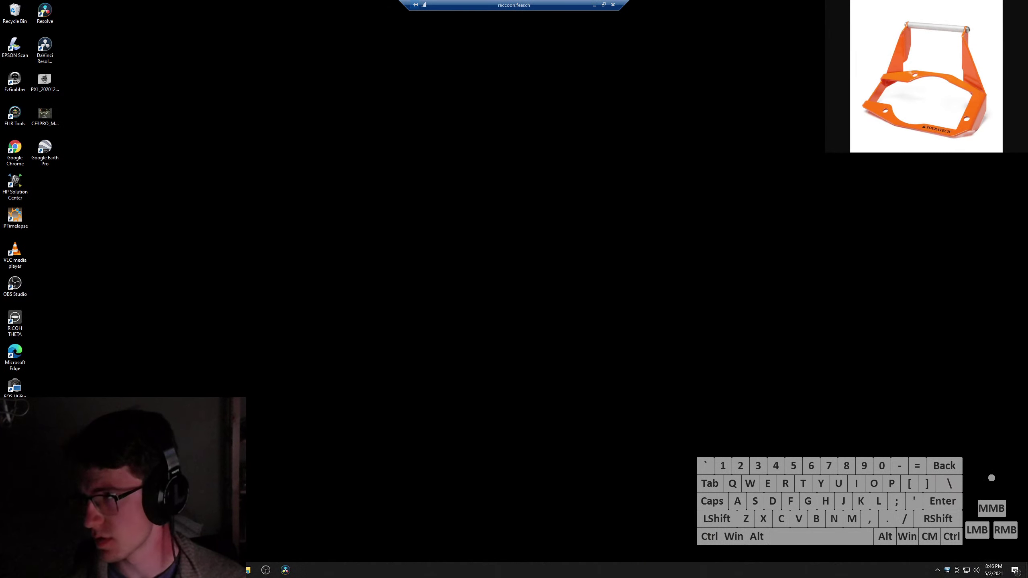
Launch Ultimaker Cura on the remote computer.
click(620, 302)
key(super)
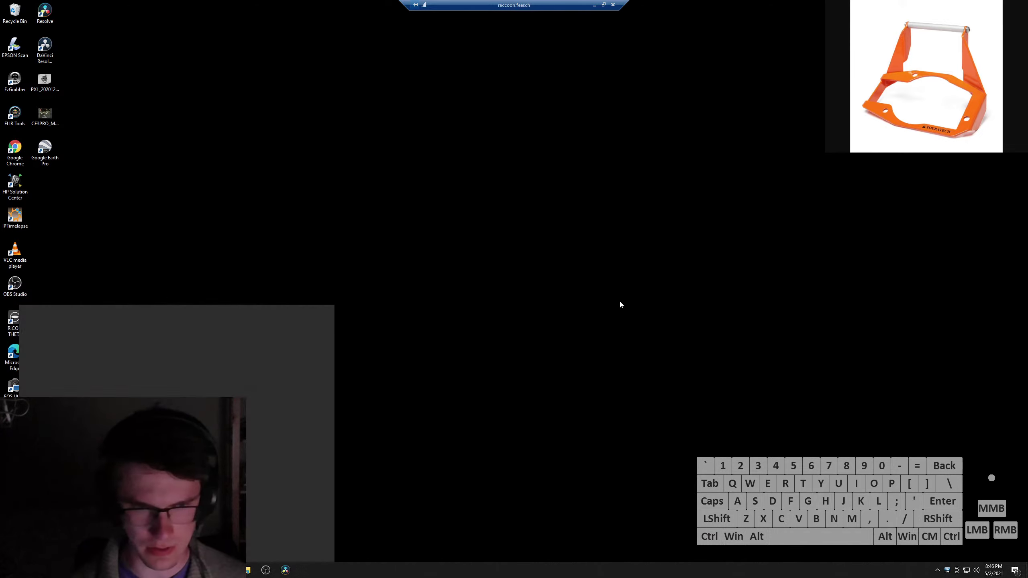
text(cura)
key(Return)
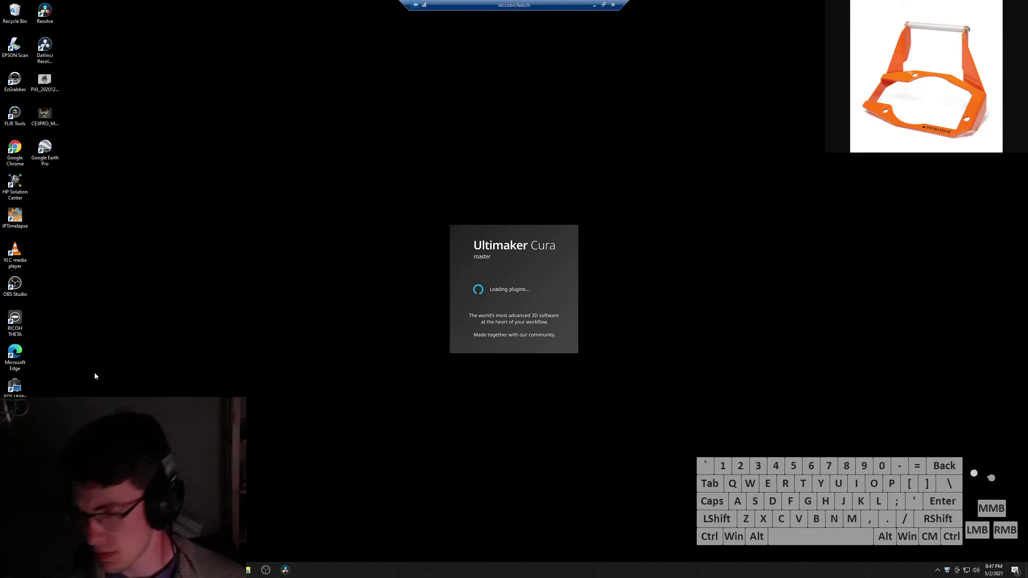
Switch to OctoPrint in the browser and jog the print head 10 mm right and 10 mm left along X.
click(15, 322)
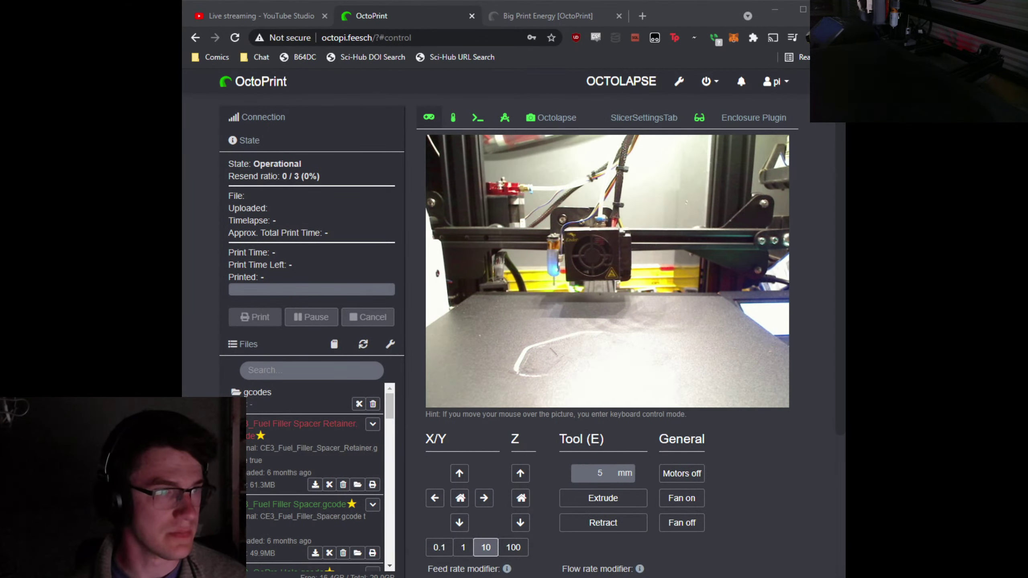
click(484, 498)
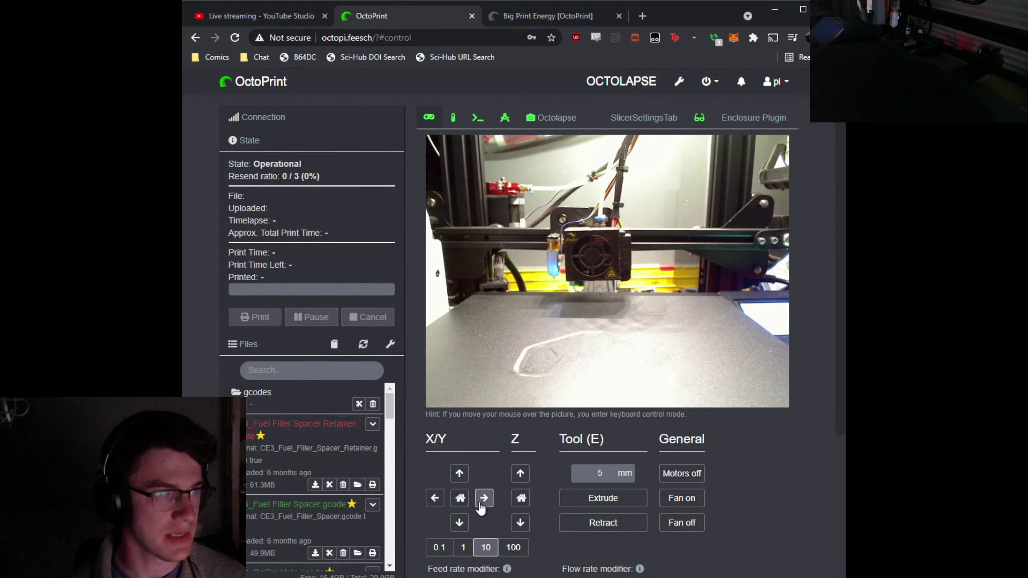
click(434, 501)
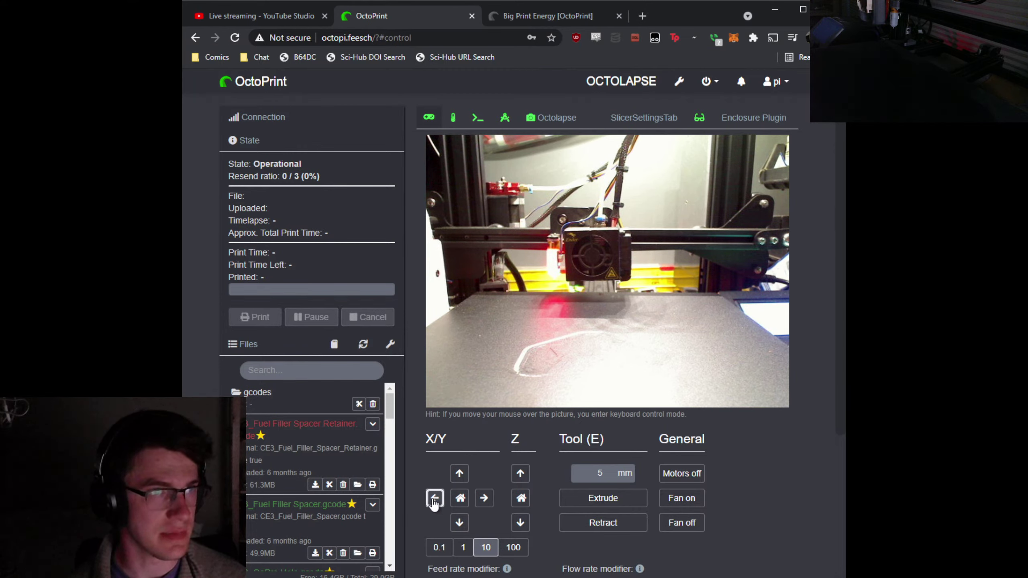
Check the tool and bed temperatures, and jog the print head 10 mm left and back right from the printer controls.
click(452, 129)
click(430, 124)
click(454, 122)
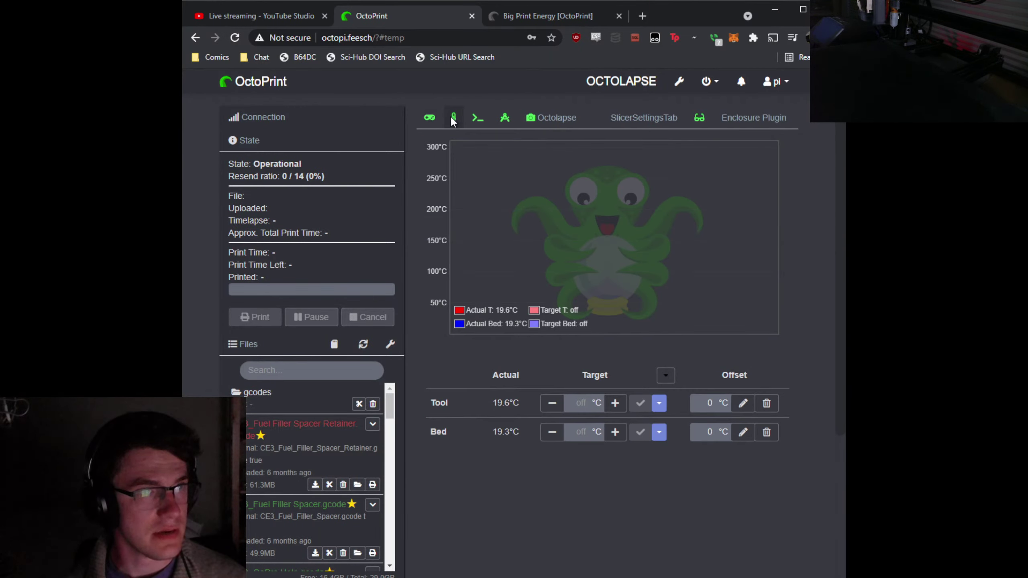
click(430, 118)
click(435, 499)
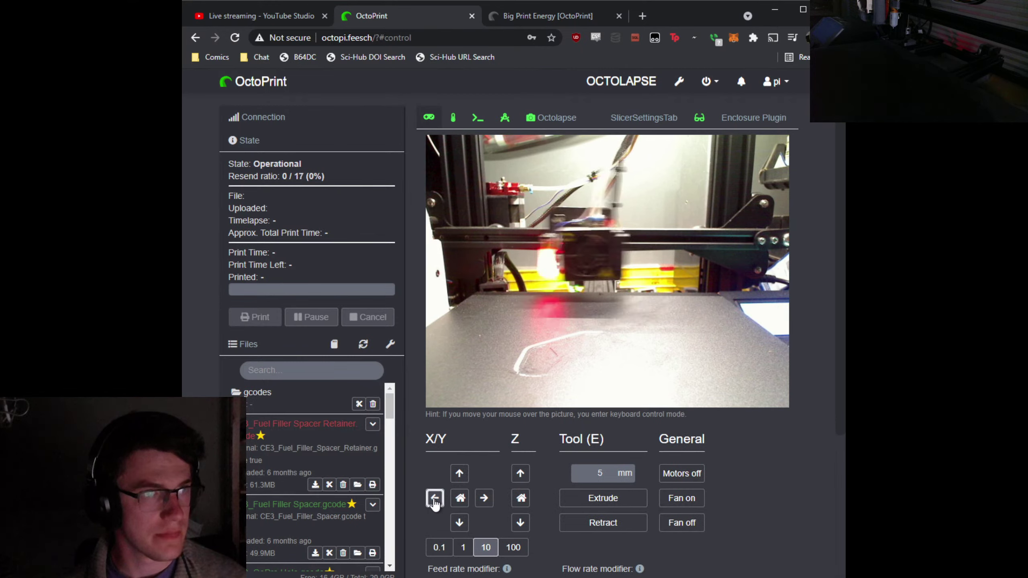
click(484, 498)
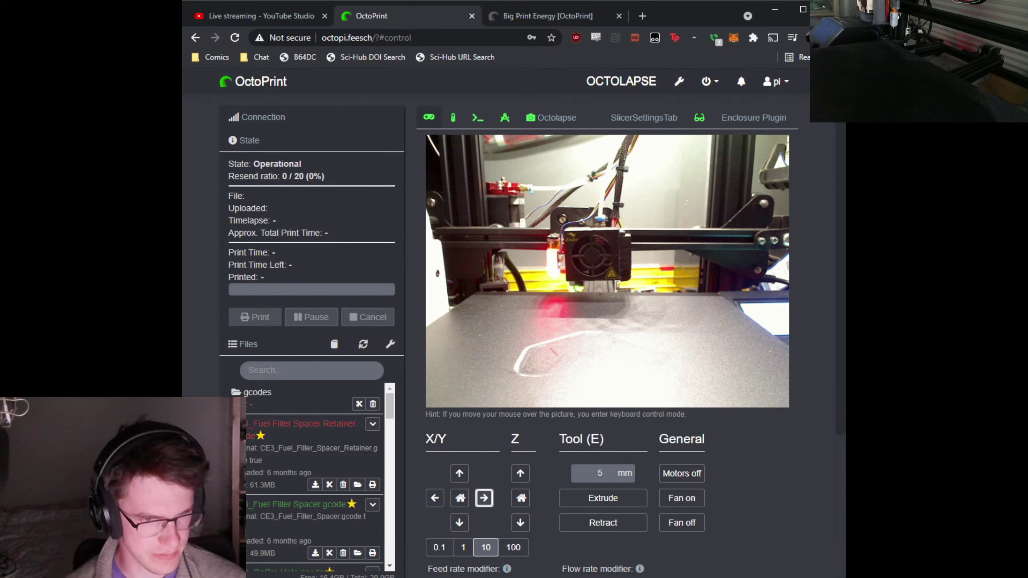
Pop out the live chat of the YouTube Studio stream into its own window and return to the OctoPrint page.
key(alt+Tab)
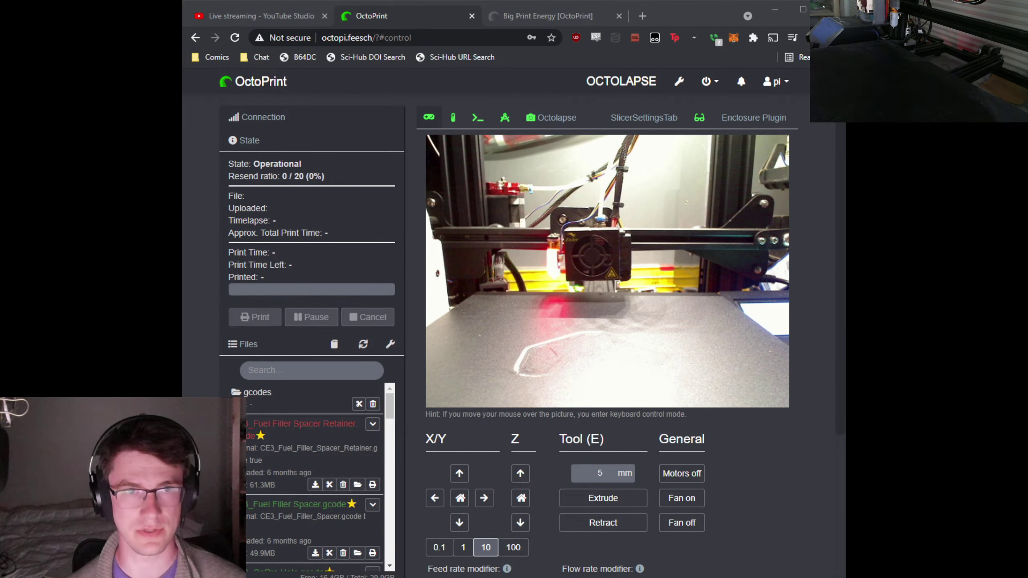
click(259, 16)
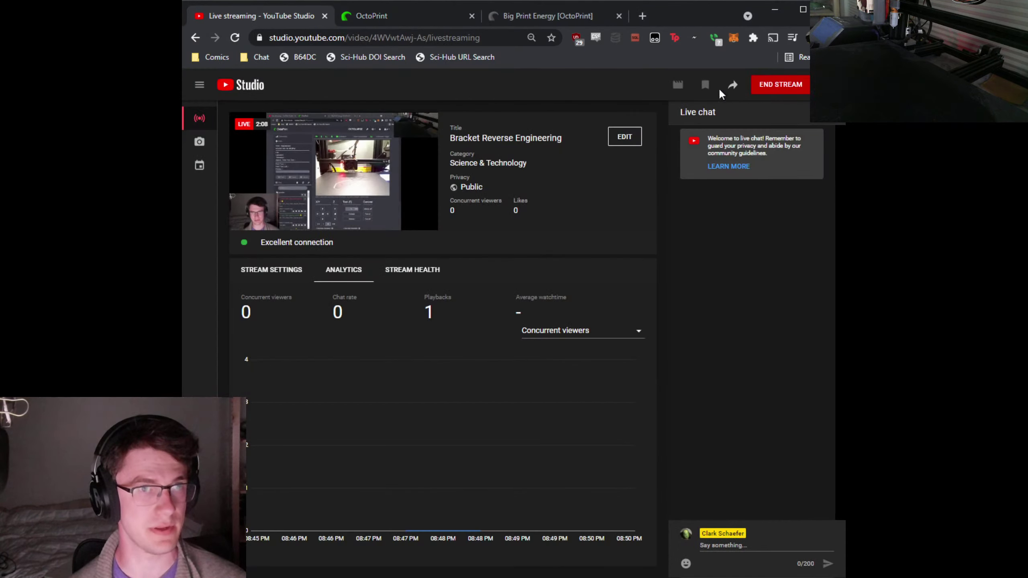
click(830, 116)
click(783, 155)
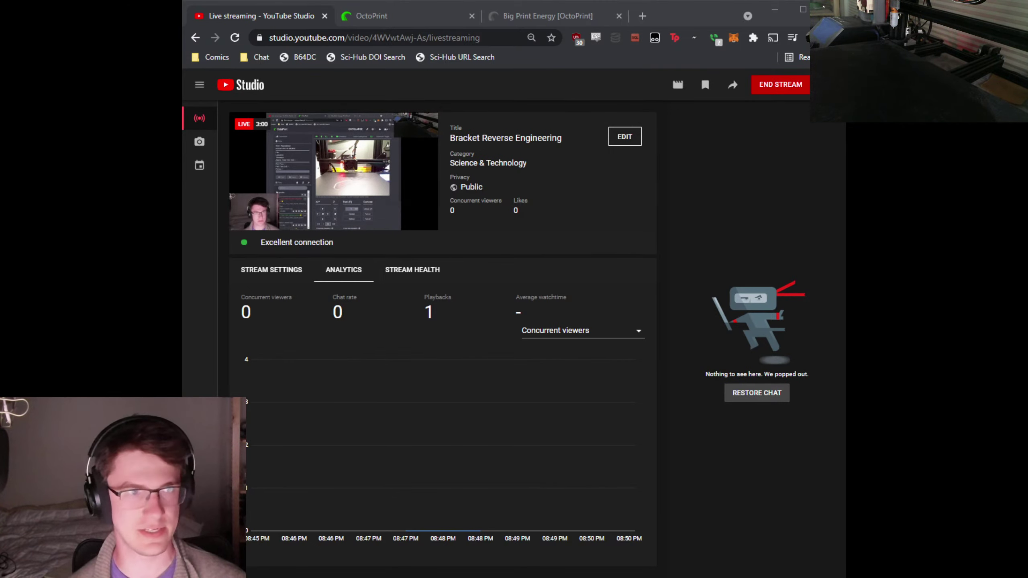
click(385, 17)
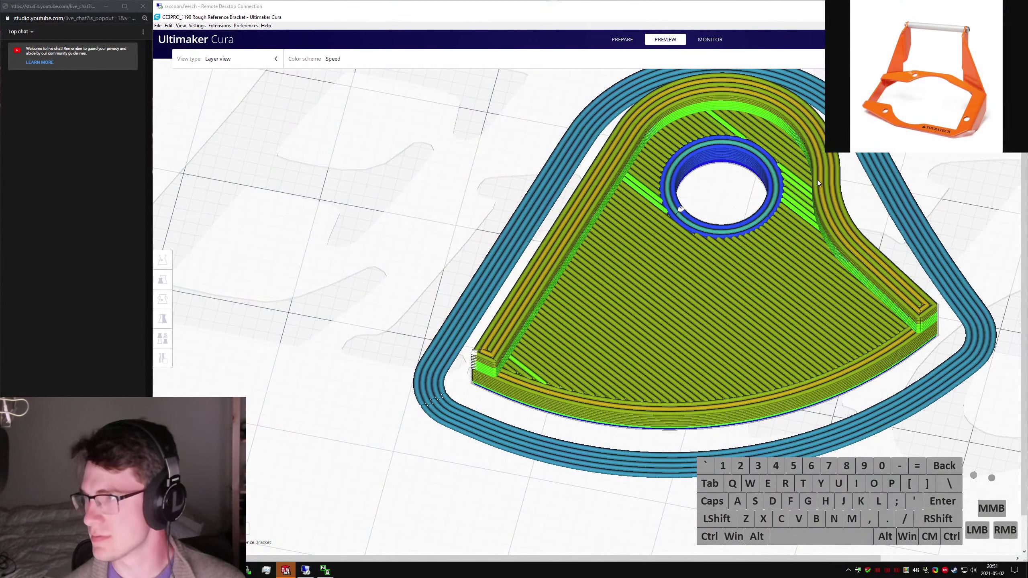
right_click(755, 229)
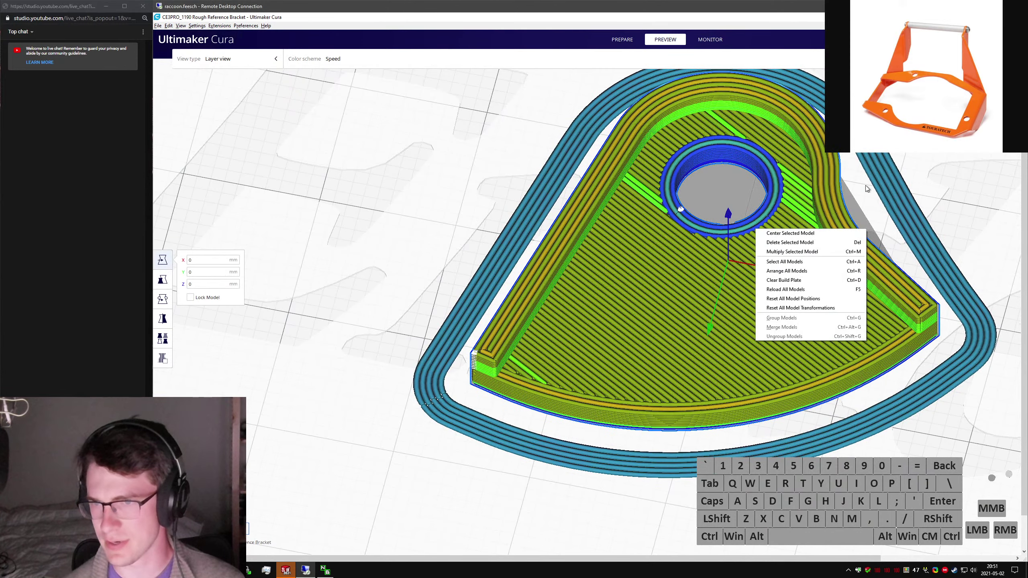
click(937, 179)
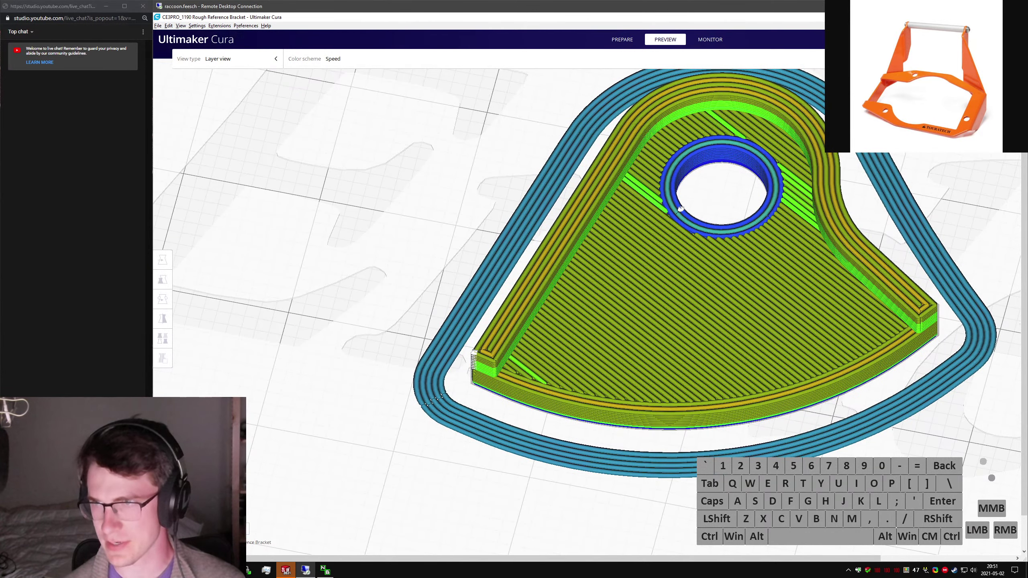
click(159, 27)
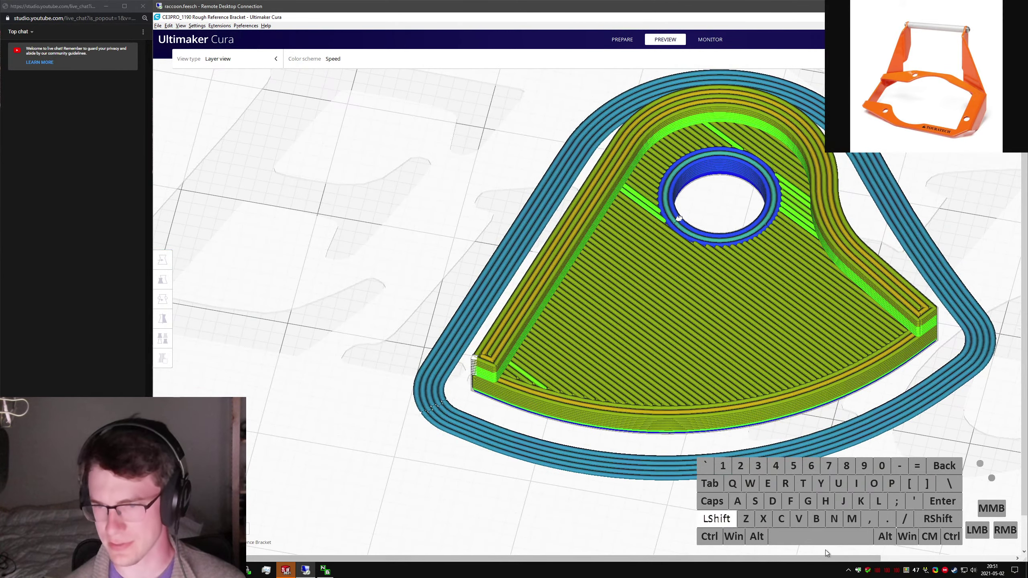
Save the sliced bracket to USB Drive (F:) as CE3PRO_1190 Rough Reference Bracket.gcode and open its containing folder.
drag(833, 558, 916, 556)
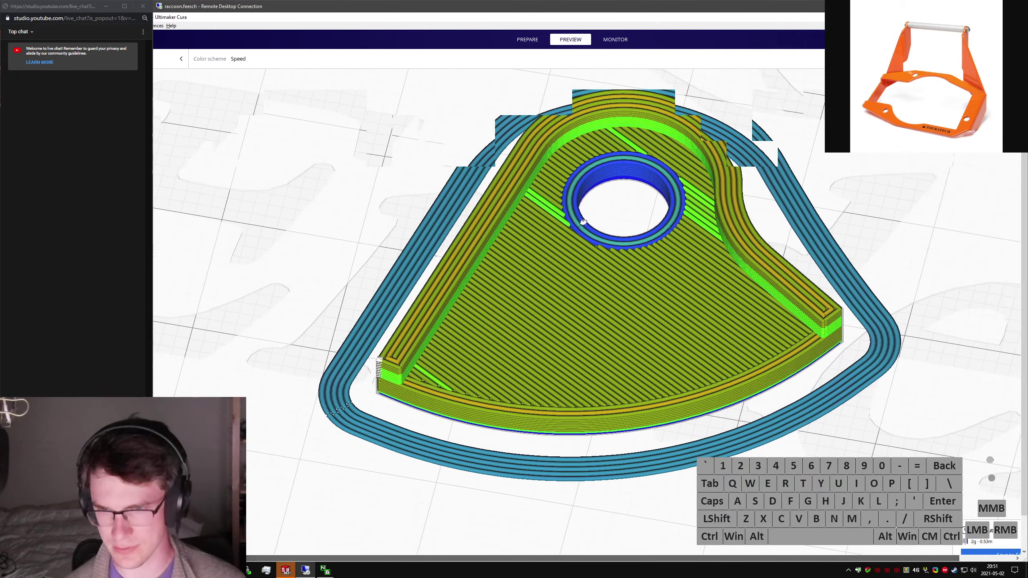
scroll(664, 377, down, 10)
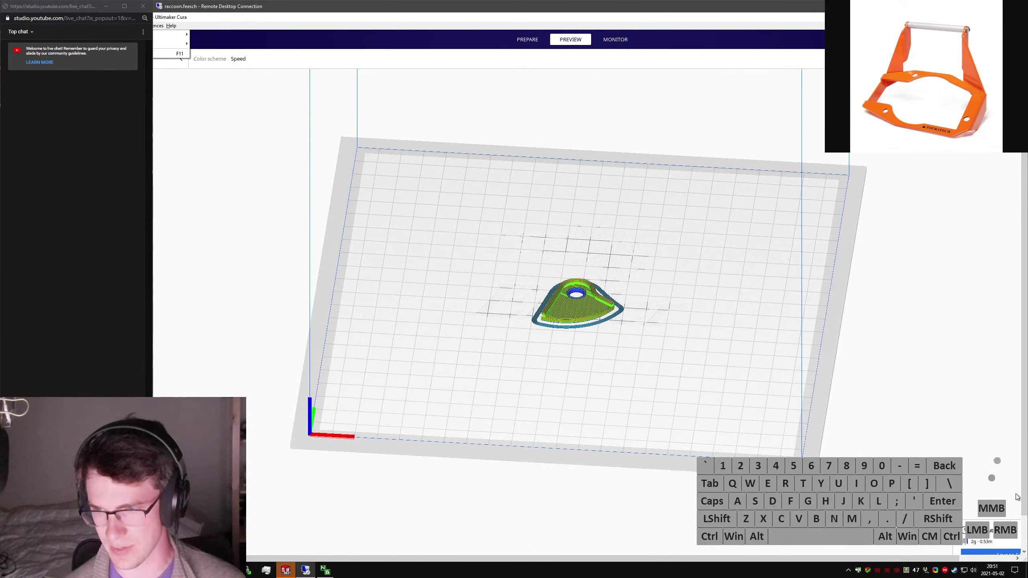
drag(1024, 474, 1024, 510)
drag(948, 559, 960, 565)
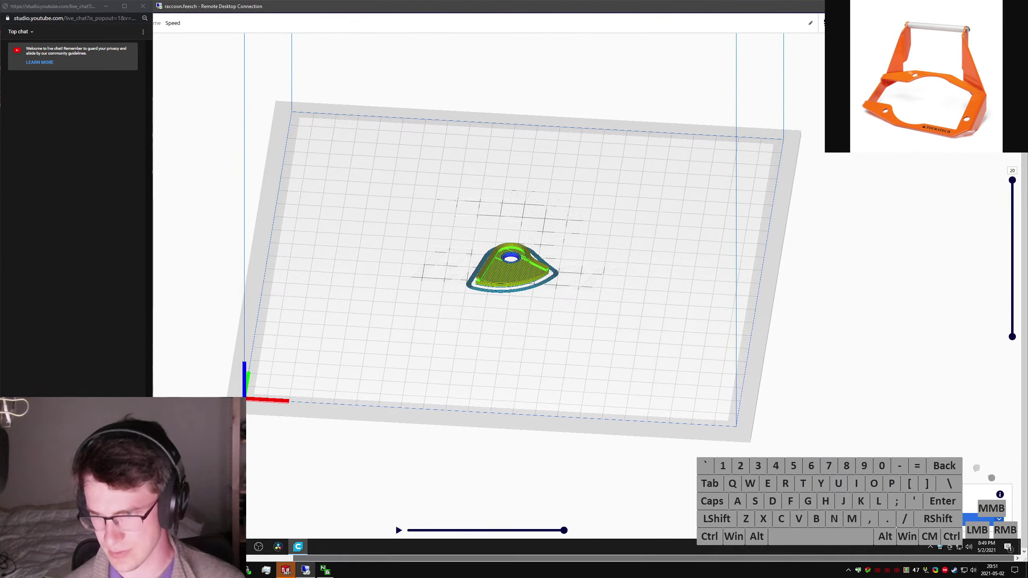
click(990, 518)
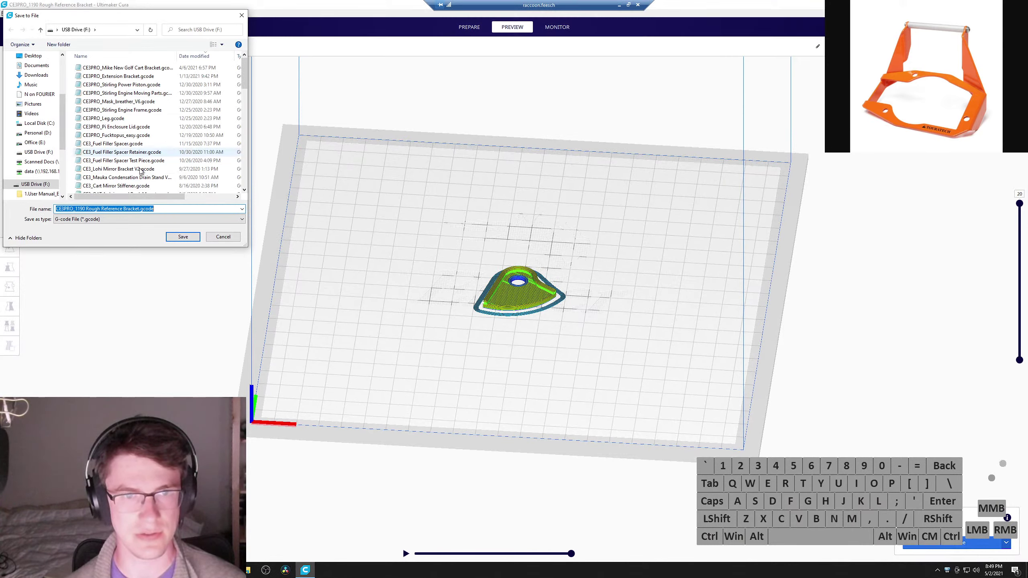
click(183, 237)
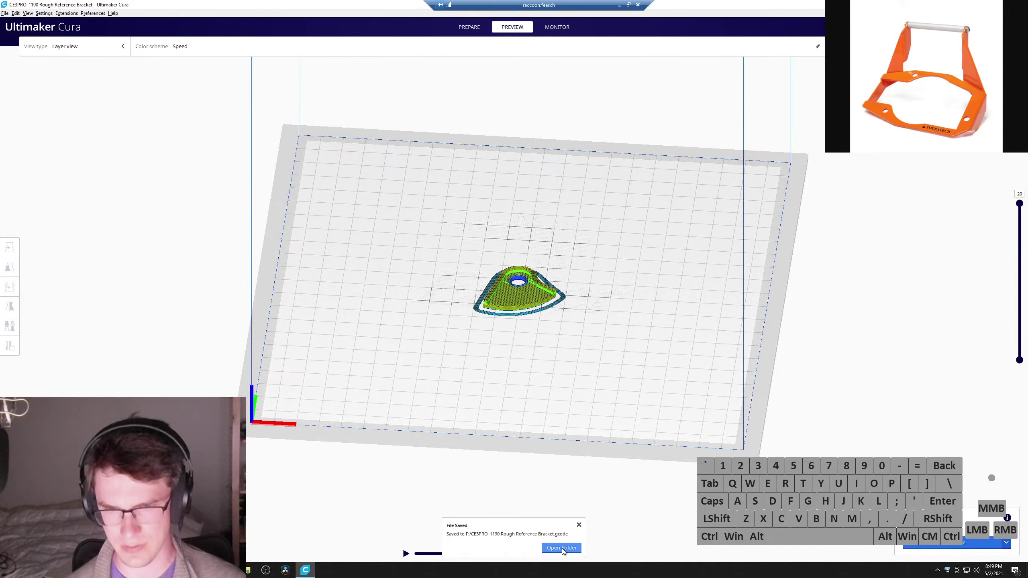
click(562, 547)
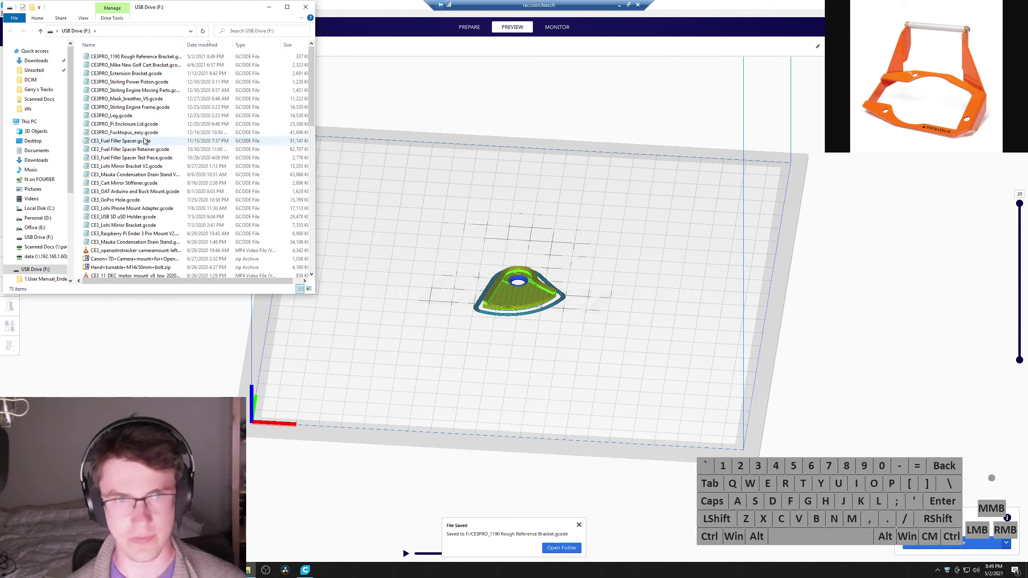
Open a browser in a small window beside the file folder and load the OctoPrint page at octopi.feesch.
click(226, 570)
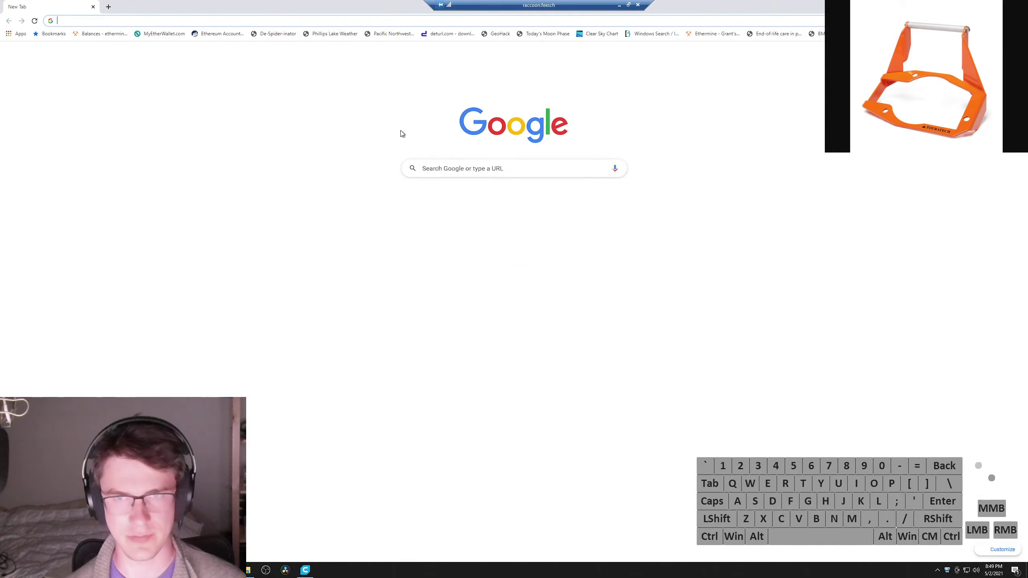
drag(352, 11, 731, 228)
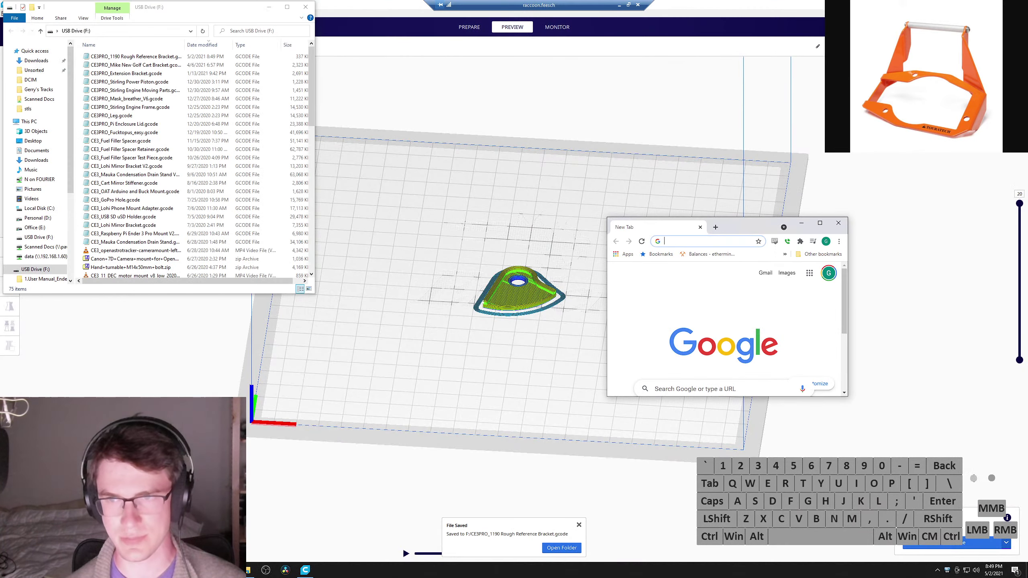
key(alt+d)
text(octopi.feesch)
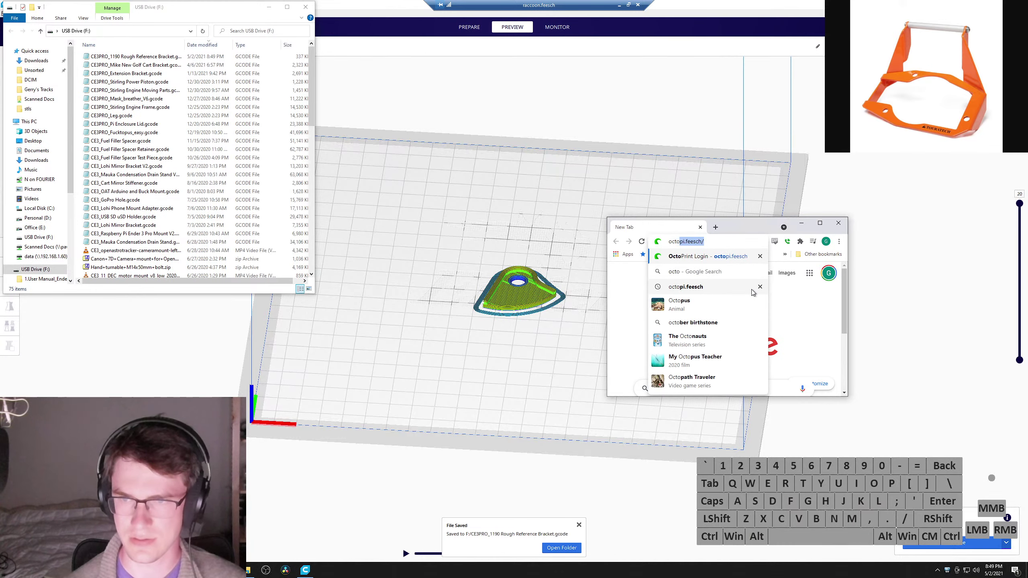
key(Return)
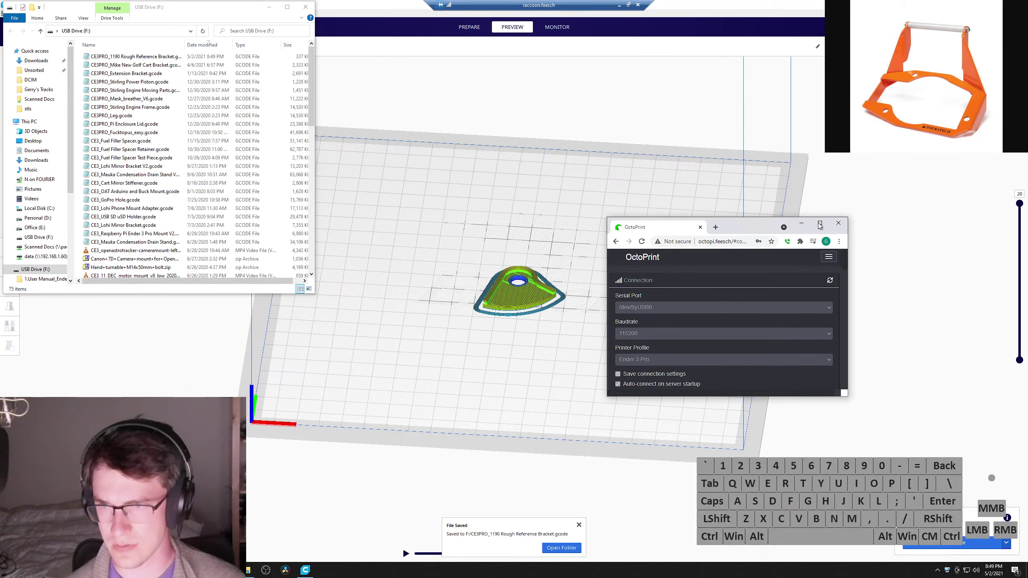
Enlarge the OctoPrint browser window beside the file folder and dismiss the update notification.
drag(846, 395, 966, 517)
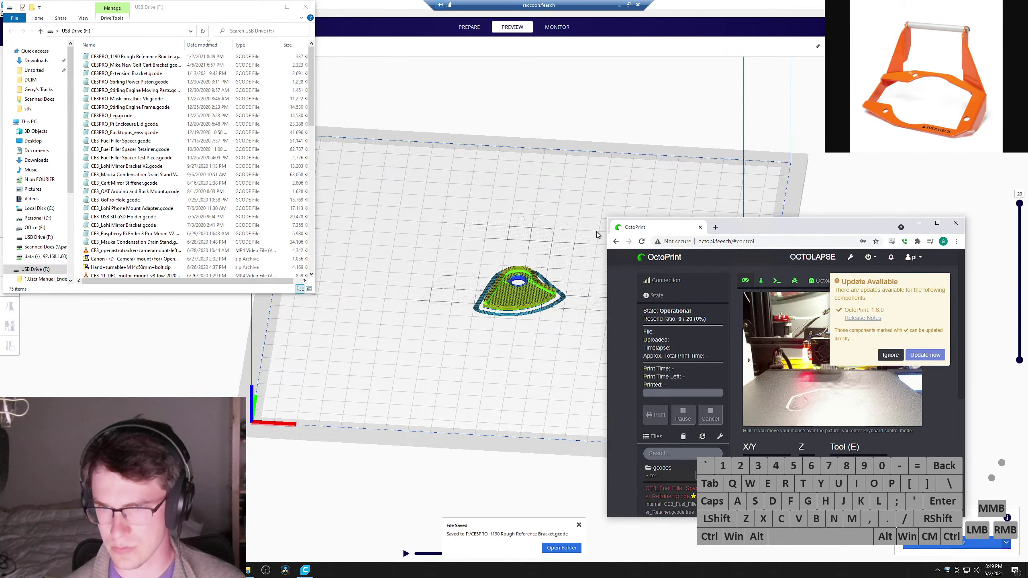
drag(609, 219, 425, 87)
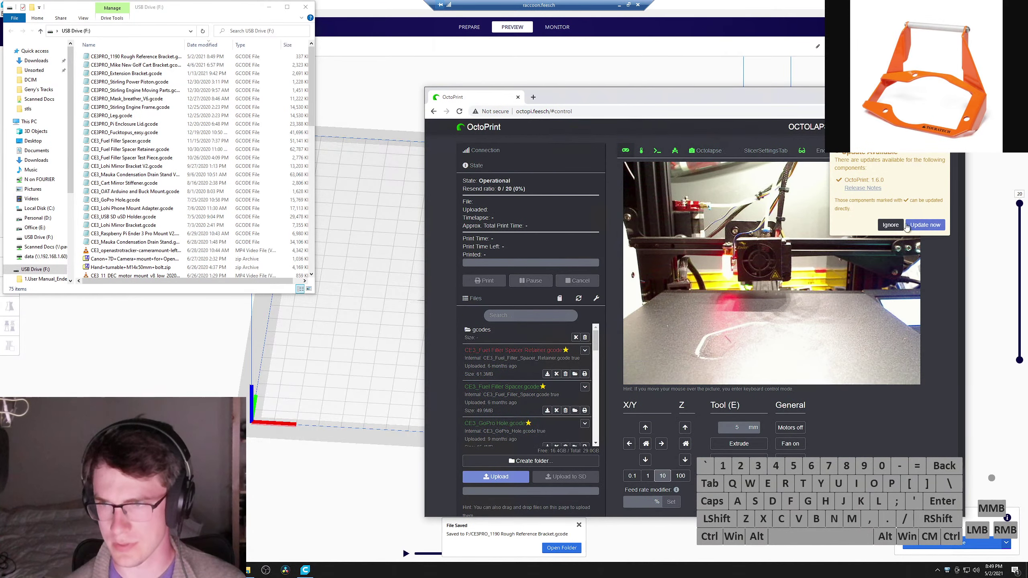
click(944, 157)
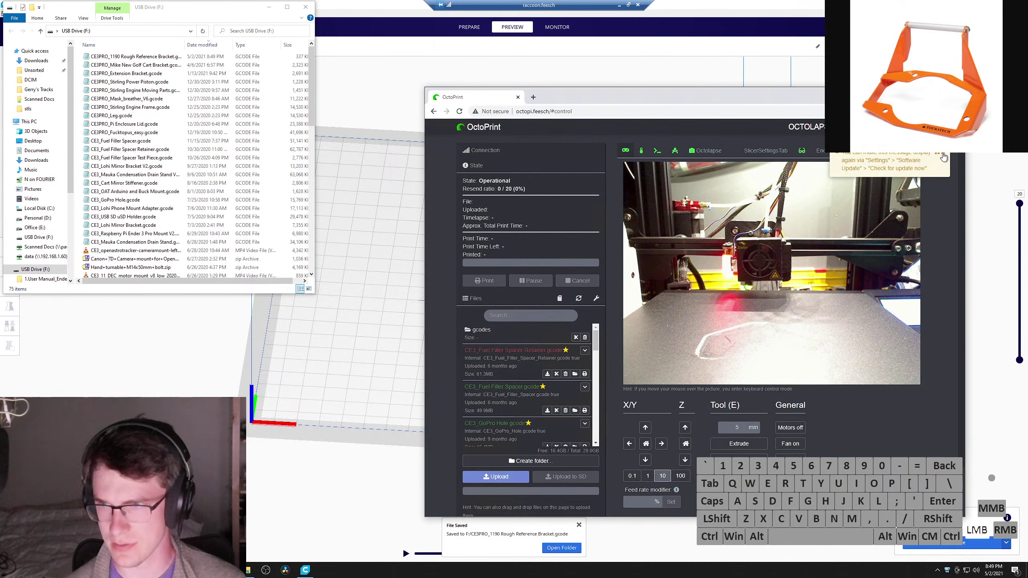
Upload CE3PRO_1190 Rough Reference Bracket.gcode from the USB drive to OctoPrint and load it for printing.
drag(134, 57, 561, 358)
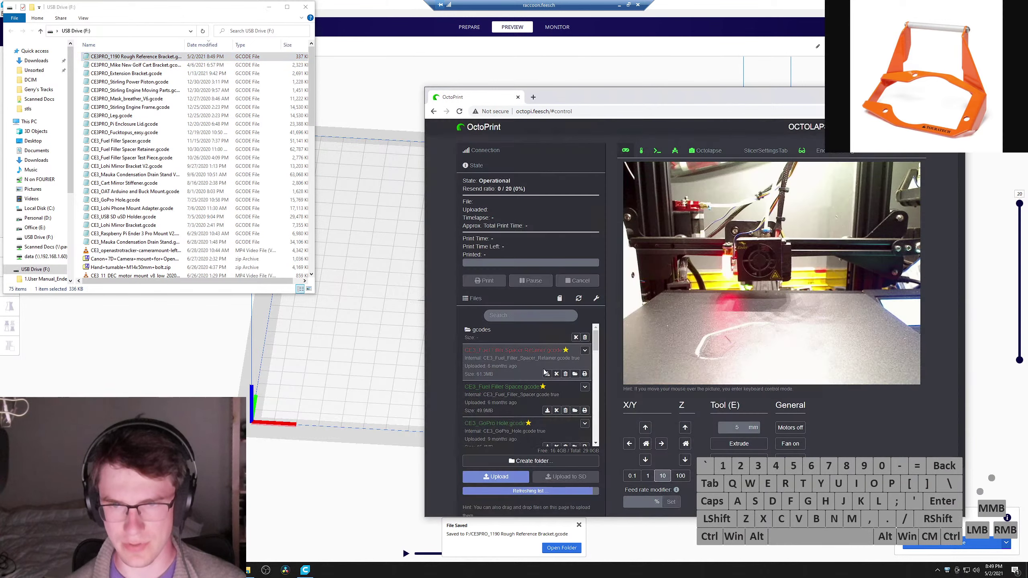
scroll(495, 361, up, 8)
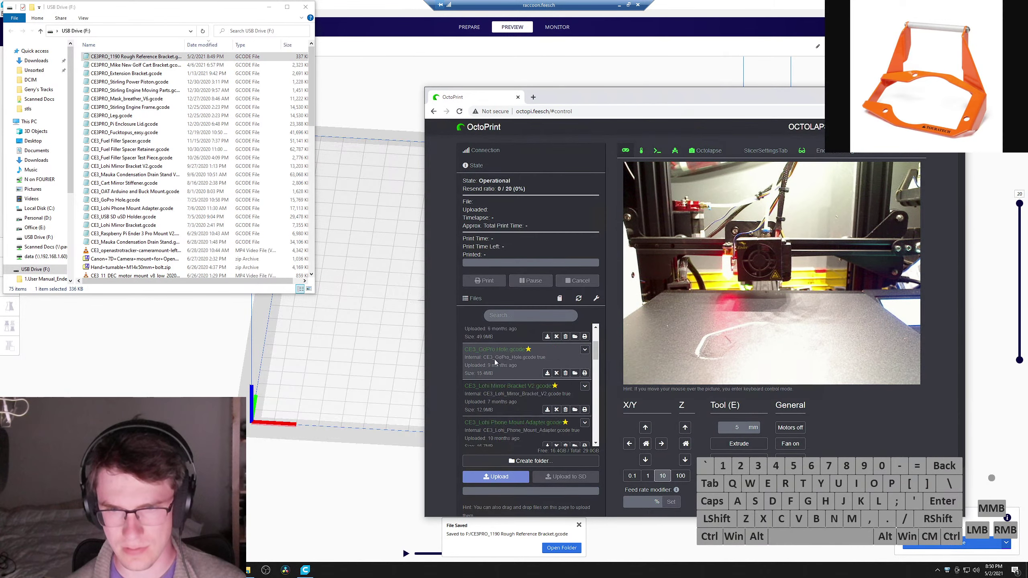
scroll(498, 355, down, 5)
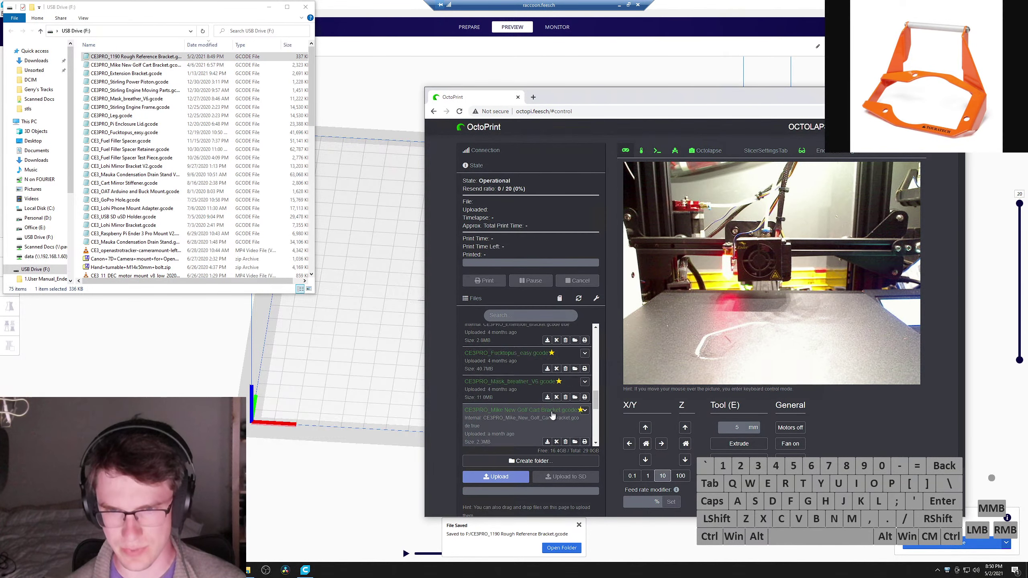
scroll(548, 396, down, 2)
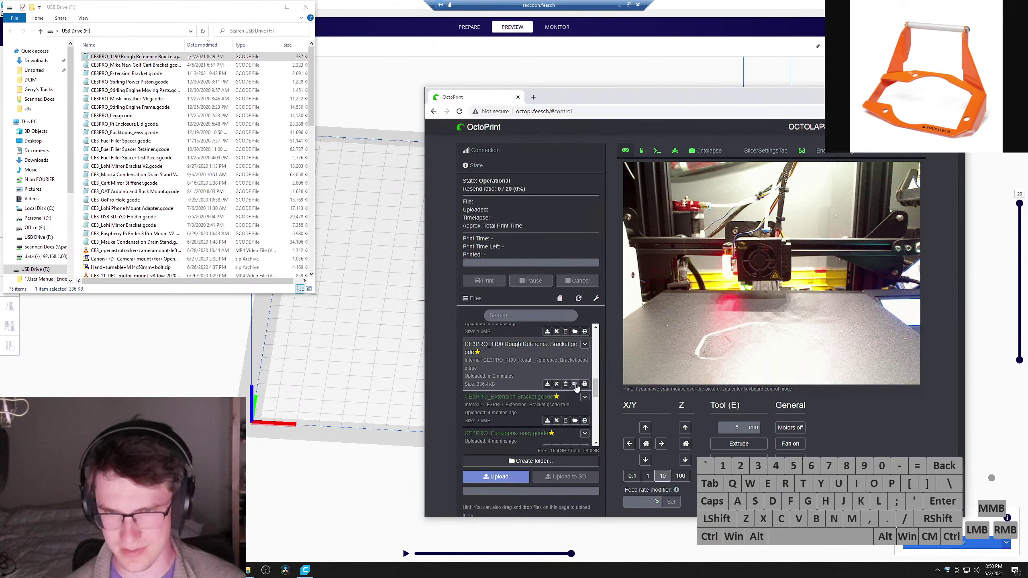
click(574, 384)
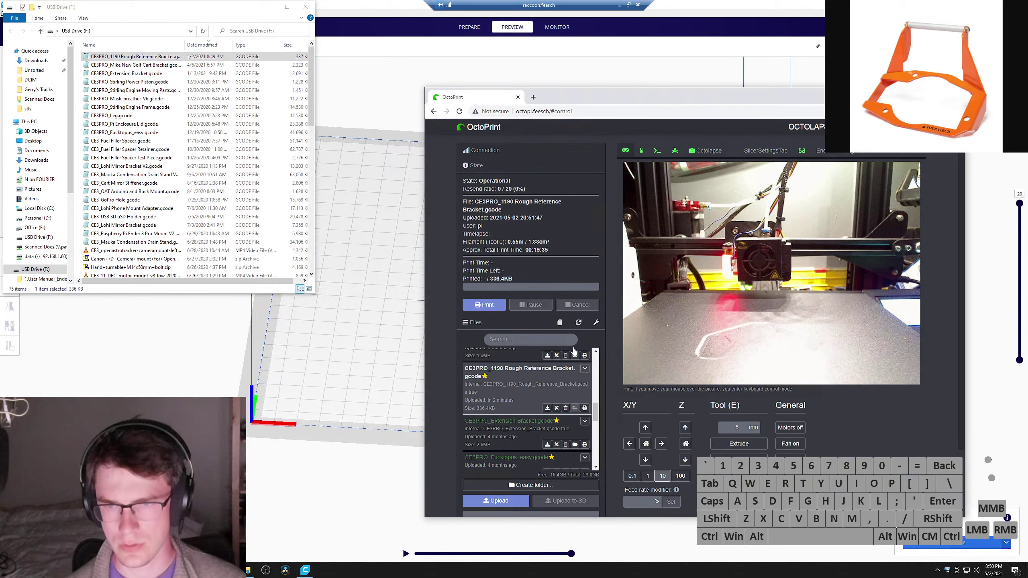
Preheat the printer with the PLA preset and start printing CE3PRO_1190 Rough Reference Bracket.gcode, accepting the snapshot plan.
click(641, 150)
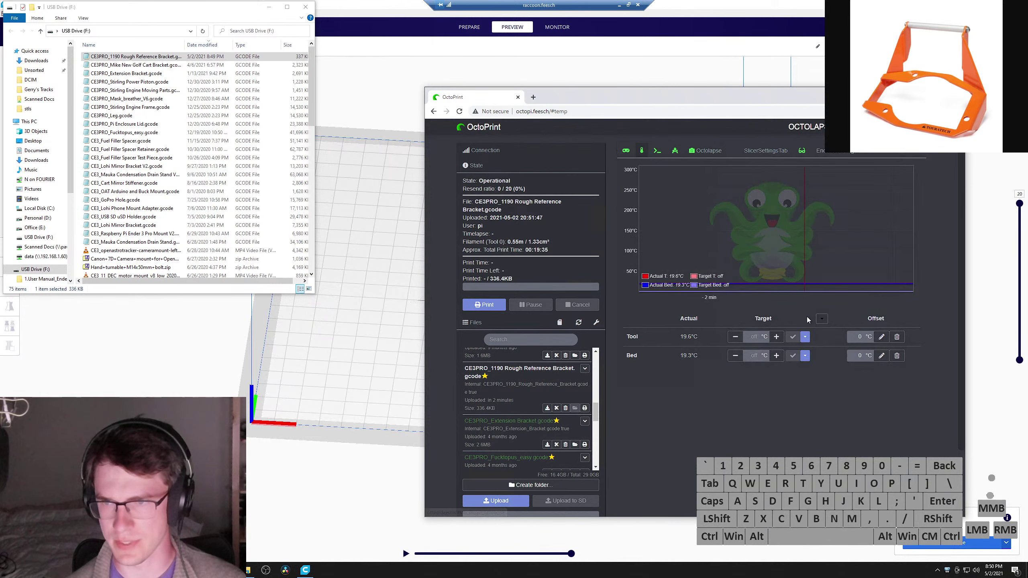
click(822, 320)
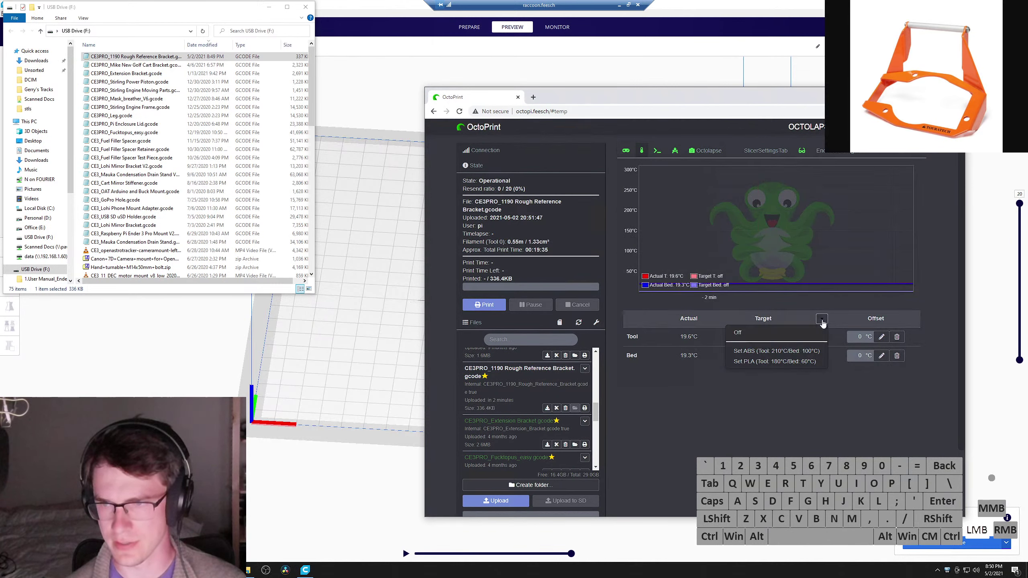
click(805, 361)
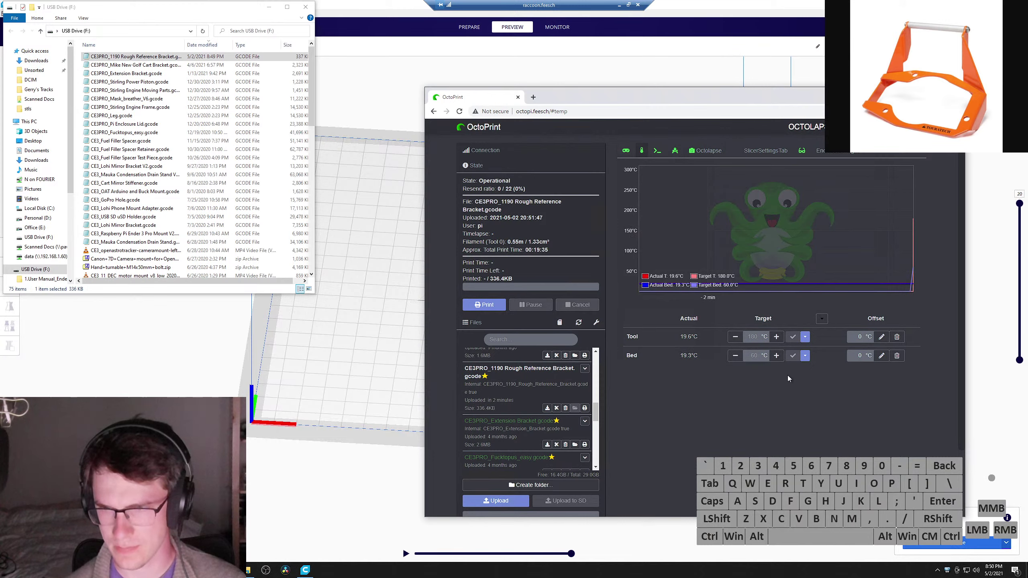
click(585, 409)
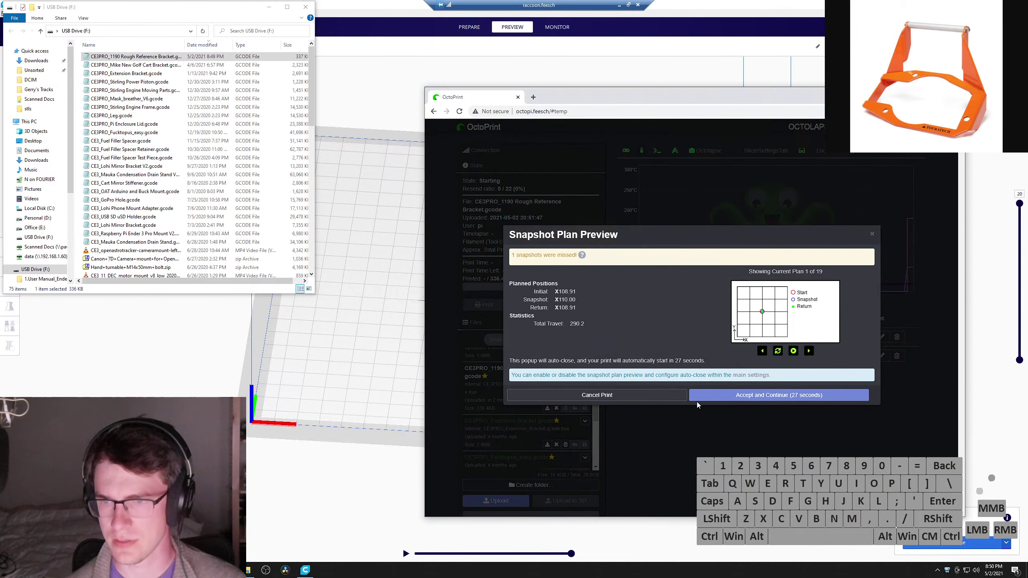
click(749, 395)
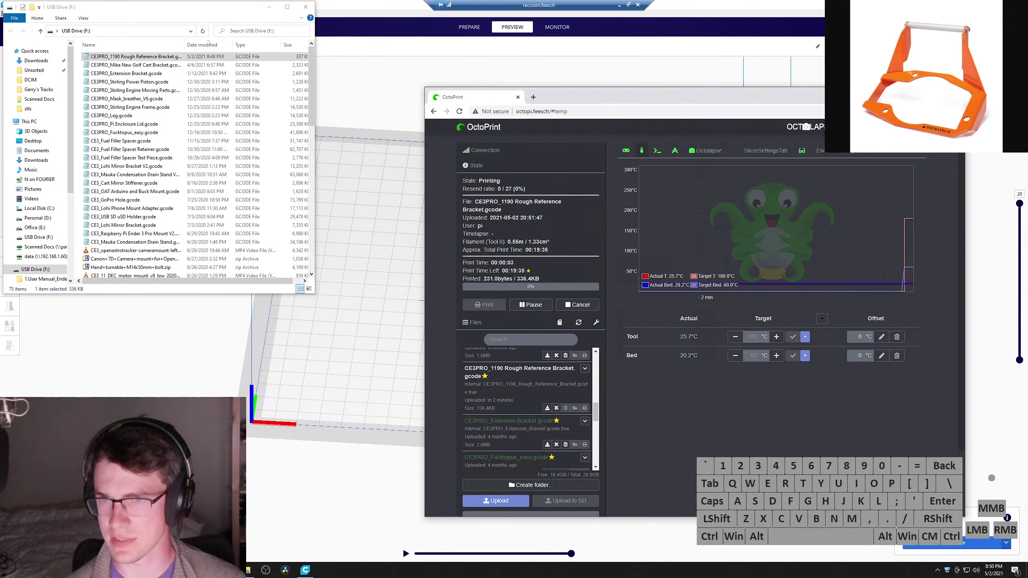
Close the OctoPrint browser and USB drive folder, switch to SOLIDWORKS and confirm saving 1190 Rough Reference Bracket as STL.
click(955, 93)
click(305, 6)
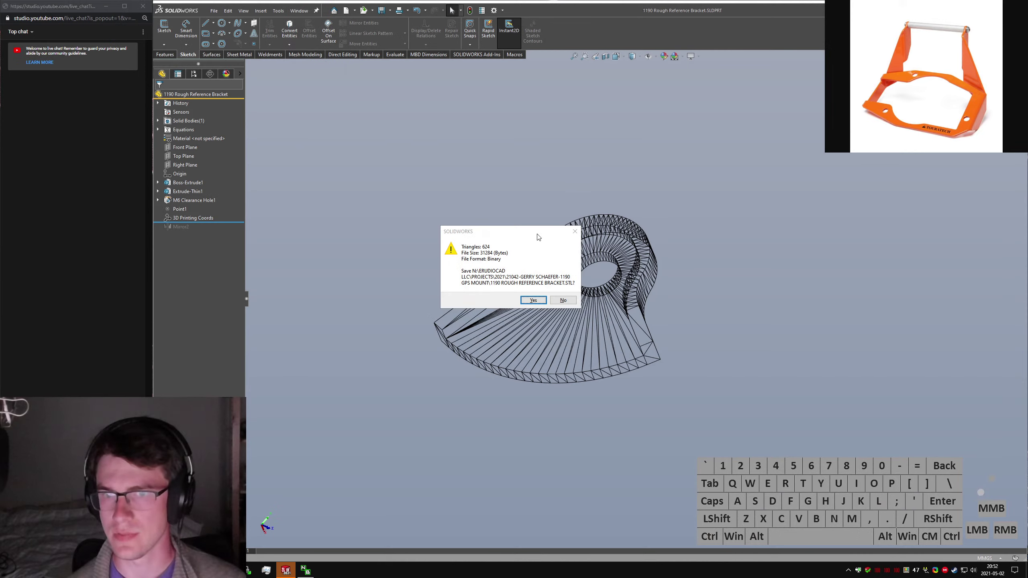
click(536, 302)
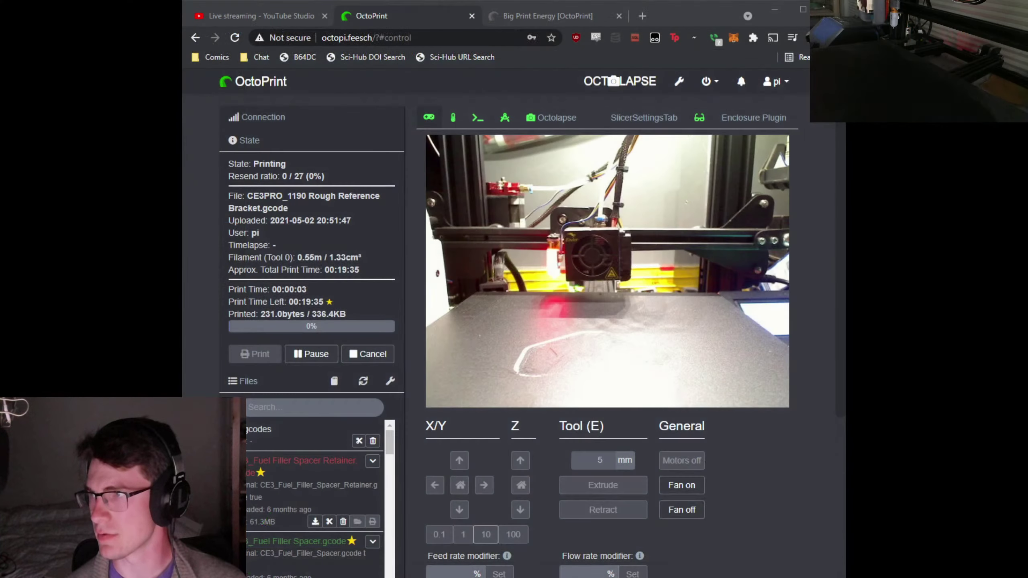
Open the printer's webcam stream at octopi.feesch:8080/?action=stream in a new browser tab.
click(599, 423)
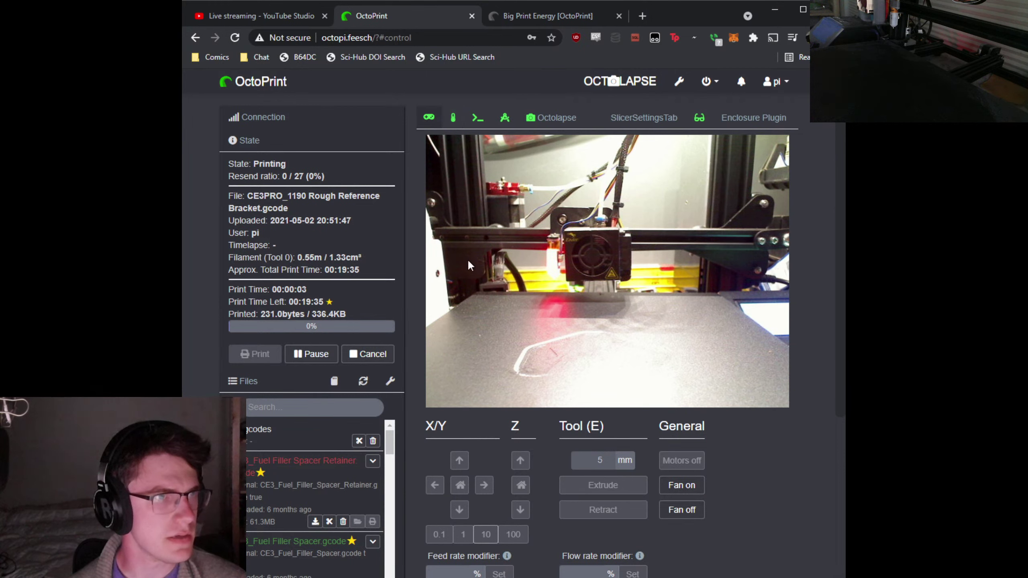
click(452, 118)
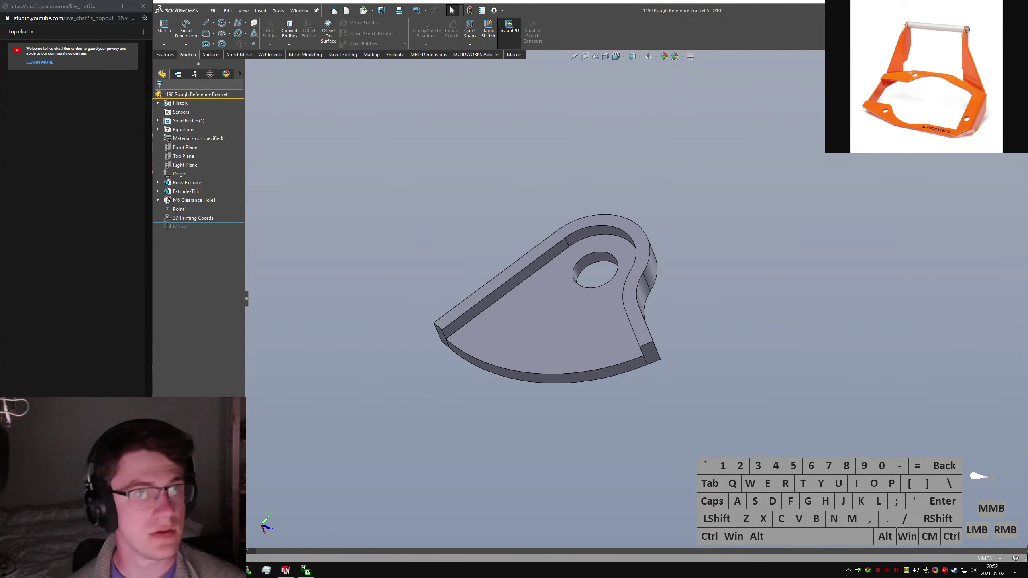
key(ctrl+t)
text(oc)
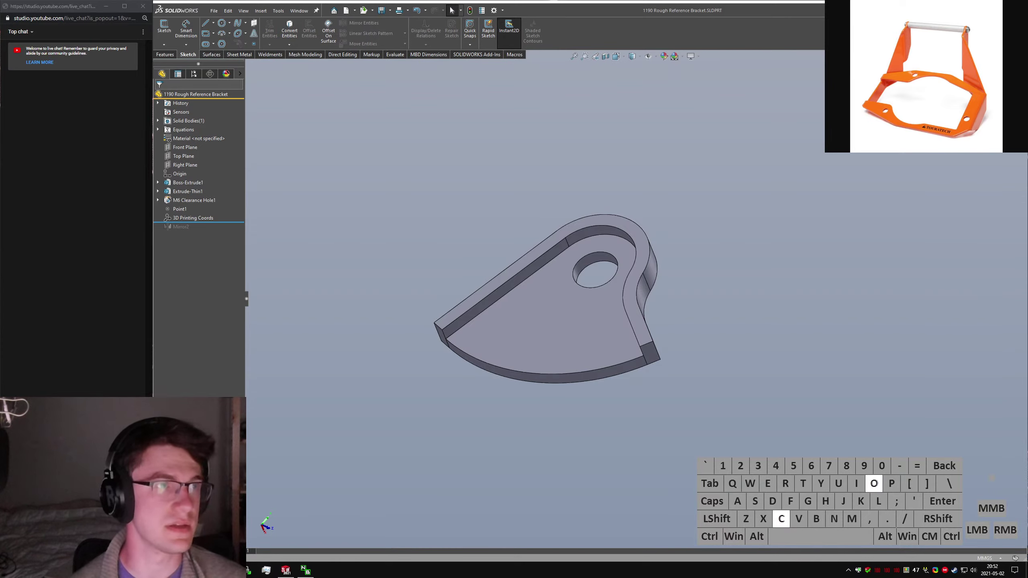
text(t)
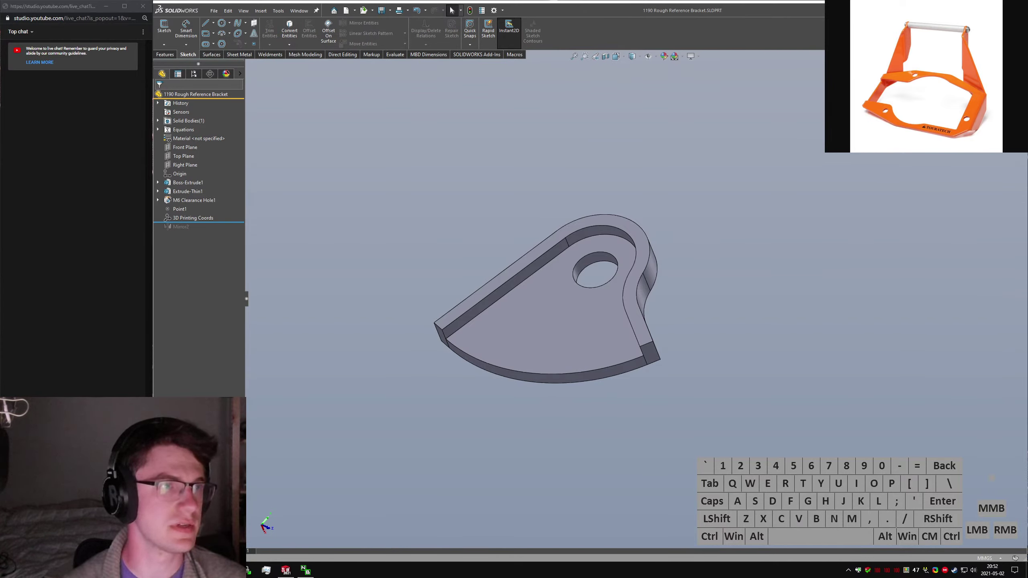
key(BackSpace)
text(:)
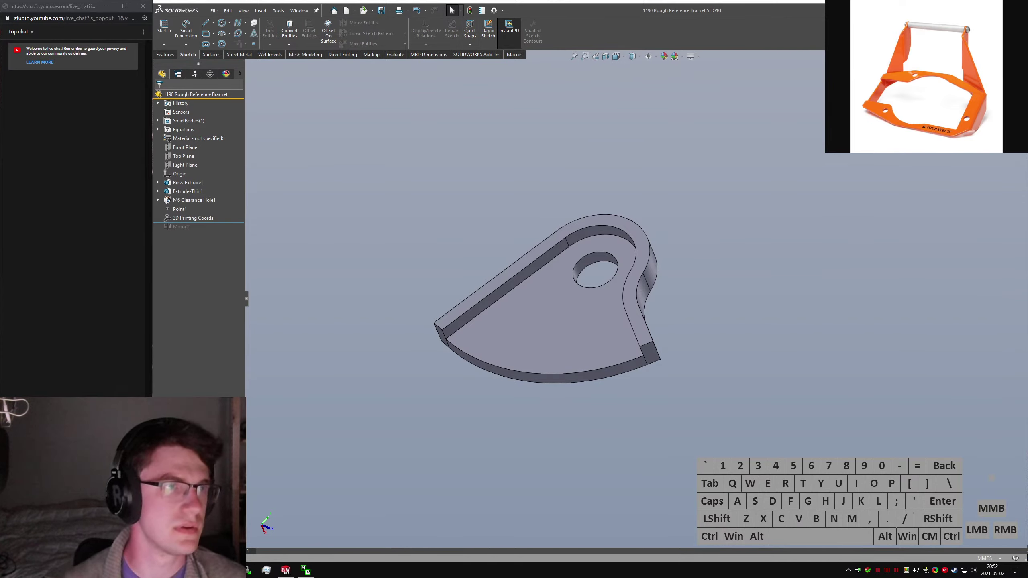
key(Return)
Add an OBS browser source with the printer's webcam stream URL and place it below the reference photo.
key(ctrl+alt+d)
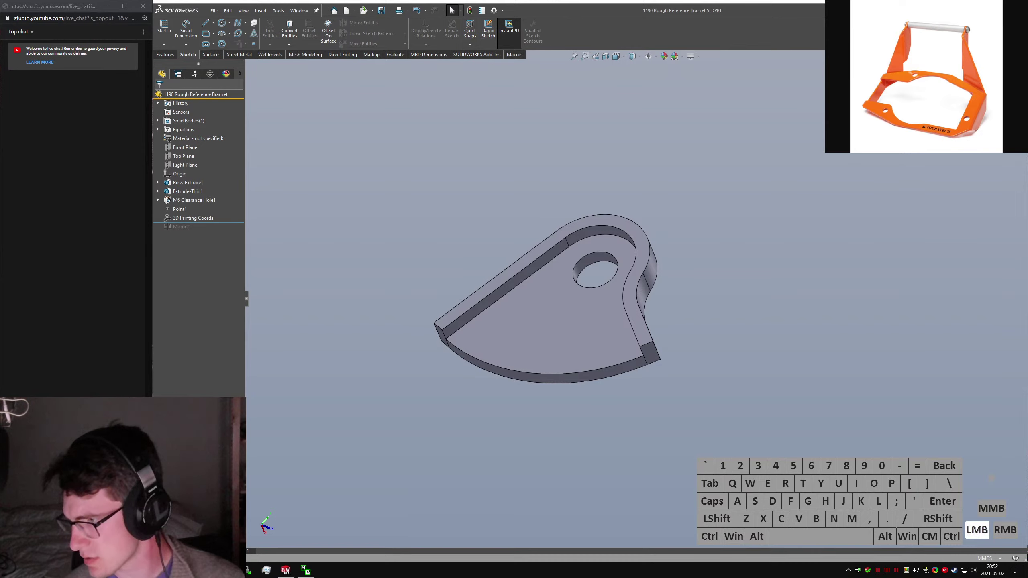
key(ctrl+v)
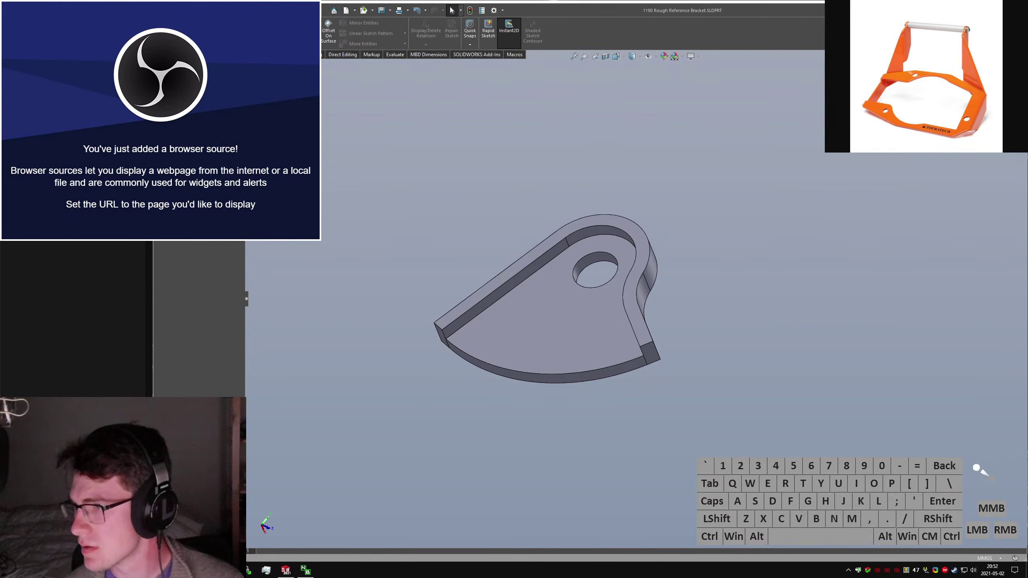
key(ctrl+a)
key(ctrl+v)
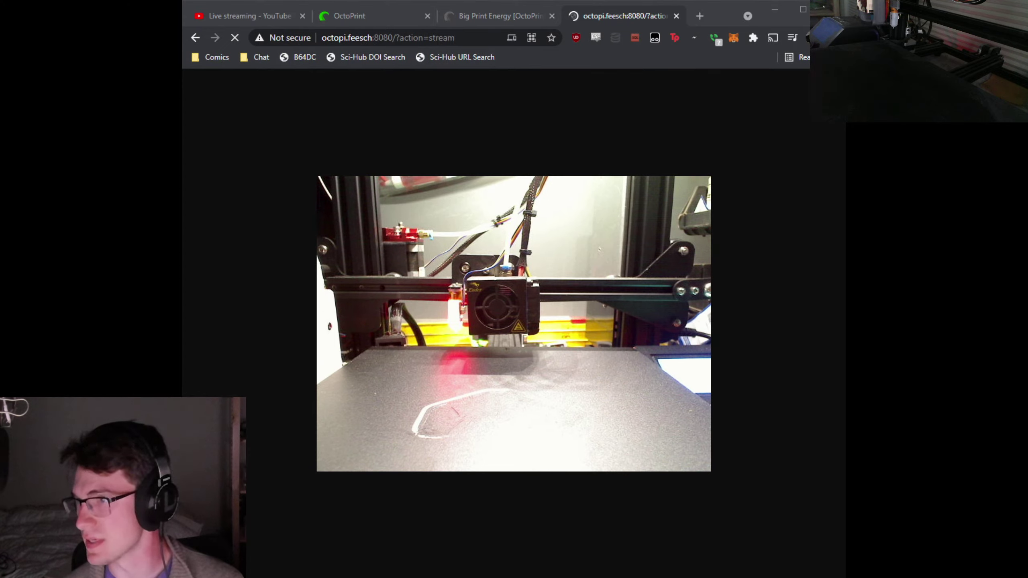
drag(376, 38, 384, 37)
click(413, 18)
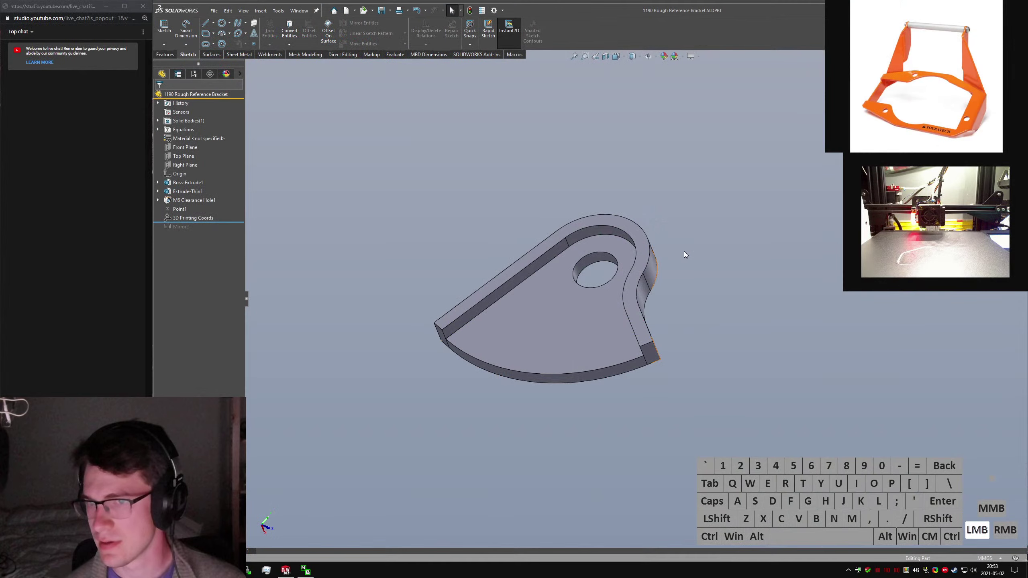
Examine the bracket model in SOLIDWORKS from several sides, including its main plate extrusion and curved edge.
middle_drag(685, 250, 742, 292)
scroll(659, 247, up, 8)
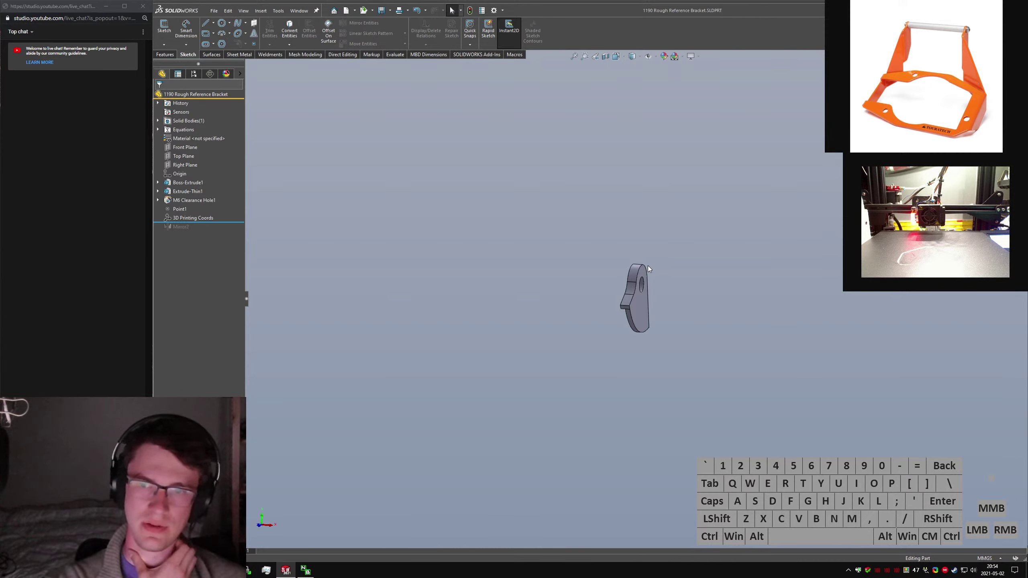
middle_drag(647, 265, 713, 284)
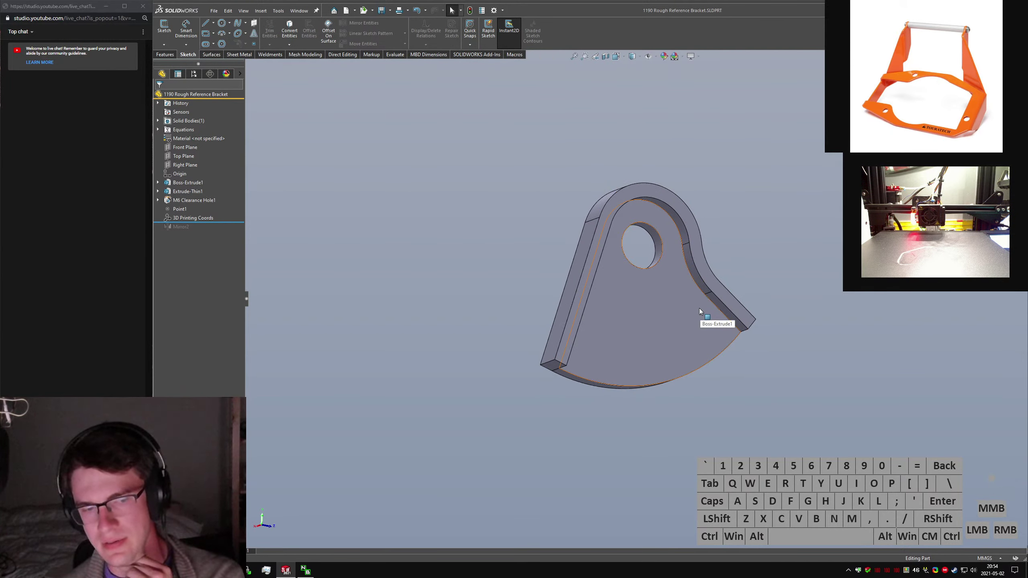
middle_drag(700, 309, 647, 294)
click(680, 314)
scroll(679, 314, up, 5)
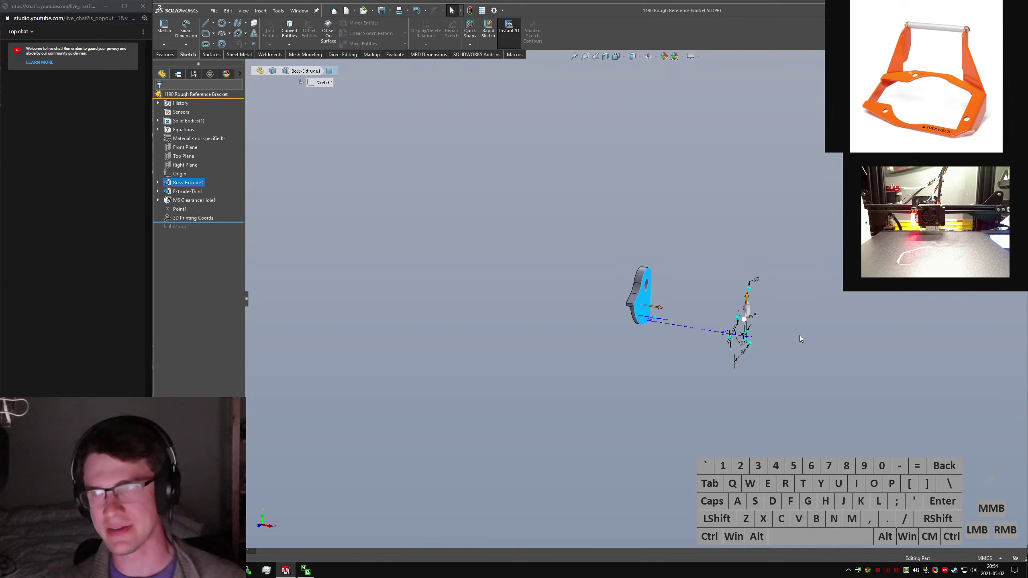
click(859, 339)
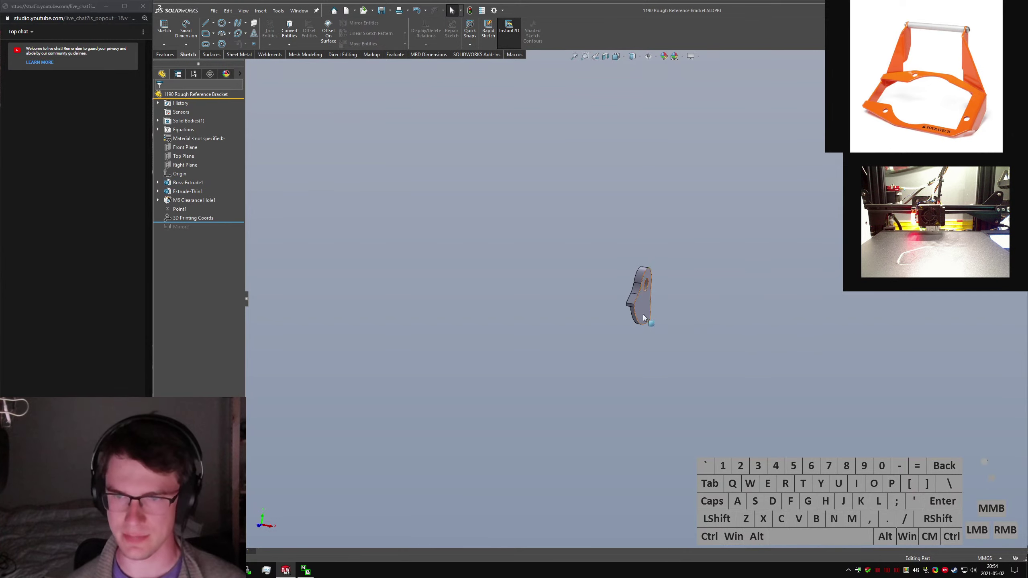
scroll(643, 316, down, 5)
middle_drag(639, 327, 603, 292)
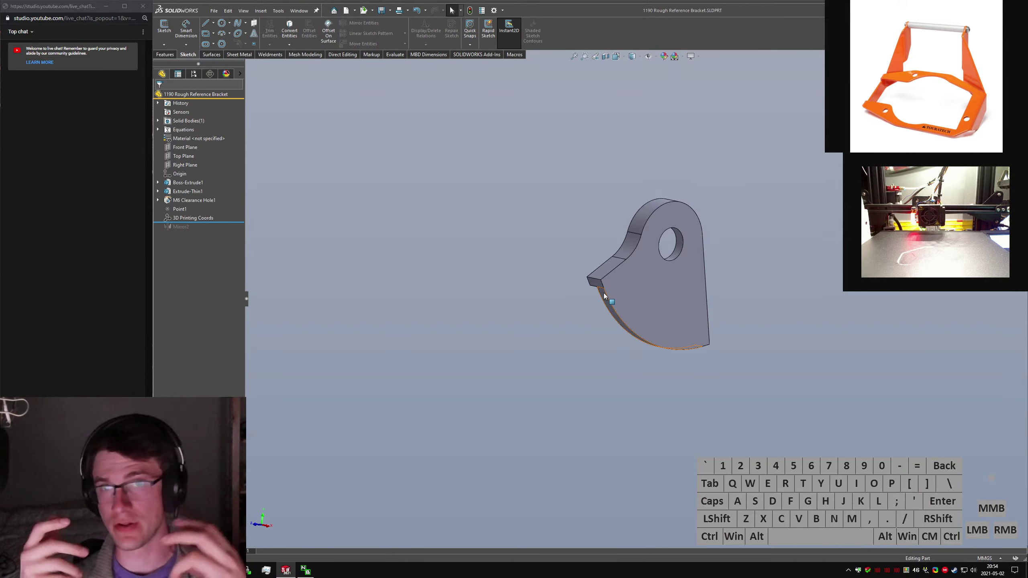
middle_drag(651, 322, 616, 326)
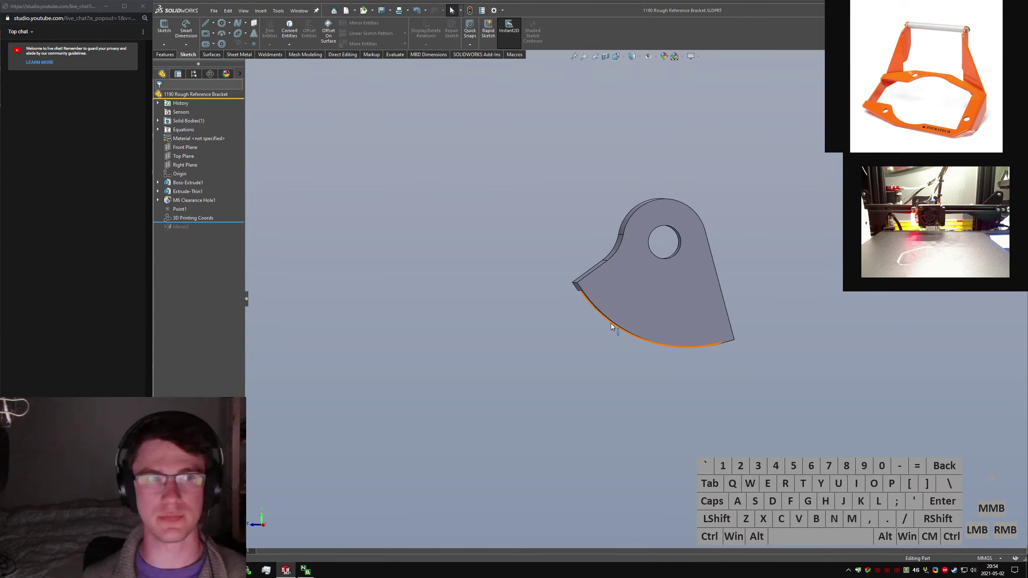
scroll(677, 259, down, 4)
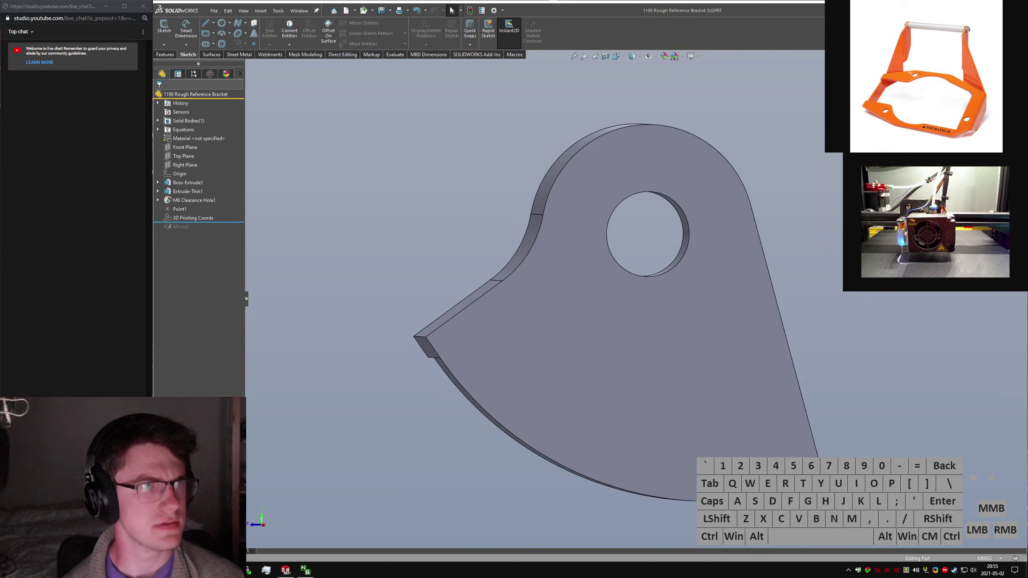
click(189, 280)
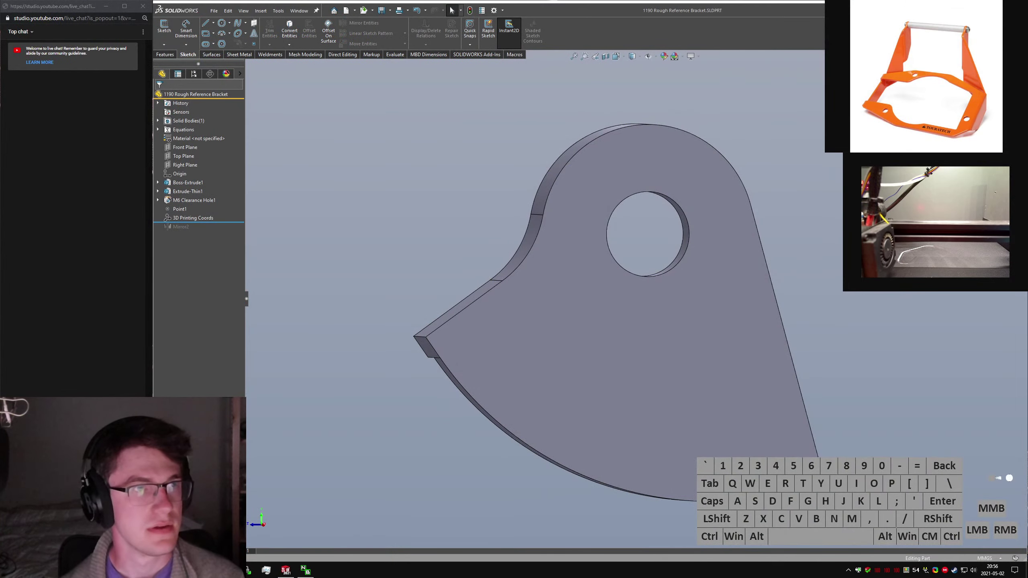
key(ctrl+w)
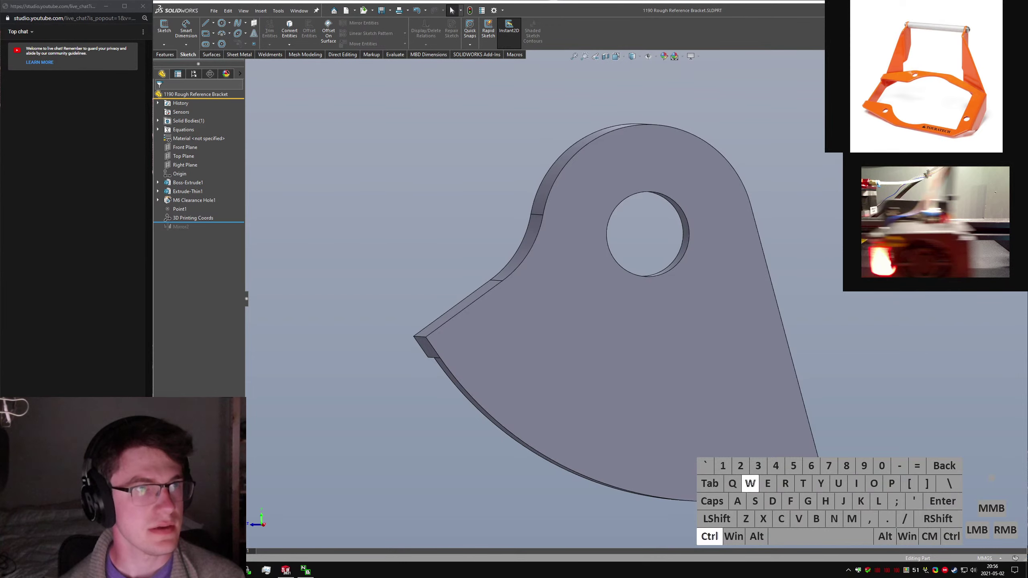
click(421, 211)
scroll(369, 182, up, 4)
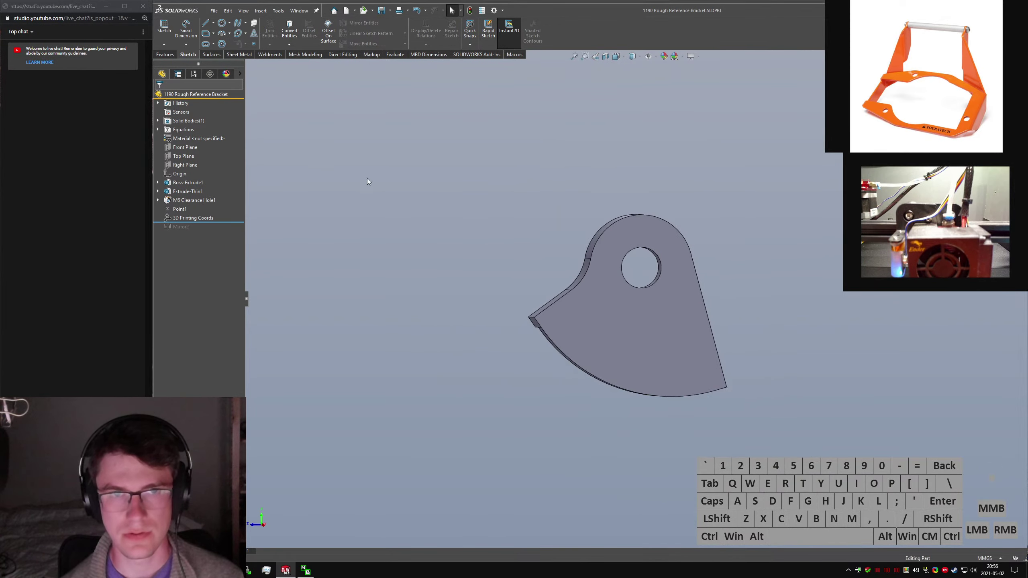
middle_drag(686, 319, 710, 320)
click(457, 316)
Open a new browser window and place it over the bracket model.
drag(51, 571, 51, 522)
click(51, 522)
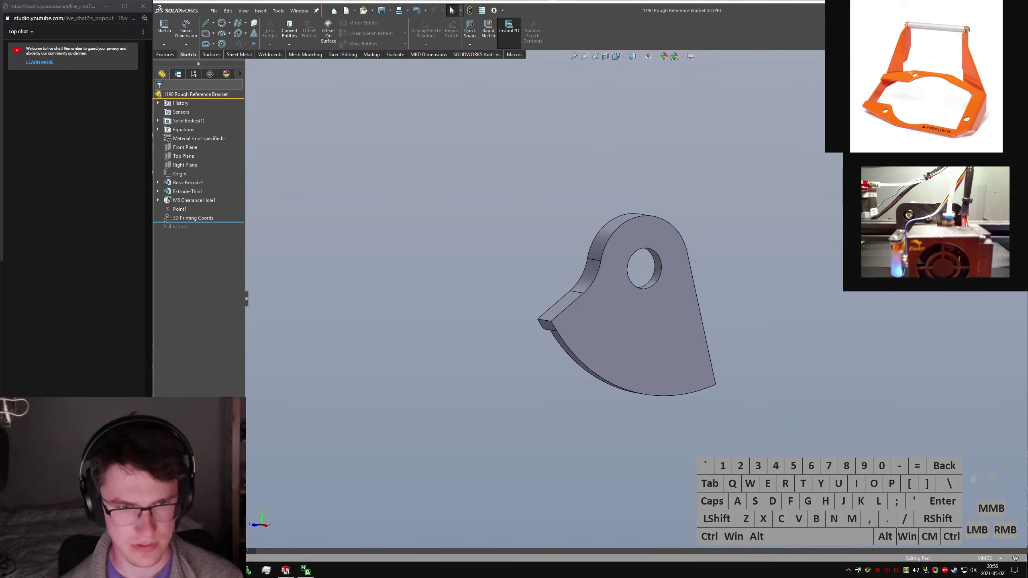
drag(0, 8, 615, 71)
click(568, 291)
key(alt+d)
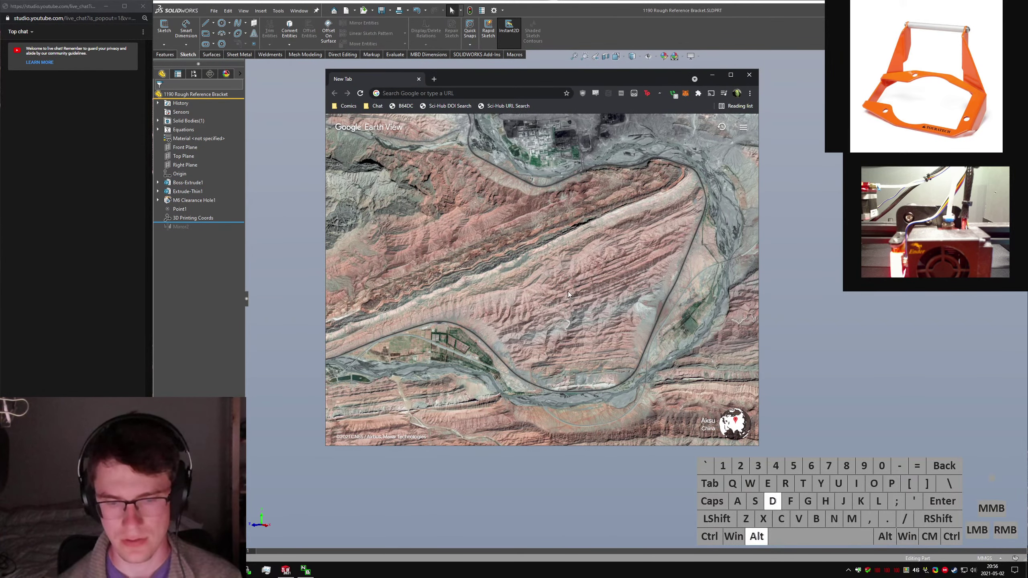
text(mc)
key(Tab)
click(531, 167)
Search McMaster-Carr for "6mm ID spring" and snap the browser window into the large screen zone.
key(alt+d)
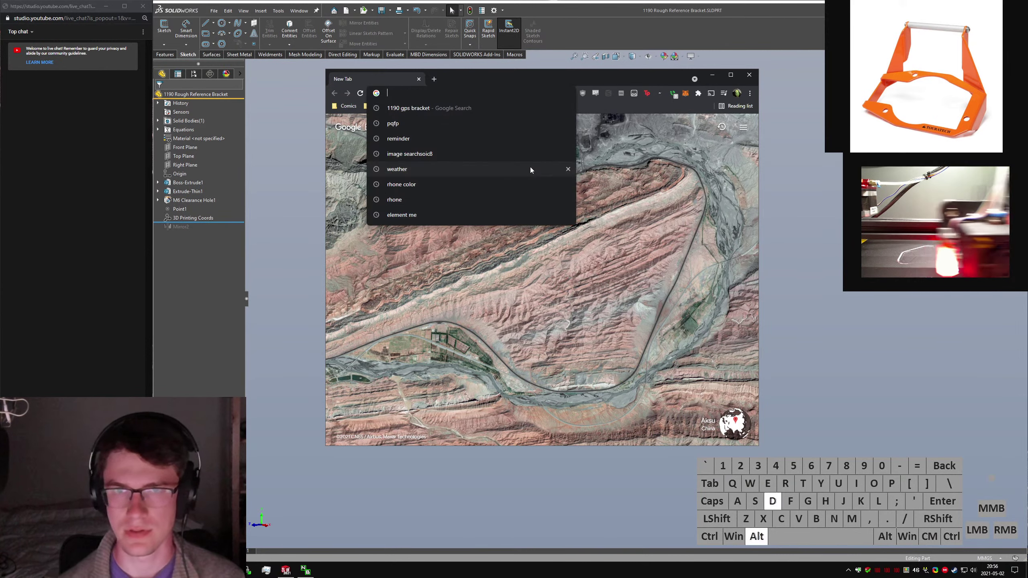
text(mcmaster.com)
key(Tab)
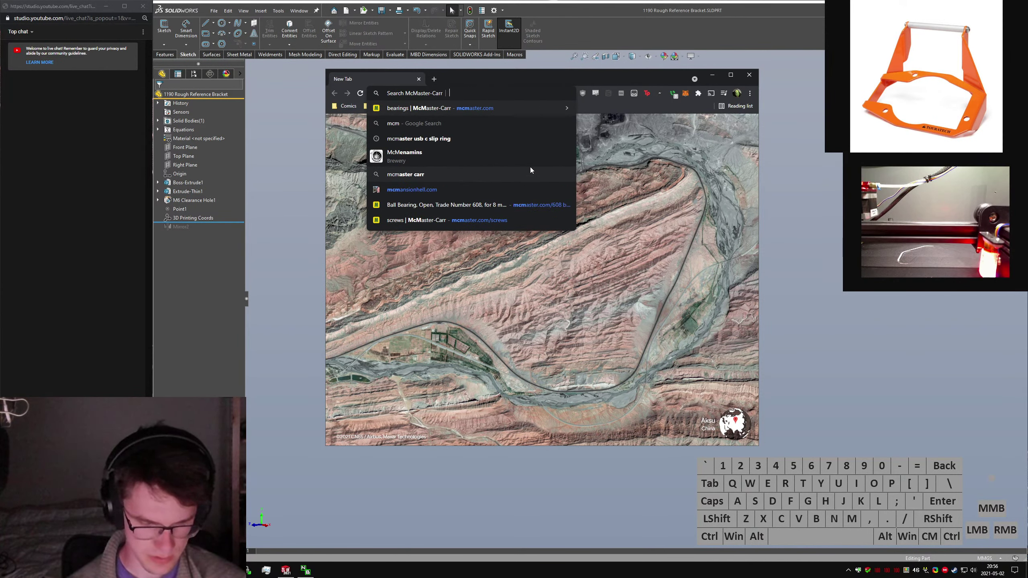
text(6mm ID spring)
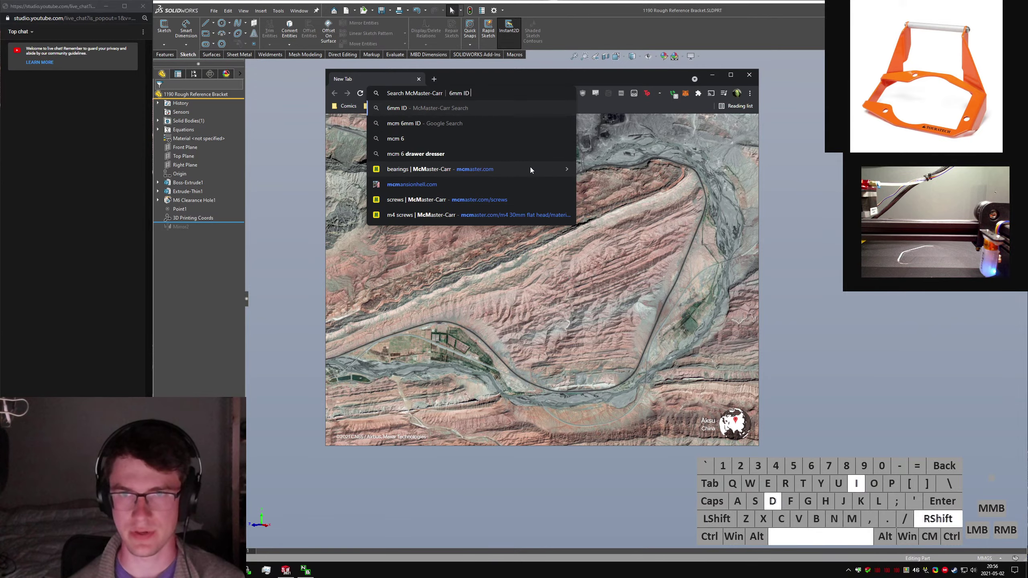
key(Return)
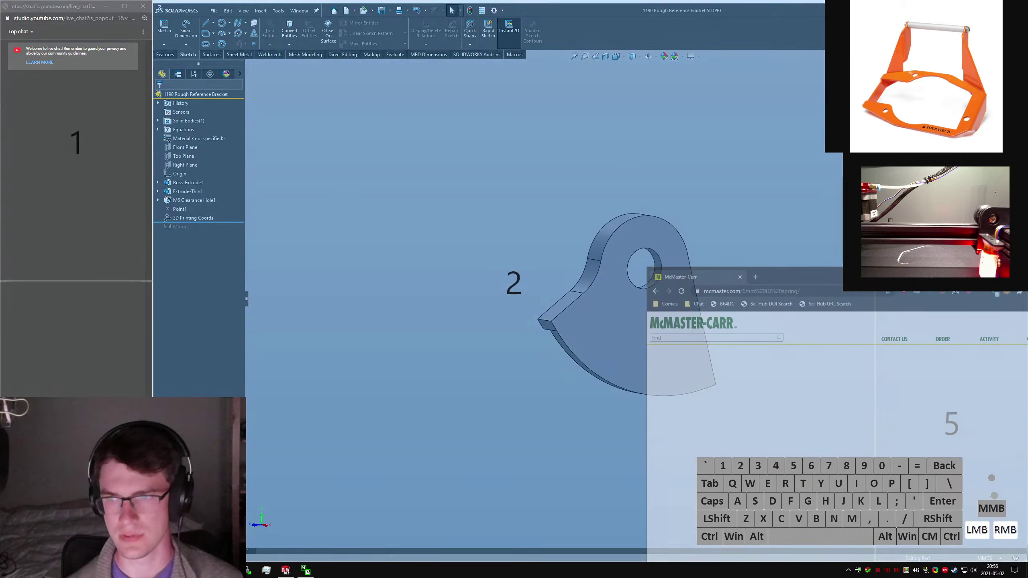
drag(872, 277, 870, 276)
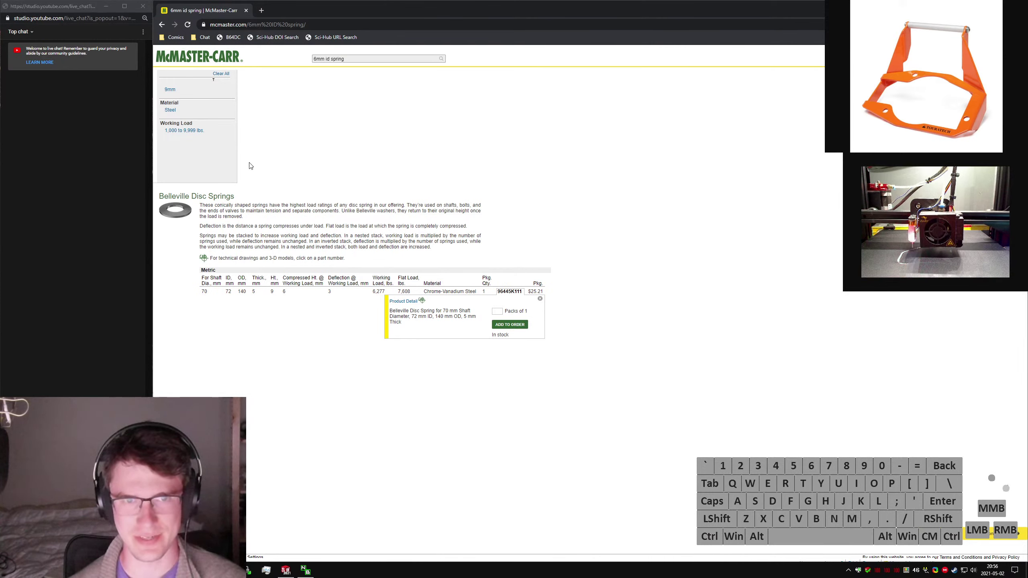
Clear all search filters on McMaster-Carr and open the Compression Springs category.
click(219, 74)
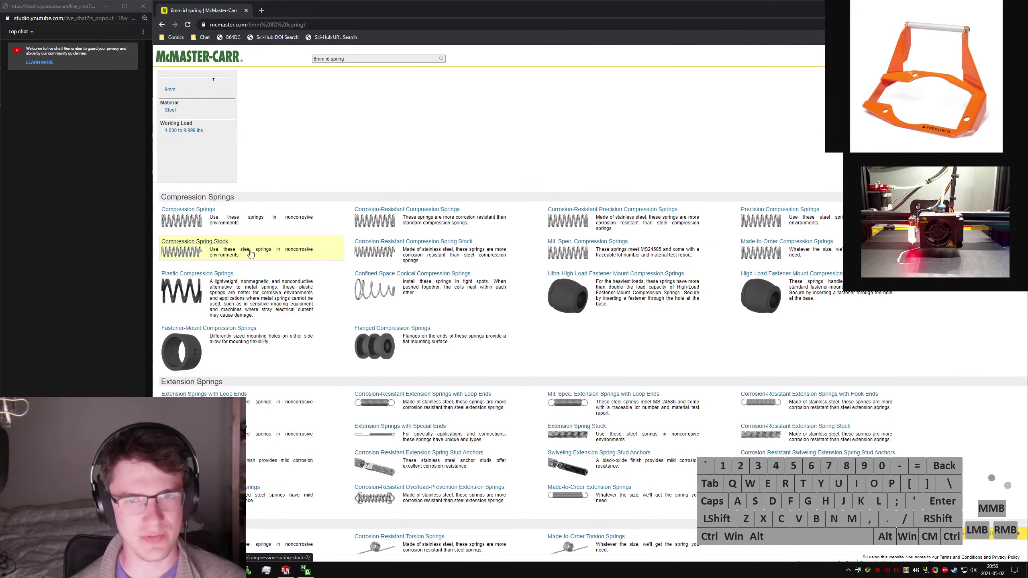
click(269, 226)
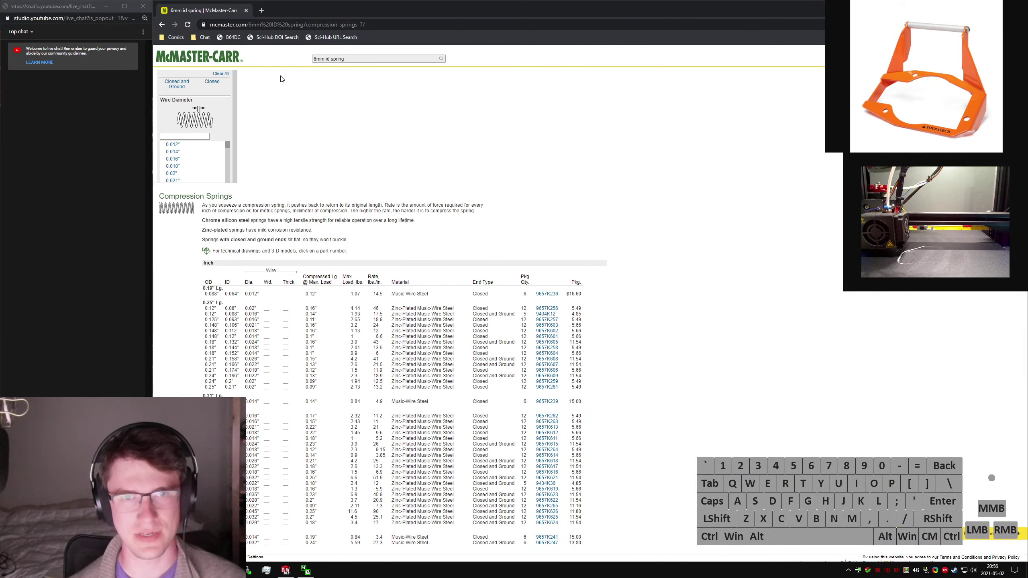
Return to the McMaster-Carr home page and search the catalog for "springs".
key(alt+d)
text(mc)
key(Return)
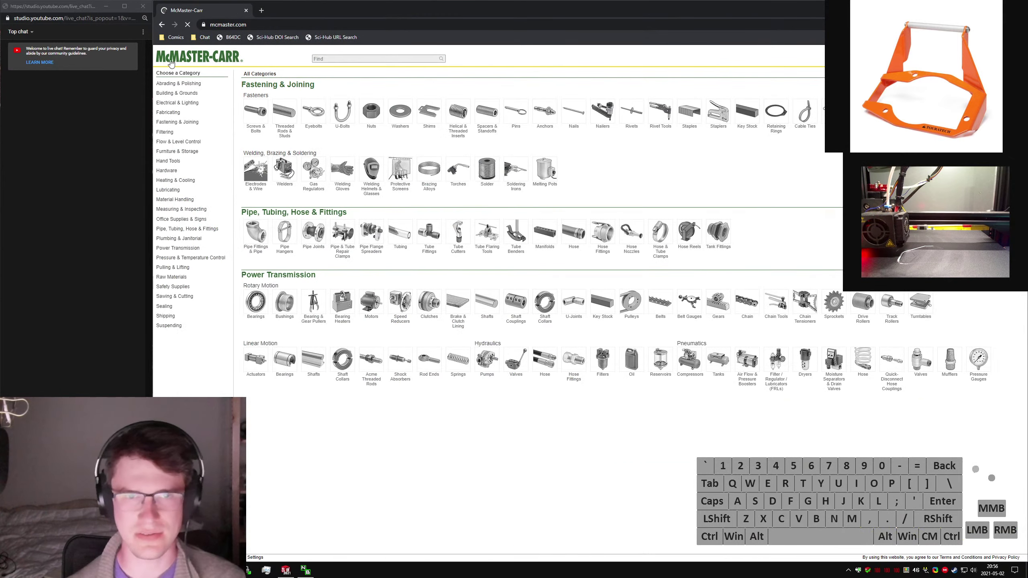
scroll(405, 243, down, 3)
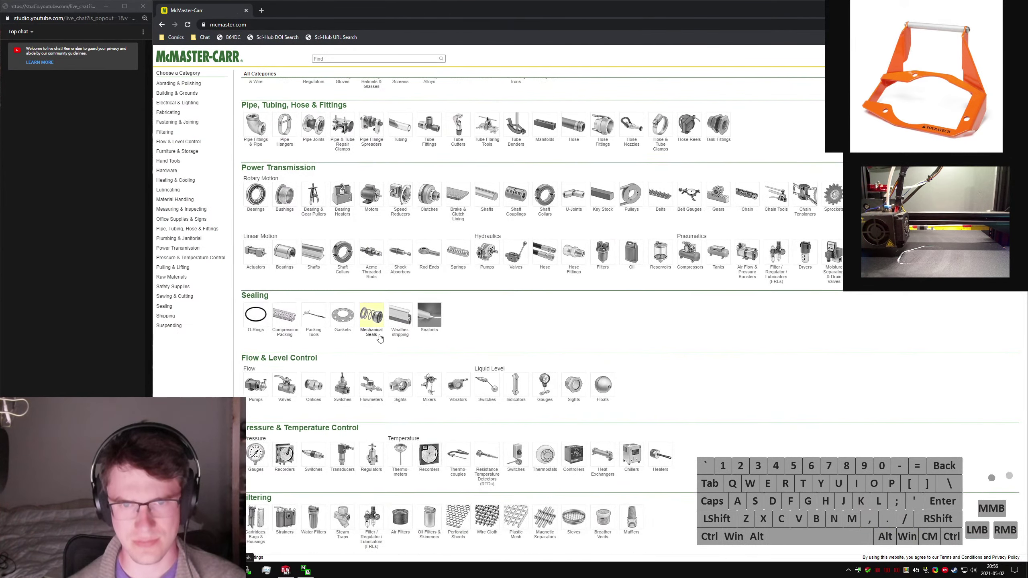
scroll(405, 292, up, 3)
click(374, 60)
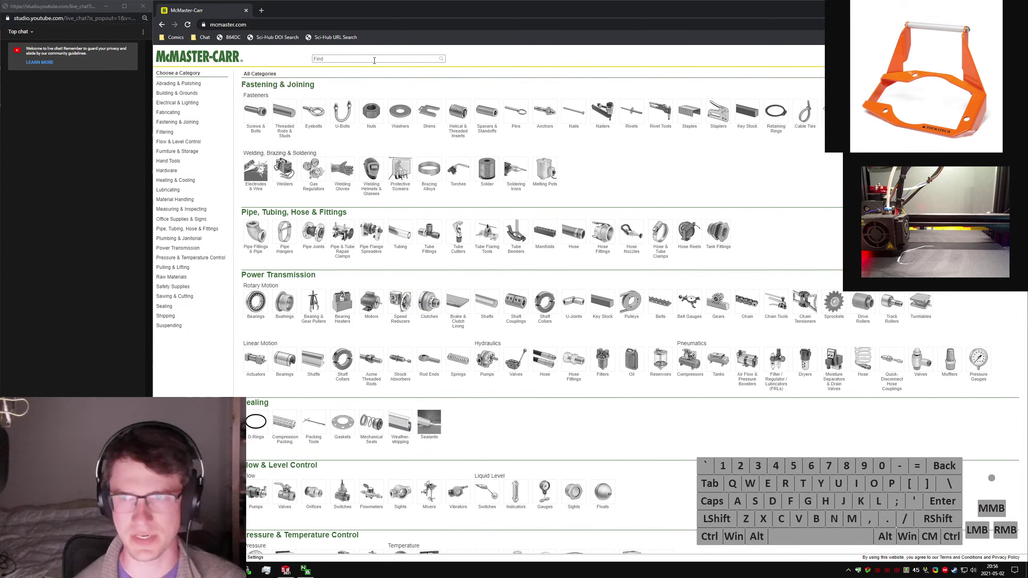
text(springs)
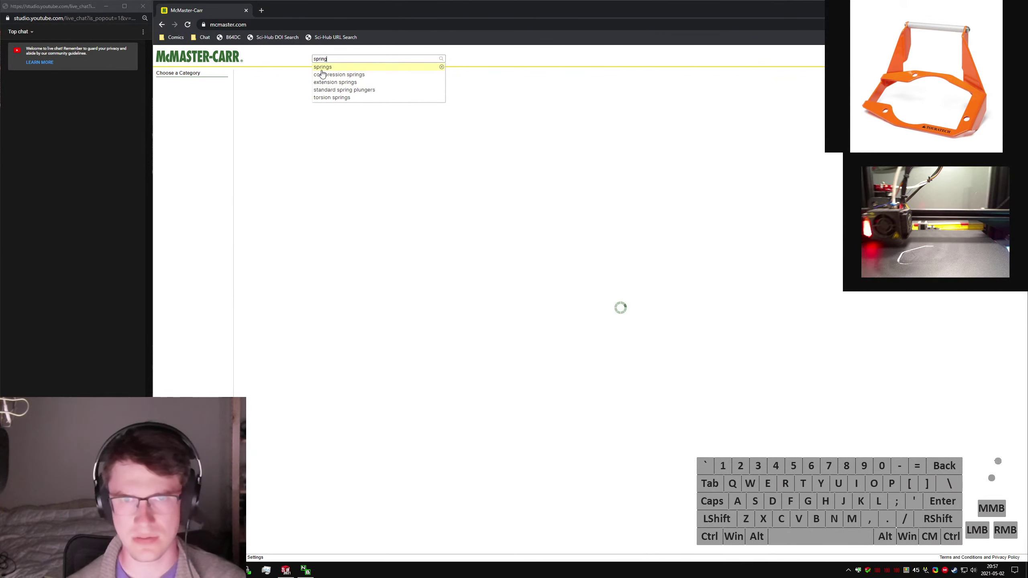
click(322, 75)
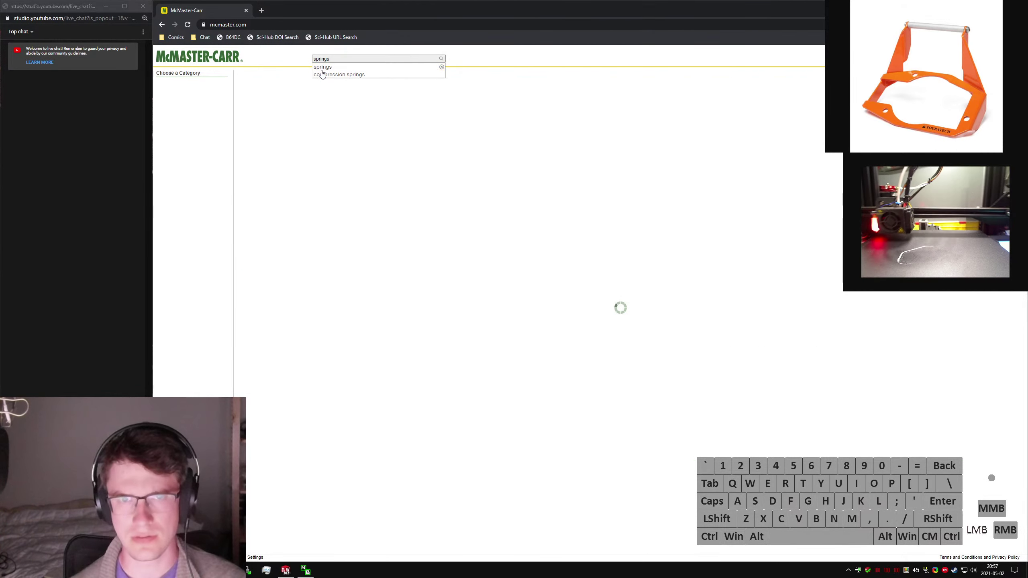
click(442, 60)
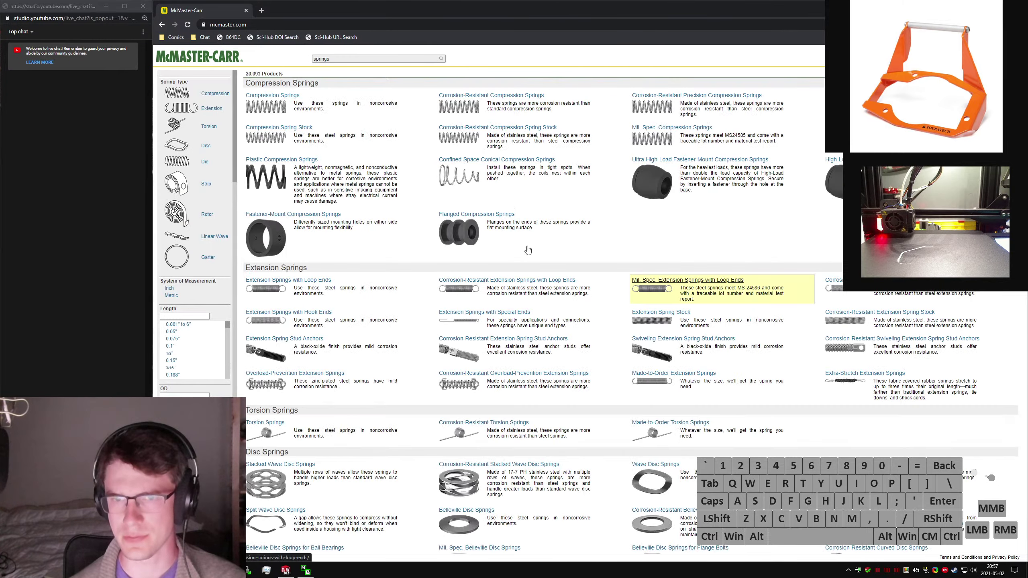
Open the Compression Springs category and filter it to metric springs with a 6.6 mm inside diameter.
scroll(276, 106, down, 3)
scroll(303, 106, up, 3)
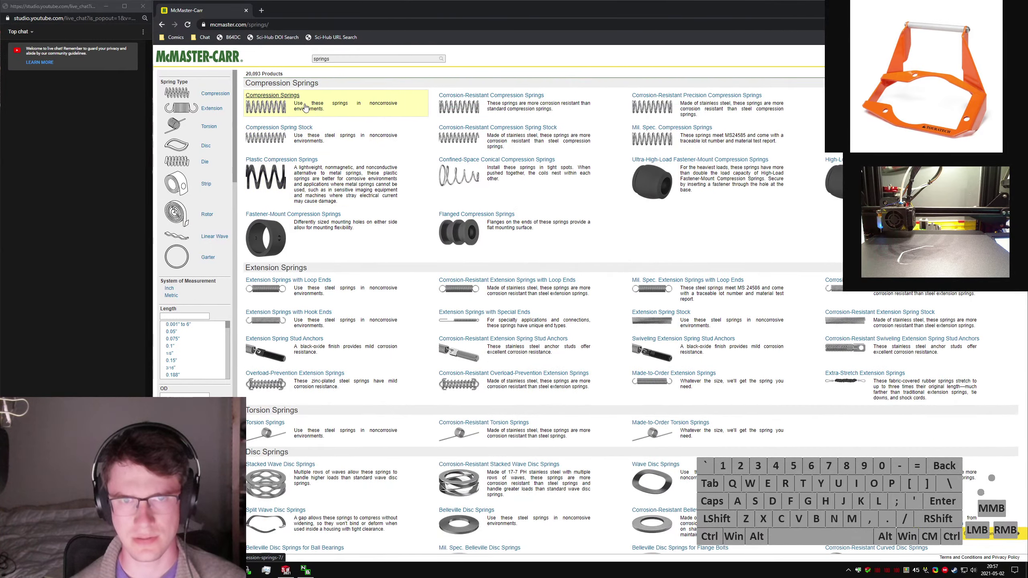
click(314, 123)
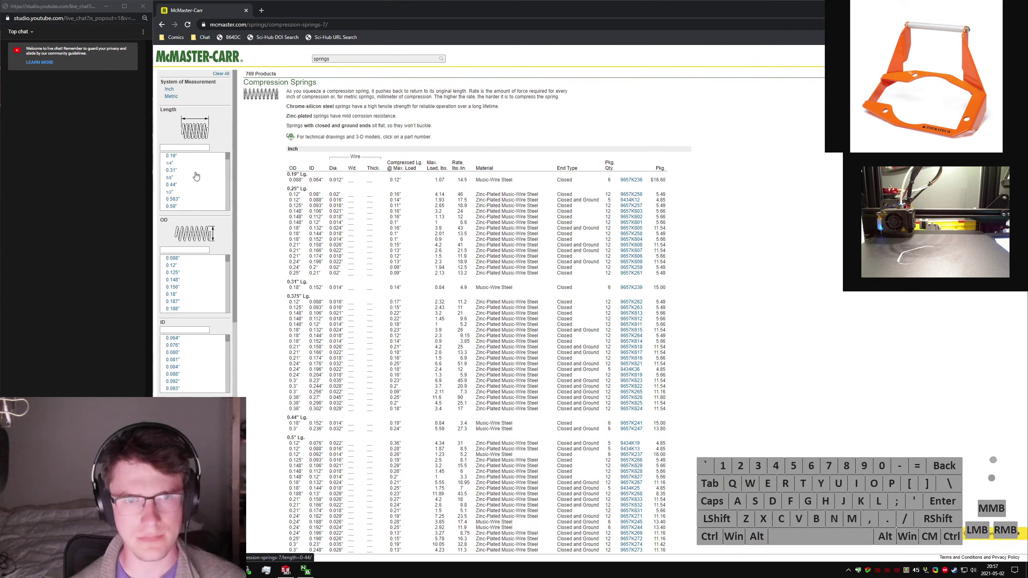
click(172, 97)
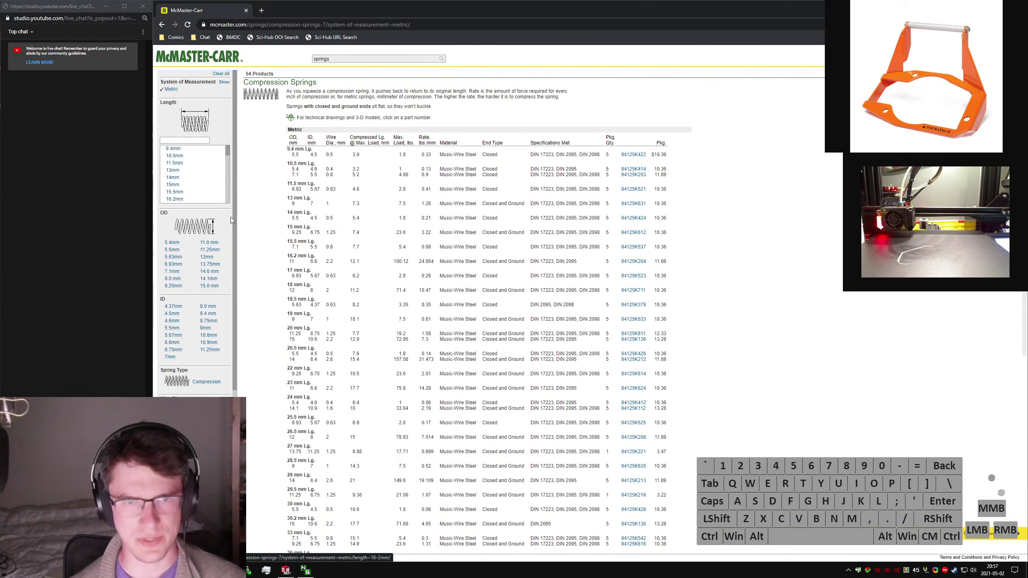
click(172, 342)
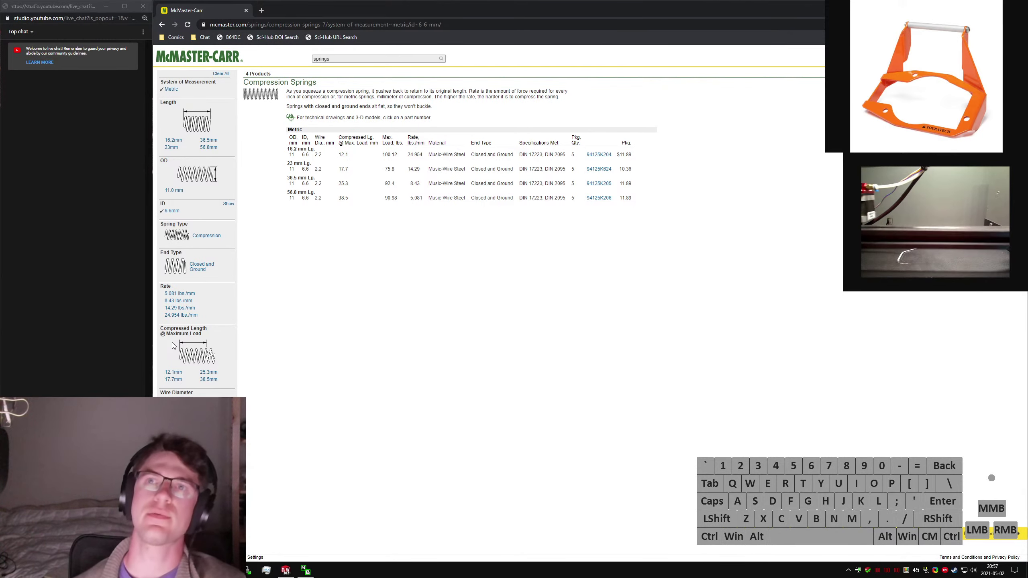
Minimize the browser and create a new SOLIDWORKS part from the Part MMGS template.
click(982, 6)
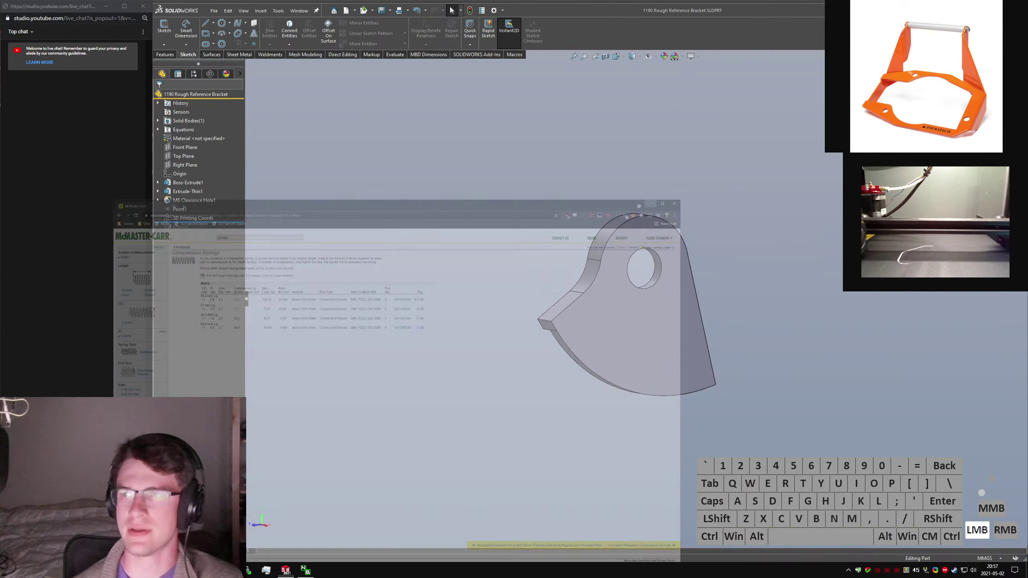
click(214, 10)
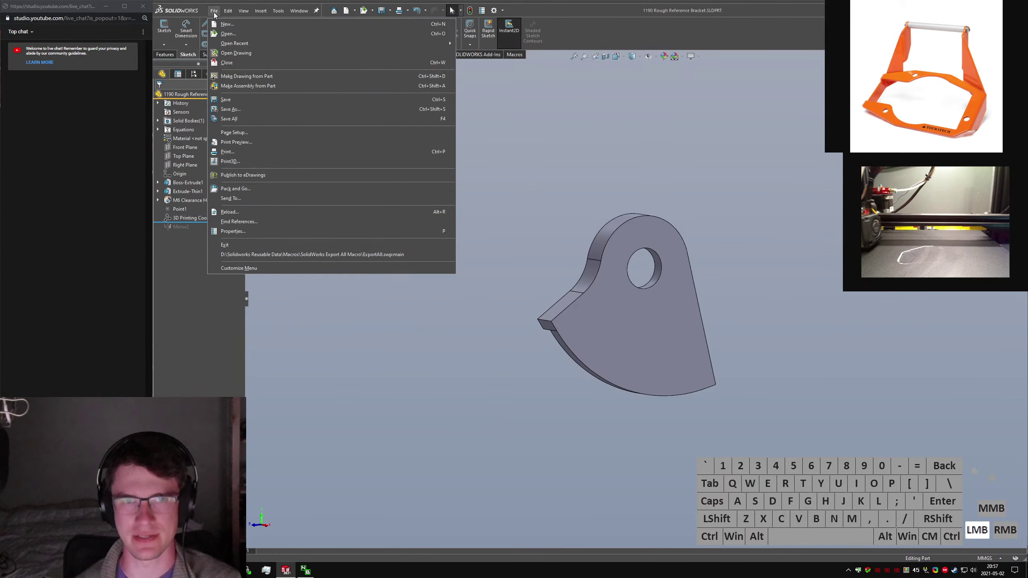
click(226, 24)
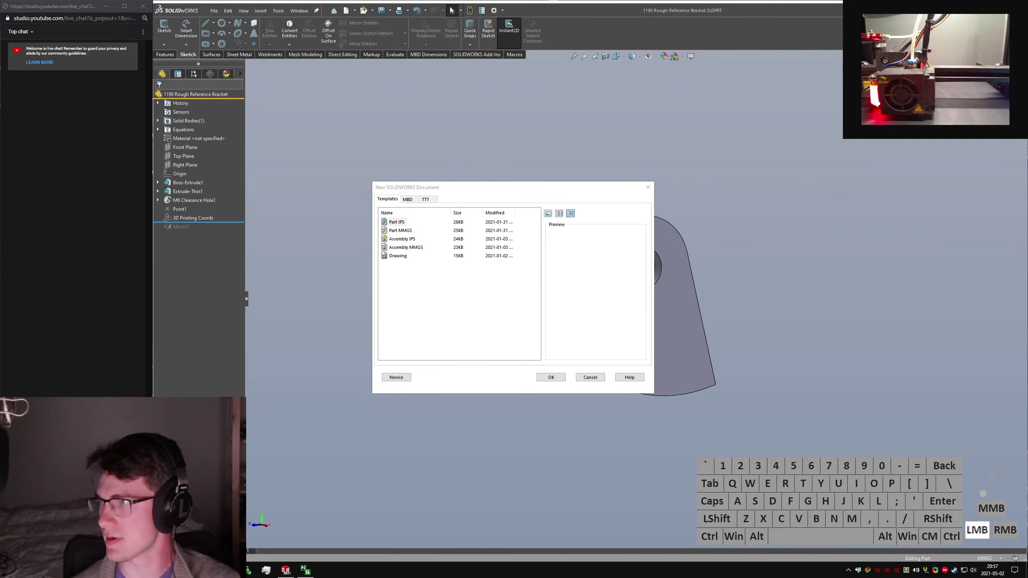
click(734, 208)
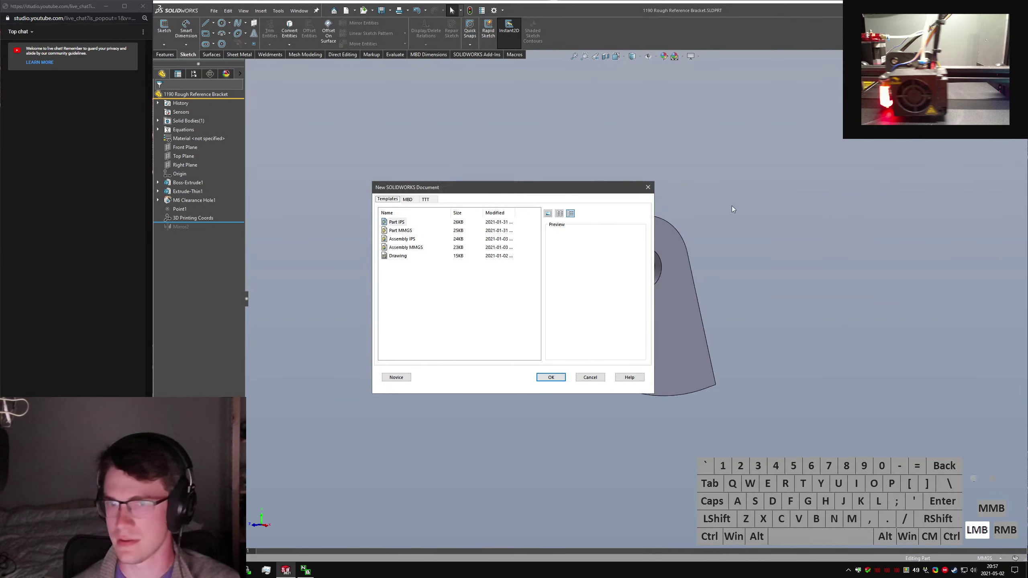
double_click(404, 230)
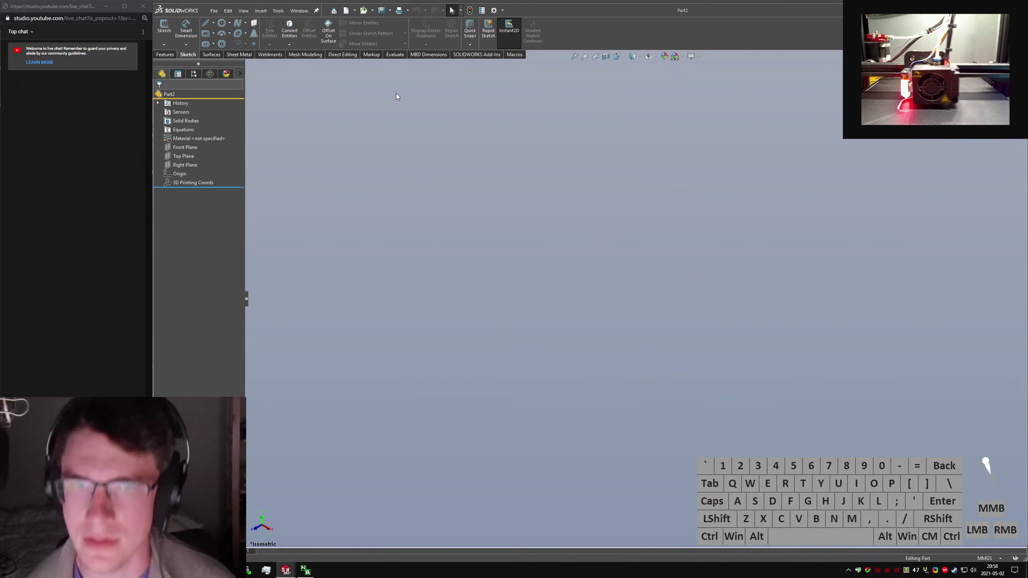
Start an Extruded Boss on the Right Plane and sketch a vertical straight slot down from the origin, about 42 mm between centers and 54 mm wide.
click(166, 55)
click(167, 30)
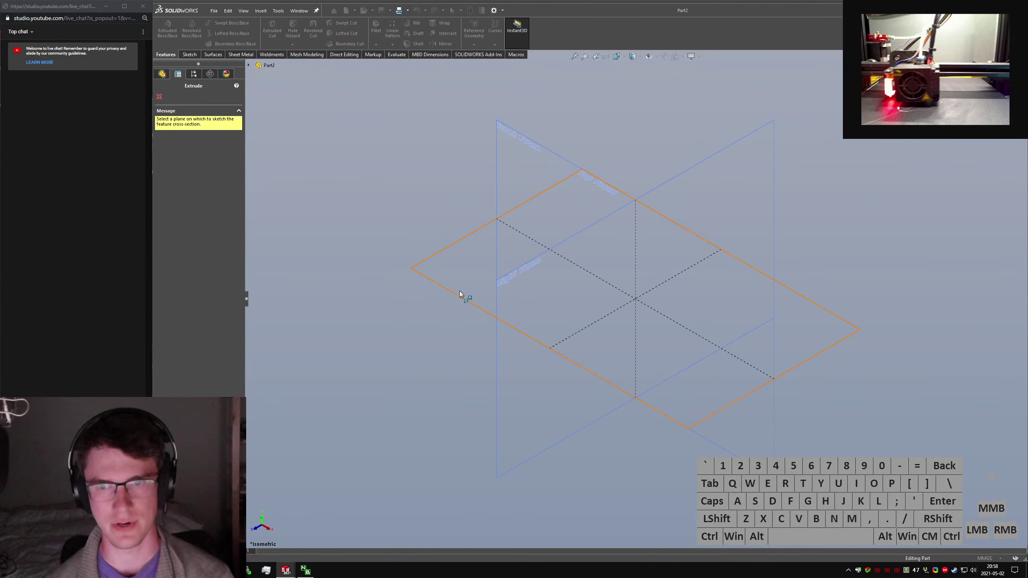
click(767, 191)
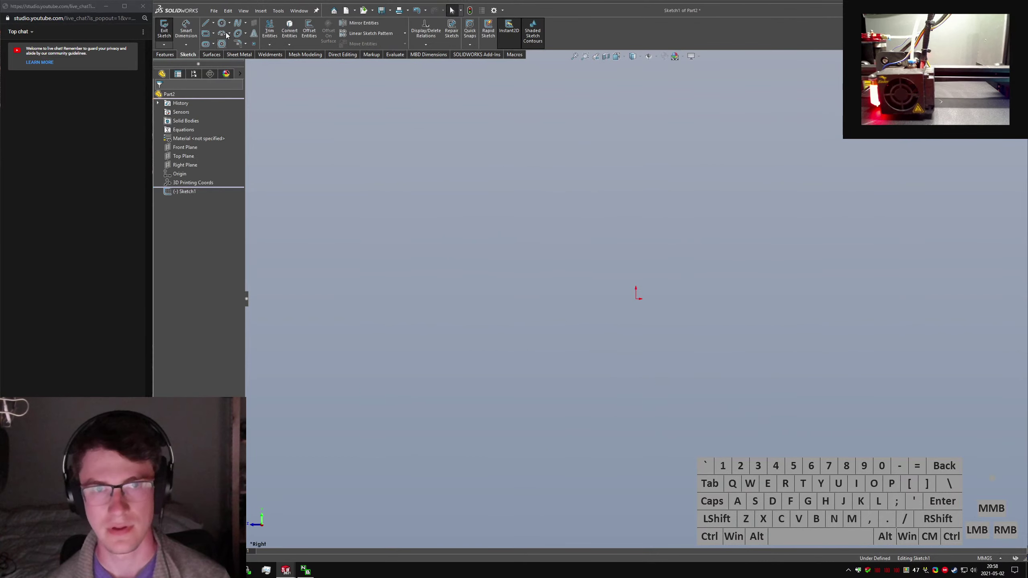
click(214, 44)
click(207, 44)
click(213, 44)
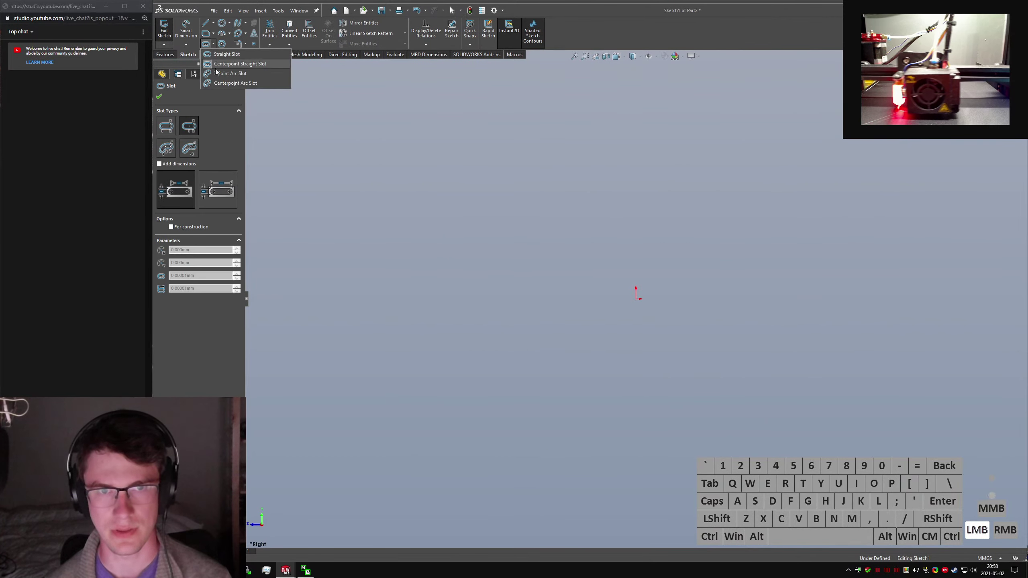
click(226, 53)
drag(636, 299, 628, 426)
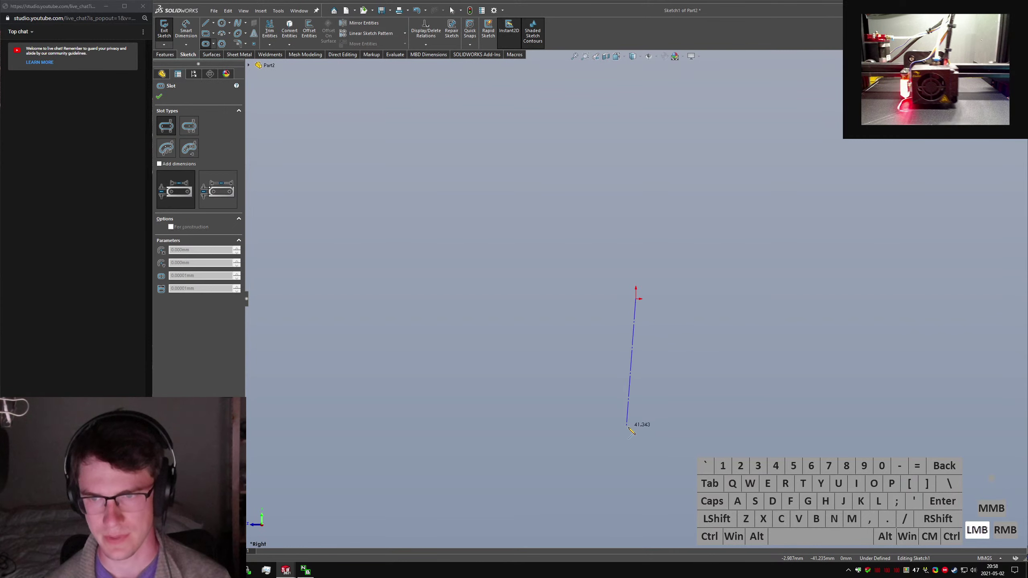
click(636, 429)
click(721, 269)
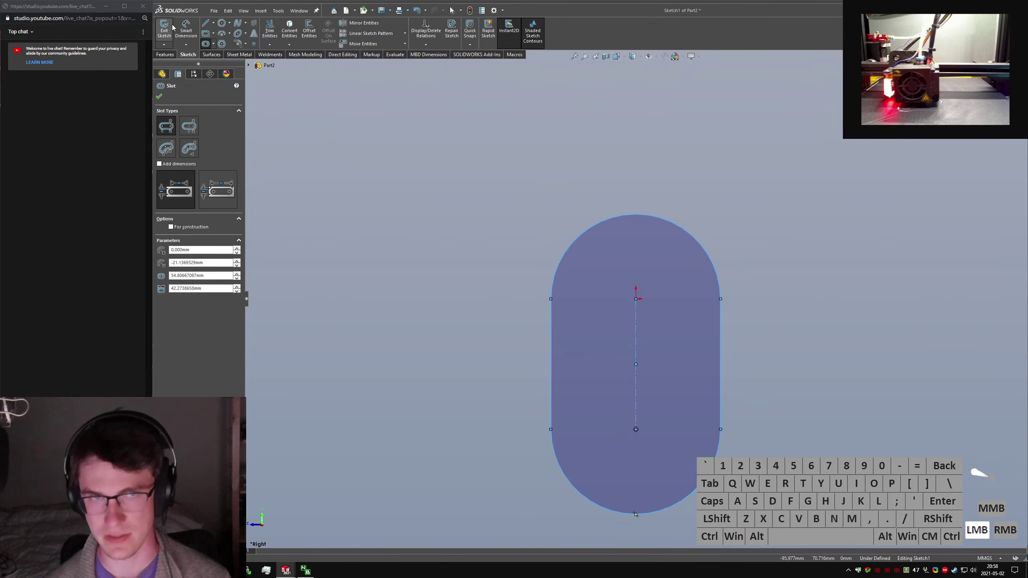
Exit the slot sketch and extrude it 10 mm as a blind boss.
click(173, 28)
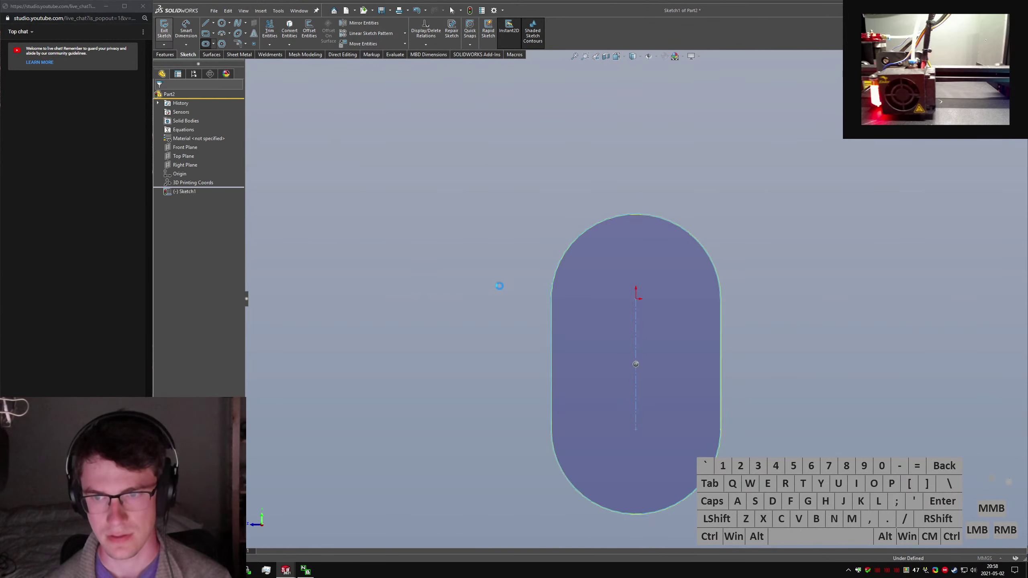
click(161, 145)
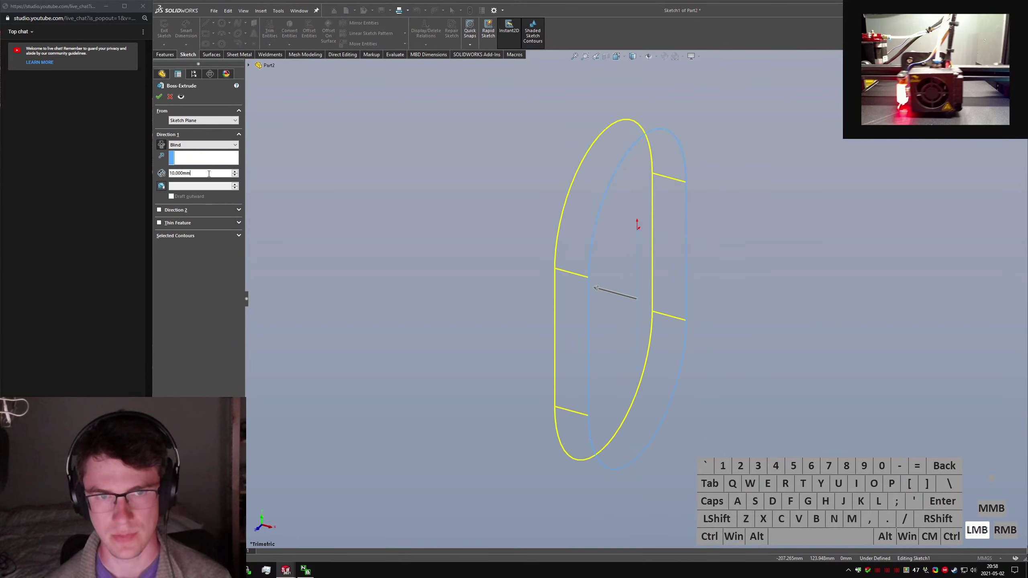
key(Return)
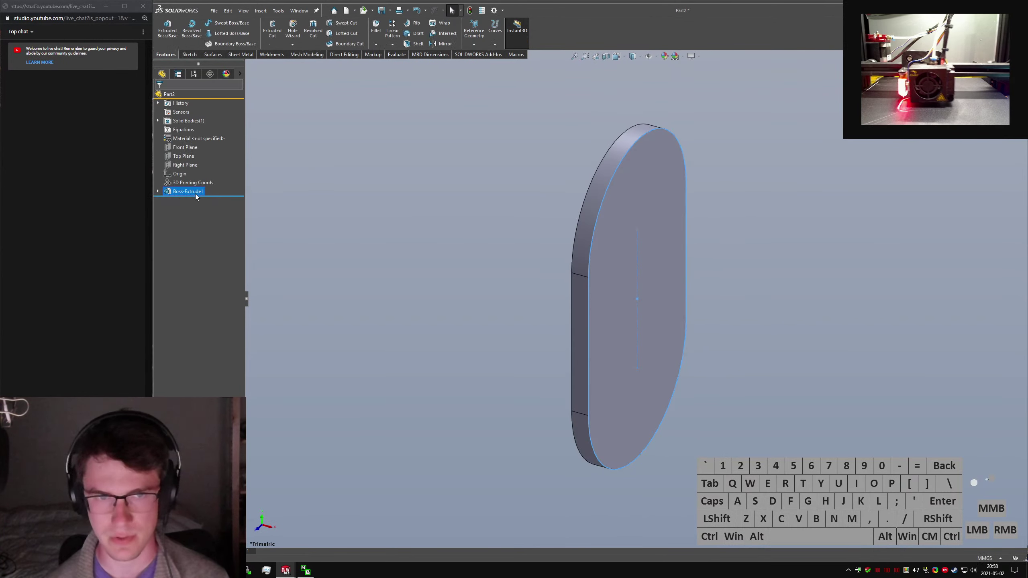
Reopen the extrusion's slot sketch and dimension the slot's straight side to 15 mm.
click(158, 191)
click(190, 200)
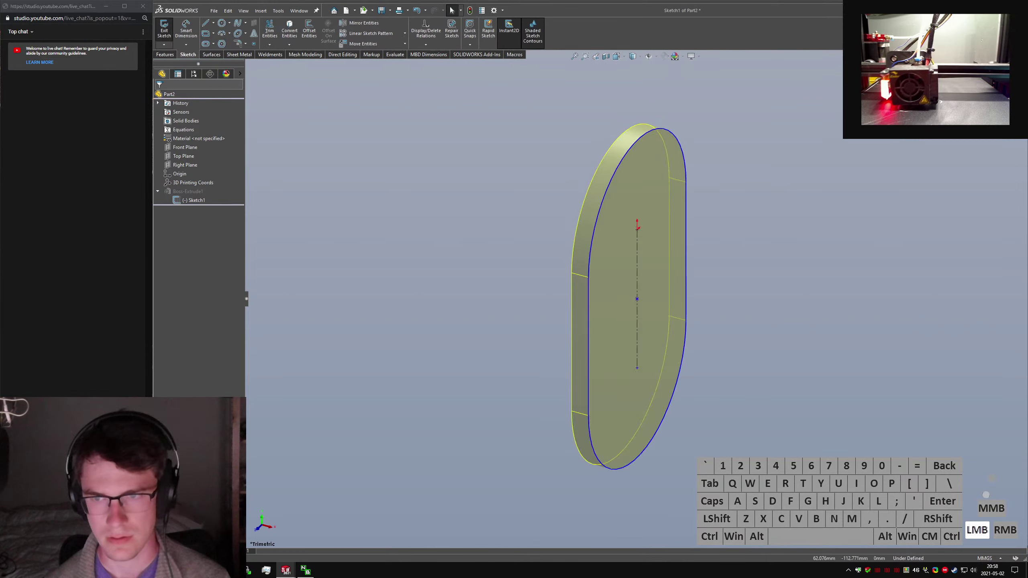
mouse_move(647, 379)
middle_down()
mouse_move(665, 280)
mouse_move(727, 261)
middle_up()
click(896, 223)
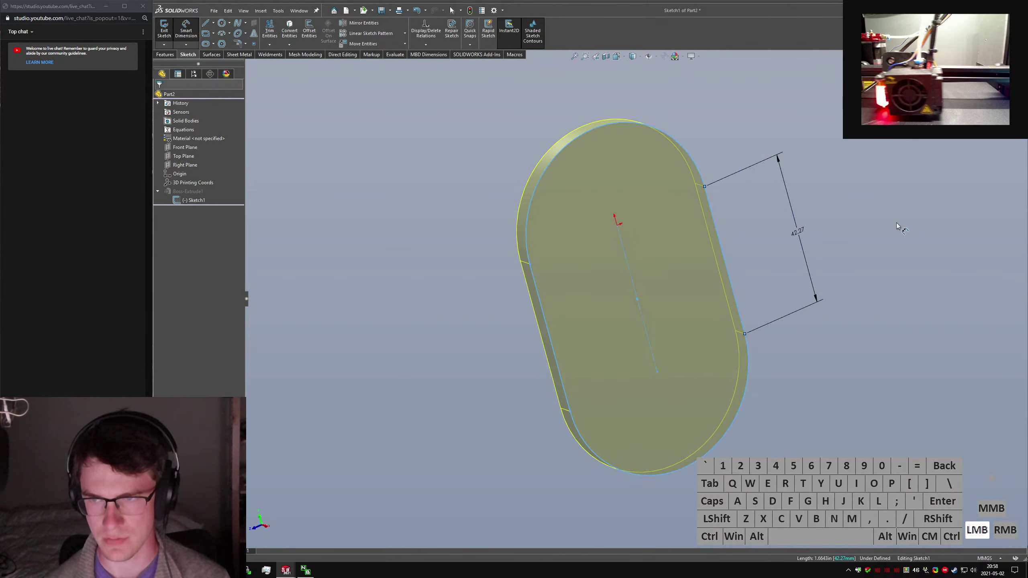
text(157)
key(Return)
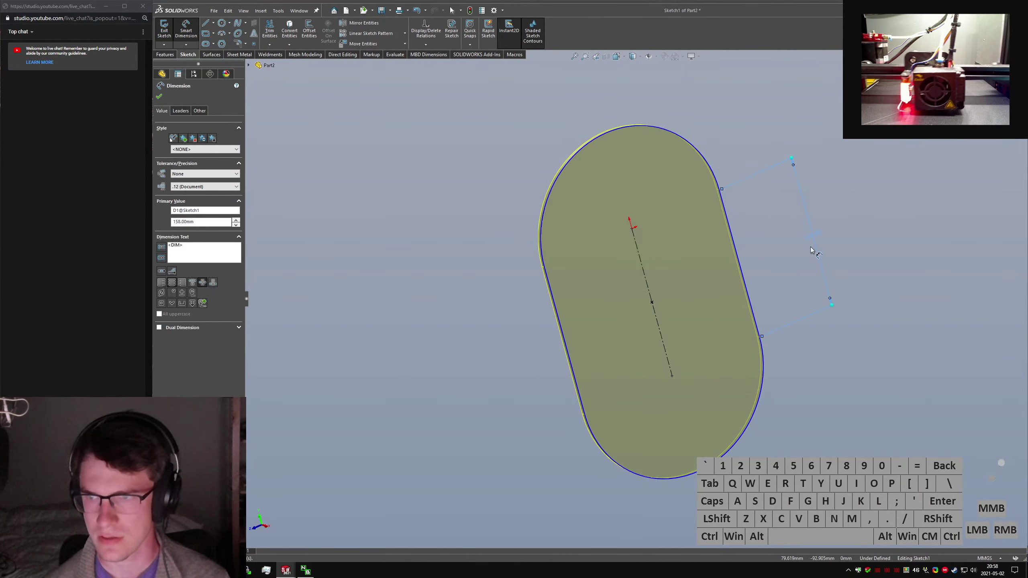
click(814, 235)
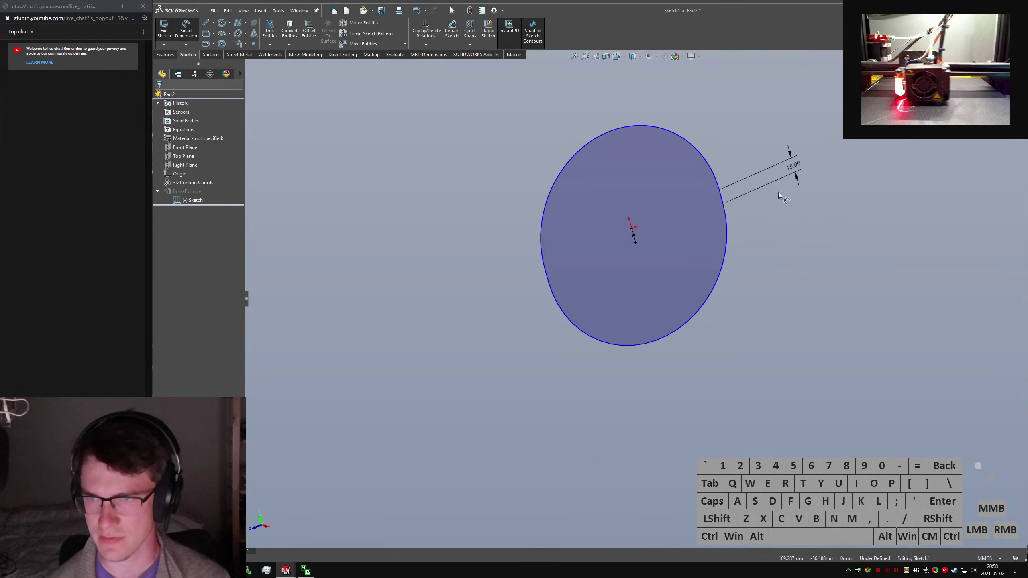
Dimension the slot's end arc to a 10 mm radius and exit the sketch to rebuild the plate.
click(715, 169)
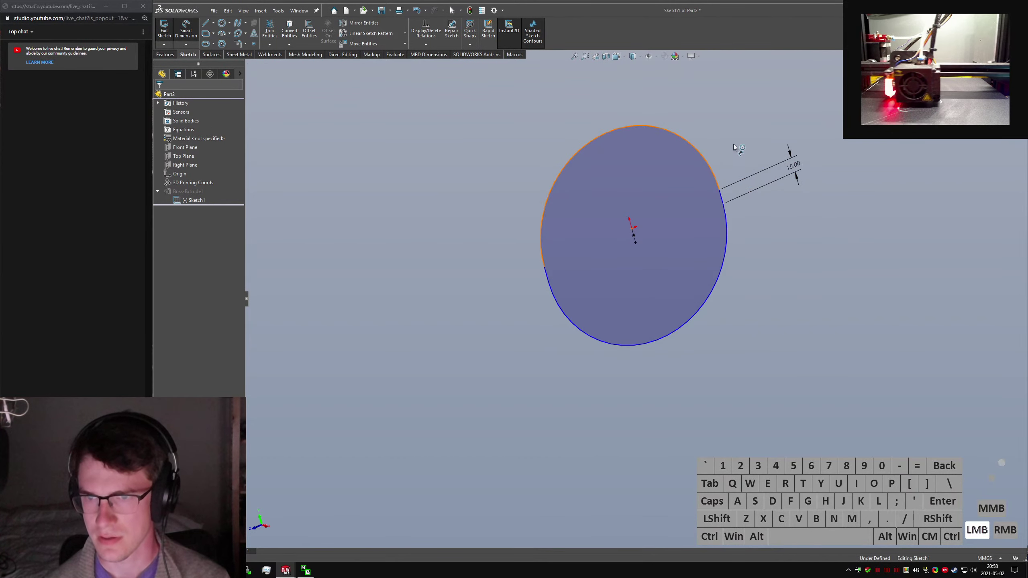
click(812, 57)
text(102.42089094mm)
key(Return)
click(813, 126)
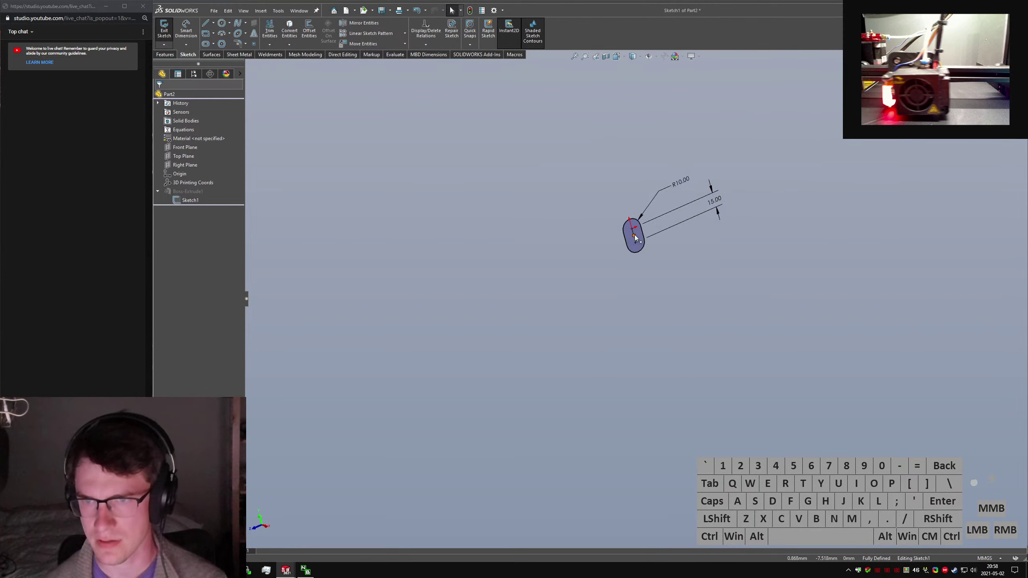
scroll(648, 212, down, 3)
click(171, 34)
click(536, 140)
Start an Extrude on the plate's front face and sketch a circle about 6.5 mm in diameter centered on the origin.
text(s)
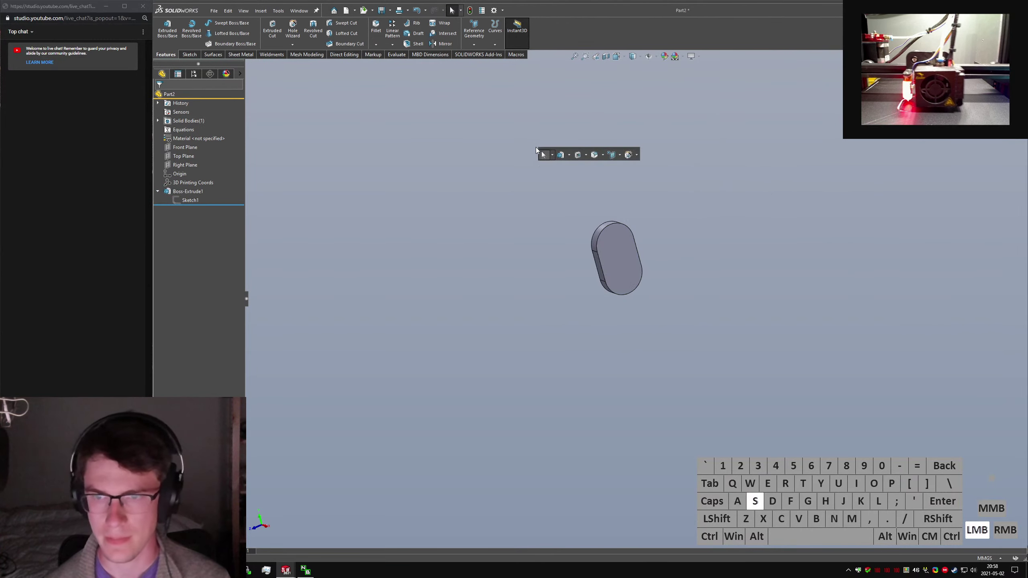
text(extru)
key(Return)
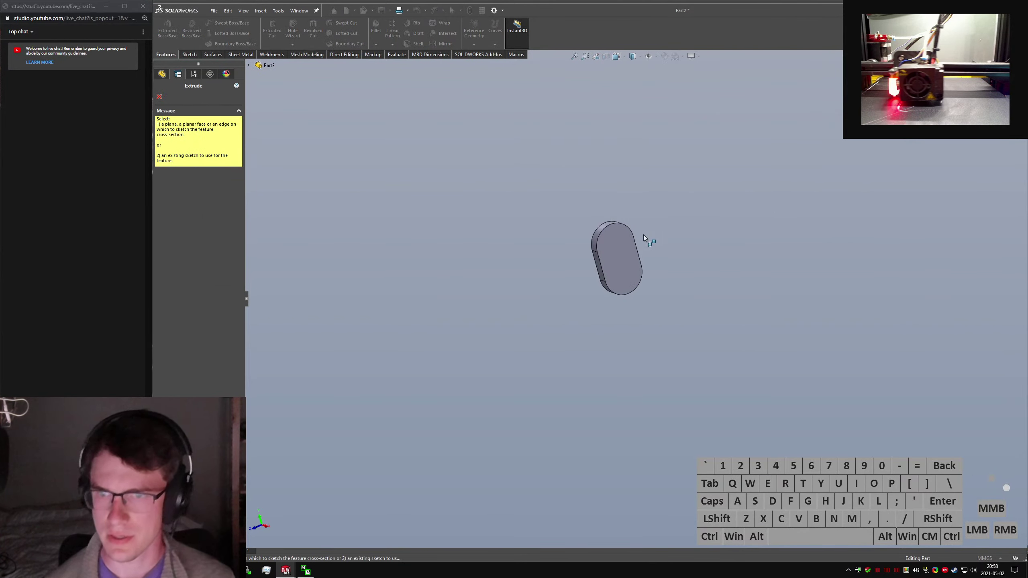
click(624, 247)
click(222, 23)
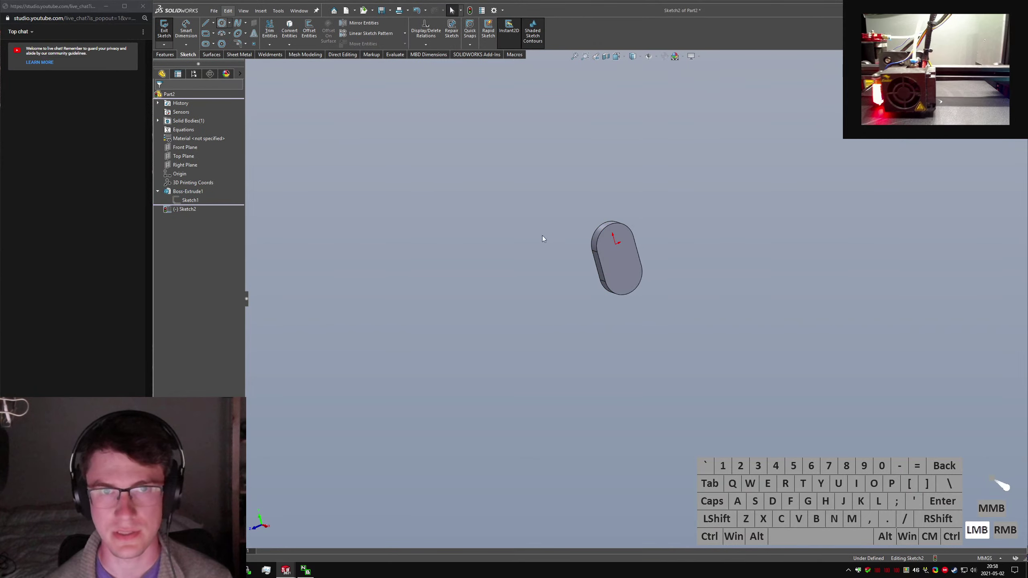
click(615, 245)
click(622, 246)
Dimension the circle's diameter to 6 mm and exit the sketch.
right_drag(702, 254, 701, 227)
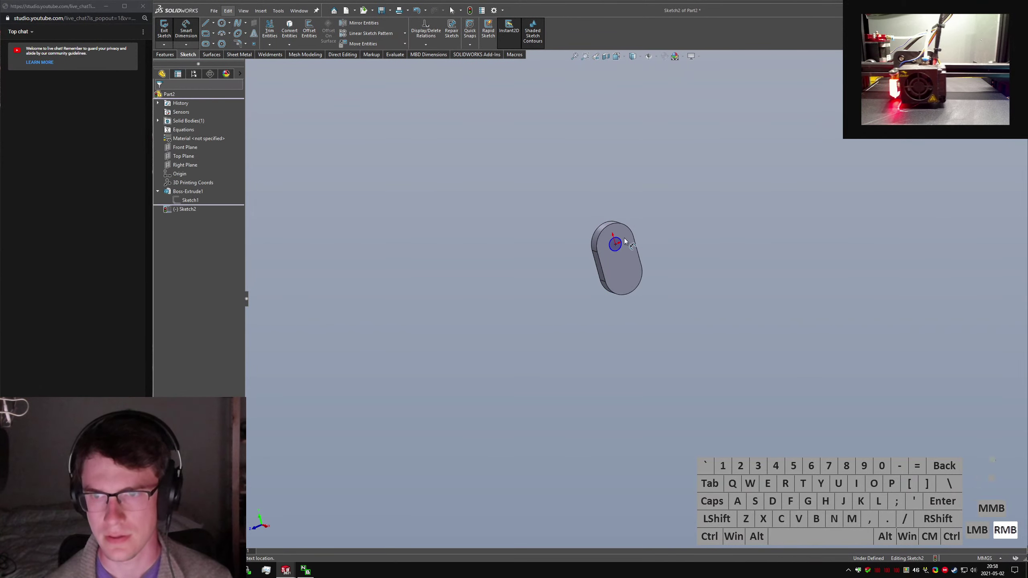
click(621, 242)
click(649, 190)
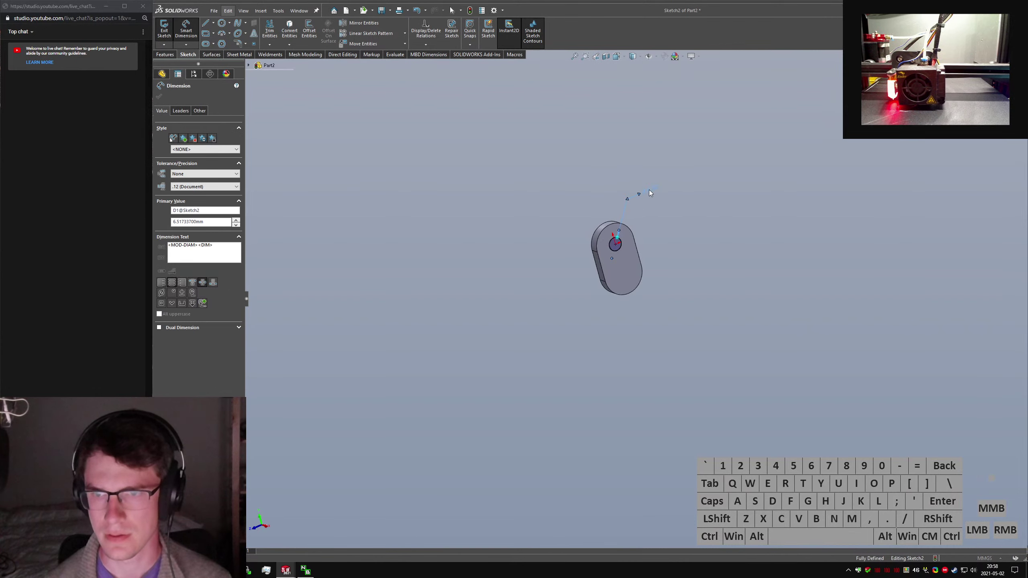
text(6)
key(Return)
key(Escape)
click(164, 30)
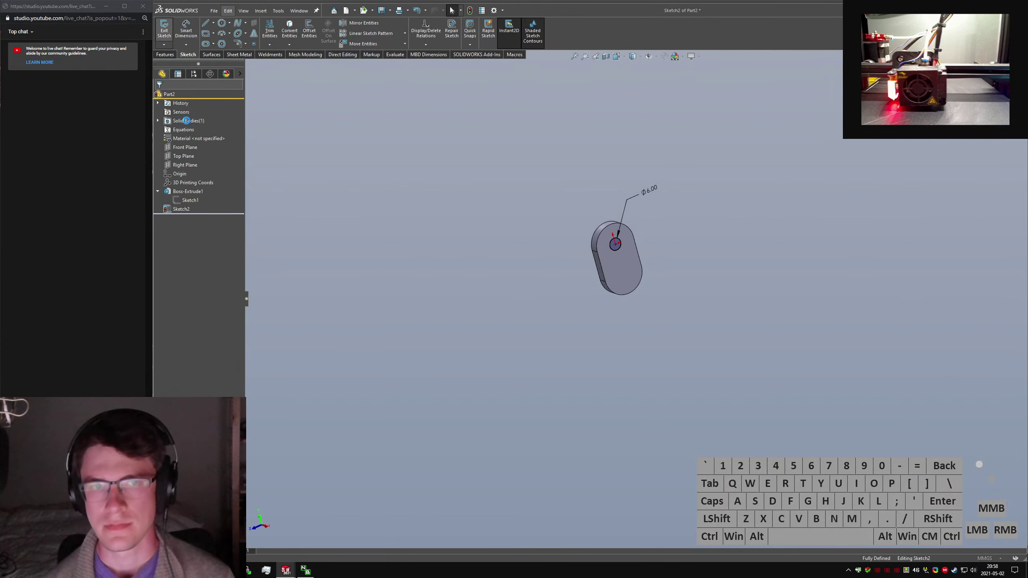
Extrude the 6 mm circle with a Blind end condition to a depth of 100 mm.
click(208, 145)
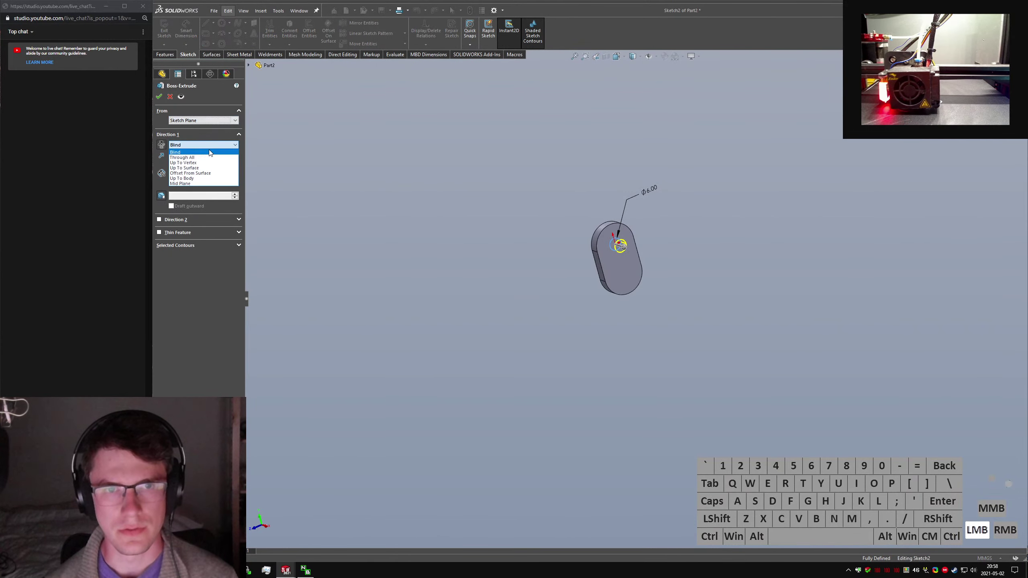
click(193, 153)
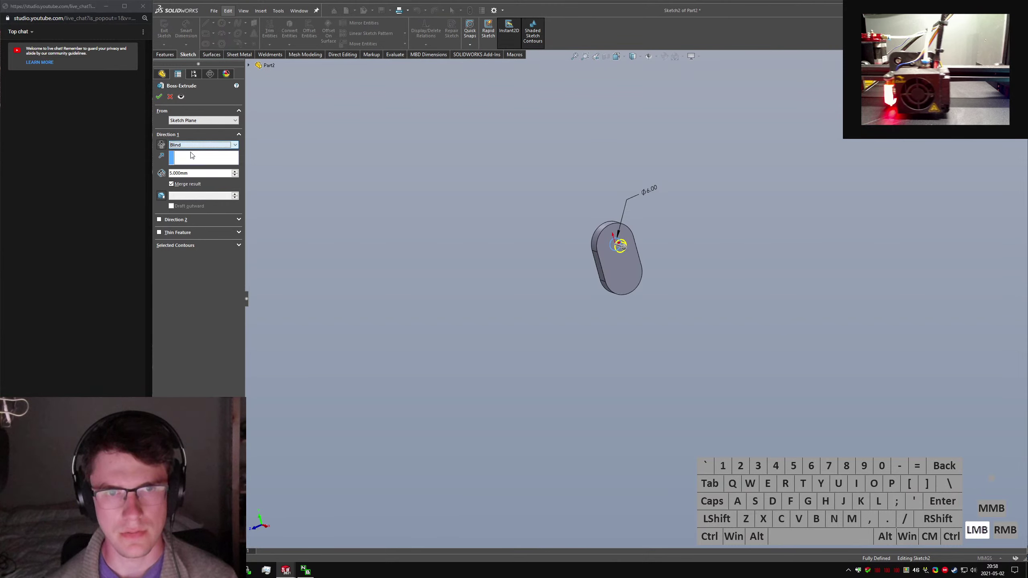
click(187, 173)
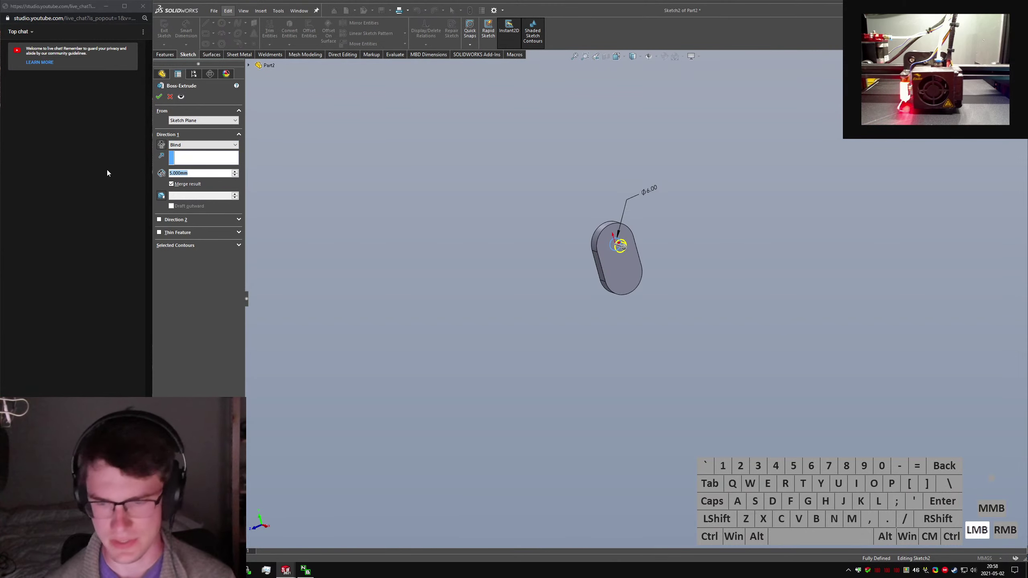
text(100)
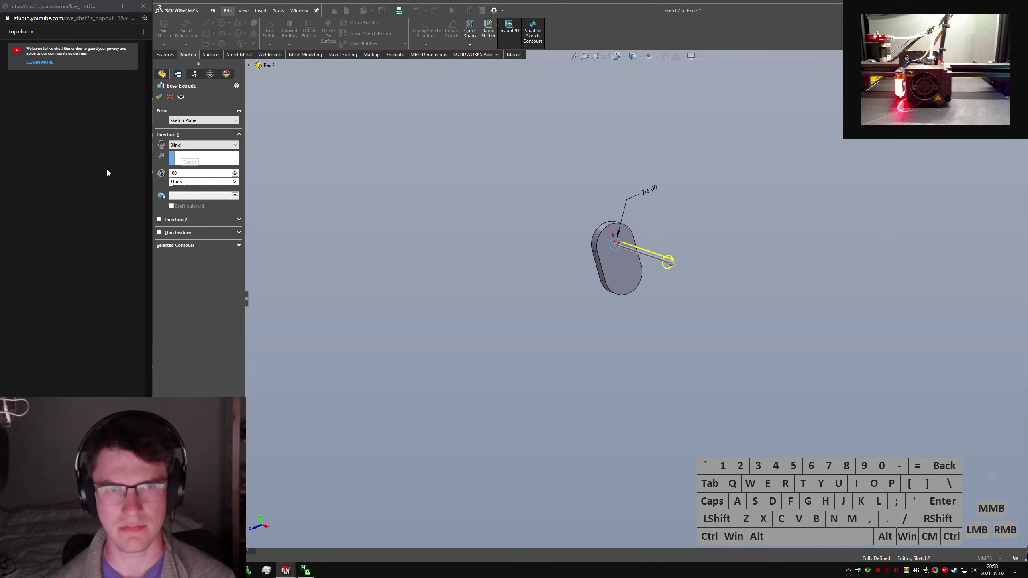
key(Return)
Start another Extrude on the plate's front face and convert the face's outline into sketch entities.
click(783, 434)
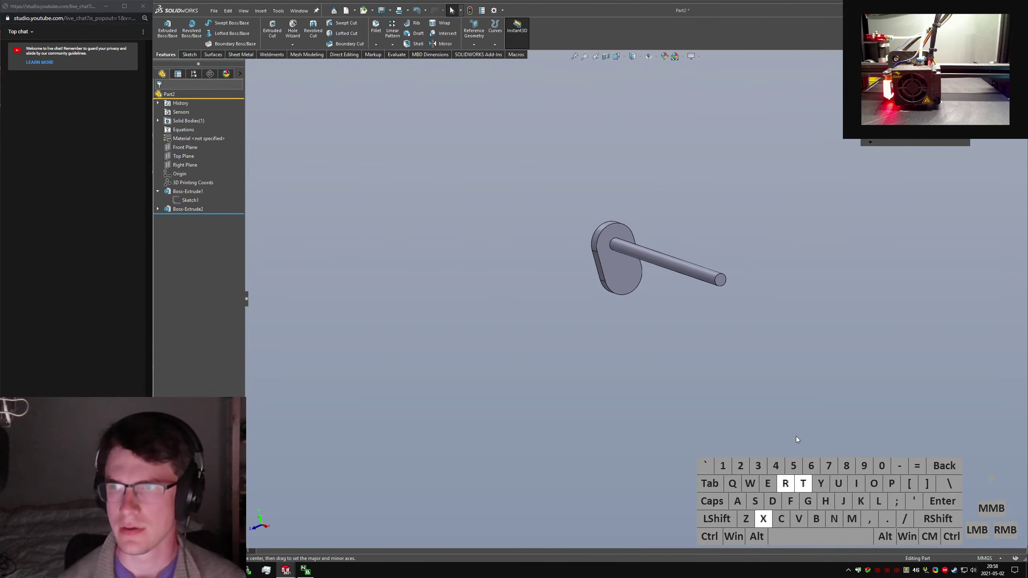
key(Return)
click(620, 270)
key(ctrl+6)
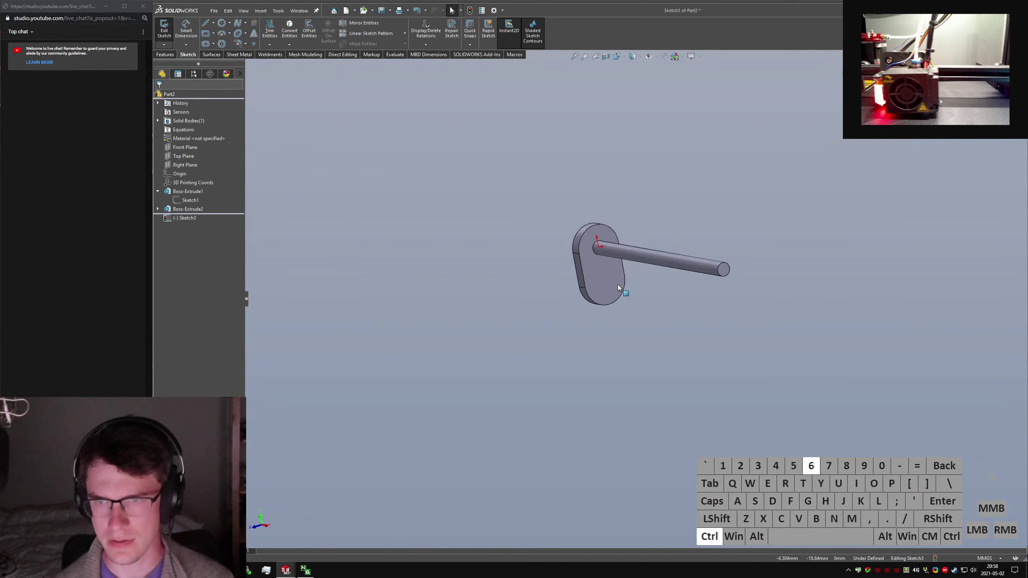
key(ctrl+4)
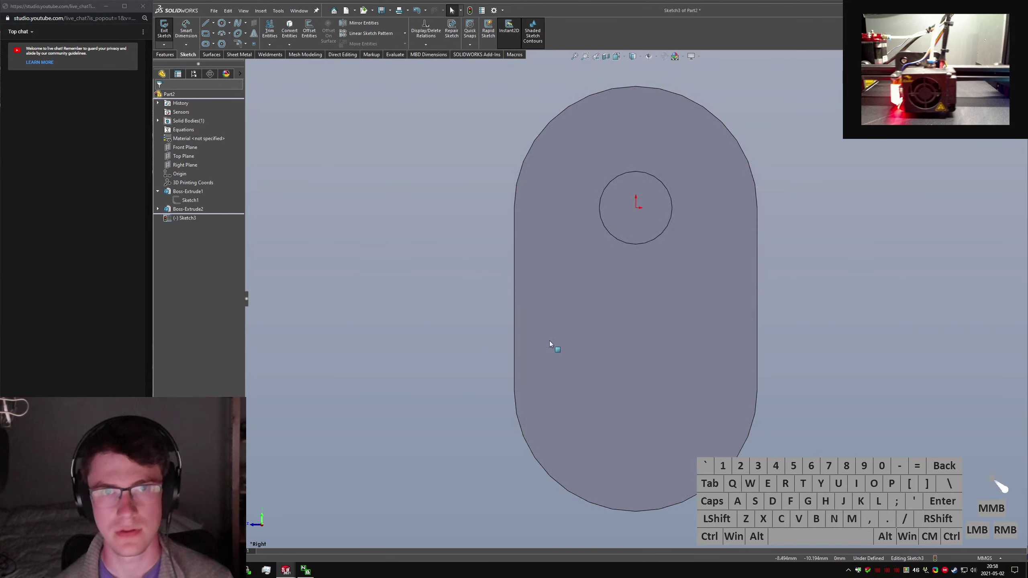
click(550, 340)
click(290, 31)
click(891, 306)
Sketch a horizontal line, a downward semicircular arc and a second horizontal line across the plate below the pin.
right_drag(891, 306, 509, 374)
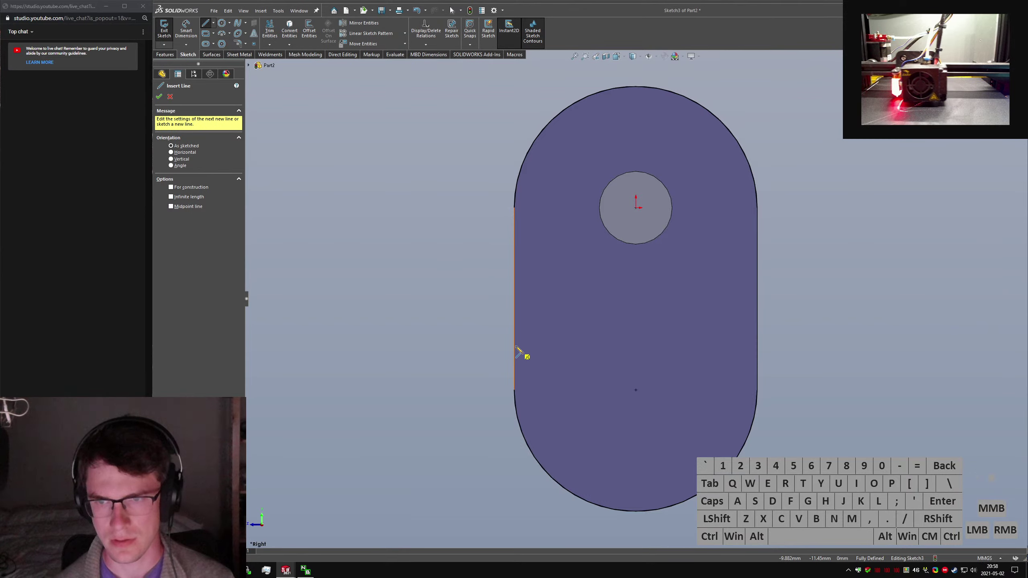
click(515, 332)
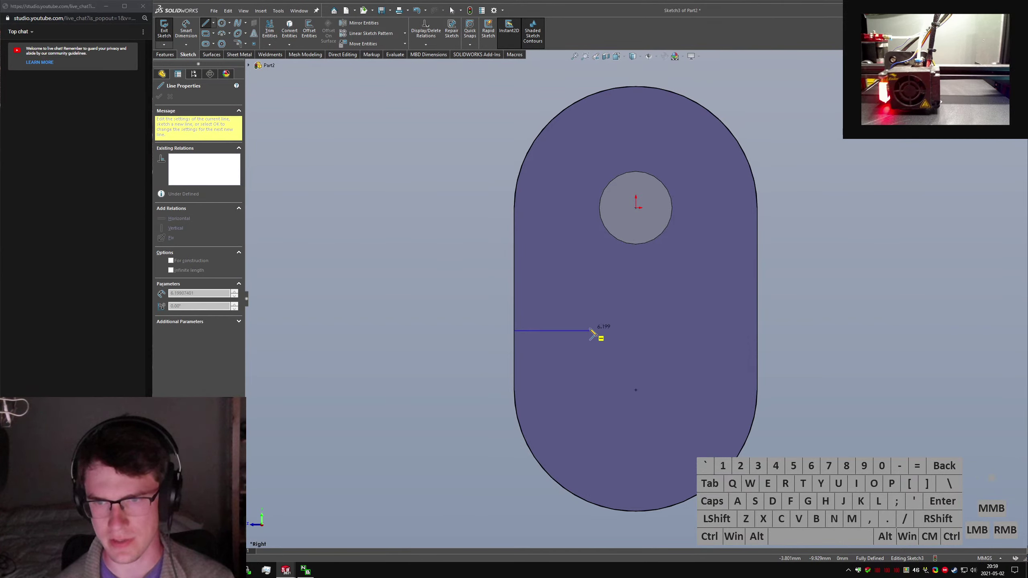
click(590, 332)
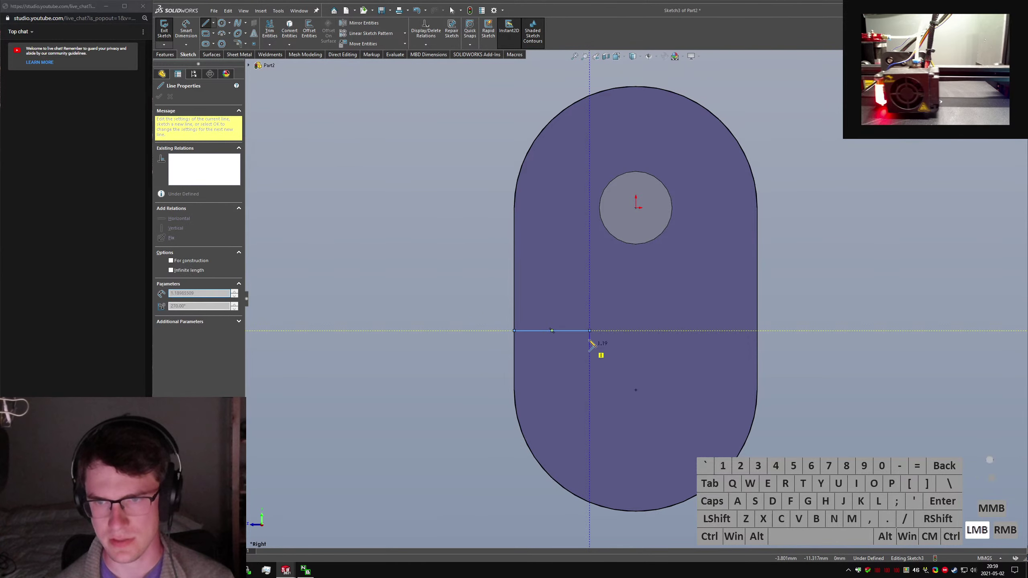
click(672, 331)
click(757, 331)
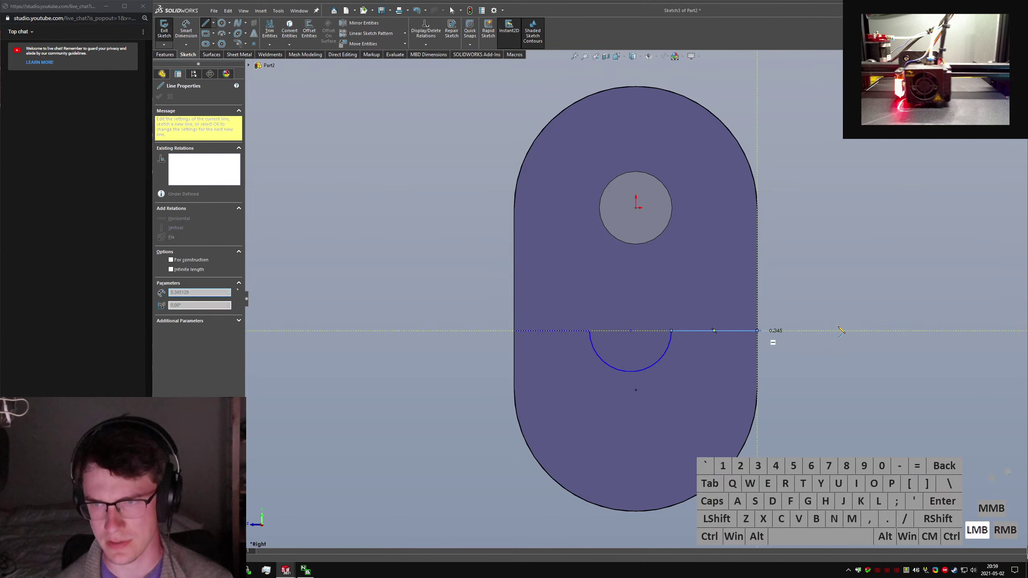
key(Escape)
Trim away the converted outline above the horizontal lines, leaving a closed lower profile.
right_drag(839, 336, 837, 259)
mouse_move(837, 247)
mouse_down()
mouse_move(580, 147)
mouse_move(550, 298)
mouse_up()
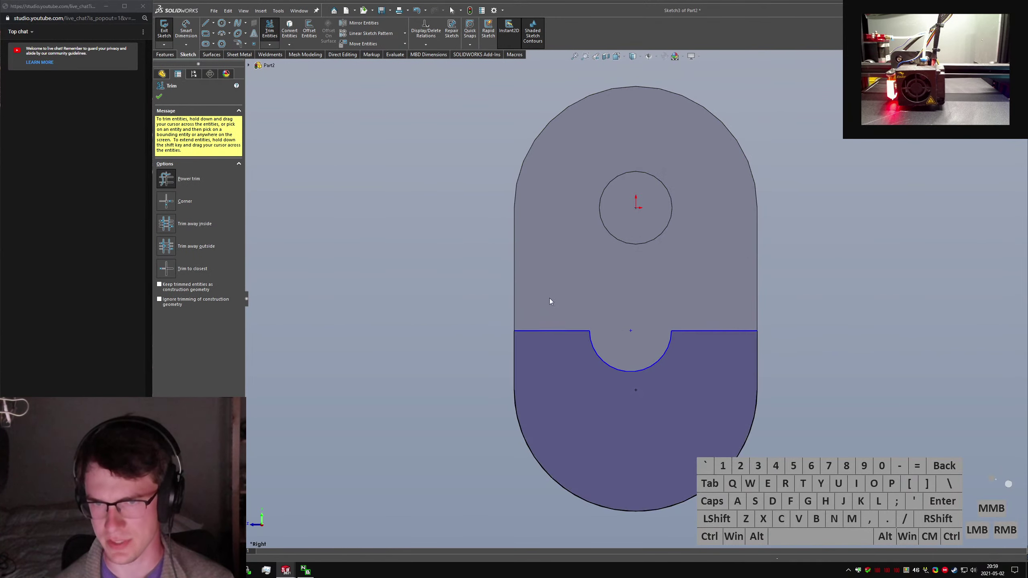
key(Escape)
Make the two horizontal lines beside the arc equal in length.
click(714, 333)
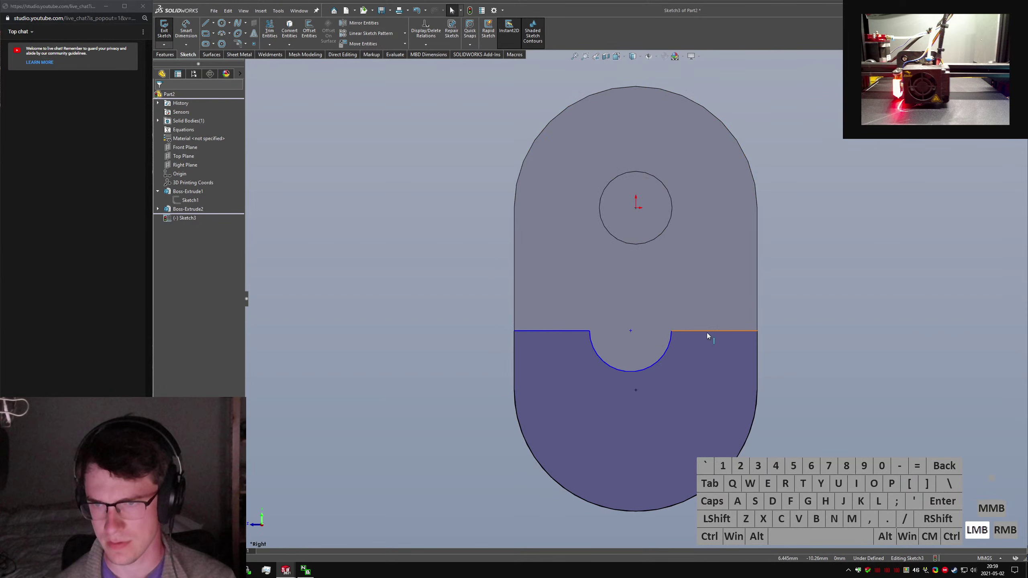
ctrl+click(580, 331)
key(ctrl+alt+q)
click(784, 414)
Dimension the semicircular notch to a 3 mm radius.
right_drag(744, 354, 687, 357)
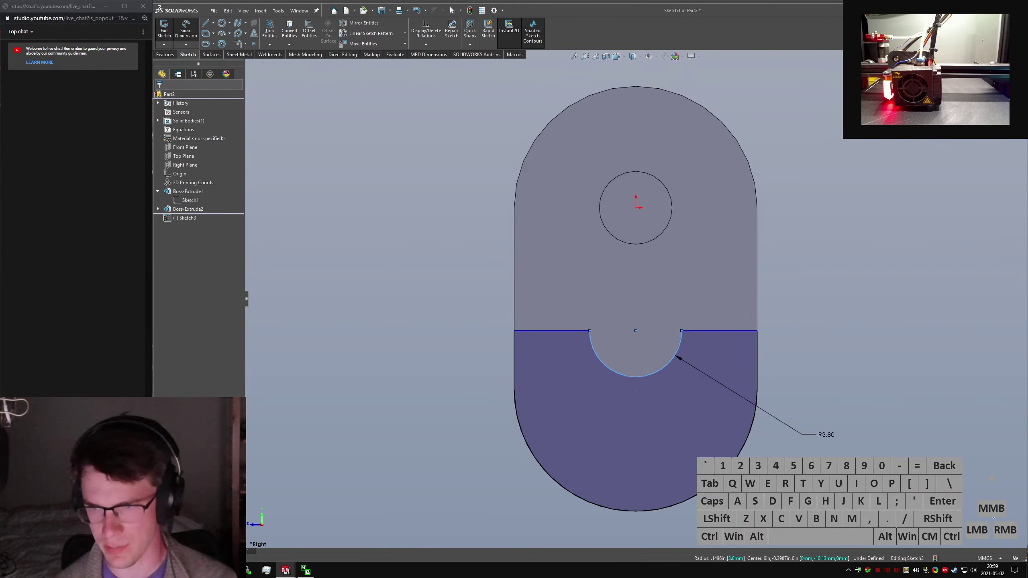
click(787, 417)
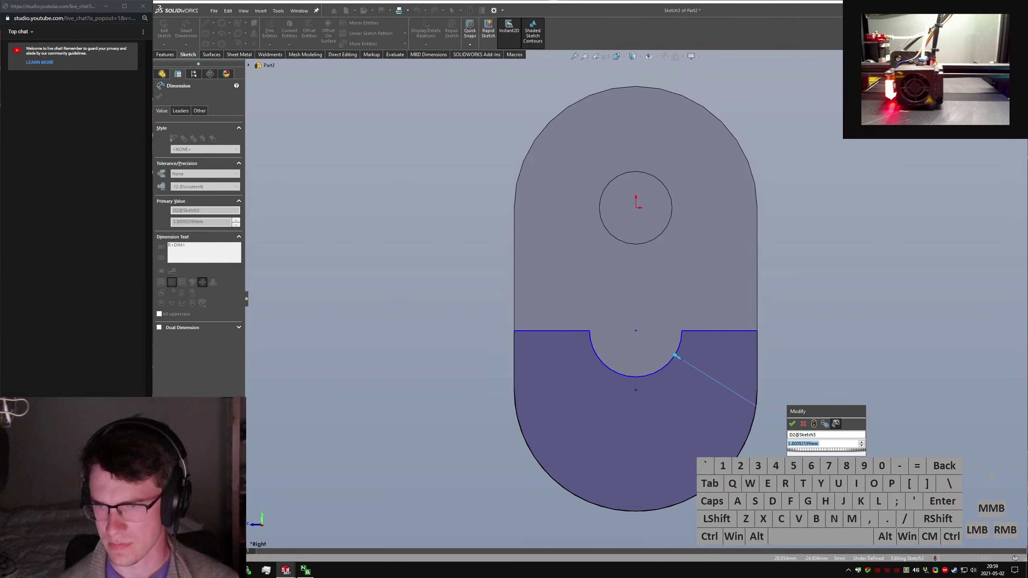
text(3)
key(Return)
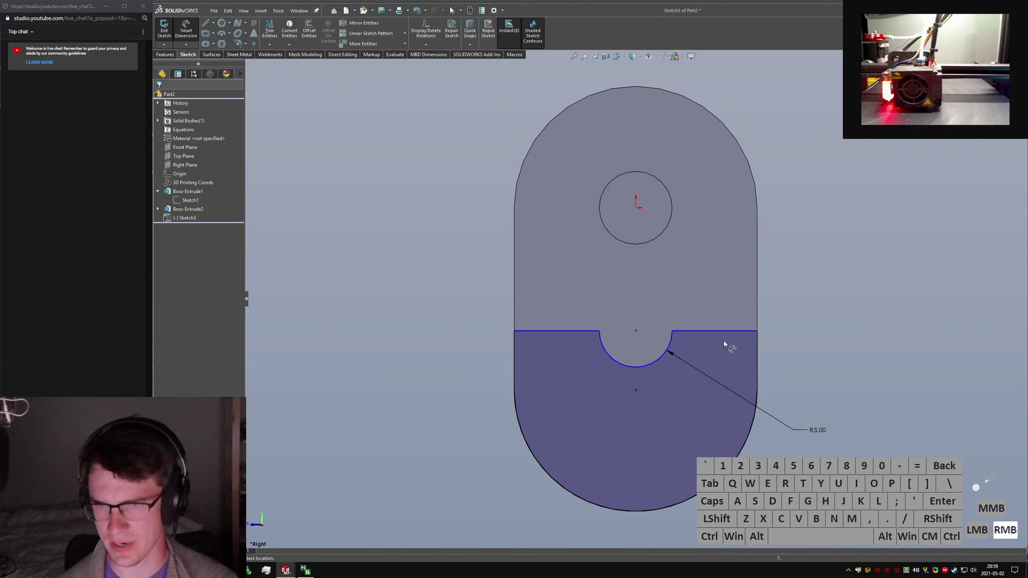
Dimension the vertical distance between the horizontal line and the origin to 10 mm.
click(695, 329)
click(635, 208)
click(838, 263)
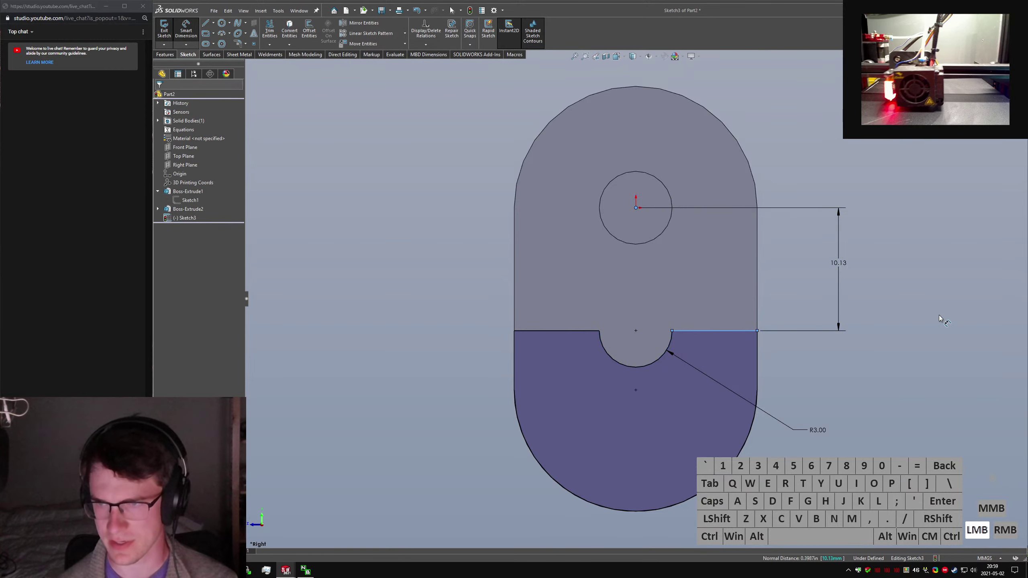
text(10)
key(Return)
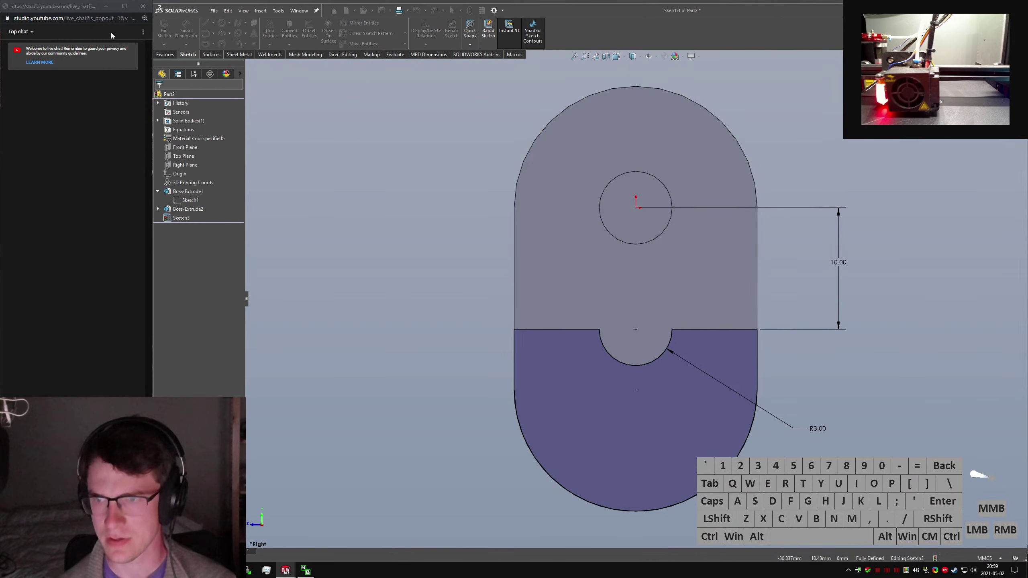
Exit the sketch and extrude the notched lower profile along the pin, keeping the preset 100 mm depth.
click(158, 35)
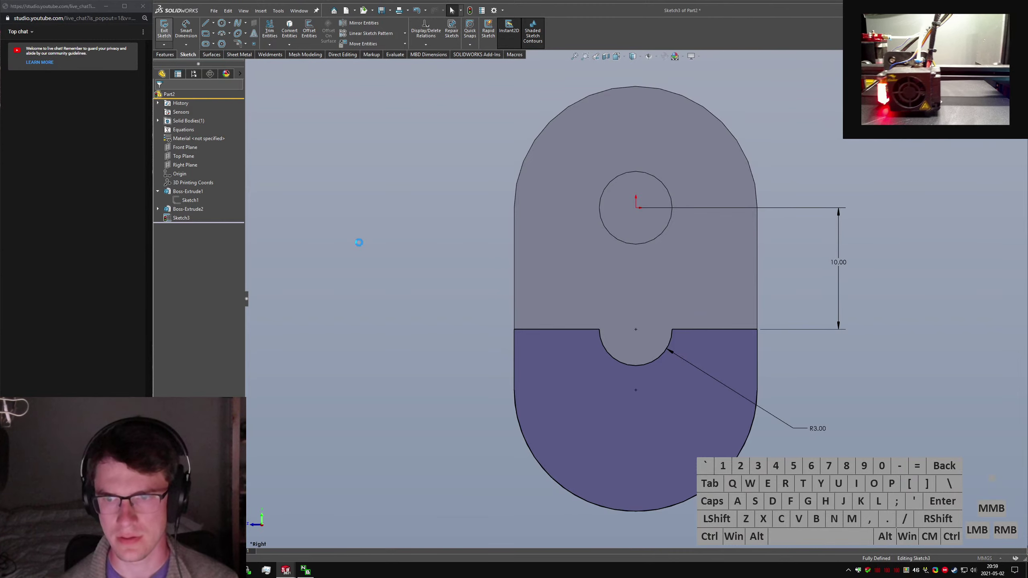
key(Return)
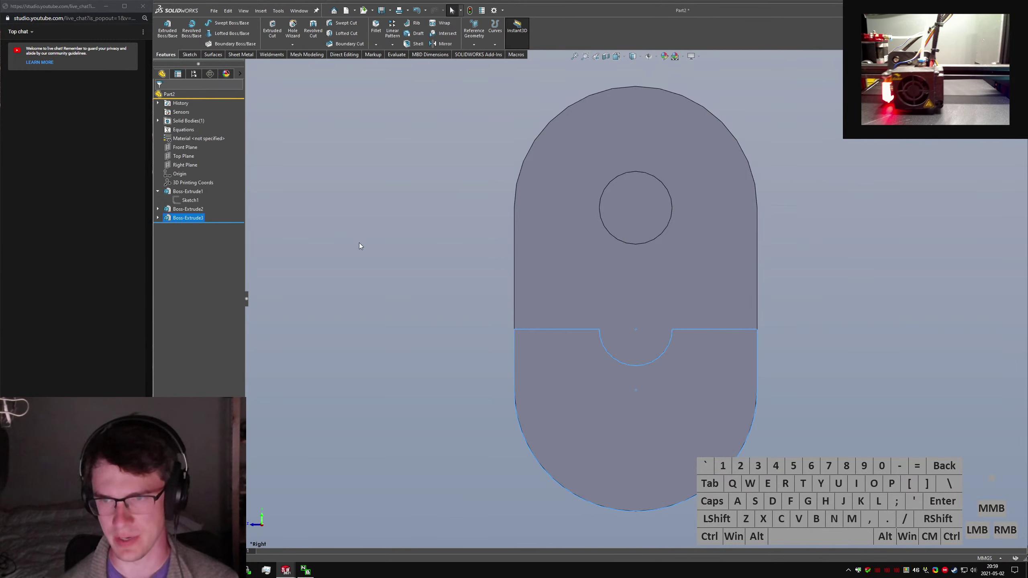
click(359, 242)
Start an Extrude on the plate's face around the pin and sketch an origin-centered circle about 13.9 mm in diameter.
key(ctrl+7)
click(451, 341)
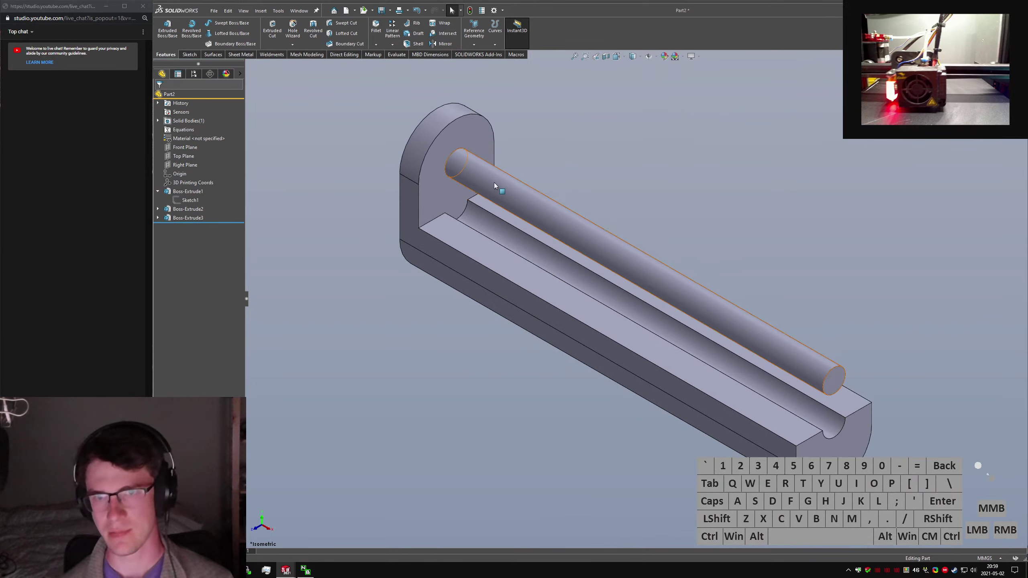
middle_drag(639, 279, 592, 239)
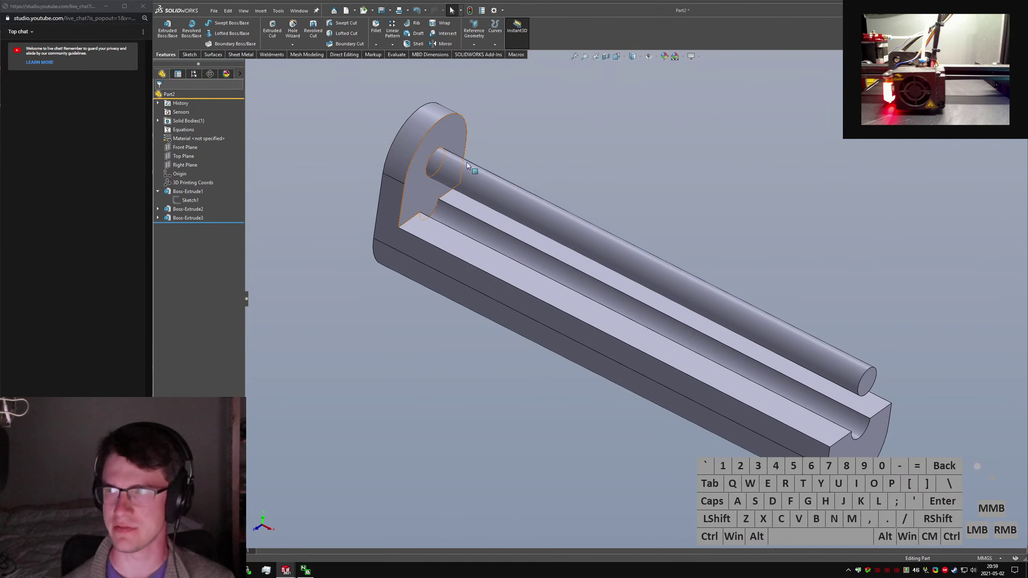
click(596, 146)
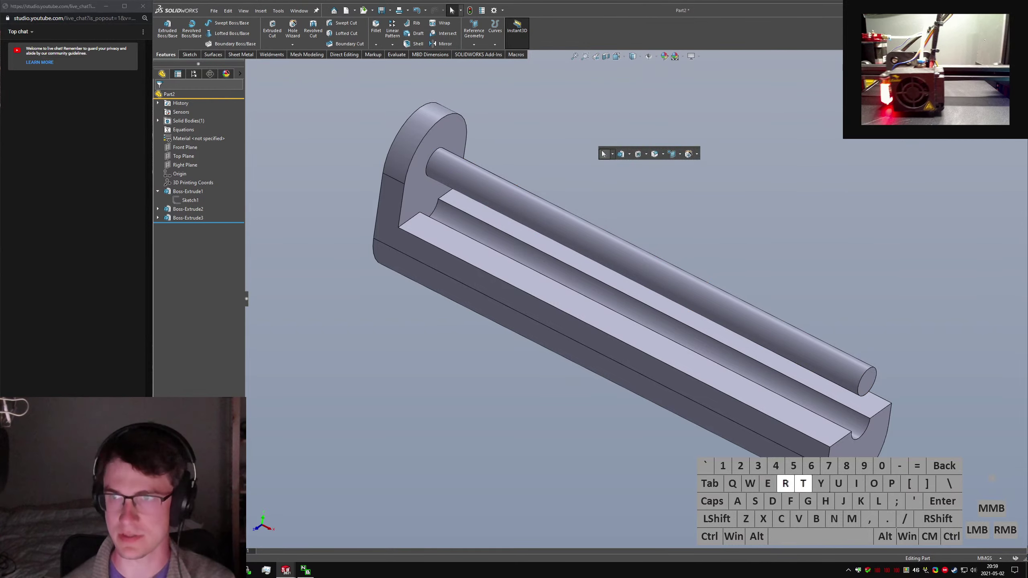
text(x)
key(BackSpace)
key(r)
key(Return)
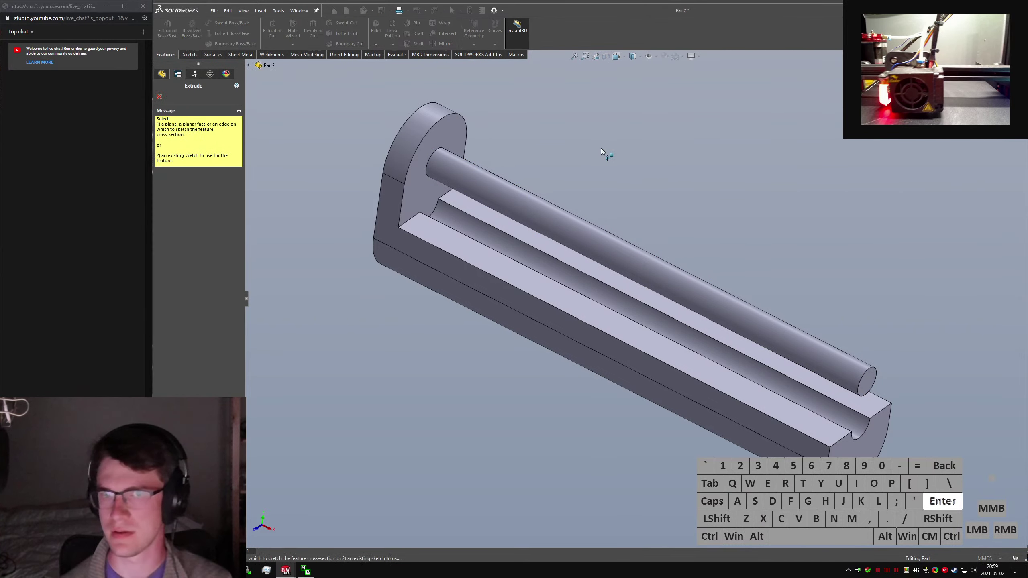
click(466, 136)
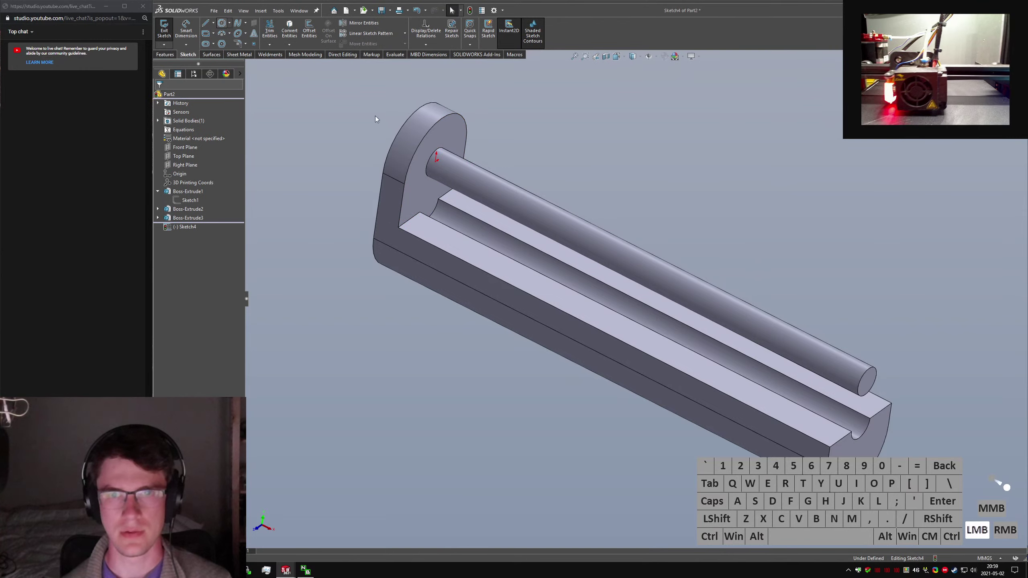
click(436, 162)
click(458, 142)
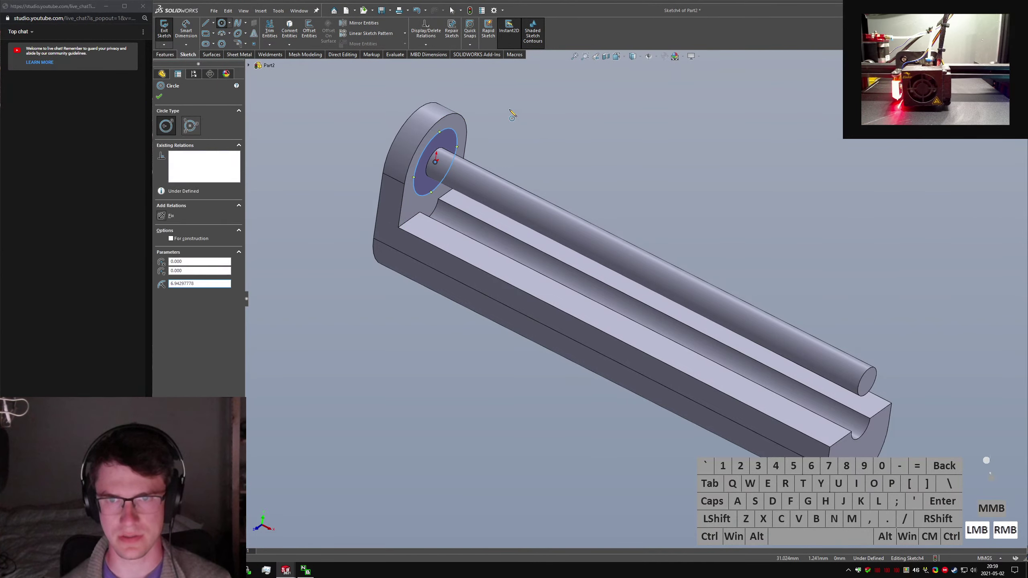
Dimension the circle's diameter to 12 mm and exit the sketch.
right_drag(509, 110, 504, 84)
click(676, 126)
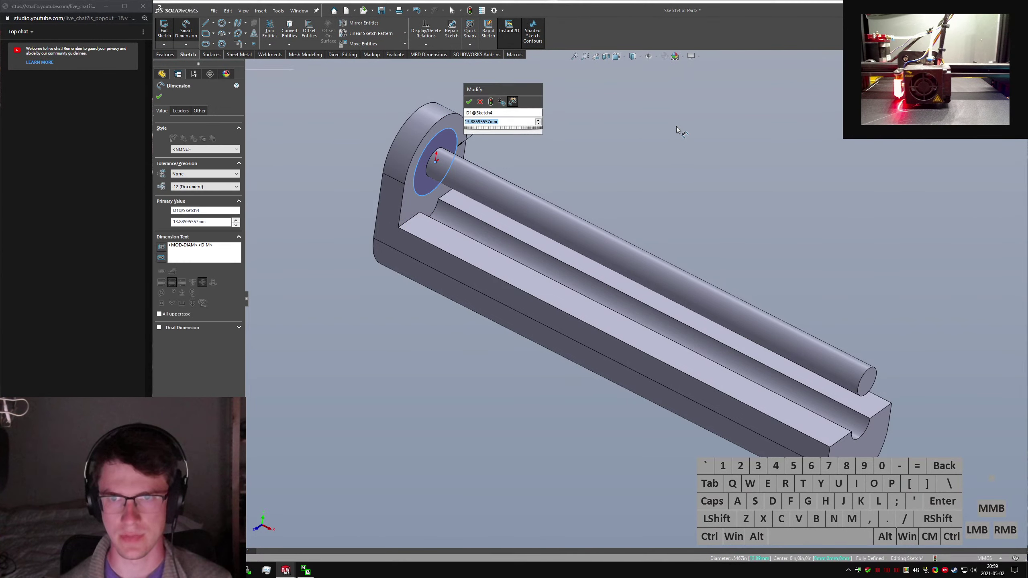
key(Return)
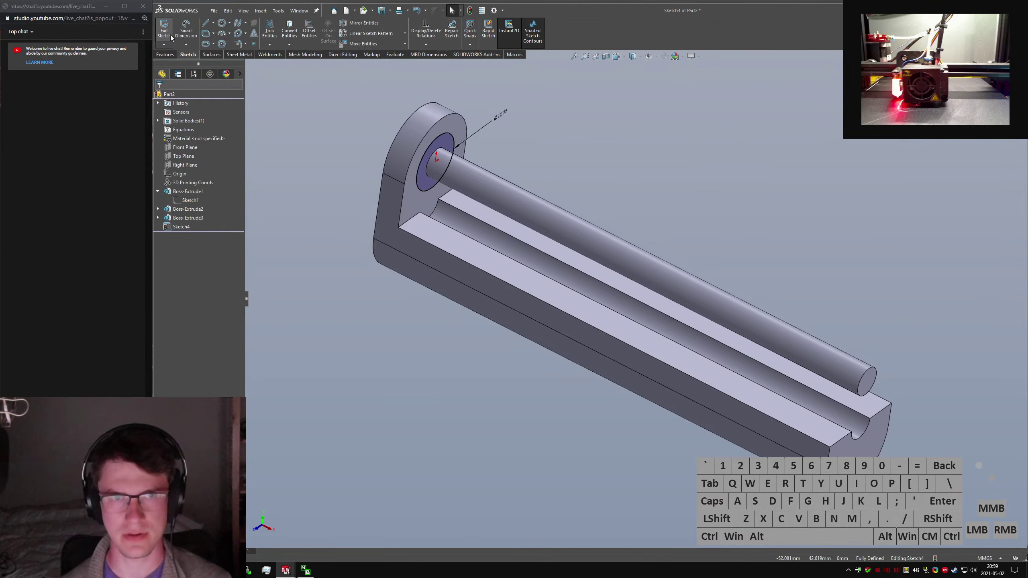
click(170, 35)
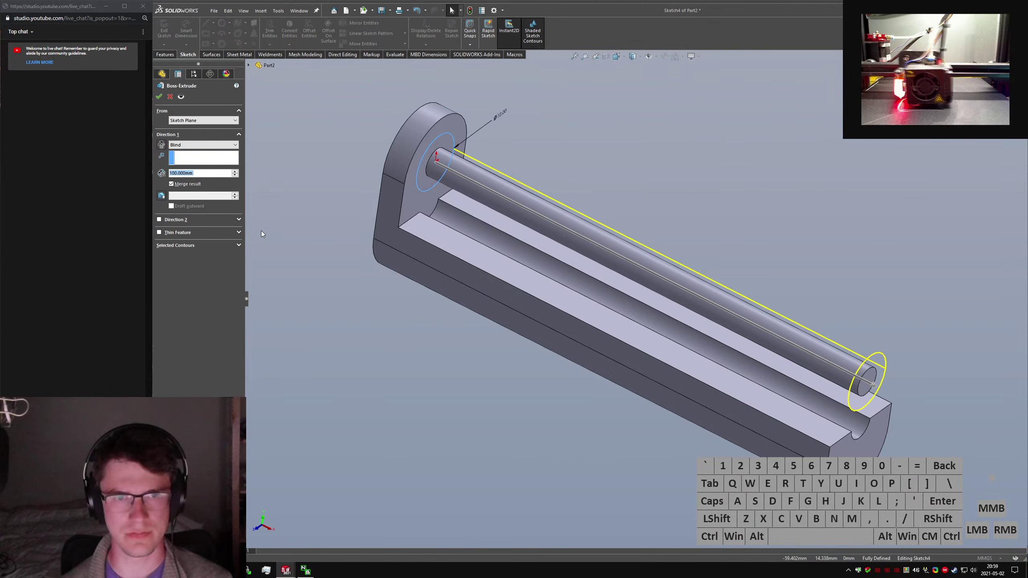
Extrude the circle 30 mm along the pin.
click(710, 220)
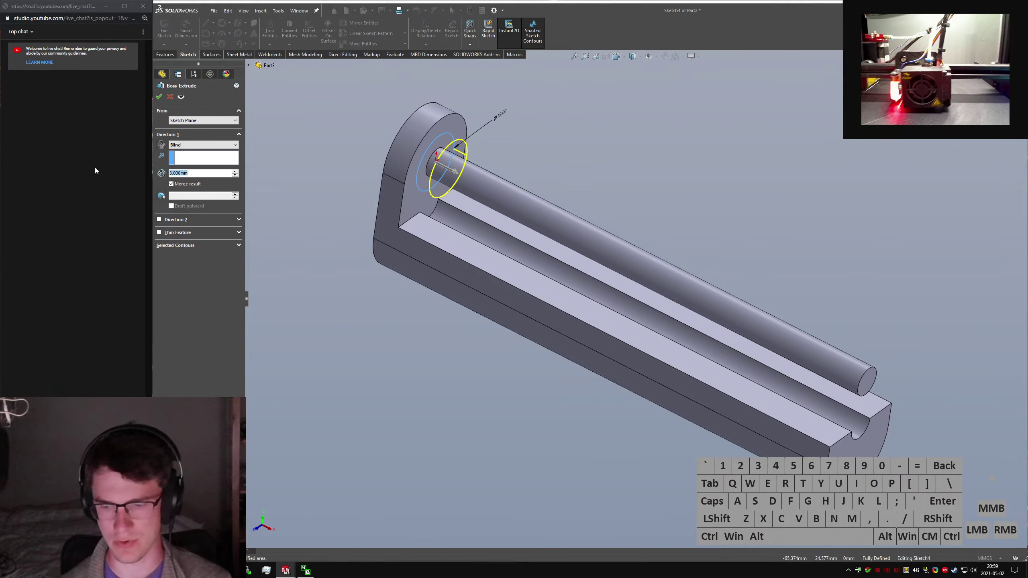
text(30)
key(Return)
key(Return)
Start a Helix/Spiral on the 30 mm boss's end face and sketch a circle about 9 mm in diameter centered on the origin.
click(649, 214)
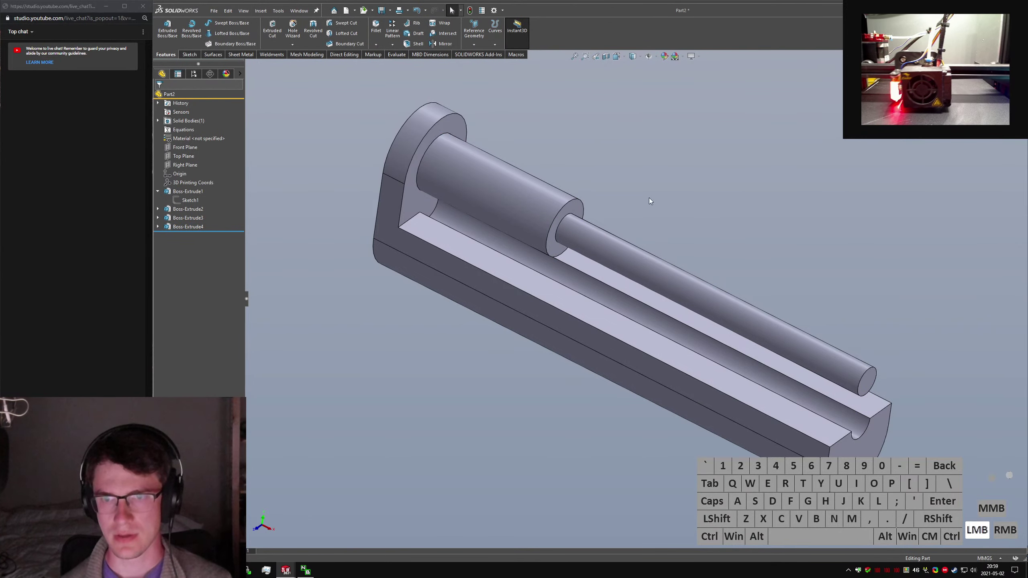
text(shelix)
key(Return)
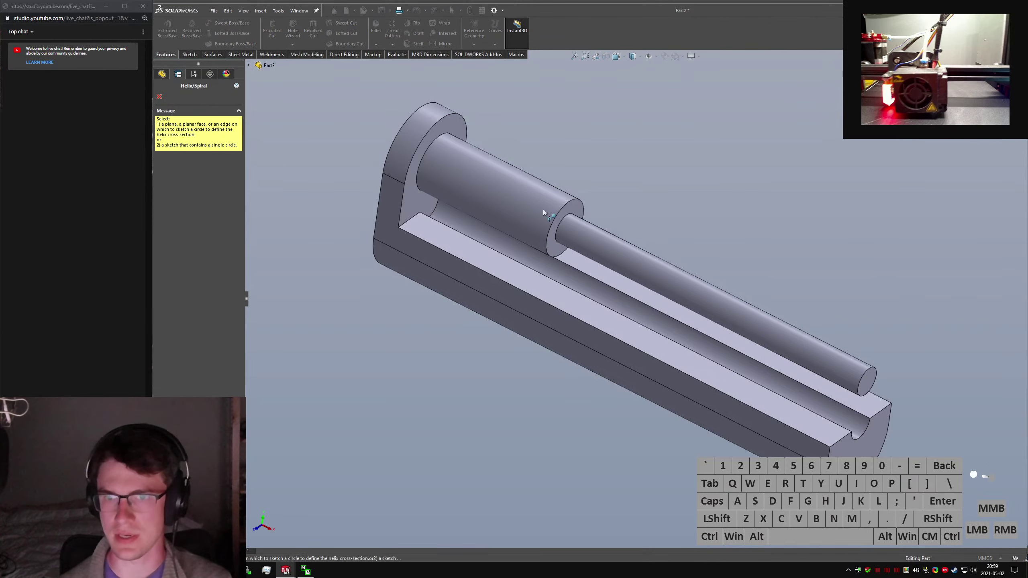
click(574, 208)
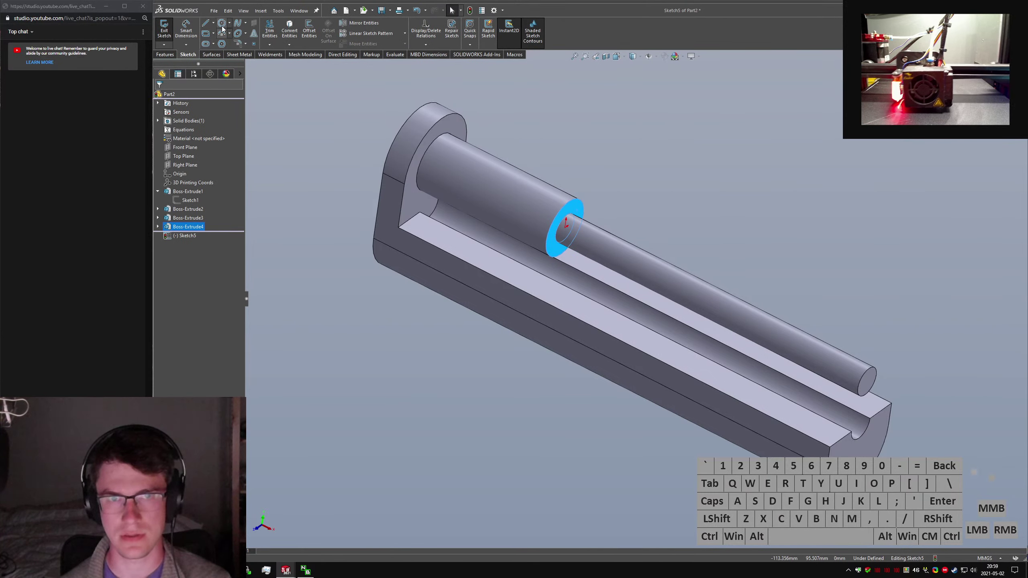
click(221, 23)
click(566, 224)
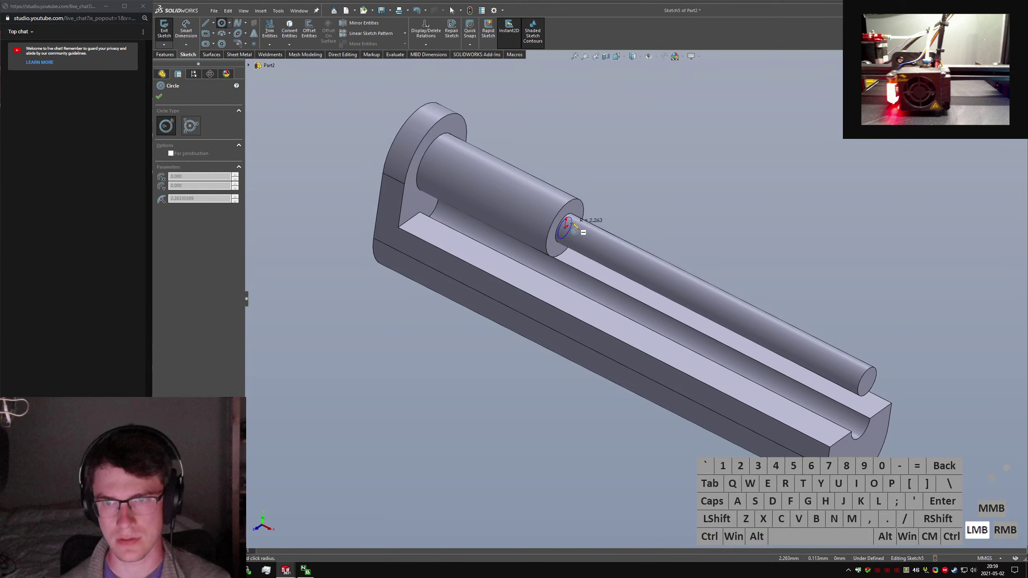
click(578, 208)
Dimension the circle on the boss's end face to a 9 mm diameter and exit the sketch.
right_drag(578, 207, 579, 189)
click(578, 213)
click(621, 185)
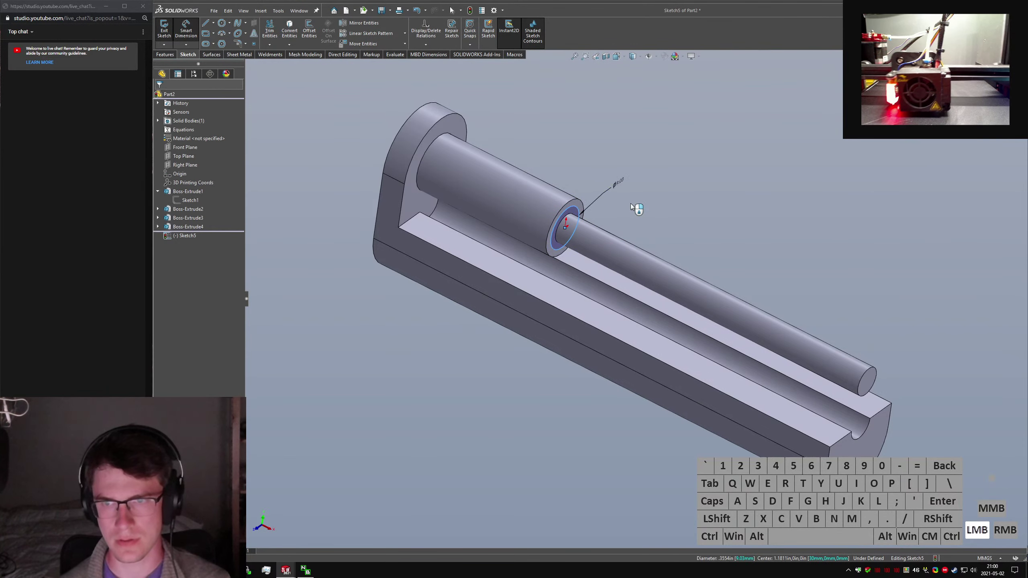
text(9.02650088mm)
key(Return)
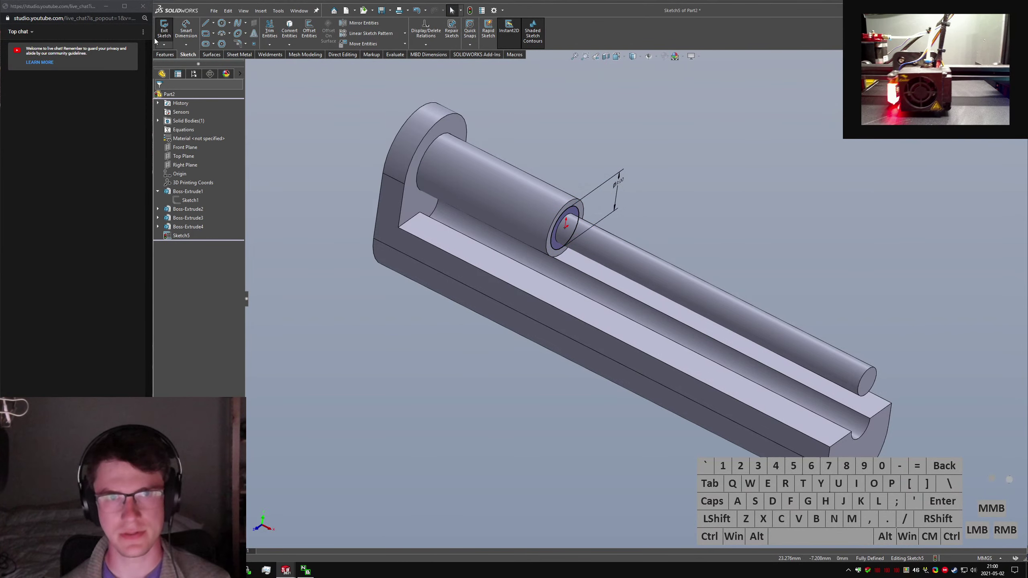
click(340, 167)
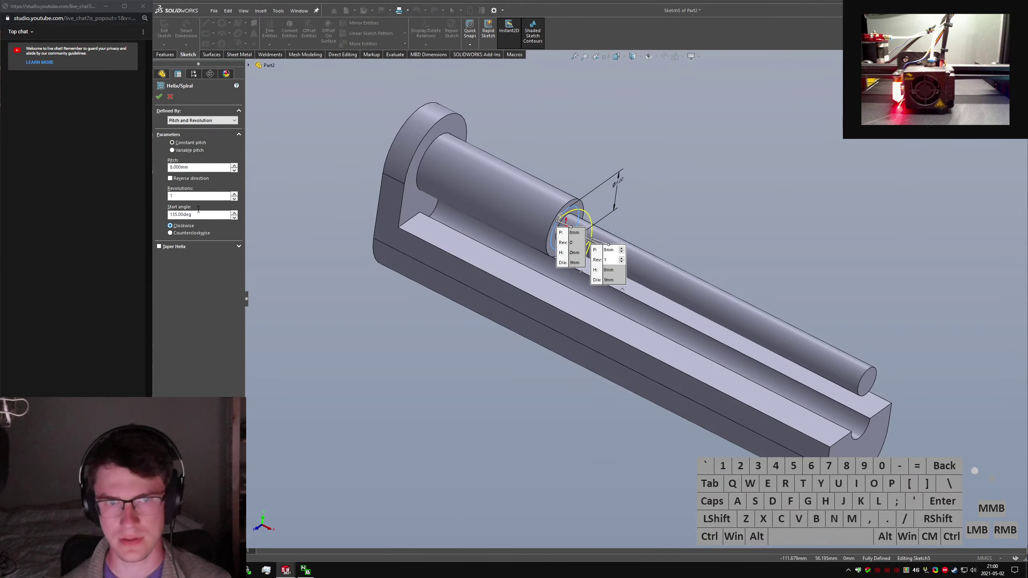
Define the helix by Height and Revolution with a 10 mm height and 4 revolutions, and create it.
text(4)
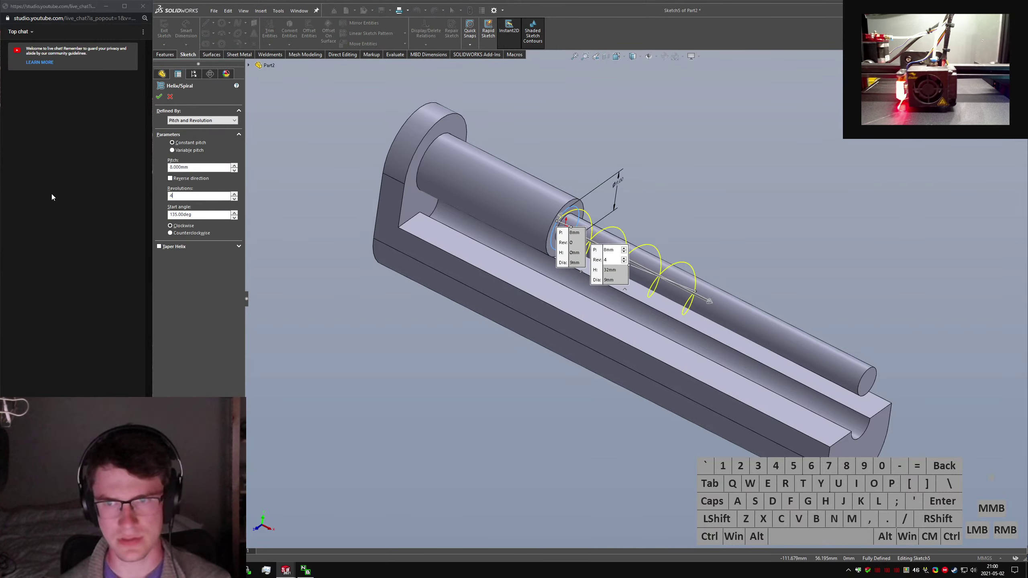
click(194, 167)
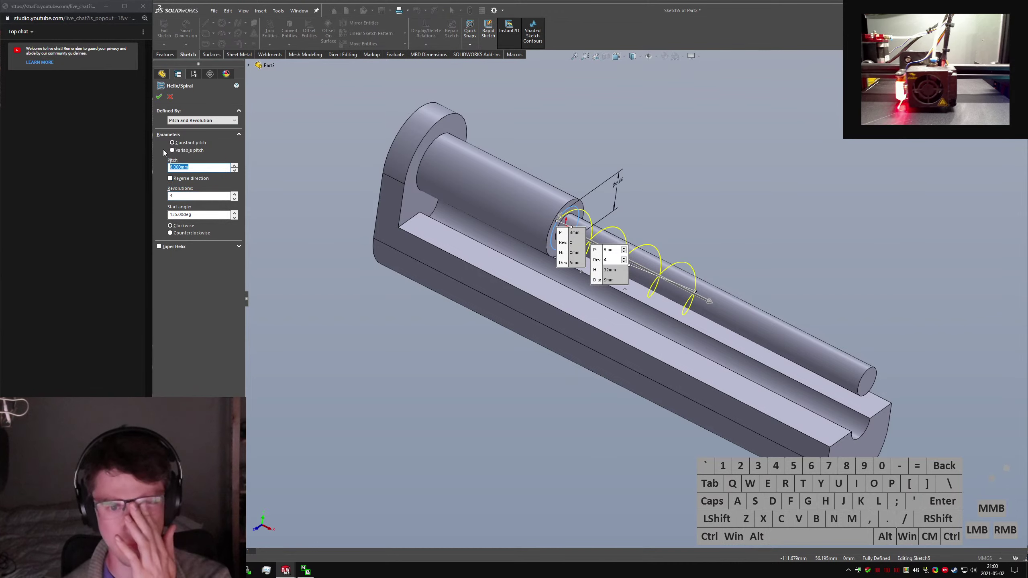
click(197, 121)
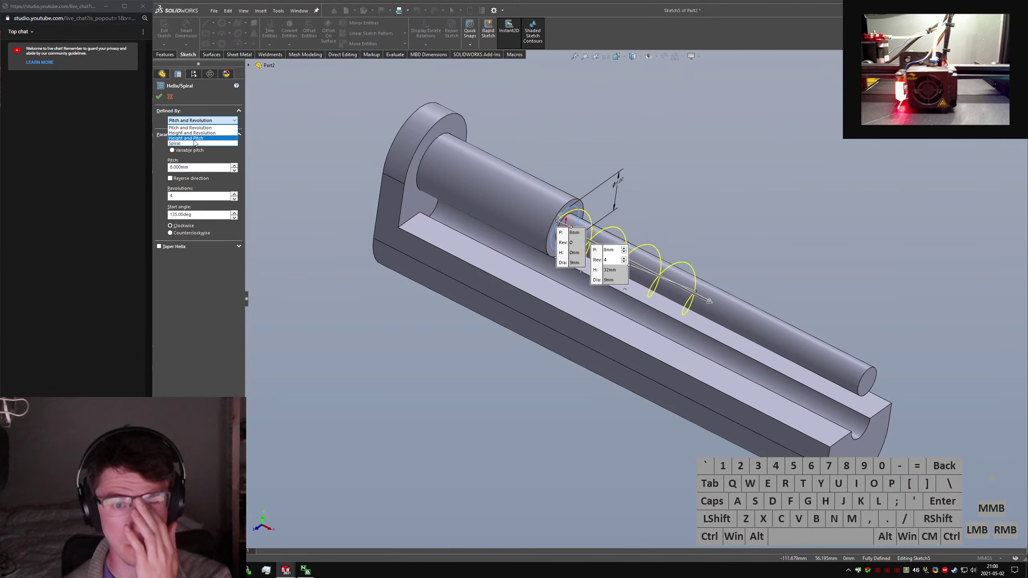
click(192, 133)
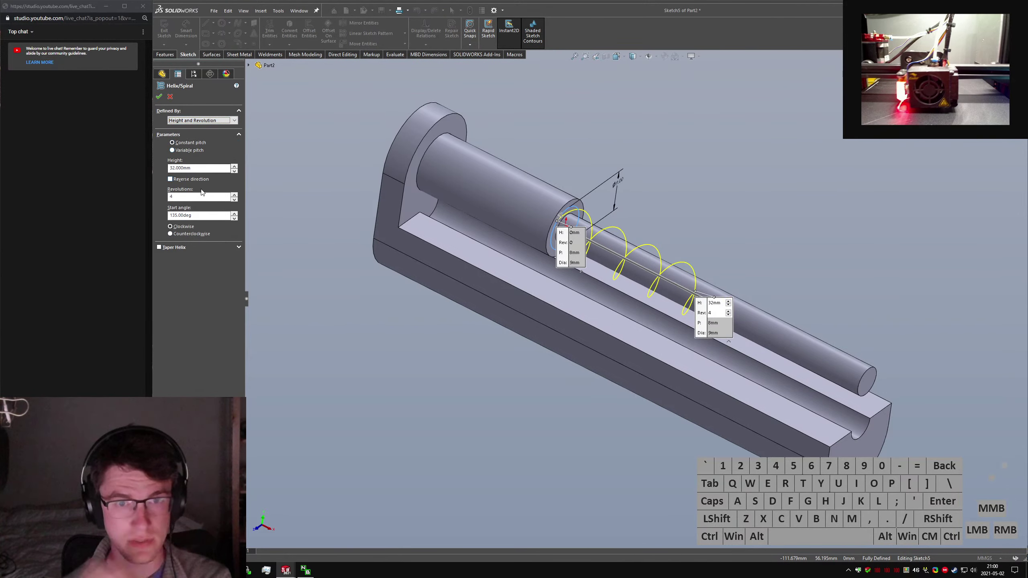
click(197, 167)
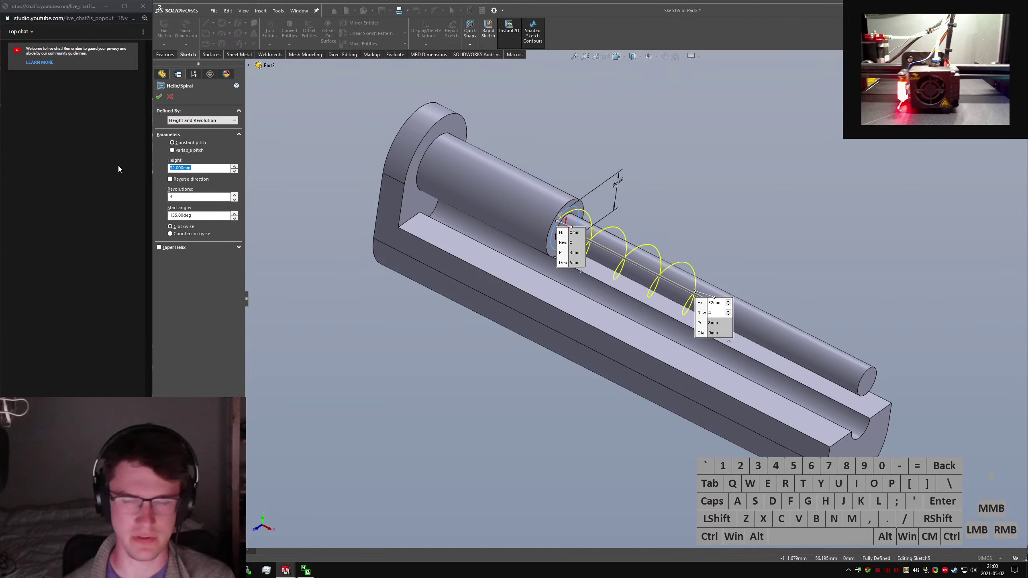
text(10)
key(Return)
key(Return)
click(715, 204)
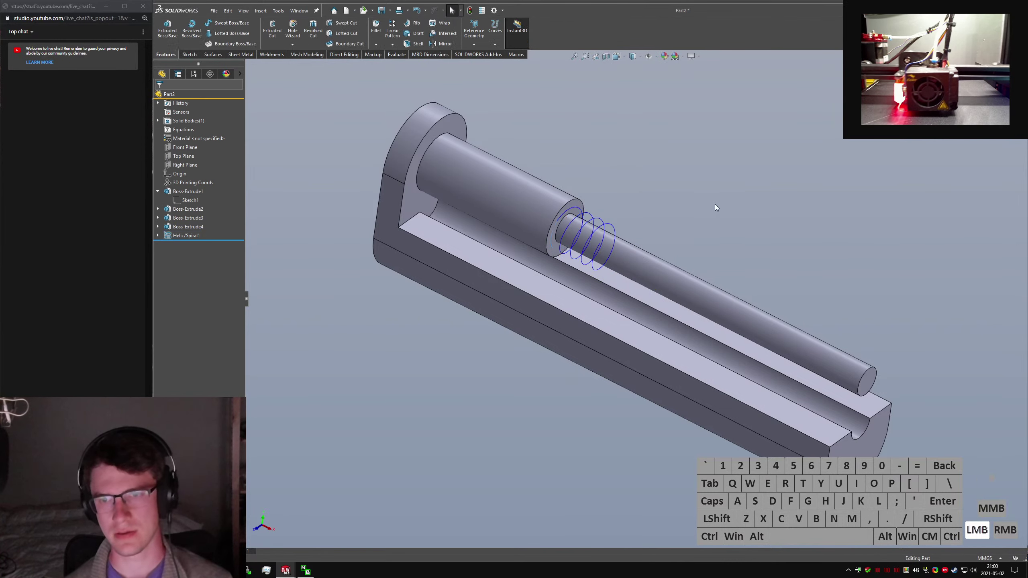
Sweep a 1 mm circular profile along the helix to form the spring.
click(187, 235)
text(s)
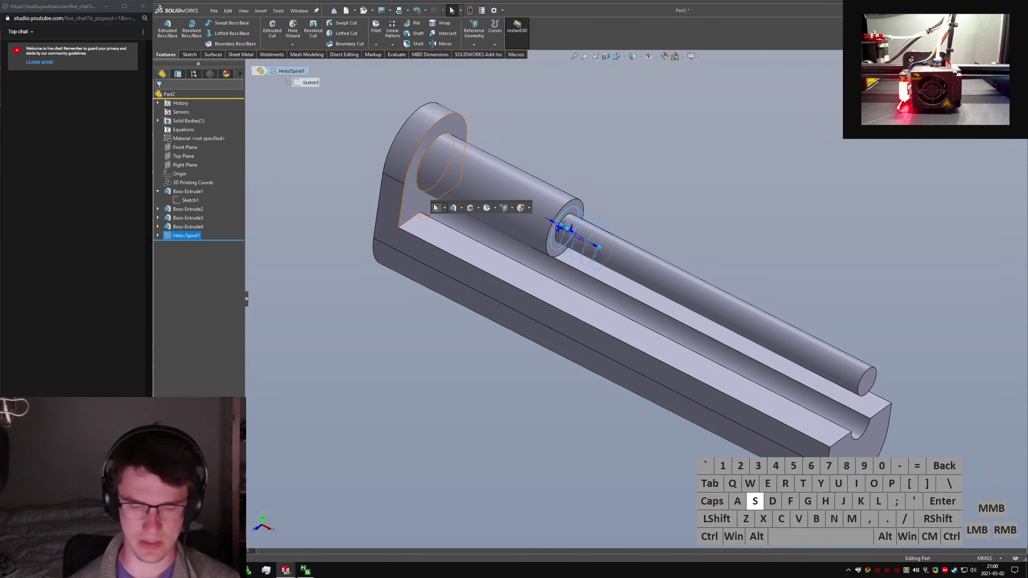
text(wept)
key(Return)
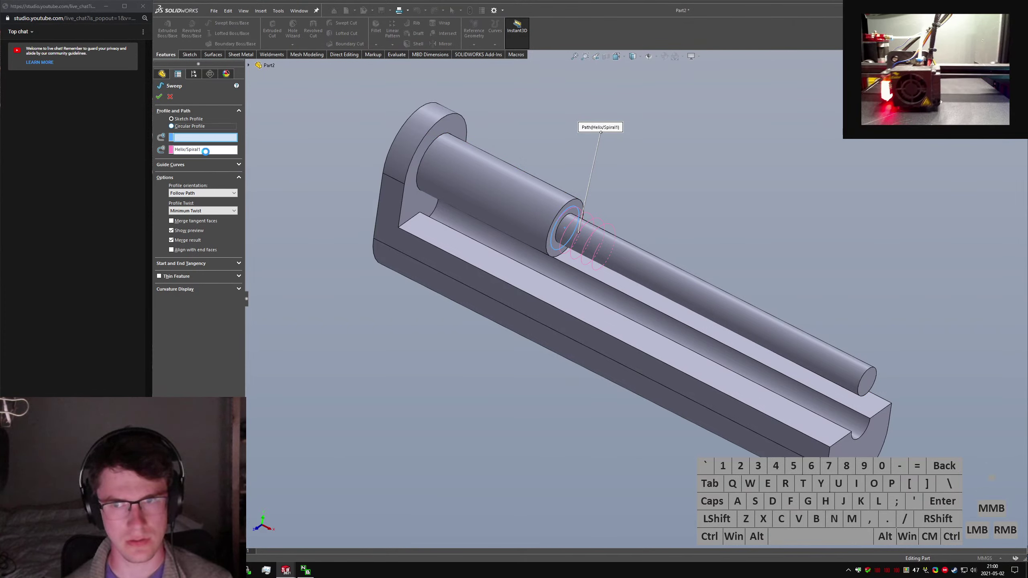
drag(200, 151, 52, 146)
text(1.000mm)
key(Return)
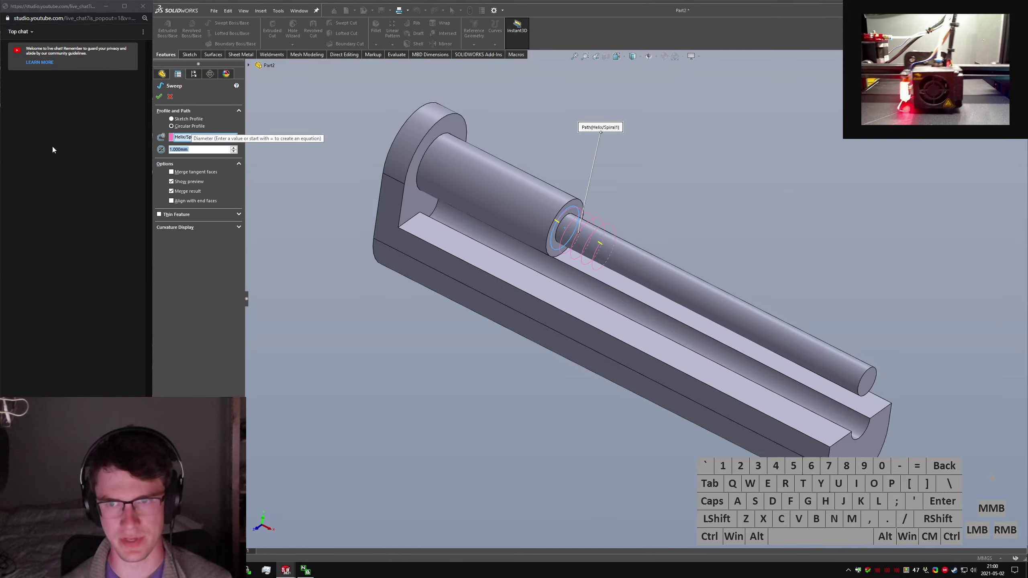
key(Return)
click(668, 221)
middle_drag(583, 228, 640, 210)
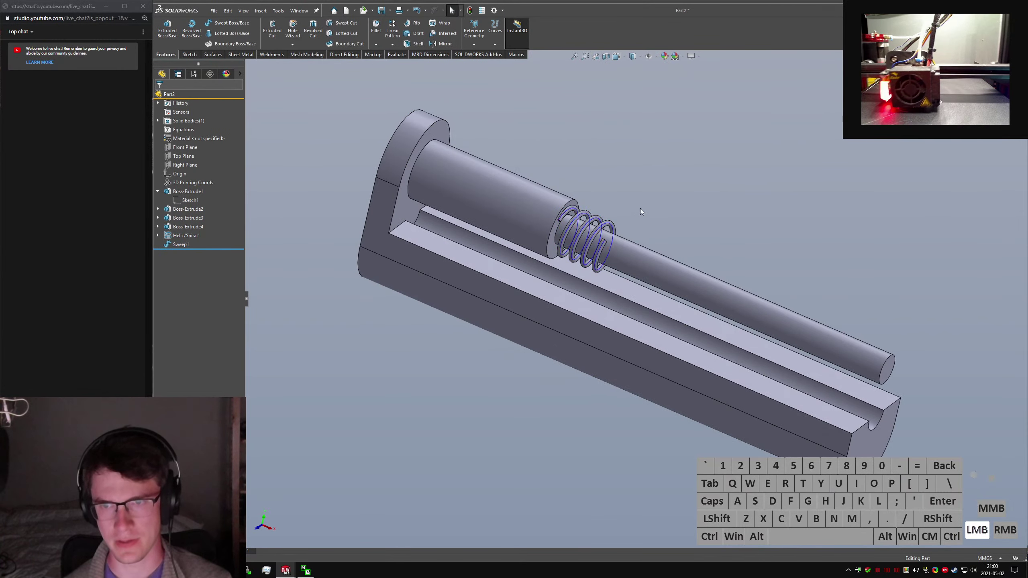
Hide the helix curve and clear the selection.
right_click(176, 236)
click(183, 222)
click(608, 212)
Start an Extrude on the end plate's inner face, convert the face's outer edges into the sketch and exit it.
scroll(642, 220, down, 2)
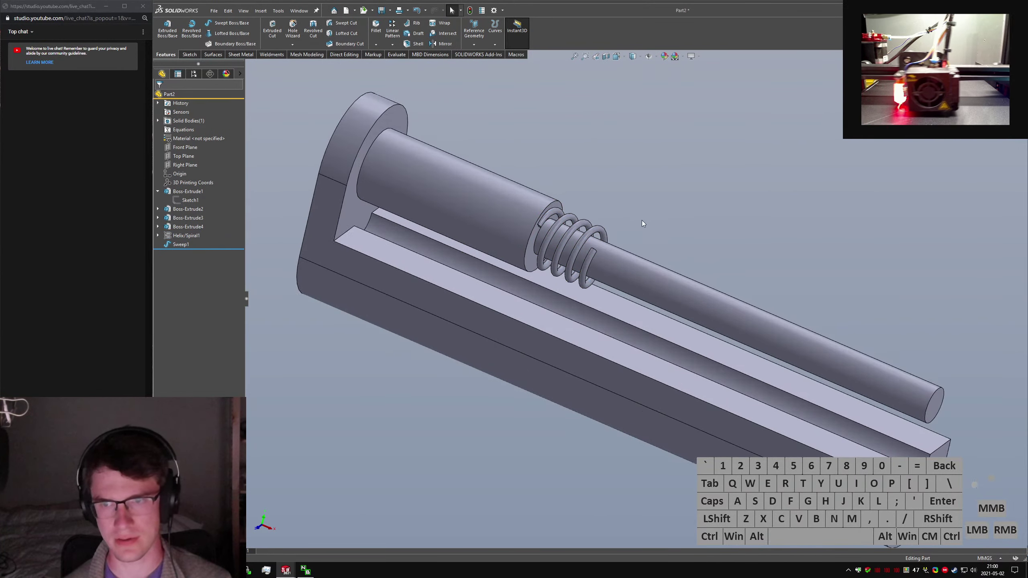
middle_drag(606, 255, 597, 228)
click(737, 216)
text(sextru)
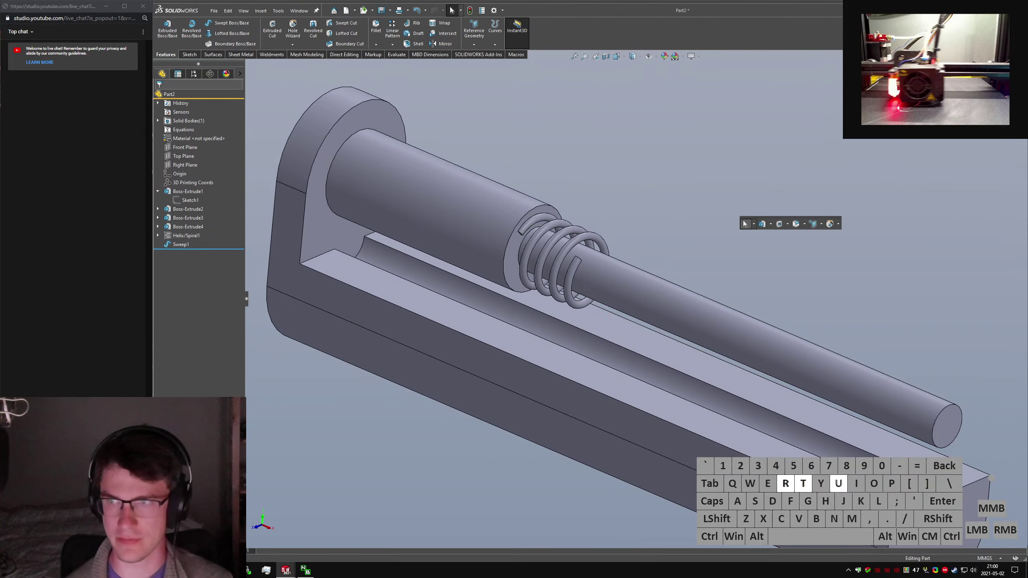
key(Return)
click(367, 126)
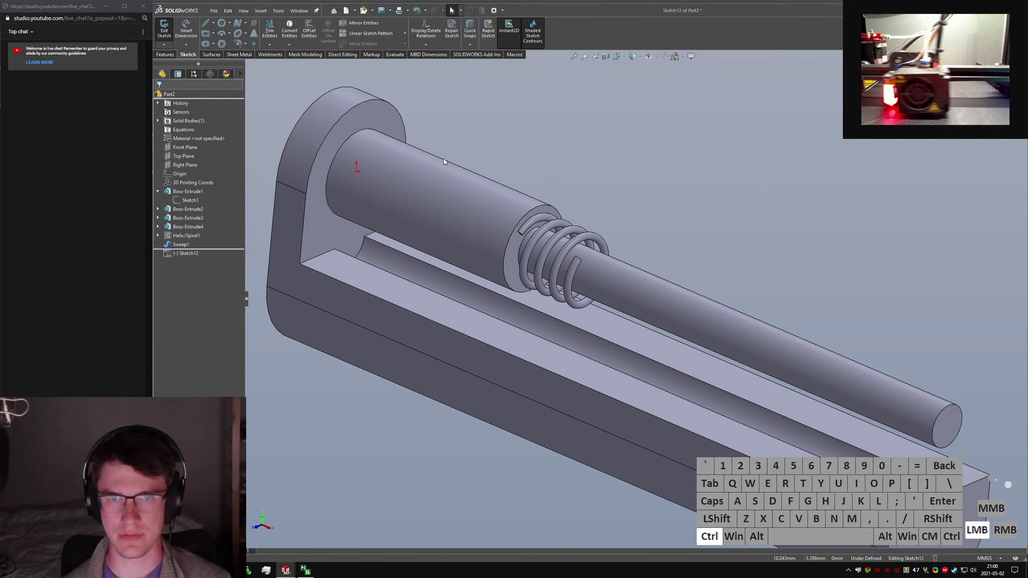
key(ctrl+space)
click(648, 251)
key(ctrl+4)
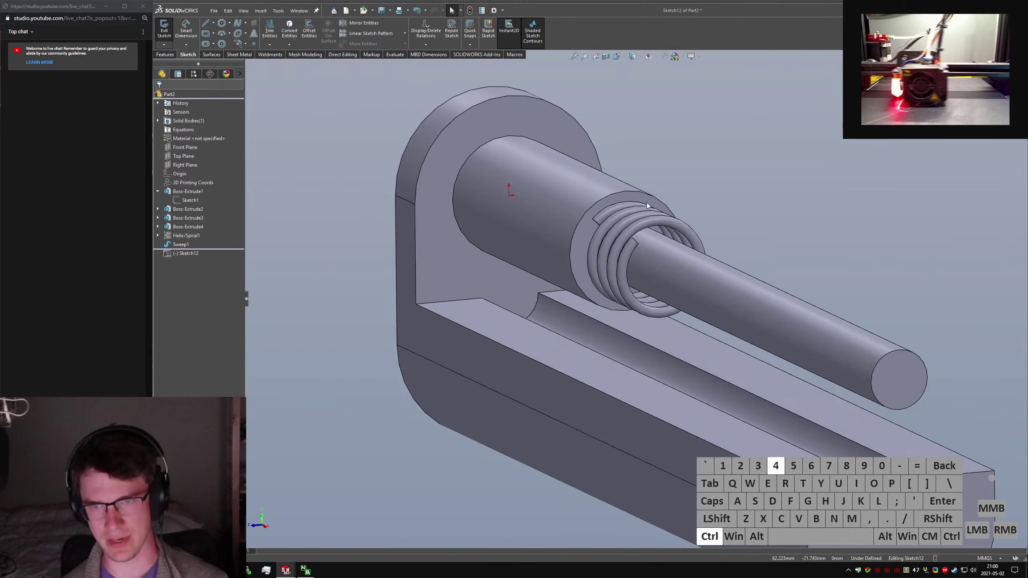
click(565, 322)
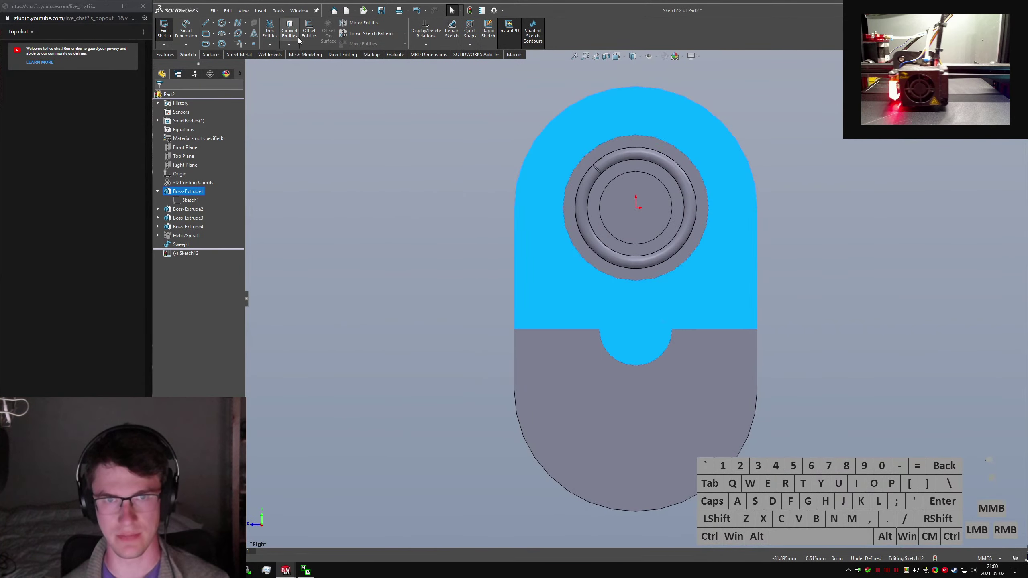
click(287, 34)
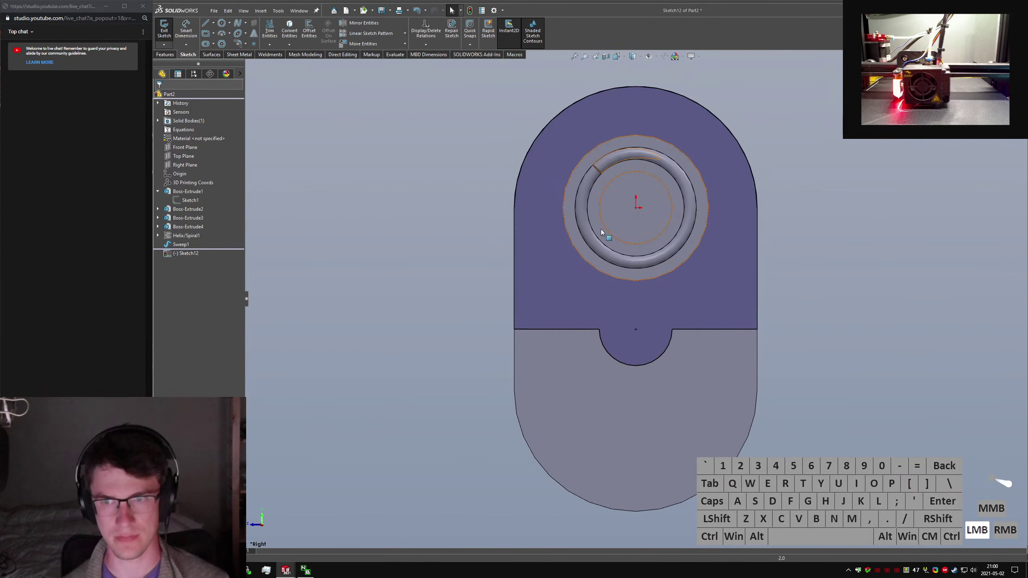
click(165, 30)
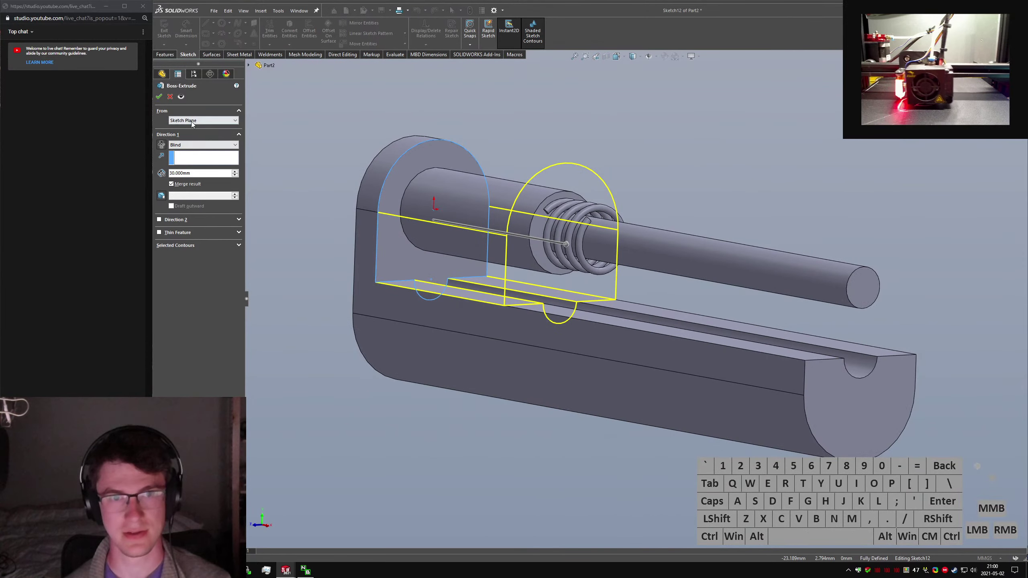
Extrude the plate outline 10 mm as a separate body, starting at a 40 mm offset from the sketch plane.
click(192, 122)
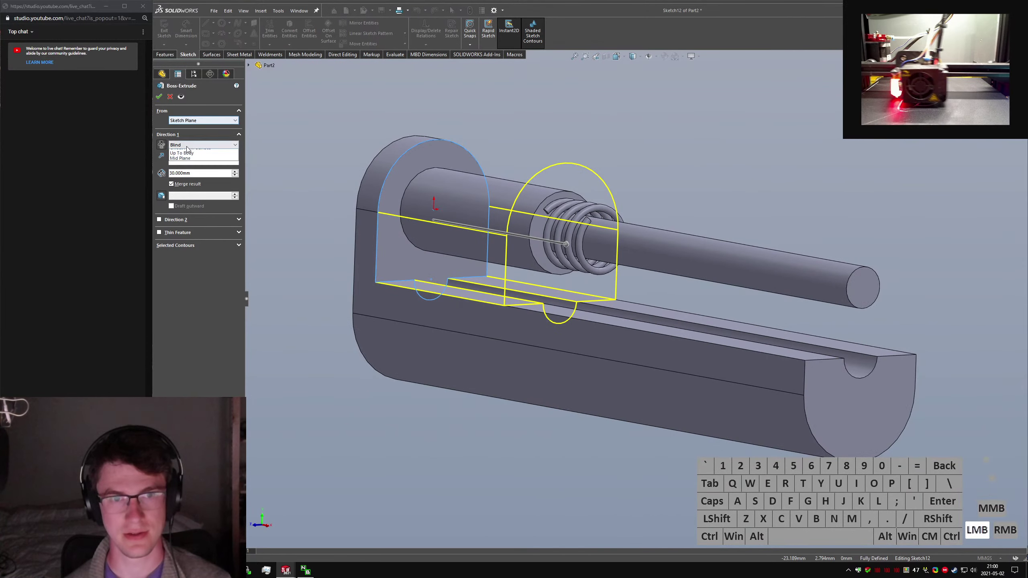
click(204, 153)
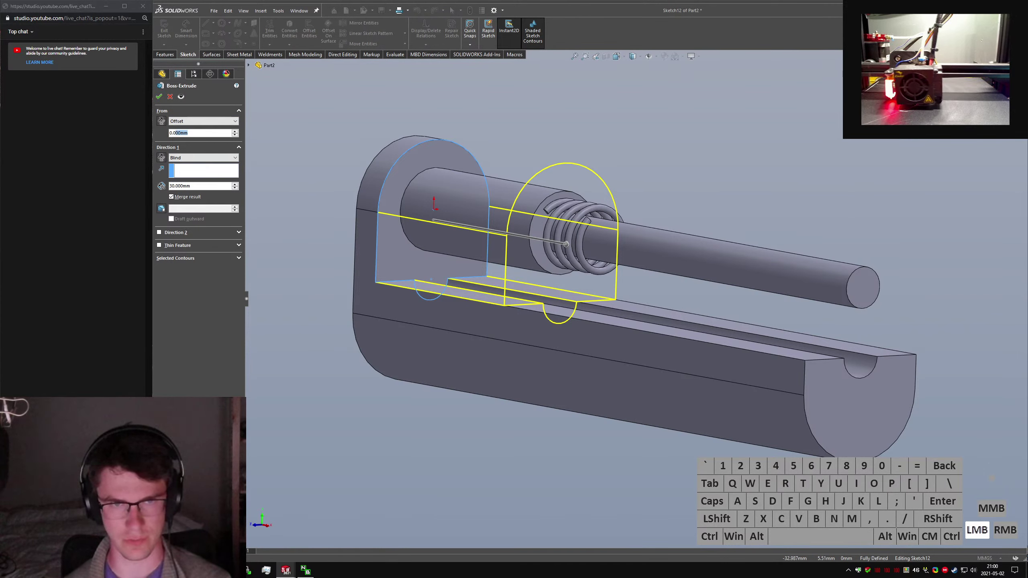
text(40)
key(Return)
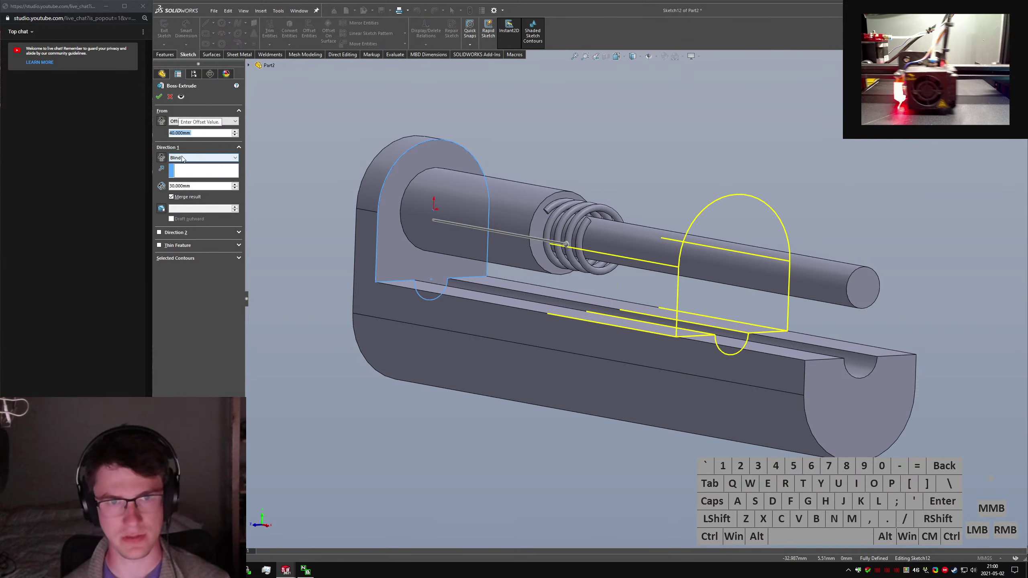
drag(202, 187, 74, 178)
text(10)
key(Return)
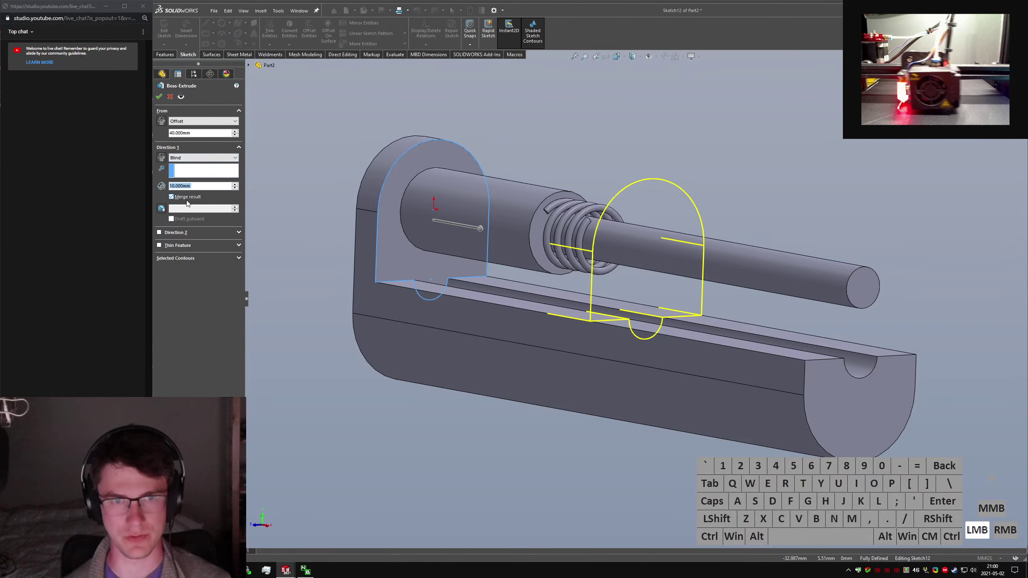
click(159, 97)
Edit the offset block's sketch to add the boss's 12 mm circular edge as a converted entity, and exit the sketch.
click(671, 193)
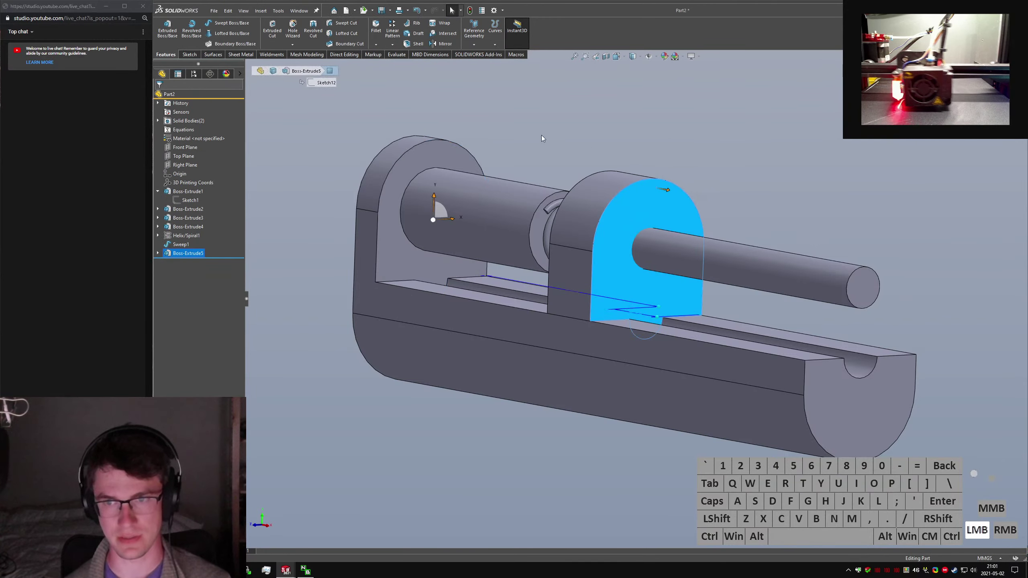
click(541, 135)
middle_drag(545, 137, 659, 279)
scroll(659, 279, down, 3)
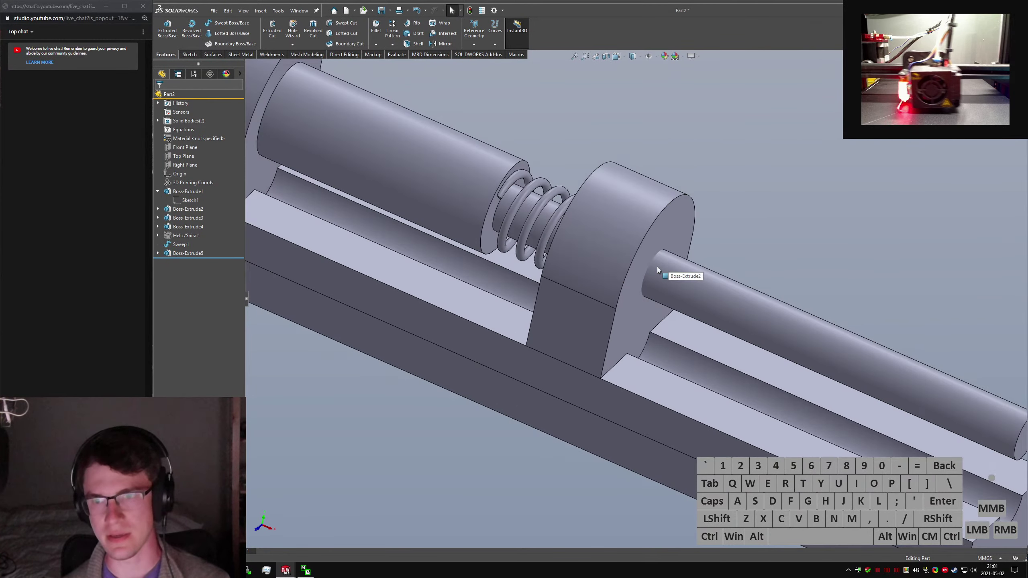
click(692, 221)
click(703, 196)
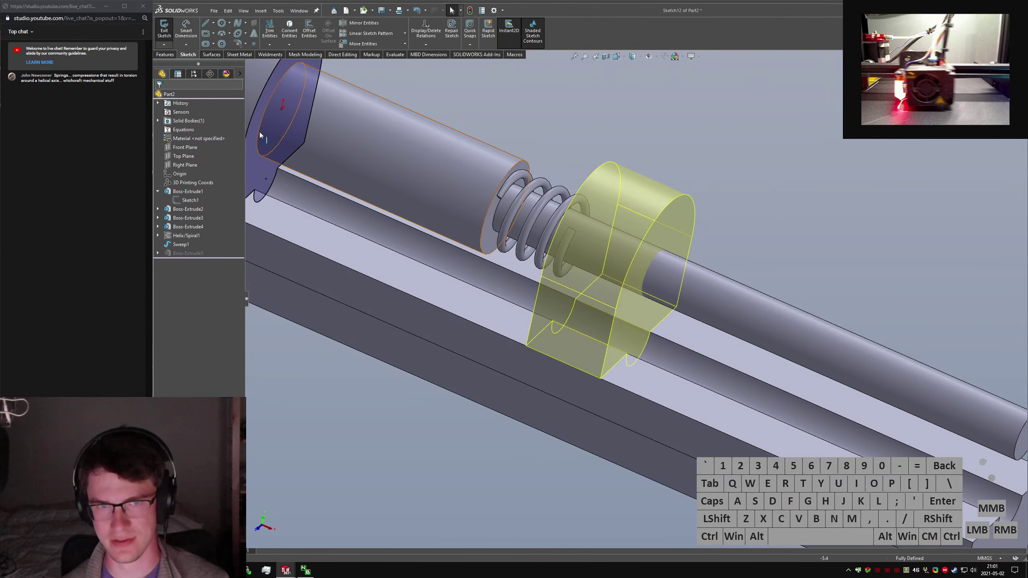
click(261, 126)
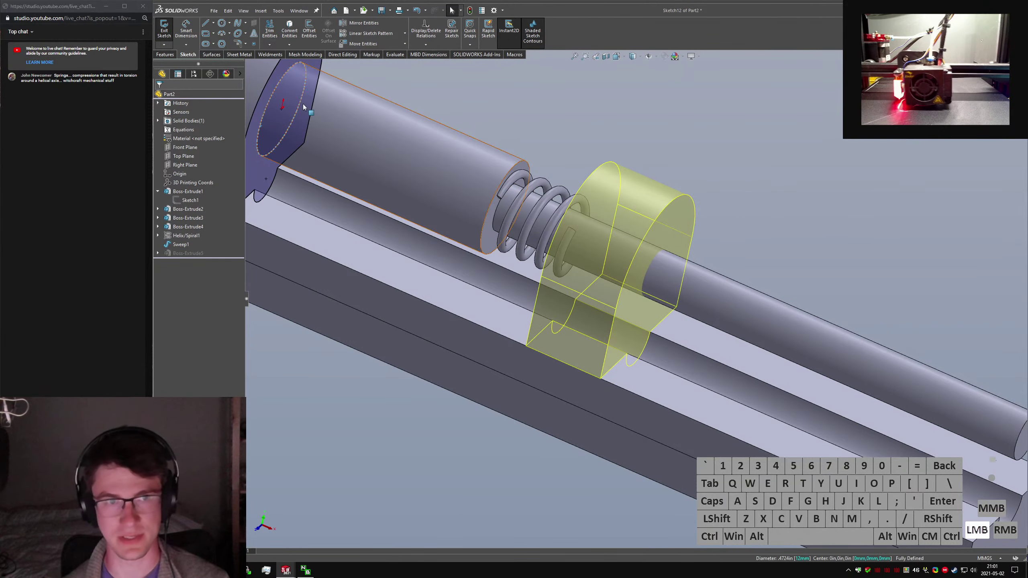
click(290, 31)
scroll(404, 184, up, 3)
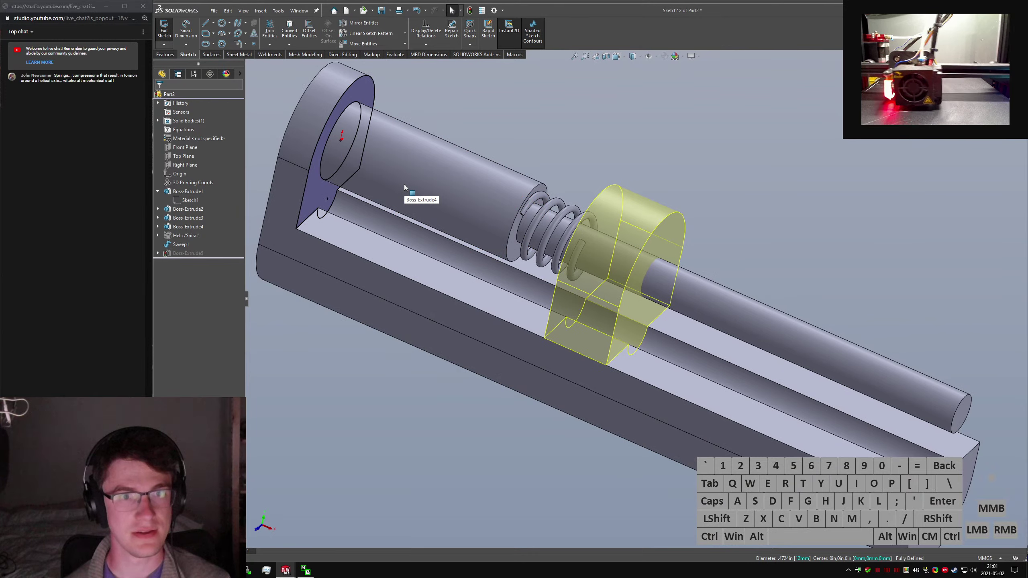
click(161, 29)
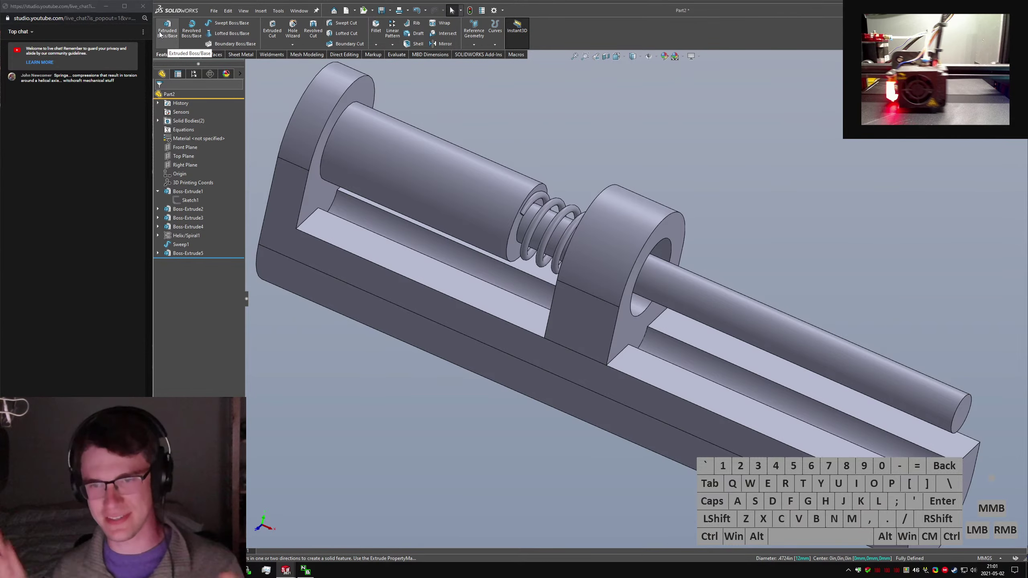
Reopen the offset block's sketch and trim away the converted 12 mm circle.
middle_drag(501, 215, 602, 213)
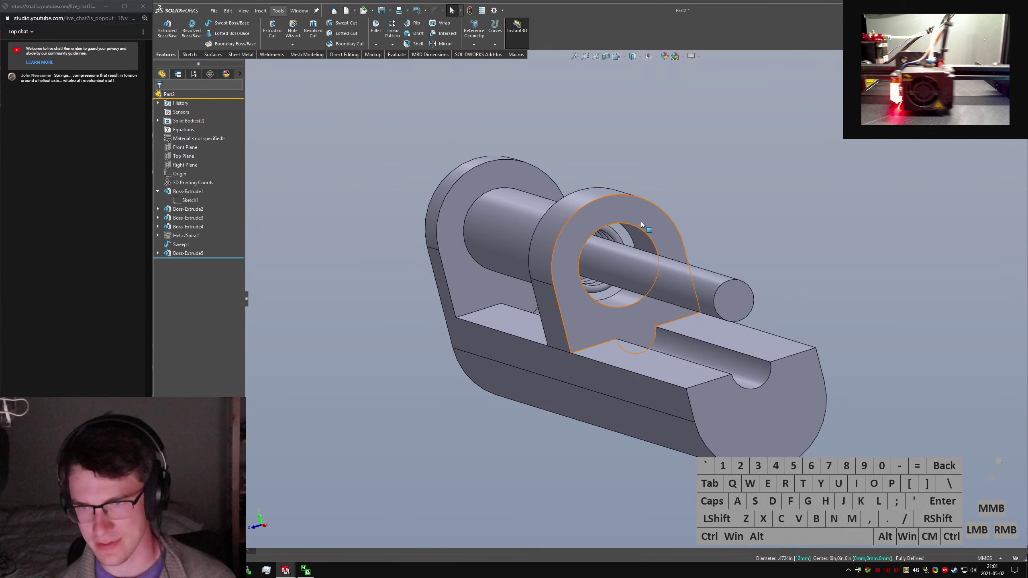
click(189, 253)
click(202, 239)
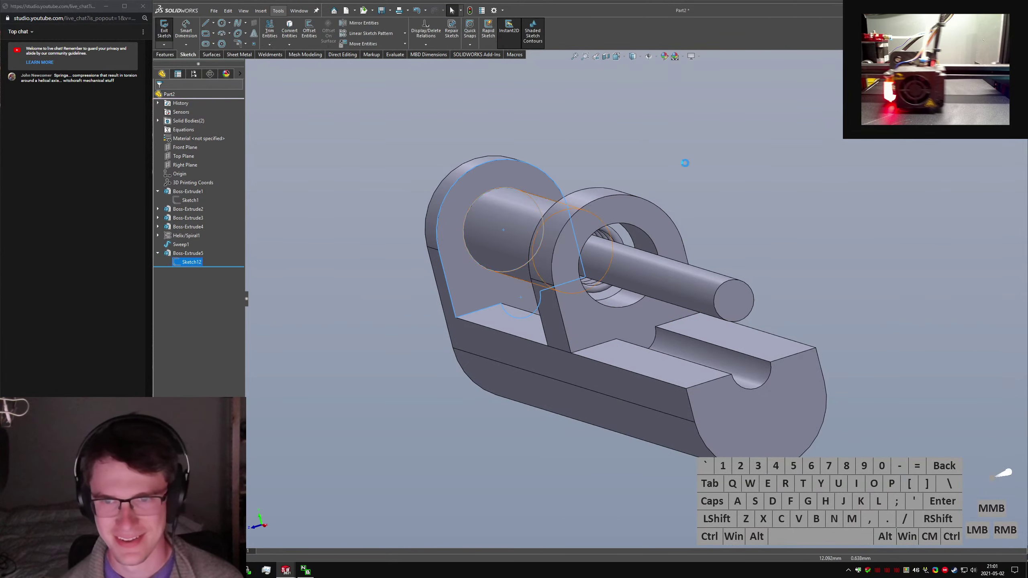
right_drag(689, 160, 678, 182)
click(511, 215)
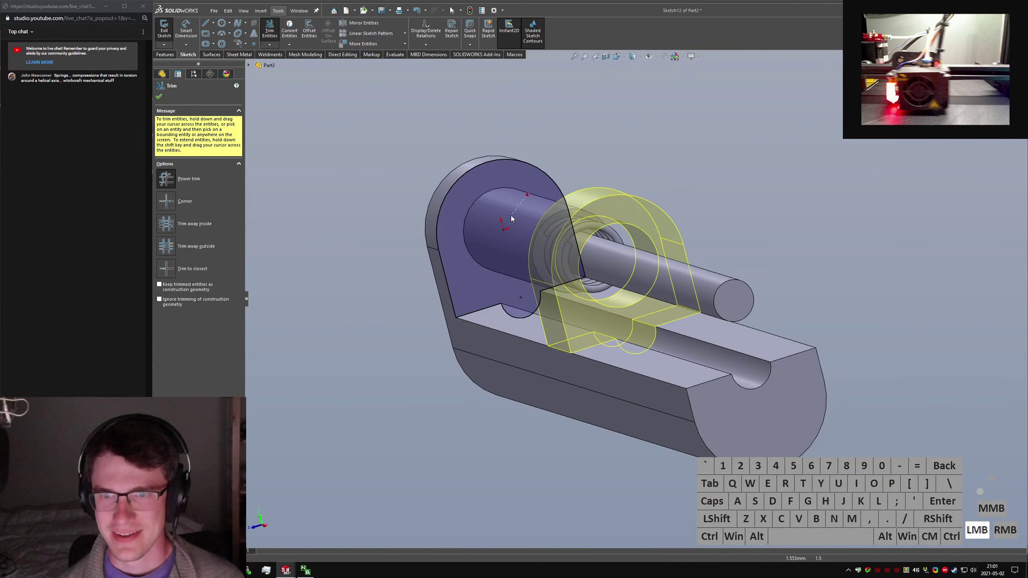
Convert the pin's 6 mm circular end edge into the offset block's sketch and exit the sketch.
click(727, 281)
middle_drag(486, 248, 531, 244)
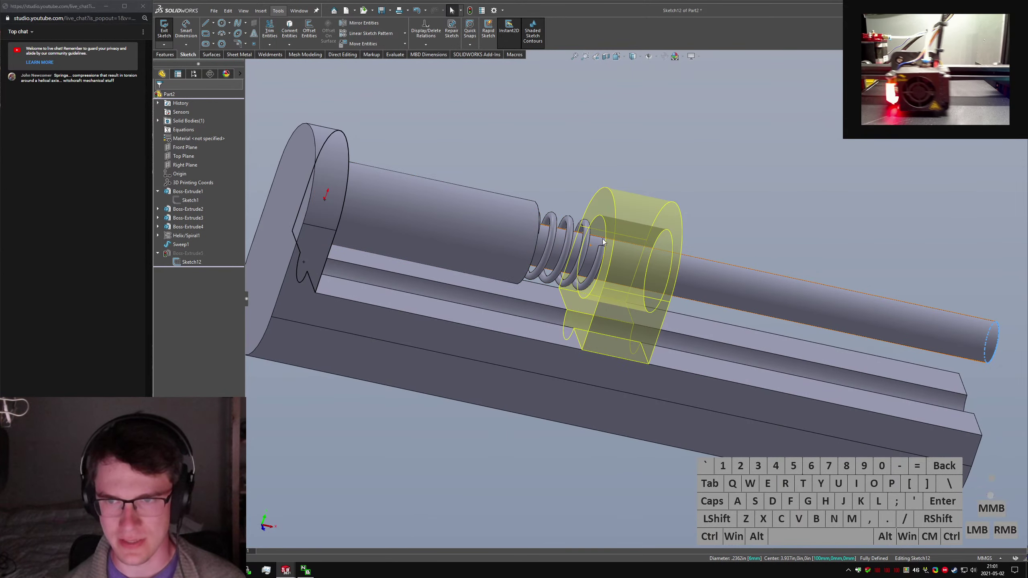
middle_drag(602, 238, 537, 228)
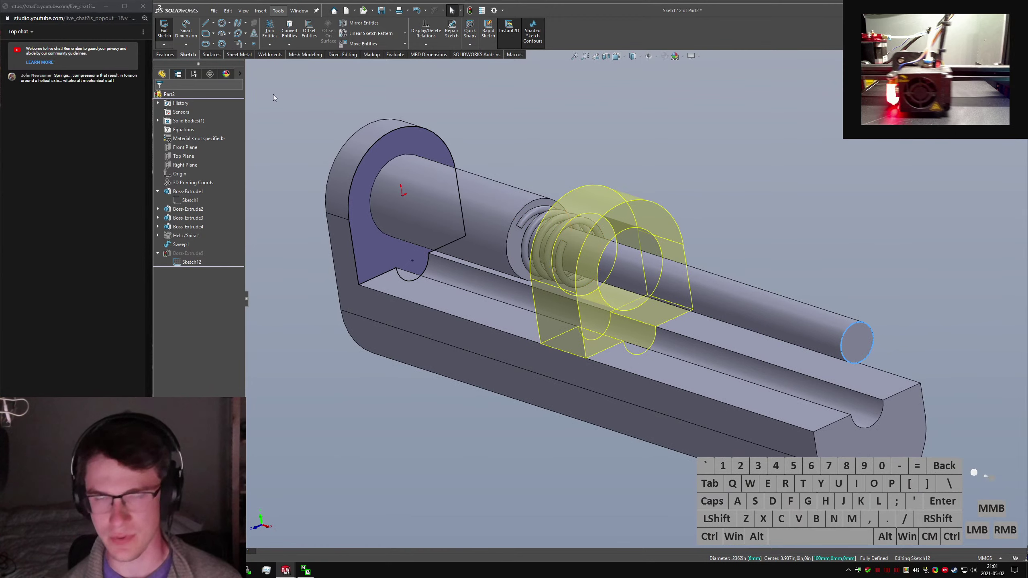
click(294, 39)
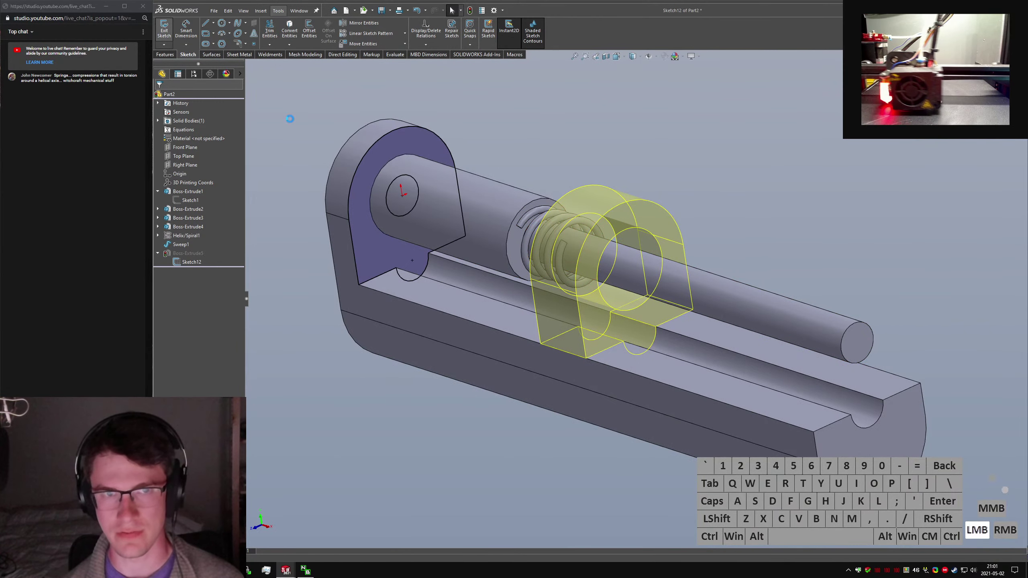
mouse_move(633, 252)
middle_down()
mouse_move(642, 274)
mouse_move(665, 285)
middle_up()
click(665, 285)
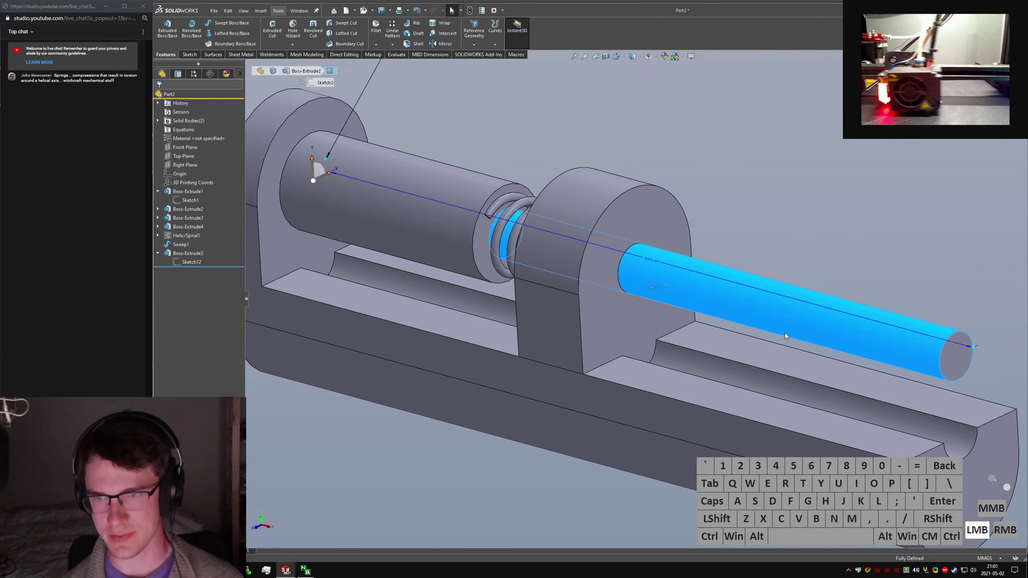
click(823, 231)
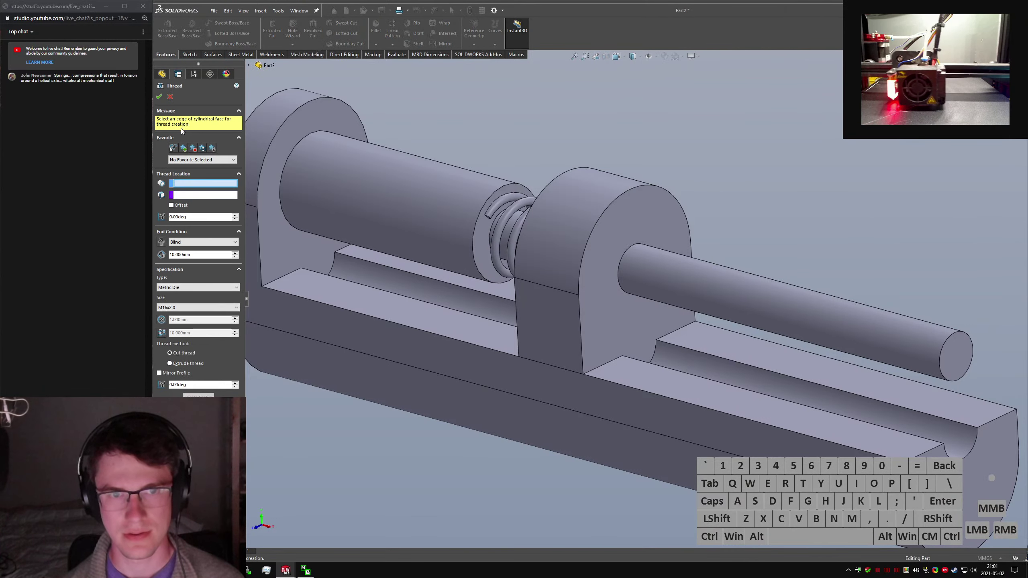
key(Escape)
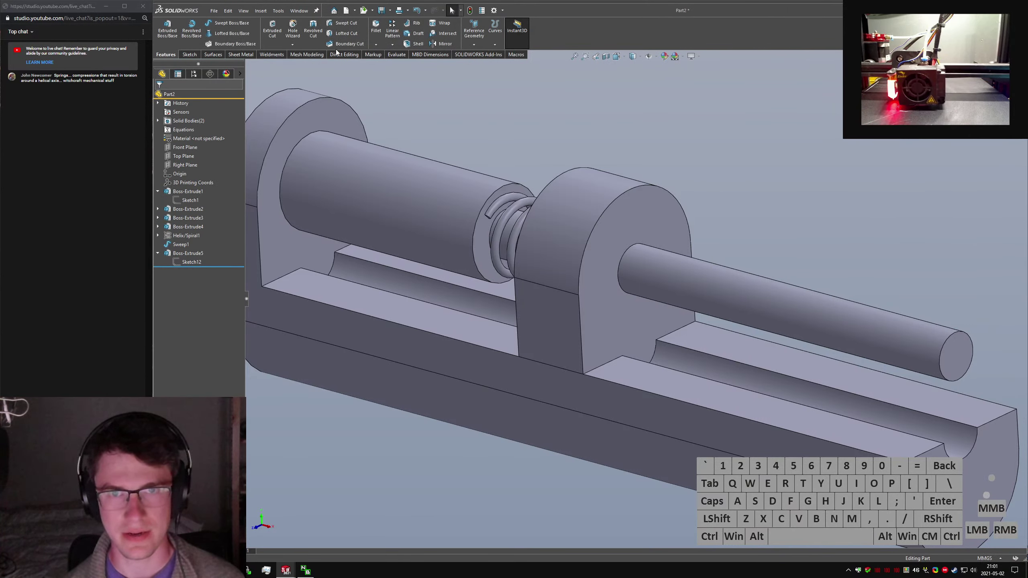
text(sthread)
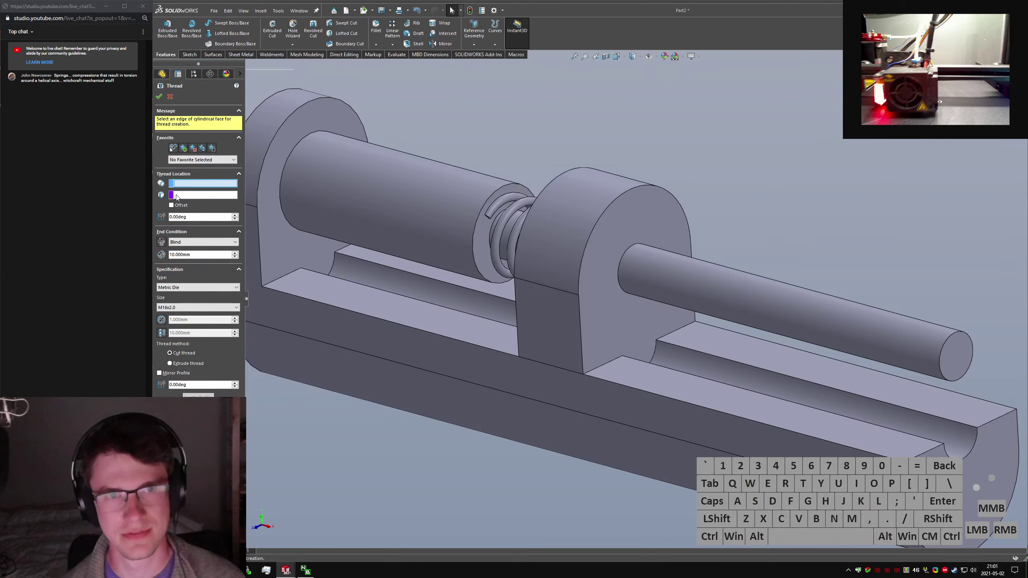
click(947, 338)
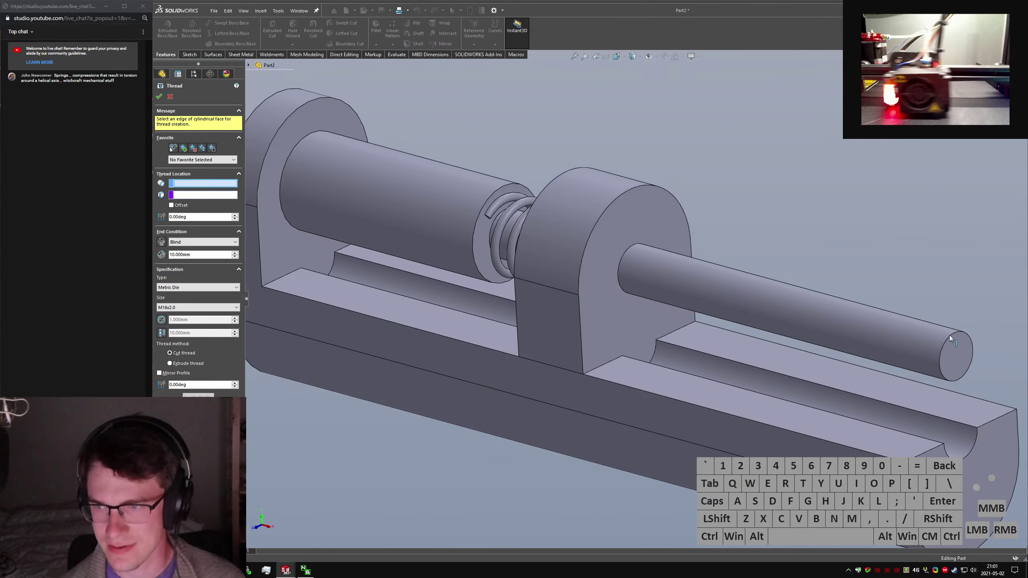
click(949, 335)
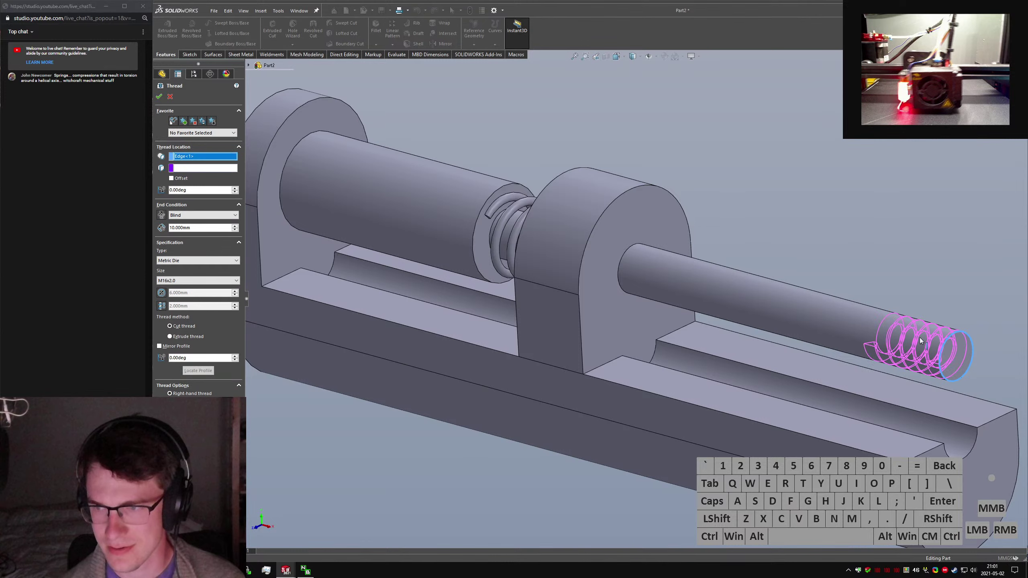
click(184, 215)
click(188, 233)
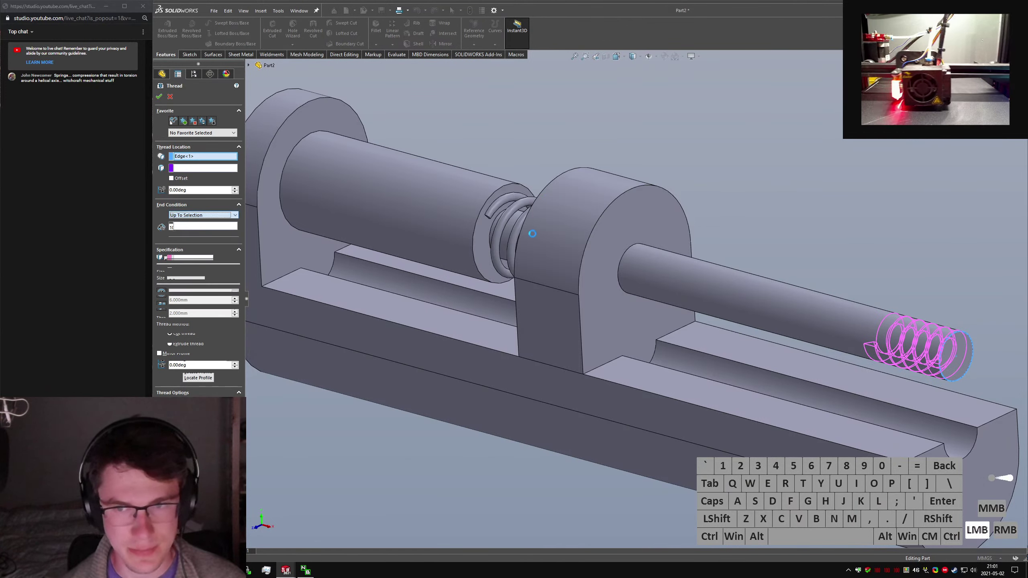
click(487, 234)
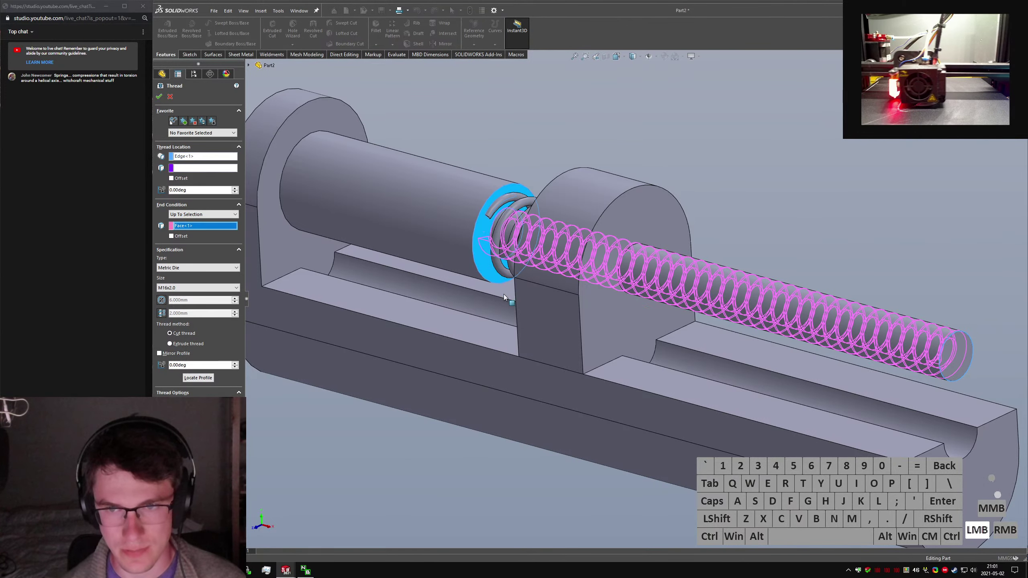
click(477, 255)
key(Escape)
scroll(279, 190, up, 2)
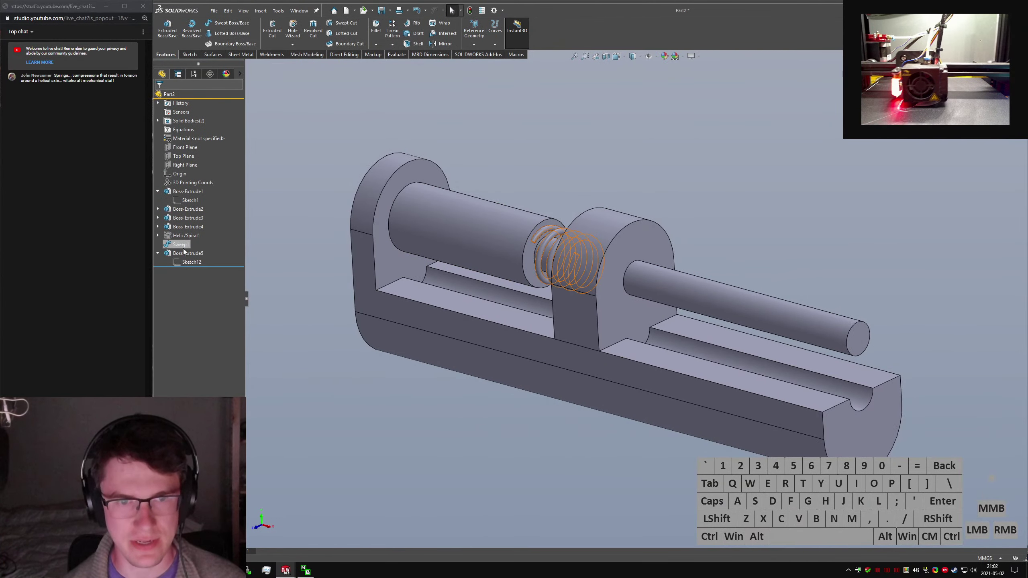
click(180, 227)
click(200, 202)
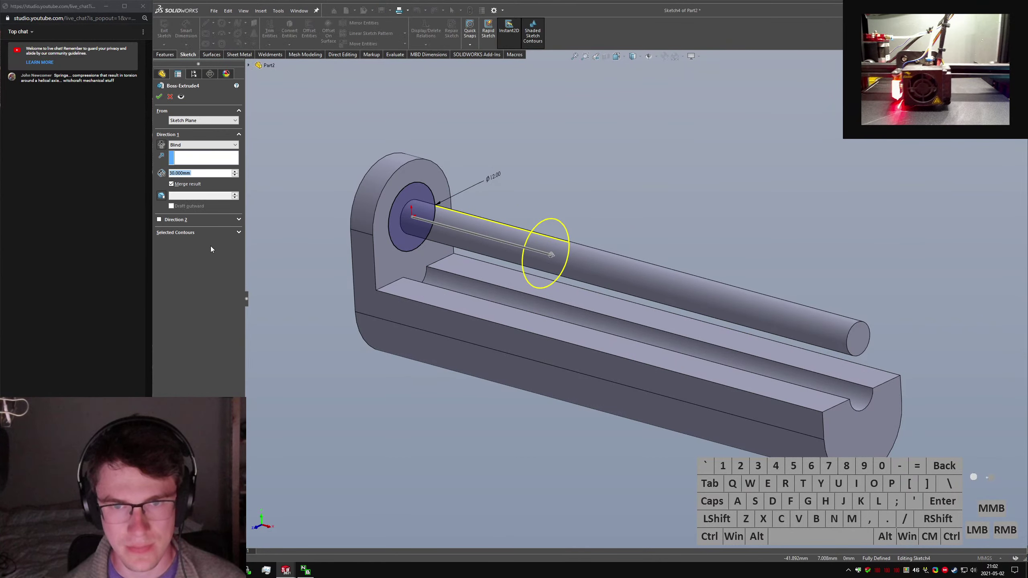
click(191, 208)
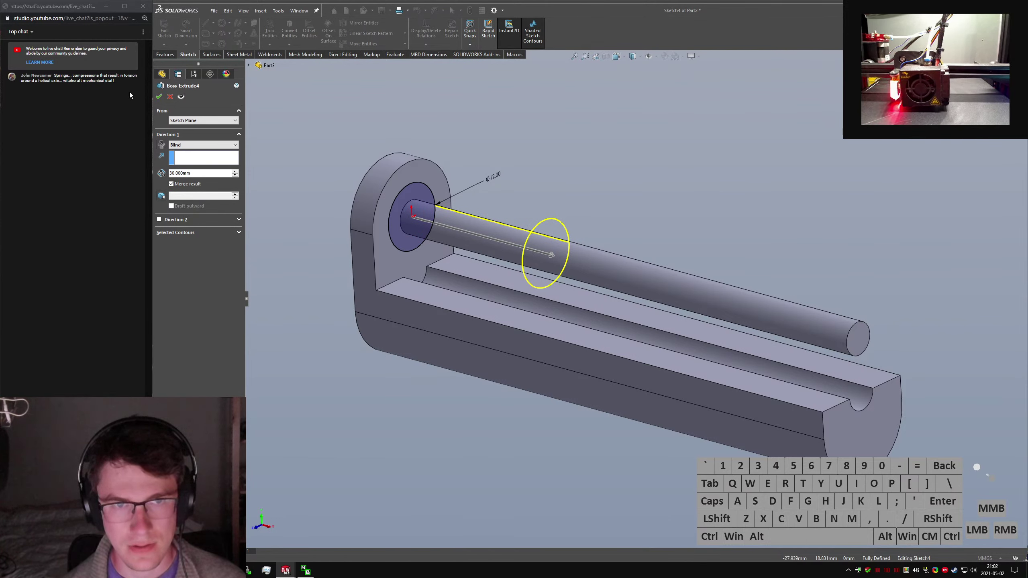
click(411, 206)
click(170, 96)
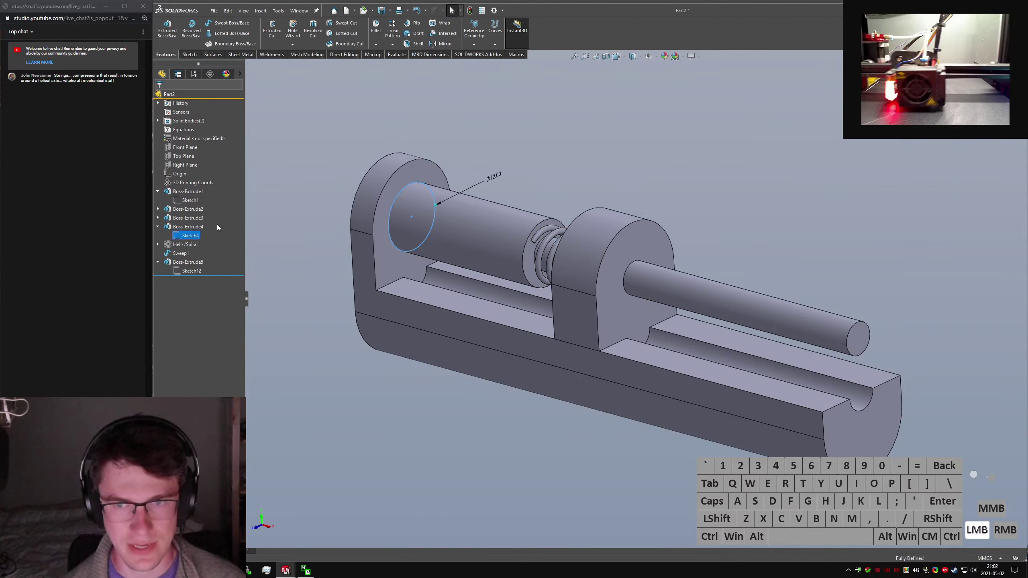
Edit the 12 mm boss's sketch and offset the pin's circular edge outward by 1 mm.
right_click(188, 235)
click(195, 213)
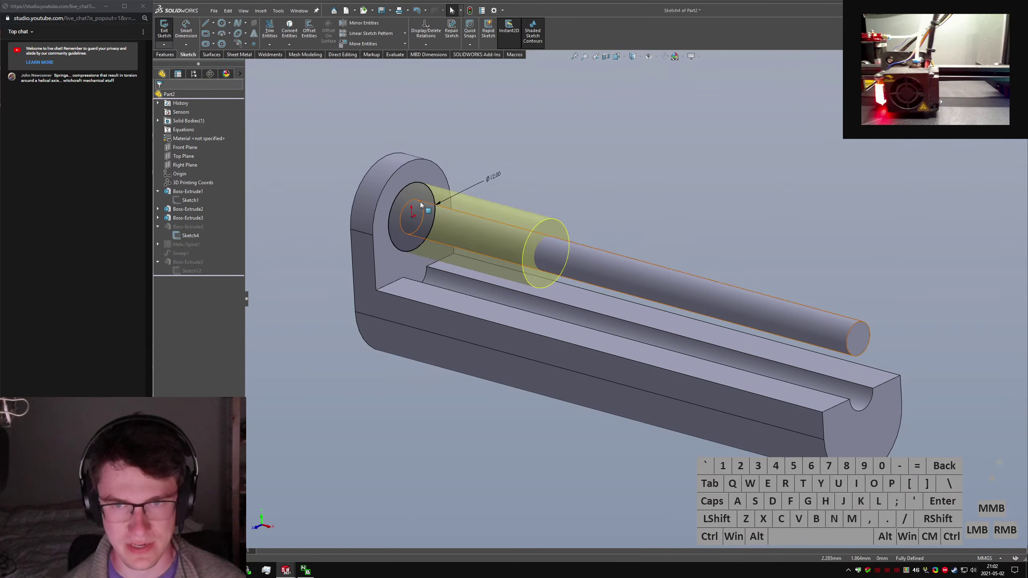
click(420, 202)
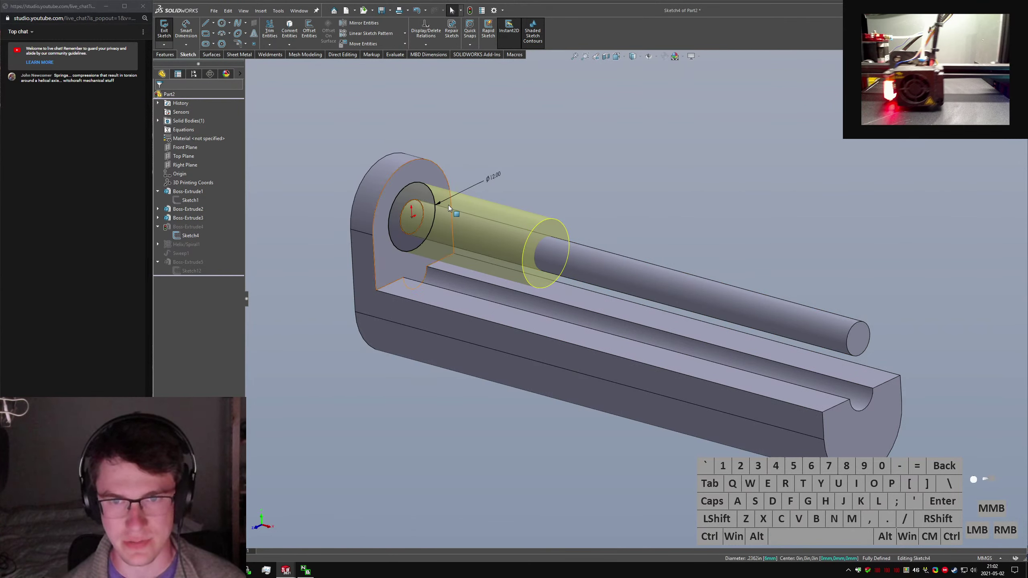
click(309, 31)
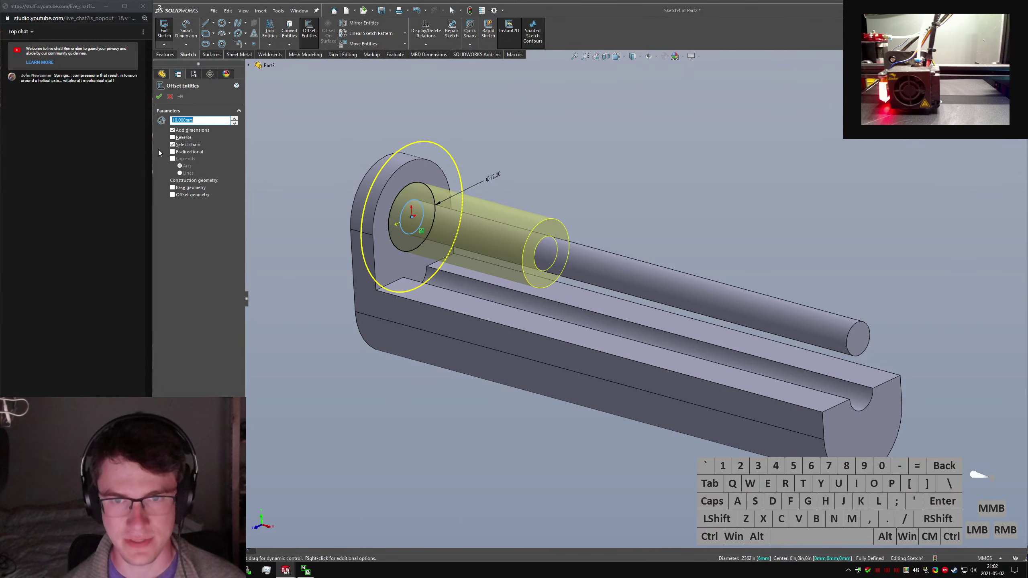
text(1)
key(Return)
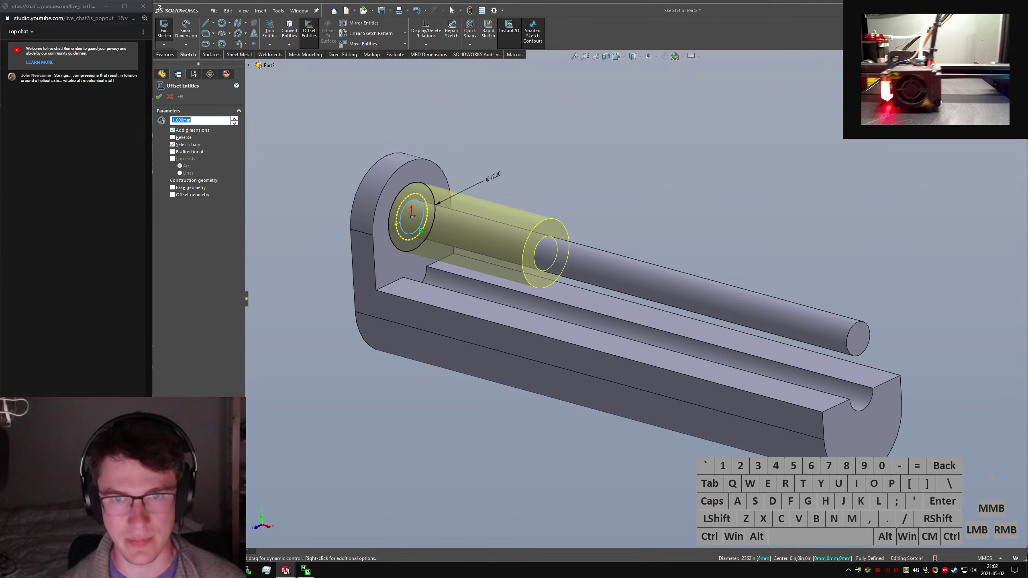
Make the offset's base geometry construction, set the offset distance to 0.5 mm, and exit the boss's sketch.
click(178, 188)
scroll(446, 216, down, 5)
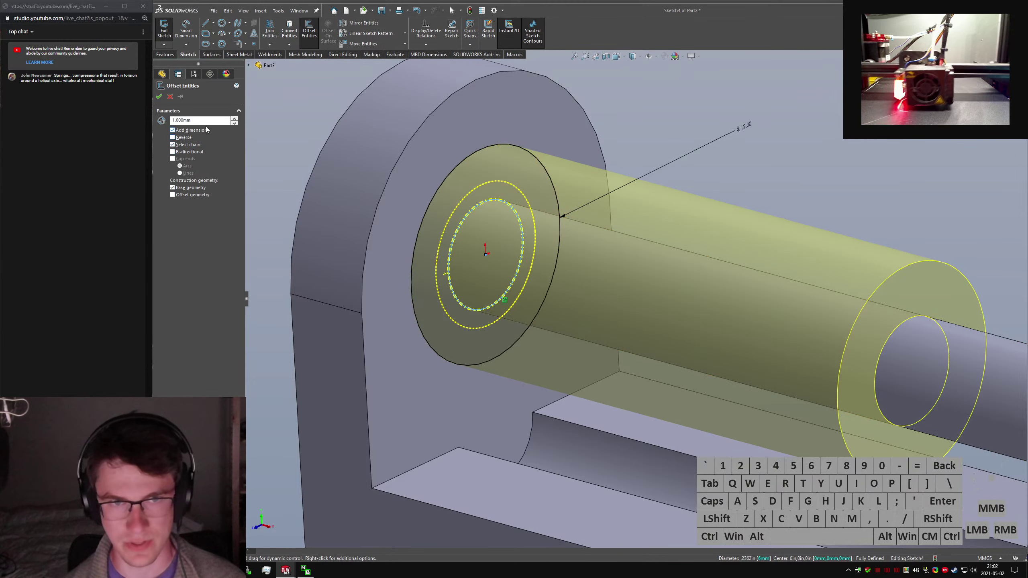
text(0.5)
key(Return)
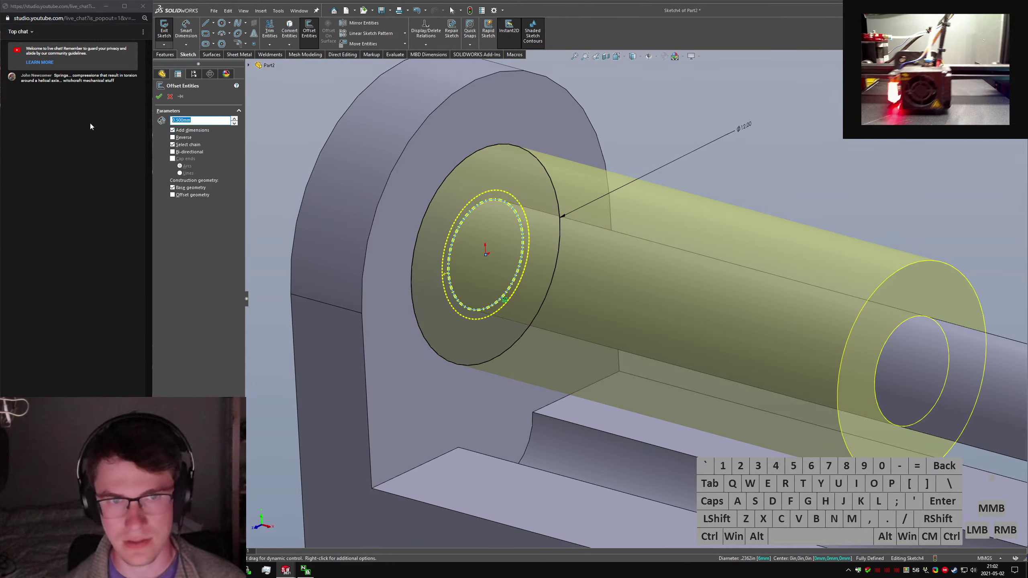
key(Return)
click(164, 34)
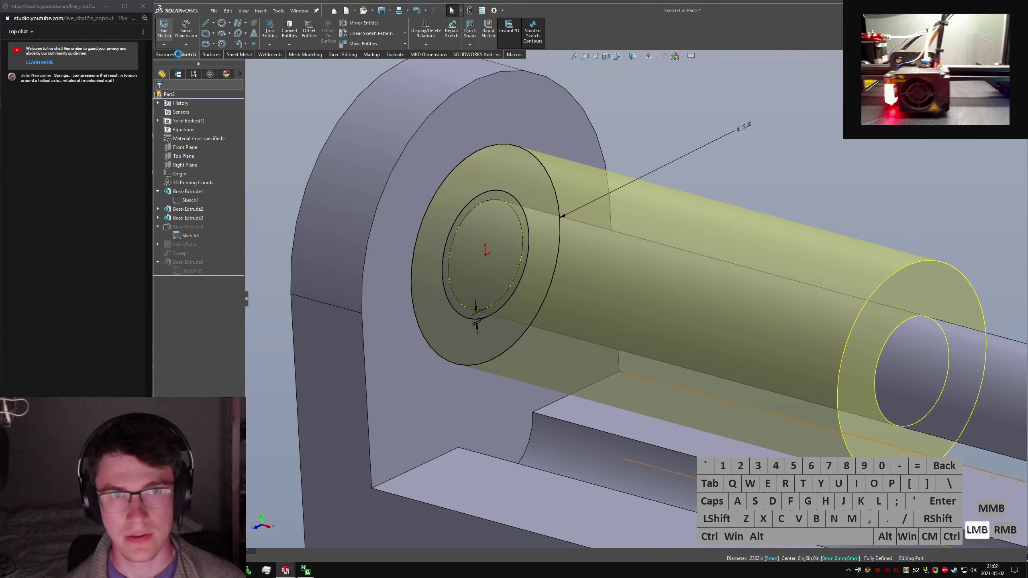
Start a Thread on the pin's free end edge, with the end condition Up To Selection on the end plate's inner face.
scroll(600, 261, up, 5)
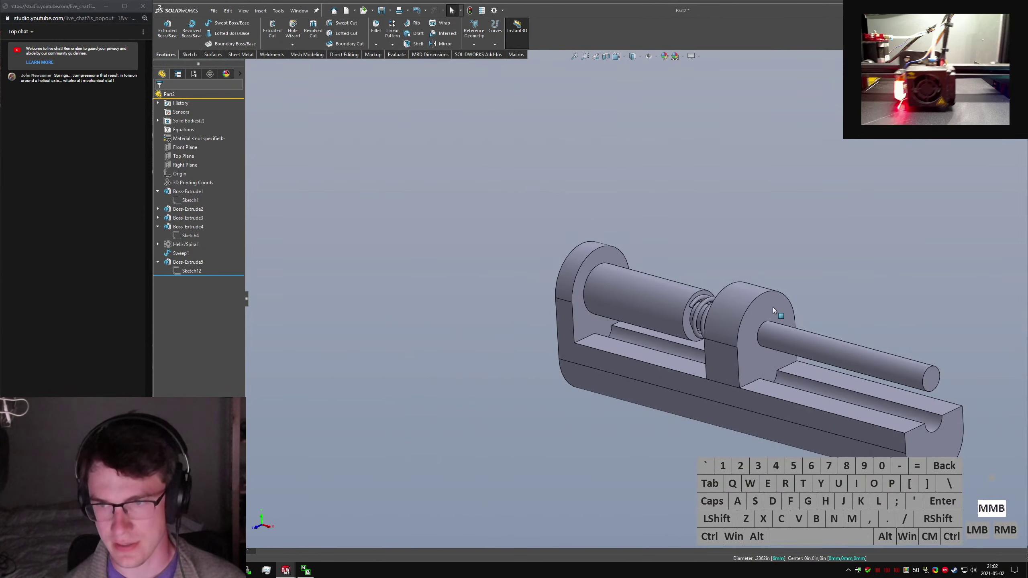
middle_drag(773, 307, 757, 336)
click(786, 351)
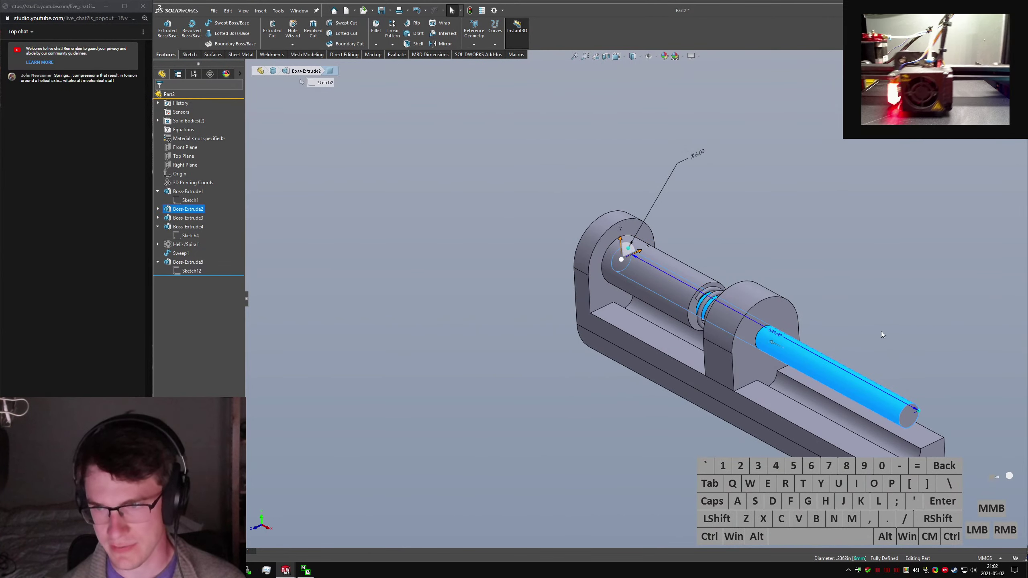
key(s)
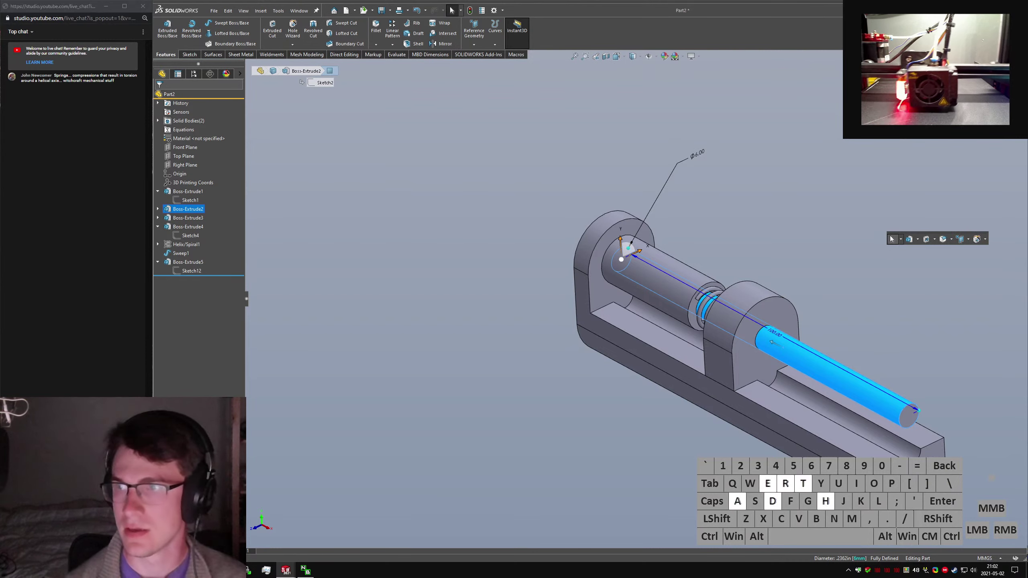
key(Return)
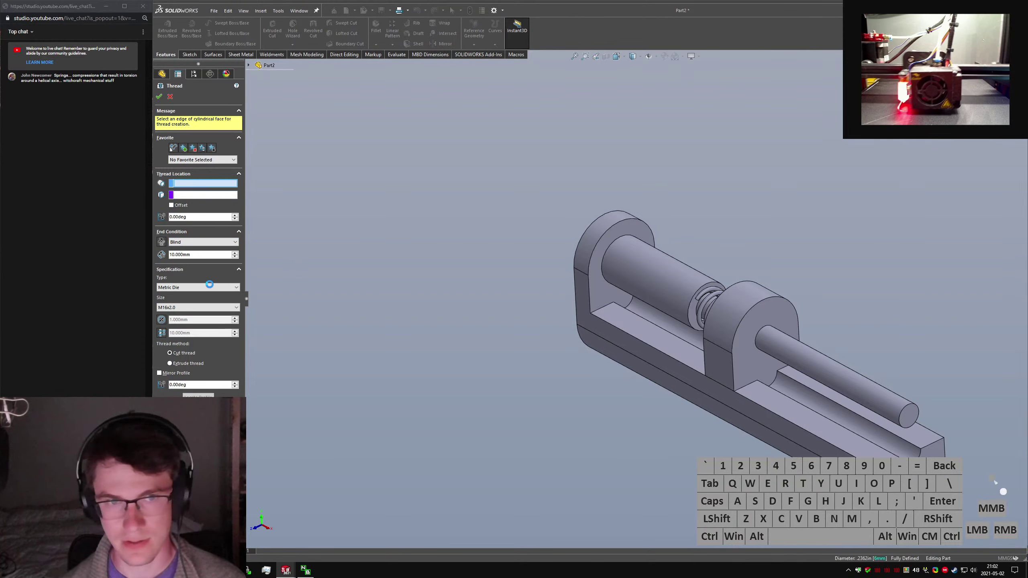
click(185, 242)
click(186, 218)
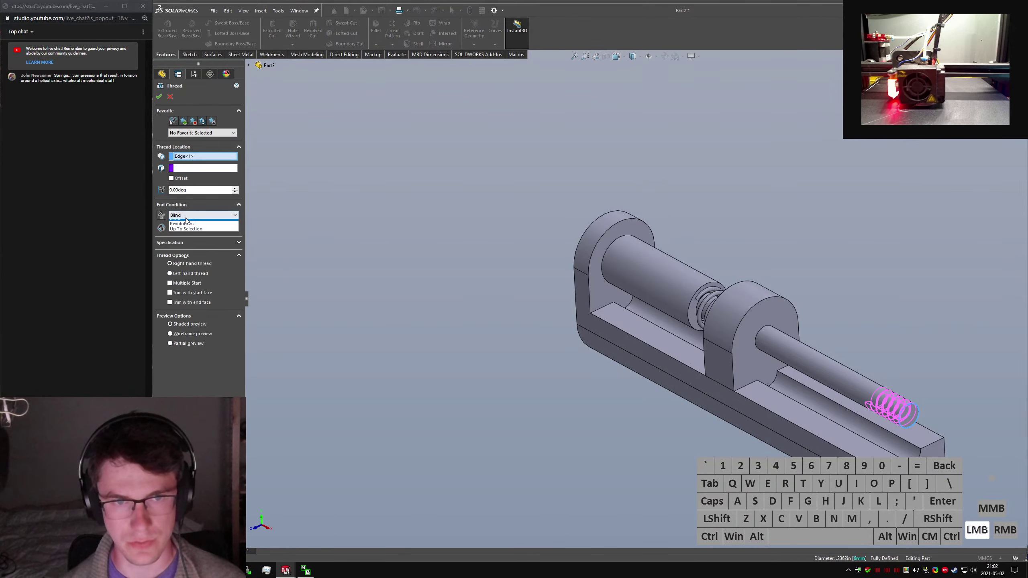
click(187, 233)
click(601, 271)
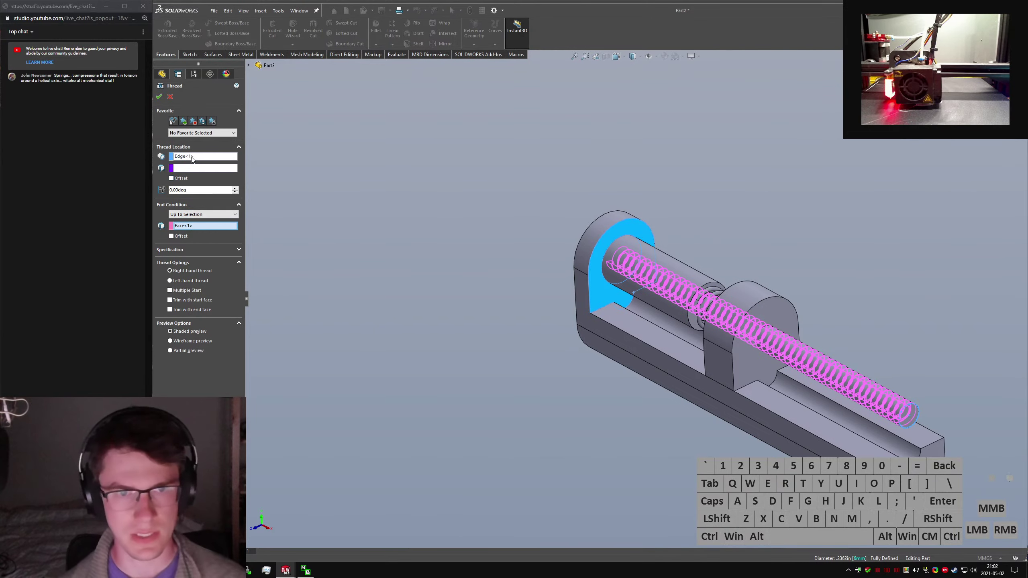
Trim the pin's thread with both the start face and the end face, and create it.
scroll(894, 404, down, 5)
middle_drag(973, 476, 990, 466)
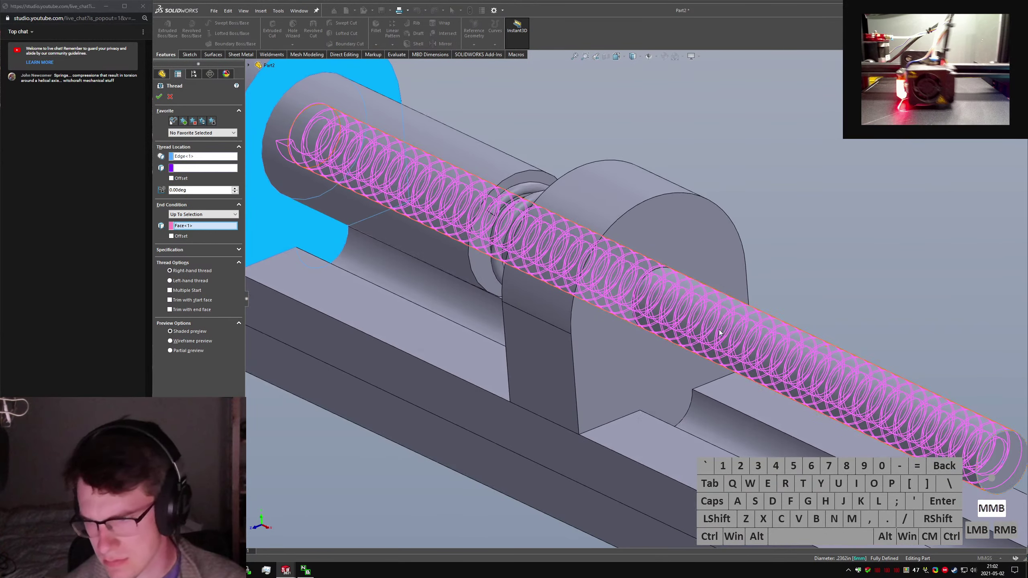
scroll(971, 450, down, 5)
middle_drag(919, 435, 870, 430)
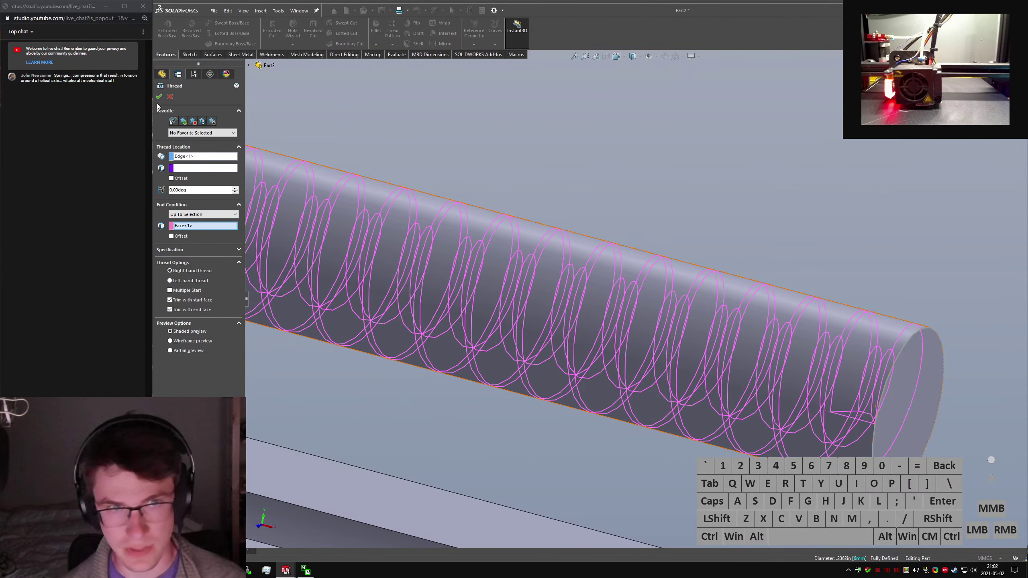
Reopen the pin's thread for editing and set its Metric Die size to M6x1.0.
scroll(649, 279, up, 7)
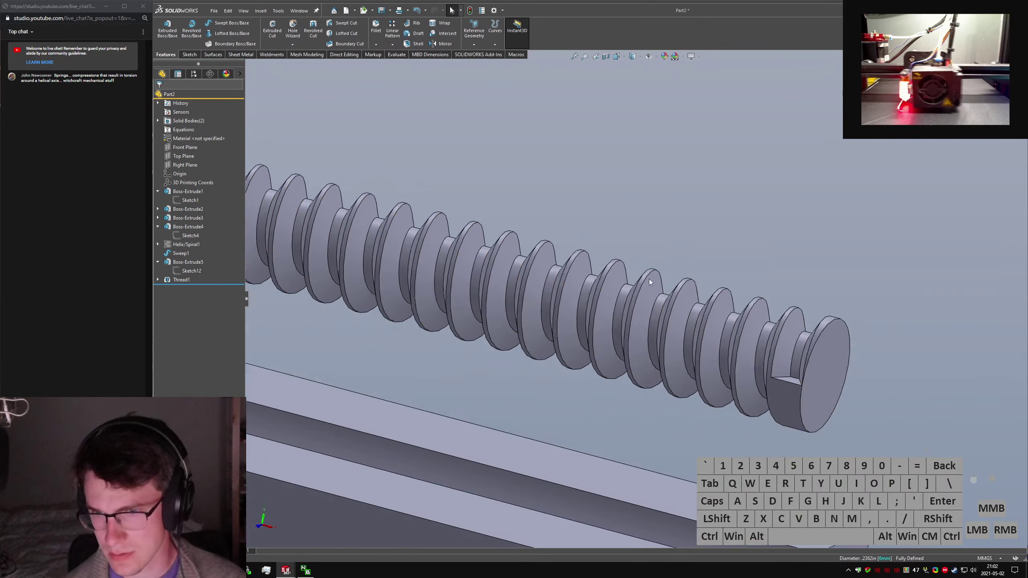
middle_drag(613, 284, 525, 290)
scroll(619, 298, up, 2)
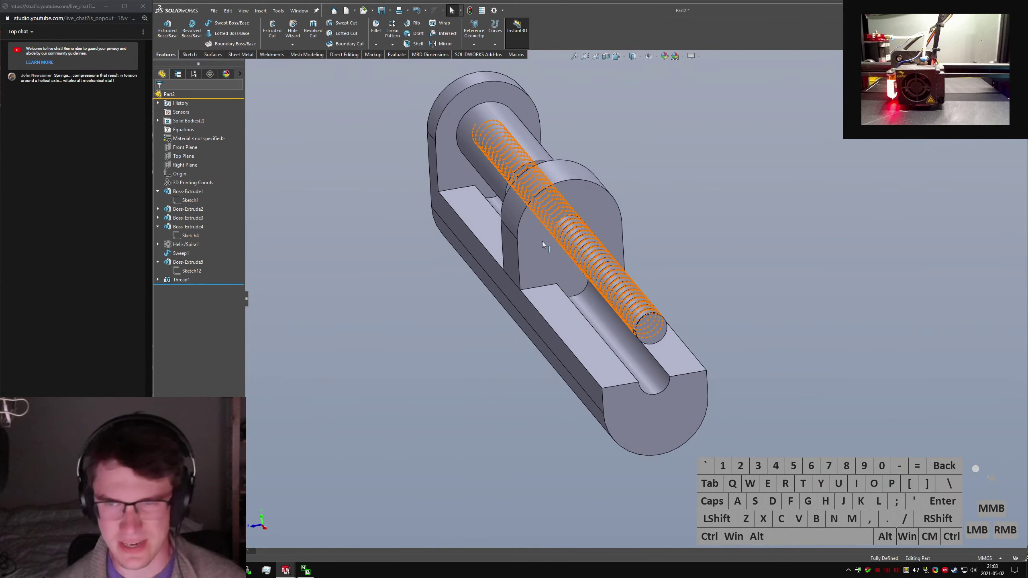
scroll(547, 242, down, 4)
scroll(595, 247, up, 6)
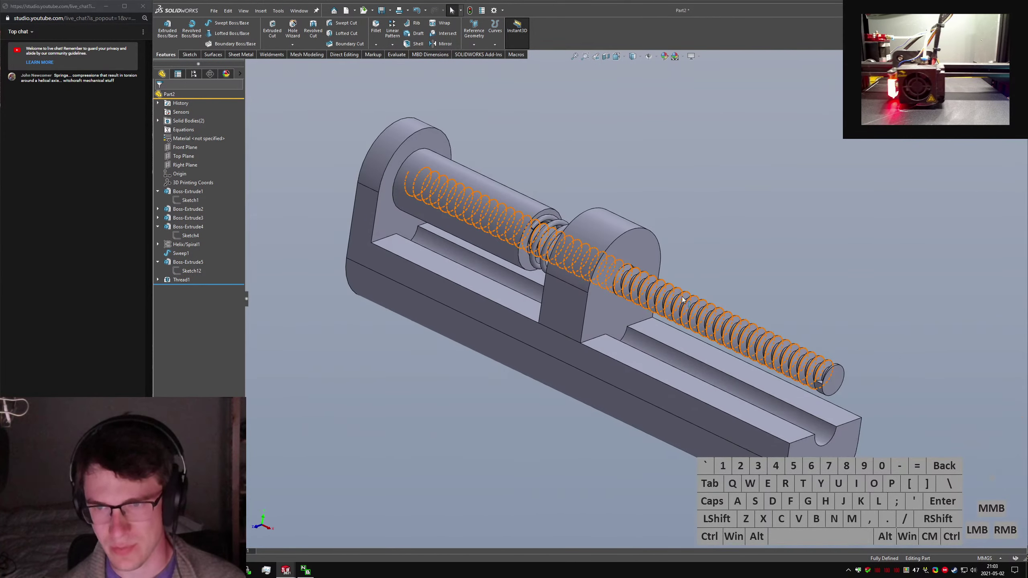
scroll(722, 359, down, 2)
scroll(722, 359, down, 2)
click(721, 348)
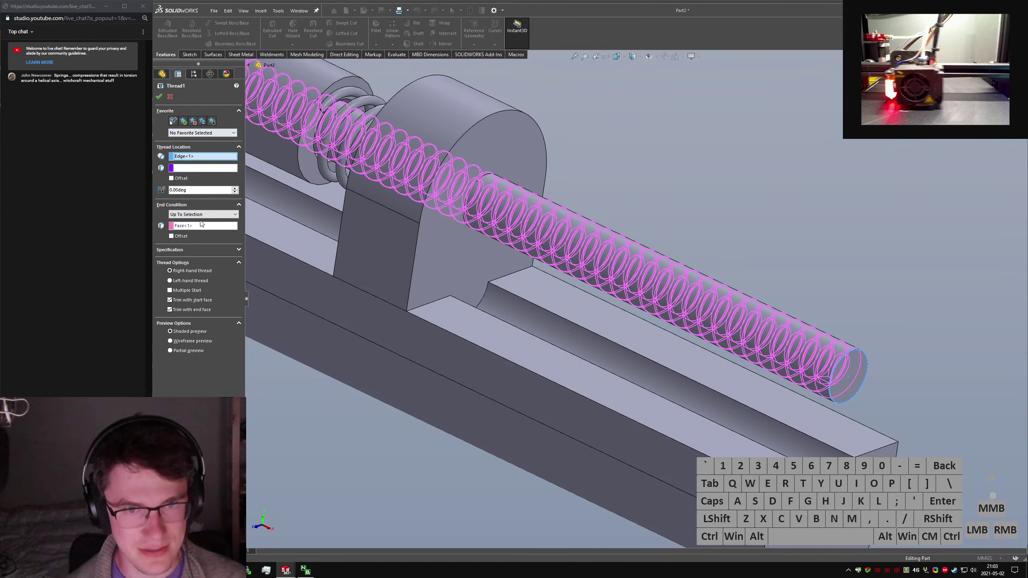
click(195, 250)
click(188, 287)
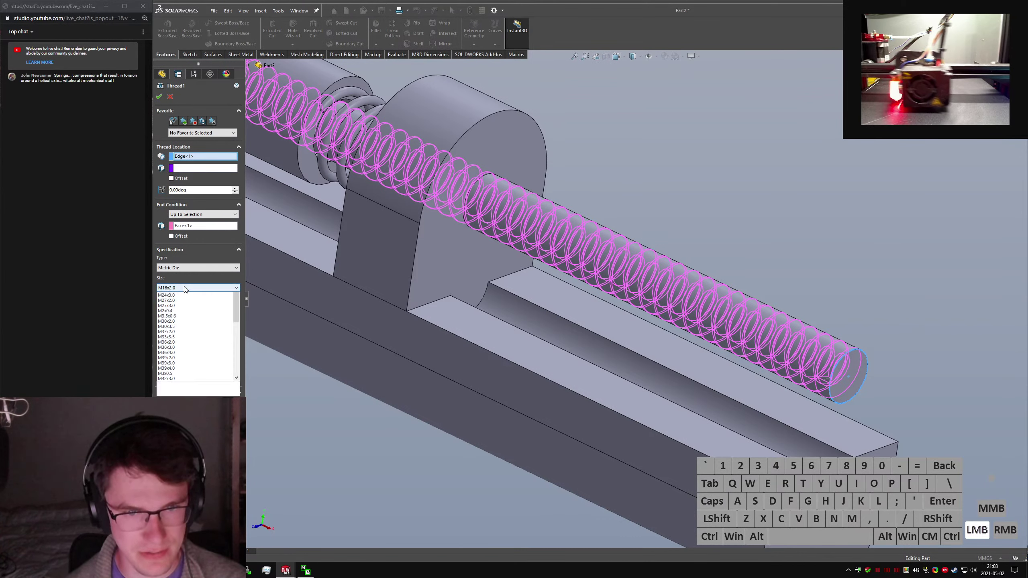
scroll(186, 318, up, 5)
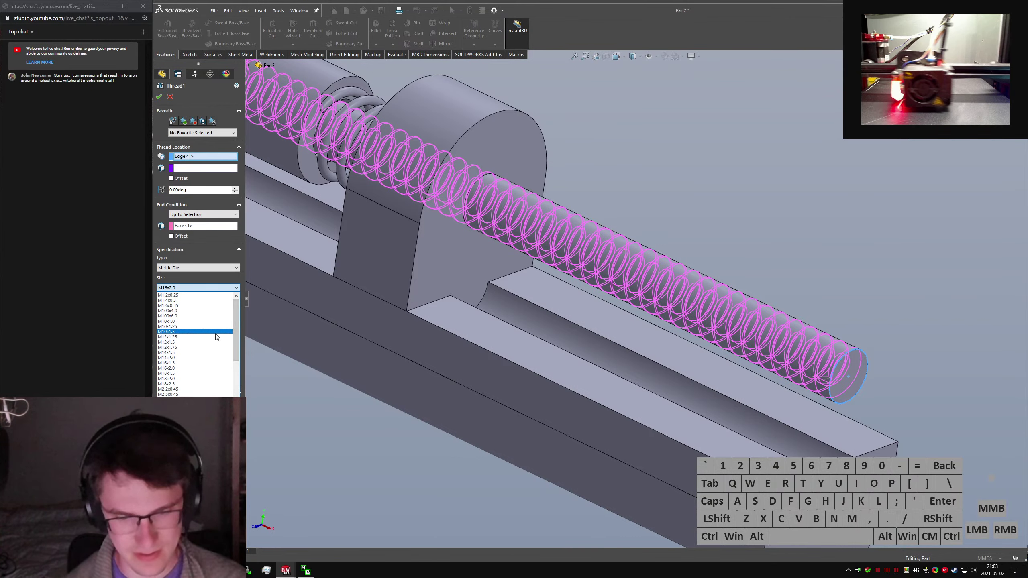
key(m)
key(6)
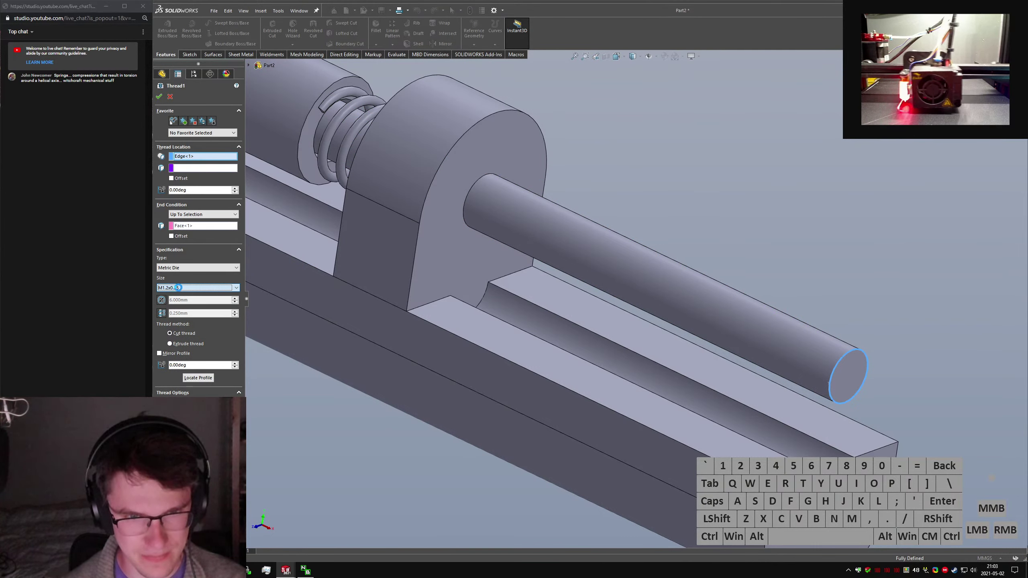
click(185, 290)
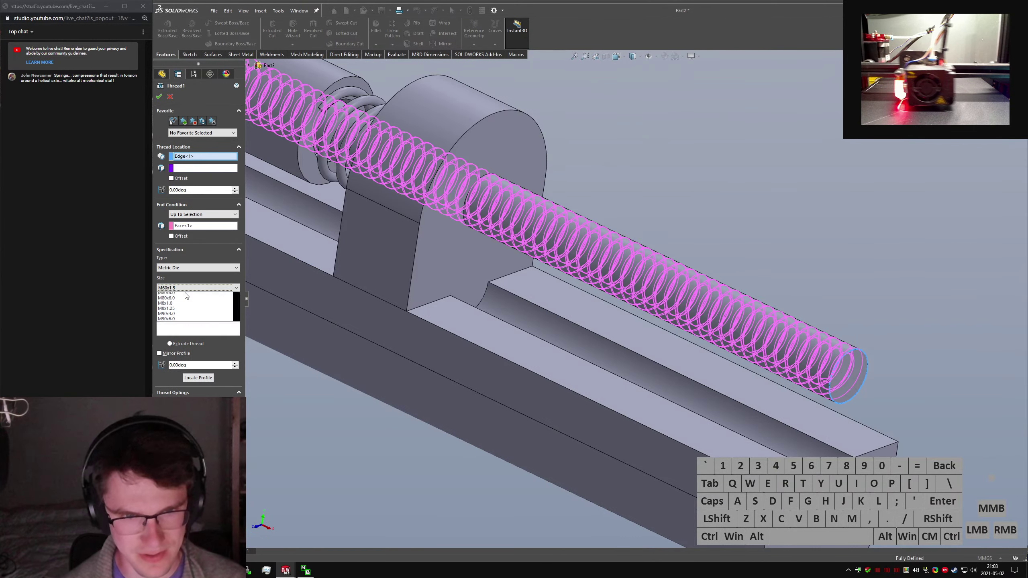
drag(236, 391, 235, 390)
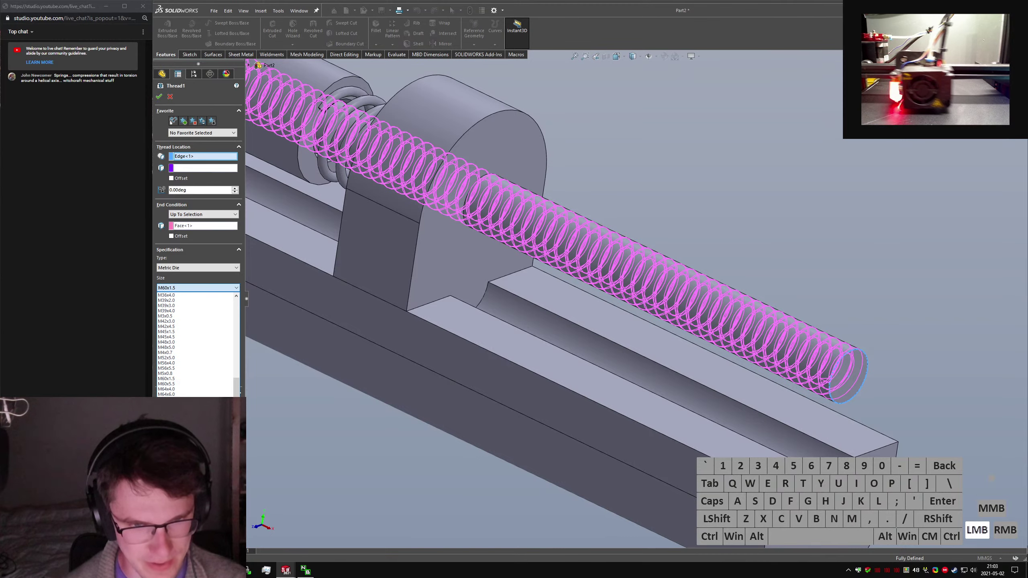
click(172, 400)
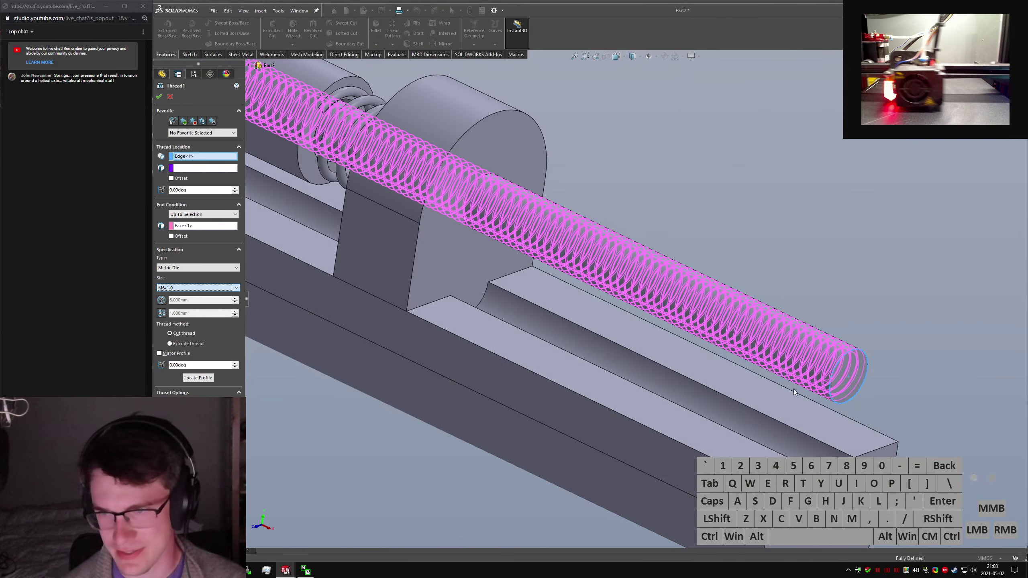
Offset the thread's start by 5 mm in the reversed direction, beyond the pin's free end, and apply the edit.
click(179, 178)
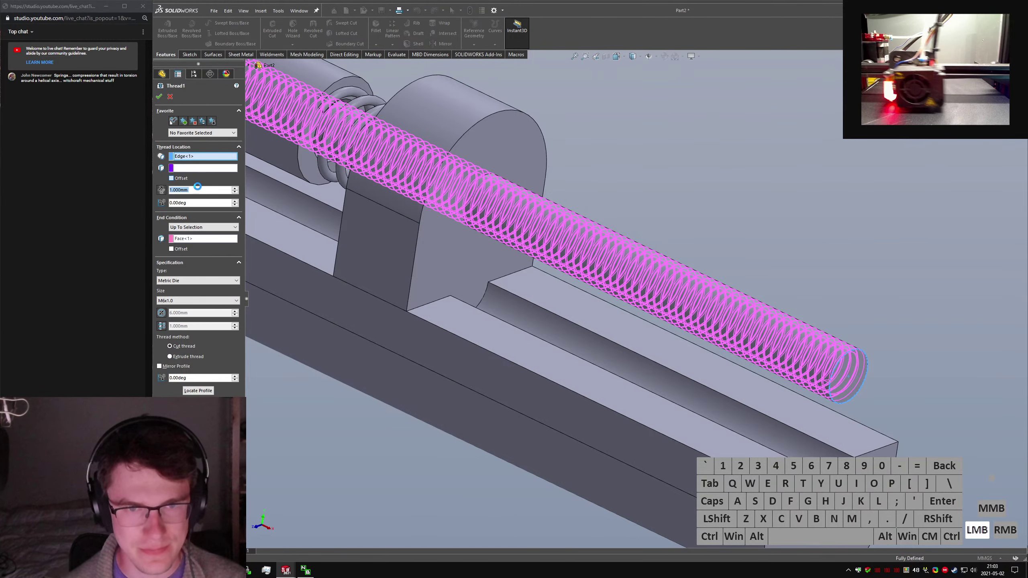
click(209, 192)
text(5)
key(Return)
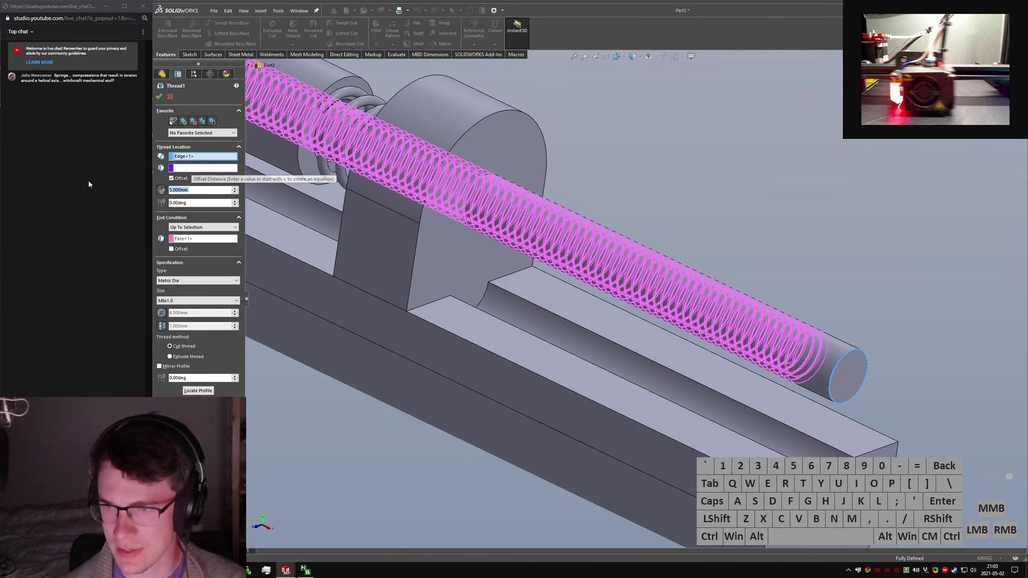
click(161, 190)
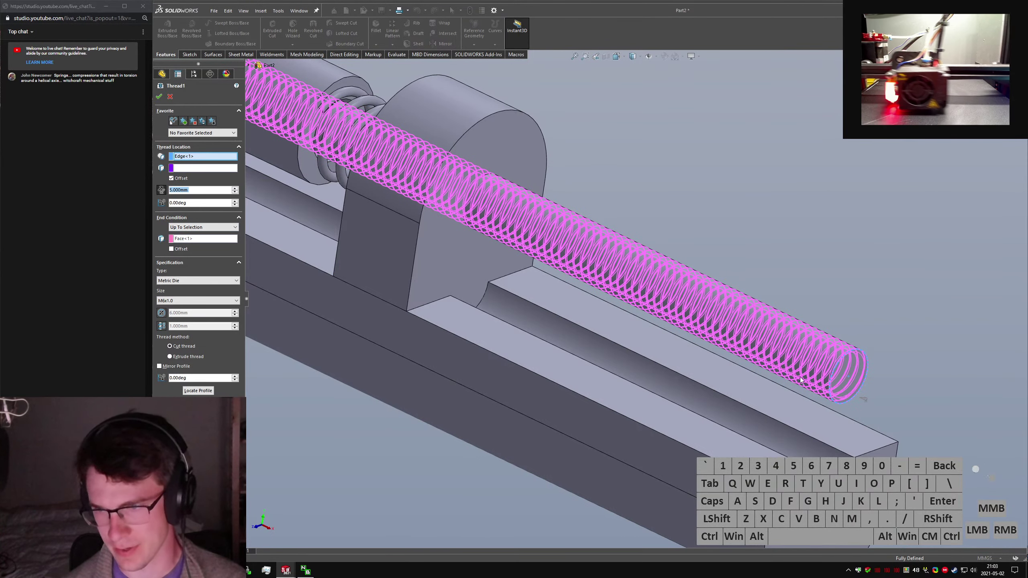
key(Return)
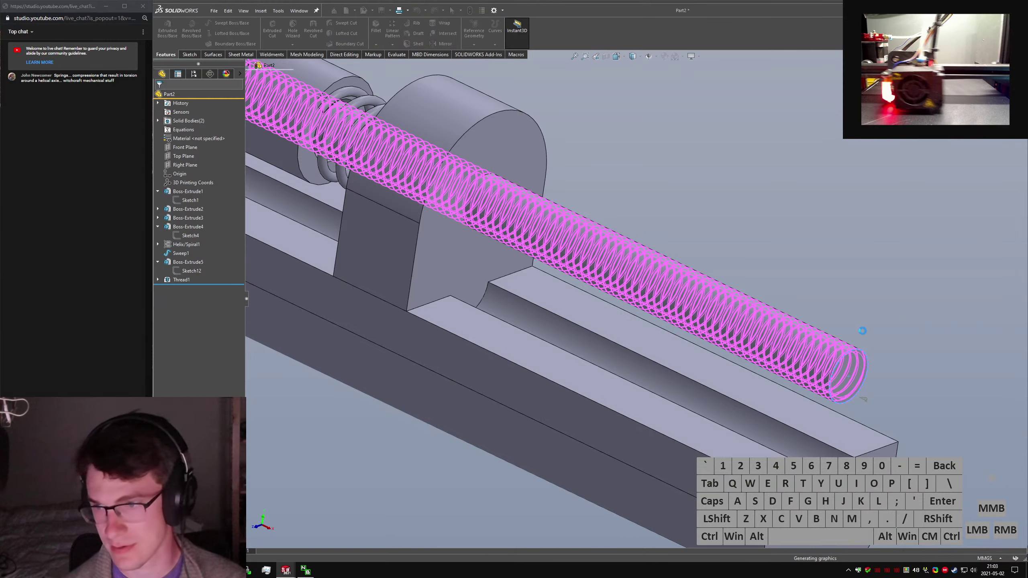
click(866, 327)
Inspect the reworked thread along the pin, from its free end to the guide block.
scroll(810, 345, down, 6)
middle_drag(810, 345, 787, 337)
scroll(788, 339, up, 8)
scroll(788, 337, up, 2)
scroll(487, 218, down, 5)
middle_drag(487, 219, 478, 211)
scroll(561, 283, up, 7)
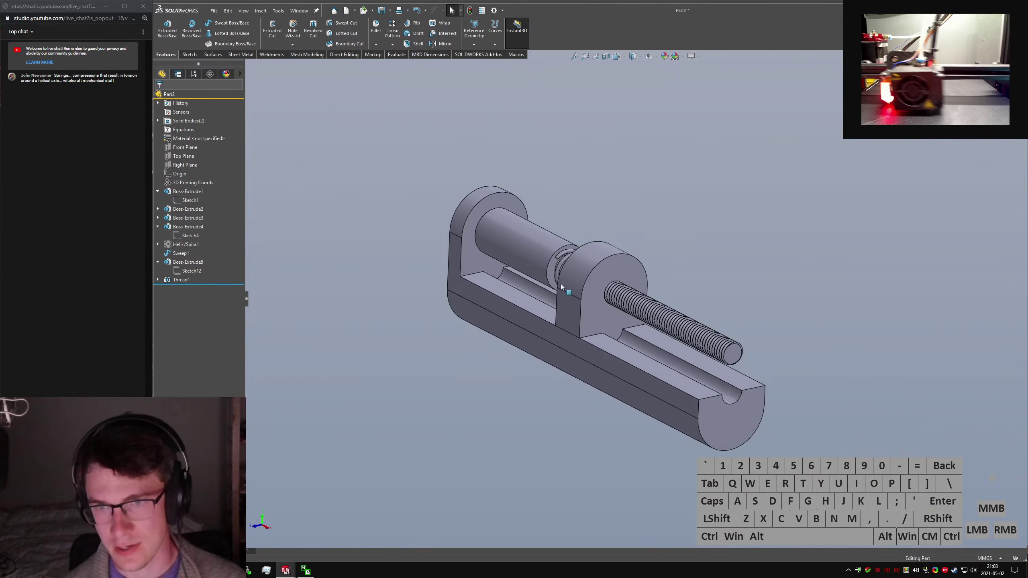
Try to slide the guide block along the base by its spring-side face, and force a rebuild of the part.
click(599, 267)
middle_drag(626, 280, 582, 253)
scroll(615, 280, down, 3)
click(586, 243)
drag(580, 231, 656, 260)
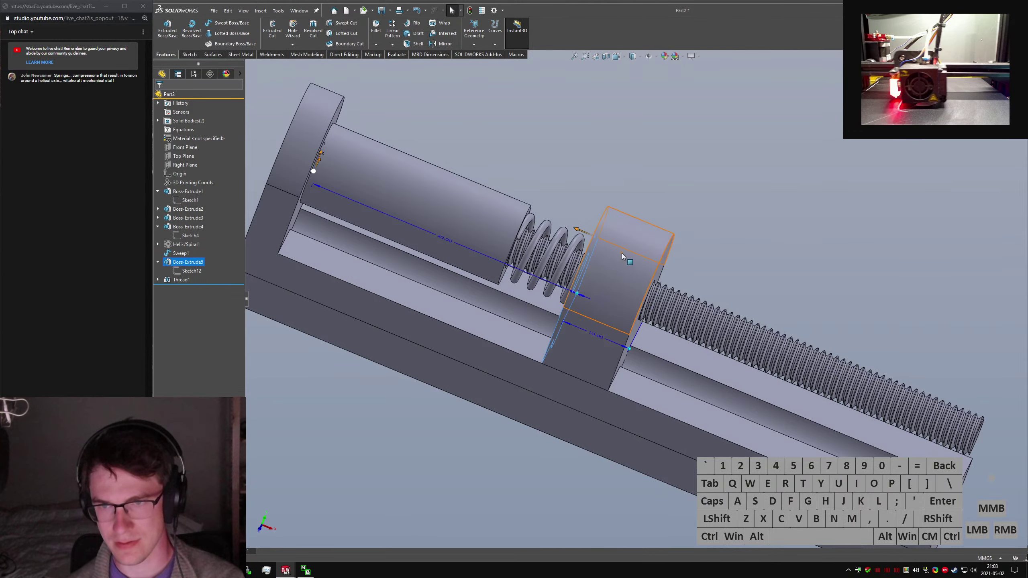
scroll(626, 256, up, 1)
middle_drag(615, 259, 643, 266)
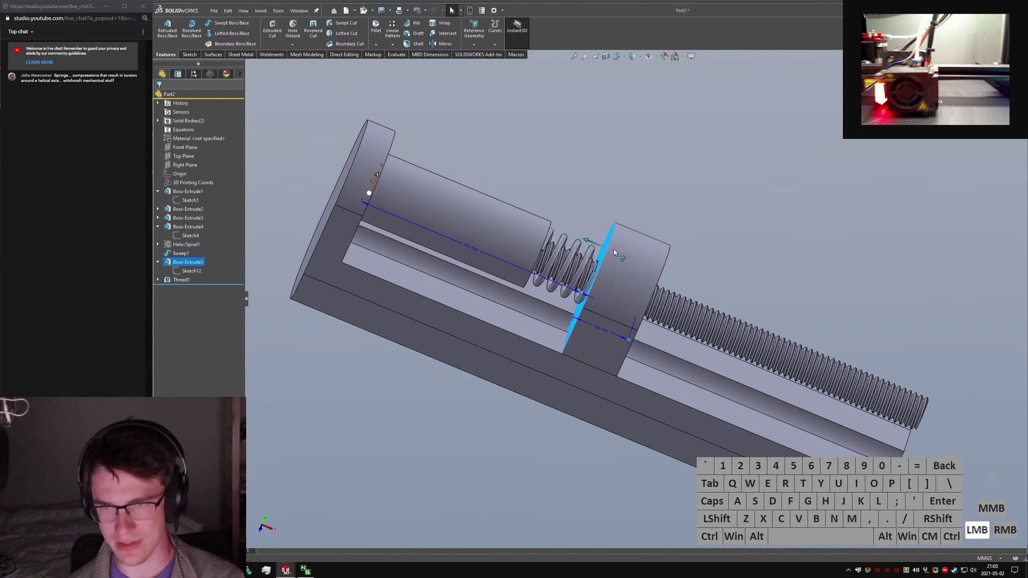
click(535, 196)
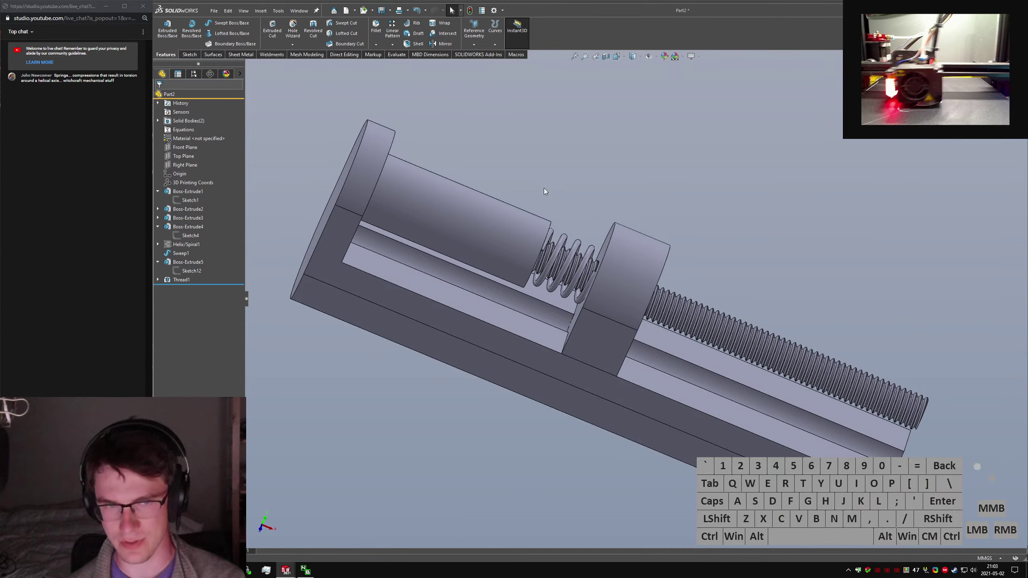
middle_drag(544, 188, 560, 195)
key(ctrl+q)
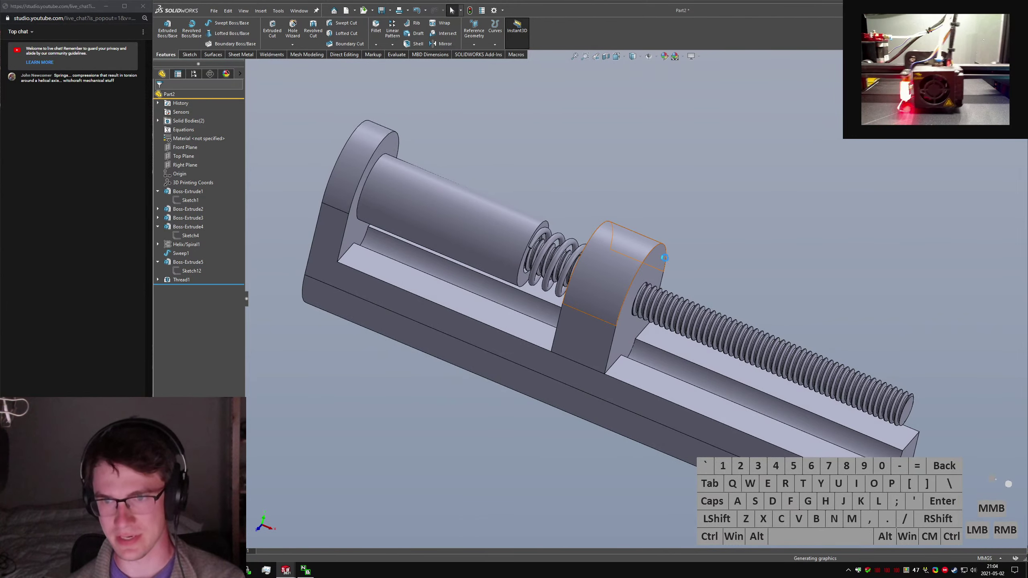
Look over the whole mechanism, comparing the threaded pin with the base and end plate.
scroll(628, 261, down, 2)
scroll(635, 327, up, 6)
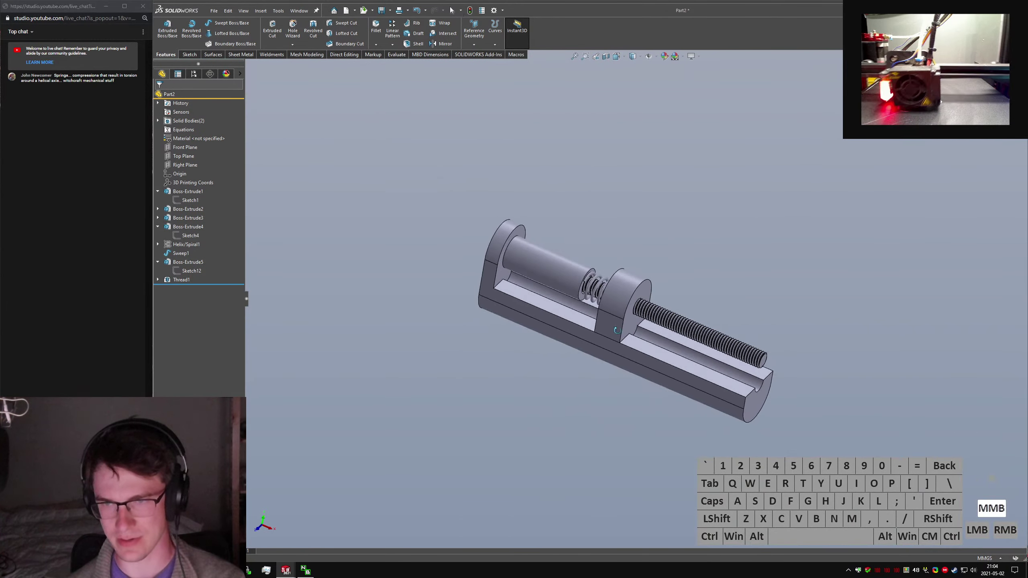
middle_drag(632, 327, 670, 315)
scroll(669, 316, down, 2)
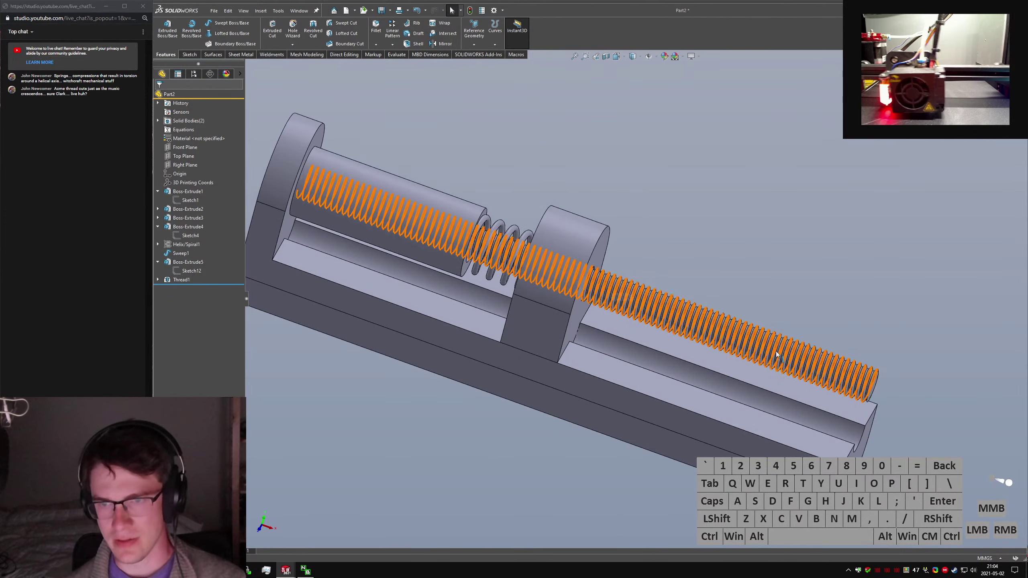
scroll(728, 345, up, 2)
middle_drag(729, 345, 756, 303)
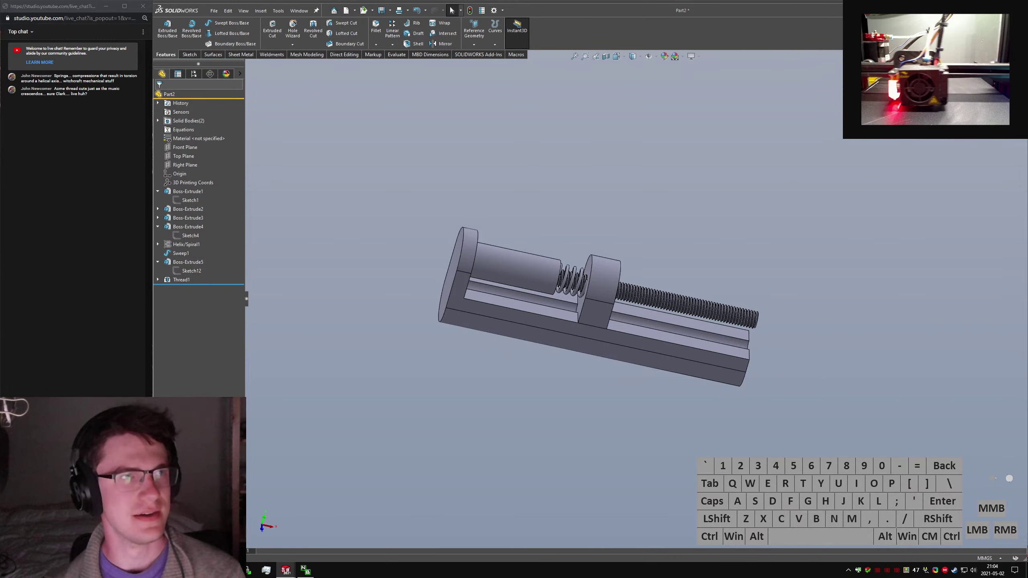
click(45, 201)
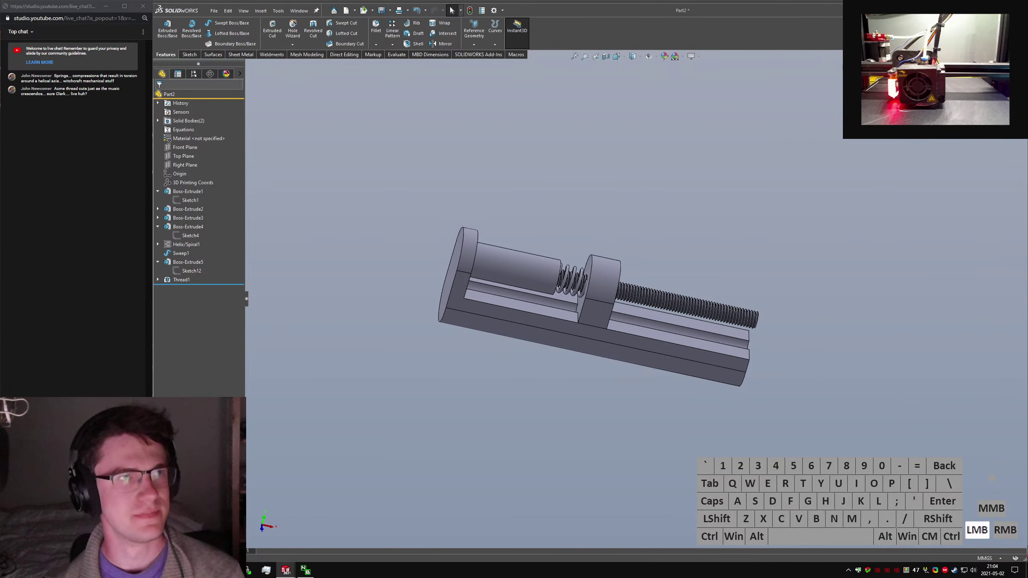
click(698, 400)
middle_drag(674, 293, 653, 306)
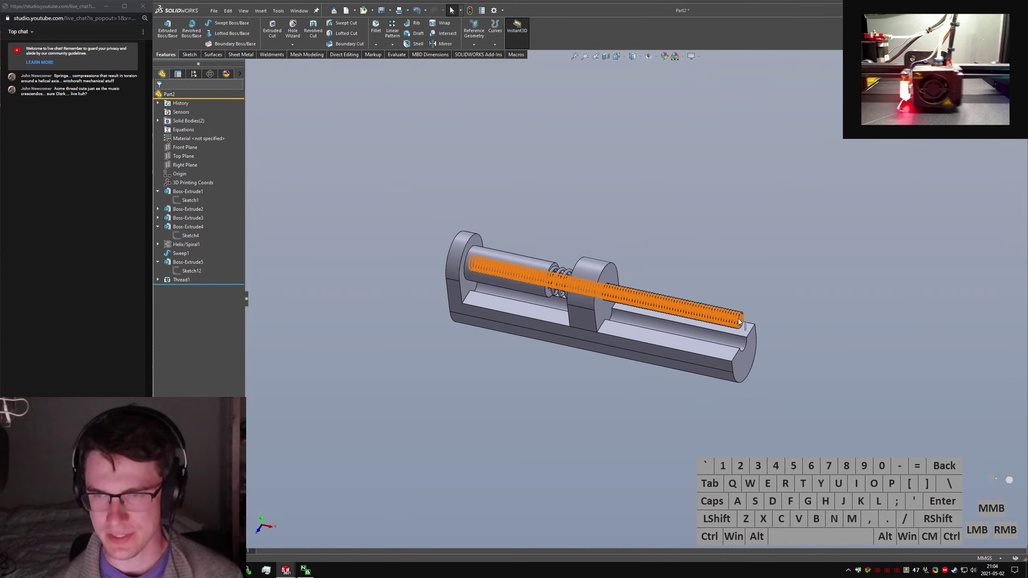
Examine how the guide block sits against the spring, hollow boss and threaded pin from several angles.
scroll(535, 287, down, 5)
middle_drag(452, 241, 713, 293)
click(732, 264)
scroll(607, 294, up, 3)
middle_drag(587, 289, 531, 254)
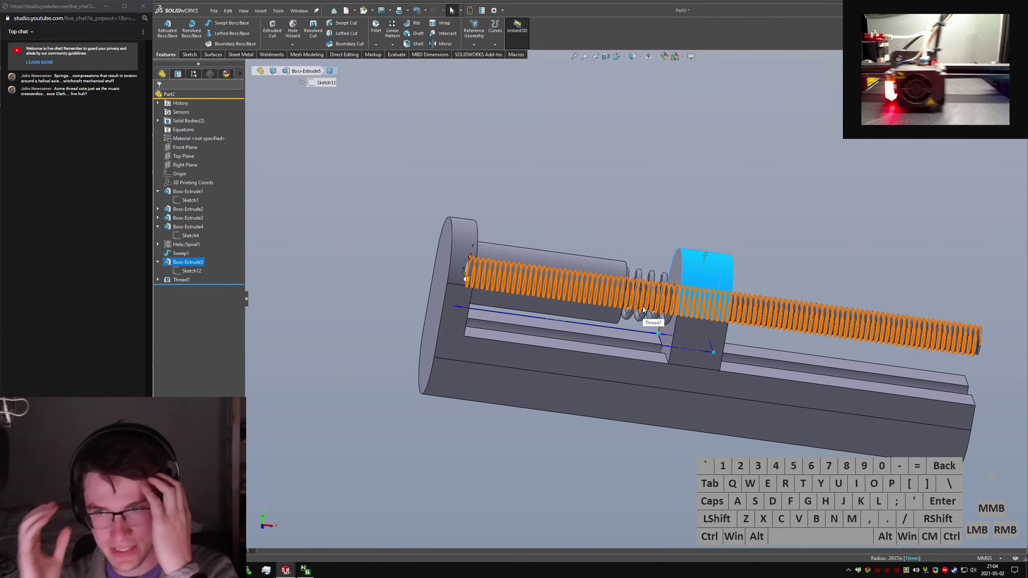
scroll(646, 299, down, 4)
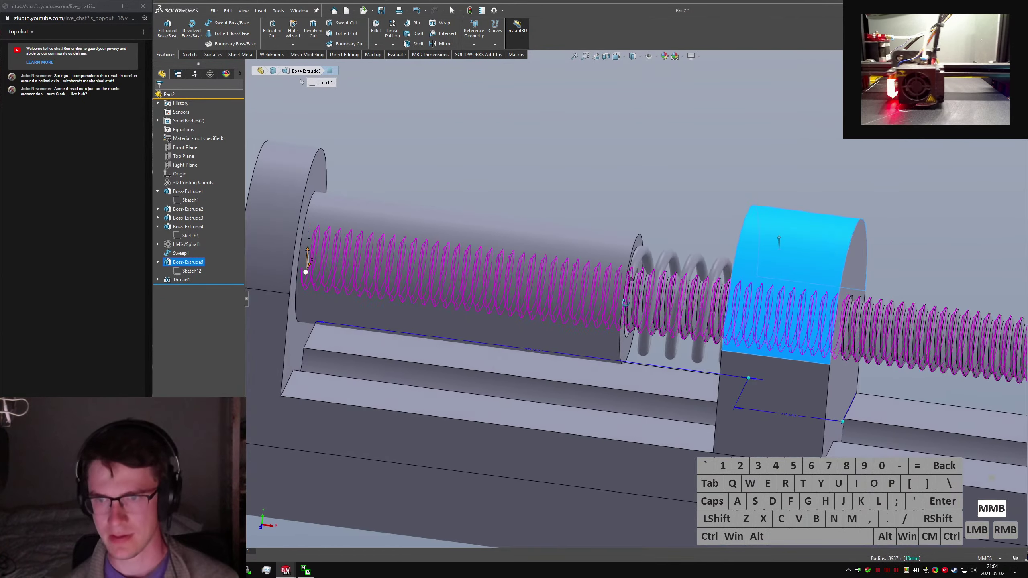
scroll(686, 285, up, 4)
middle_drag(686, 284, 743, 369)
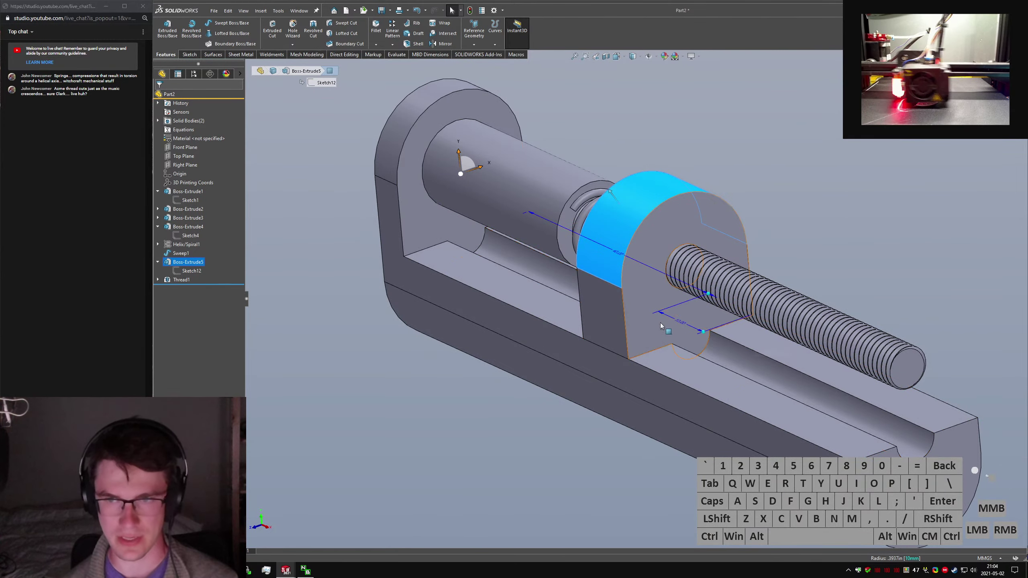
middle_drag(661, 326, 673, 255)
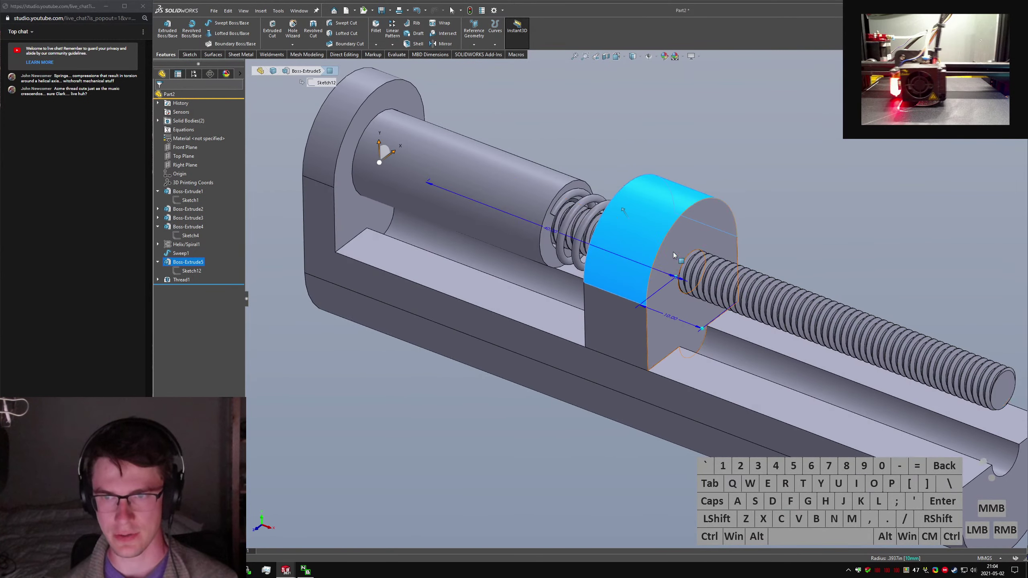
middle_drag(706, 224, 699, 225)
click(699, 225)
click(821, 238)
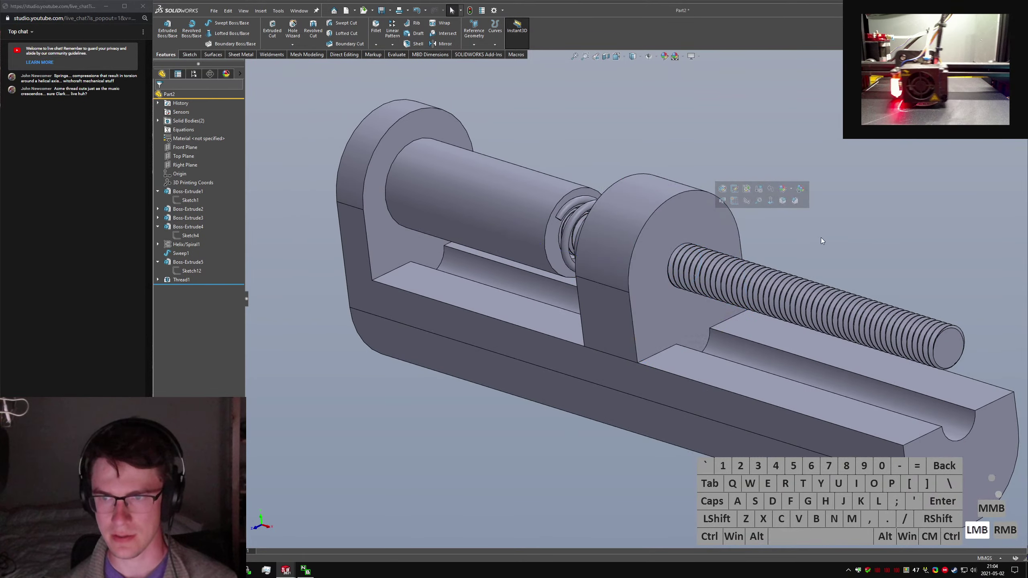
key(s)
key(e)
key(x)
key(t)
key(r)
key(u)
key(Return)
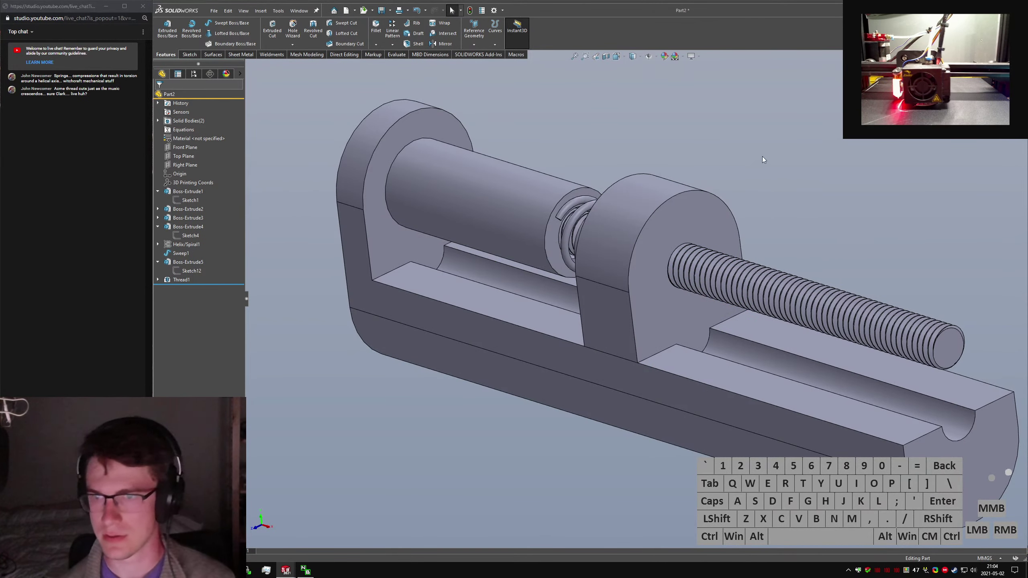
click(770, 157)
key(s)
key(e)
key(x)
key(t)
key(r)
key(u)
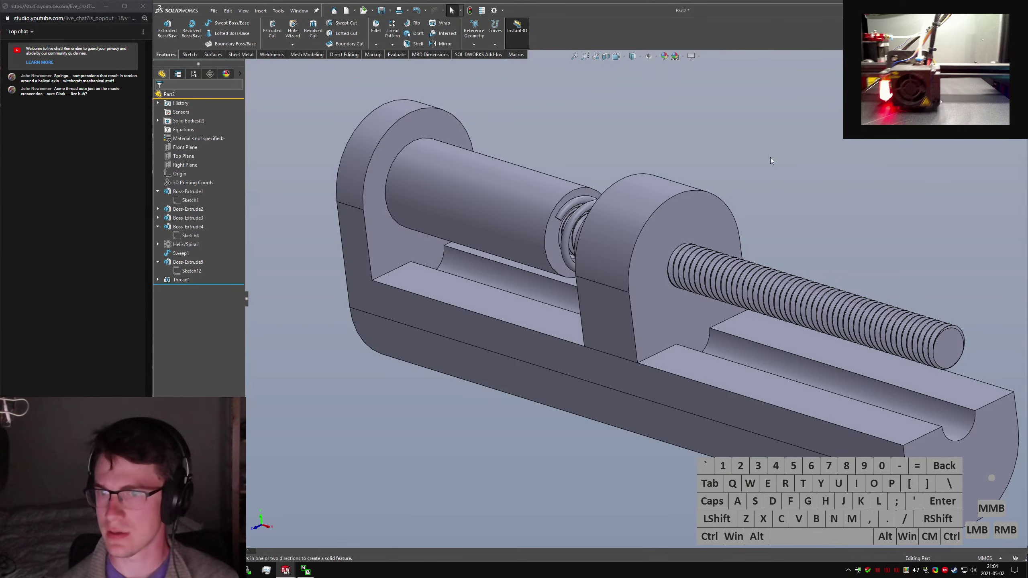
Create a reference plane tangent to the guide block's rounded top face and parallel to the Top Plane.
text(s)
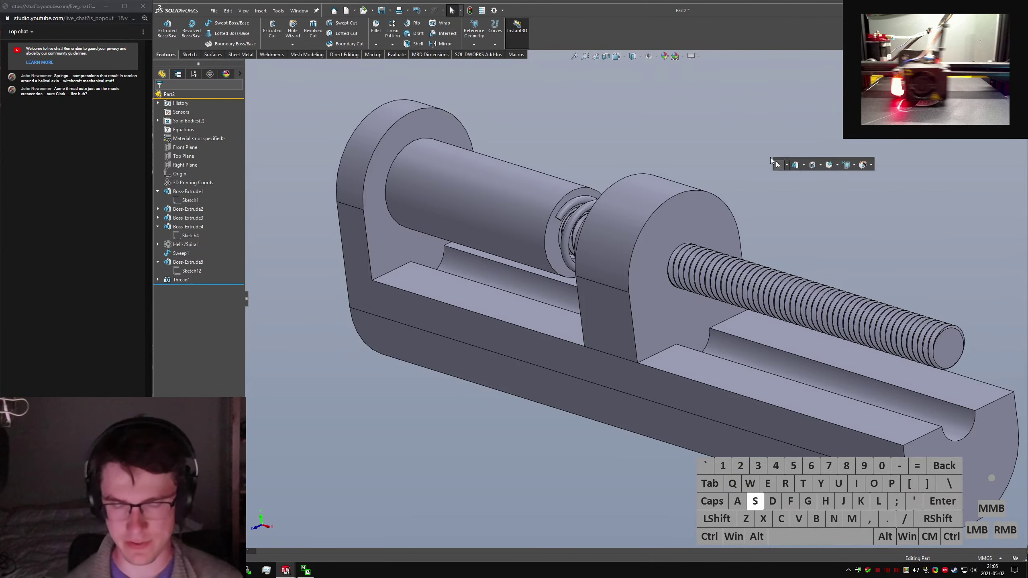
text(plane)
key(Return)
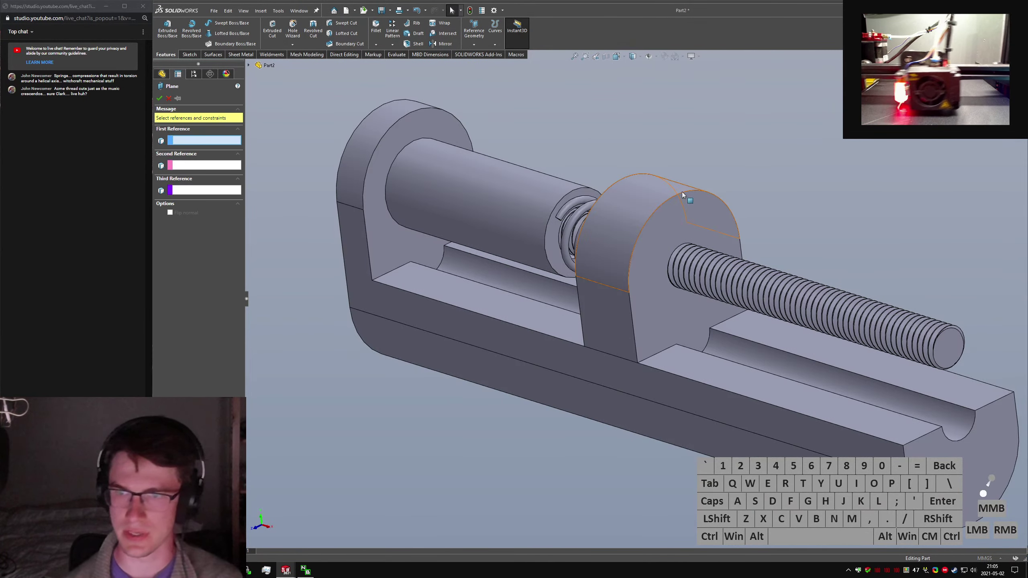
click(638, 191)
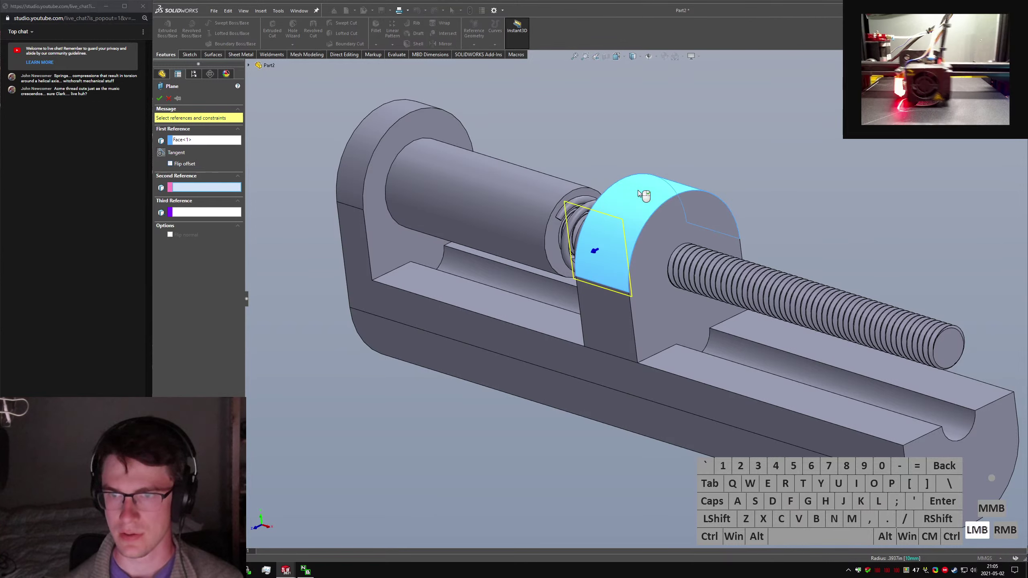
click(249, 65)
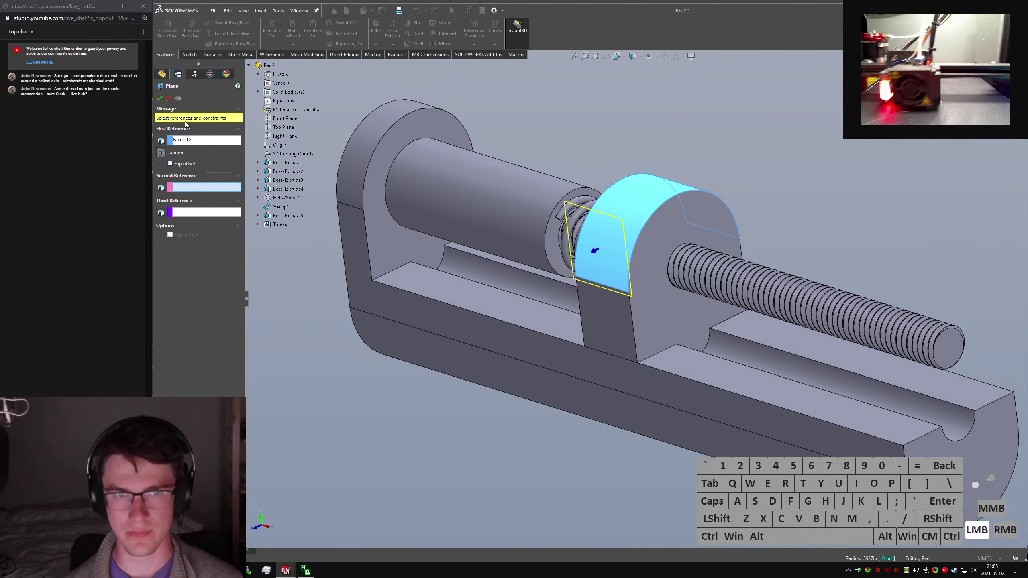
click(283, 126)
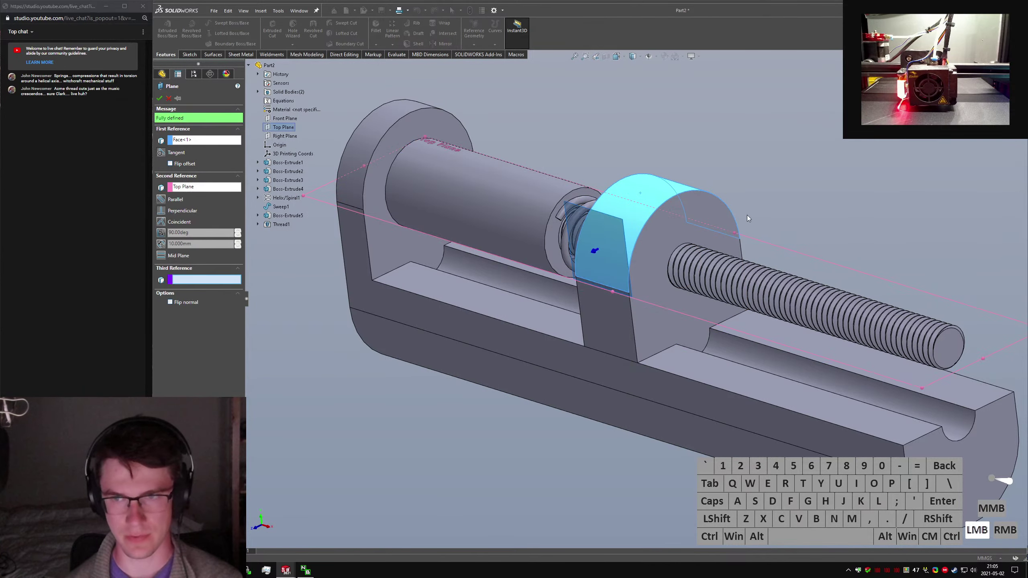
click(161, 199)
click(159, 98)
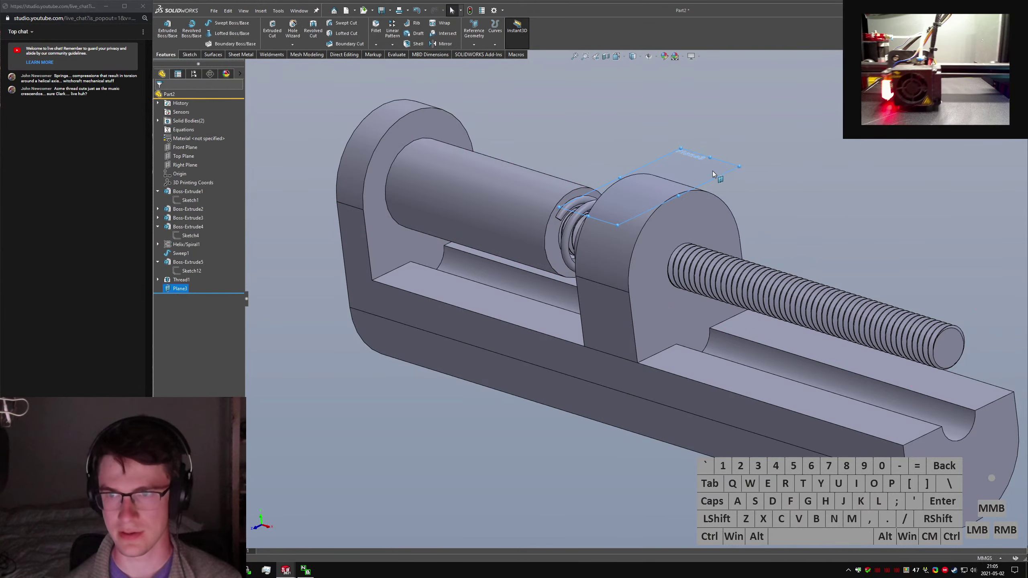
Start a sketch on the tangent plane, seen from above, with the 3 Point Center Rectangle tool.
key(s)
click(720, 178)
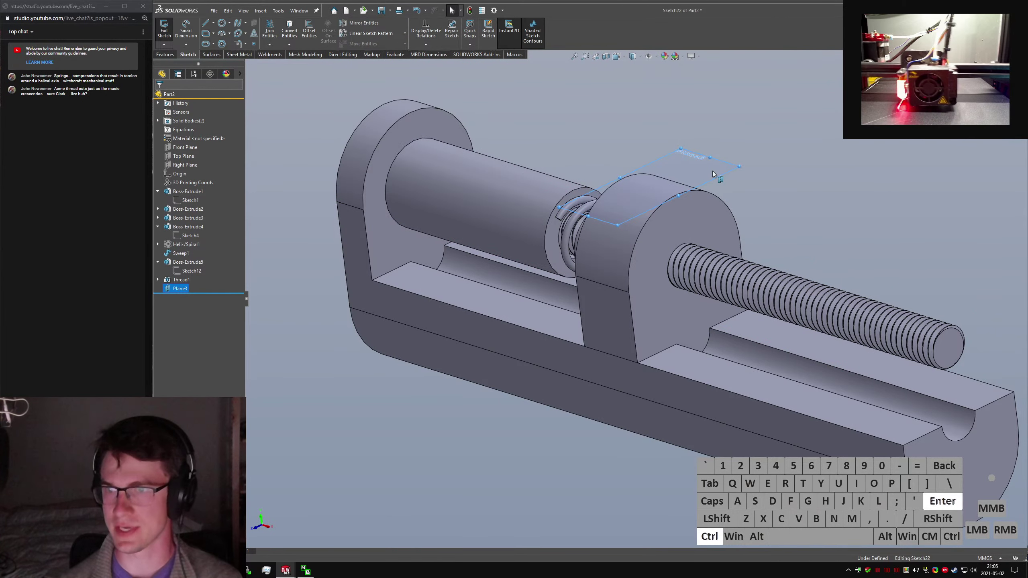
key(ctrl+5)
scroll(651, 315, down, 5)
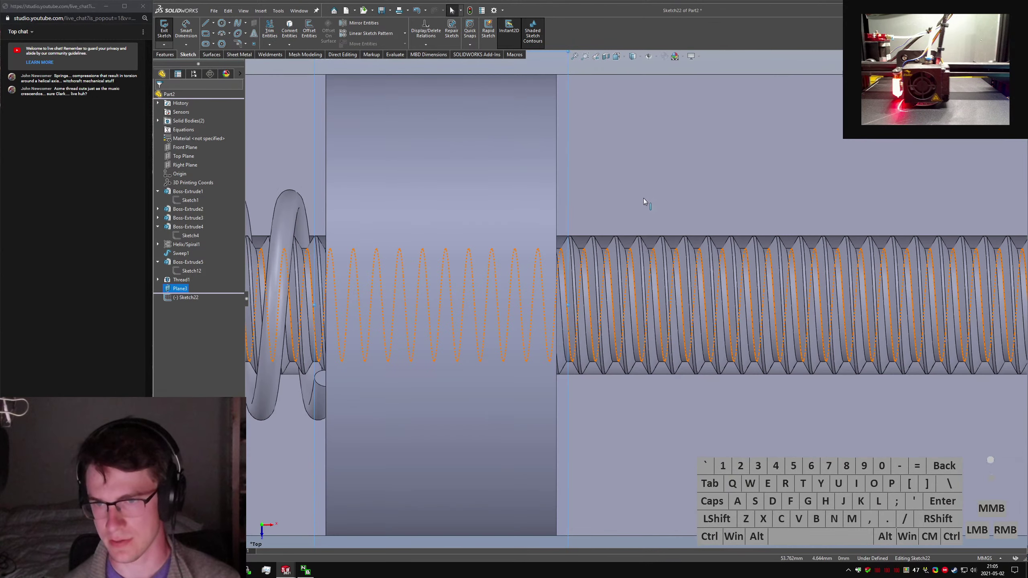
click(214, 34)
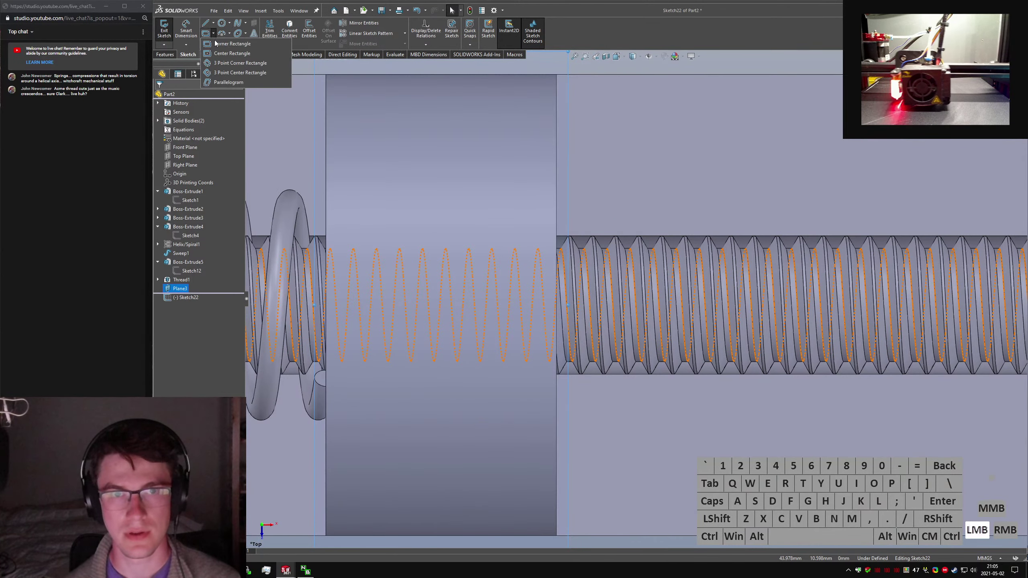
click(226, 73)
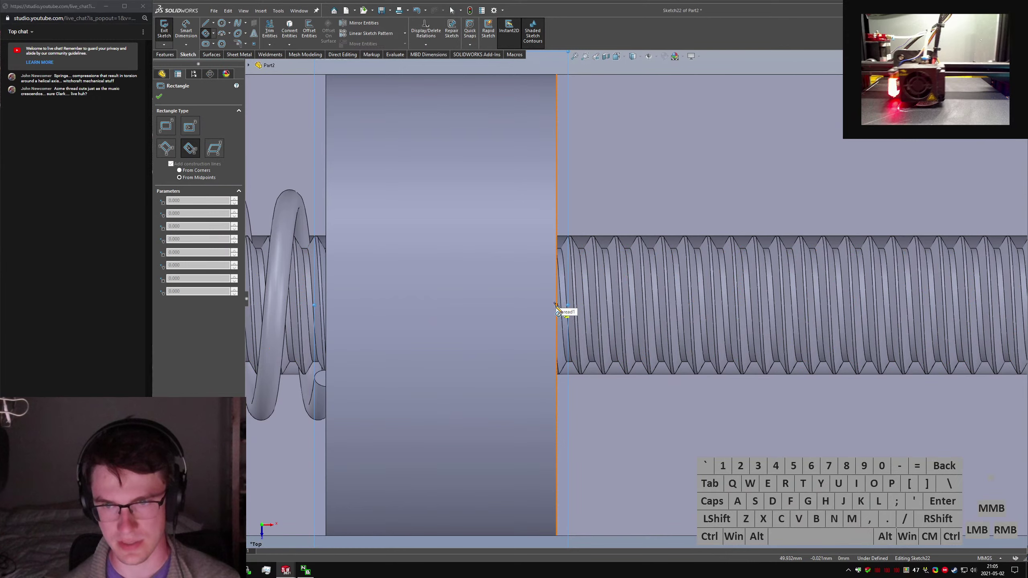
click(556, 304)
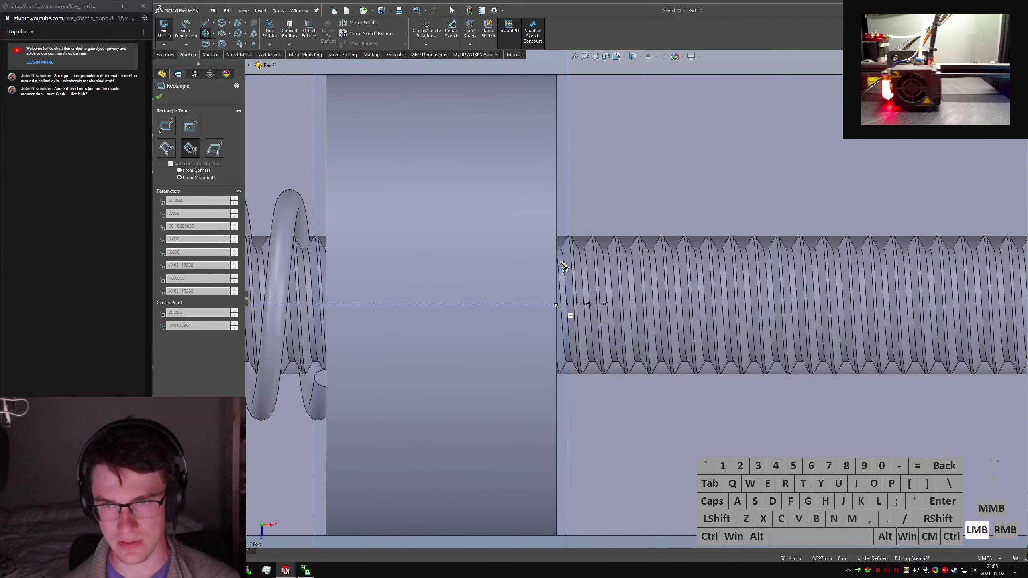
click(556, 228)
key(Escape)
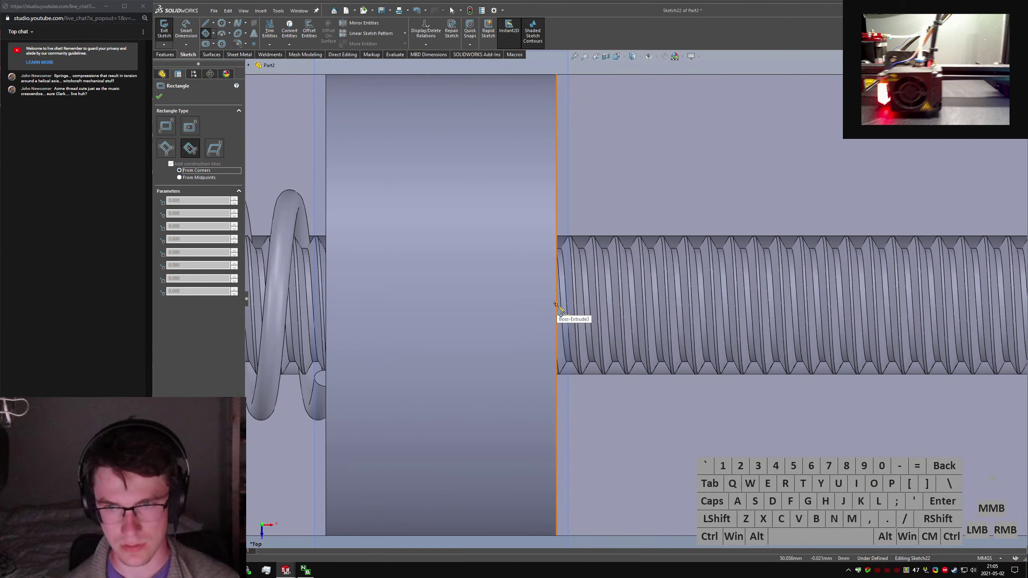
click(562, 313)
click(558, 211)
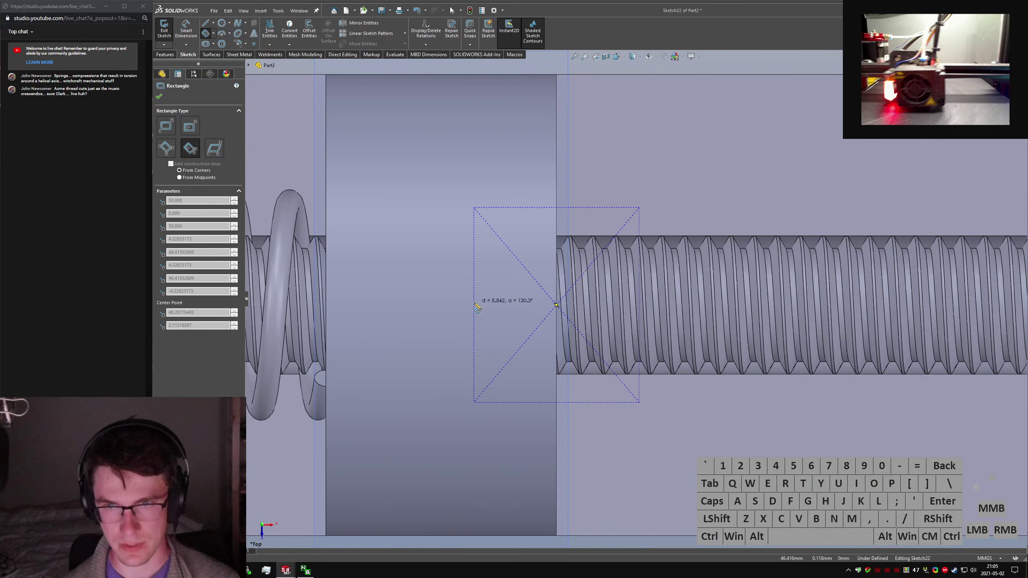
key(Escape)
Sketch a diamond-oriented rectangle with sides about 6.8 mm, centred on the guide block's upper edge on the free-end side of the pin.
click(206, 33)
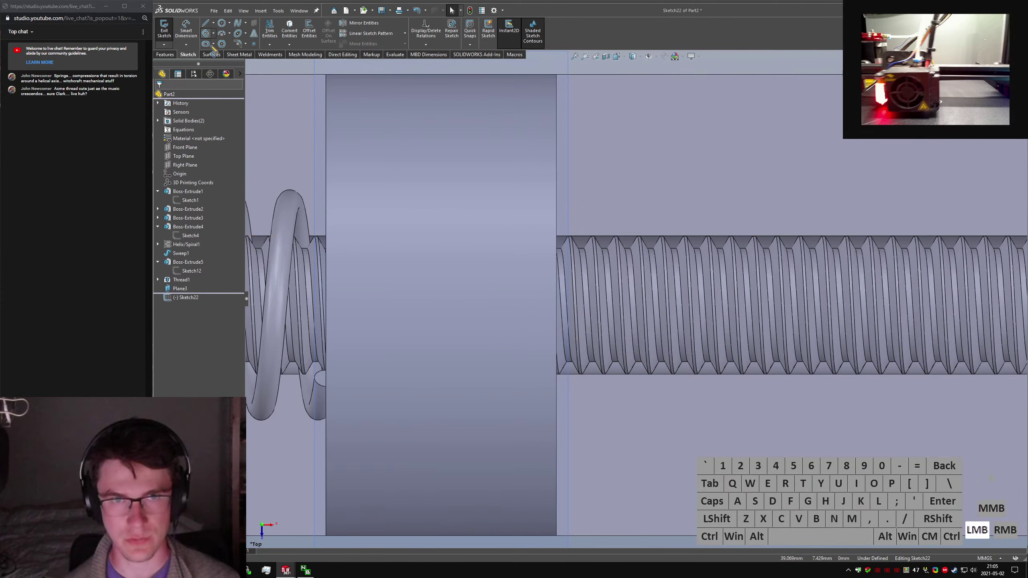
click(557, 305)
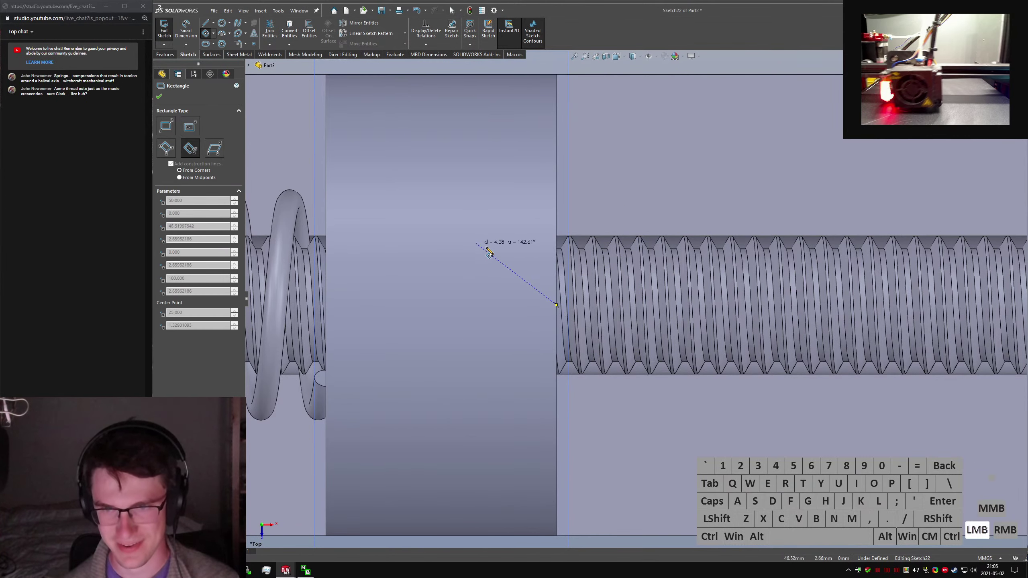
click(504, 246)
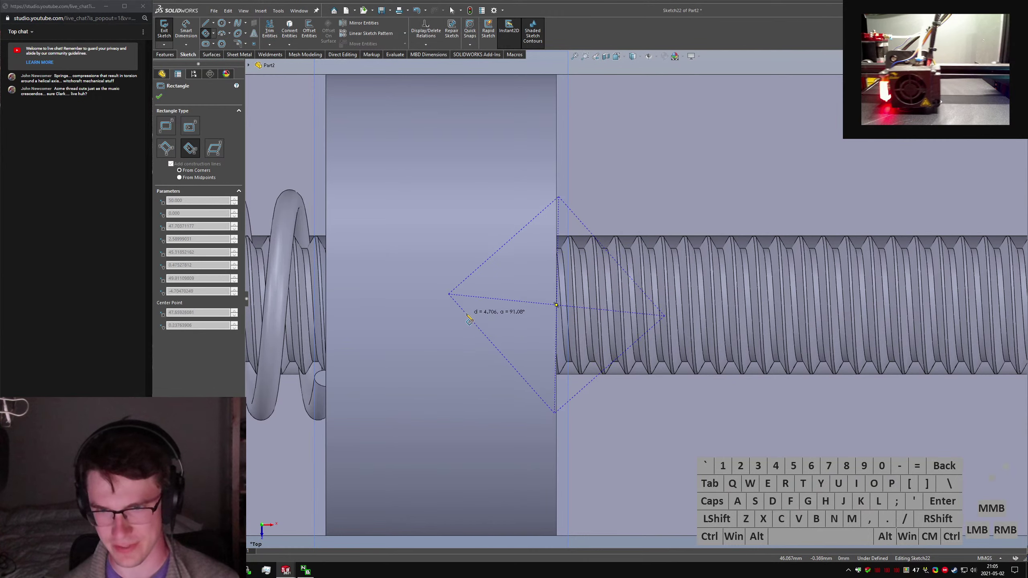
click(465, 318)
key(Escape)
Make the rectangle's diagonal construction line collinear with the guide block's face on the pin's free-end side.
click(560, 204)
middle_drag(512, 239, 643, 177)
ctrl+click(643, 177)
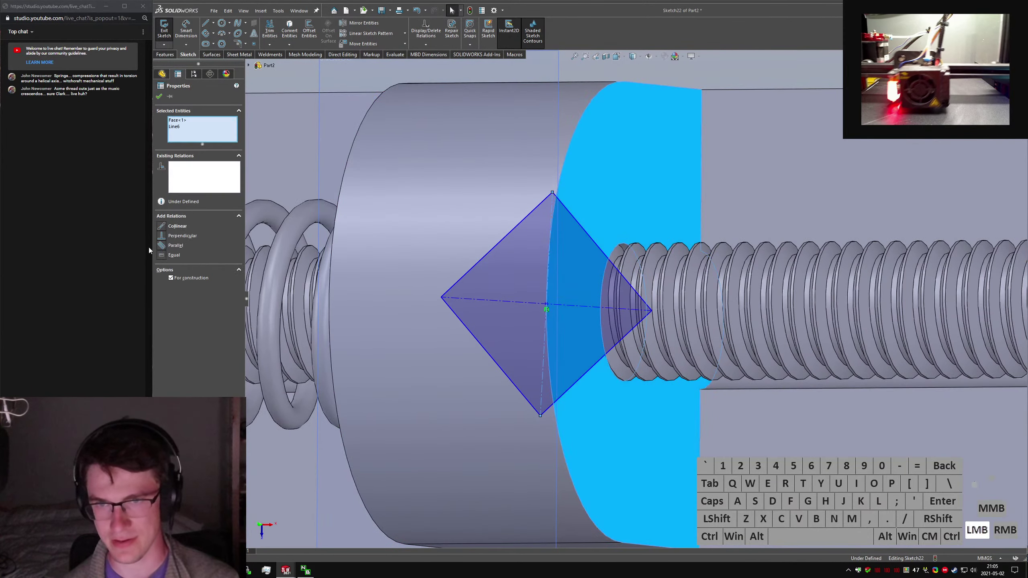
click(158, 228)
scroll(506, 195, up, 2)
click(712, 135)
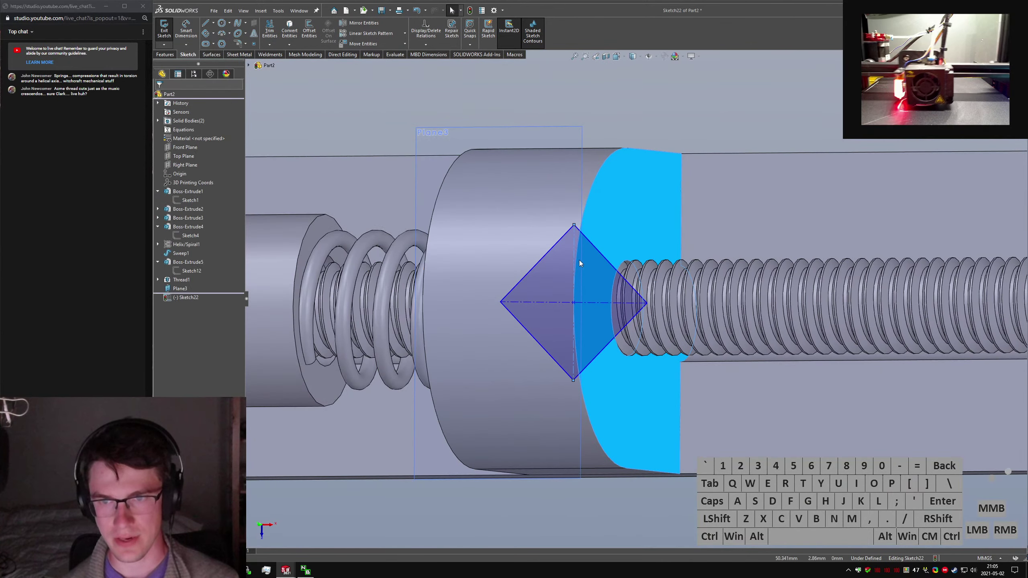
Dimension the upper slanted side of the rectangle to 3 mm.
right_drag(465, 219, 462, 180)
click(535, 271)
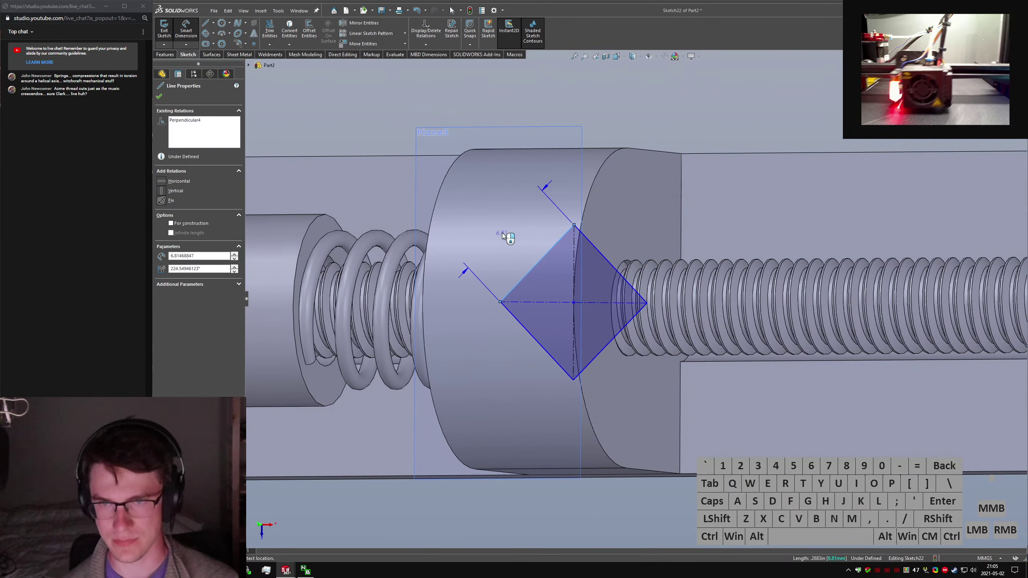
click(502, 233)
text(3)
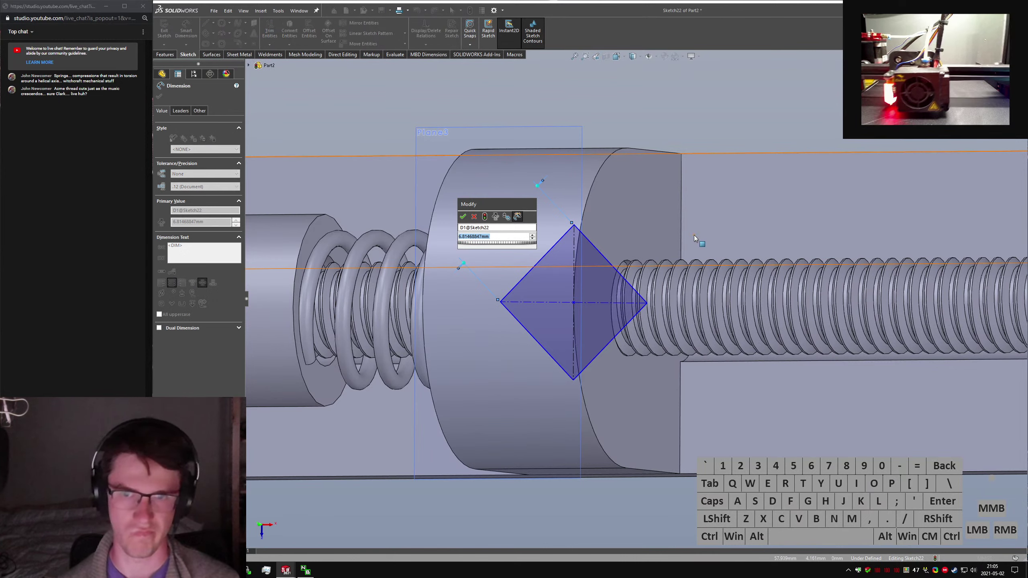
key(Return)
key(Escape)
Constrain the rectangle's centre point to the midpoint of the guide block's curved edge.
click(574, 259)
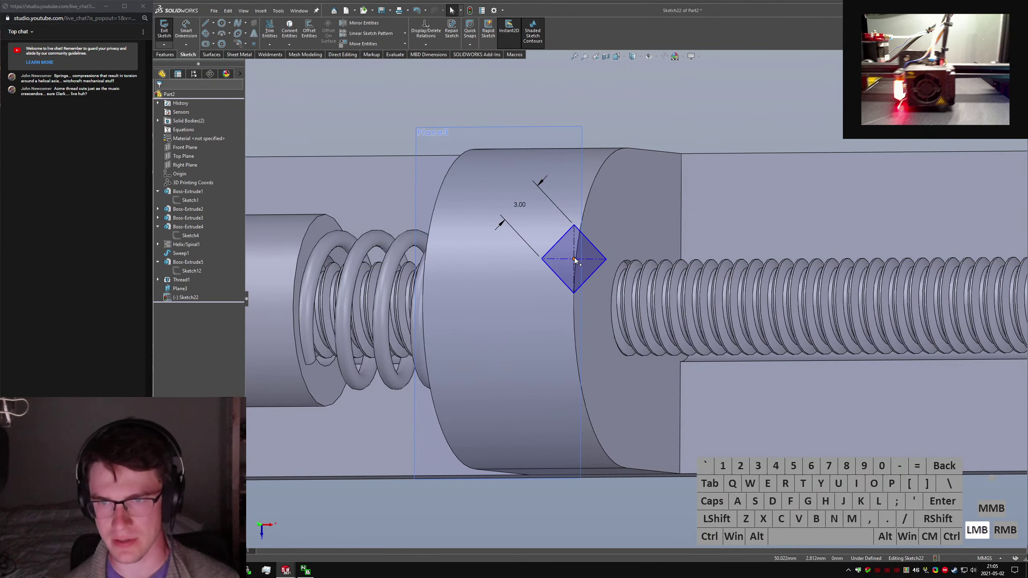
ctrl+click(585, 210)
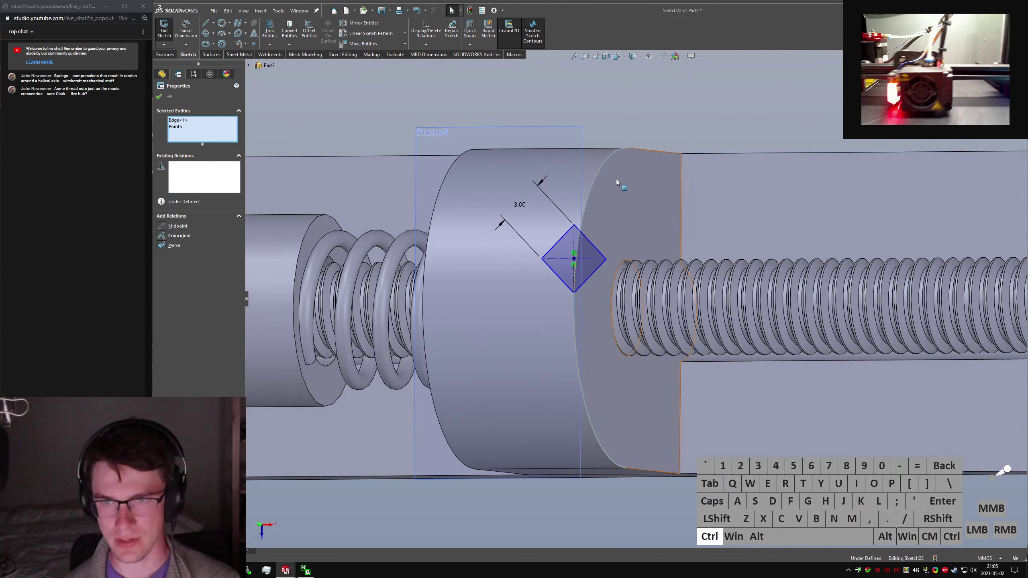
click(162, 229)
key(Escape)
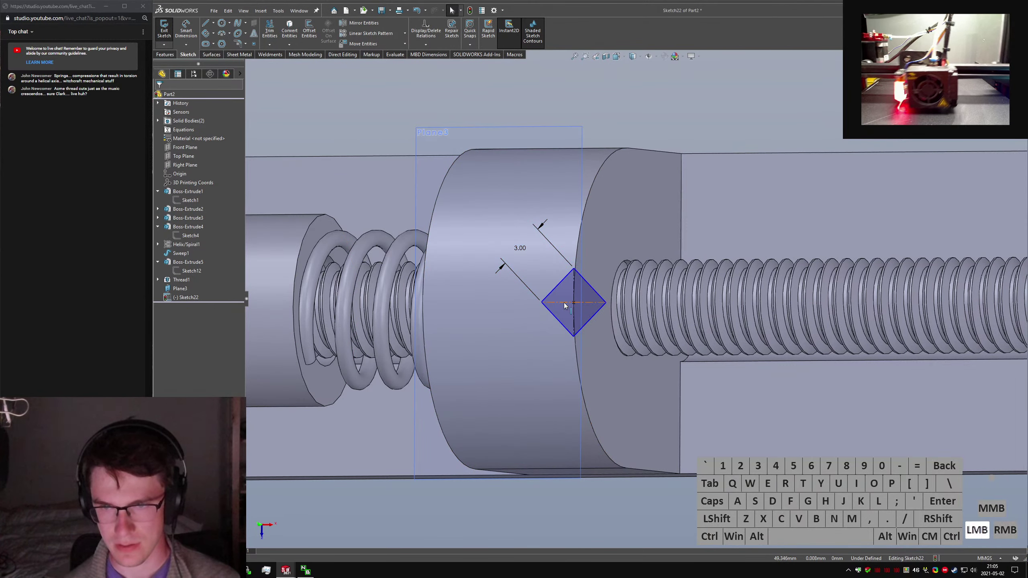
Make the rectangle's four sides equal to form a fully defined square.
click(564, 302)
key(Escape)
click(557, 306)
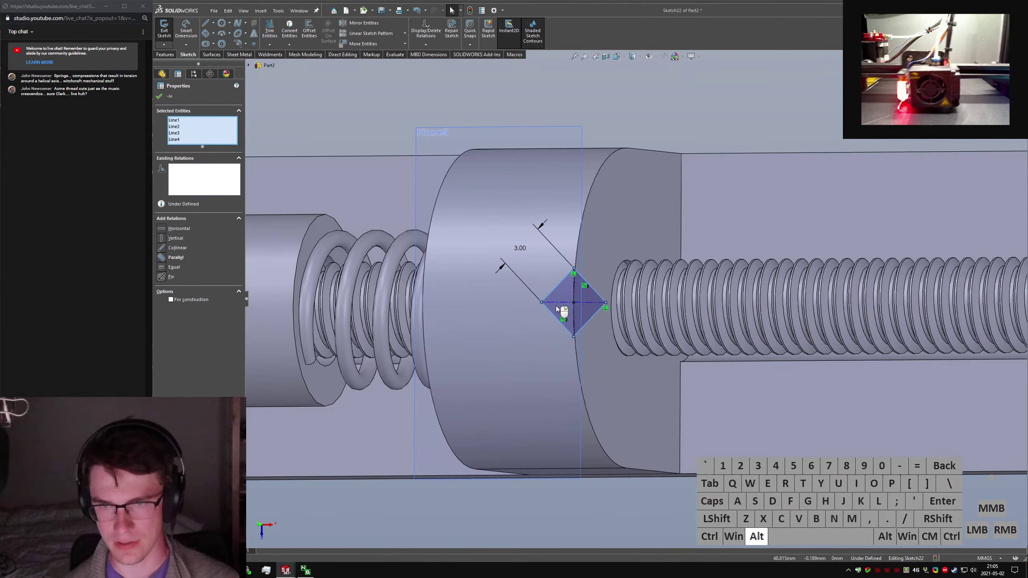
key(alt+q)
Hide the tangent reference plane.
click(587, 138)
right_click(569, 135)
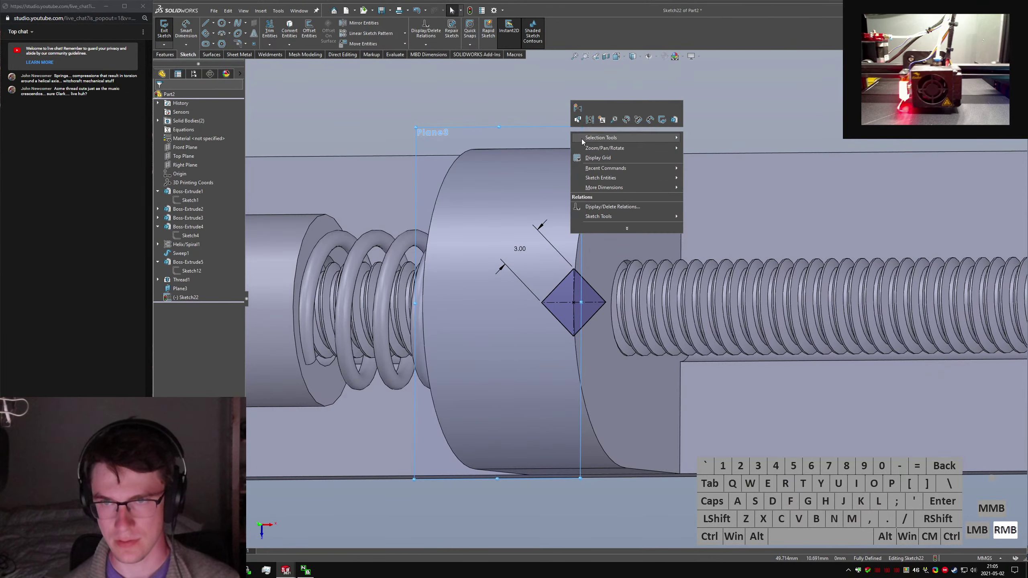
click(601, 117)
right_click(182, 287)
click(198, 272)
click(623, 141)
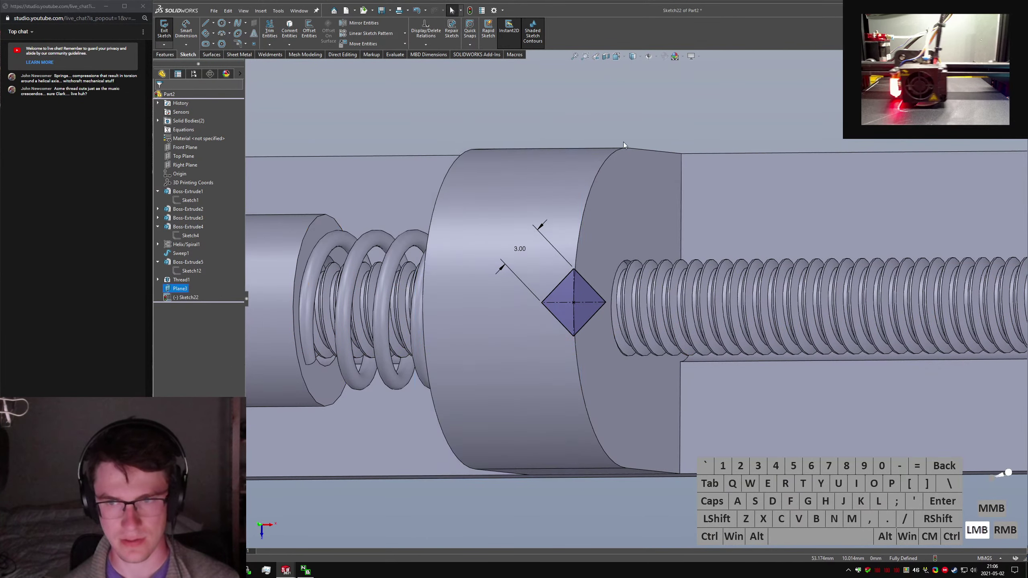
Close the square's sketch and set up a boss extrude from the guide block's rounded face with the end condition Up To Surface.
click(564, 302)
scroll(564, 303, down, 4)
mouse_move(575, 303)
middle_down()
mouse_move(602, 288)
mouse_move(150, 152)
middle_up()
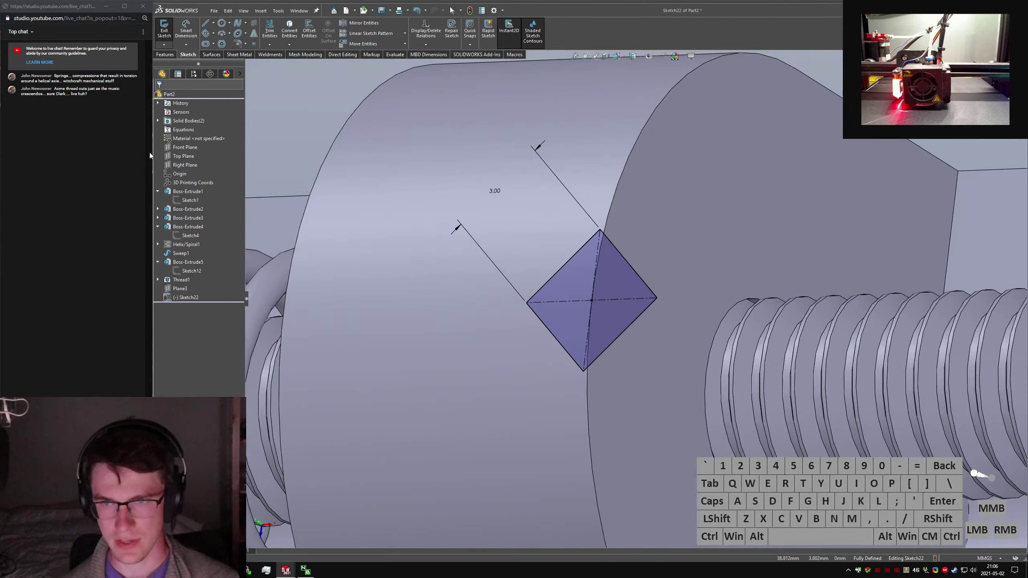
click(164, 29)
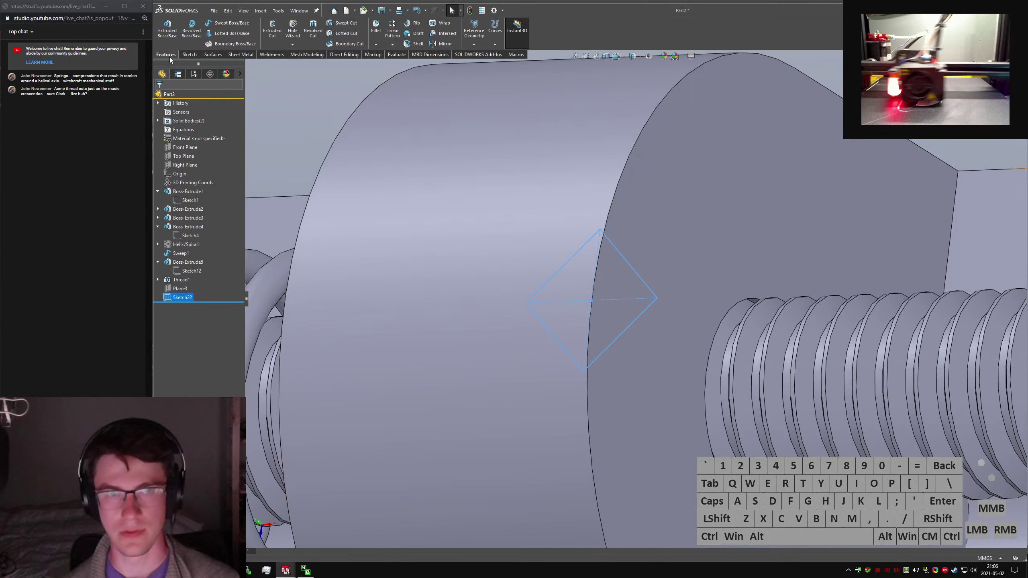
click(171, 35)
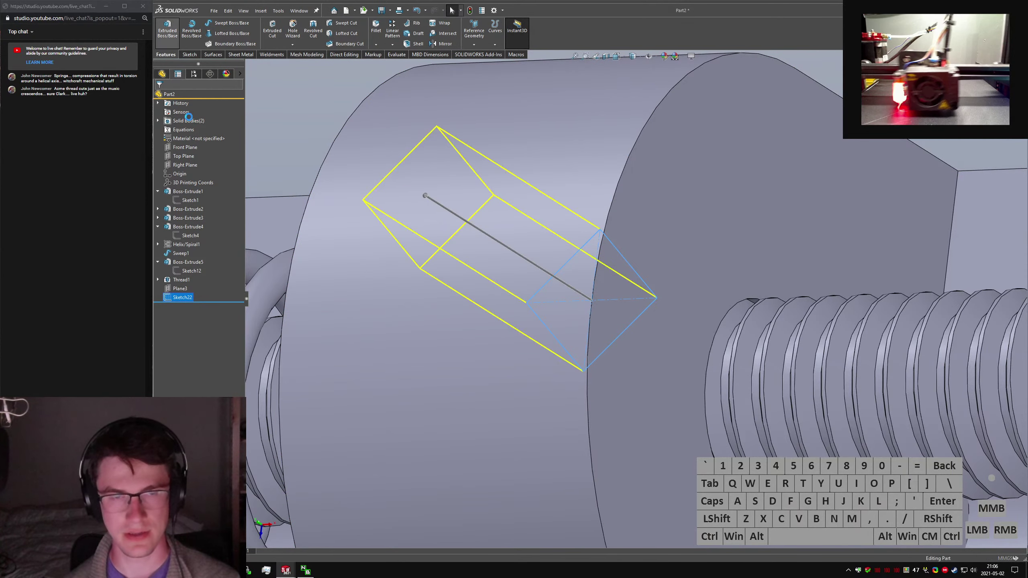
click(577, 162)
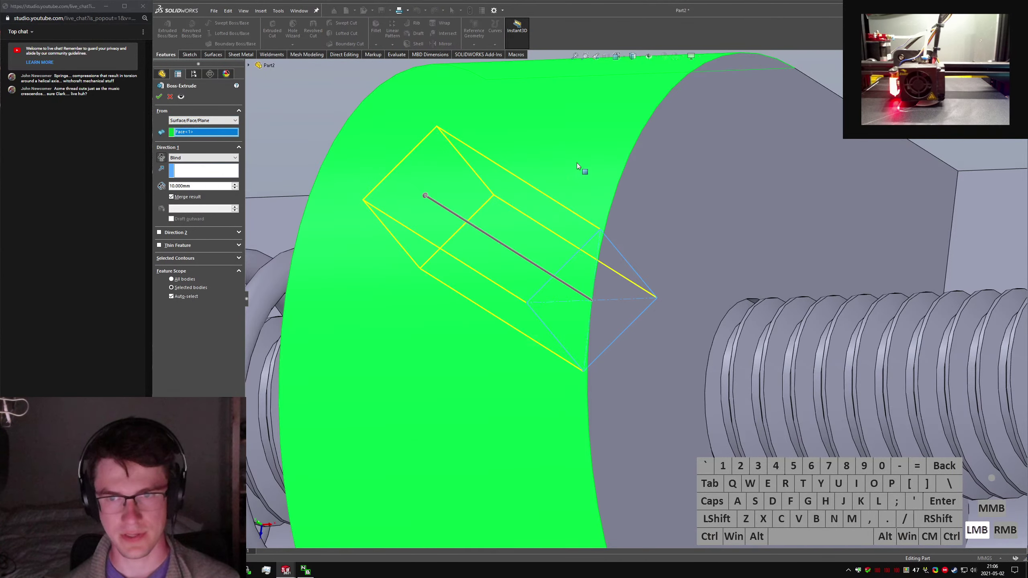
click(174, 157)
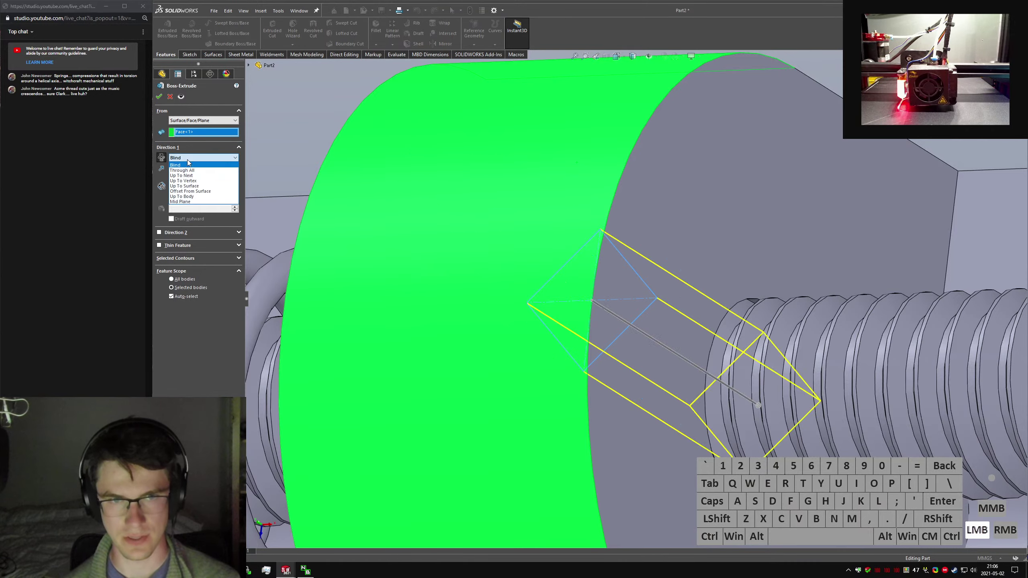
click(201, 189)
Choose the threaded pin's cylindrical end face as the surface that ends the key's extrusion.
middle_drag(631, 259, 620, 163)
scroll(626, 332, down, 6)
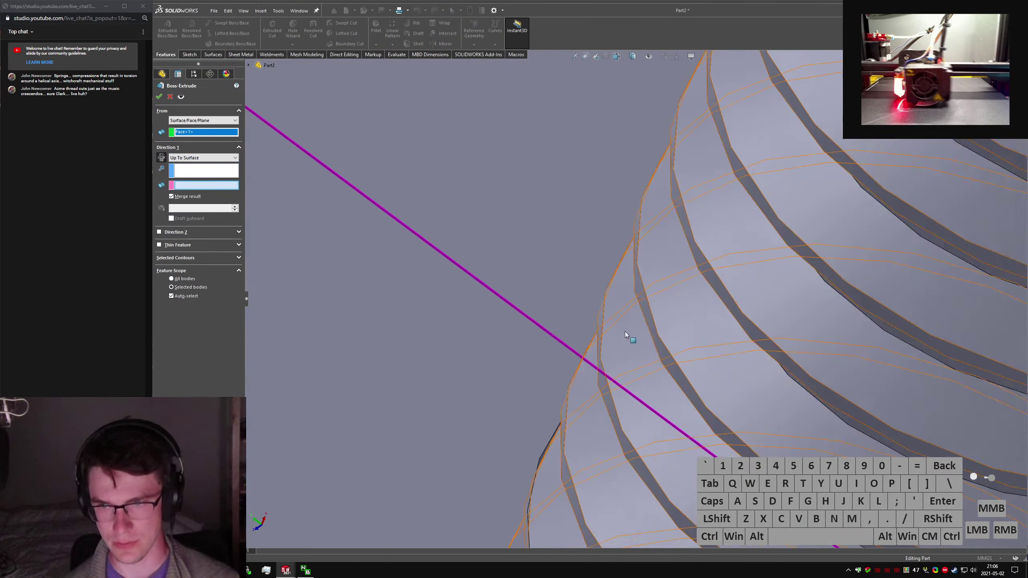
middle_drag(628, 337, 522, 389)
click(609, 411)
scroll(595, 397, up, 6)
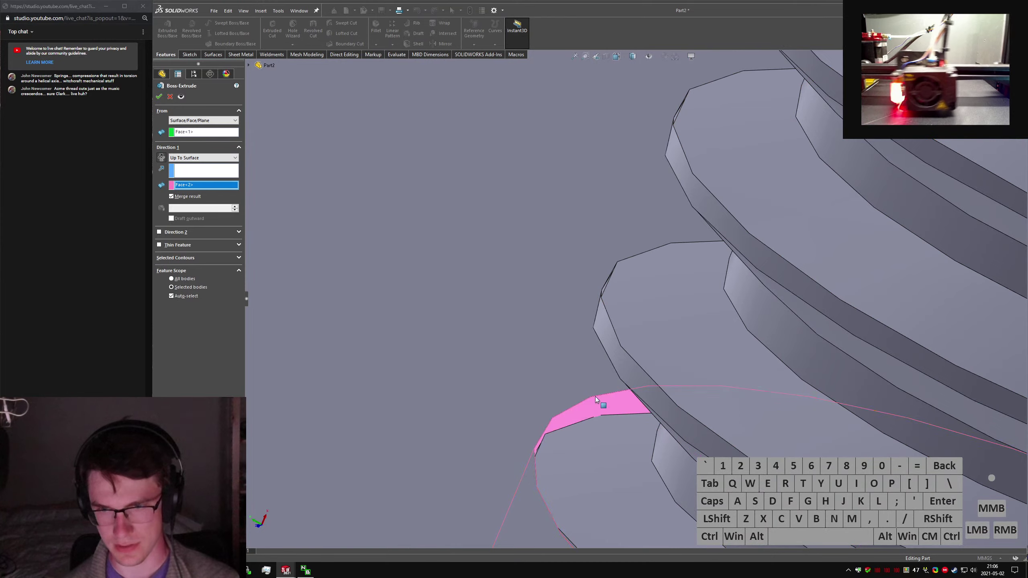
scroll(482, 308, down, 3)
scroll(486, 308, up, 5)
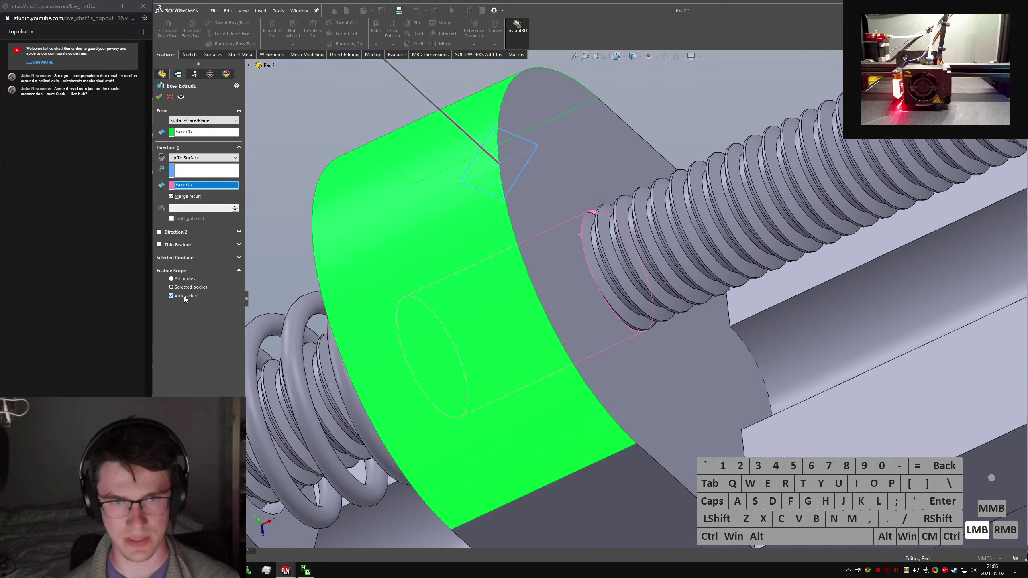
Limit the extrusion's feature scope to the guide block body and try to complete the extrusion.
click(171, 296)
click(486, 243)
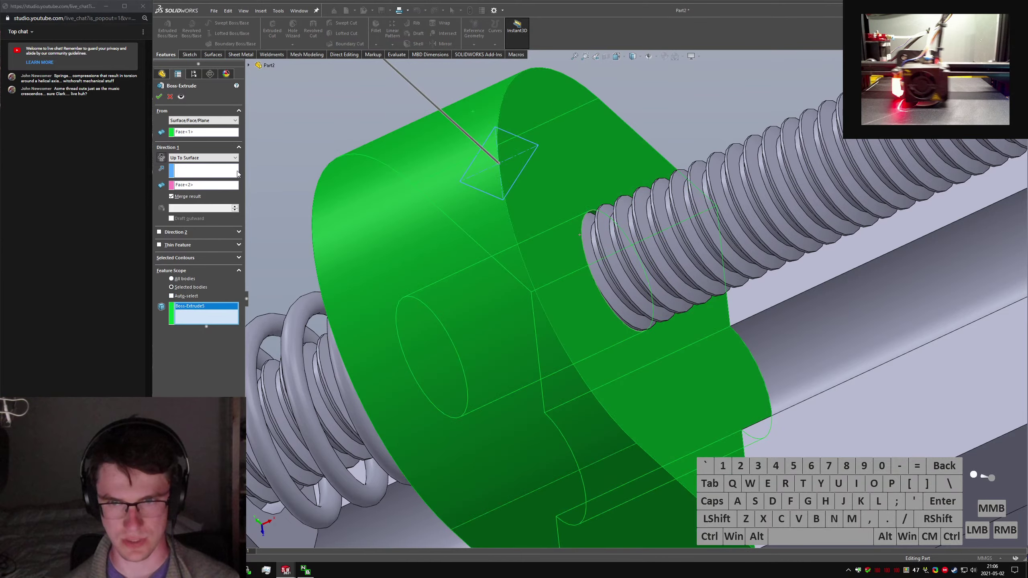
click(158, 97)
scroll(500, 199, up, 3)
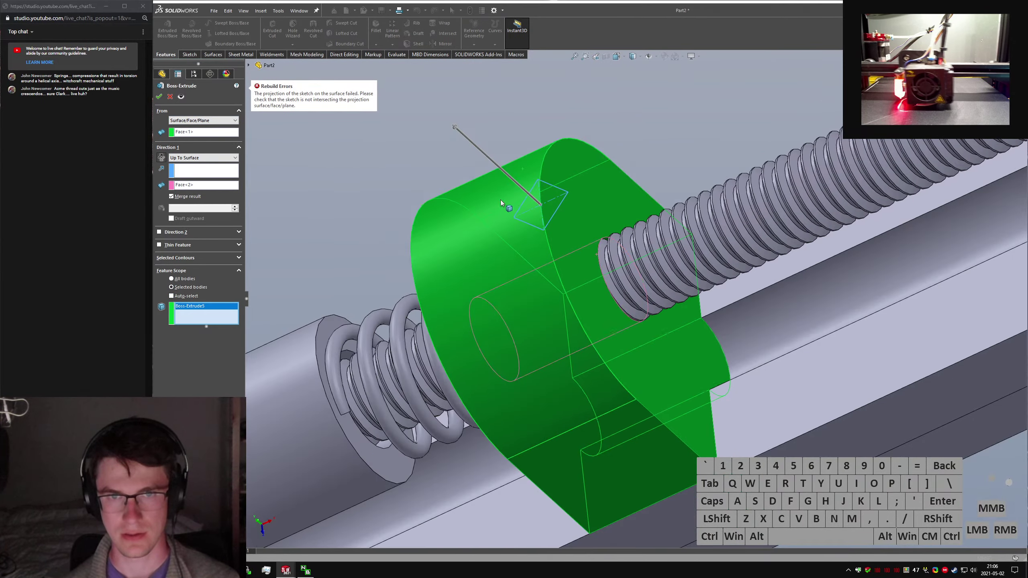
Reverse the key's extrusion direction toward the threaded pin and try to complete the extrusion again.
middle_drag(502, 201, 482, 231)
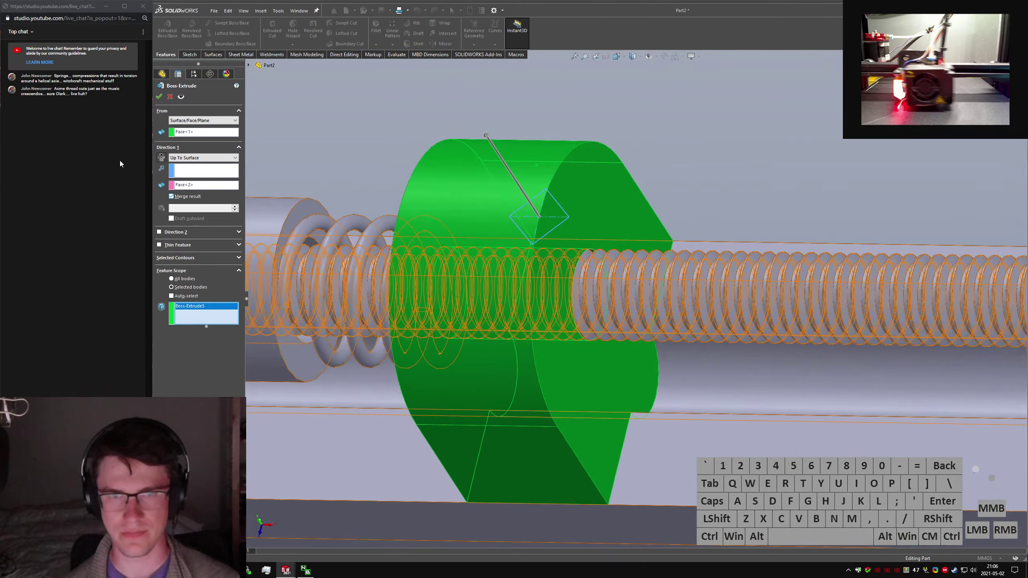
click(162, 158)
middle_drag(269, 229, 240, 206)
click(192, 186)
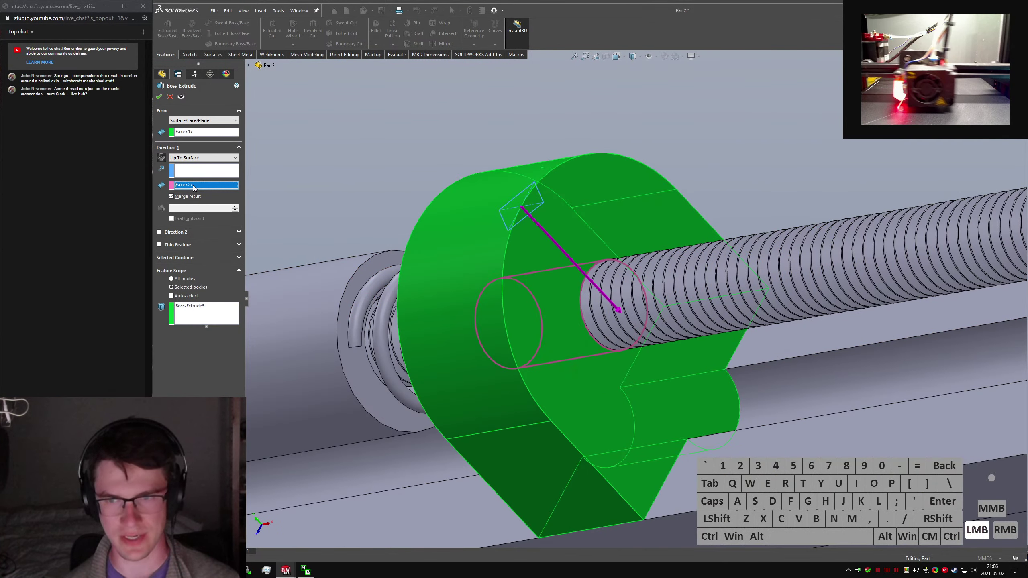
click(162, 98)
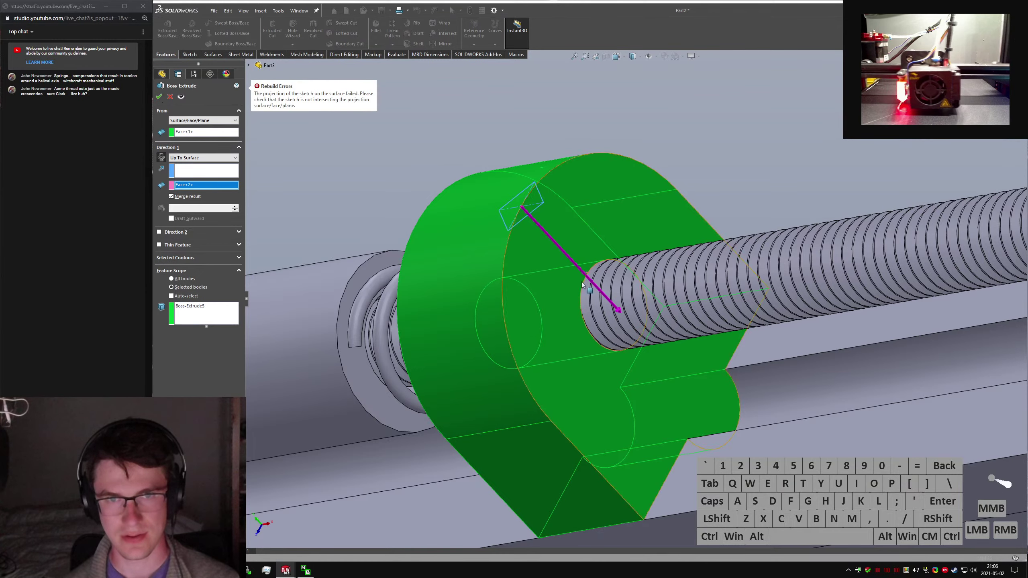
Try to complete the key's extrusion with the pin's helical thread crest face as the end surface.
scroll(582, 284, down, 5)
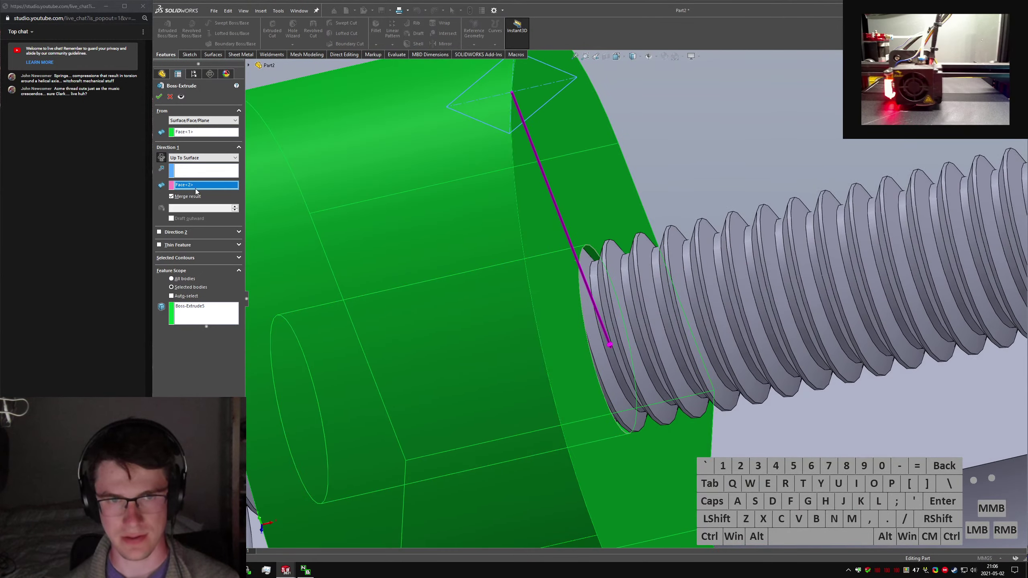
scroll(602, 258, down, 5)
click(666, 235)
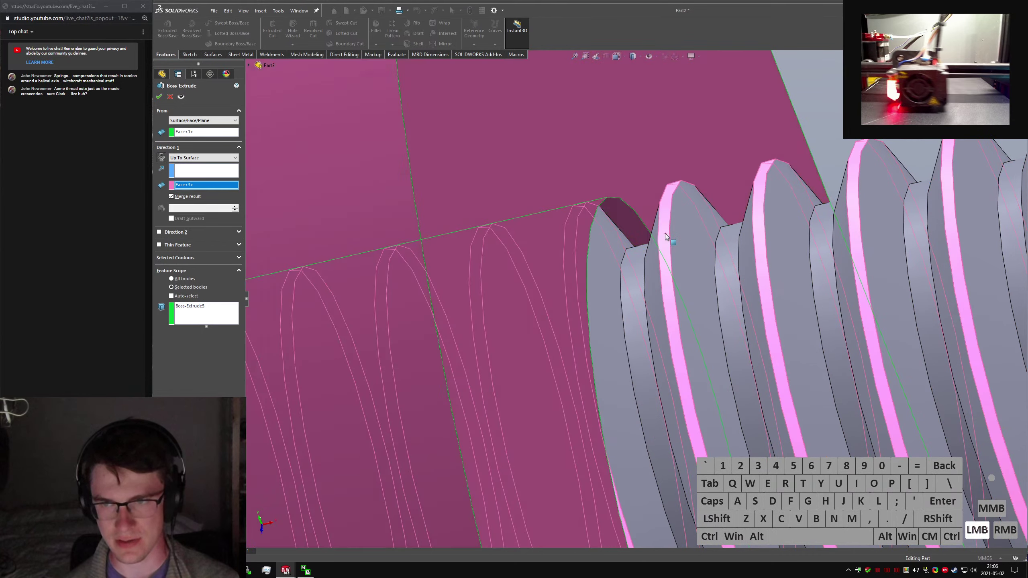
click(158, 97)
scroll(446, 262, up, 8)
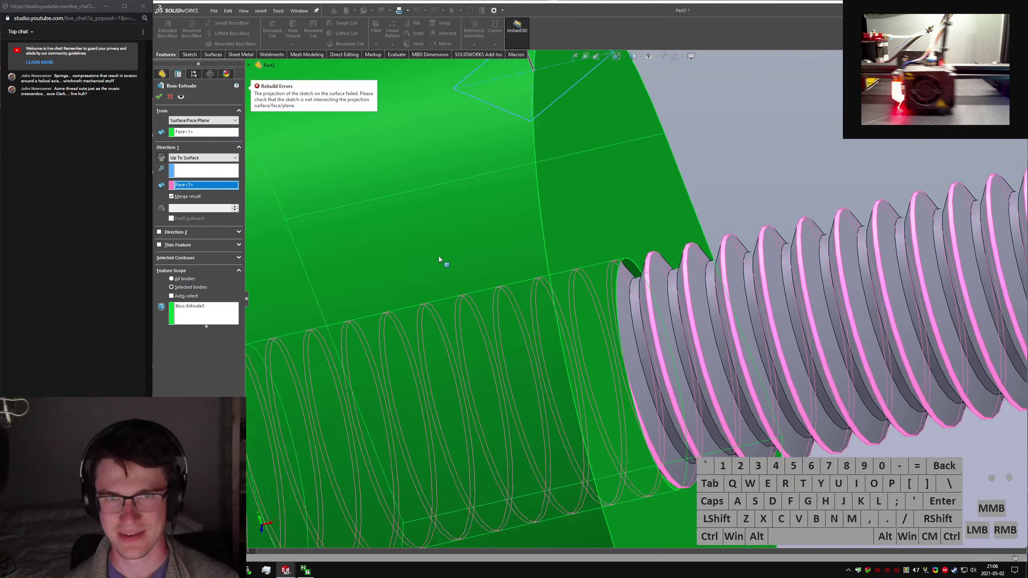
Extrude the square key from its sketch plane up to the threaded pin's cylindrical end face.
middle_drag(485, 218, 309, 178)
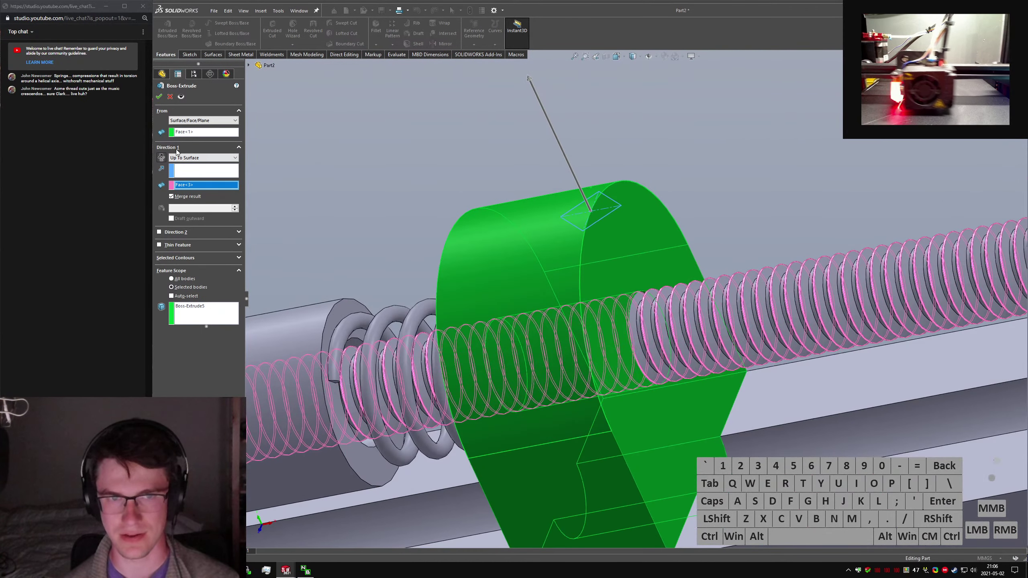
click(191, 120)
click(188, 127)
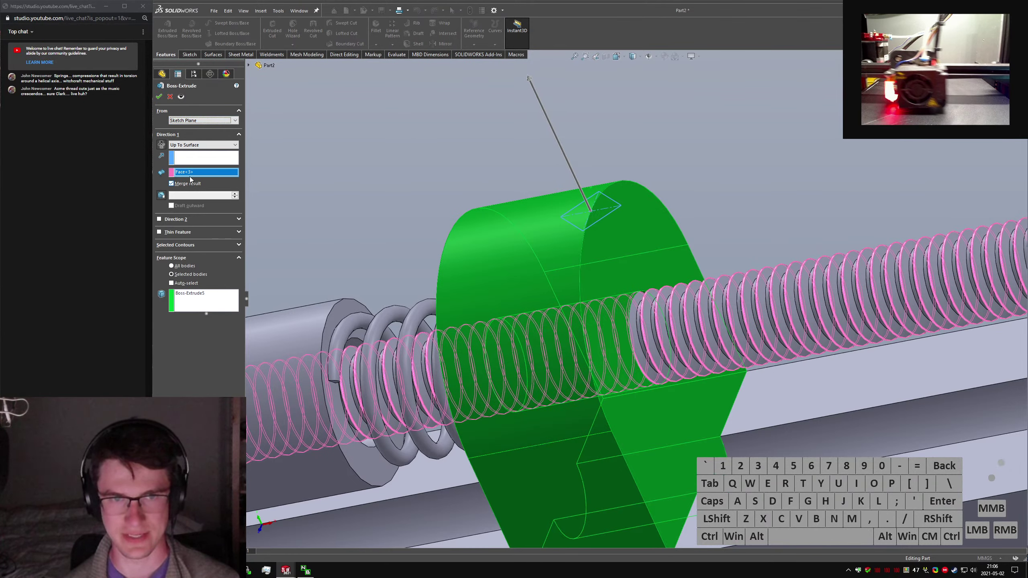
click(190, 146)
click(188, 172)
middle_drag(631, 307, 644, 280)
scroll(684, 288, down, 10)
click(694, 286)
scroll(692, 291, up, 9)
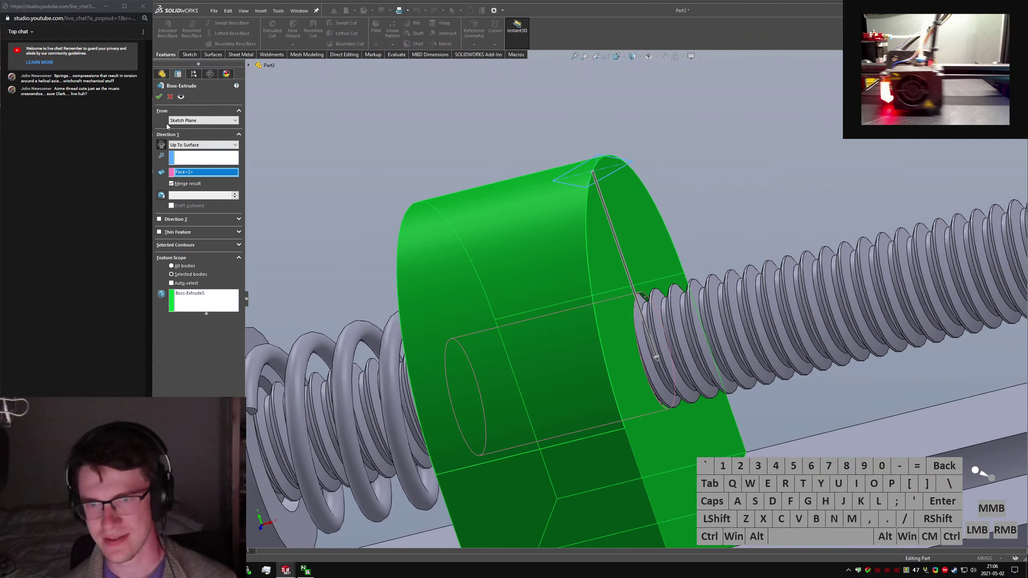
click(159, 96)
Remove the key's three faces protruding beyond the guide block's rounded face using Delete Face with Delete and Patch.
middle_drag(600, 232, 599, 291)
scroll(599, 291, up, 10)
scroll(661, 267, down, 12)
click(651, 253)
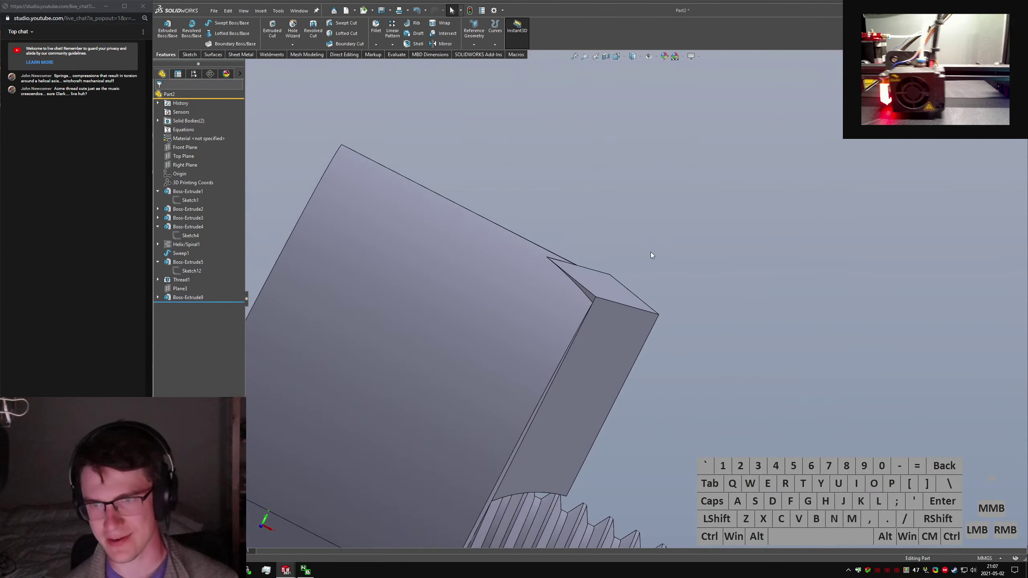
text(sdelete)
key(Return)
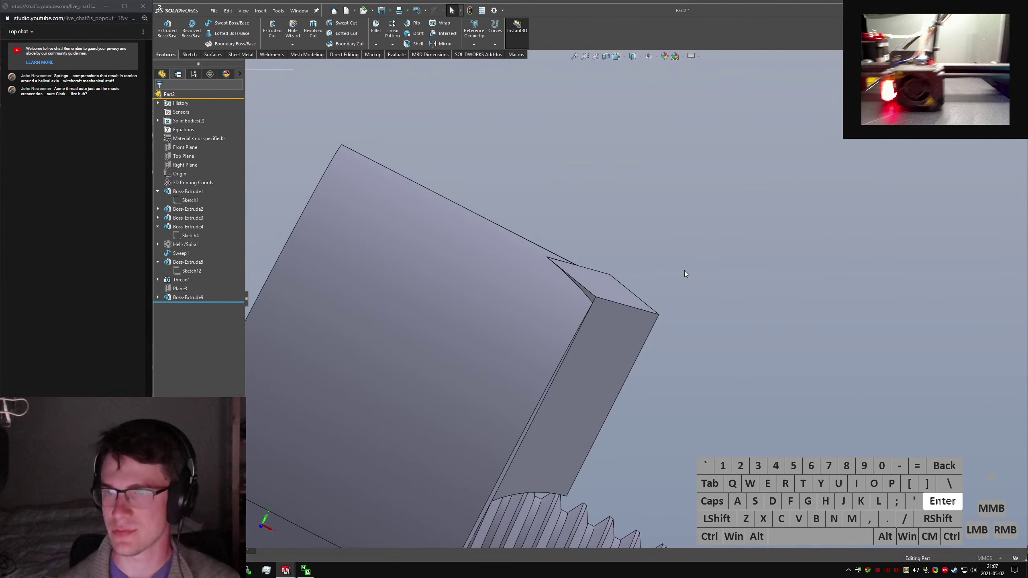
scroll(527, 300, down, 3)
click(640, 296)
middle_drag(590, 236, 595, 281)
click(465, 213)
click(192, 194)
click(158, 100)
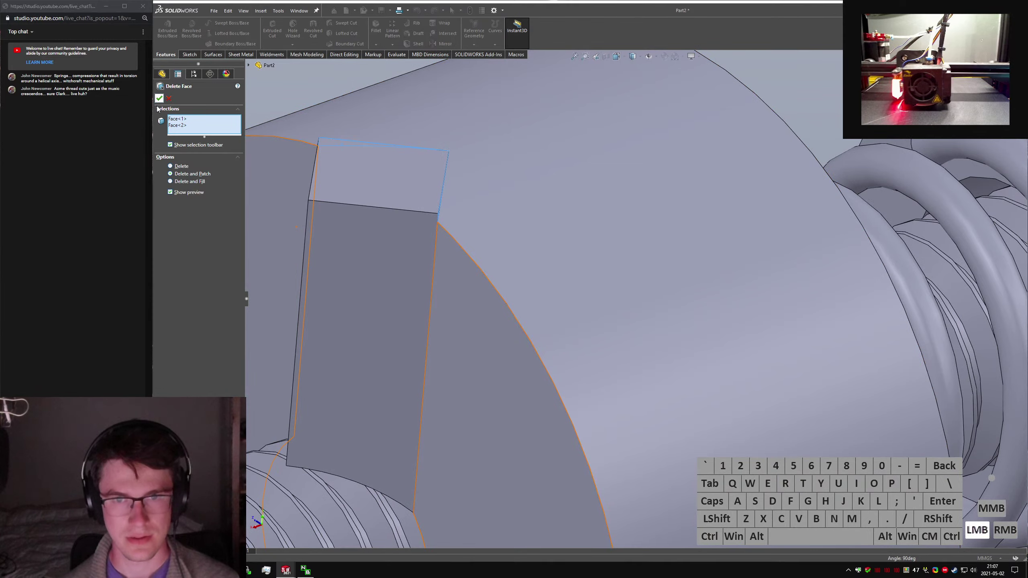
click(387, 180)
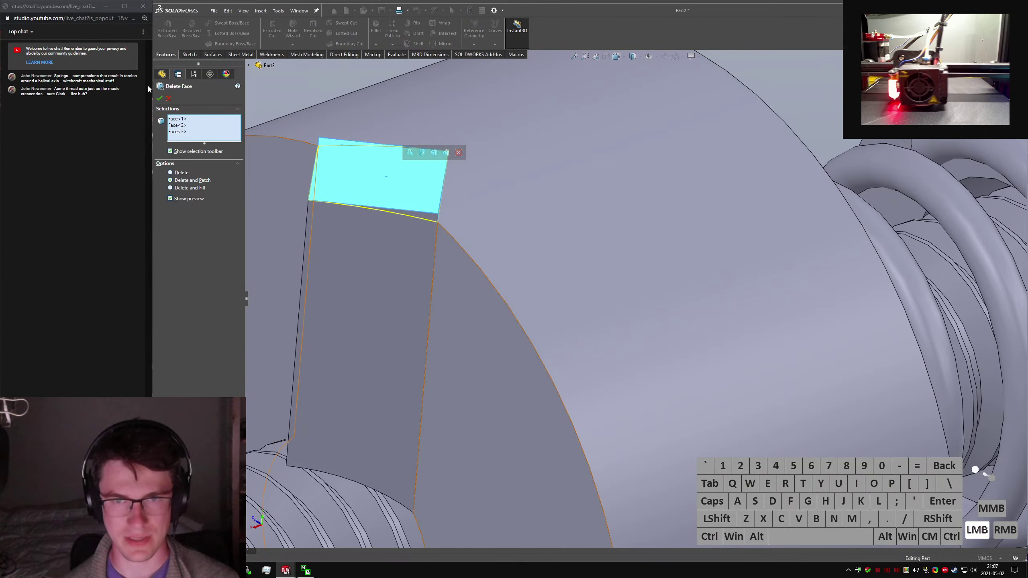
click(159, 99)
Examine the notch and key faces on the guide block and their fit with the threaded pin from several angles.
middle_drag(383, 205, 633, 230)
scroll(548, 299, up, 3)
middle_drag(569, 304, 645, 343)
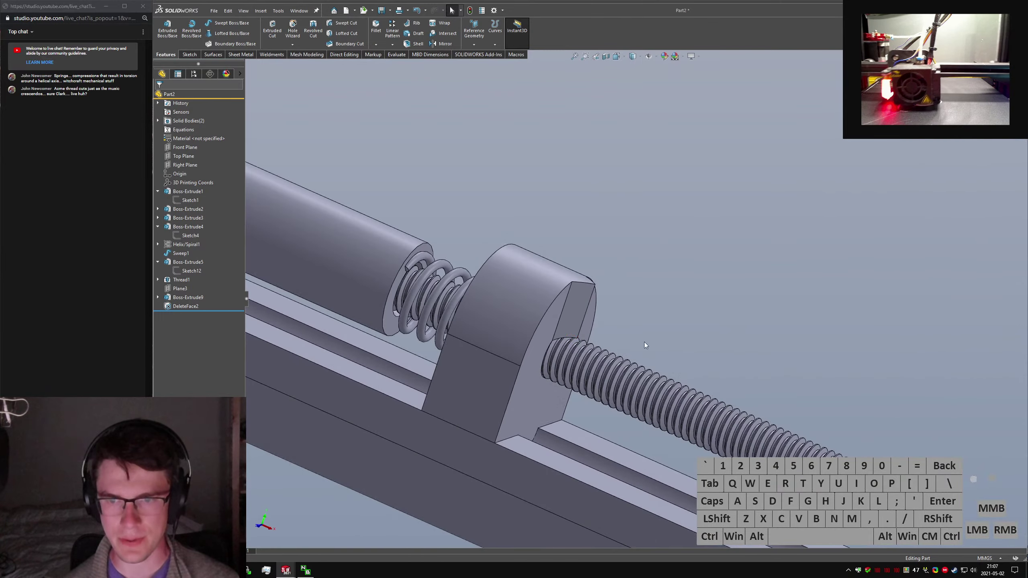
scroll(564, 301, up, 3)
middle_drag(578, 308, 585, 304)
scroll(587, 305, down, 6)
scroll(590, 304, up, 5)
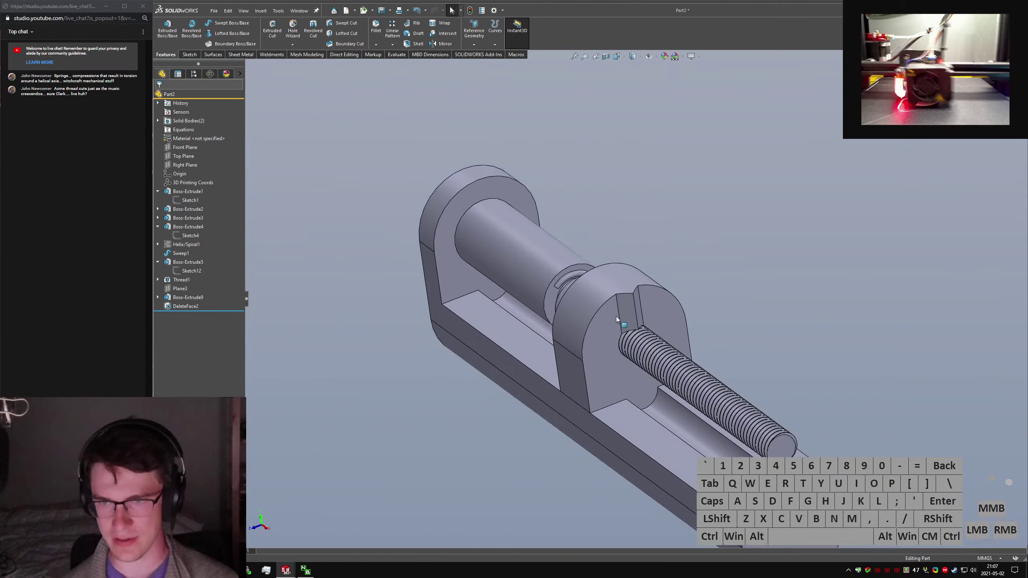
scroll(631, 295, down, 2)
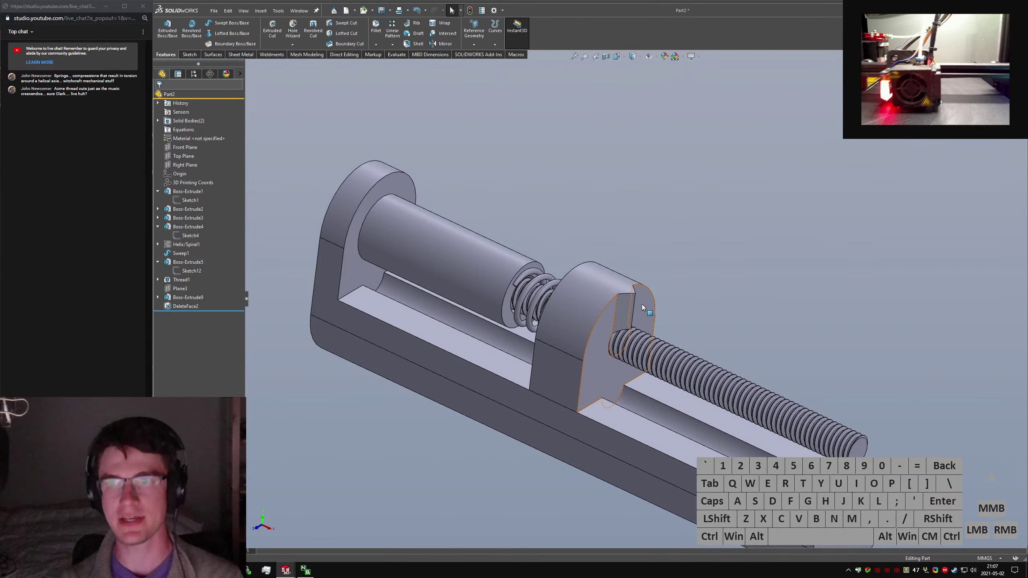
scroll(633, 310, down, 5)
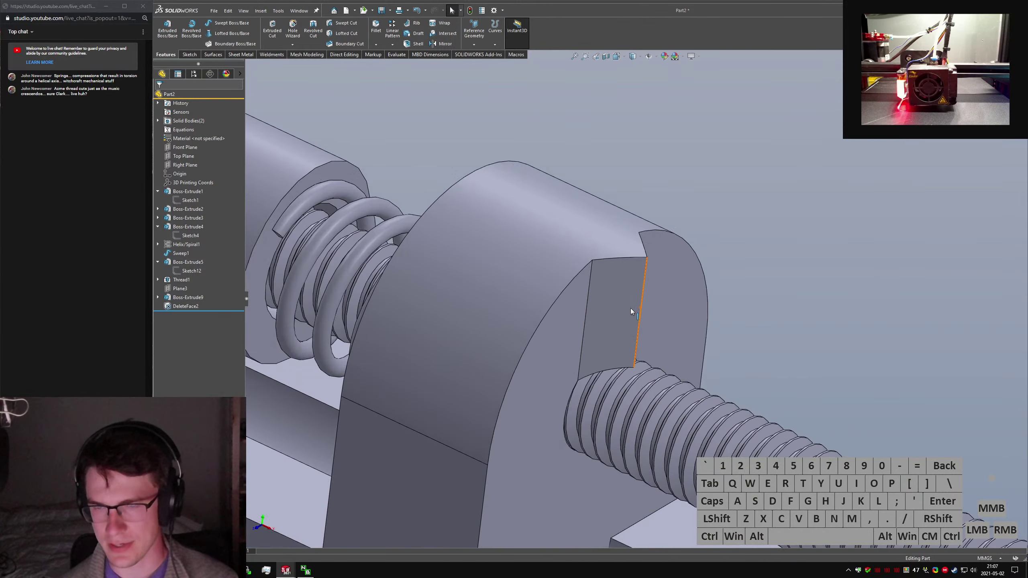
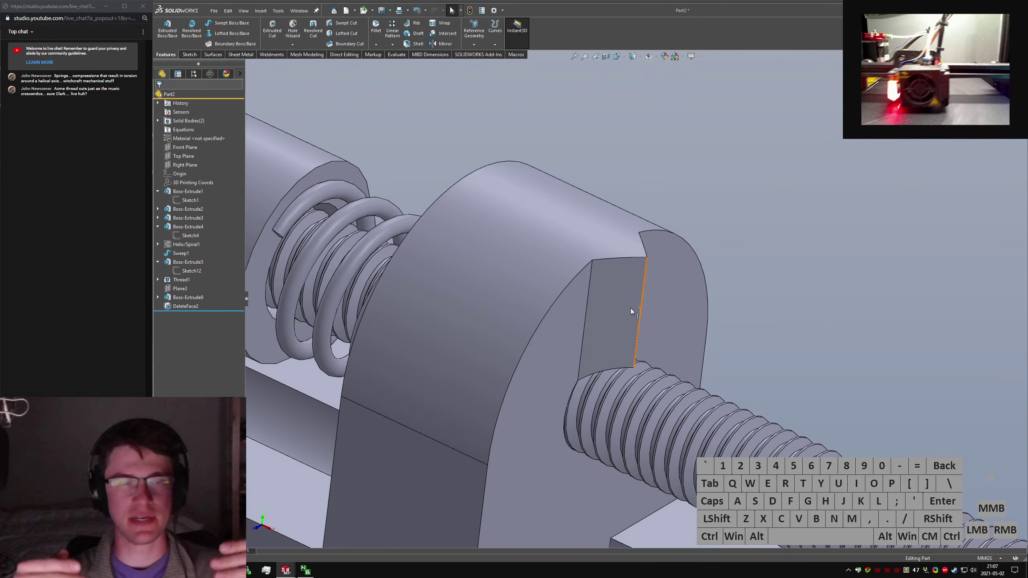
right_drag(608, 290, 810, 286)
middle_drag(782, 305, 734, 308)
scroll(662, 318, down, 4)
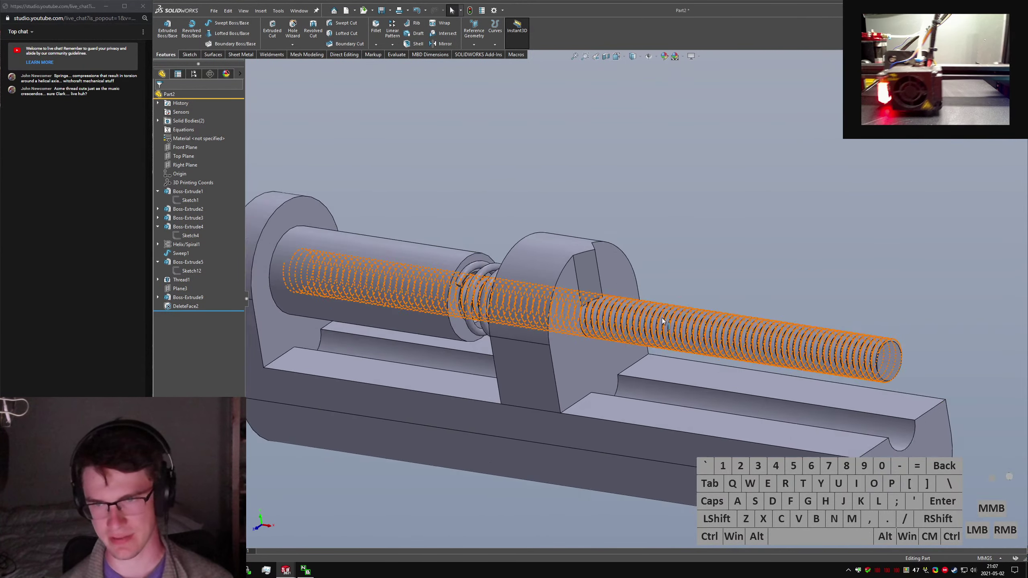
middle_drag(659, 318, 684, 320)
scroll(655, 327, up, 3)
Set the hollow boss's extrusion length to 20 mm.
drag(471, 304, 446, 231)
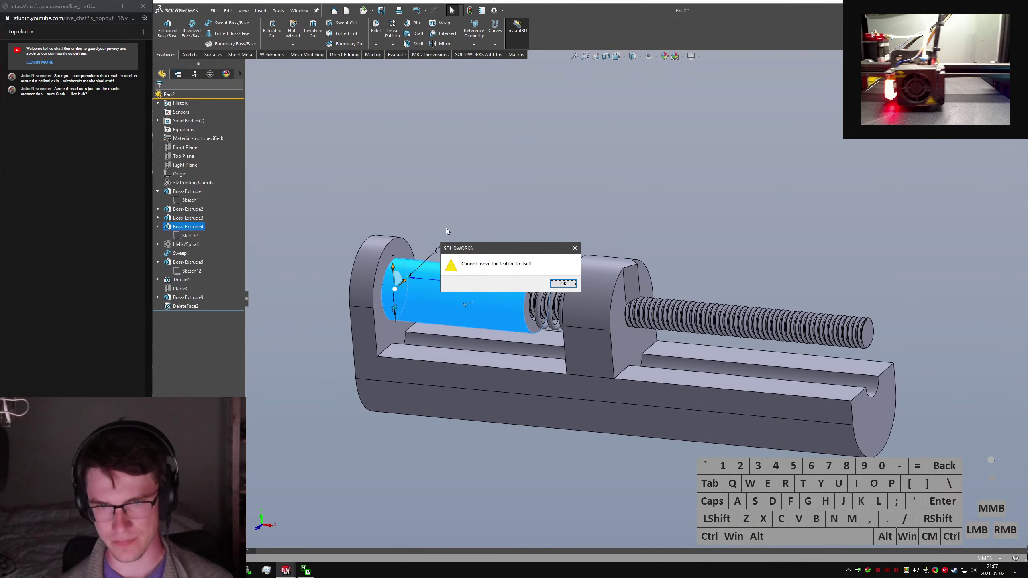
click(563, 284)
click(493, 309)
click(478, 285)
text(20)
key(Return)
middle_drag(502, 291, 555, 320)
click(586, 298)
click(479, 309)
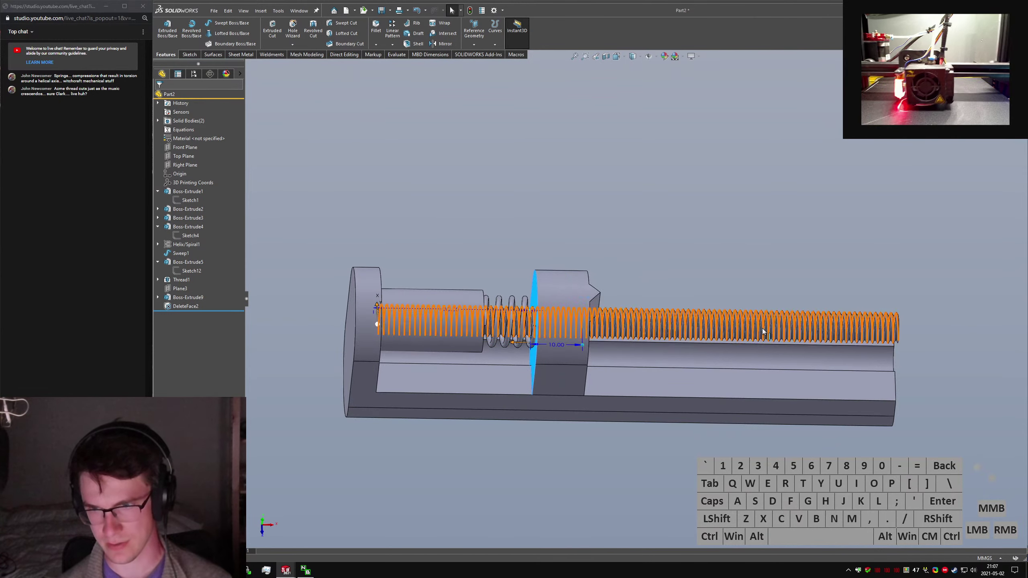
Set the threaded pin's extrusion length to 150 mm.
middle_drag(764, 332, 886, 344)
click(826, 318)
middle_drag(455, 244, 624, 330)
click(627, 329)
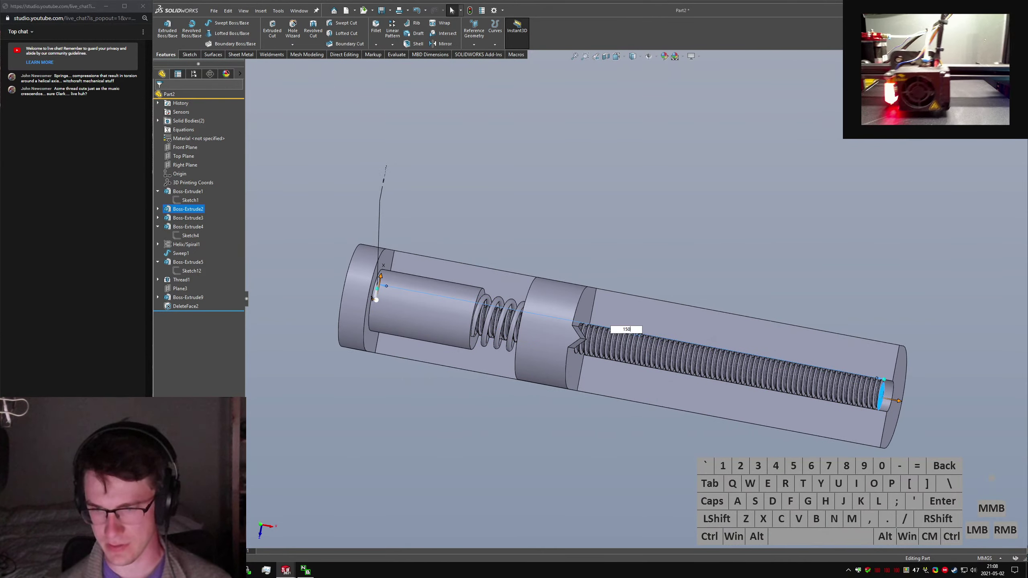
text(150)
key(Return)
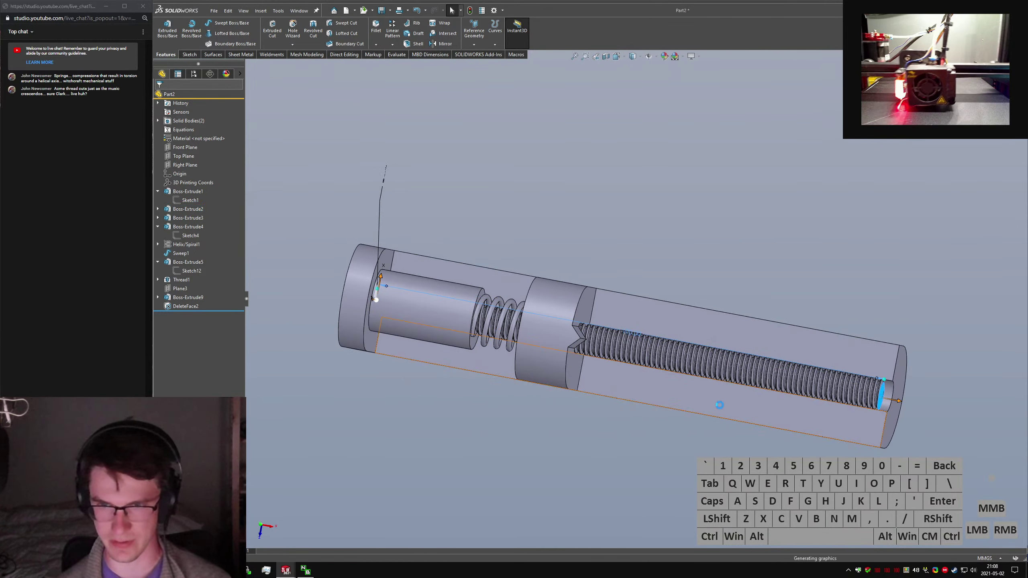
Set the grooved base's extrusion length to 150 mm.
click(690, 399)
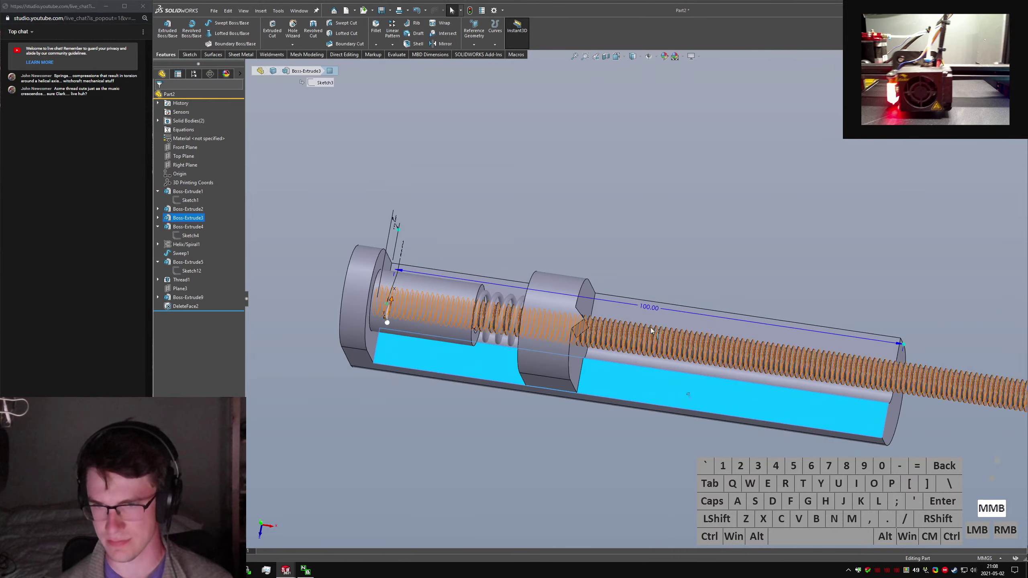
click(652, 309)
text(150)
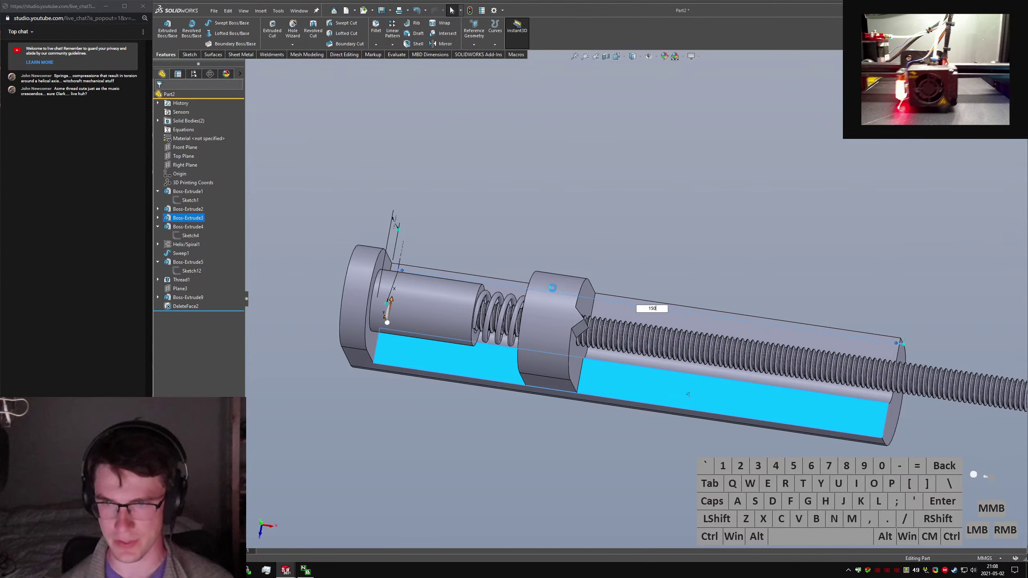
click(649, 290)
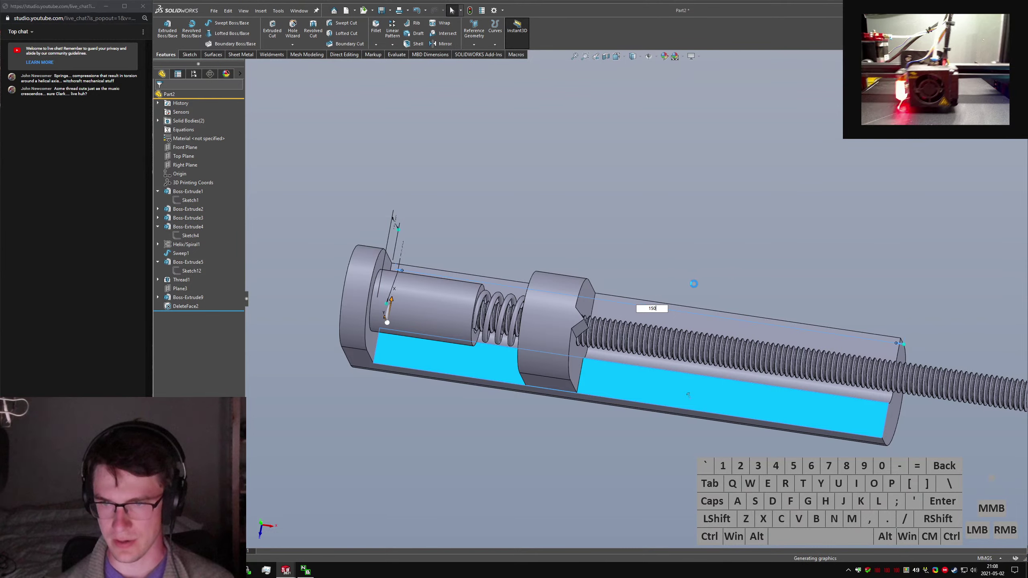
scroll(693, 283, up, 4)
click(683, 269)
middle_drag(683, 269, 696, 168)
scroll(660, 247, down, 3)
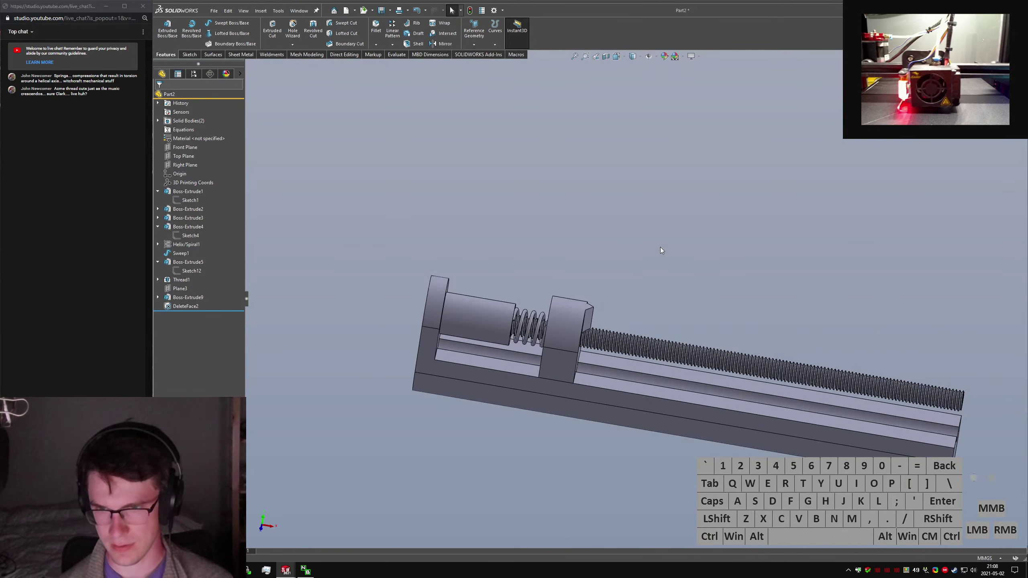
click(660, 247)
key(s)
click(680, 249)
Edit the pin's extrusion and turn off merging so that the pin is a separate body.
middle_drag(680, 249, 888, 394)
click(887, 394)
click(916, 355)
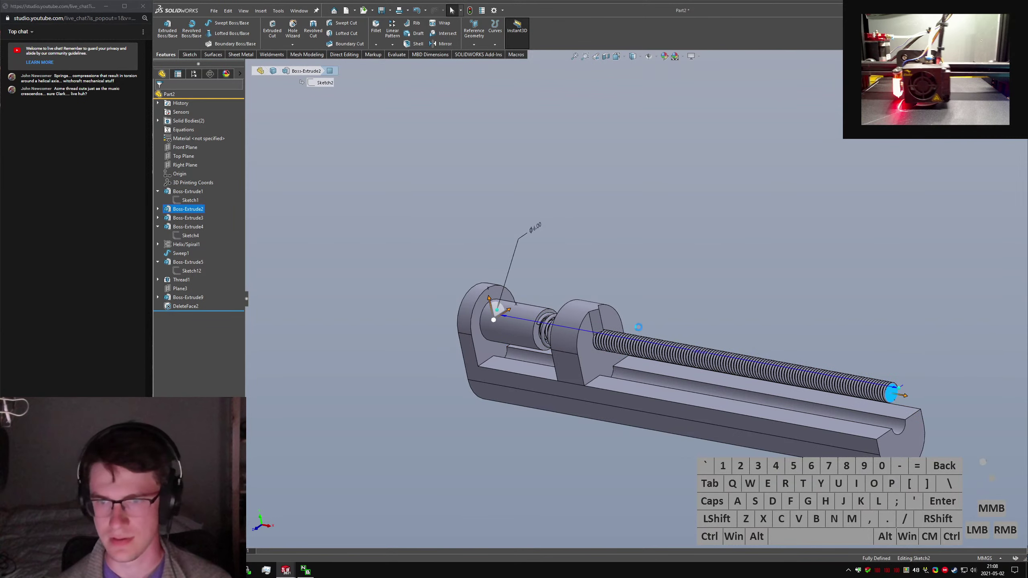
click(191, 183)
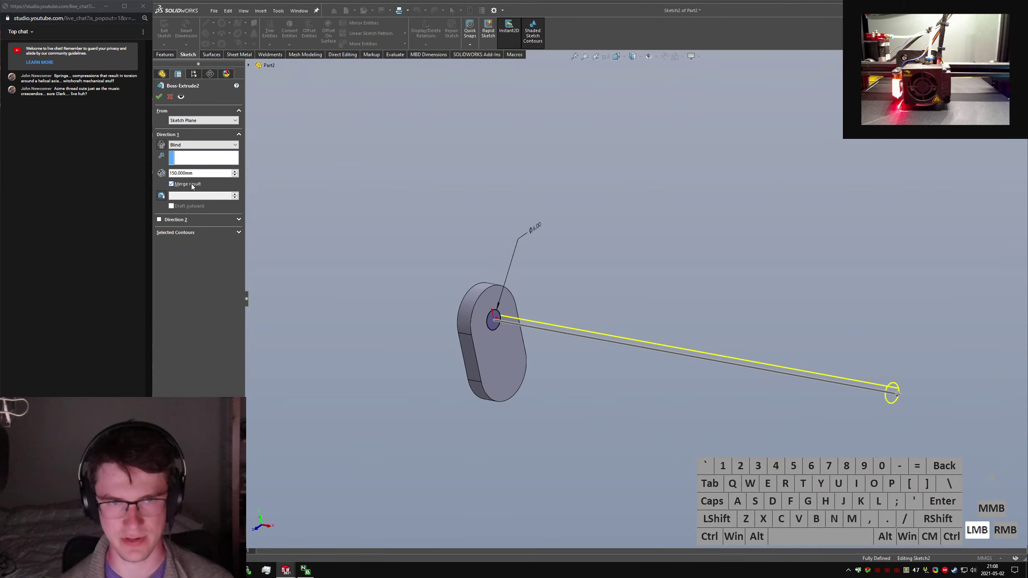
click(159, 97)
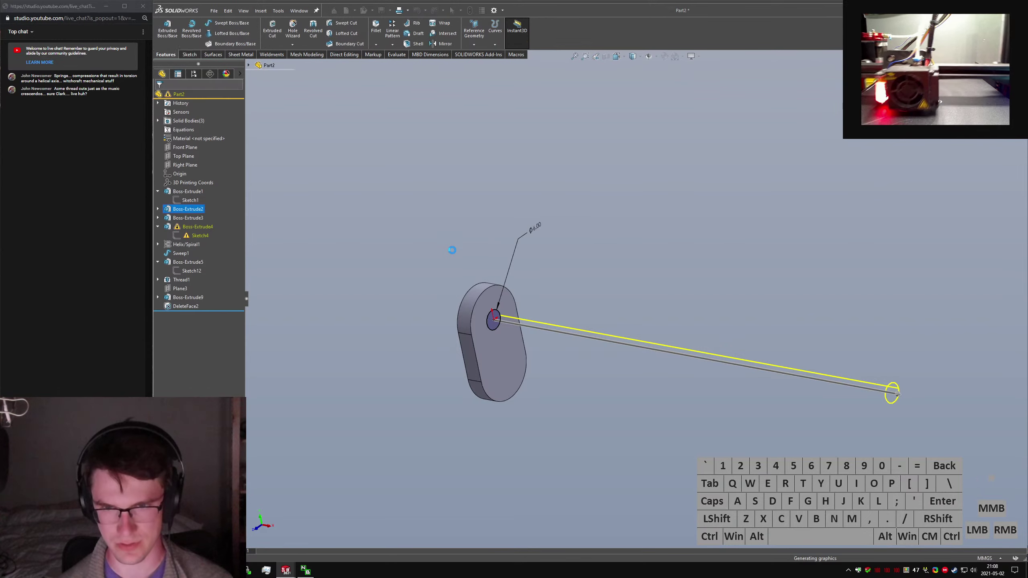
Select the hollow boss's underlying sketch.
click(182, 236)
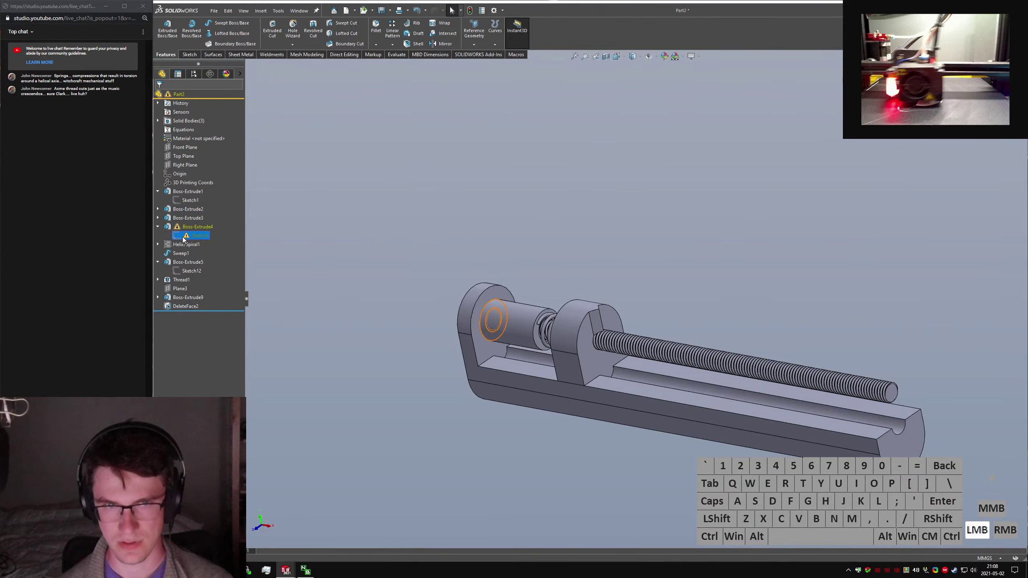
Edit the sketch of Boss-Extrude4 and remove the On Edge relation from the inner construction circle.
click(191, 214)
scroll(492, 333, down, 5)
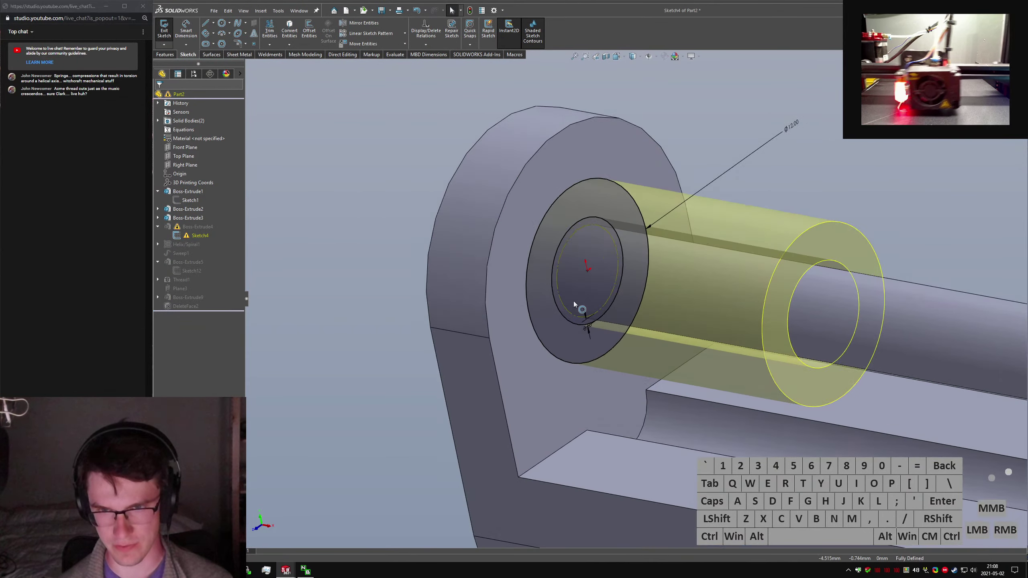
click(591, 299)
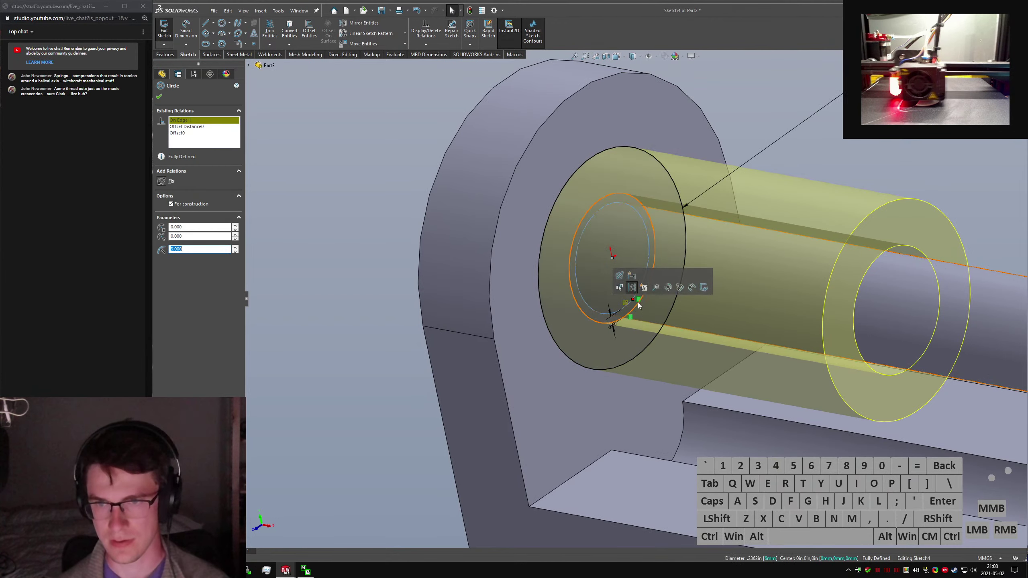
click(620, 301)
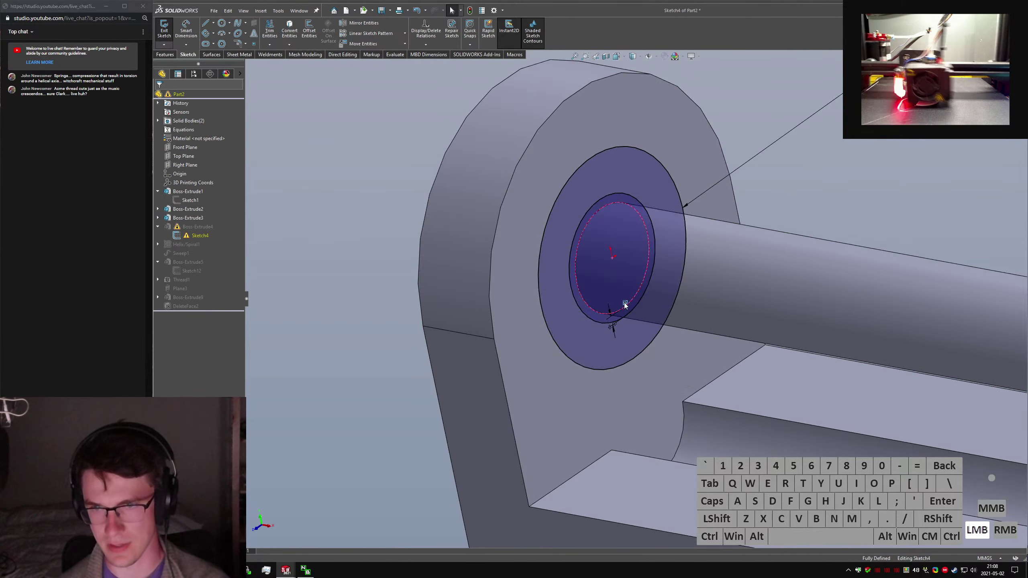
Dimension the inner construction circle to a 6 mm diameter and exit the sketch.
click(626, 204)
click(681, 137)
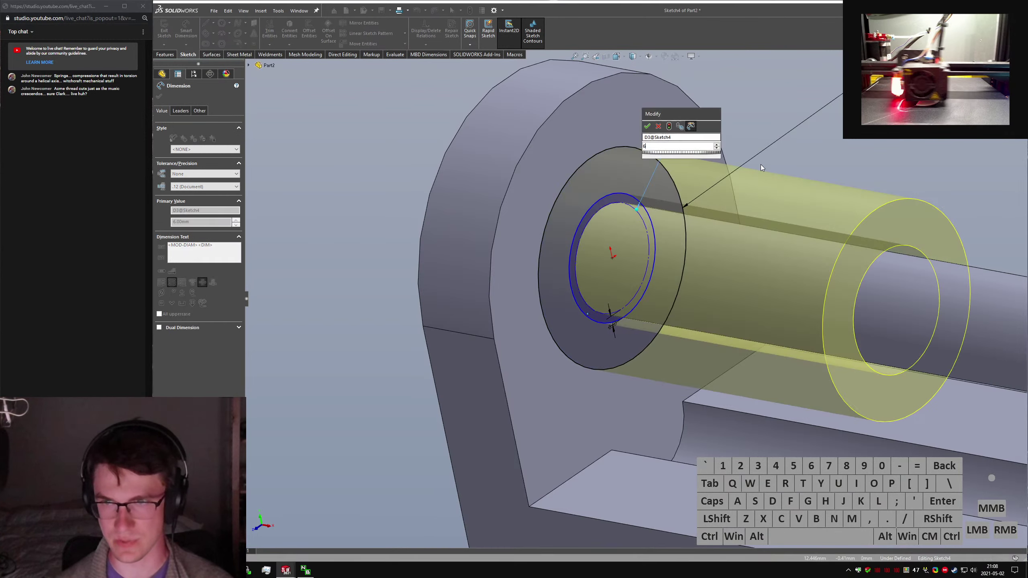
key(Return)
key(Escape)
click(613, 261)
drag(613, 260, 551, 225)
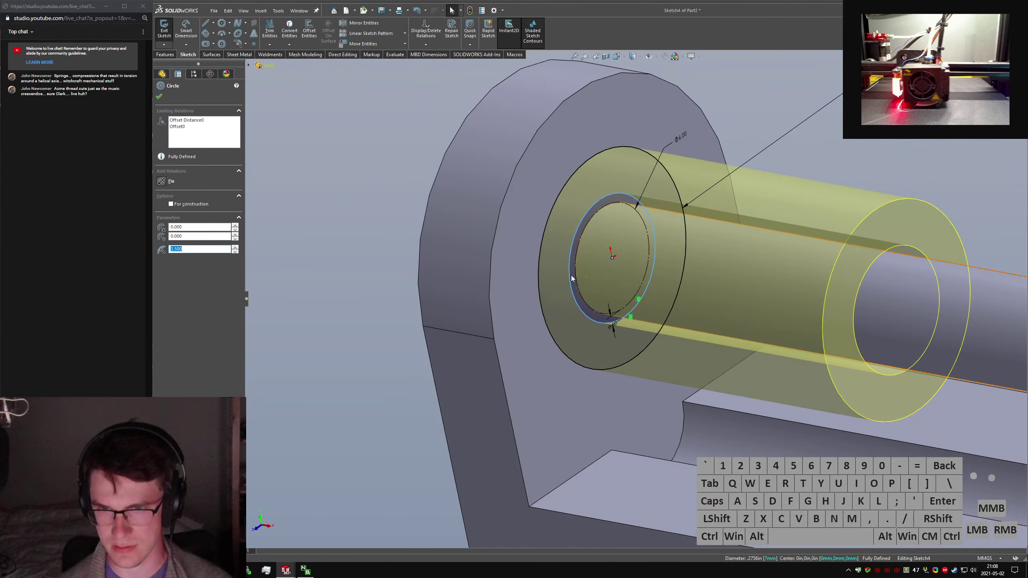
click(576, 273)
click(863, 159)
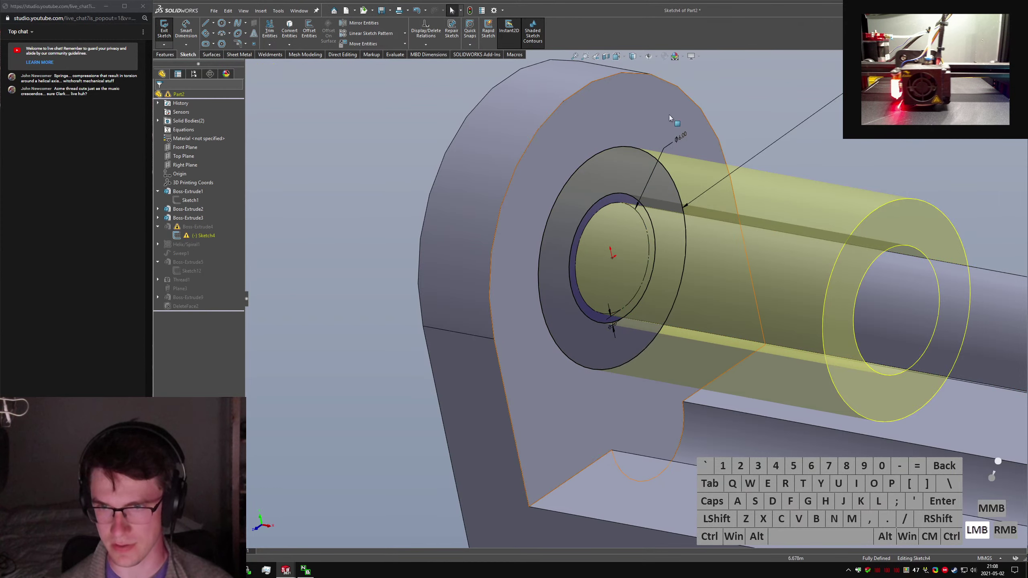
click(164, 29)
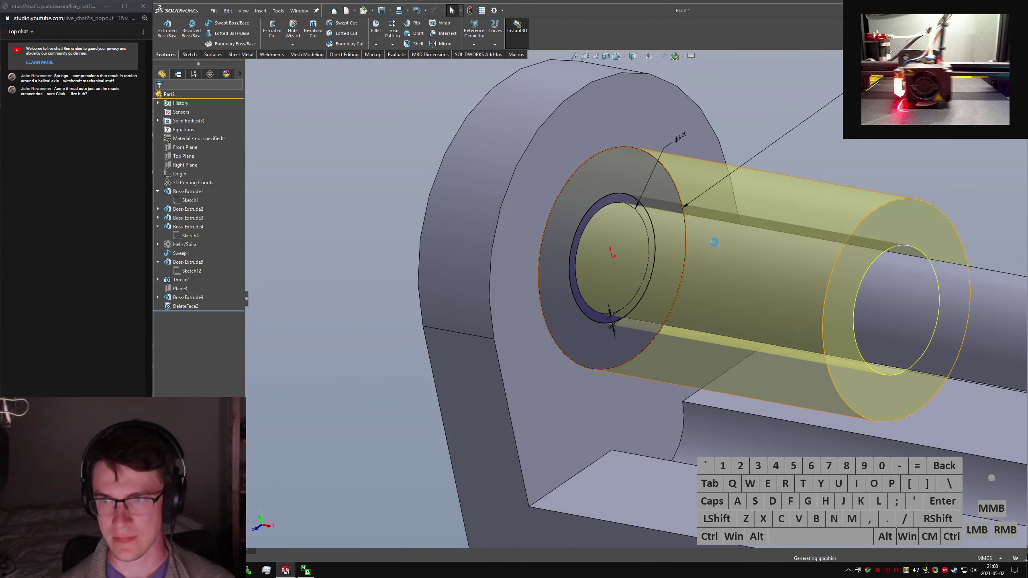
scroll(712, 259, up, 10)
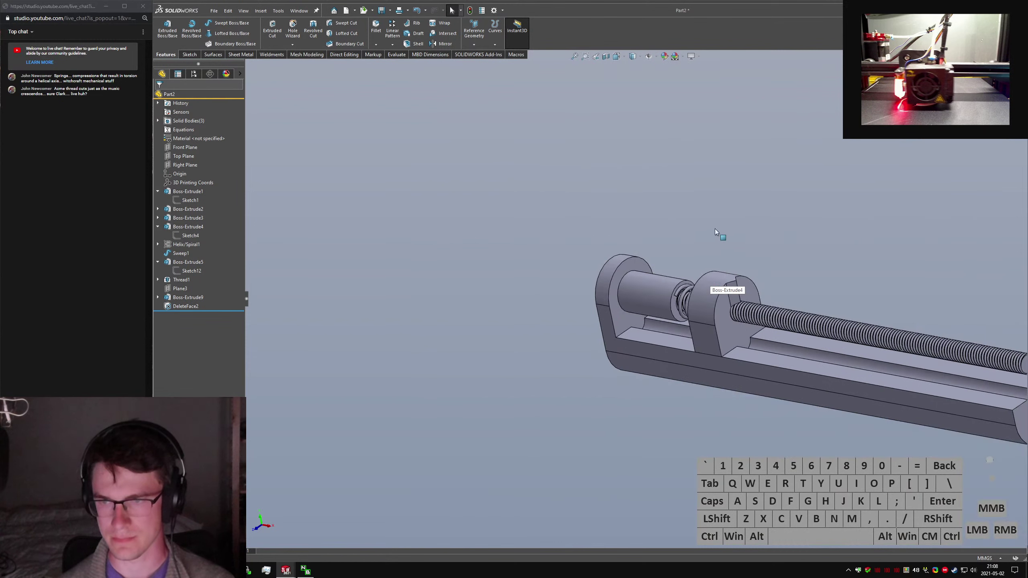
Create a reference plane midway between the two opposite end faces of the long base.
click(724, 233)
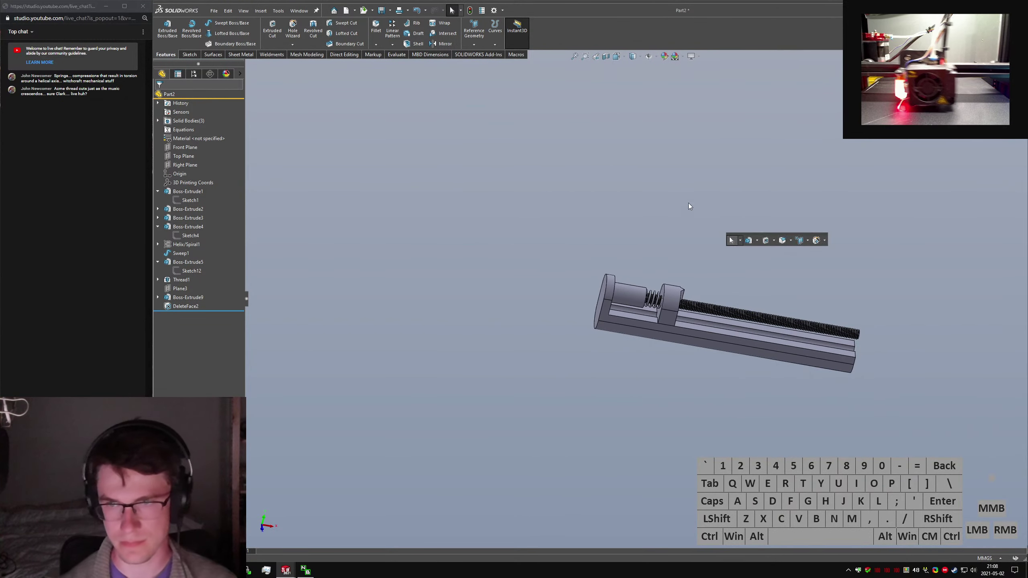
middle_drag(717, 257, 744, 231)
text(splane)
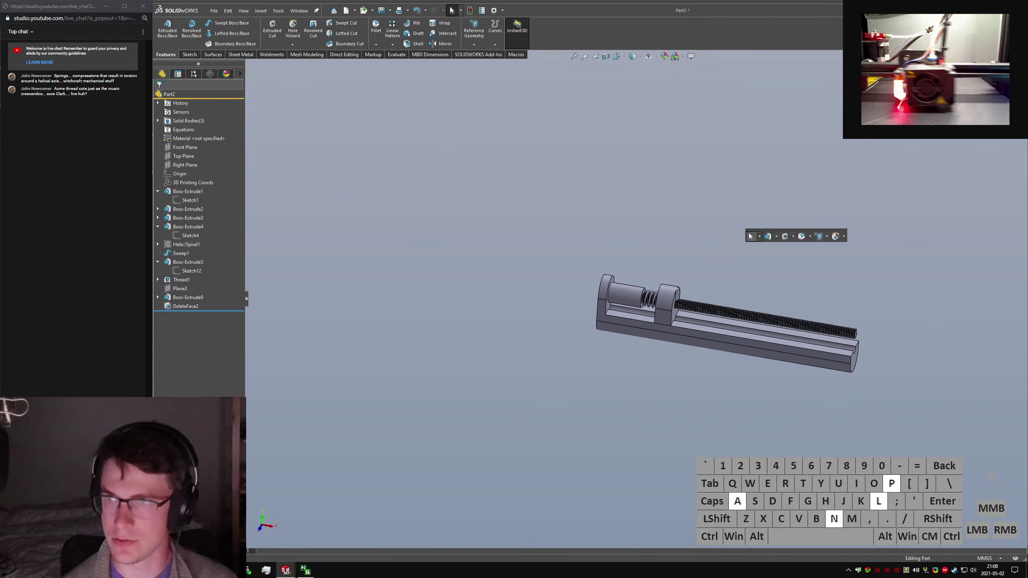
key(Return)
scroll(708, 293, down, 4)
middle_drag(712, 348, 699, 366)
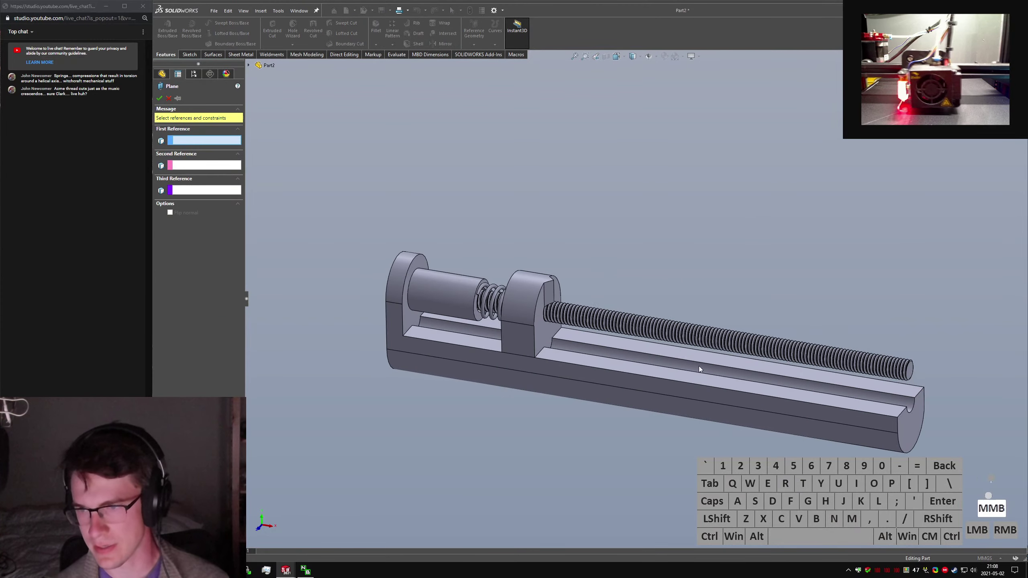
click(909, 439)
middle_drag(607, 377, 749, 349)
click(577, 402)
middle_drag(577, 402, 425, 385)
click(161, 101)
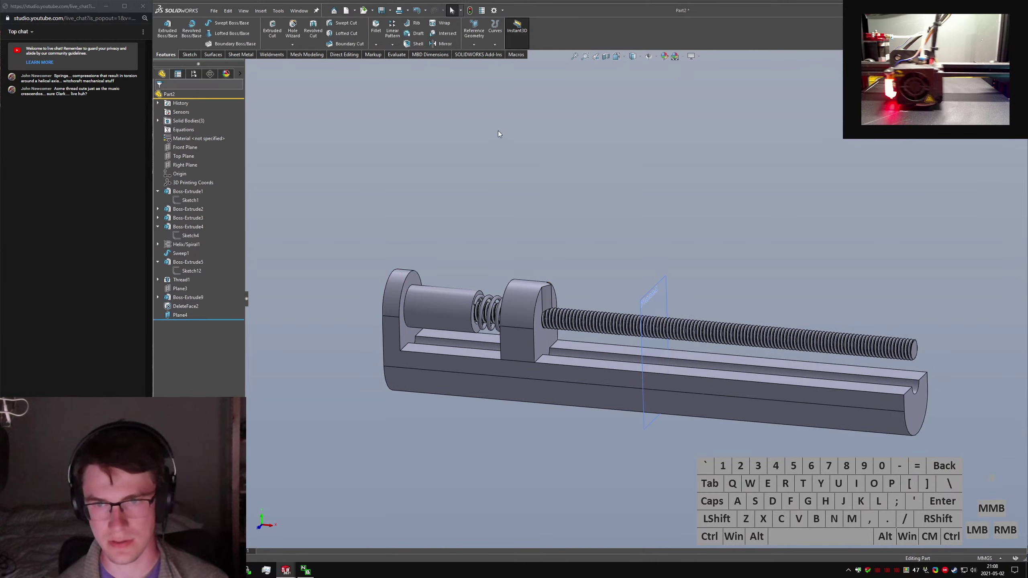
Mirror the base body with its end wall, sleeve and spring about the mid-plane, with Merge solids enabled.
text(smirror)
key(Return)
key(Return)
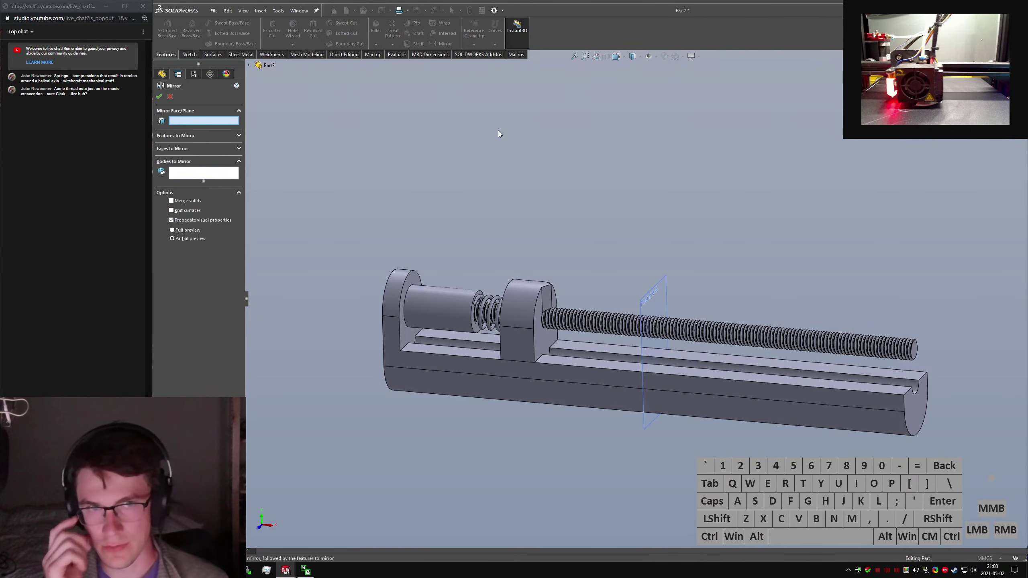
click(181, 174)
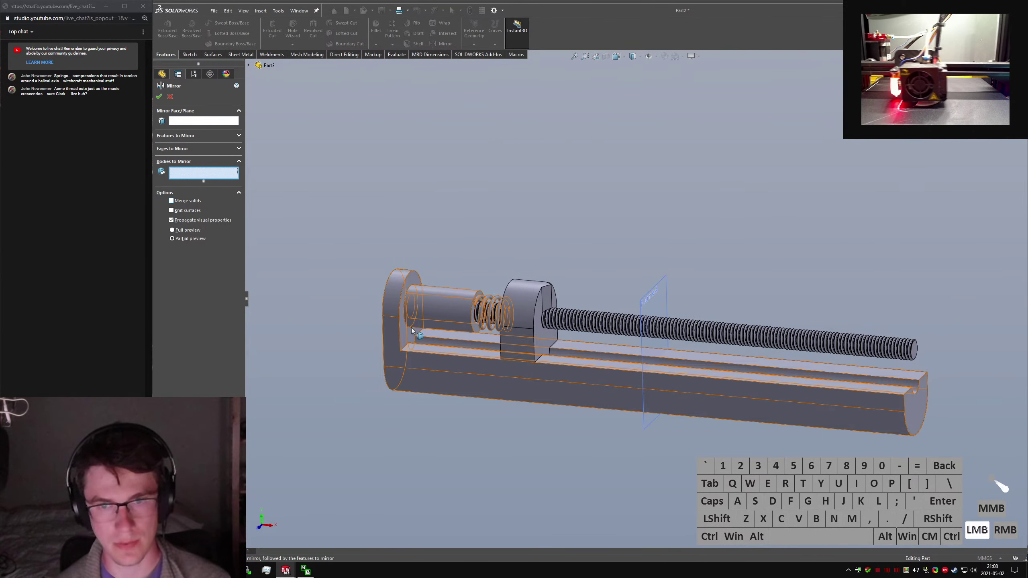
click(477, 308)
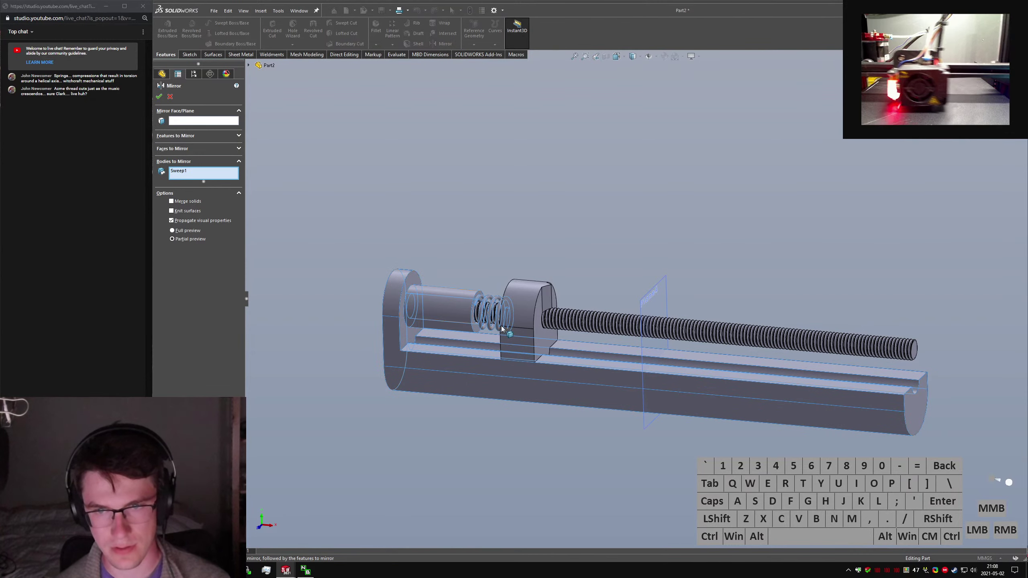
scroll(502, 329, down, 2)
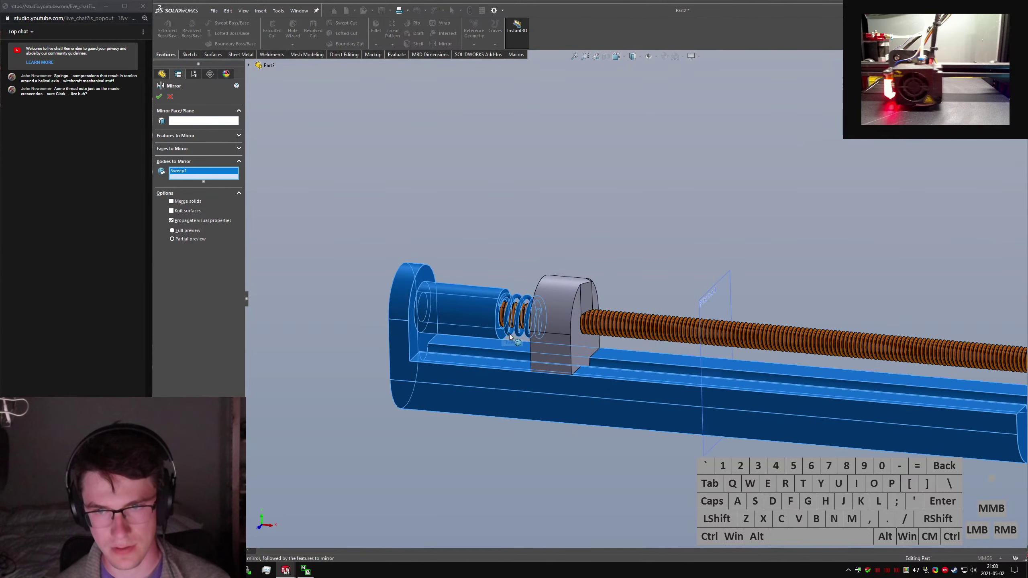
click(180, 202)
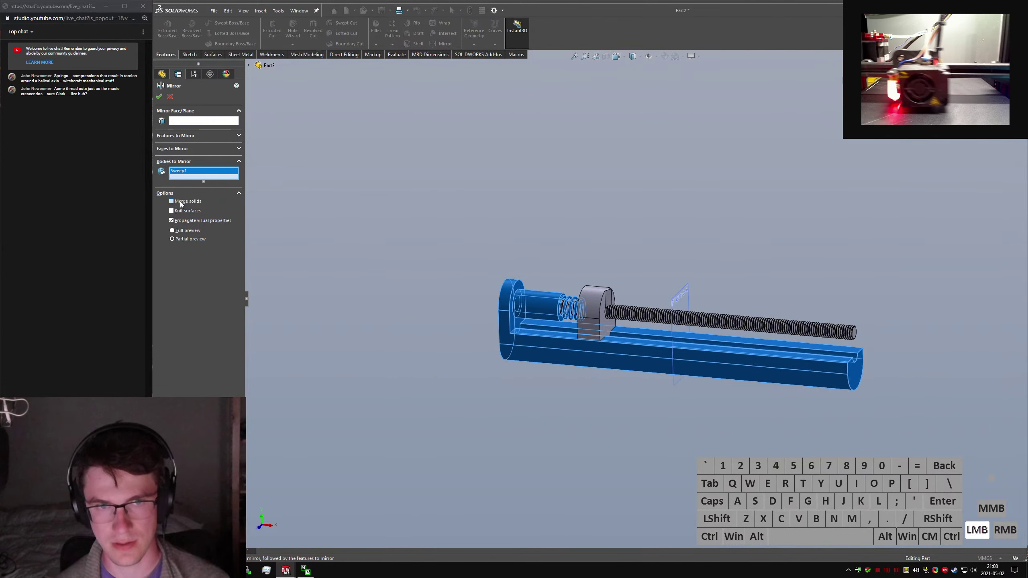
click(157, 98)
click(194, 123)
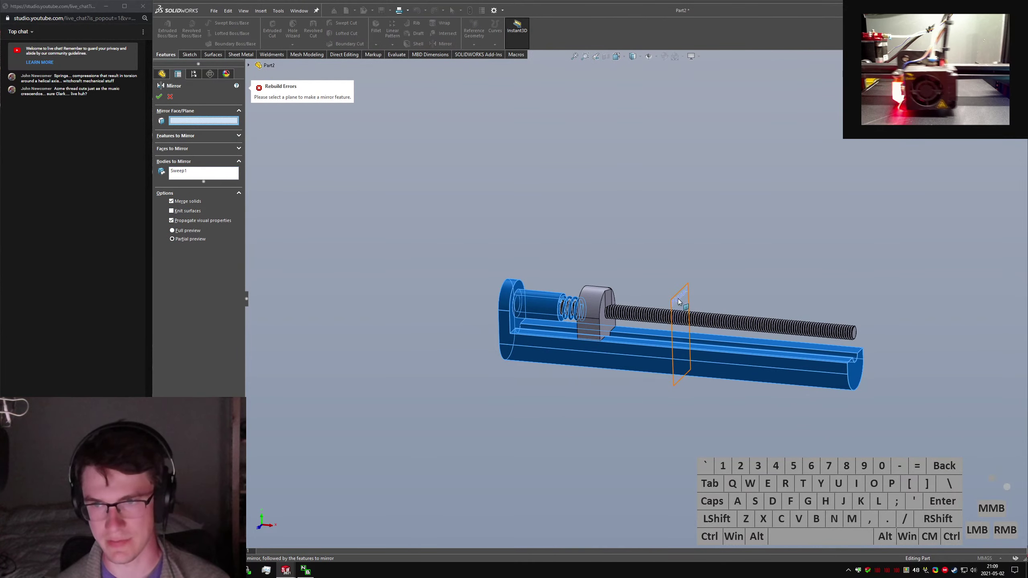
click(678, 300)
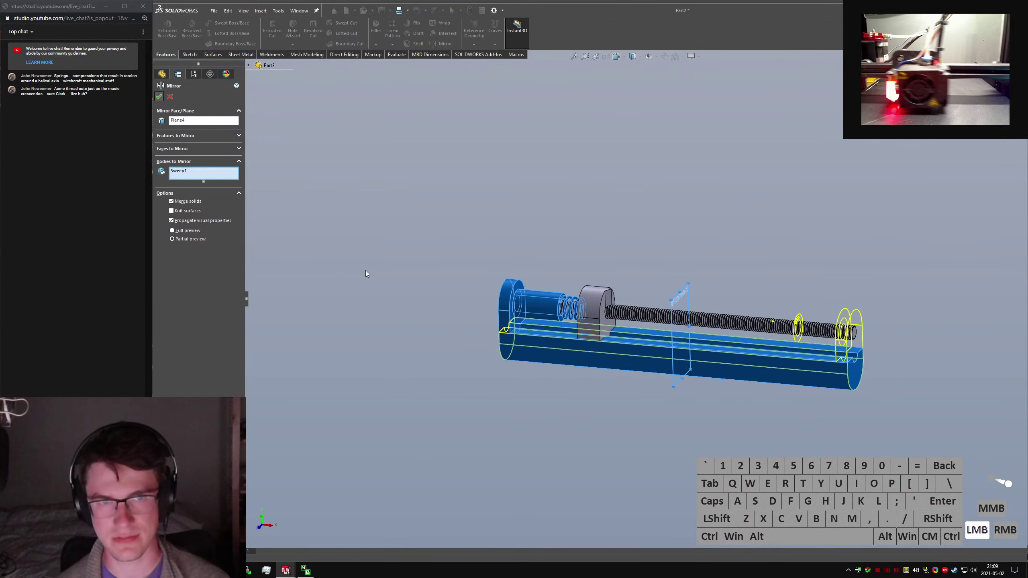
click(735, 289)
Mirror the sliding block body about the mid-plane as a separate body, leaving Merge solids off.
middle_drag(741, 288, 614, 272)
scroll(727, 306, down, 3)
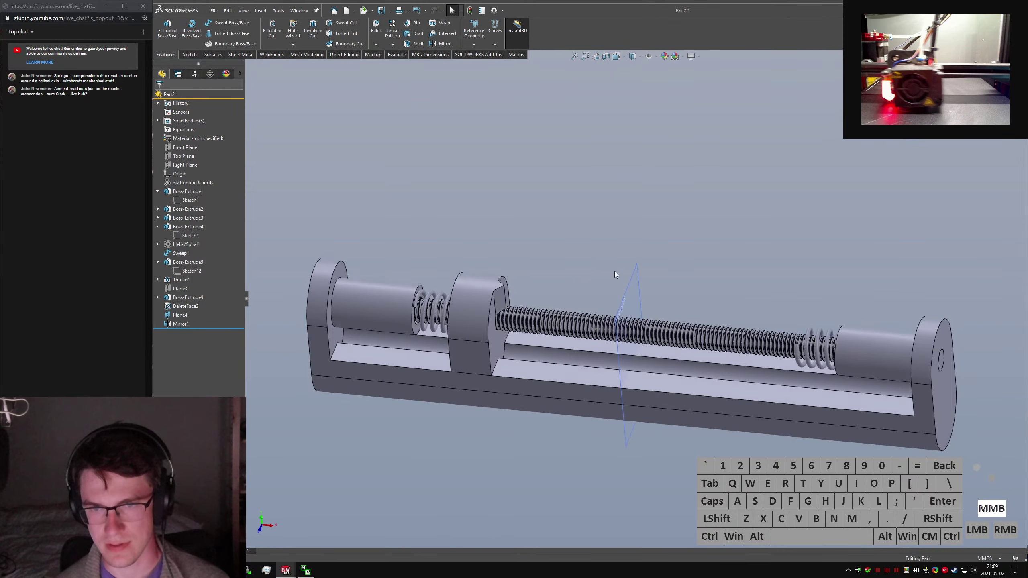
click(446, 282)
text(smirror)
key(Return)
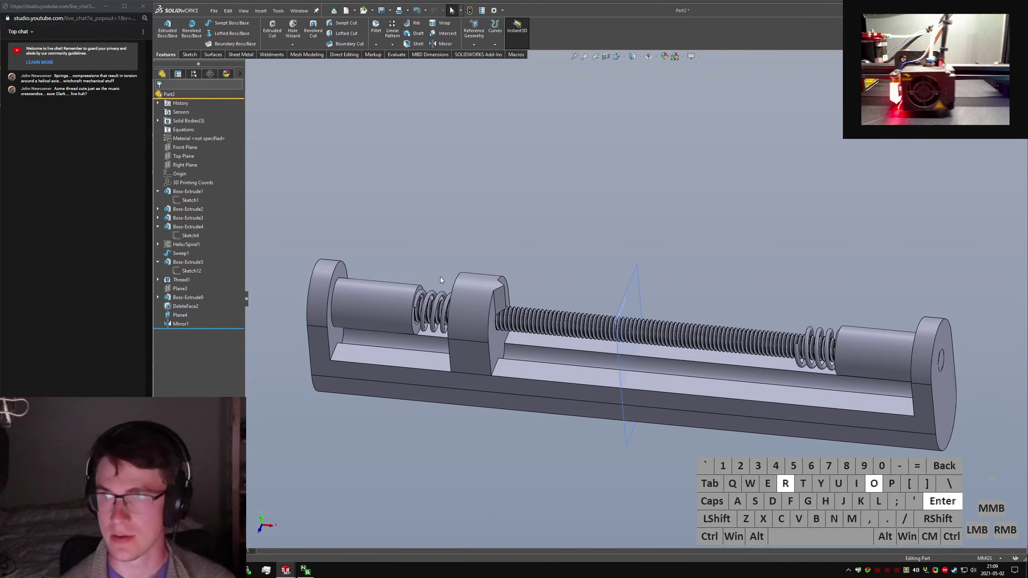
click(470, 289)
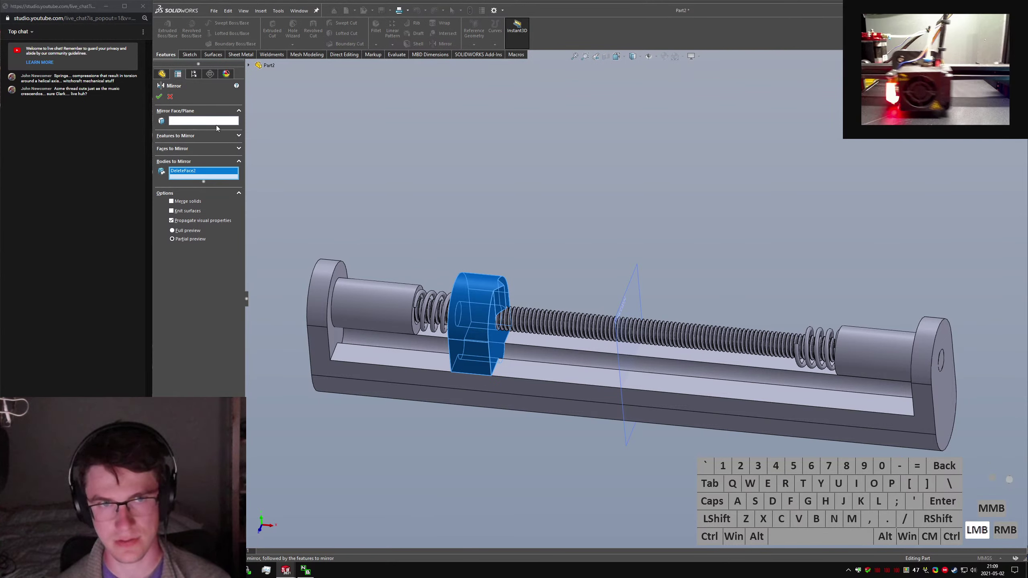
click(226, 123)
click(637, 289)
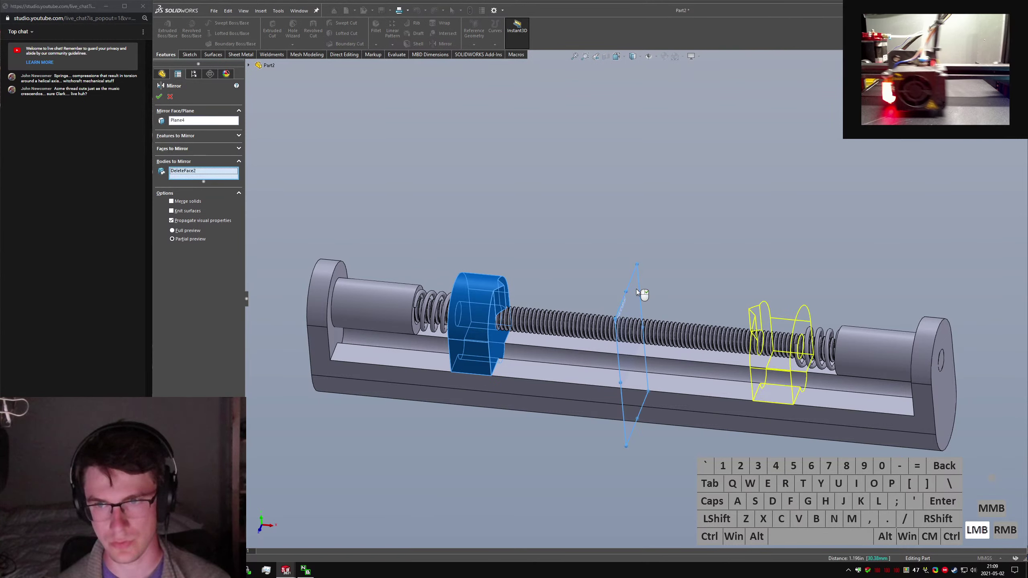
right_click(636, 289)
click(589, 285)
middle_drag(590, 285, 559, 340)
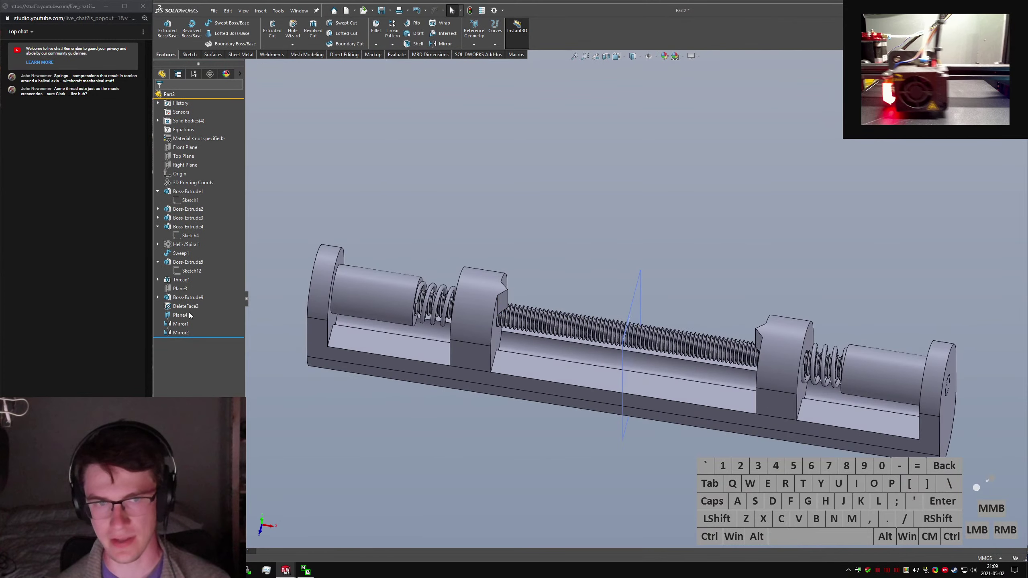
right_click(185, 320)
click(192, 308)
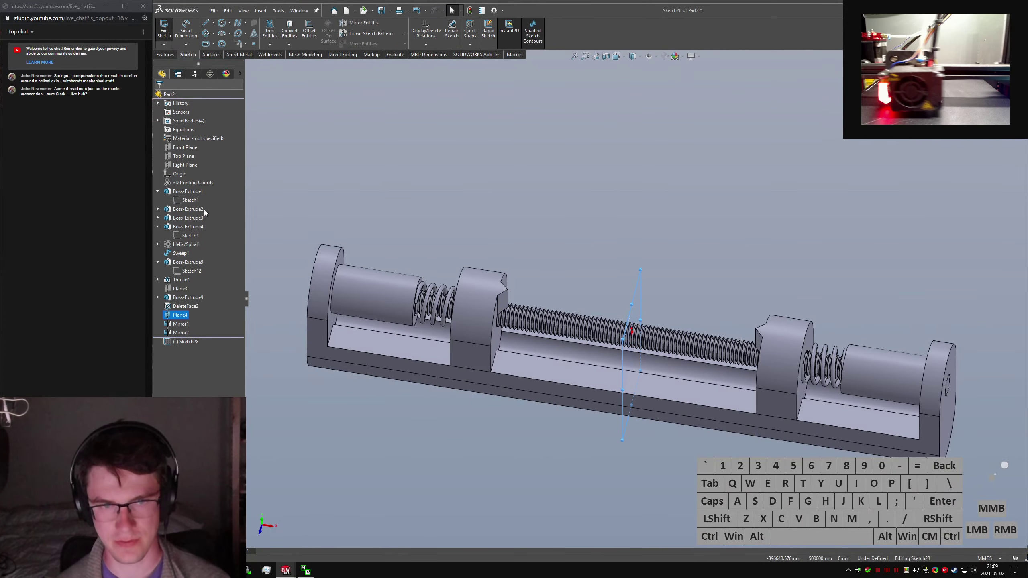
click(164, 29)
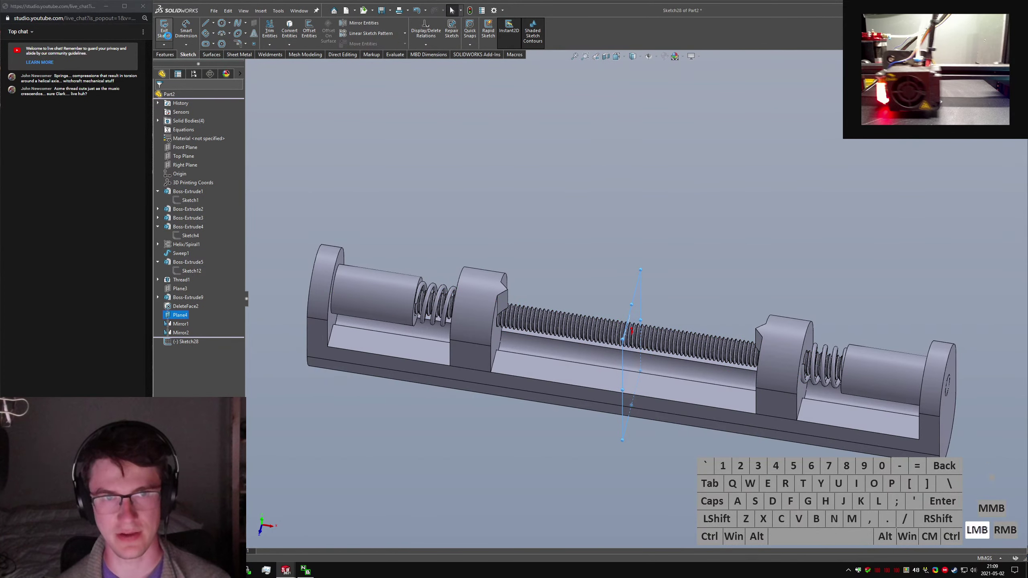
Hide the mid-plane used for the two mirrors.
right_click(185, 317)
click(196, 301)
click(684, 282)
Examine the mirrored model from several angles, including the threaded rod, the sliding blocks and the groove in the base.
scroll(612, 341, down, 5)
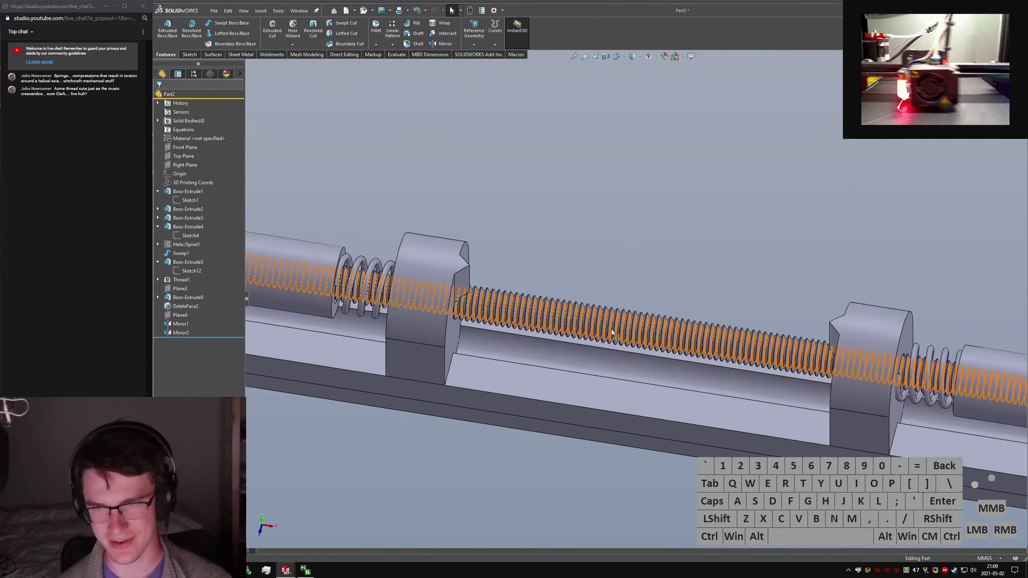
middle_drag(612, 341, 596, 264)
scroll(720, 312, up, 5)
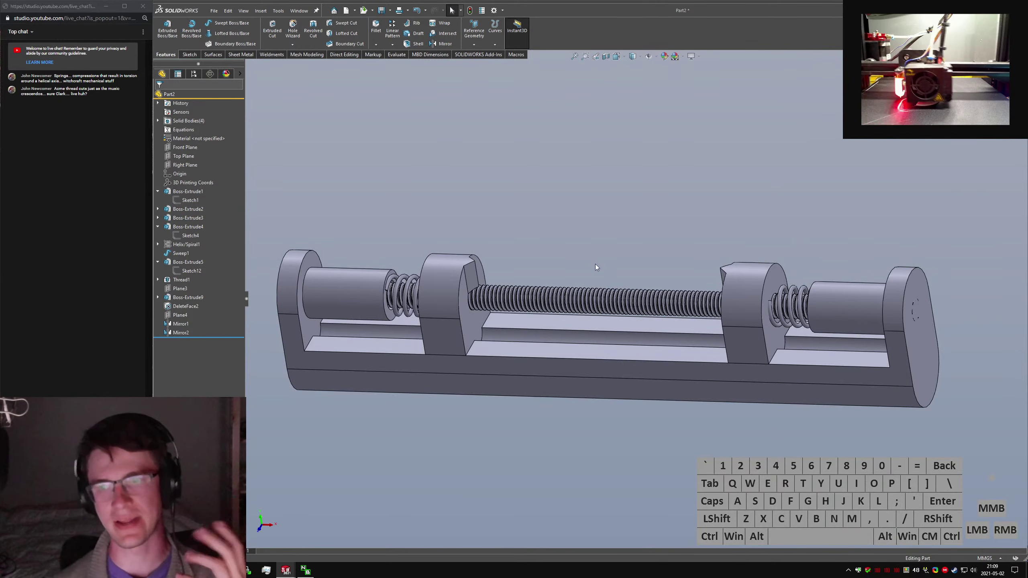
middle_drag(643, 312, 673, 314)
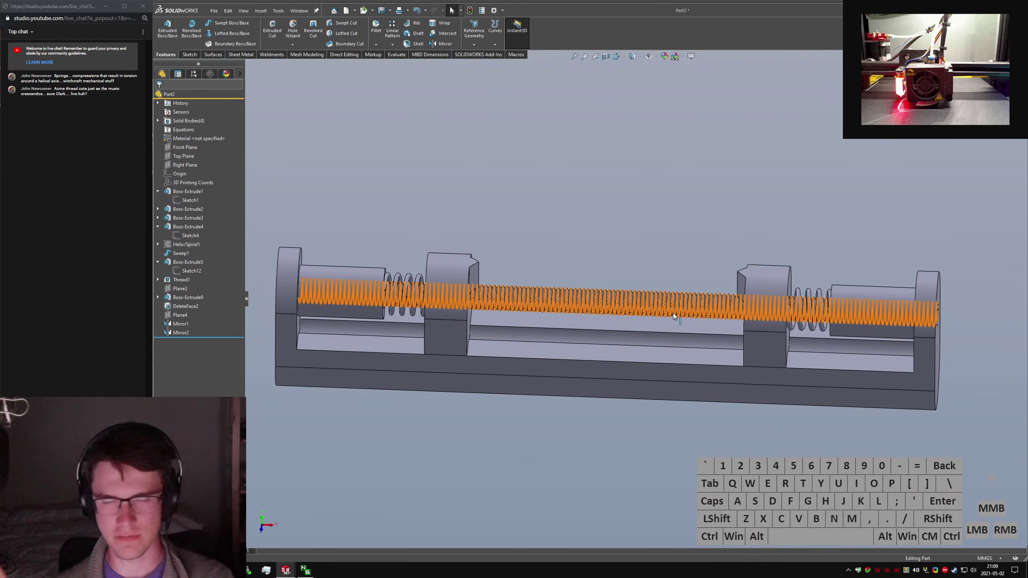
middle_drag(604, 315, 521, 340)
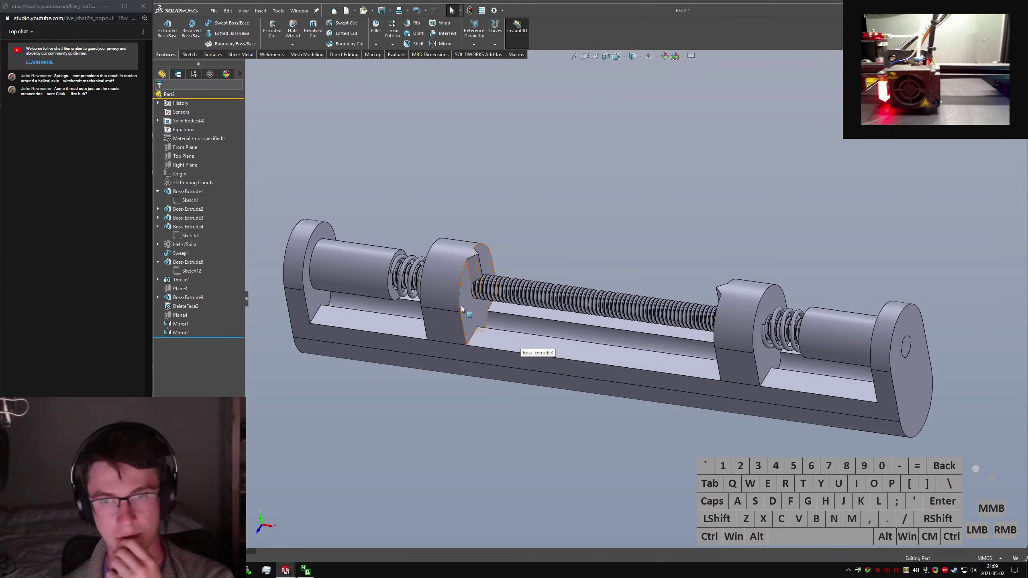
middle_drag(468, 310, 571, 313)
scroll(475, 332, down, 4)
scroll(511, 328, up, 5)
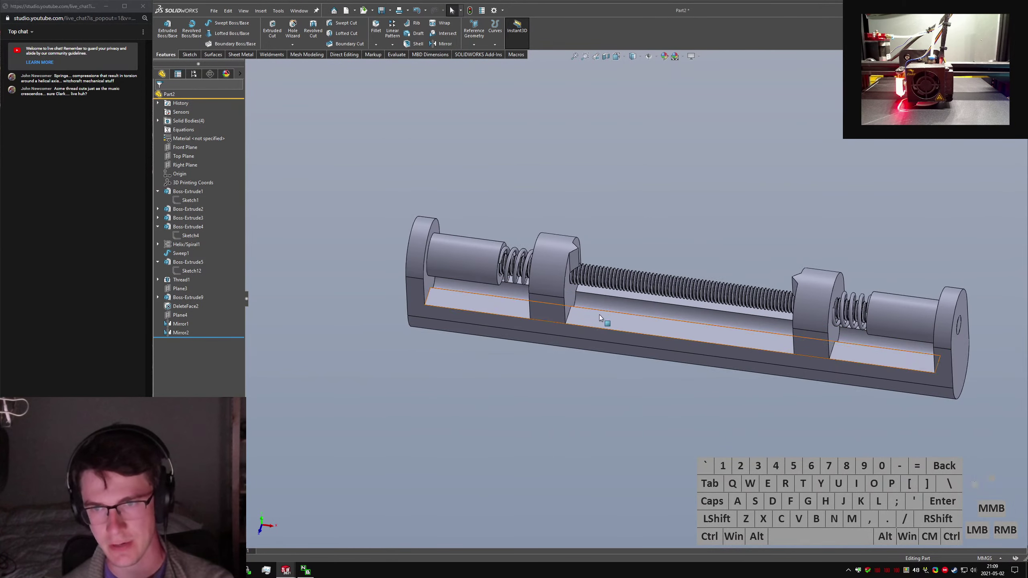
scroll(589, 302, down, 4)
click(626, 306)
scroll(620, 311, up, 6)
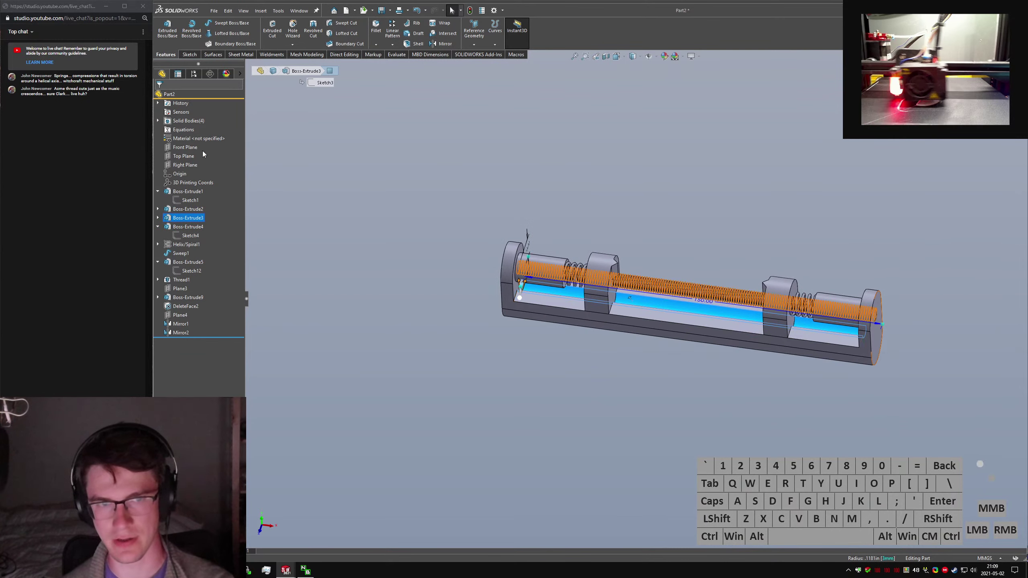
Expand the Solid Bodies folder and review the bodies that make up the part.
click(158, 122)
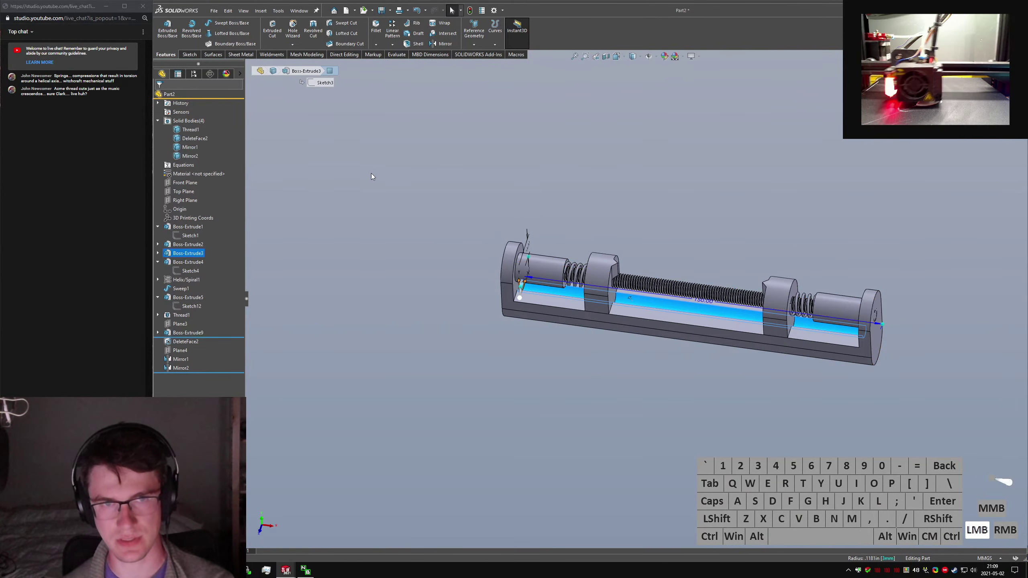
click(157, 122)
click(281, 141)
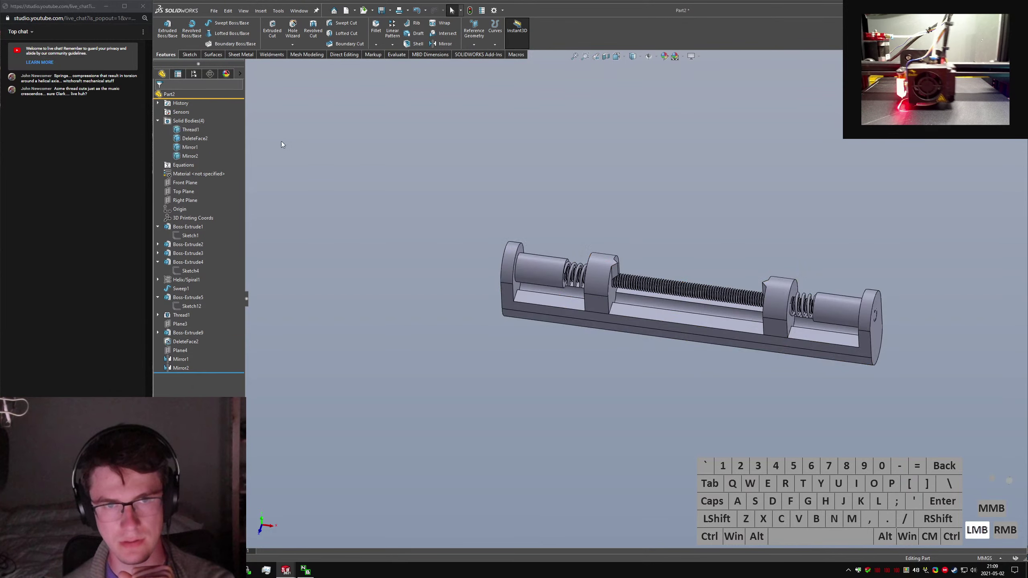
click(158, 122)
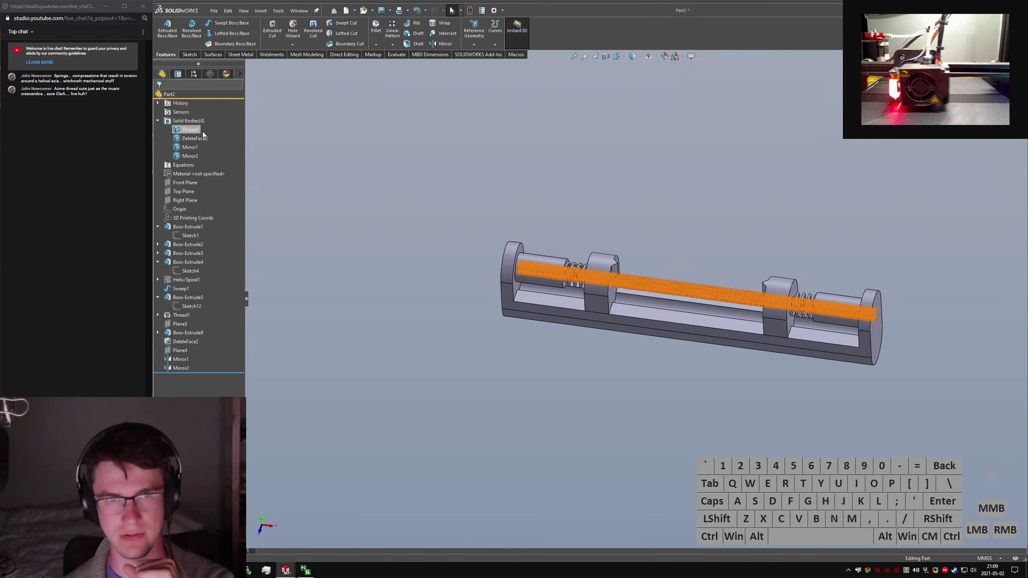
Highlight the threaded rod, sliding block and mirrored base bodies one after another in the Solid Bodies folder.
scroll(744, 257, down, 1)
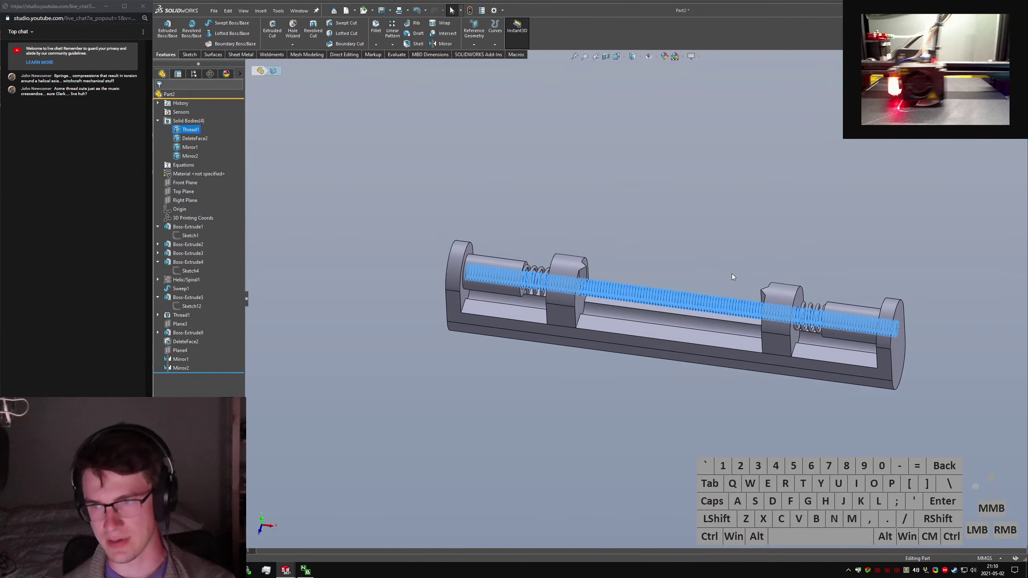
click(194, 138)
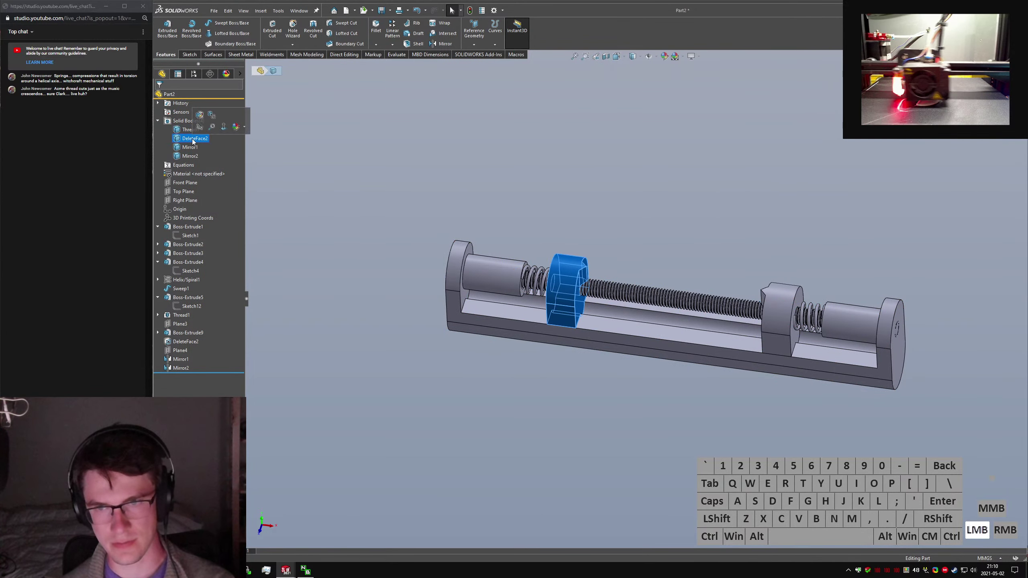
click(191, 148)
scroll(588, 321, down, 5)
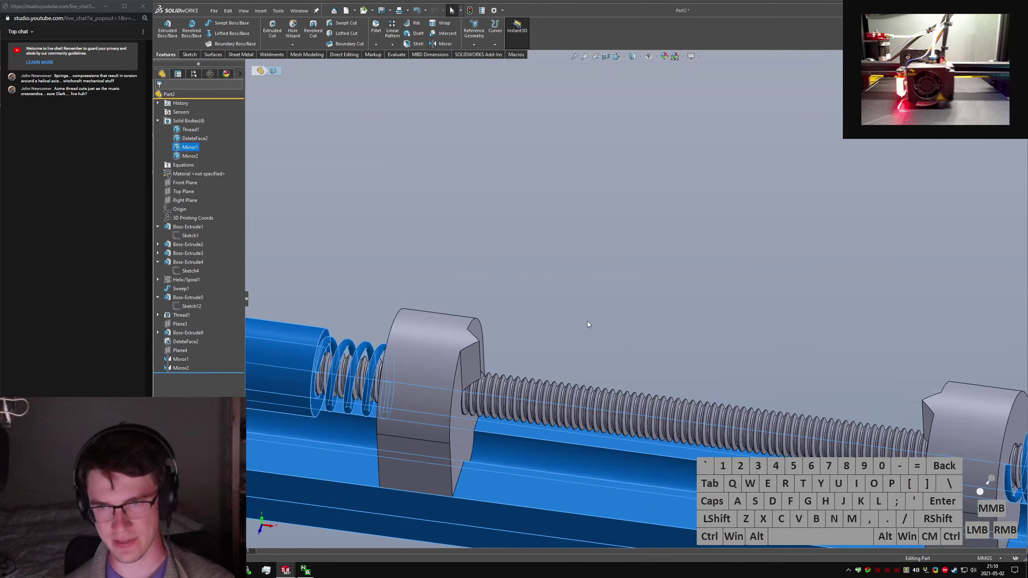
Examine the springs, the notched sliding block and the threaded rod's clearance above the base groove up close from several angles.
scroll(589, 322, up, 4)
middle_drag(589, 321, 541, 352)
scroll(538, 374, down, 2)
scroll(617, 342, up, 4)
mouse_move(624, 347)
middle_down()
mouse_move(599, 349)
mouse_move(634, 335)
middle_up()
scroll(634, 335, down, 2)
click(636, 262)
middle_drag(636, 268, 647, 330)
scroll(647, 329, down, 5)
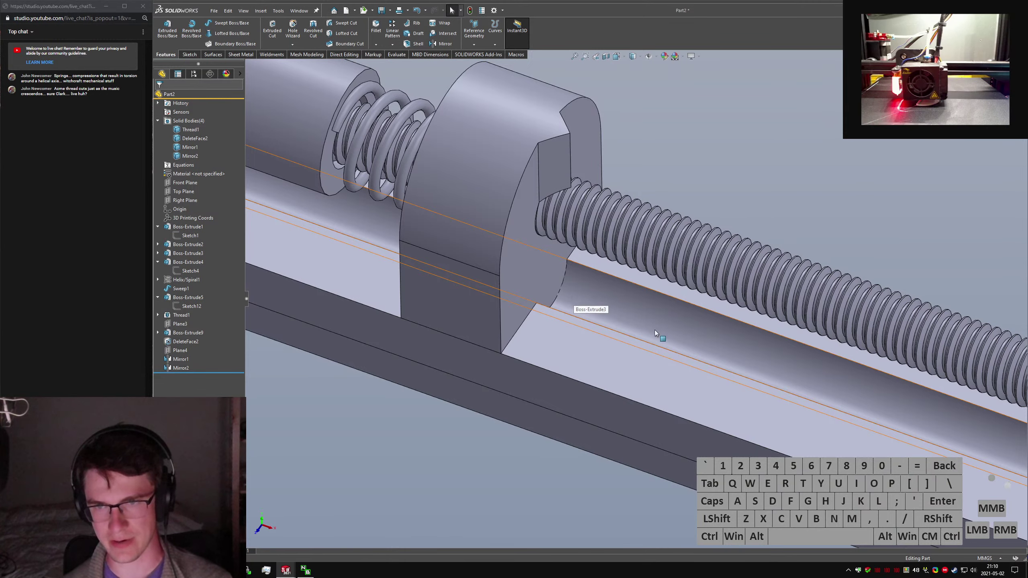
scroll(664, 330, up, 5)
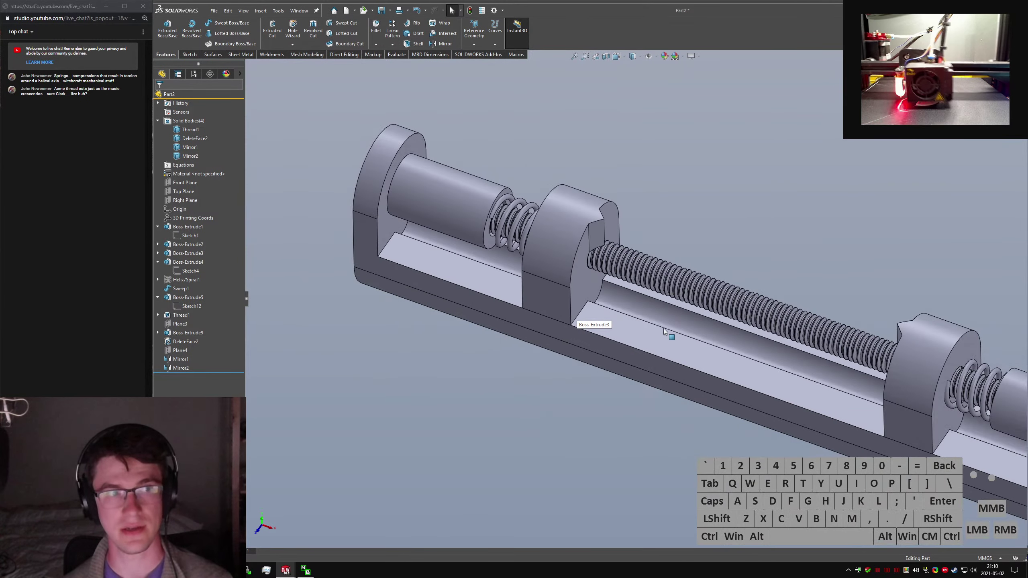
scroll(556, 262, down, 3)
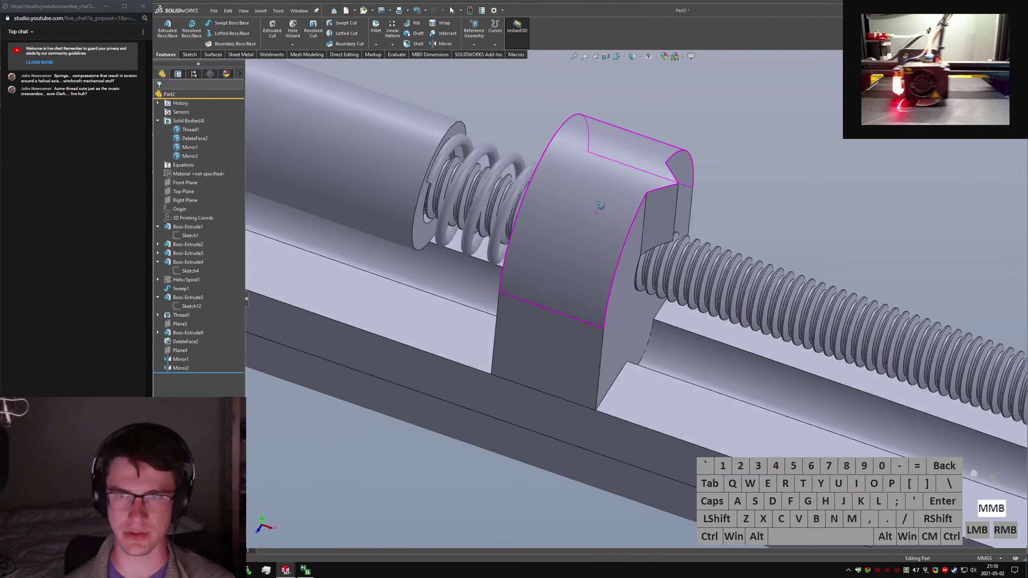
scroll(669, 299, up, 3)
scroll(637, 279, down, 3)
scroll(663, 315, up, 3)
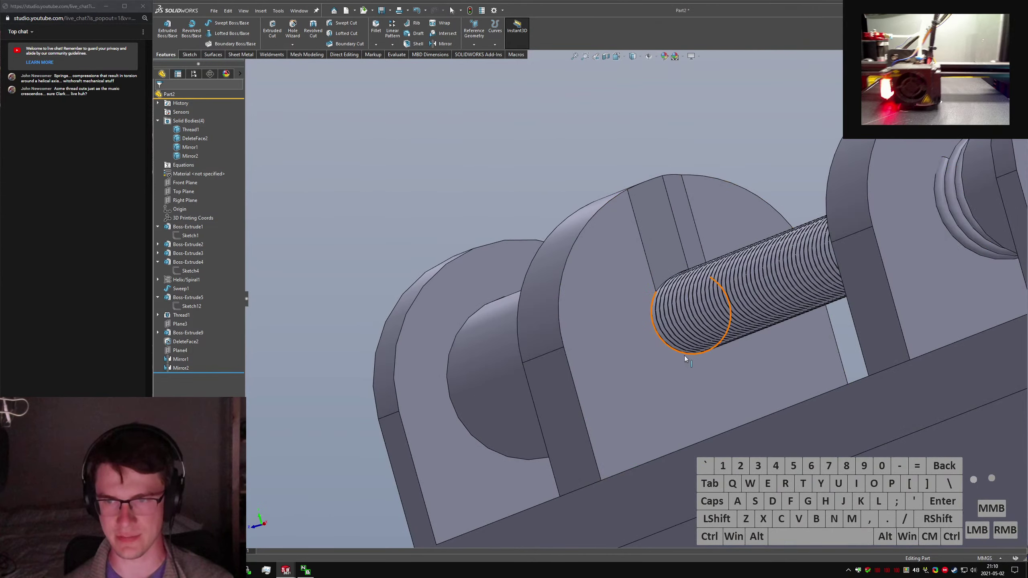
scroll(680, 355, down, 3)
middle_drag(680, 355, 749, 434)
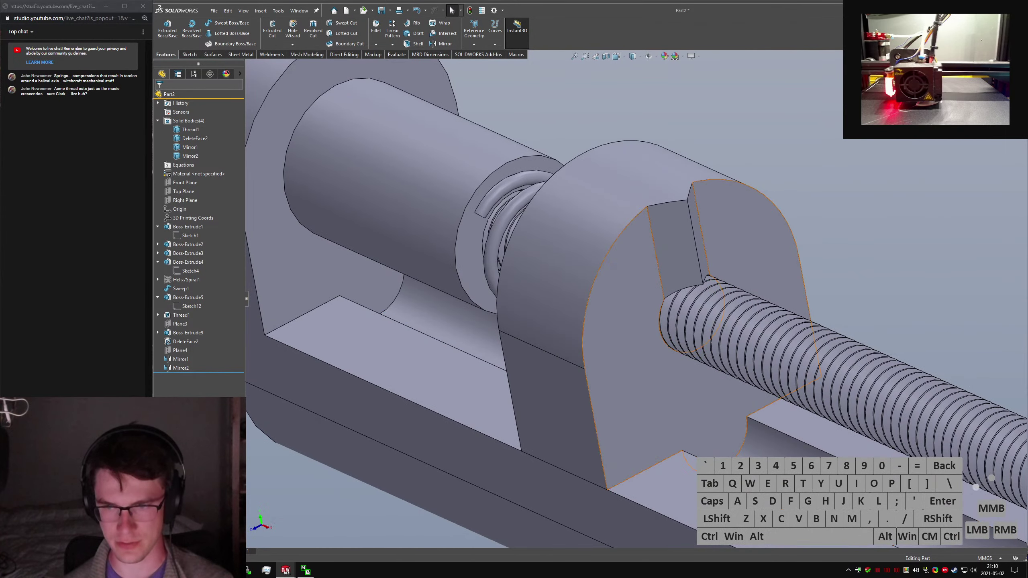
Measure the distance between the groove arc under the sliding block and the circular edge around the threaded rod, clearing the selection.
middle_drag(615, 456, 708, 450)
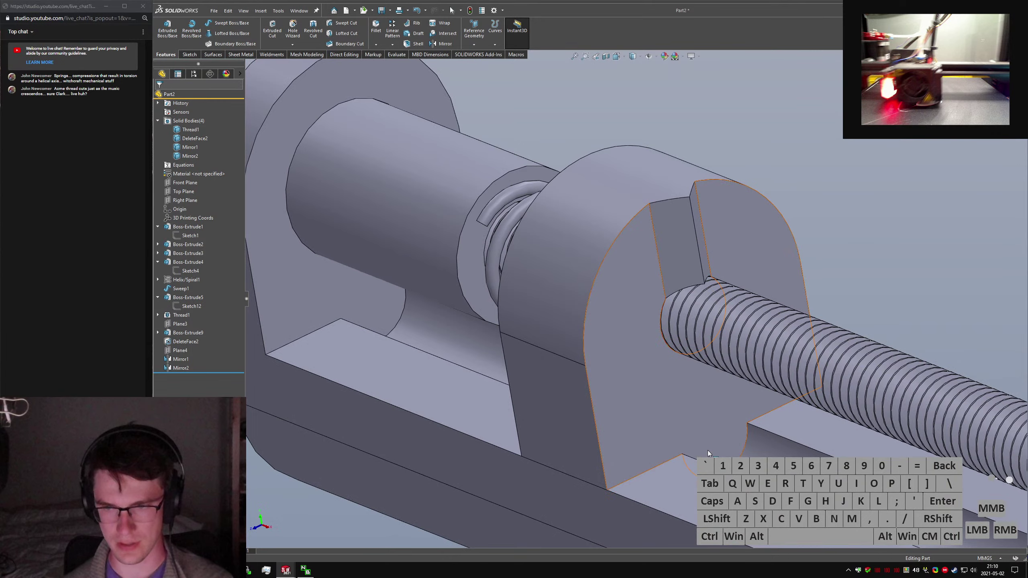
click(745, 437)
ctrl+click(676, 356)
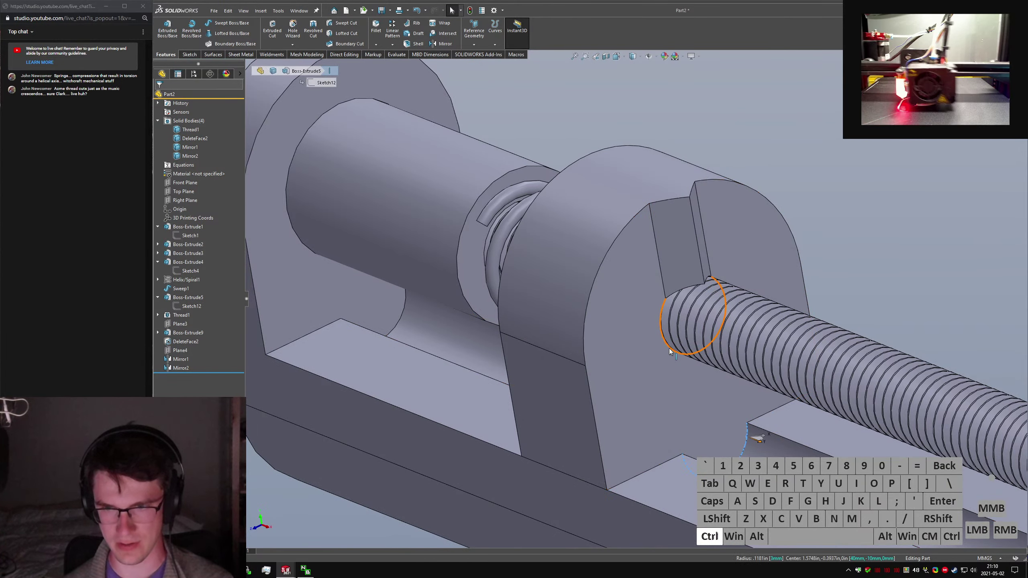
ctrl+click(670, 349)
scroll(652, 383, up, 1)
mouse_move(810, 224)
middle_down()
mouse_move(855, 213)
mouse_move(818, 231)
middle_up()
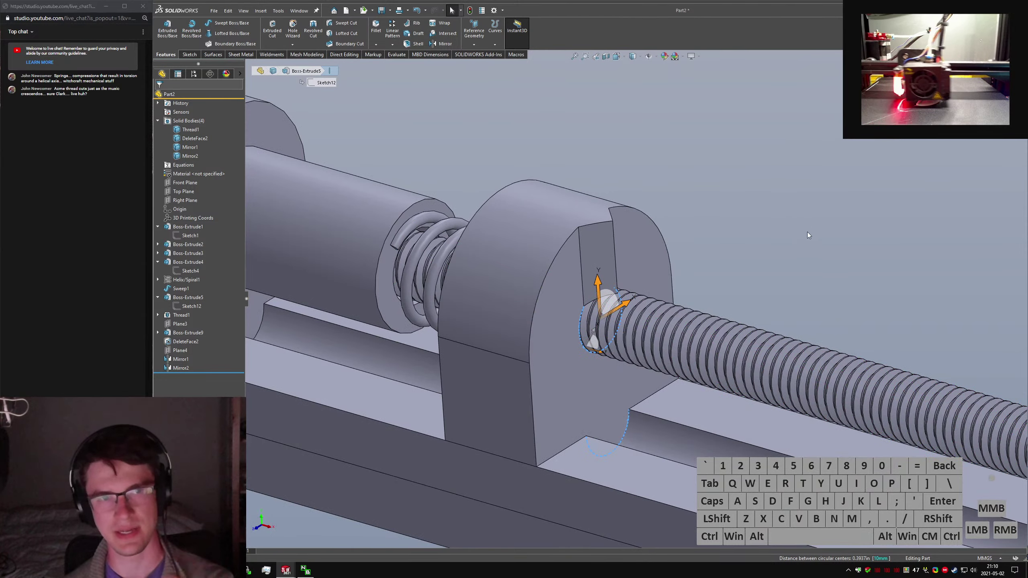
click(746, 277)
Examine the overall mechanism from the front, both ends and above, comparing its two mirrored halves.
scroll(604, 297, up, 2)
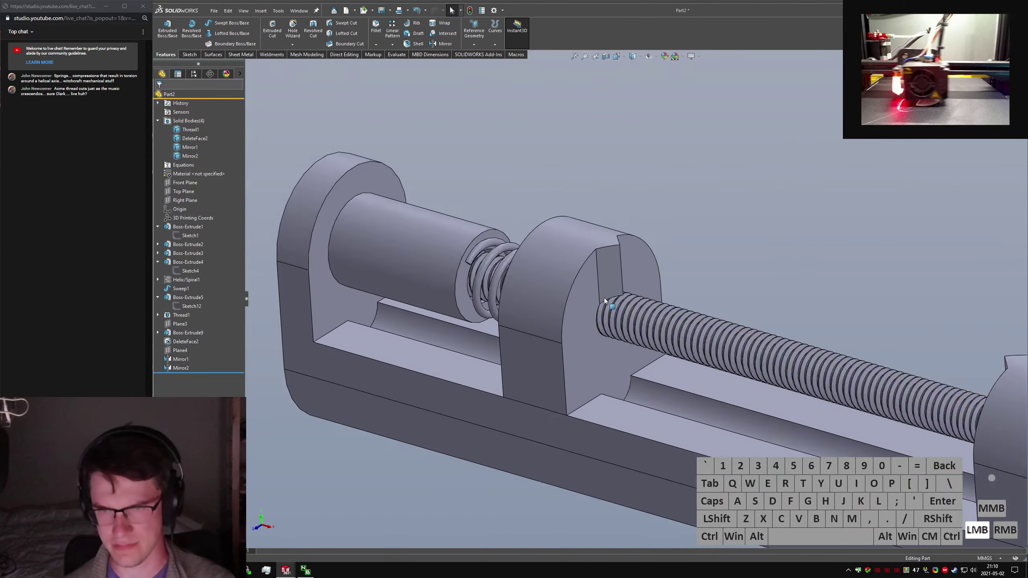
scroll(604, 297, up, 1)
middle_drag(604, 297, 693, 358)
scroll(729, 338, up, 5)
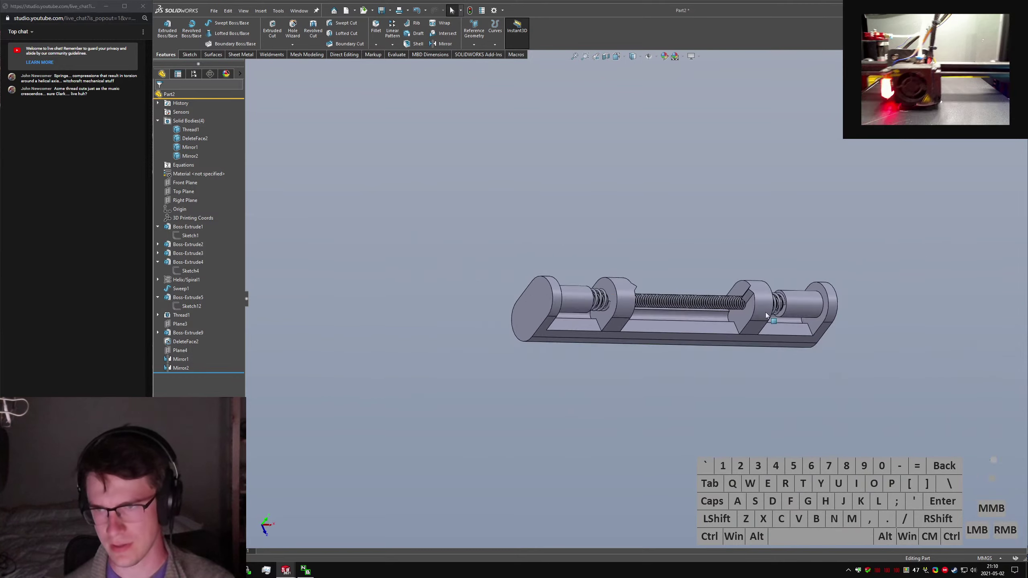
scroll(765, 312, down, 5)
middle_drag(765, 311, 490, 345)
scroll(664, 239, up, 5)
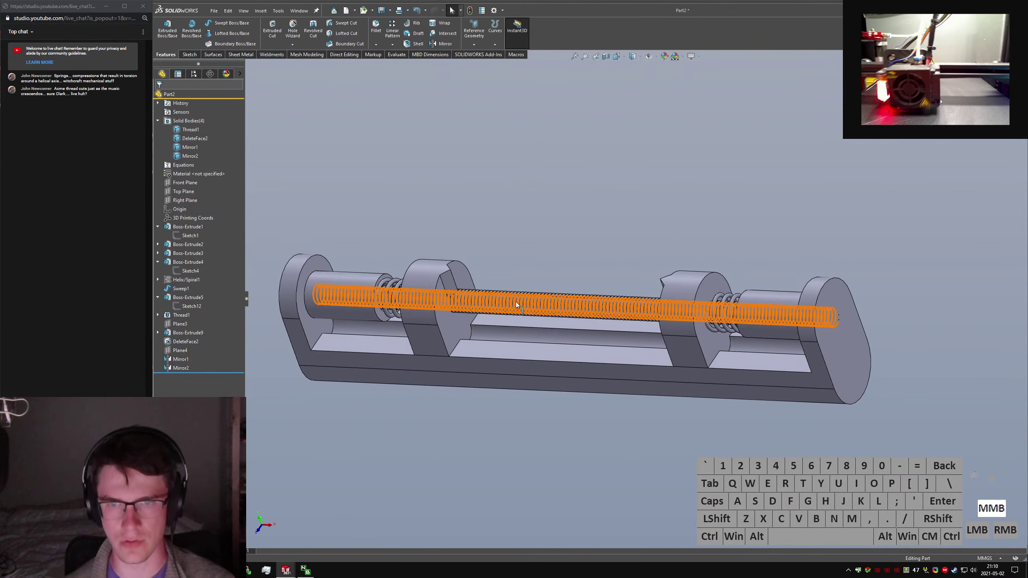
middle_drag(517, 304, 566, 353)
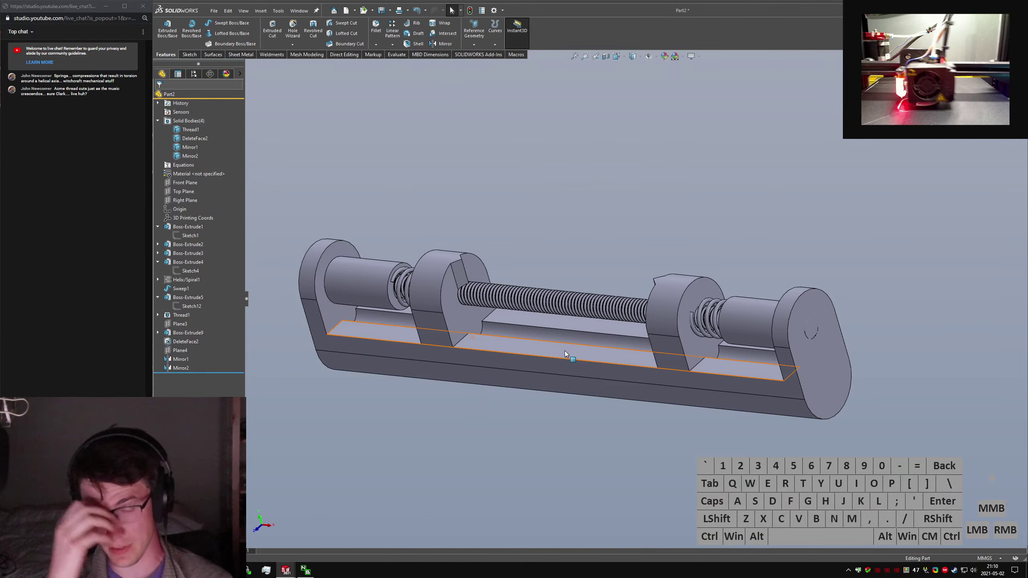
middle_drag(565, 350, 483, 262)
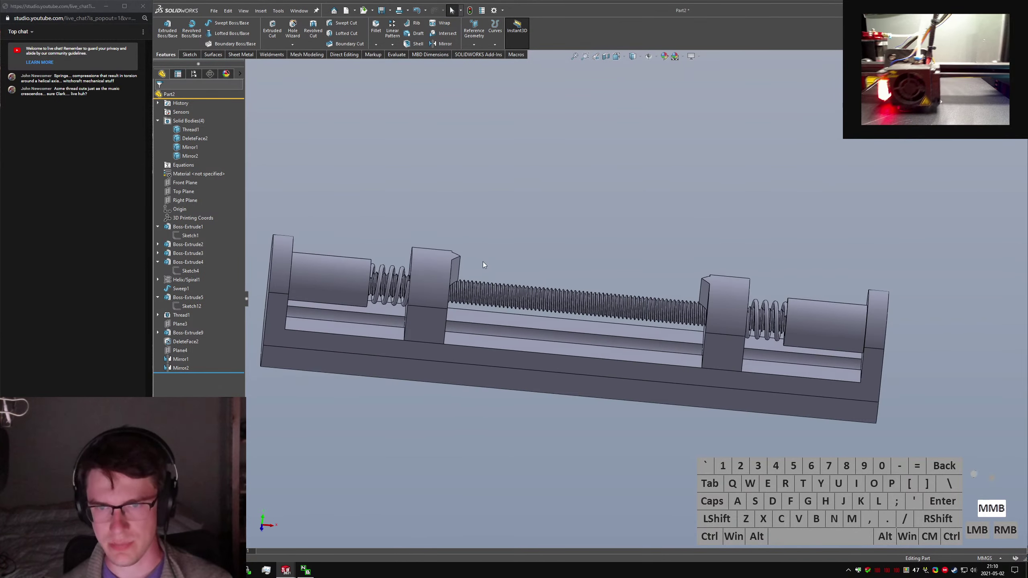
middle_drag(577, 260, 425, 304)
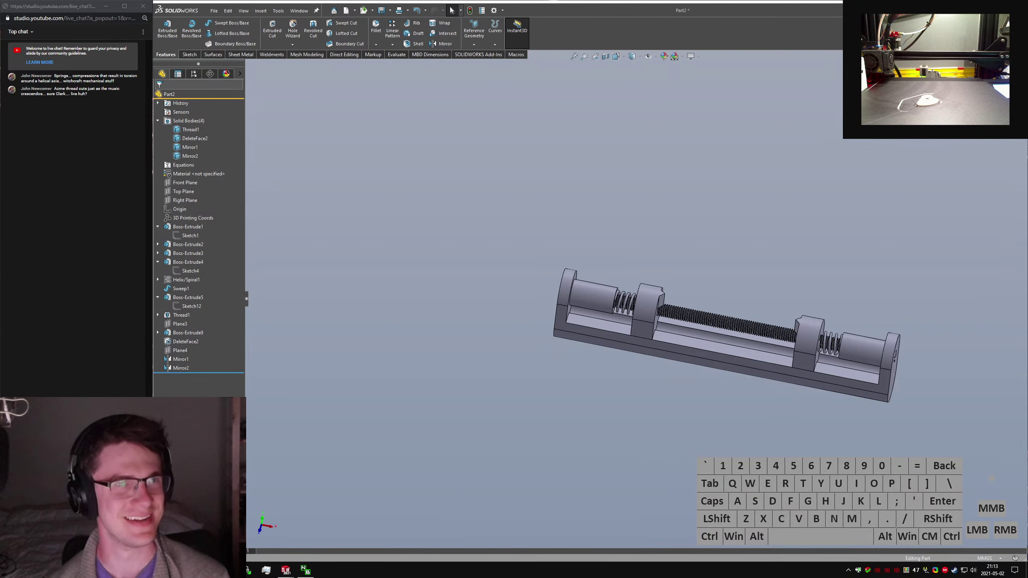
Examine the outer face of the mirrored end wall where the threaded rod's end meets it.
click(581, 294)
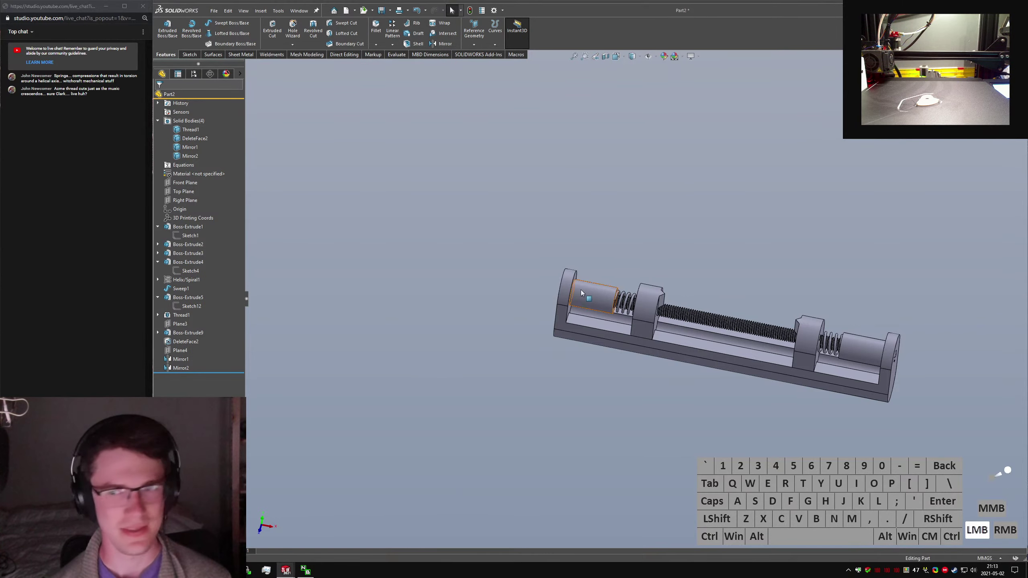
middle_drag(582, 293, 436, 262)
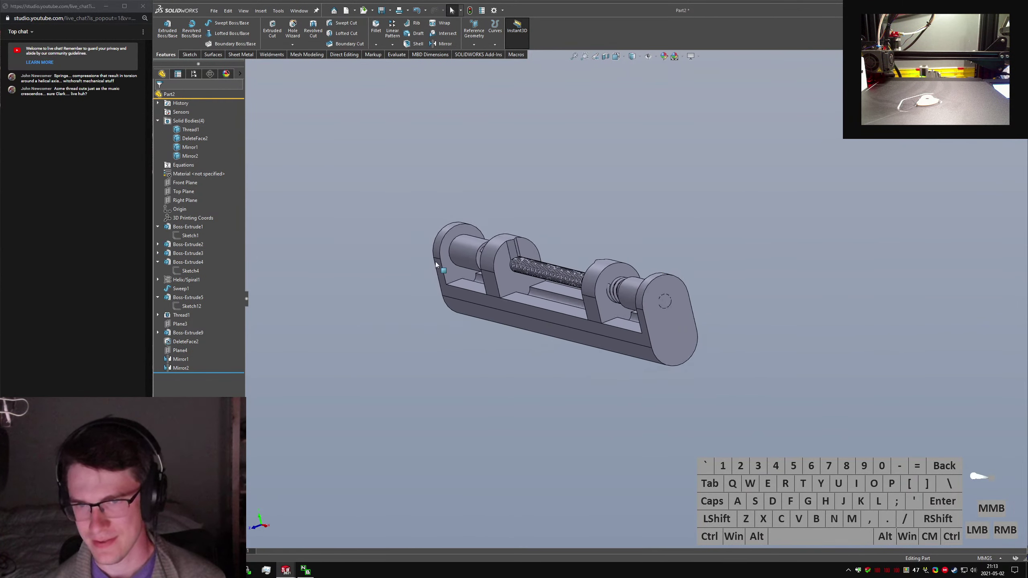
scroll(435, 262, down, 3)
scroll(781, 322, down, 3)
middle_drag(781, 322, 950, 322)
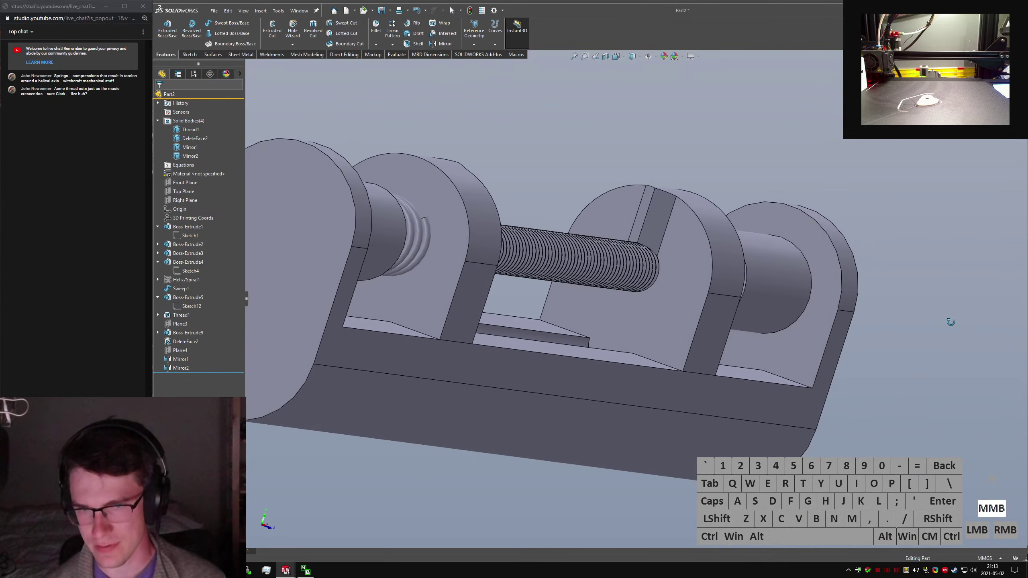
scroll(784, 323, up, 3)
scroll(784, 323, down, 6)
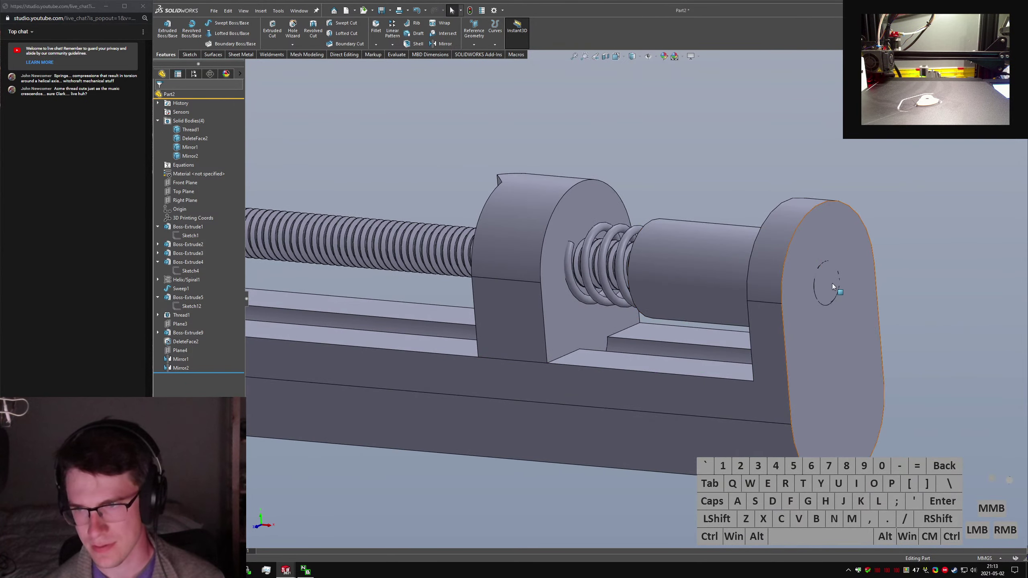
scroll(832, 283, down, 3)
scroll(823, 281, up, 3)
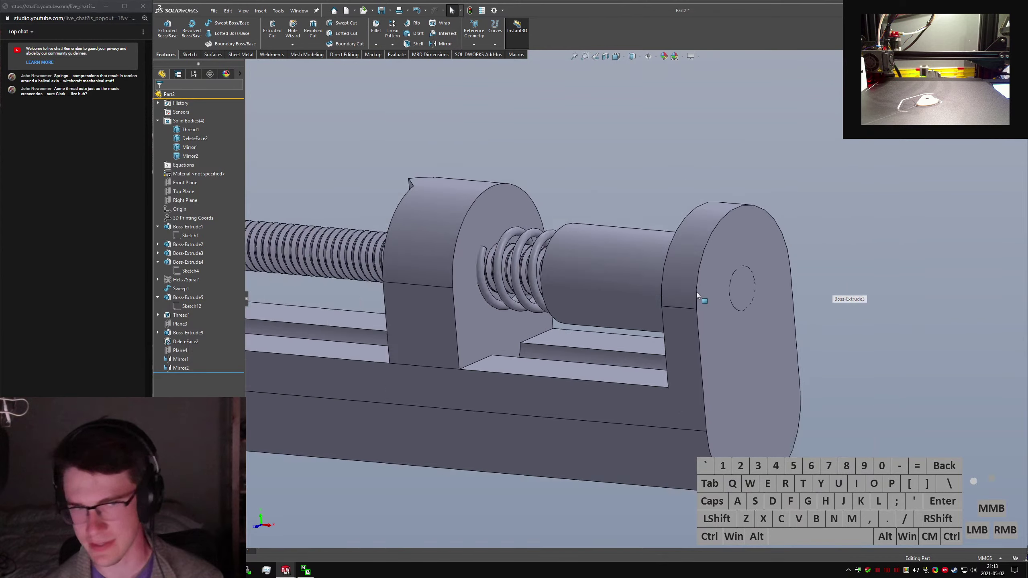
scroll(697, 293, up, 3)
Highlight the reference planes and the base's end-wall faces to check how the mirror mid-plane is positioned.
click(179, 325)
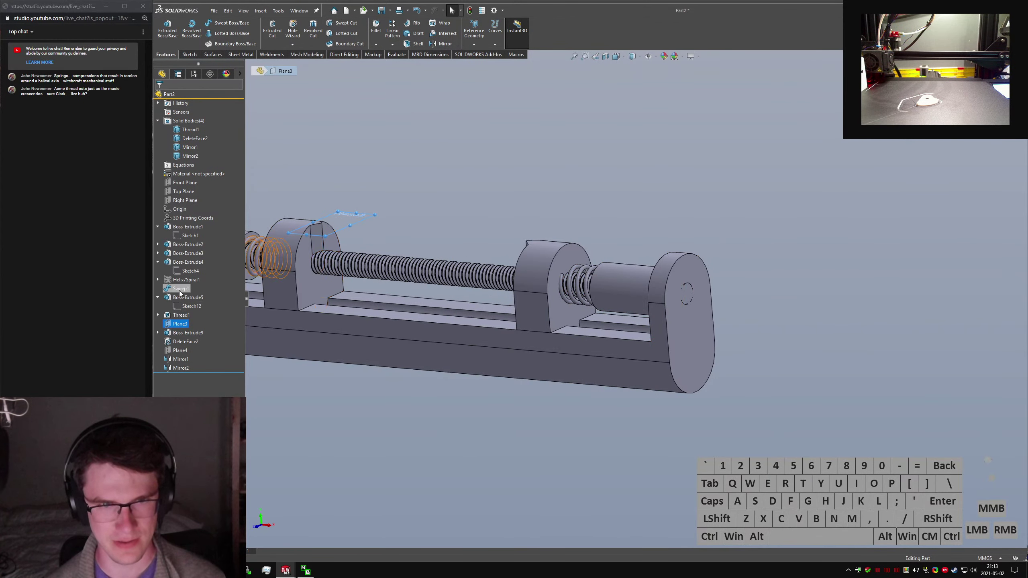
click(179, 352)
scroll(457, 305, up, 5)
scroll(483, 296, down, 4)
middle_drag(483, 295, 466, 295)
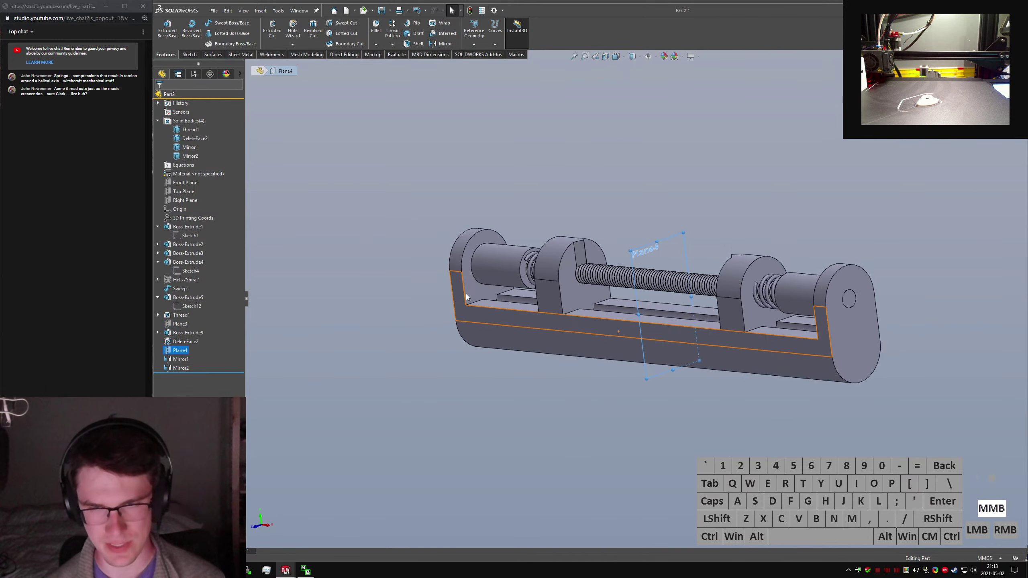
middle_drag(348, 289, 424, 288)
middle_drag(858, 340, 600, 345)
click(485, 275)
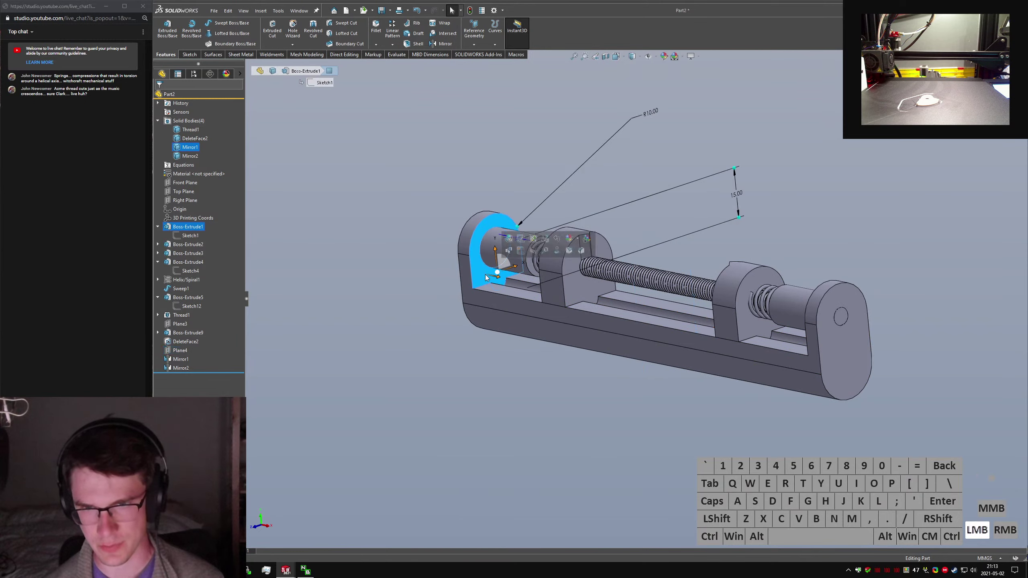
click(848, 362)
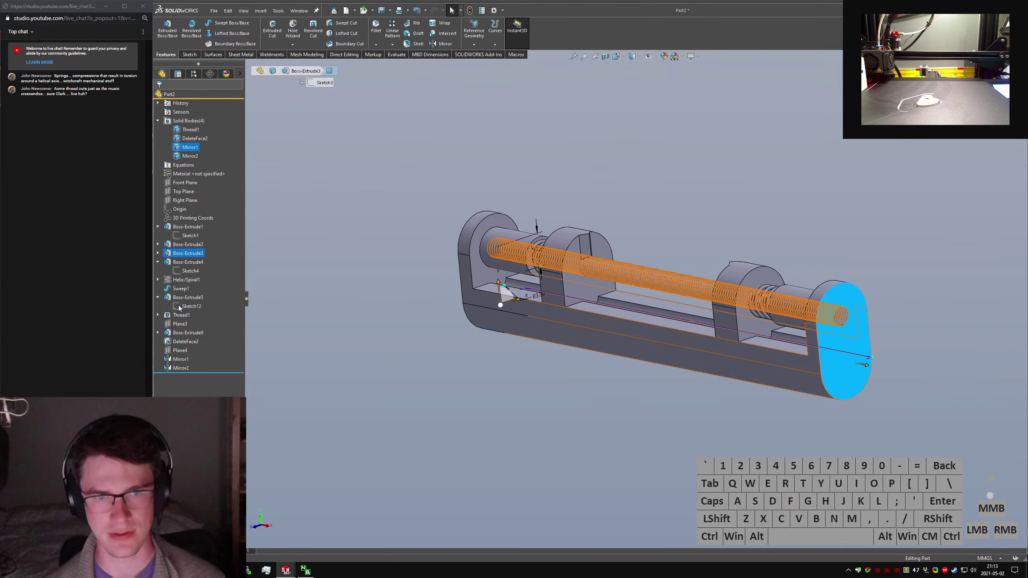
Redefine the mirror mid-plane by replacing its second reference with the inner face of the base's original end wall.
click(177, 324)
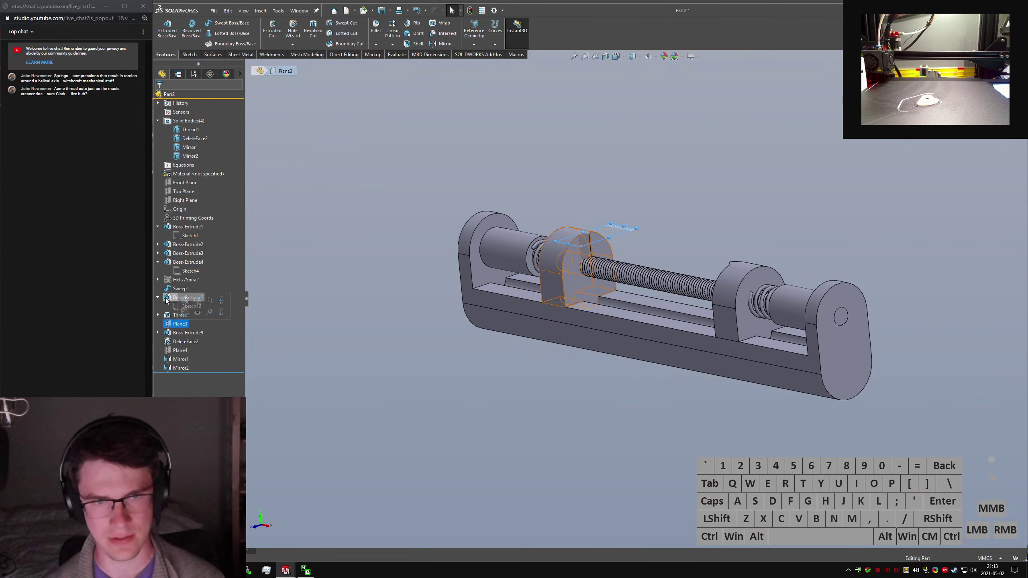
click(181, 350)
click(195, 326)
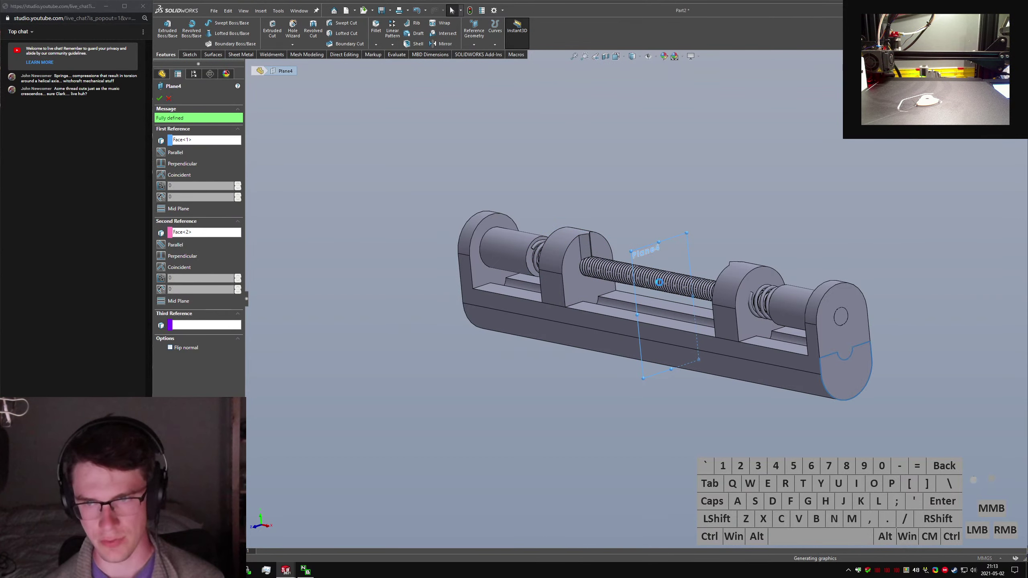
click(206, 233)
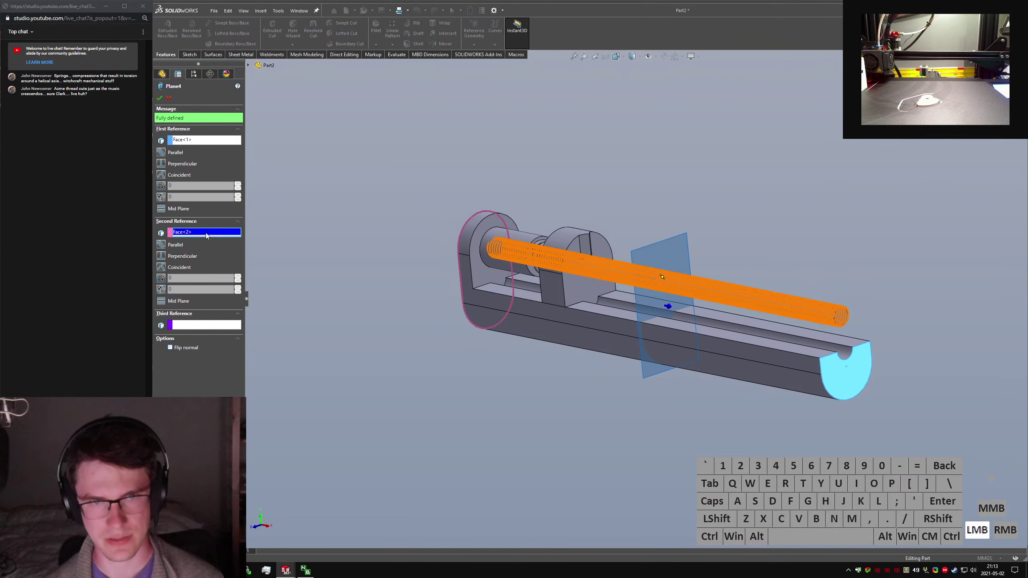
click(490, 273)
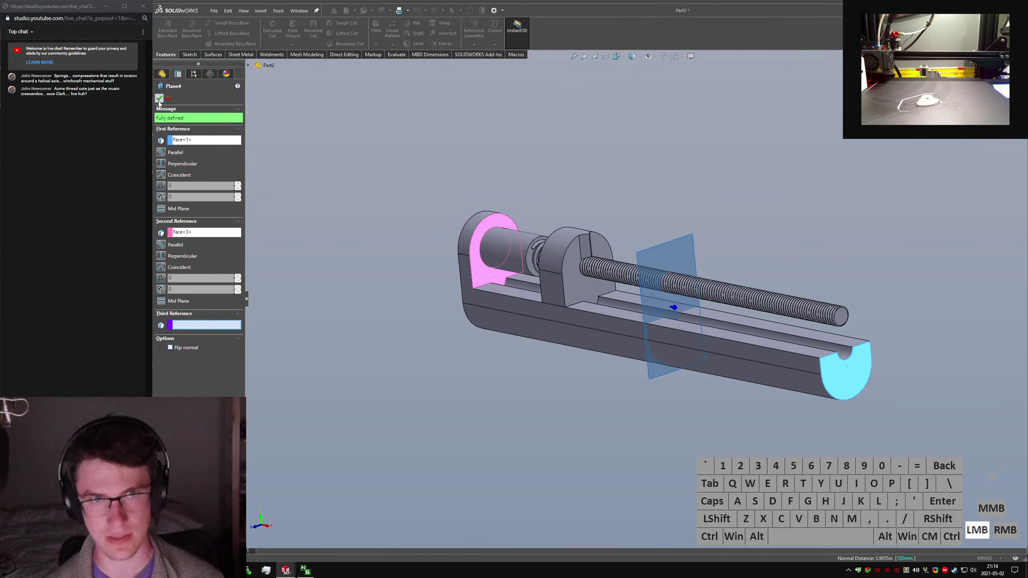
key(Return)
click(875, 239)
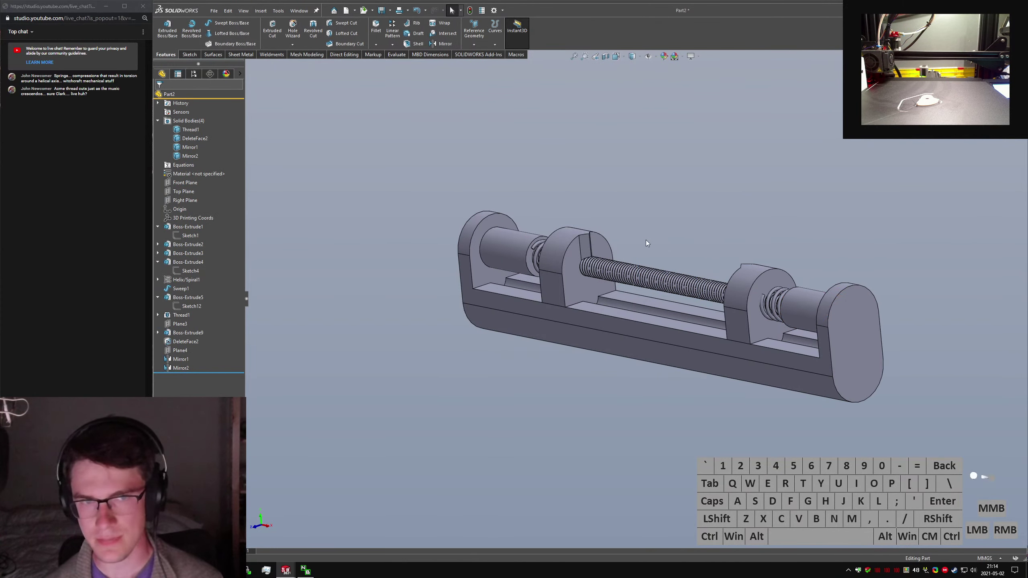
Examine the rebuilt mechanism in isometric and other views, including the mirrored end wall, sliding blocks and springs.
middle_drag(646, 239, 729, 263)
scroll(692, 252, up, 5)
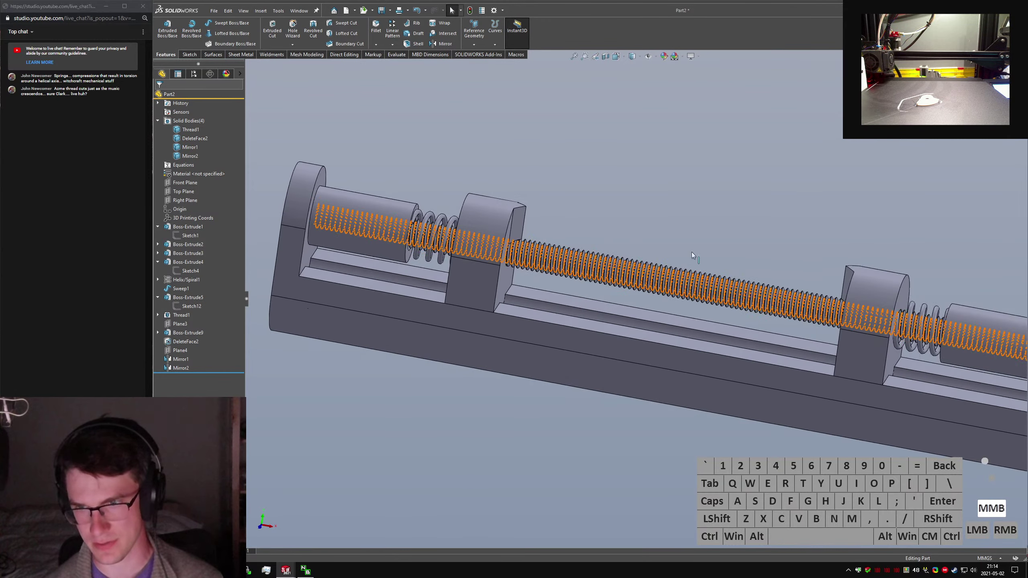
key(ctrl+7)
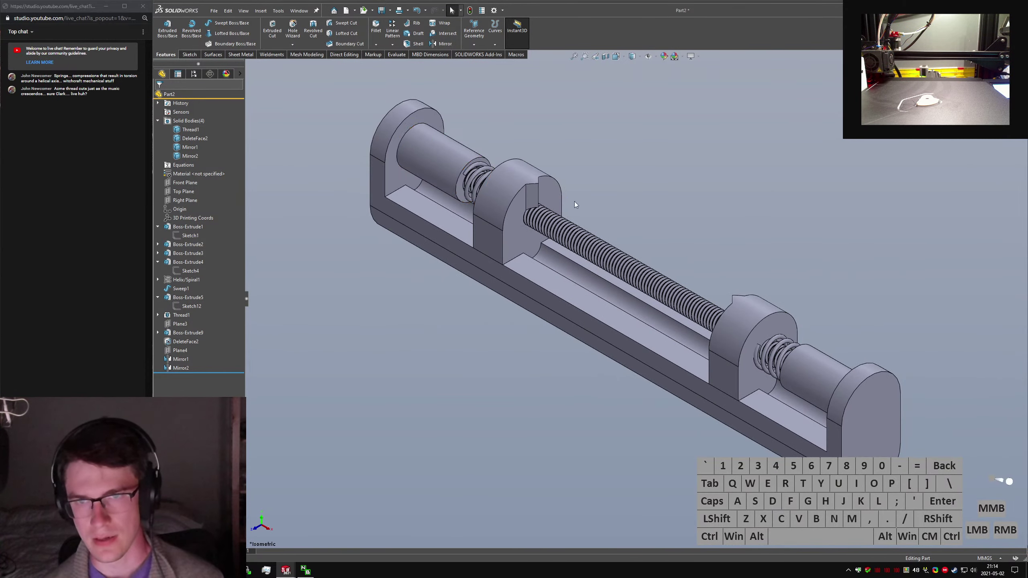
middle_drag(575, 201, 593, 228)
scroll(673, 275, up, 4)
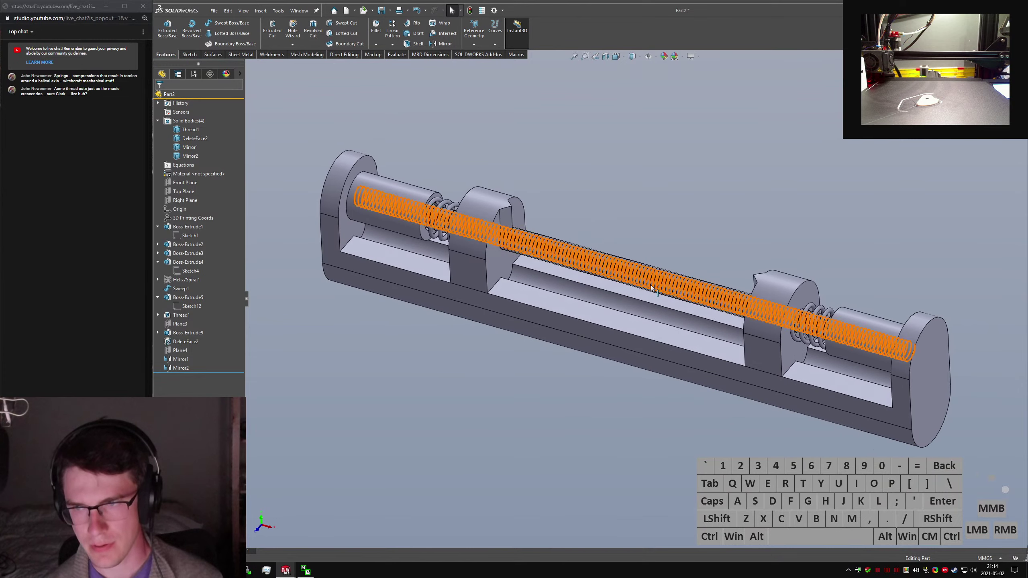
scroll(673, 275, up, 3)
middle_drag(657, 229, 522, 180)
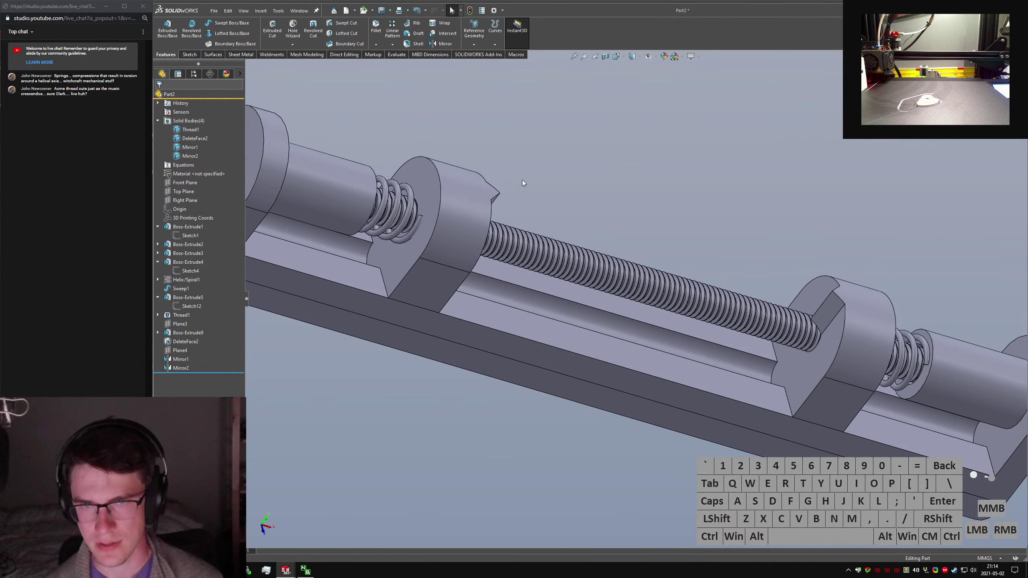
Examine the sliding blocks, springs and threaded rod up close, including the key inside the block that meets the rod.
scroll(505, 243, up, 5)
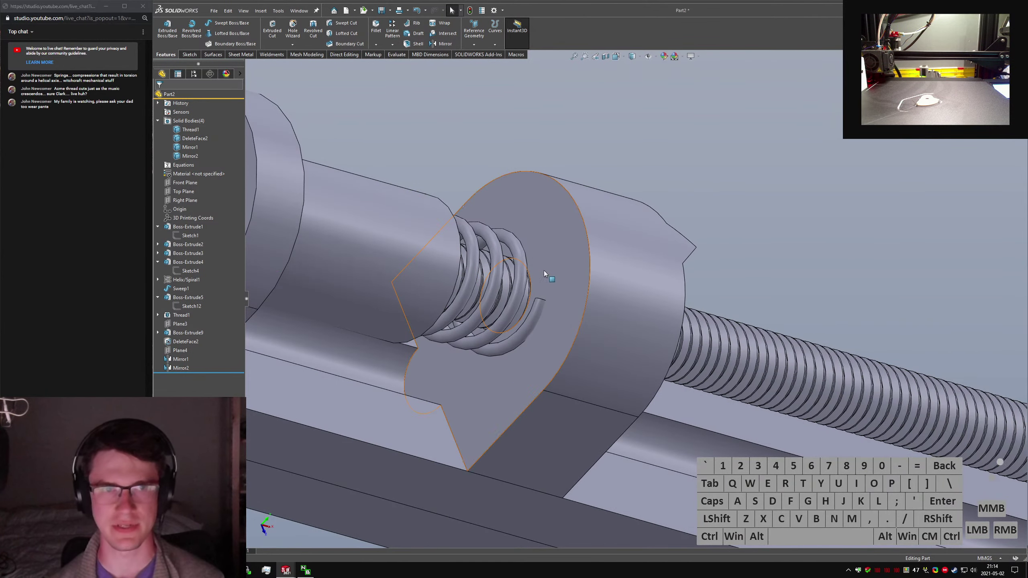
scroll(526, 247, down, 6)
middle_drag(514, 229, 593, 274)
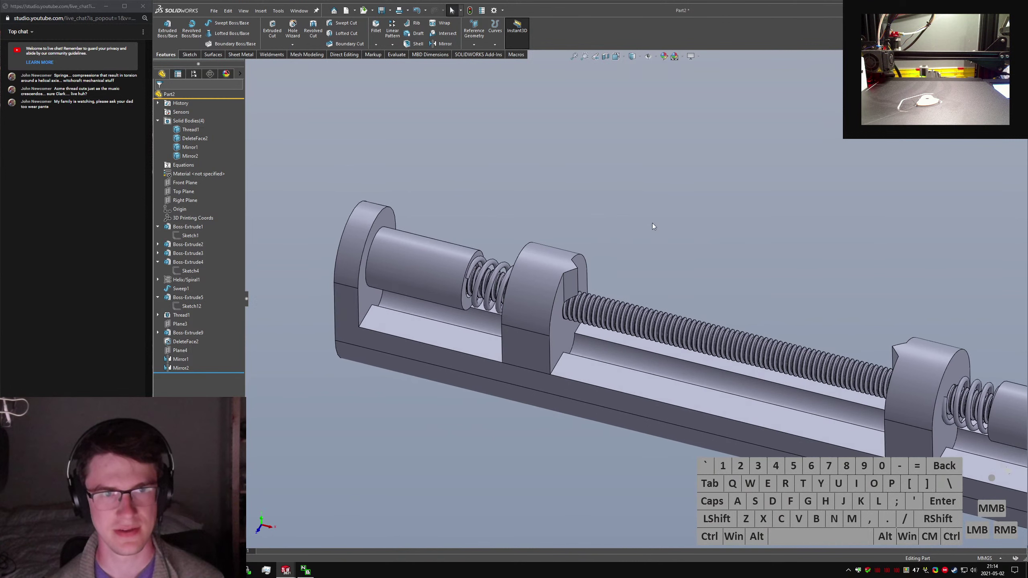
click(655, 223)
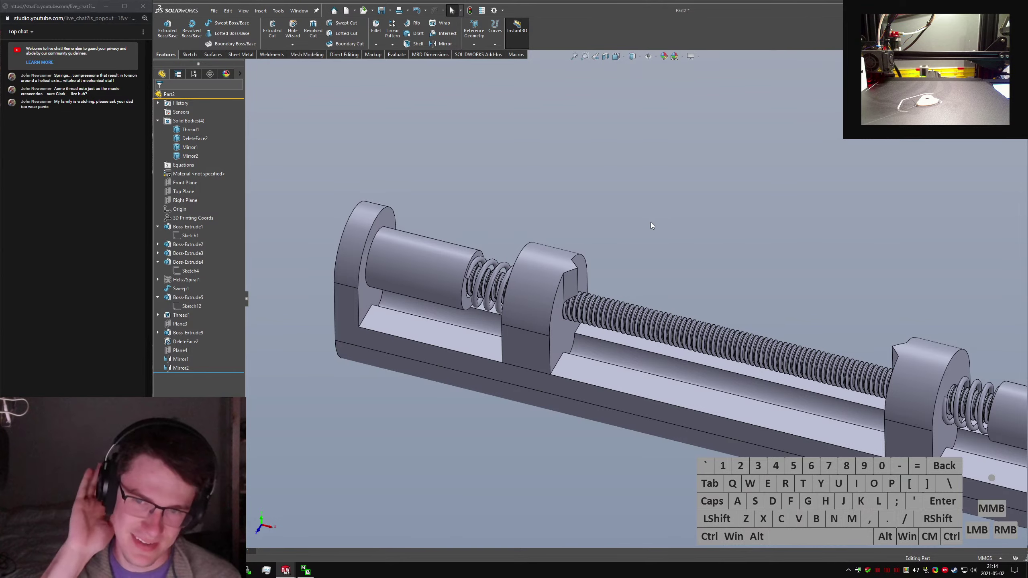
mouse_move(570, 284)
middle_down()
mouse_move(553, 289)
mouse_move(562, 280)
middle_up()
scroll(560, 296, down, 1)
scroll(560, 298, down, 3)
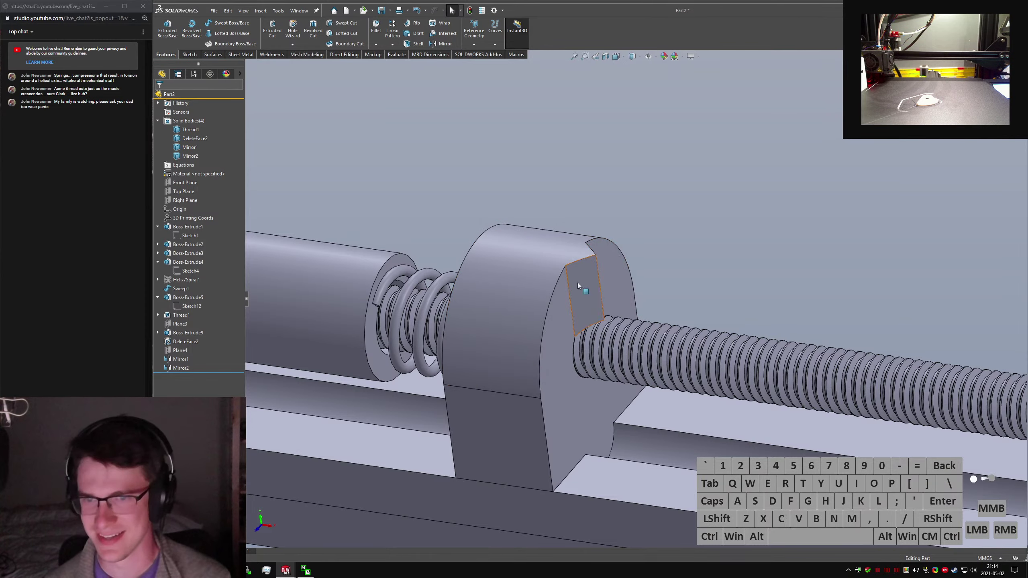
scroll(595, 330, up, 10)
scroll(728, 282, down, 12)
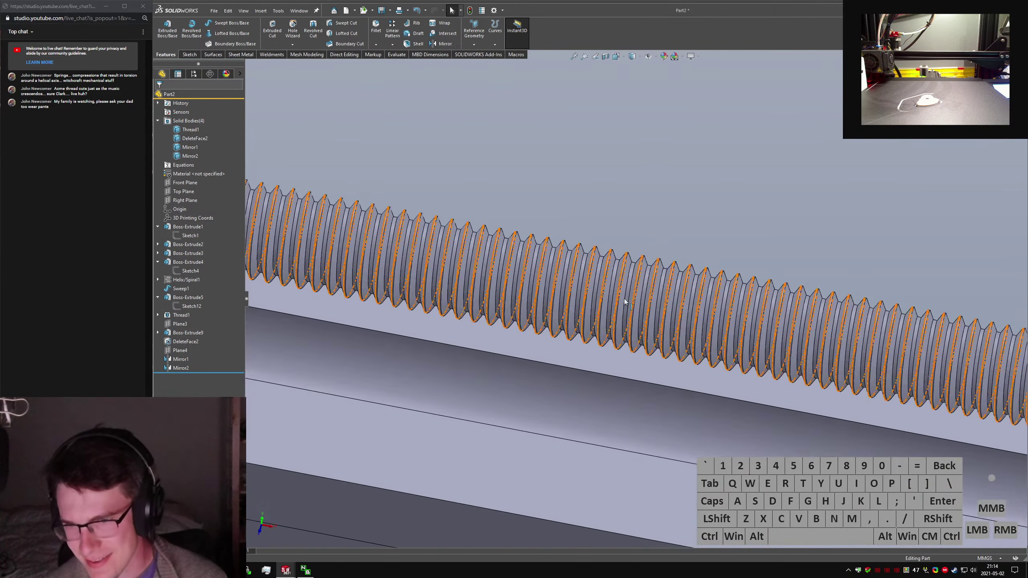
Suppress the Thread1 feature on the rod and look at the sliding block's key against the plain rod.
click(181, 316)
click(195, 302)
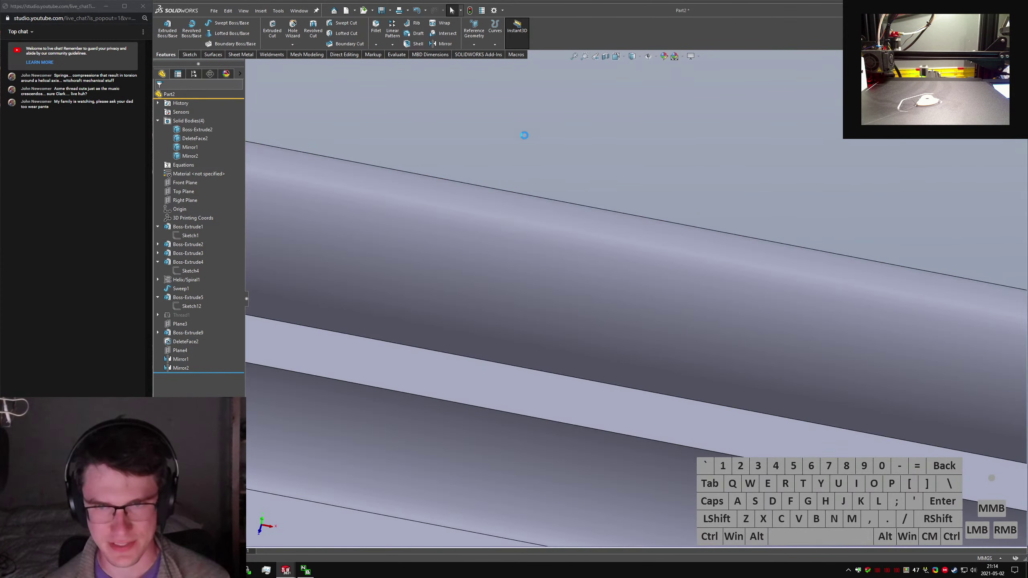
scroll(439, 189, up, 8)
scroll(456, 286, down, 6)
middle_drag(536, 268, 460, 205)
scroll(520, 316, down, 7)
scroll(526, 342, up, 6)
Open the profile sketch of the sliding block's extrusion for editing.
click(525, 342)
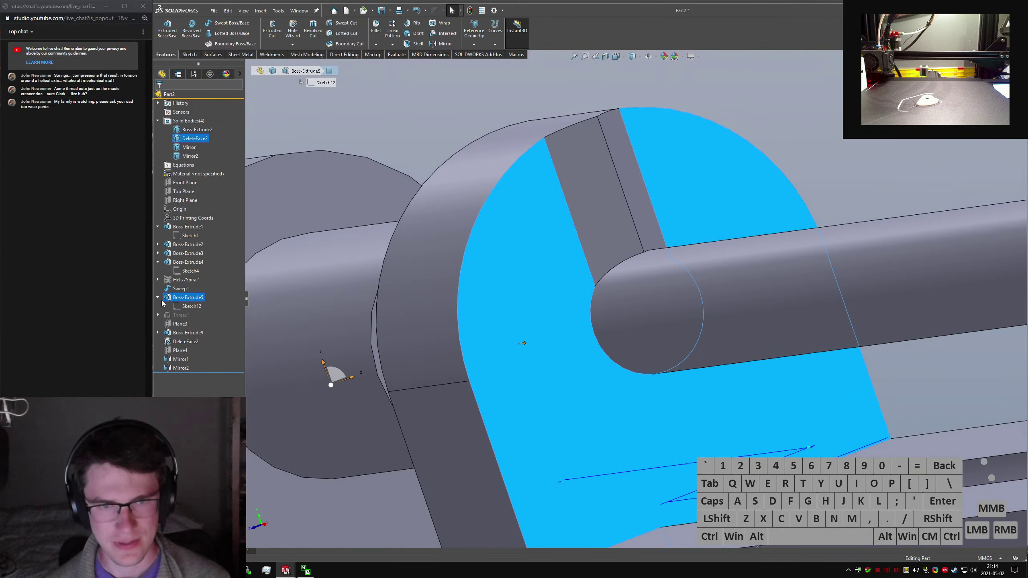
click(192, 306)
scroll(340, 320, up, 3)
right_click(181, 308)
click(185, 286)
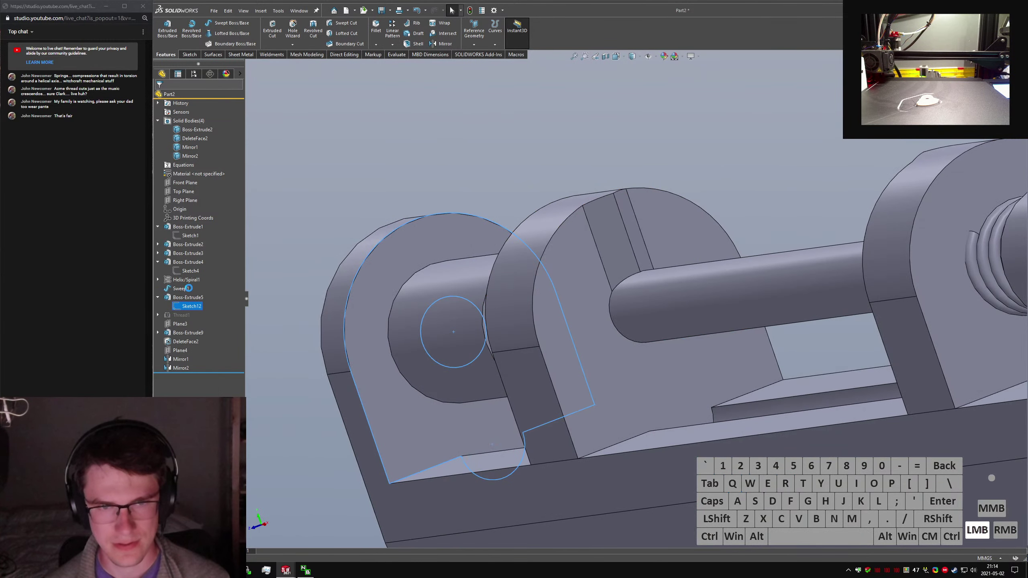
click(295, 36)
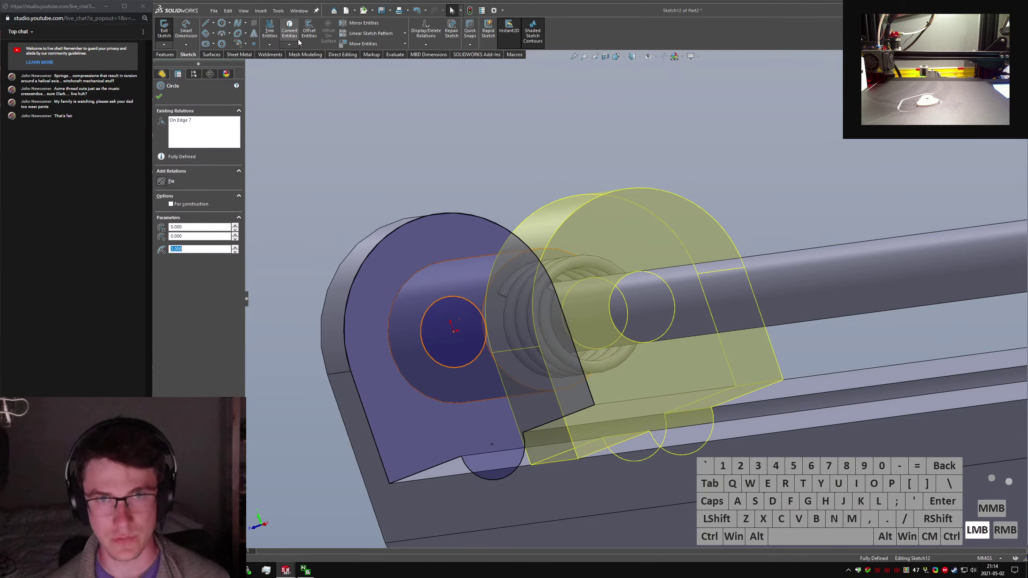
click(295, 36)
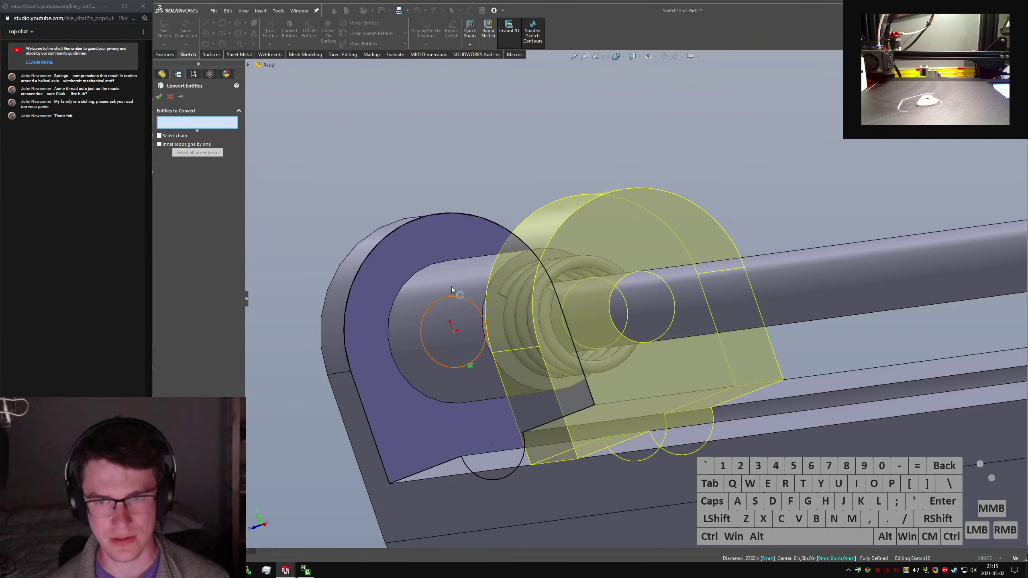
key(Escape)
Offset the rod circle outward in the block's profile sketch, with the original circle as construction geometry, and rebuild the part.
click(469, 299)
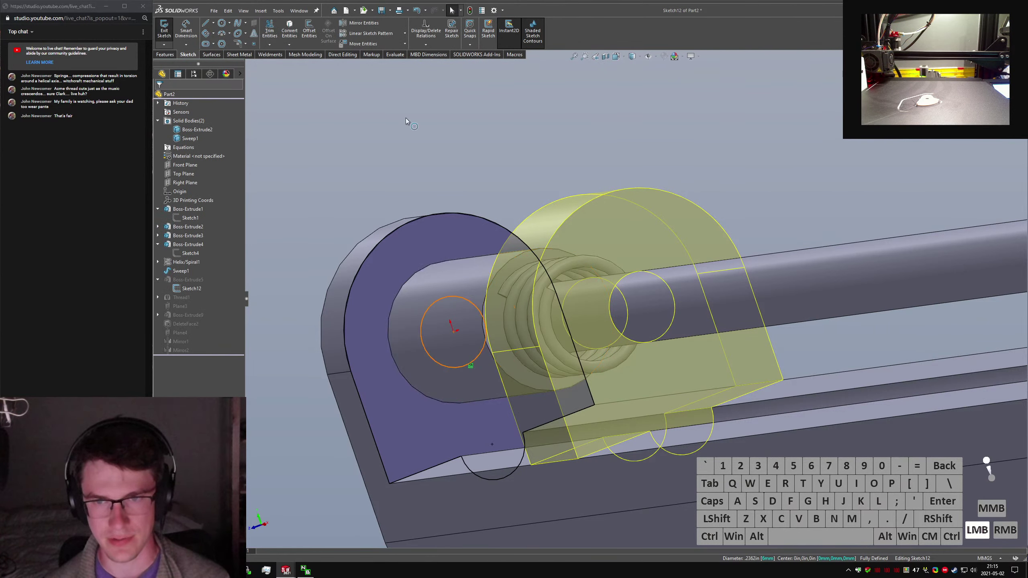
click(309, 31)
click(158, 98)
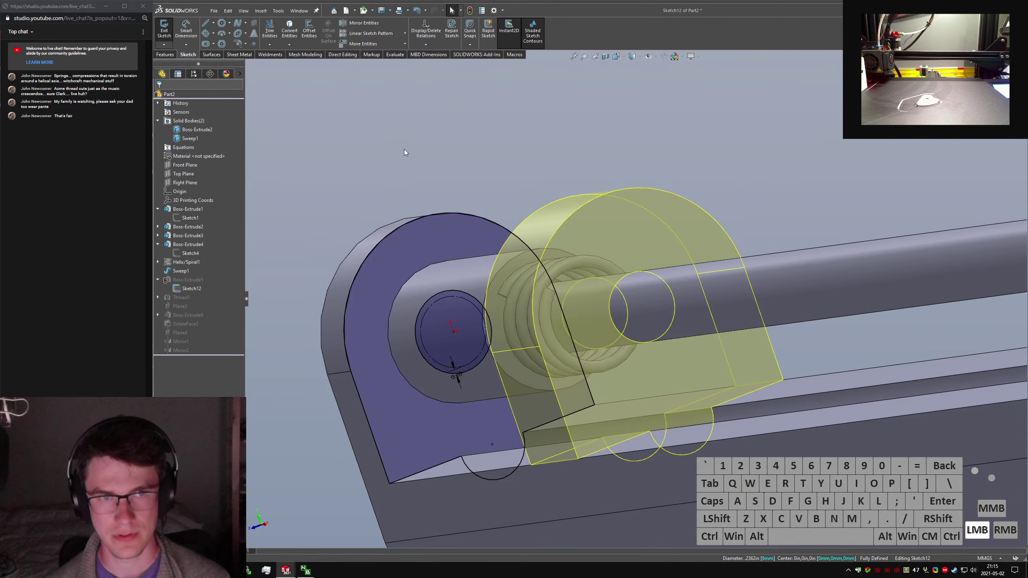
key(z)
key(z)
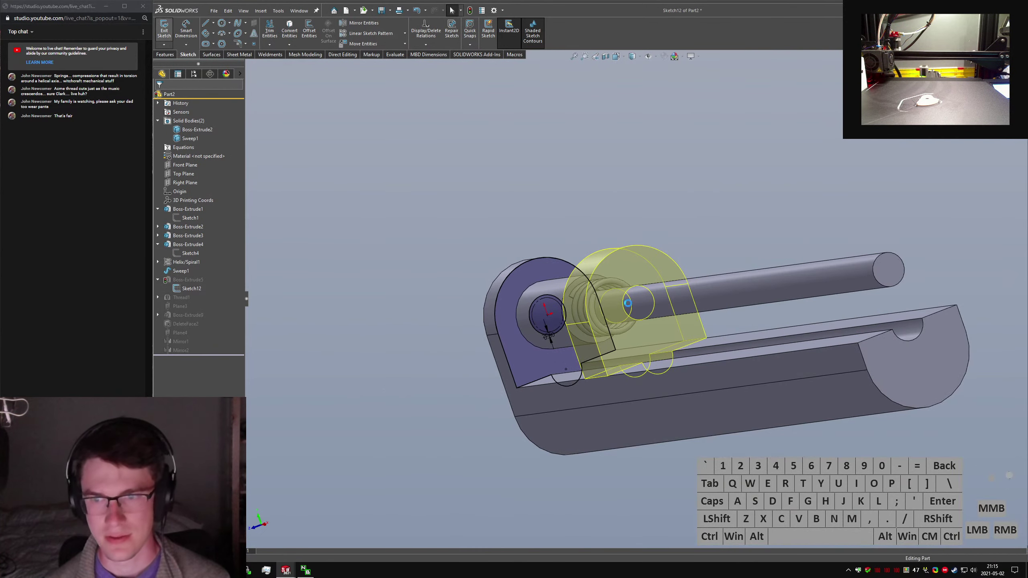
Repair the failed Boss-Extrude9 by selecting the sliding block's enlarged rod-hole face as its Up To Surface end.
scroll(630, 302, down, 4)
mouse_move(630, 302)
middle_down()
mouse_move(752, 291)
mouse_move(710, 301)
middle_up()
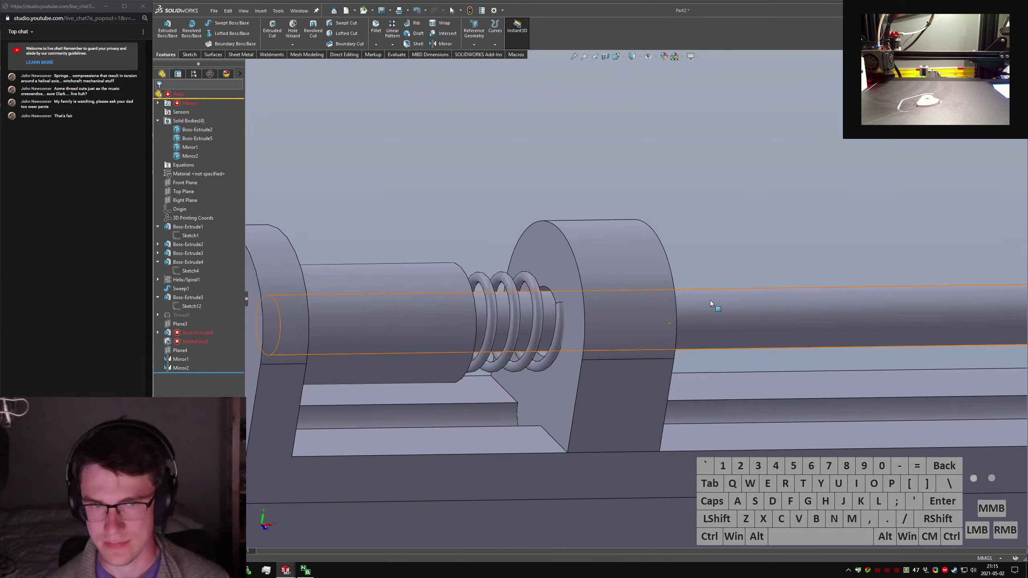
scroll(848, 317, up, 4)
scroll(900, 310, down, 2)
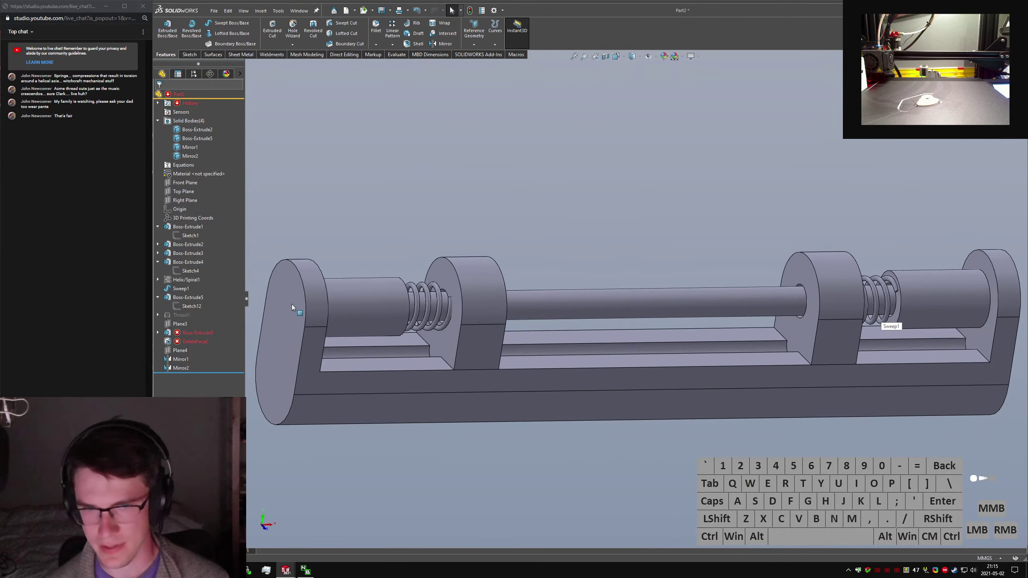
click(189, 333)
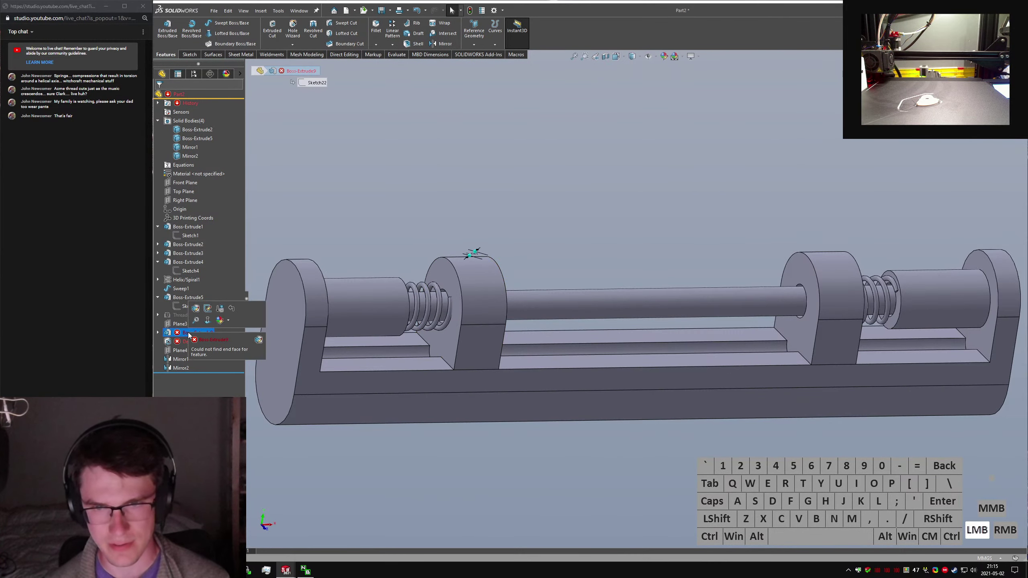
click(196, 308)
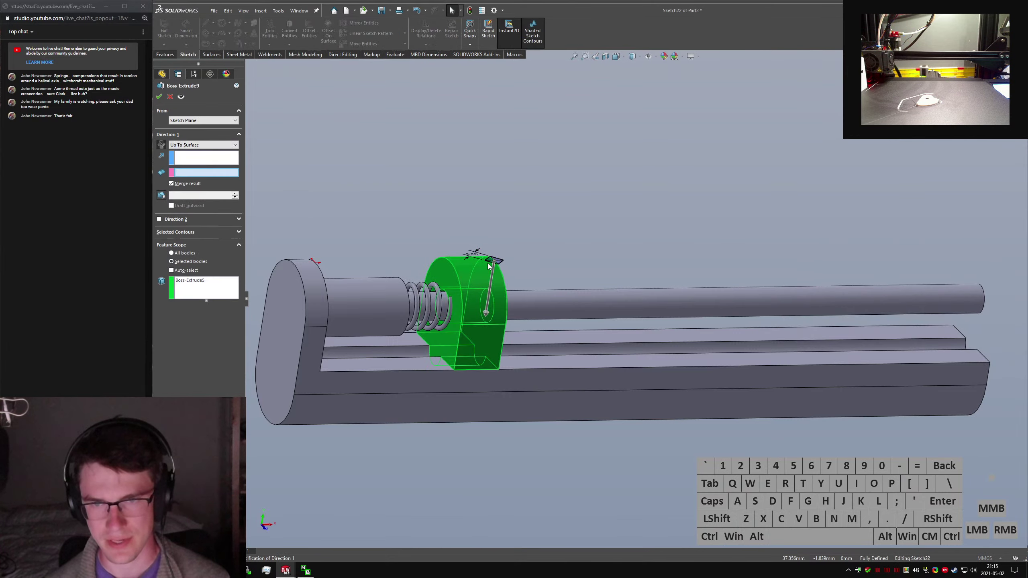
scroll(480, 263, down, 5)
middle_drag(480, 263, 406, 225)
mouse_move(547, 320)
middle_down()
mouse_move(542, 336)
mouse_move(564, 356)
middle_up()
click(561, 362)
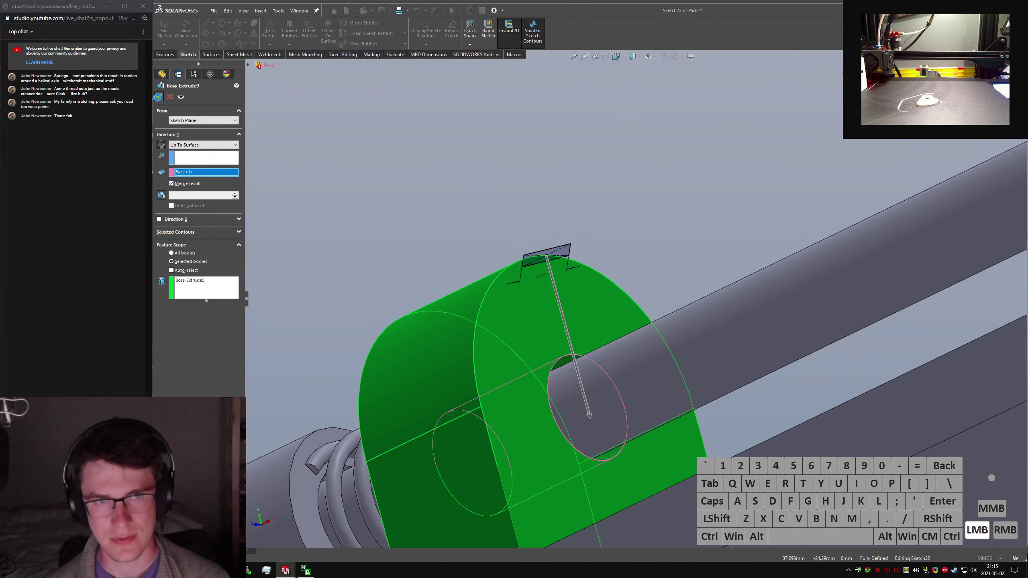
click(157, 96)
Check the relations of the construction circle in the sliding block's profile sketch, and leave the sketch discarding any changes.
click(560, 207)
middle_drag(560, 208, 498, 251)
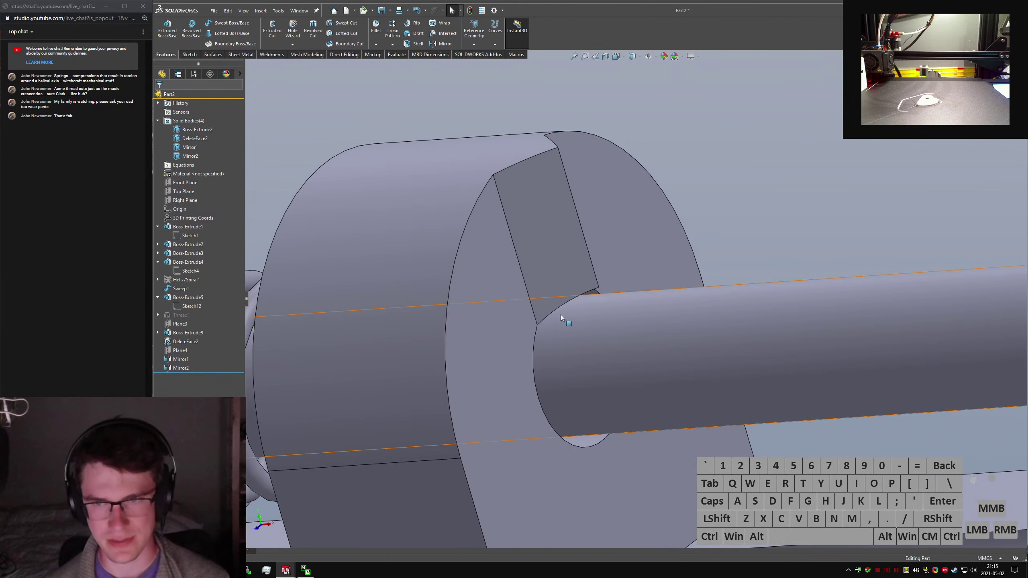
scroll(561, 319, up, 2)
scroll(475, 281, up, 3)
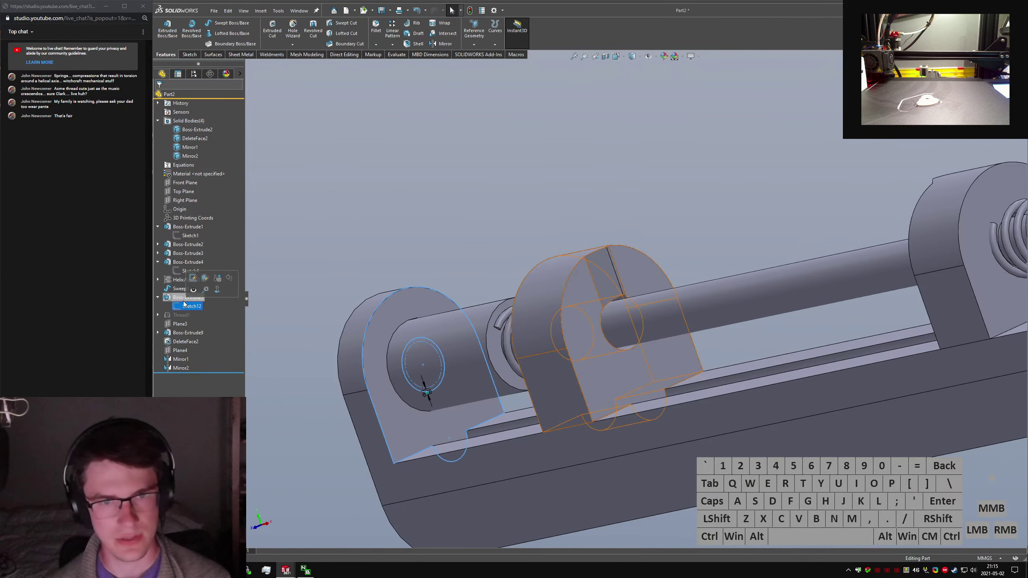
click(195, 285)
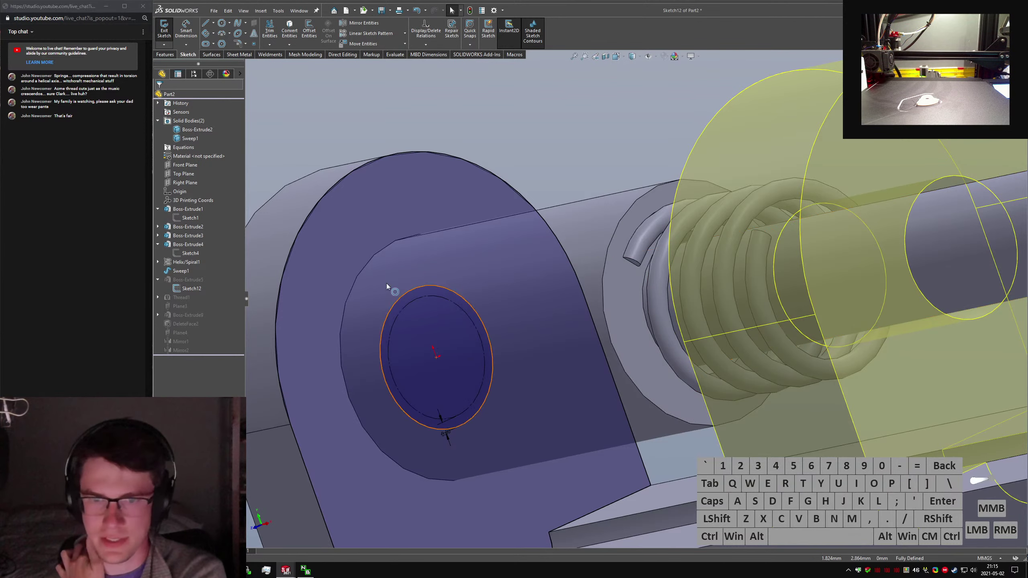
click(428, 296)
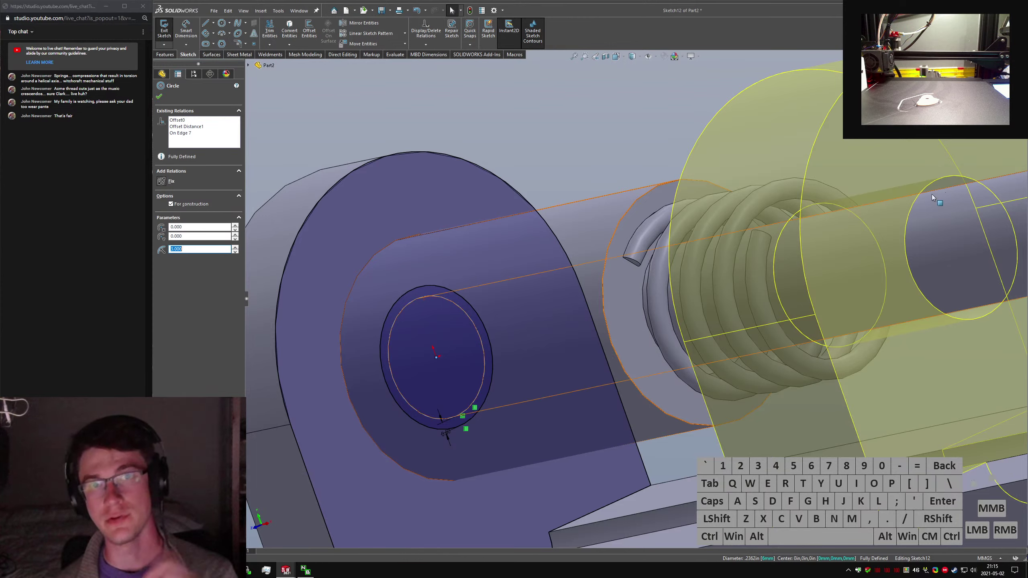
click(1015, 83)
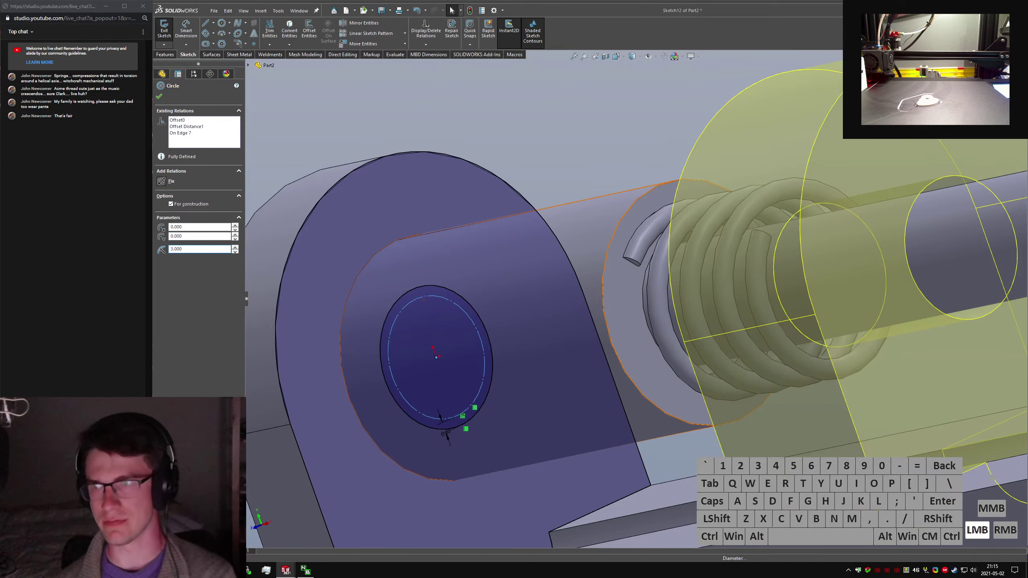
click(575, 292)
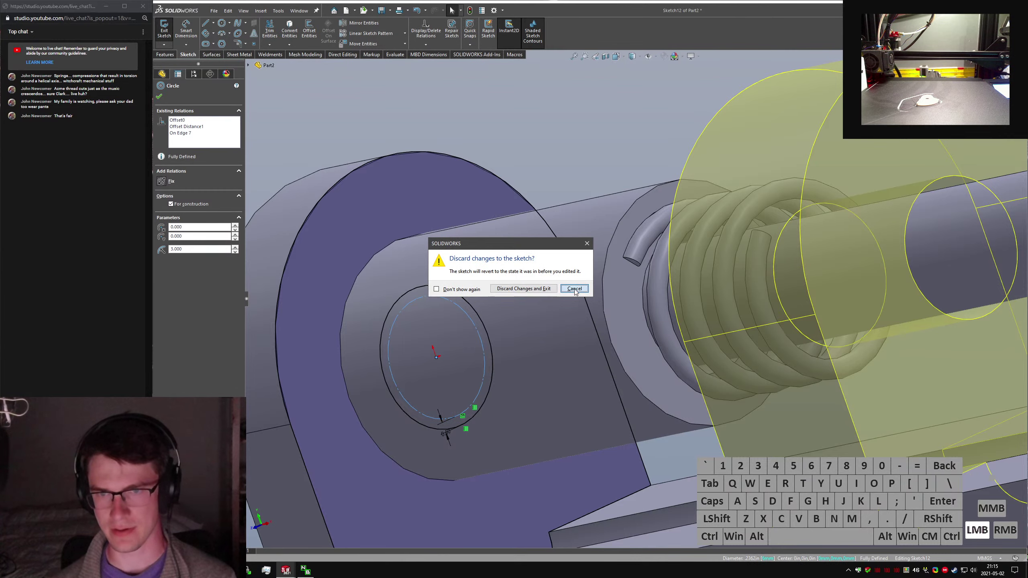
click(524, 289)
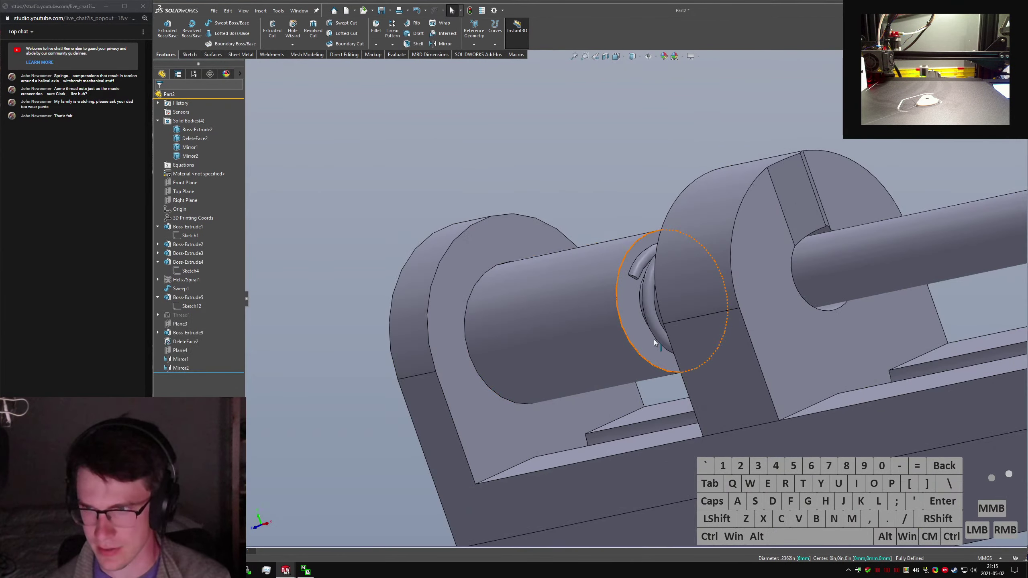
Examine the sliding block's key, rod-hole clearance and rounded upper face from several angles.
scroll(664, 335, up, 3)
scroll(799, 282, down, 5)
middle_drag(571, 237, 595, 275)
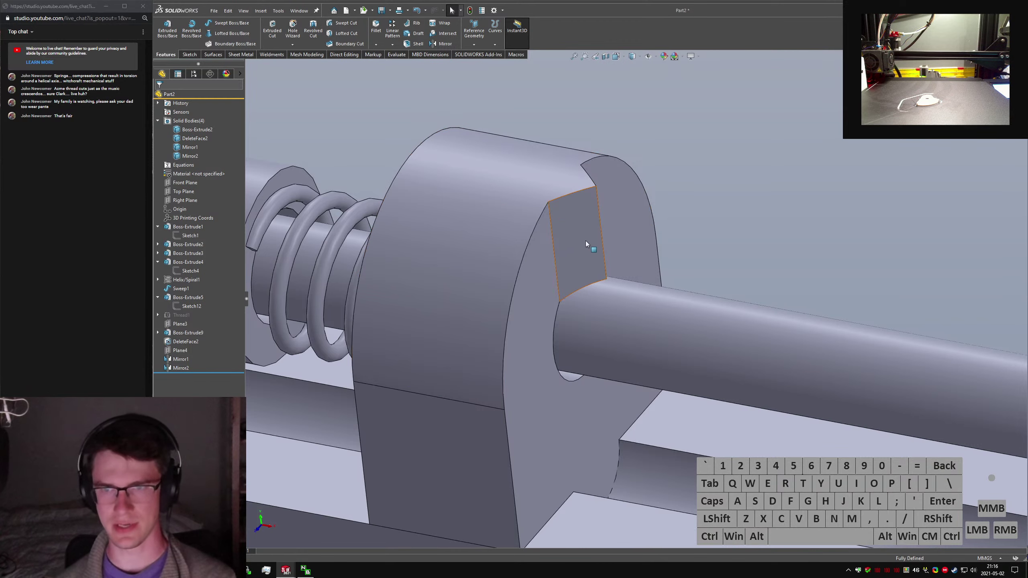
middle_drag(586, 241, 544, 241)
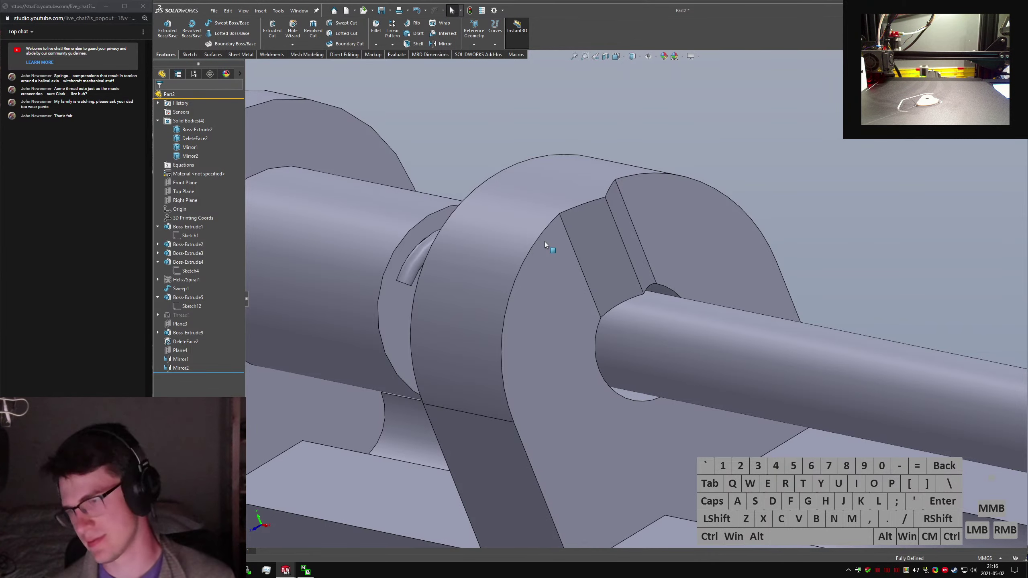
middle_drag(584, 271, 623, 298)
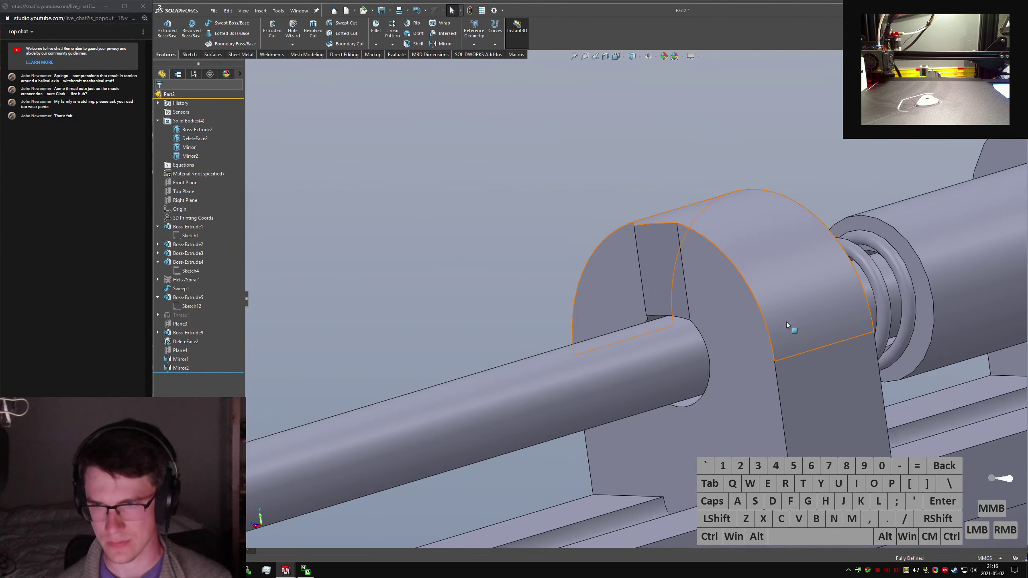
click(786, 322)
scroll(690, 334, up, 3)
scroll(692, 314, down, 1)
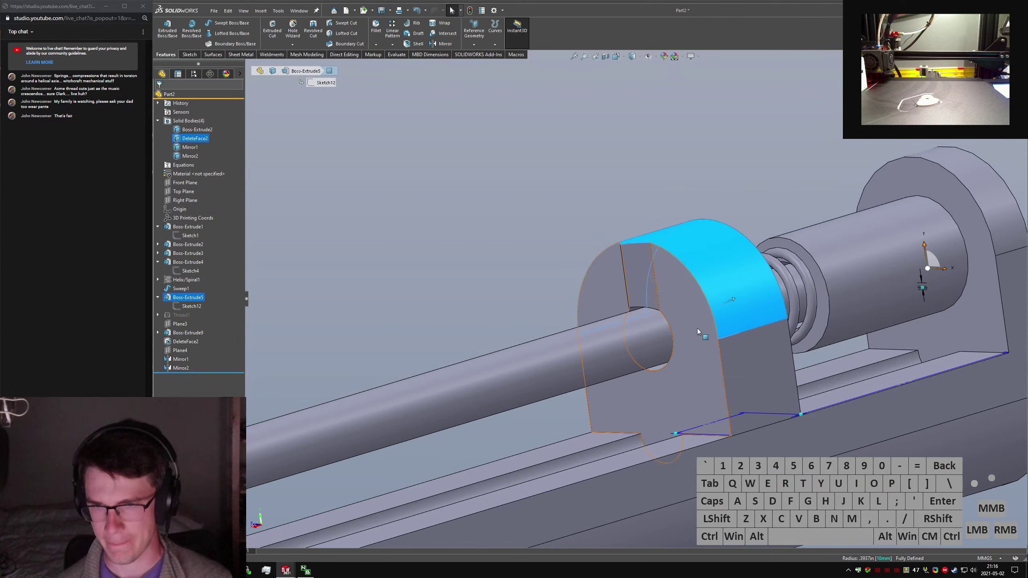
middle_drag(702, 336, 749, 299)
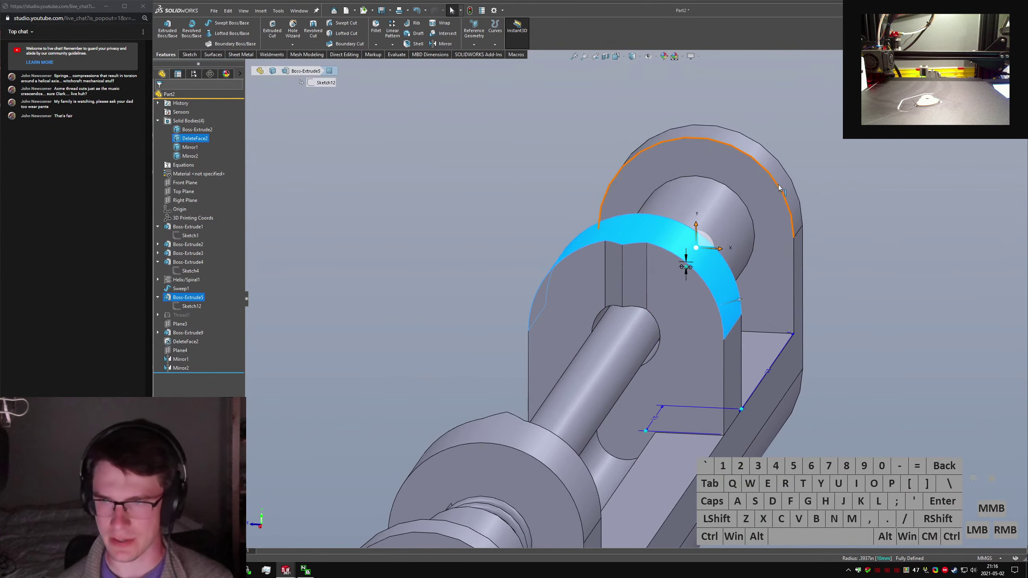
Set the radius of the base's rounded end-wall profile to 13 mm.
click(763, 160)
scroll(763, 162, up, 5)
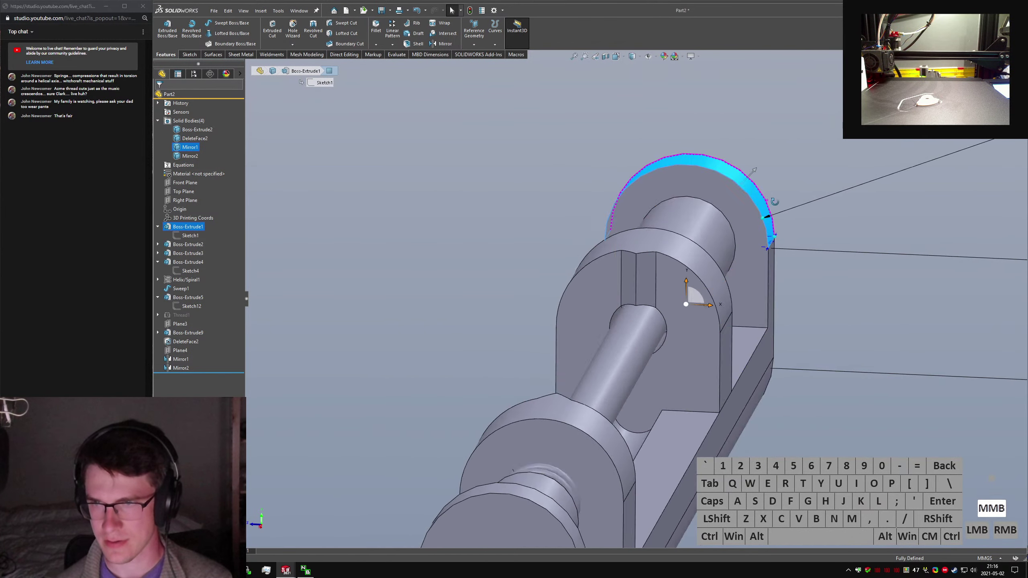
middle_drag(766, 168, 915, 225)
click(876, 212)
double_click(875, 215)
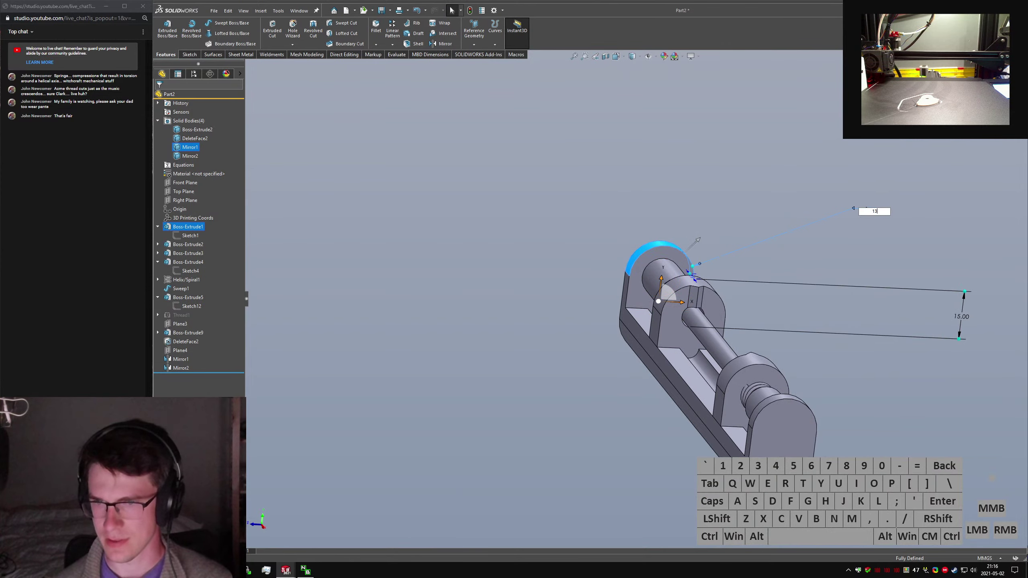
key(Return)
Set the vertical centre distance of the base's end-wall profile to 20 mm.
middle_drag(775, 329, 637, 270)
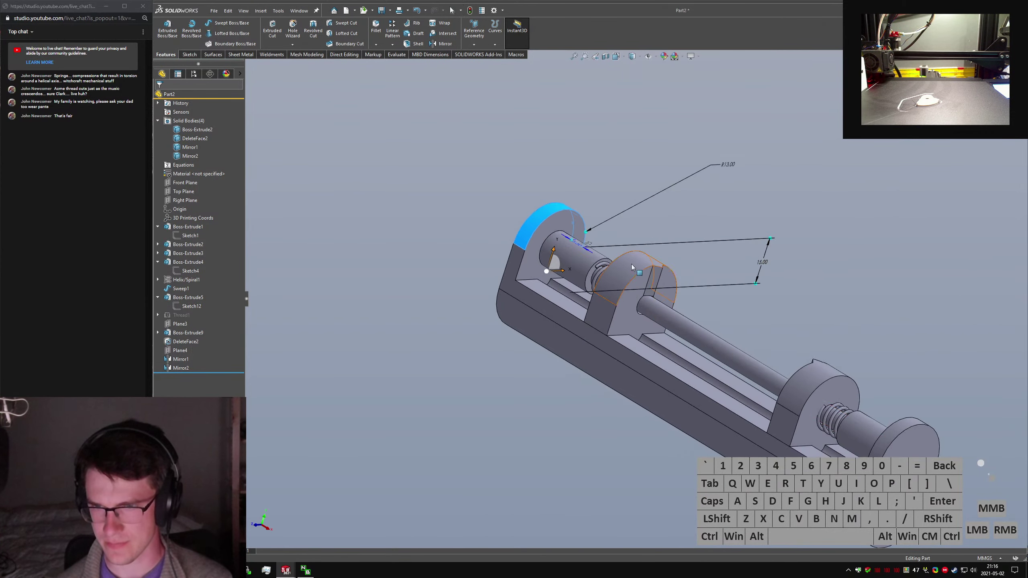
scroll(595, 290, down, 4)
scroll(589, 294, up, 4)
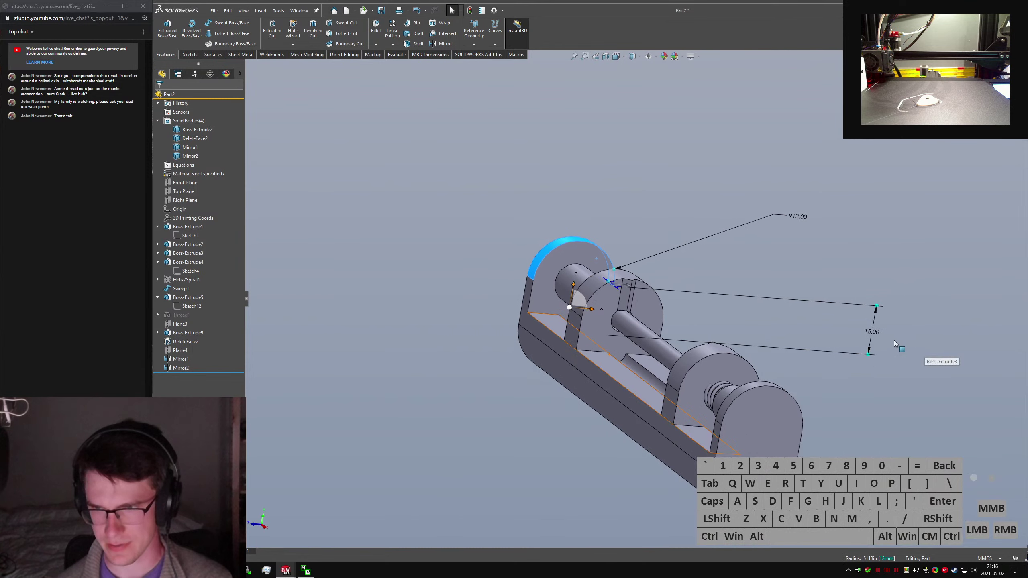
double_click(878, 333)
text(20)
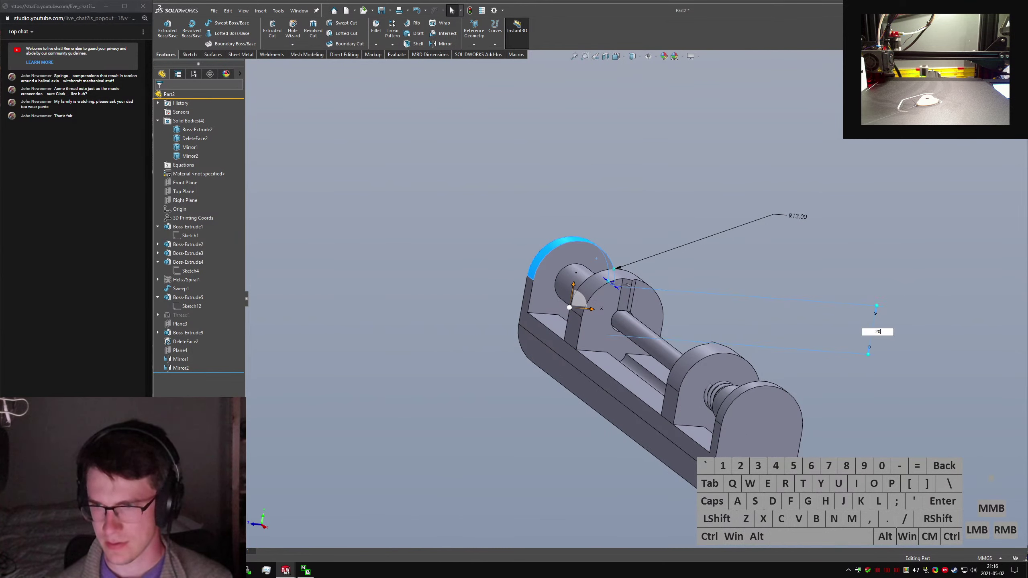
key(Return)
Delete the 10 mm dimension between the rod axis and the upper edge of the base's floor profile sketch.
click(592, 360)
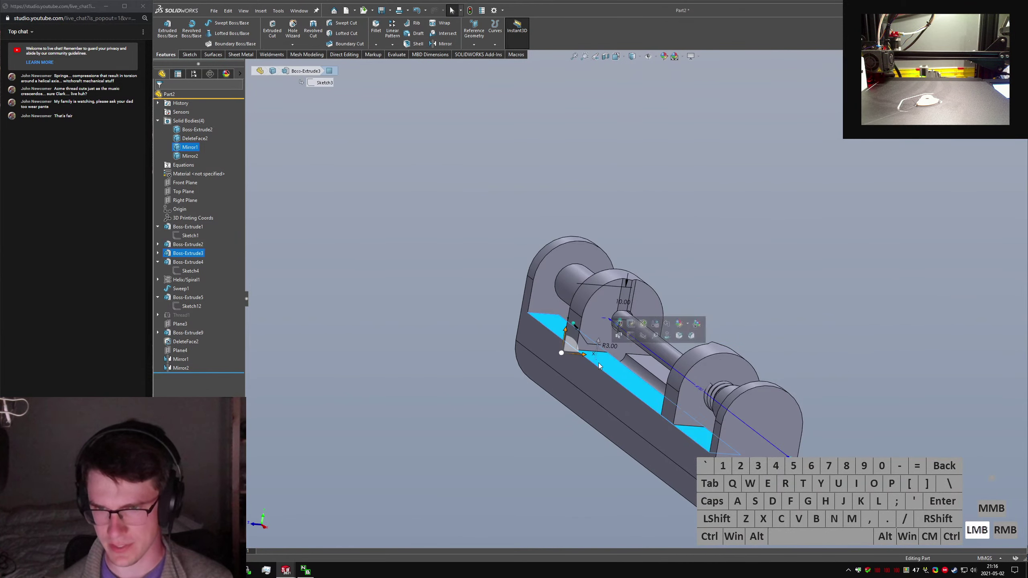
middle_drag(592, 360, 675, 304)
double_click(653, 301)
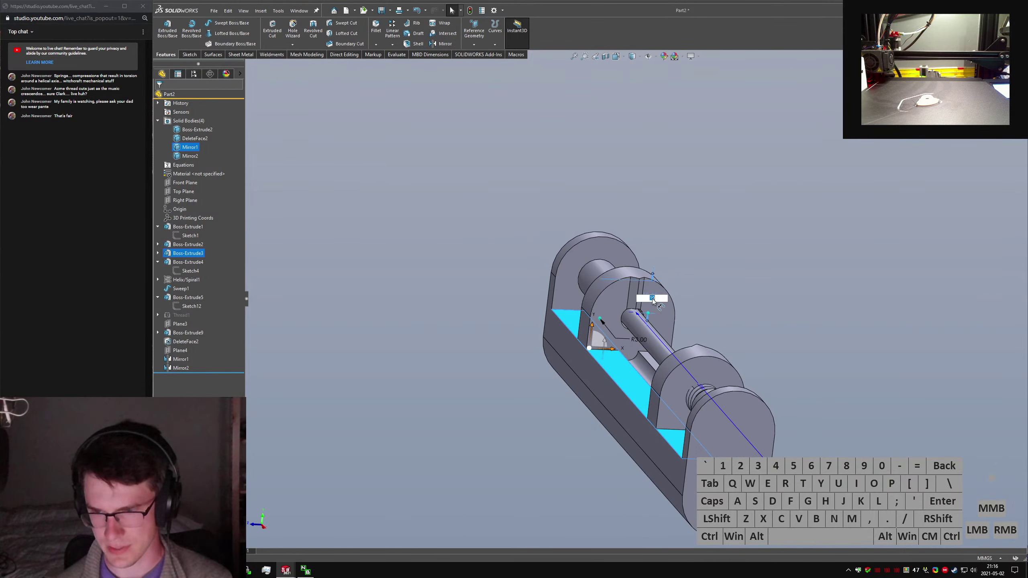
click(332, 271)
click(173, 264)
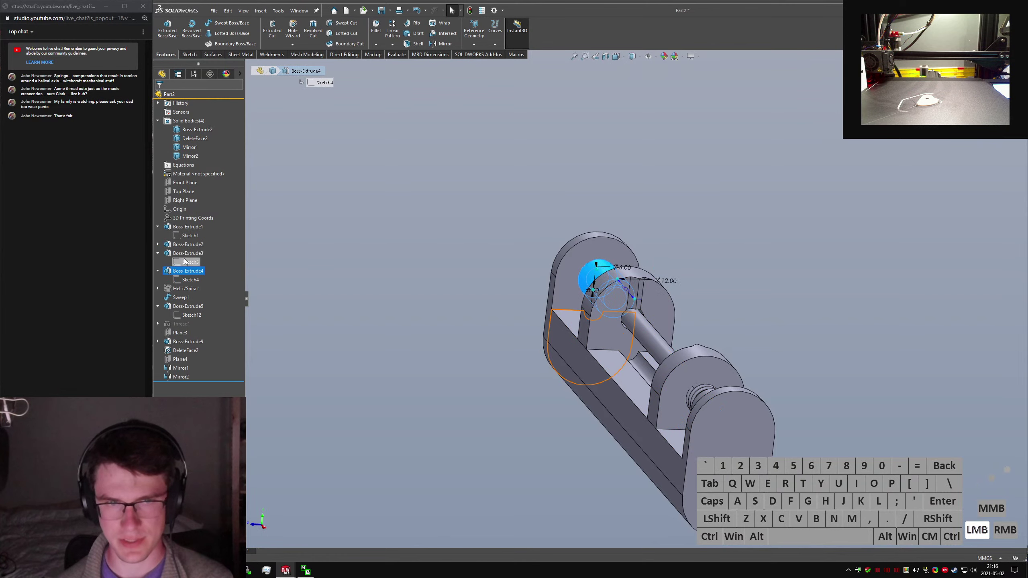
click(184, 261)
click(192, 236)
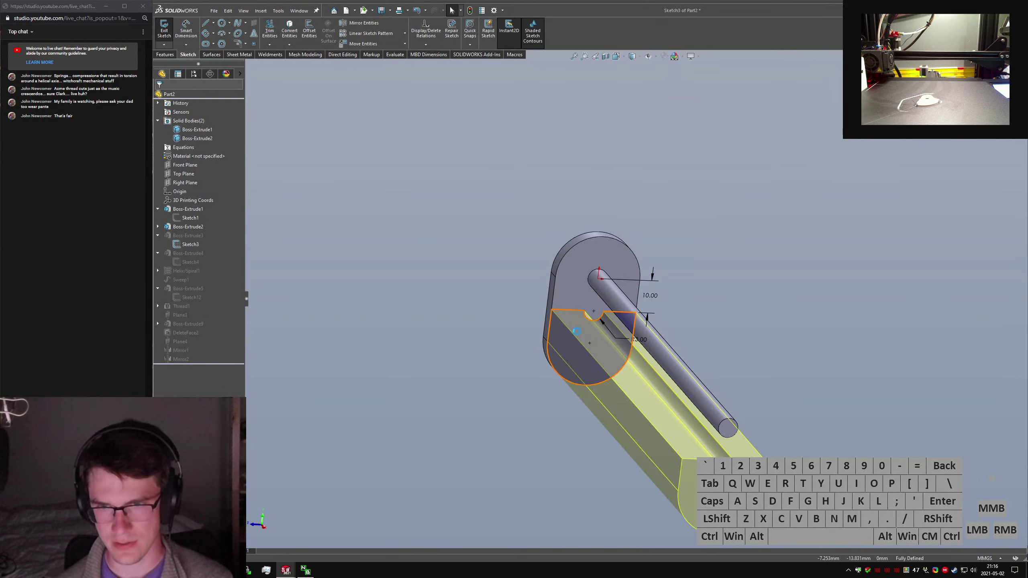
drag(653, 301, 667, 303)
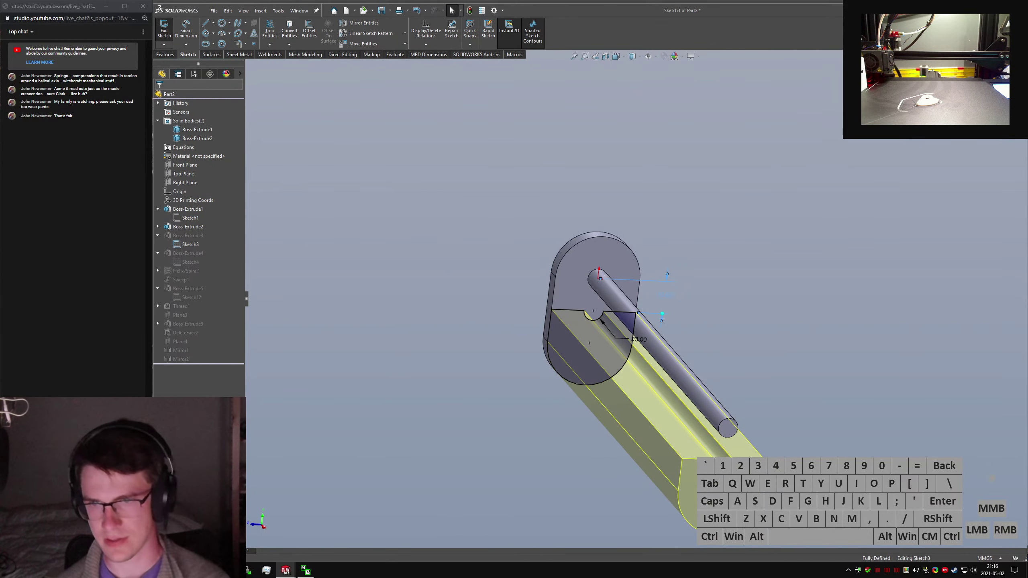
key(Delete)
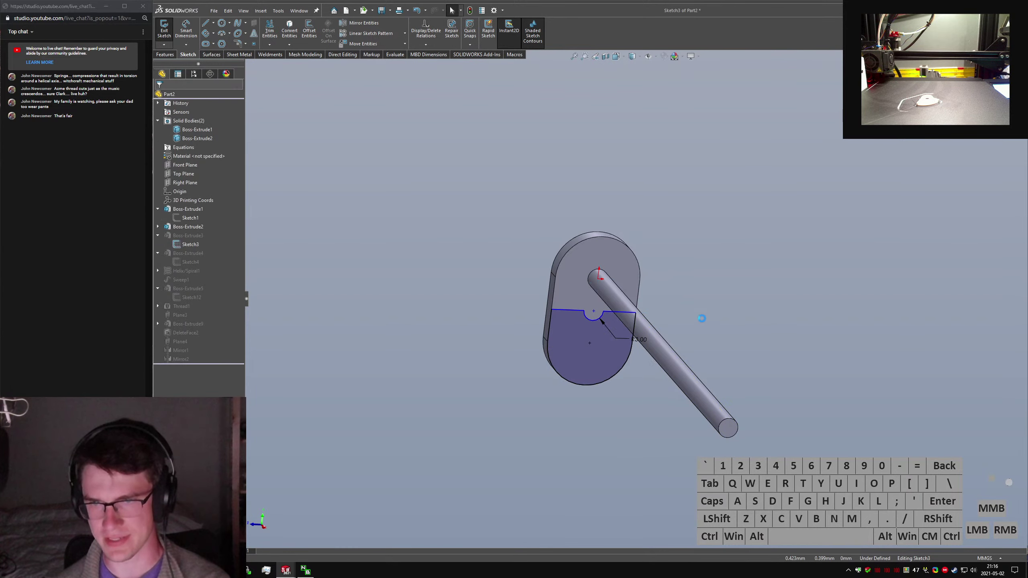
Dimension the base floor profile's straight side height above its rounded underside as 3 mm, and exit the sketch.
right_drag(627, 310, 695, 302)
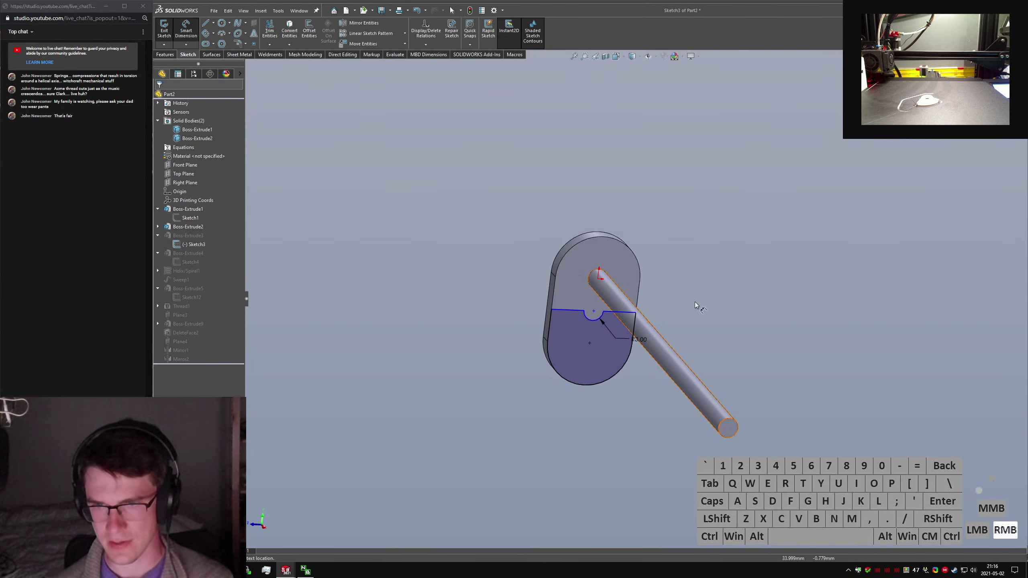
click(638, 347)
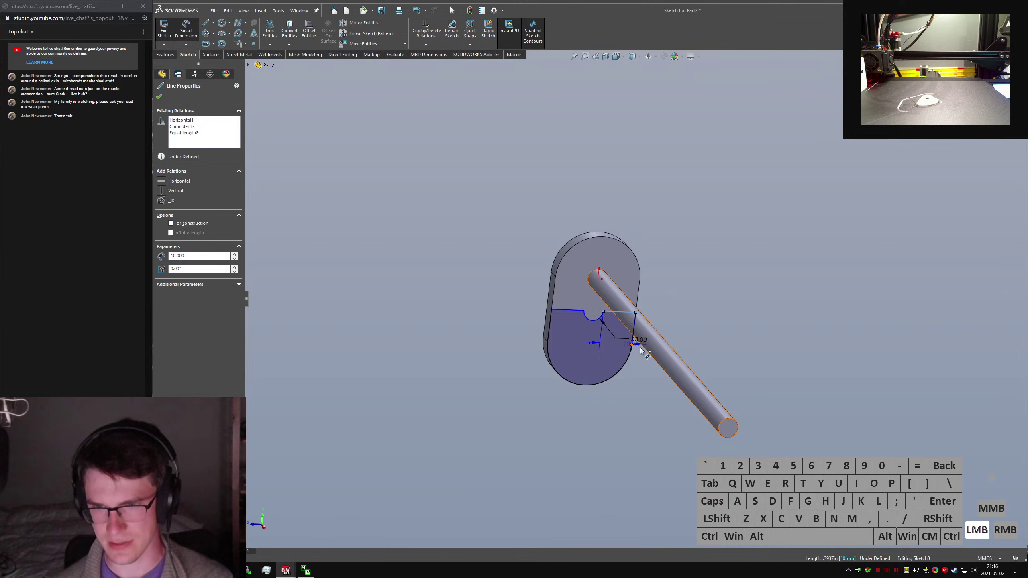
click(743, 344)
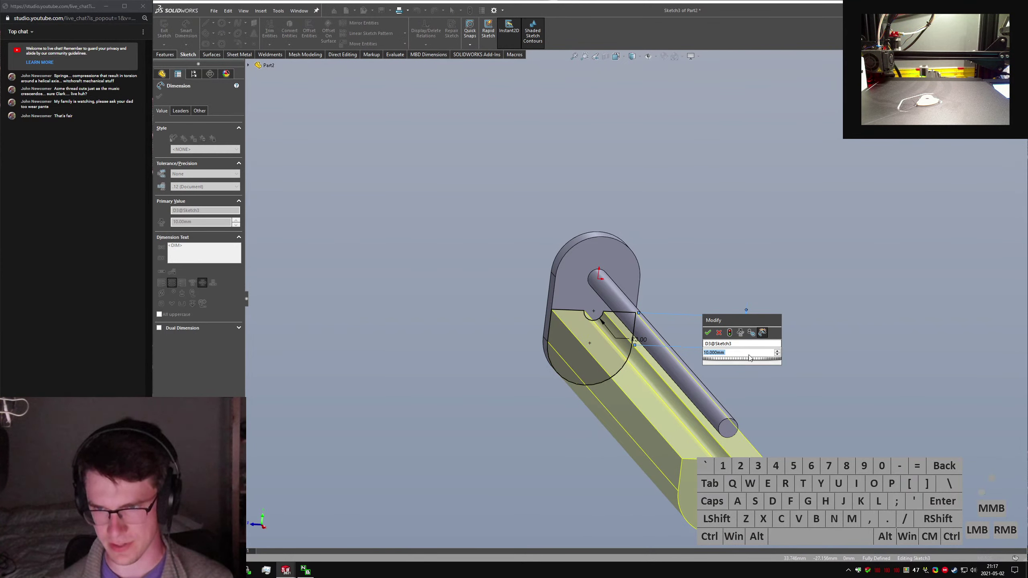
text(3)
key(Return)
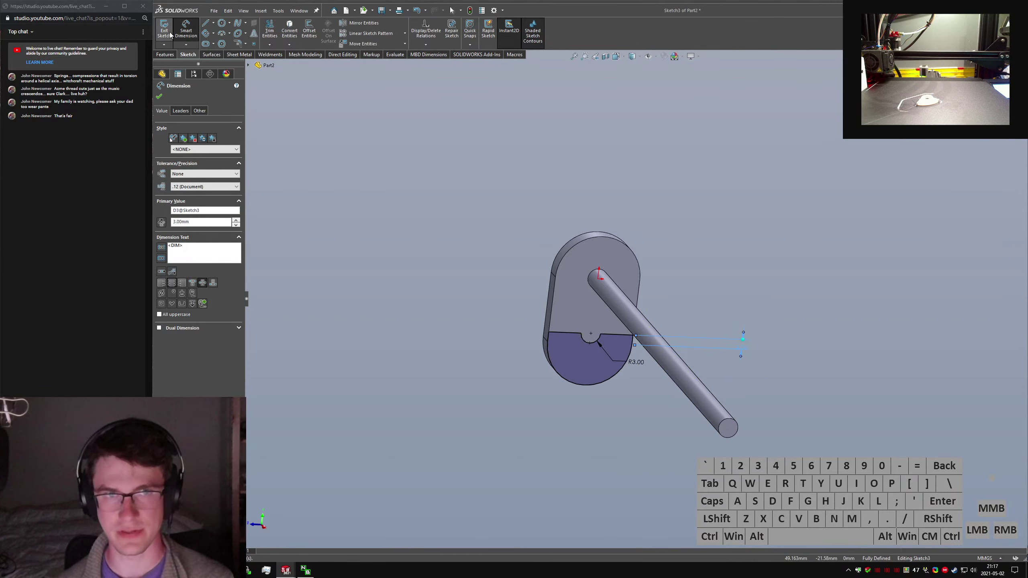
click(170, 35)
Try a 30 mm vertical centre distance for the base's end-wall profile, and set it back to 20 mm.
middle_drag(746, 230, 513, 263)
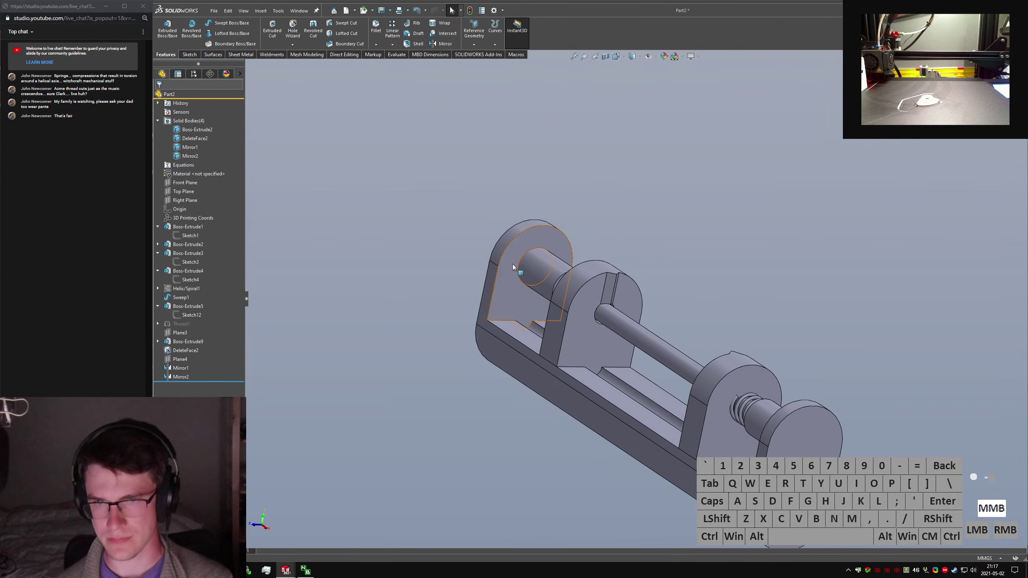
double_click(493, 269)
click(807, 305)
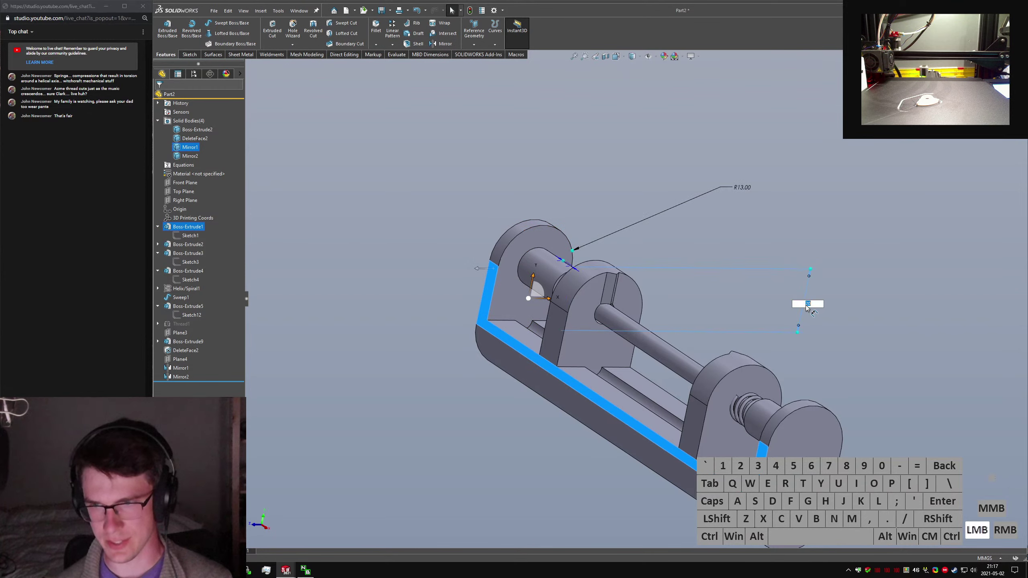
key(Return)
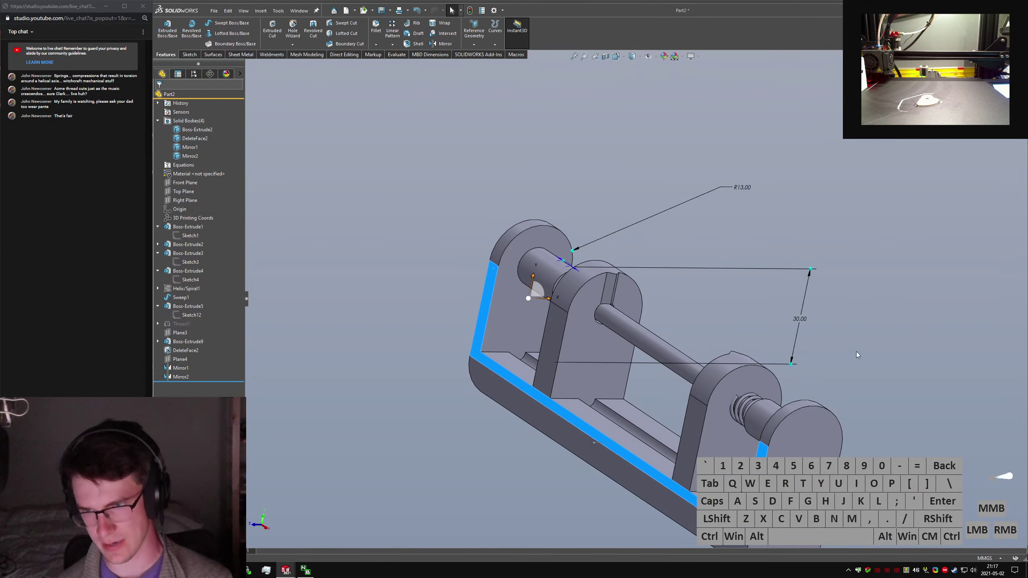
click(796, 321)
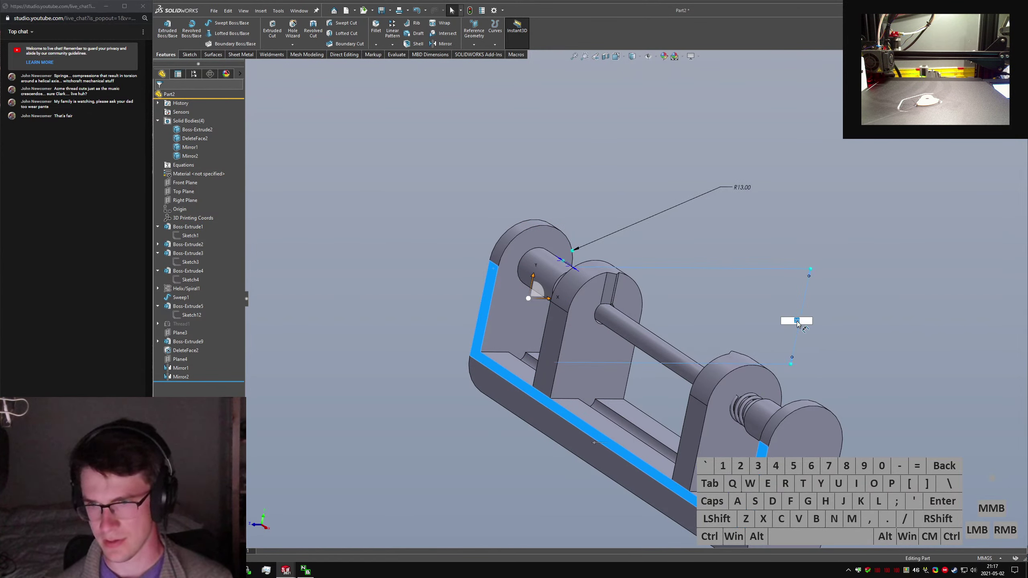
text(20)
key(Return)
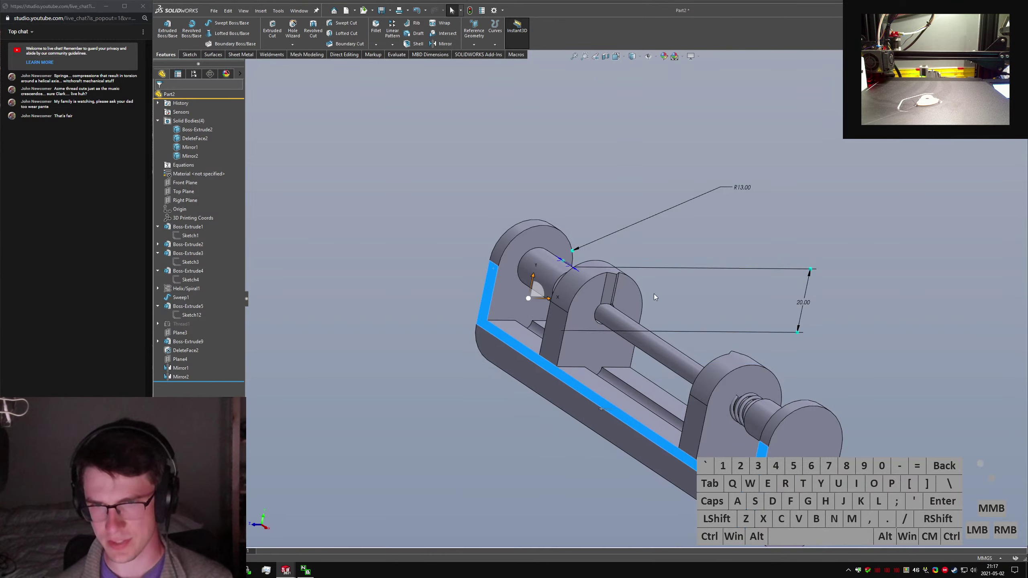
click(654, 294)
middle_drag(654, 294, 540, 385)
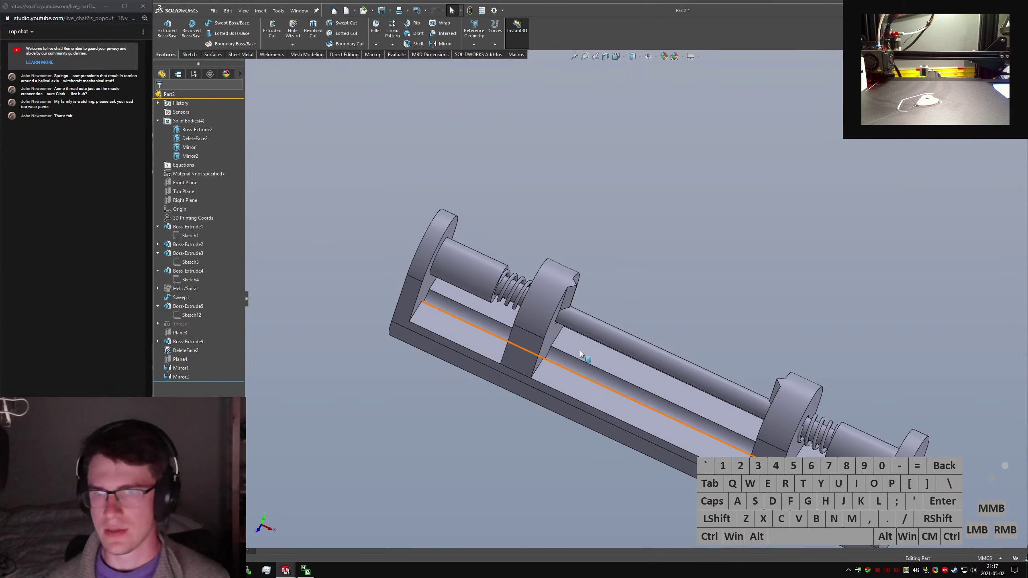
middle_drag(580, 351, 524, 359)
click(769, 255)
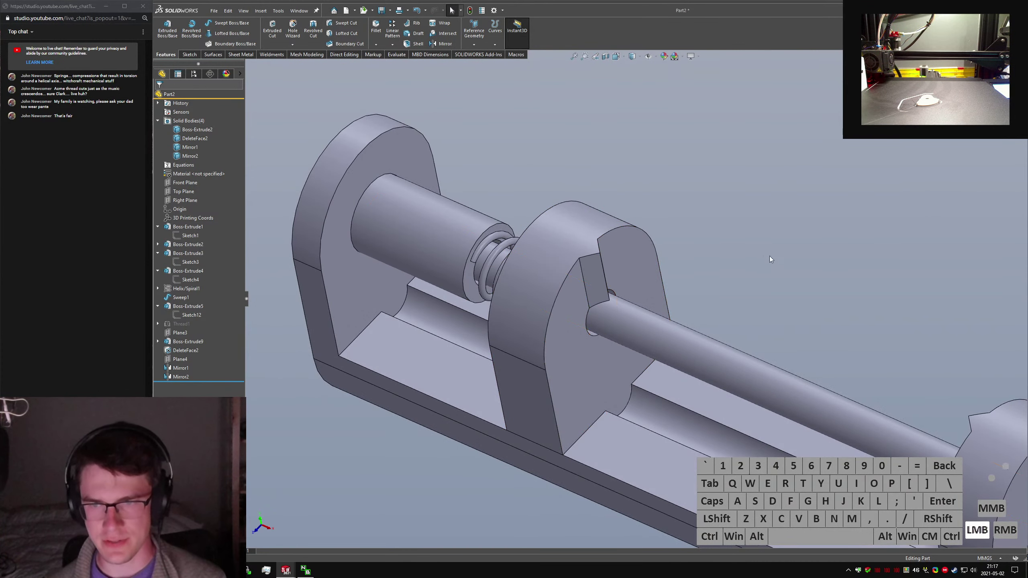
key(s)
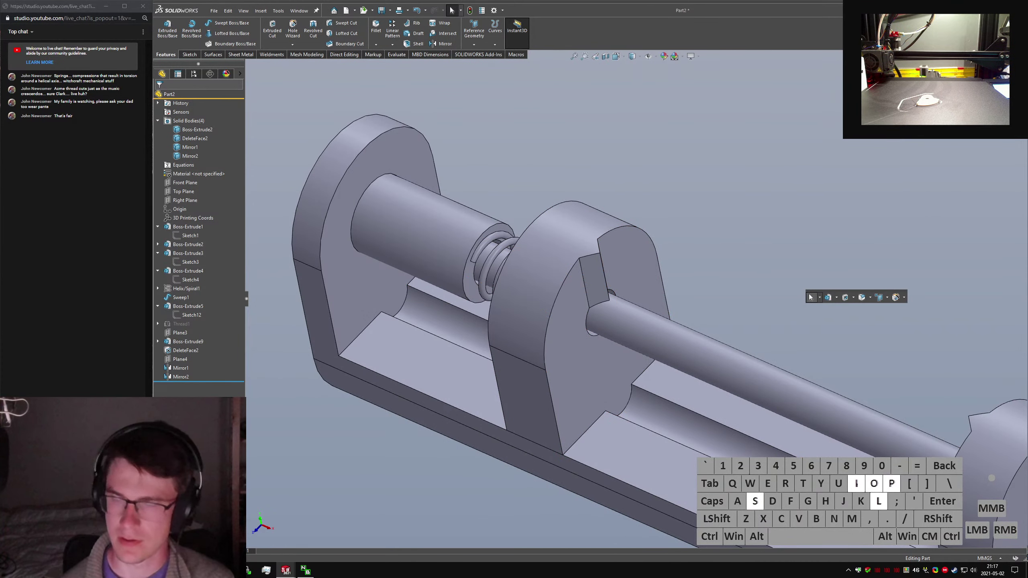
key(s)
key(t)
key(BackSpace)
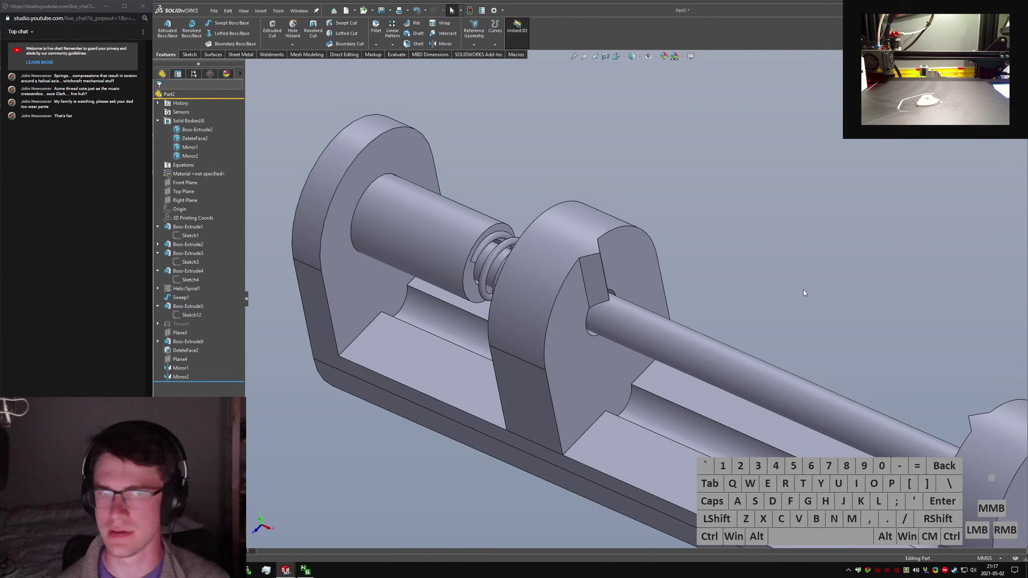
Roll the feature history back to just before Mirror1.
click(208, 370)
drag(202, 381, 202, 355)
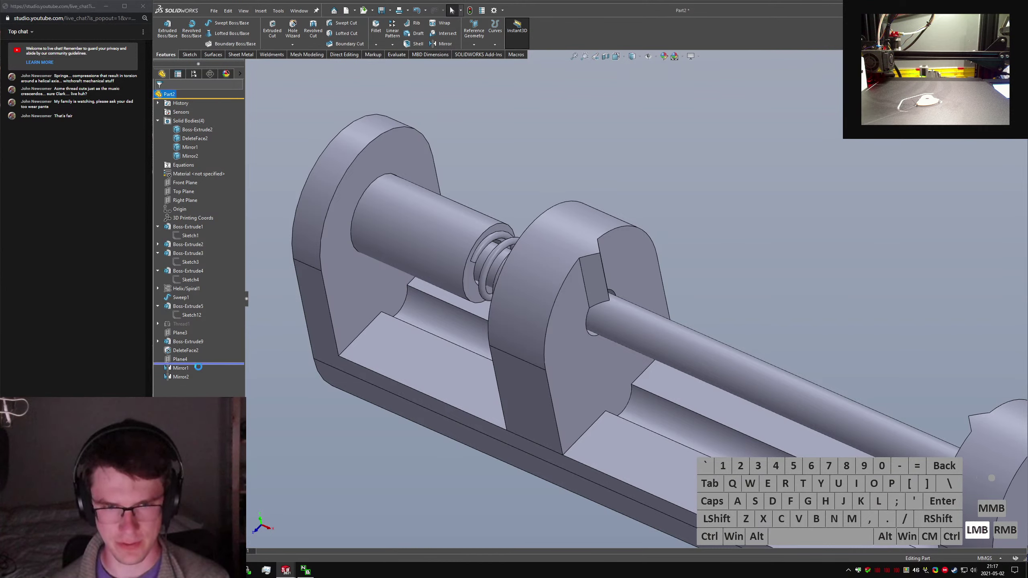
text(split)
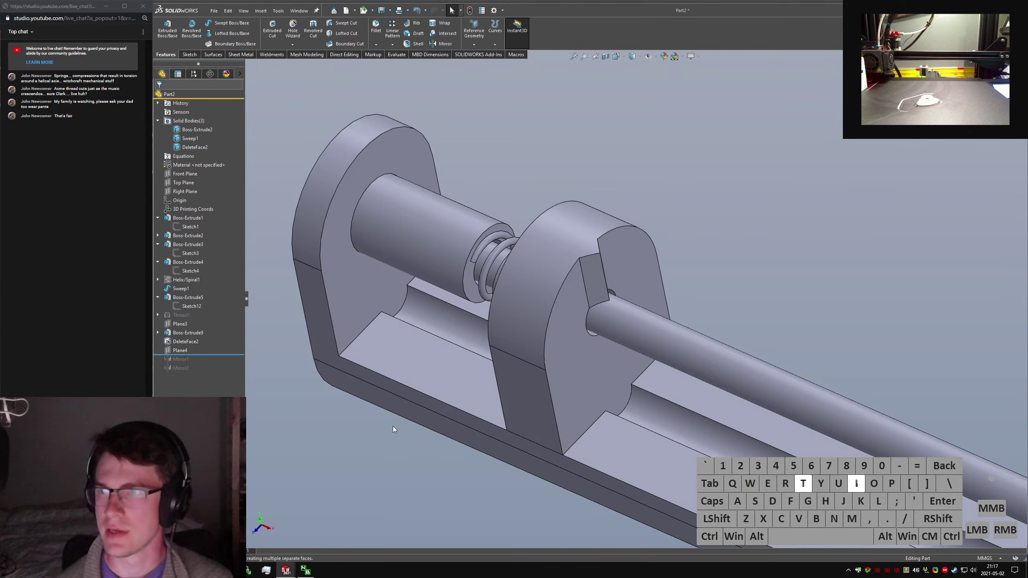
key(Return)
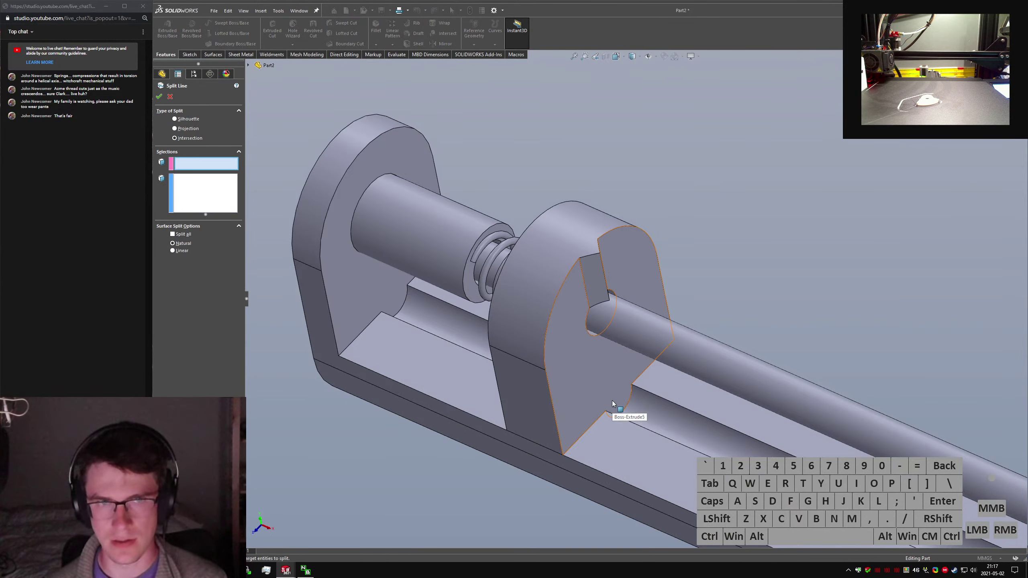
click(186, 129)
click(221, 235)
click(559, 365)
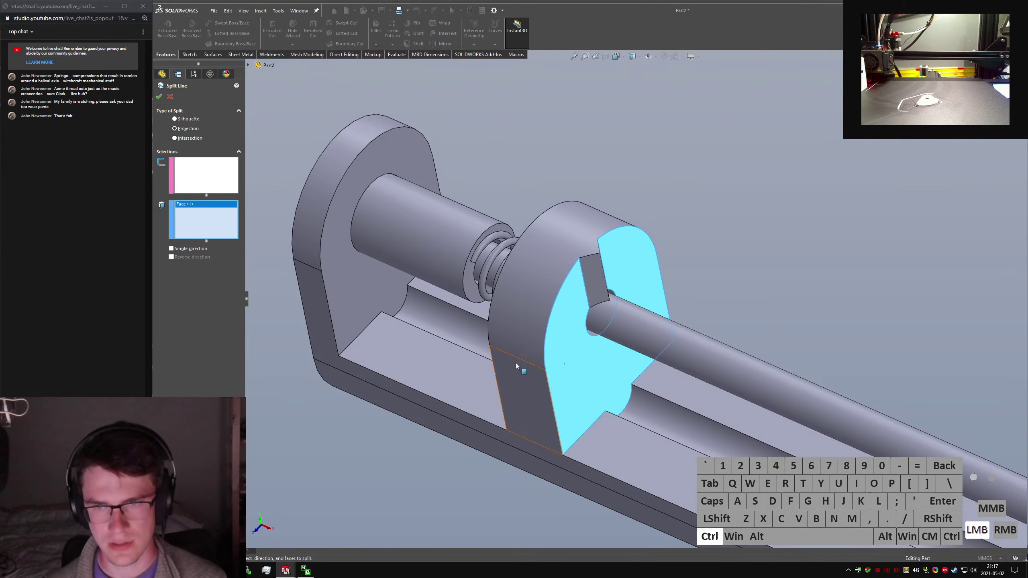
middle_drag(515, 363, 635, 381)
ctrl+click(490, 357)
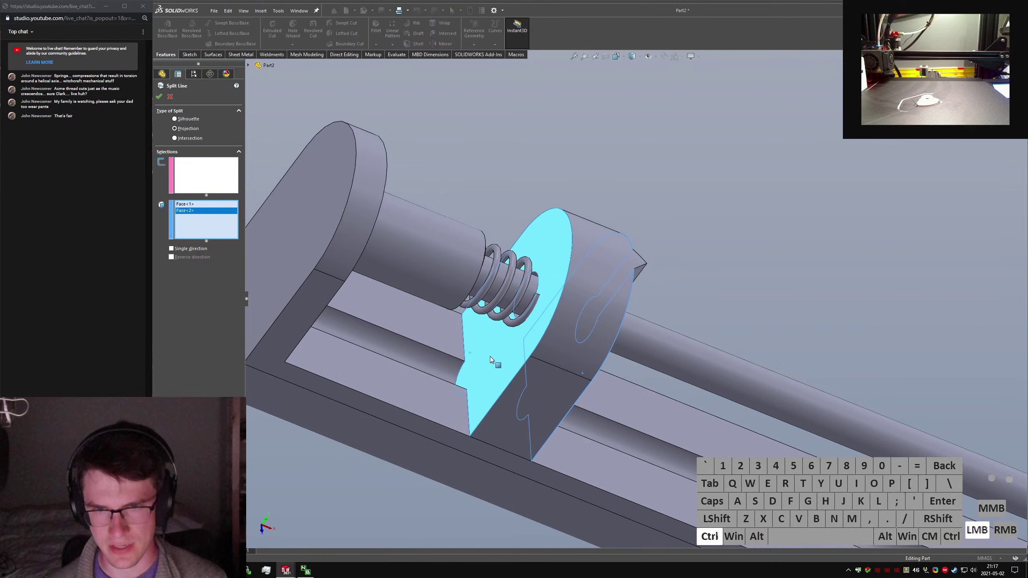
click(203, 182)
middle_drag(376, 401, 467, 366)
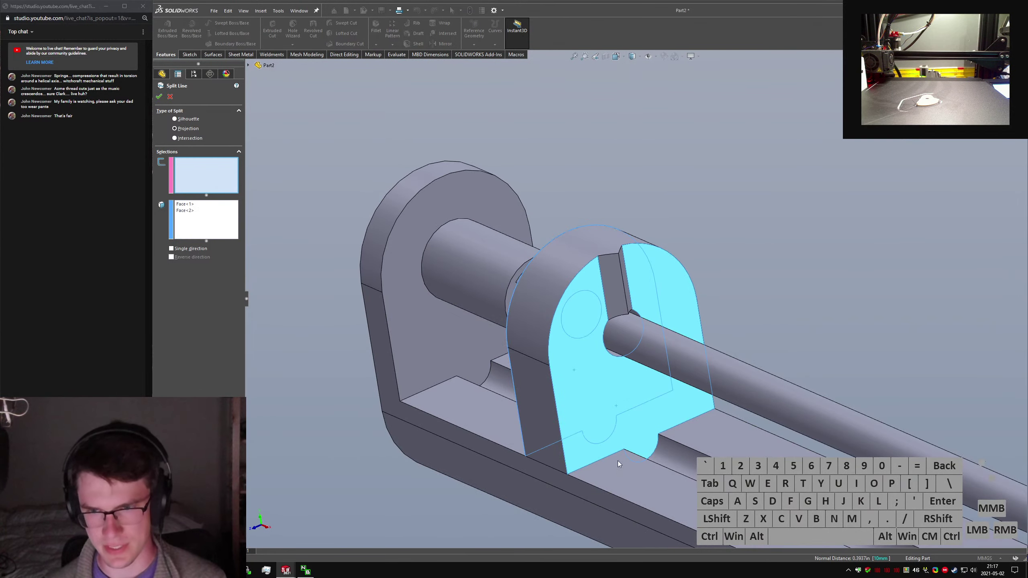
middle_drag(606, 434, 567, 409)
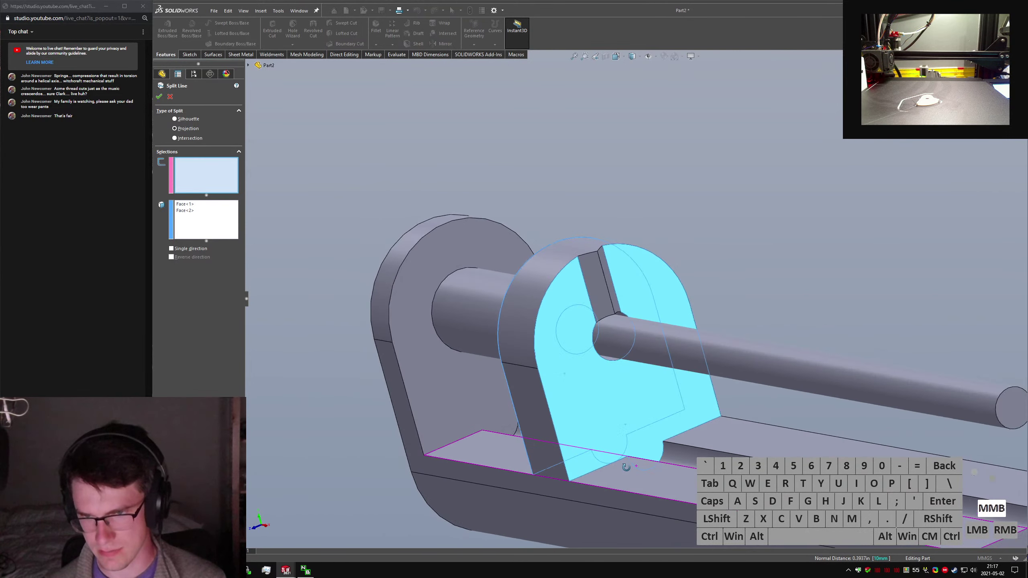
key(Escape)
Sketch a straight line between the two lower corners of the sliding block's rod-side face, and exit the sketch.
click(329, 347)
text(sketch)
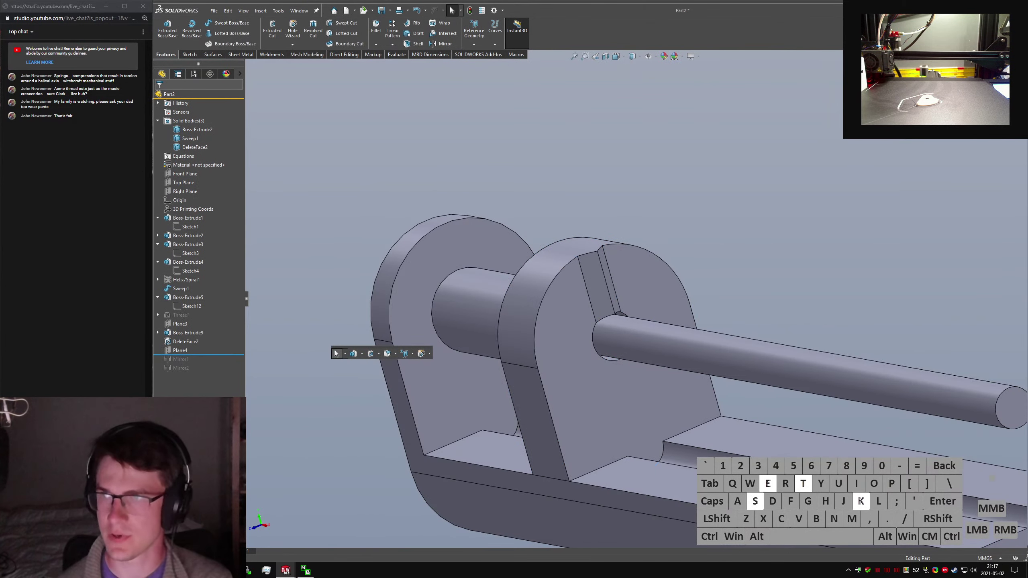
key(Return)
click(607, 389)
click(838, 400)
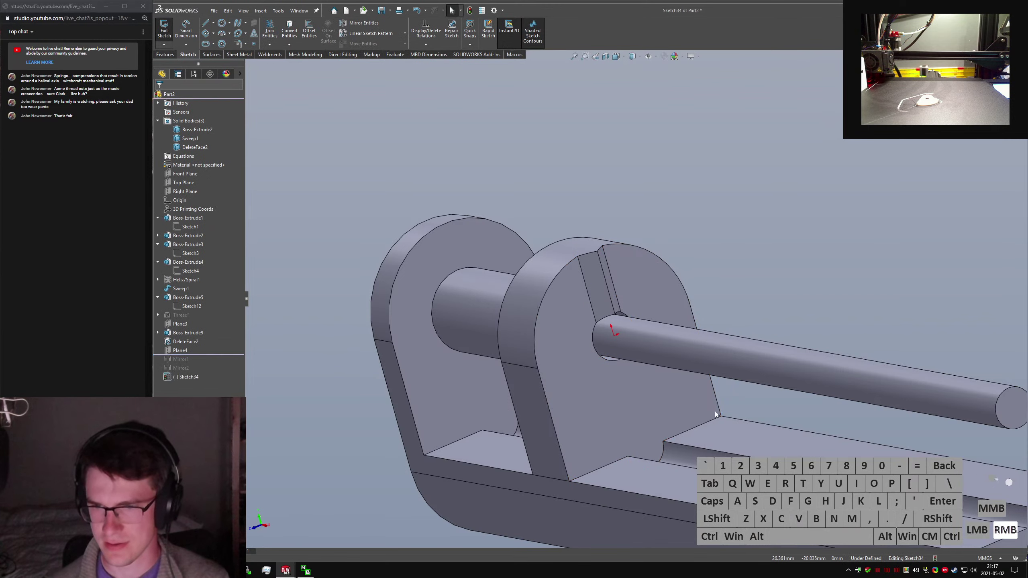
key(l)
click(721, 416)
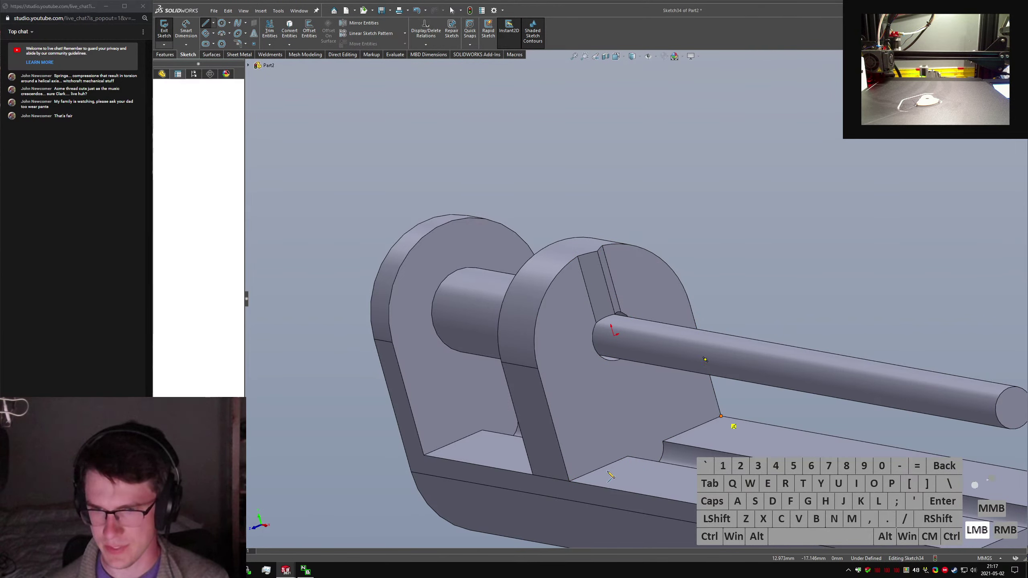
click(569, 481)
key(Escape)
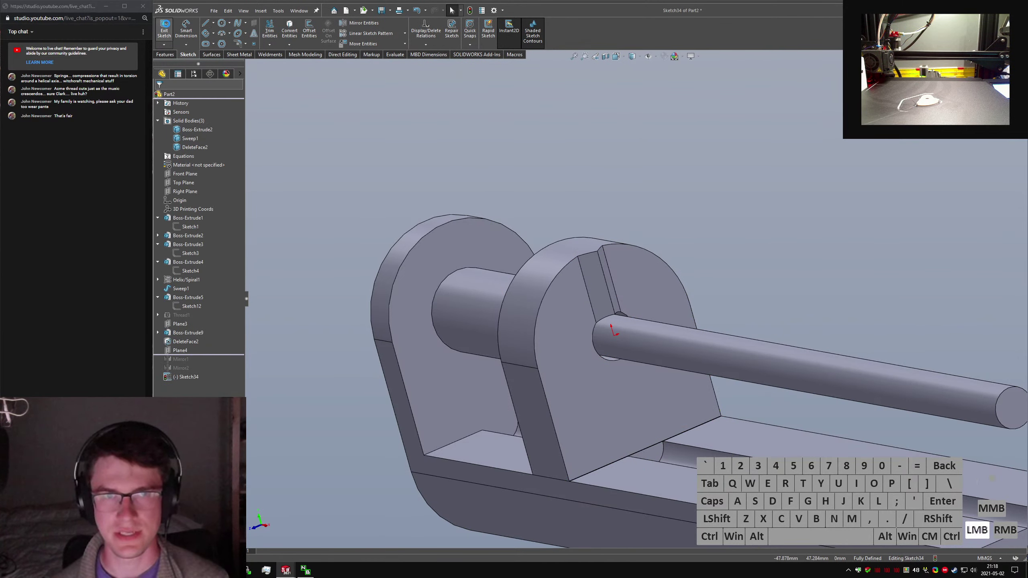
click(164, 30)
Project the lower-edge sketch as a split line onto the sliding block's rod-side and spring-side faces.
text(spl)
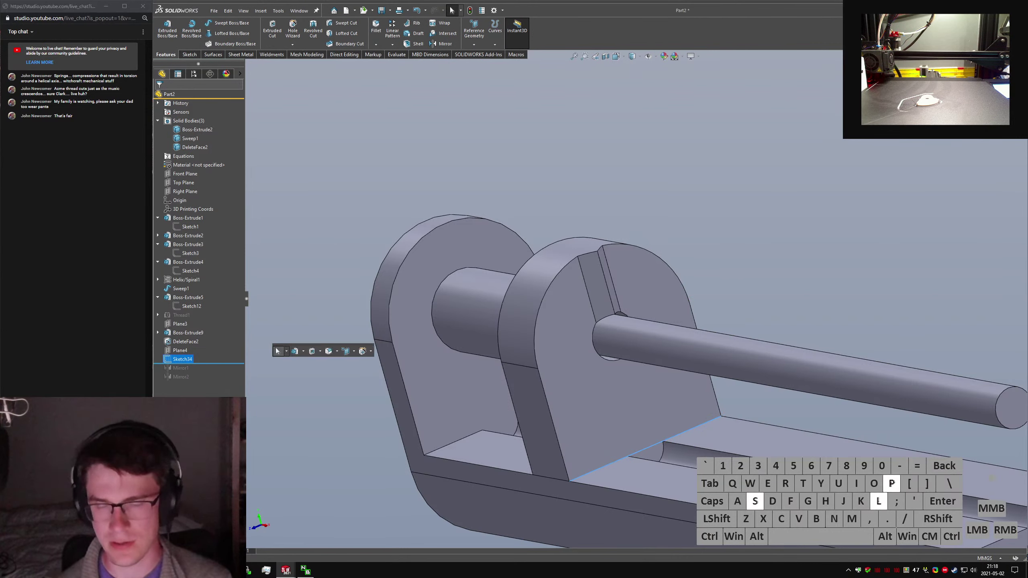
text(it)
key(Return)
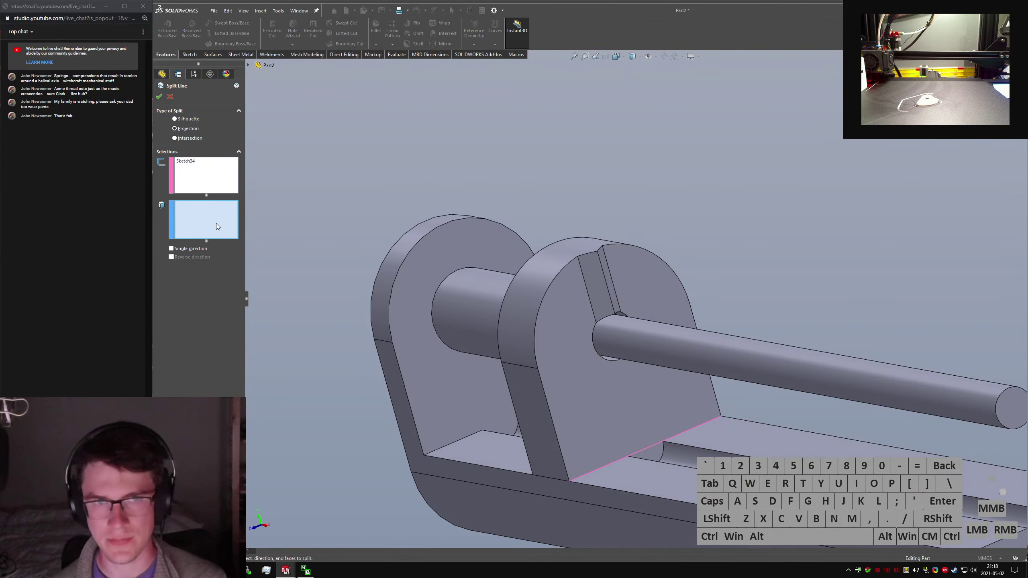
click(540, 375)
middle_drag(540, 375, 454, 399)
click(423, 406)
right_click(427, 403)
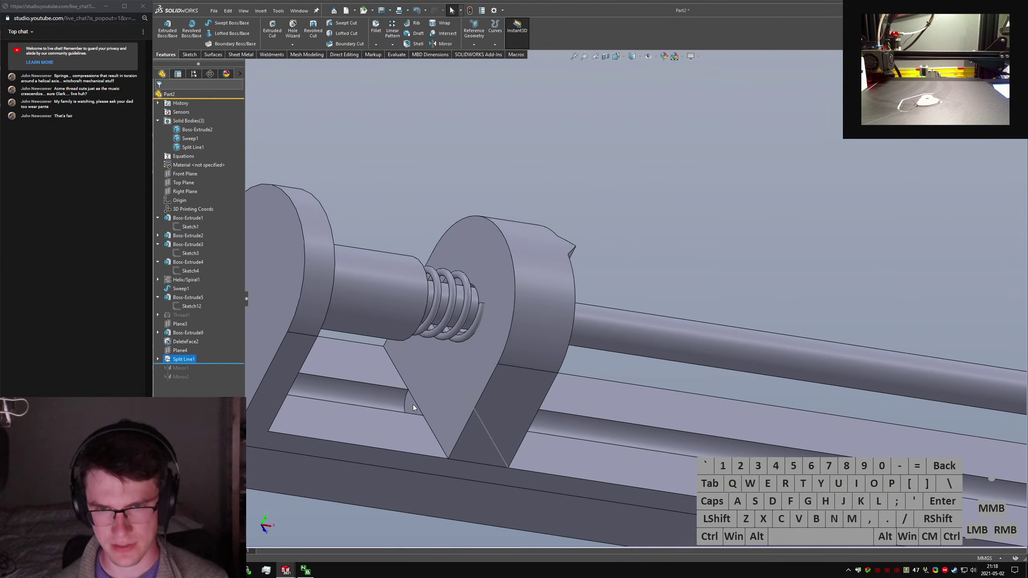
Offset the two split-off lower faces of the sliding block by 5 mm with Move Face.
click(416, 408)
click(649, 186)
text(smove)
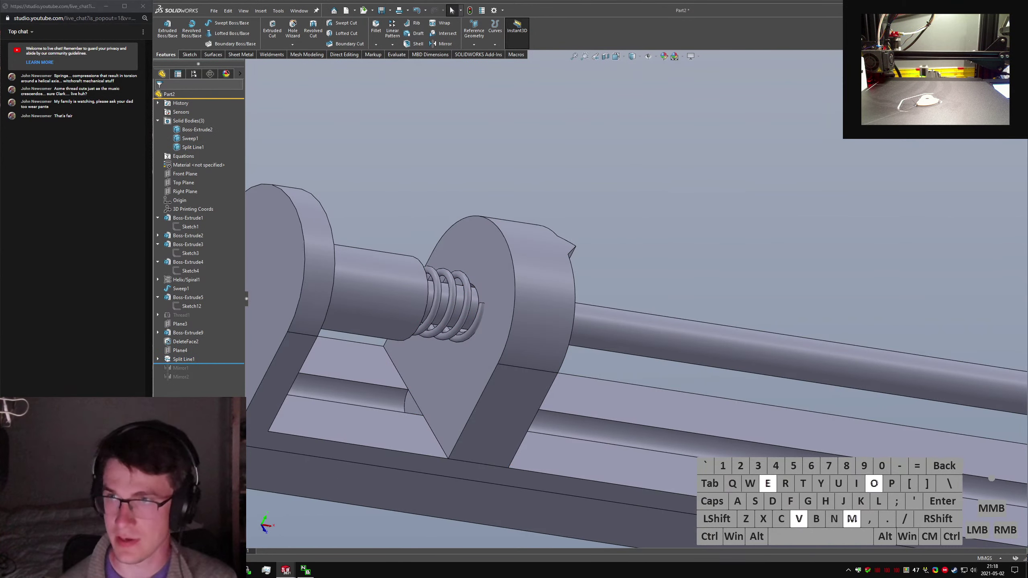
key(Return)
click(414, 406)
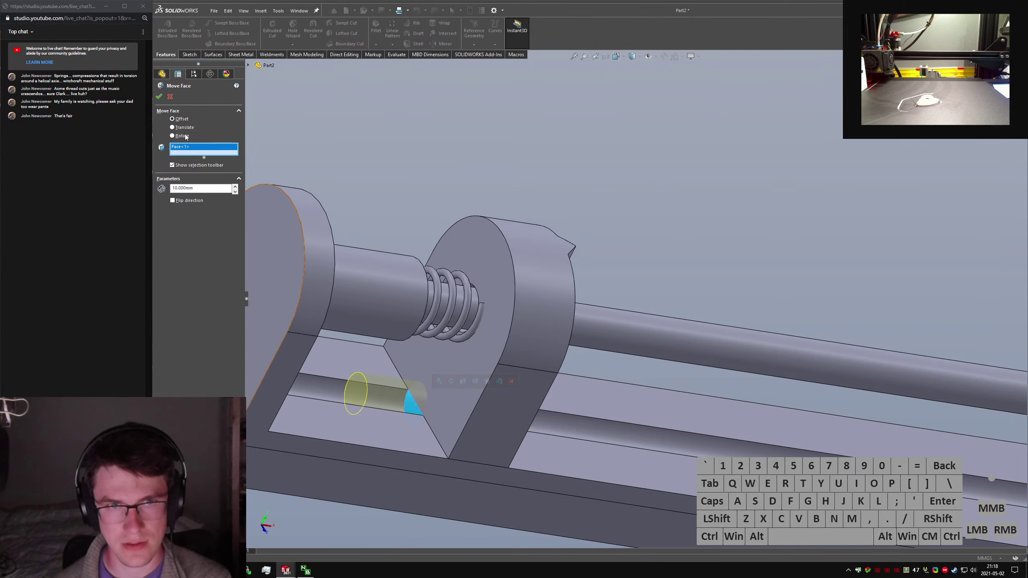
middle_drag(502, 288, 364, 303)
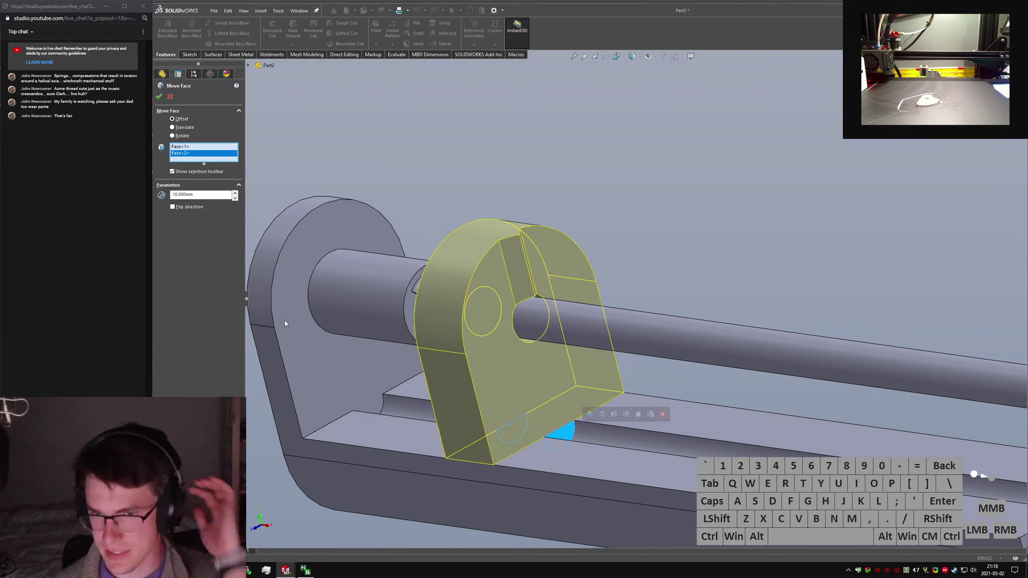
scroll(555, 424, down, 4)
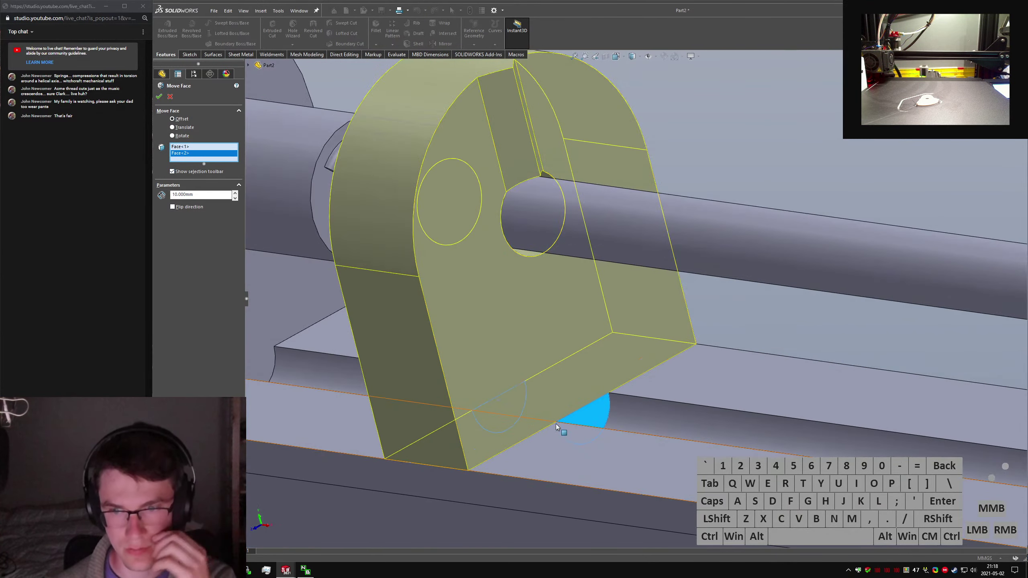
middle_drag(563, 411, 595, 405)
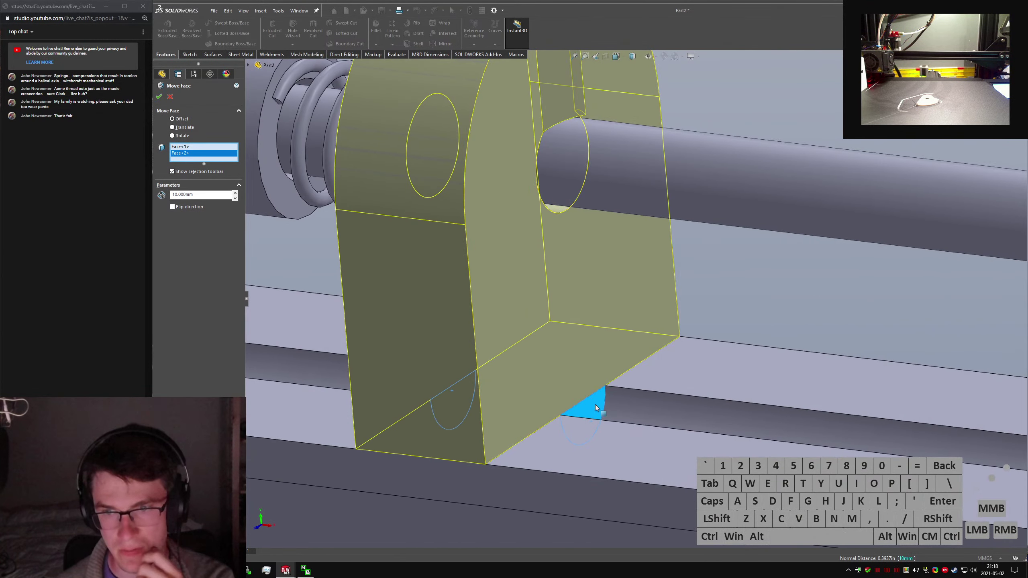
drag(202, 194, 96, 188)
text(5)
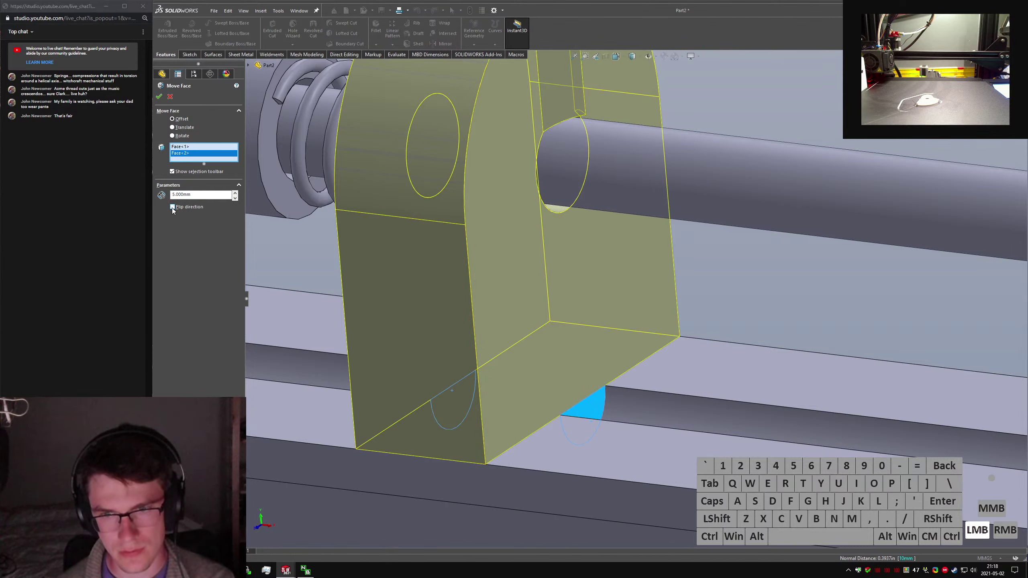
click(159, 96)
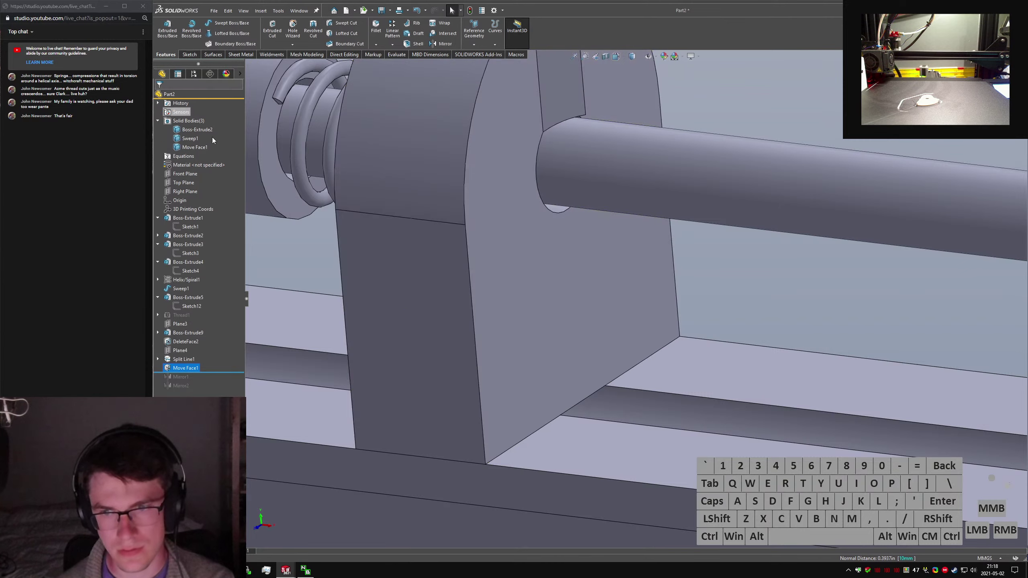
Edit the Move Face feature to flip its offset direction.
middle_drag(558, 340, 540, 368)
right_click(169, 371)
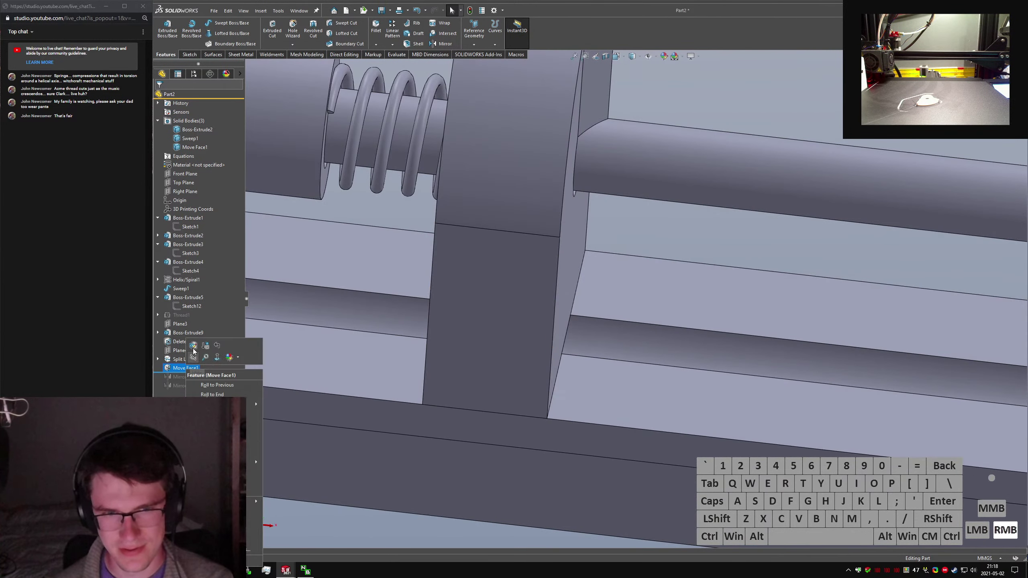
click(193, 356)
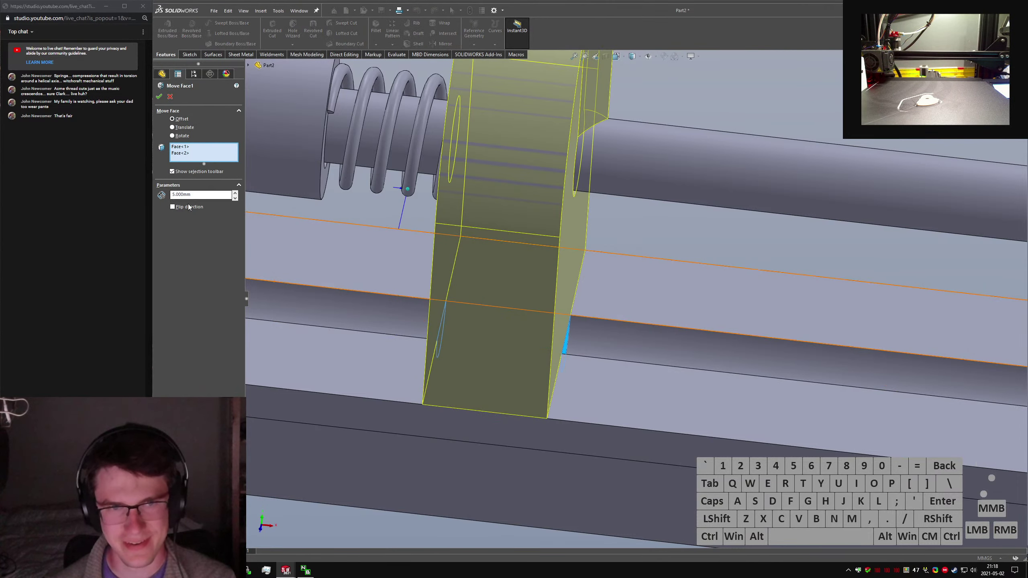
click(185, 207)
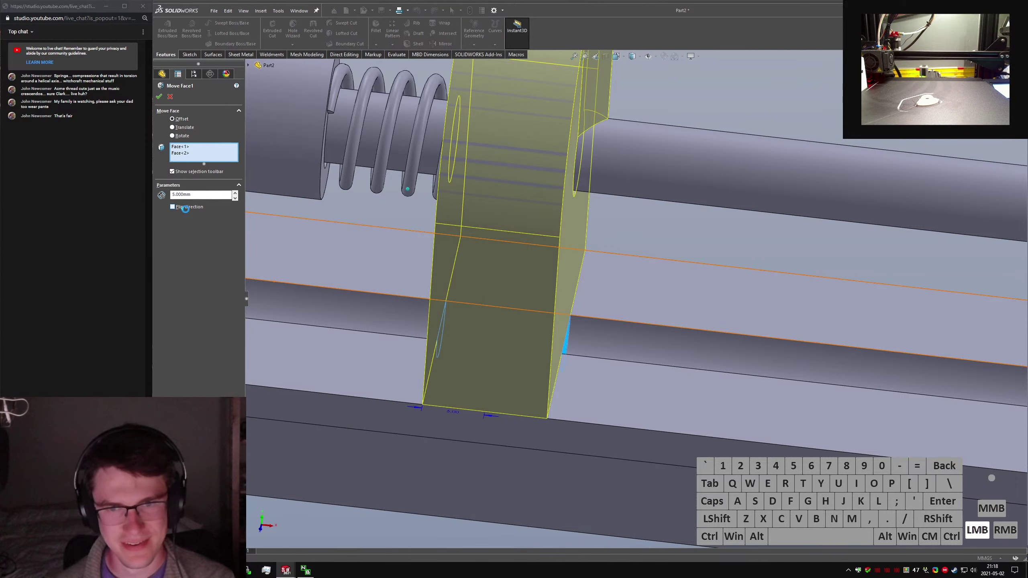
click(160, 98)
Examine the moved face below the sliding block's lower edge where it sits in the base groove.
middle_drag(508, 320, 312, 387)
click(337, 349)
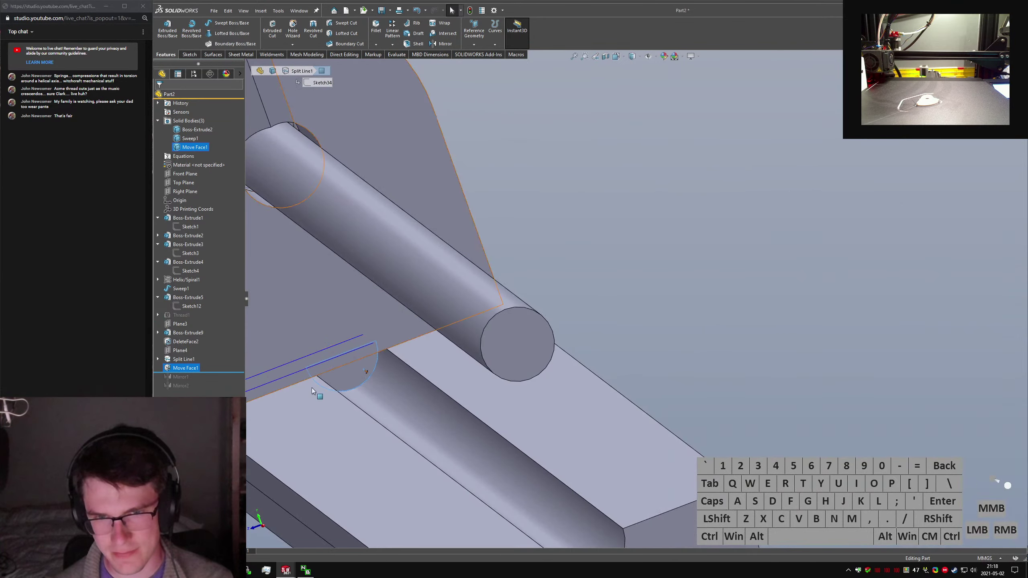
scroll(311, 387, down, 7)
scroll(475, 380, down, 3)
mouse_move(511, 377)
middle_down()
mouse_move(516, 354)
mouse_move(527, 375)
middle_up()
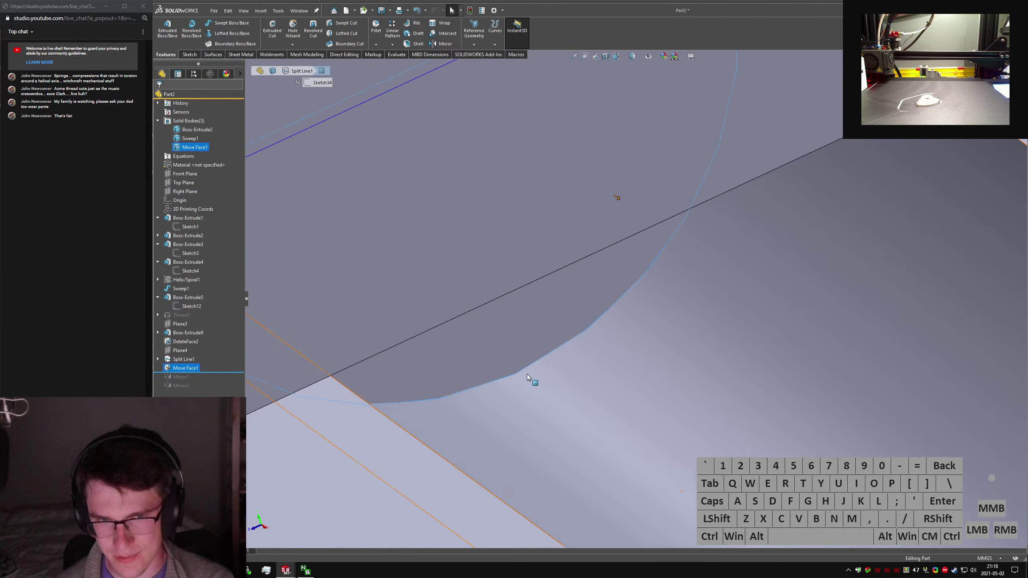
scroll(527, 375, up, 8)
scroll(616, 314, down, 5)
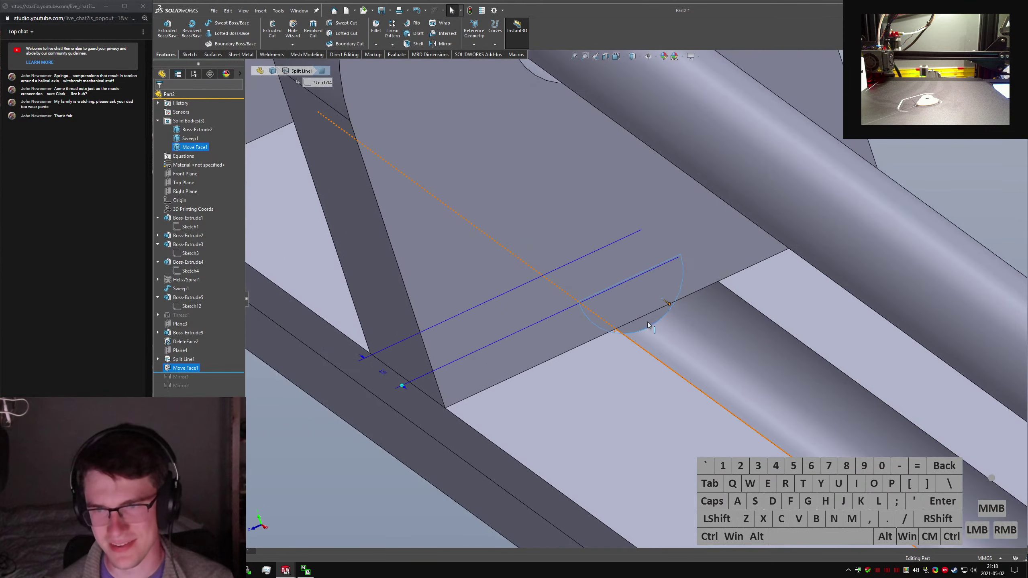
click(648, 325)
Set the Move Face offset to 1 mm with the direction no longer flipped.
right_click(186, 369)
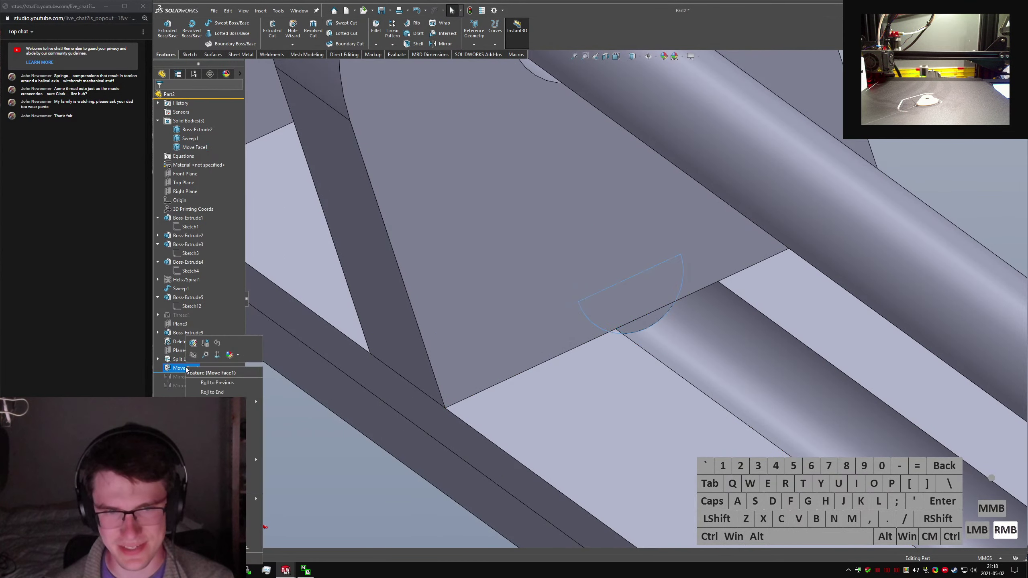
click(203, 372)
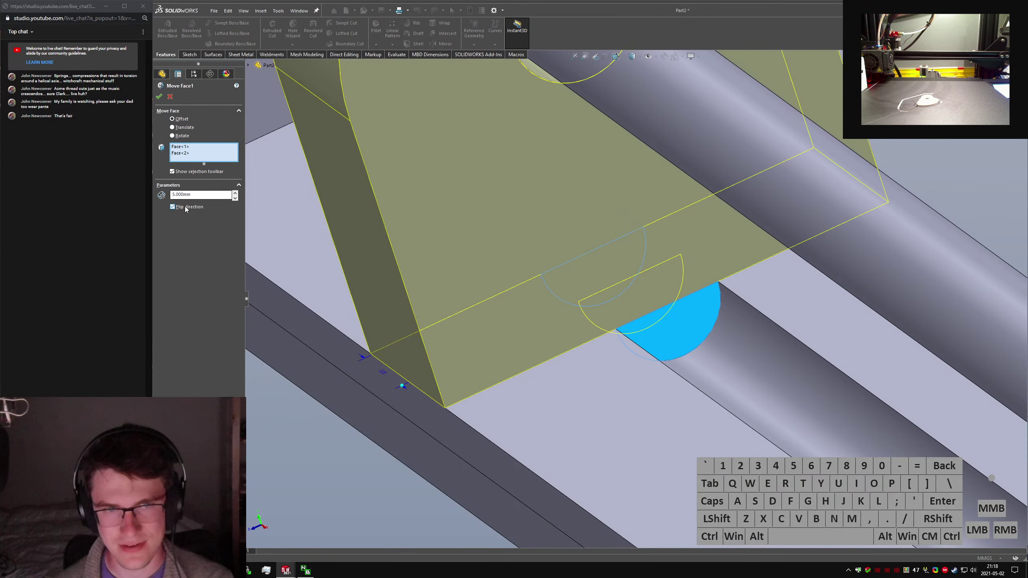
click(184, 207)
click(183, 208)
drag(197, 195, 92, 194)
text(1)
key(Return)
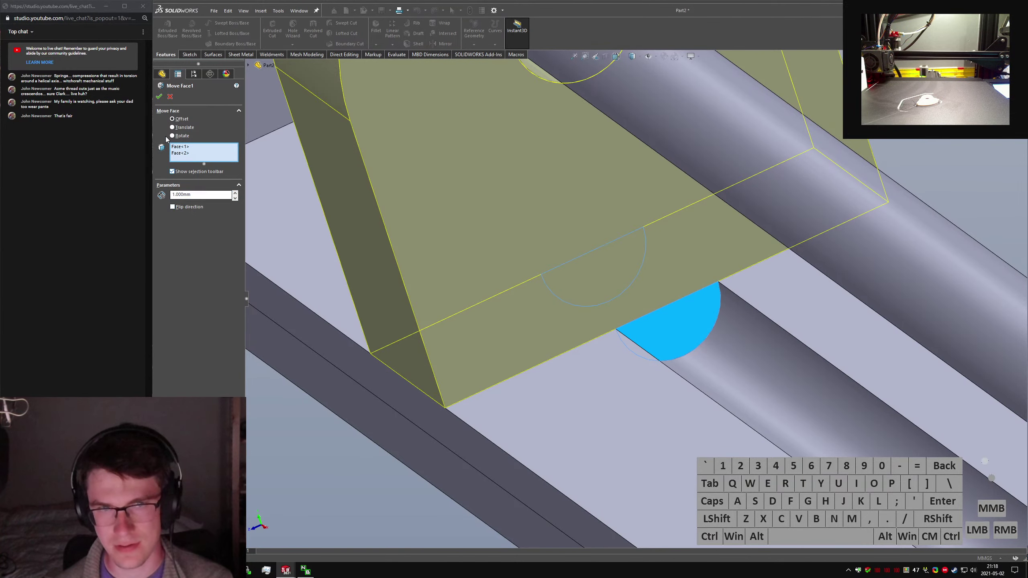
click(158, 96)
Delete the Move Face feature from the sliding block.
middle_drag(599, 289, 506, 284)
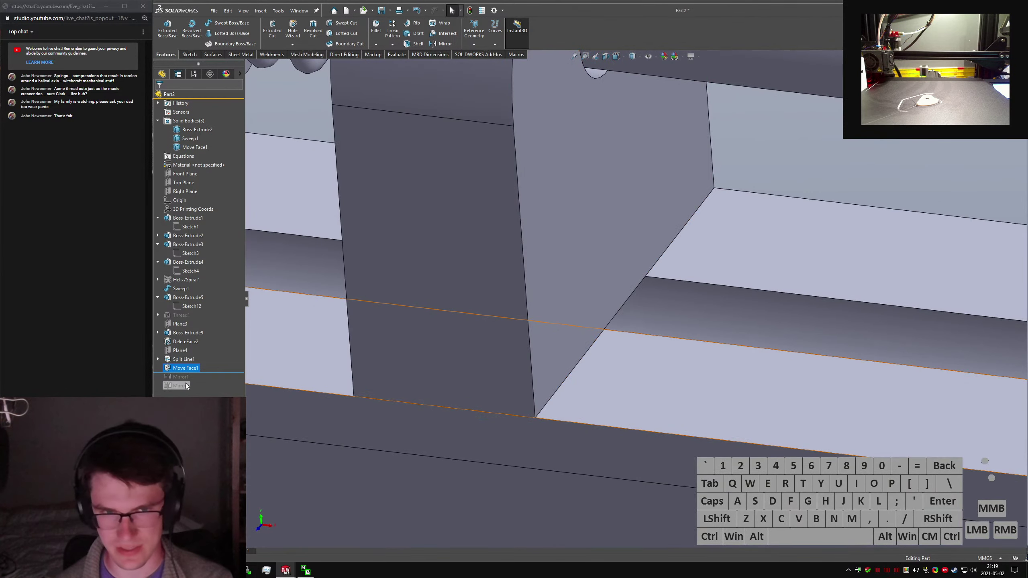
right_click(183, 369)
click(188, 346)
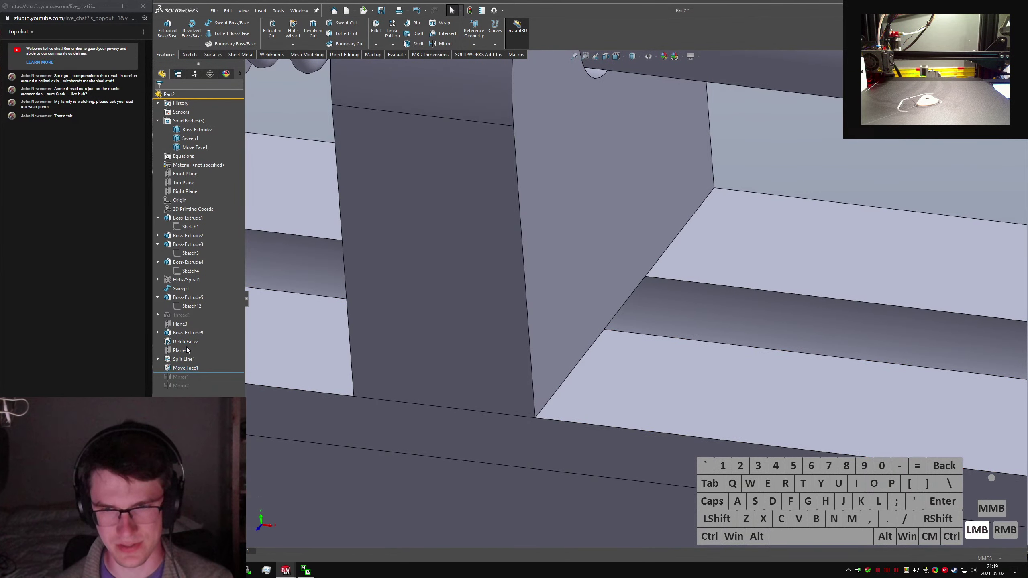
key(Escape)
scroll(636, 300, up, 7)
click(184, 368)
key(Delete)
key(Return)
Delete the sliding block's split line and the sketch it was projected from.
click(185, 359)
key(Delete)
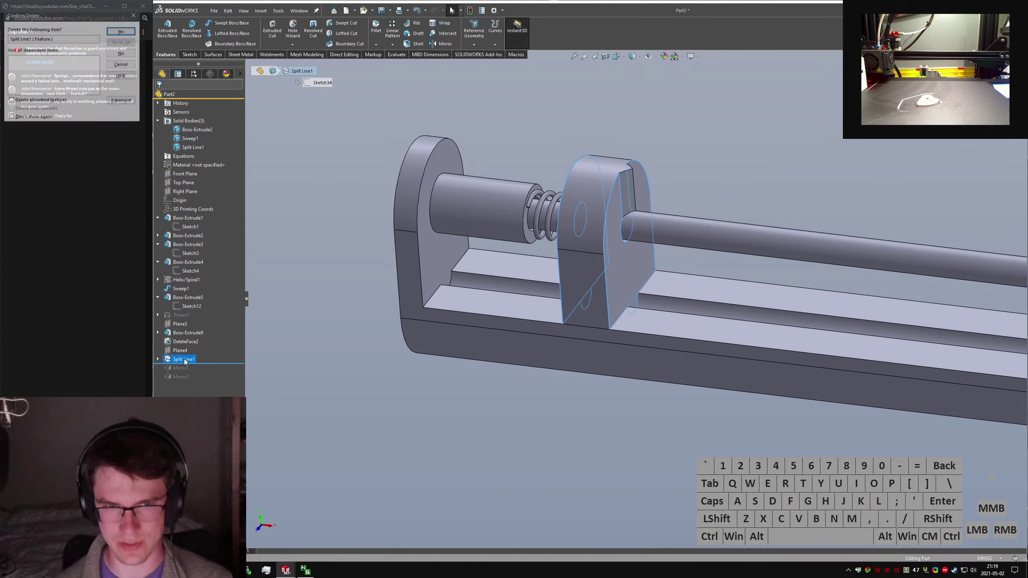
key(Return)
click(184, 359)
key(Delete)
key(Return)
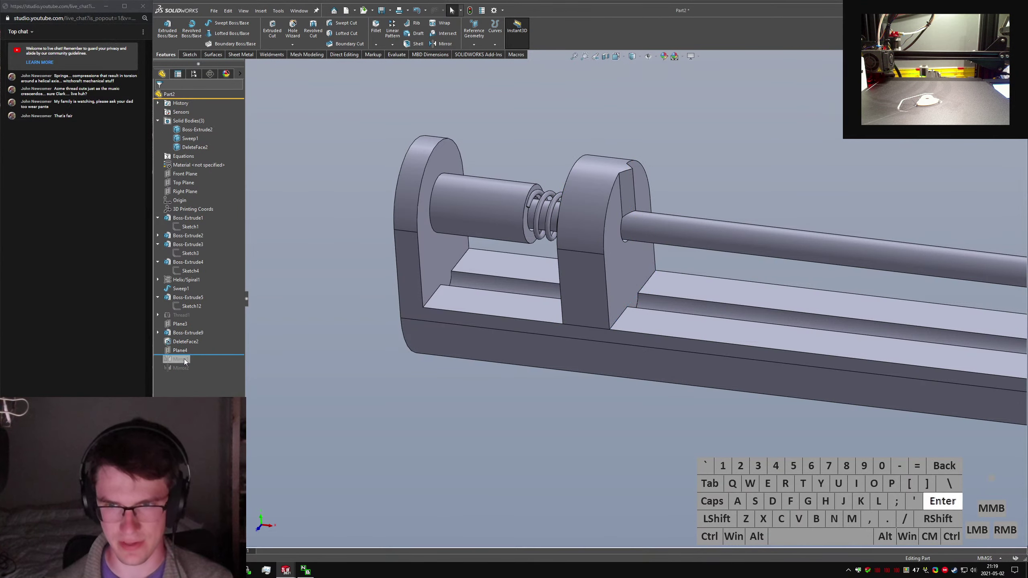
Create a reference plane midway between the sliding block's rod-side and spring-side faces.
click(479, 441)
text(splane)
key(Return)
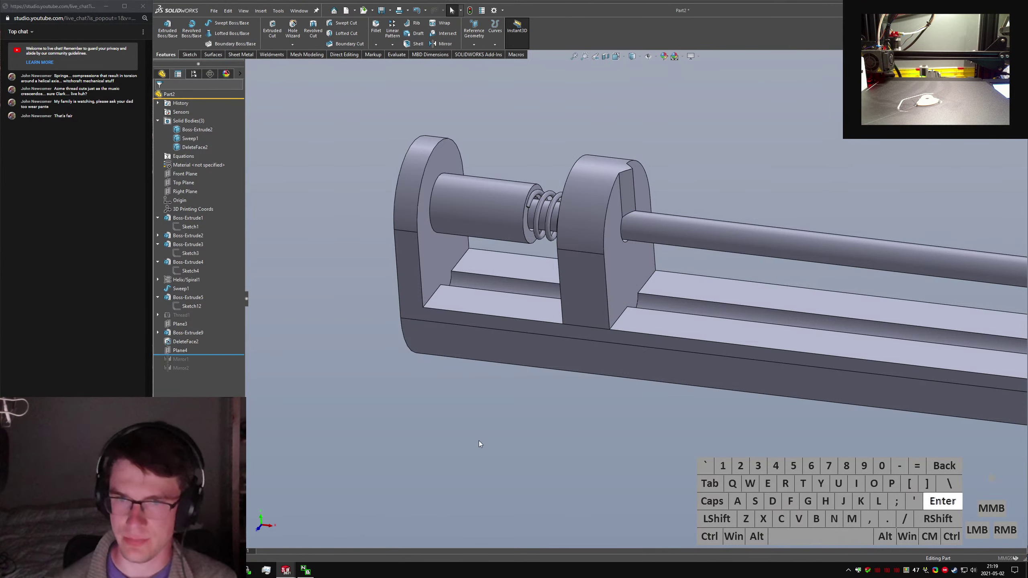
click(614, 282)
middle_drag(603, 287, 682, 293)
click(543, 273)
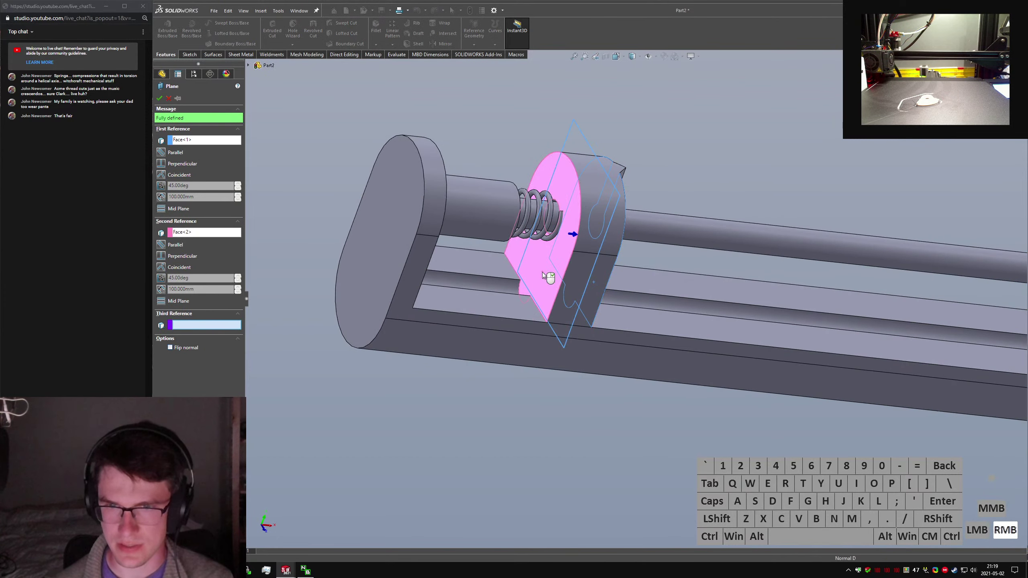
right_click(548, 274)
Start a sketch on the new mid-plane of the sliding block and hide the plane.
text(ssketcgh)
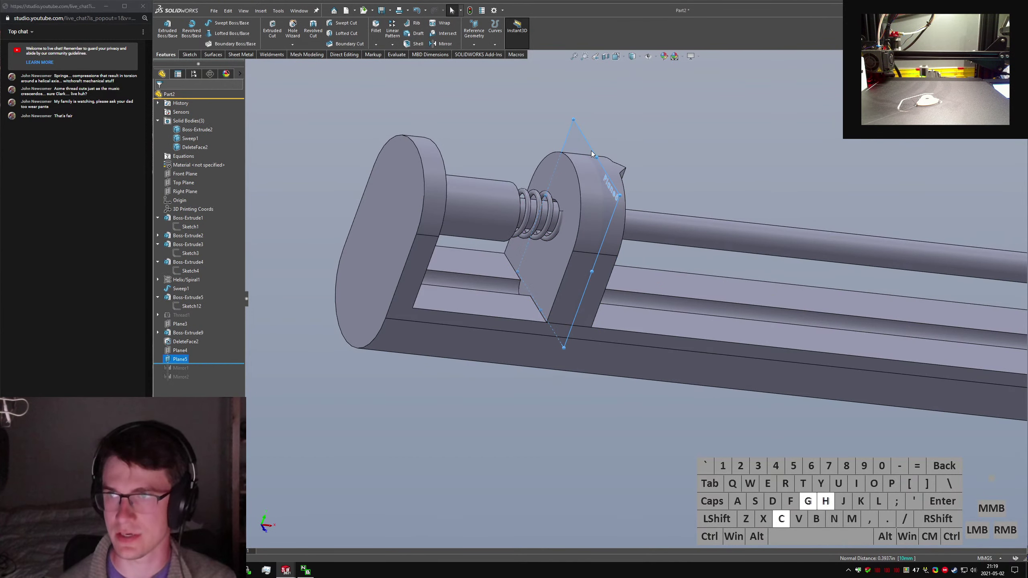
key(BackSpace)
key(BackSpace)
text(h)
key(Return)
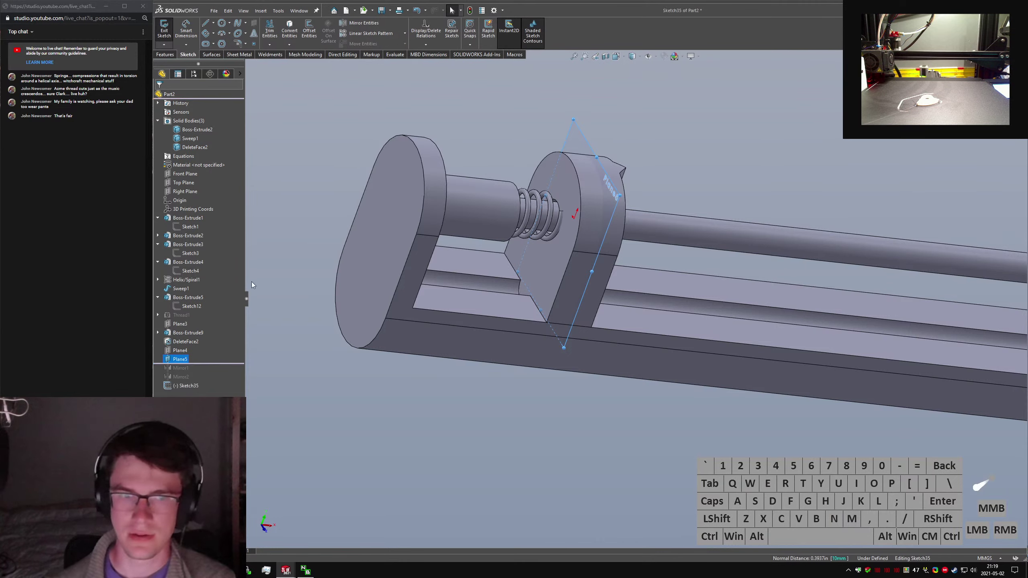
right_click(178, 358)
click(198, 343)
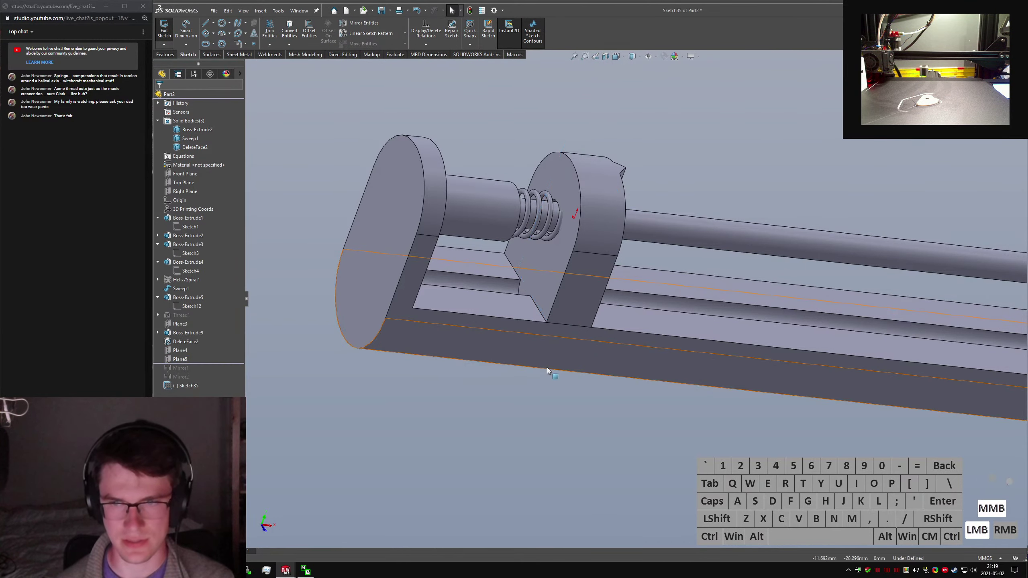
Convert the rounded lower edge of the block's groove tab into the sketch and extend the arc to a full circle.
middle_drag(553, 374, 433, 336)
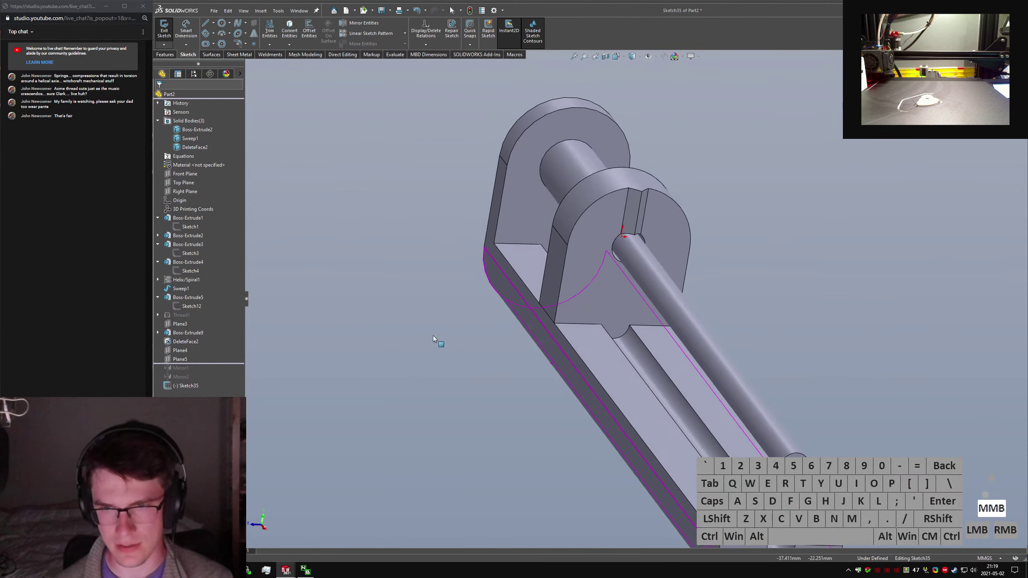
click(619, 339)
click(289, 29)
scroll(607, 337, down, 5)
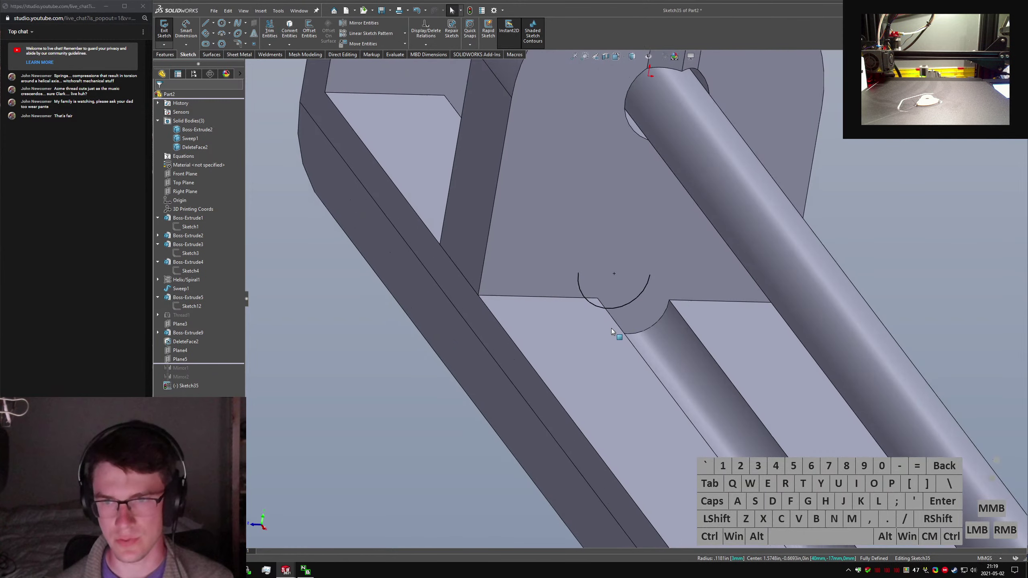
drag(649, 258, 578, 275)
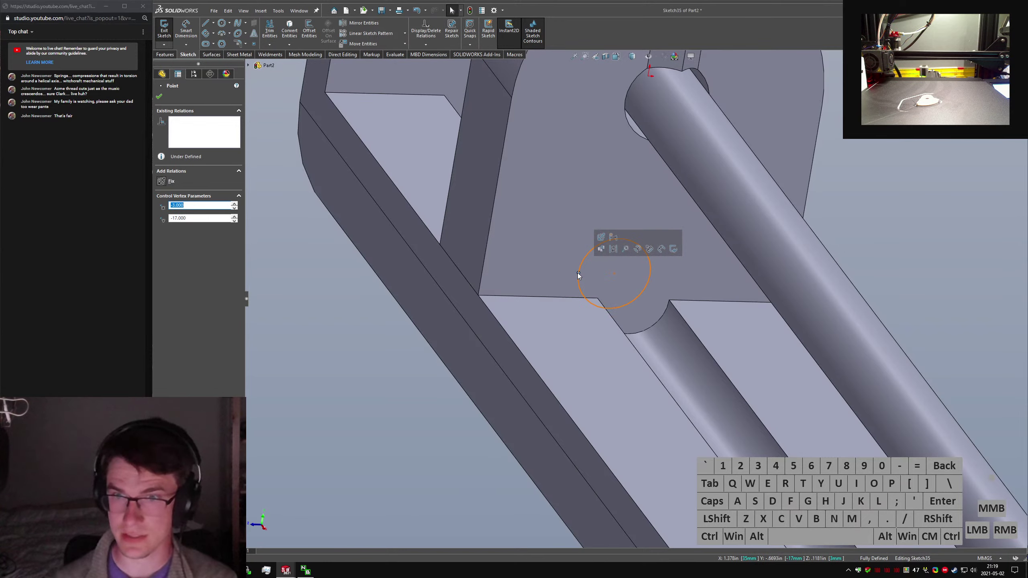
click(158, 96)
Extrude the circle 20 mm as Mid Plane, merging it only with the sliding block.
click(165, 32)
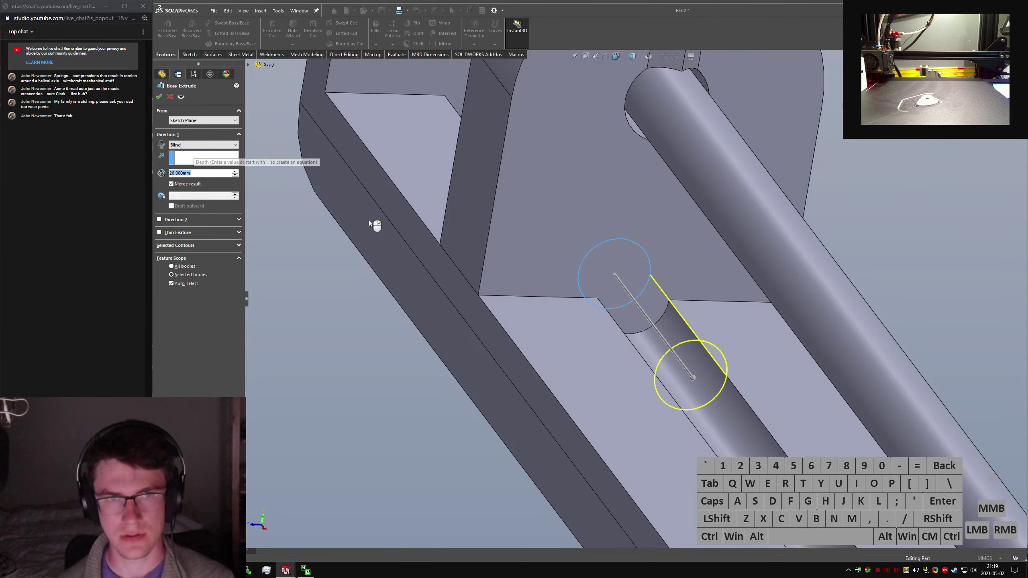
click(202, 144)
click(191, 185)
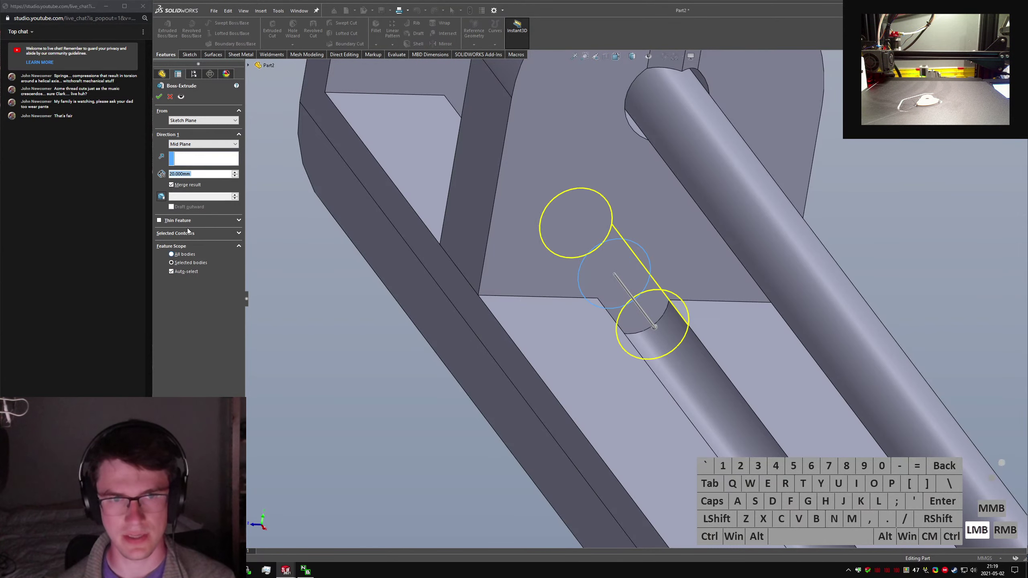
click(184, 272)
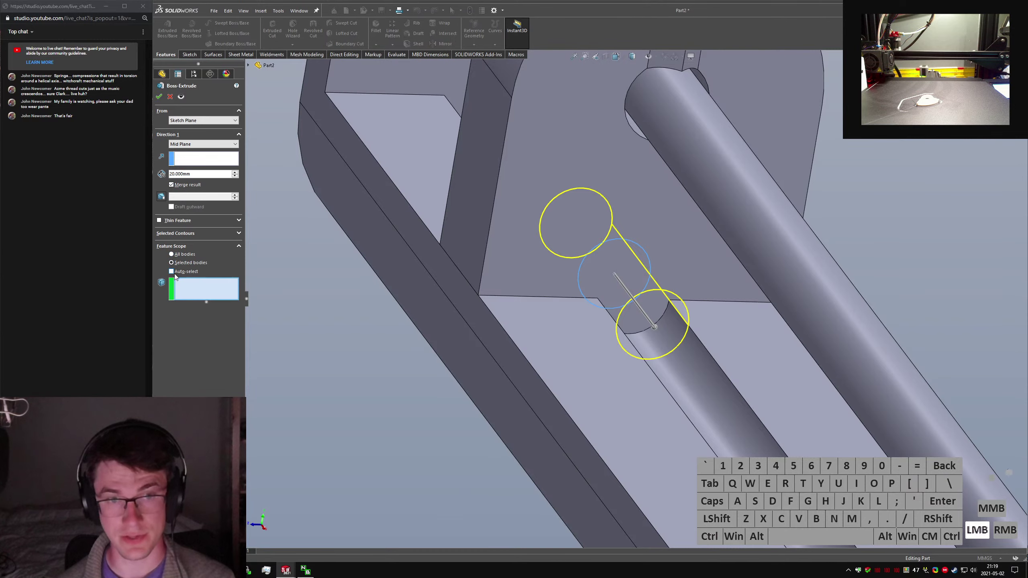
click(571, 208)
click(158, 97)
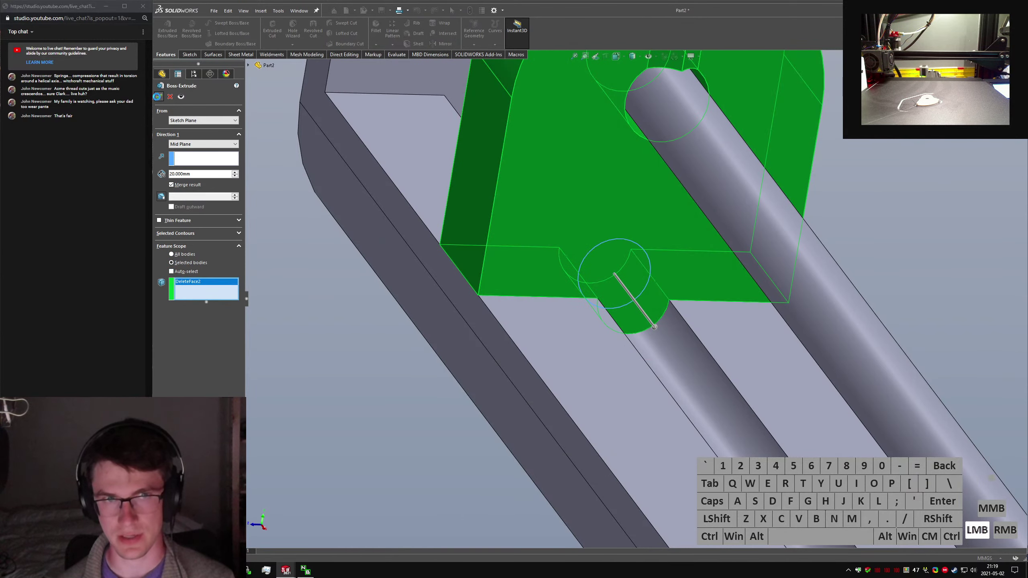
Fillet both circular edges where the round guide tab meets the sliding block's front and back faces with a 5 mm radius.
middle_drag(528, 223, 695, 318)
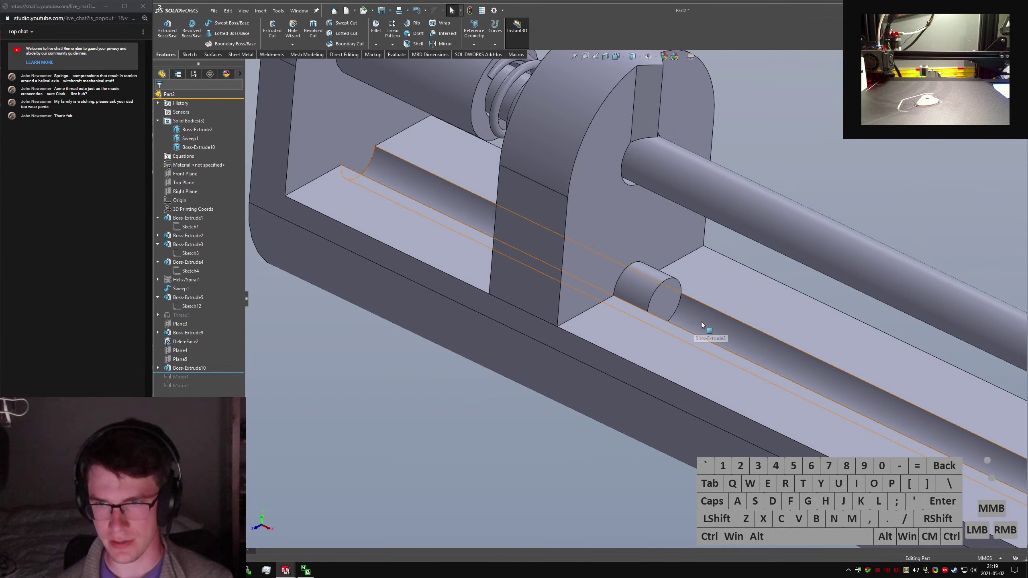
text(sfillet)
key(Return)
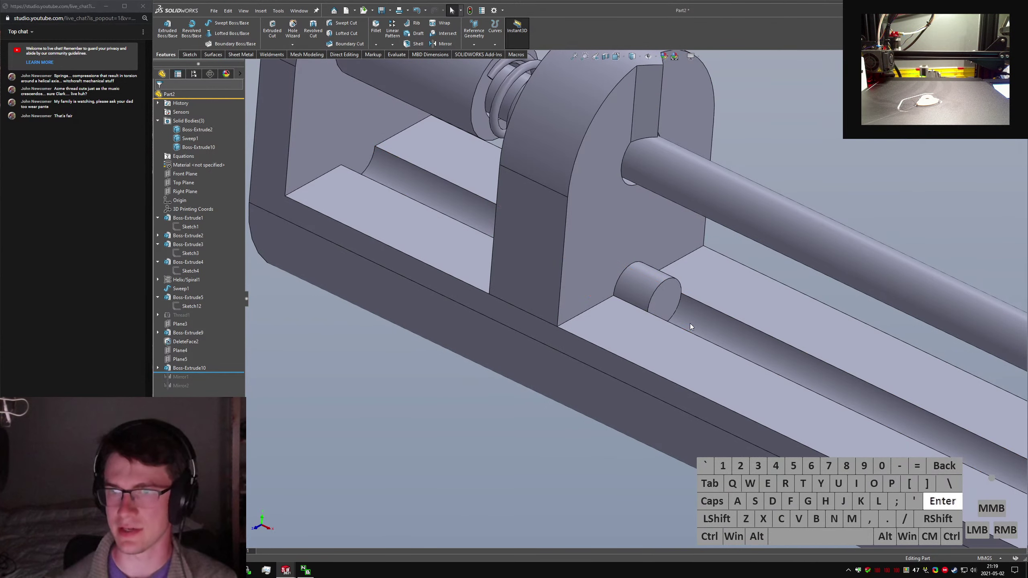
click(618, 280)
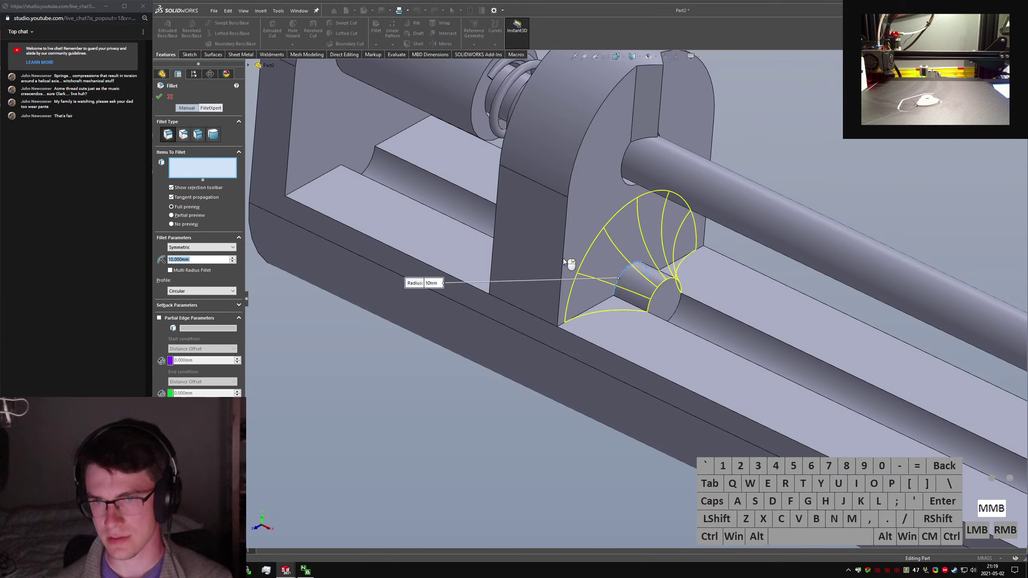
middle_drag(564, 259, 643, 315)
click(436, 213)
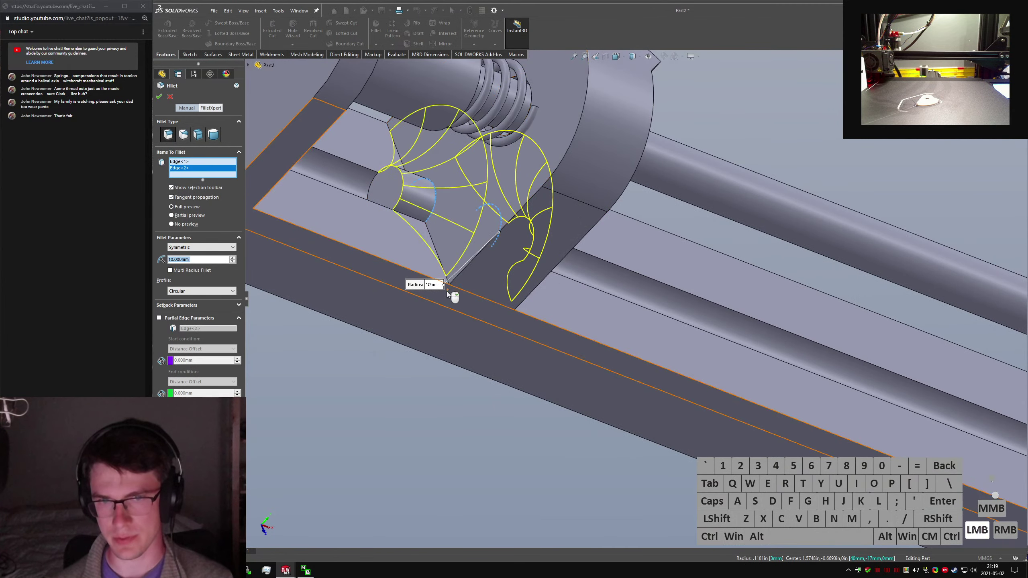
click(433, 285)
text(5)
key(Return)
key(Return)
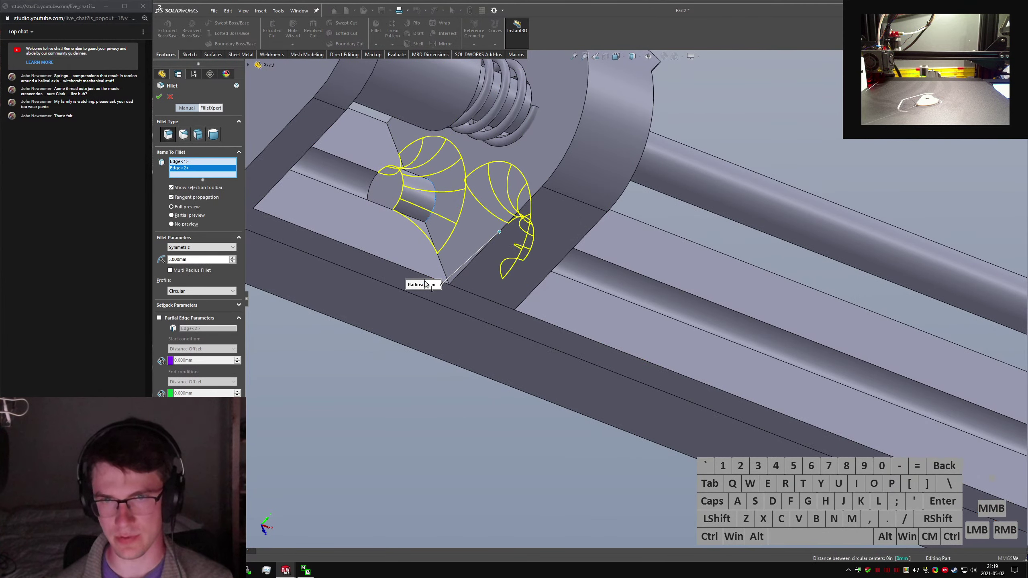
middle_drag(484, 221, 375, 161)
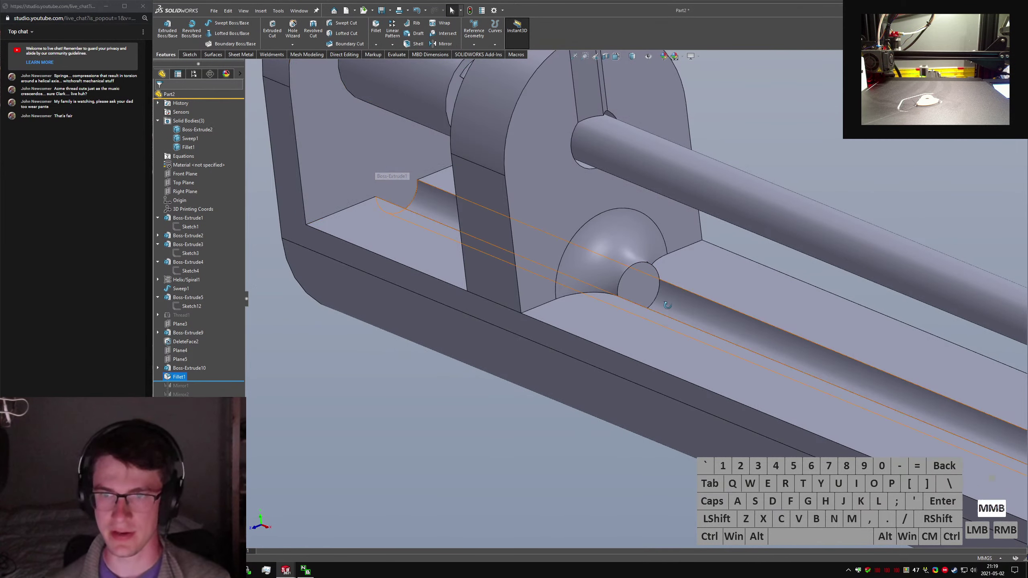
Set the vertical dimension in the base's side profile sketch to 15 mm.
middle_drag(586, 251, 633, 275)
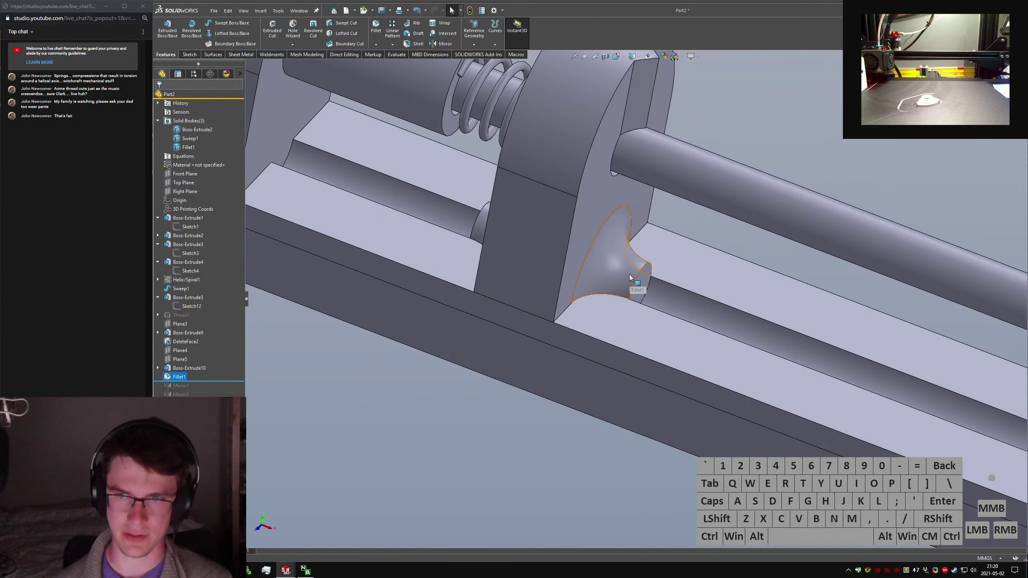
middle_drag(622, 277, 579, 239)
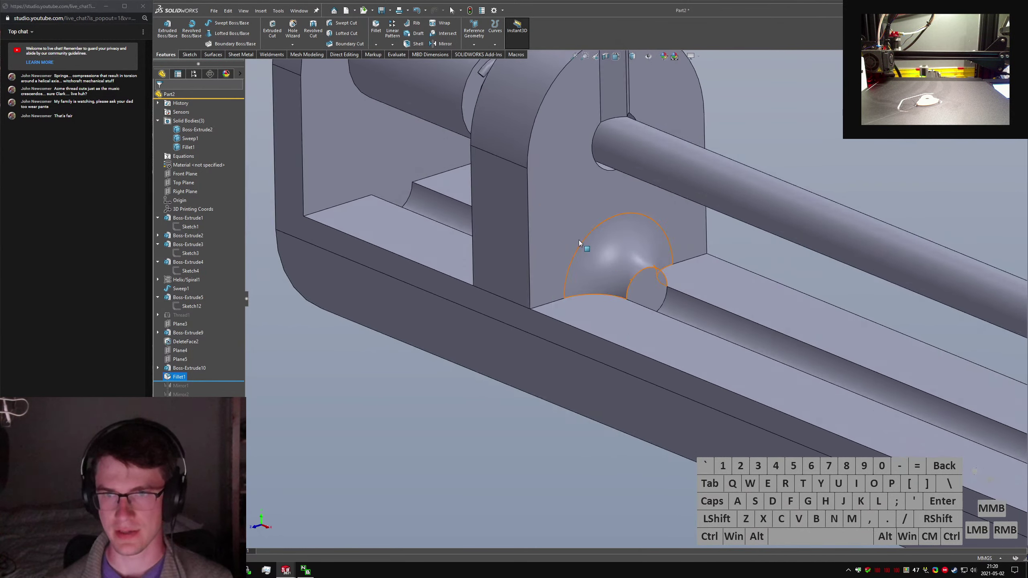
scroll(633, 288, up, 5)
middle_drag(632, 288, 604, 275)
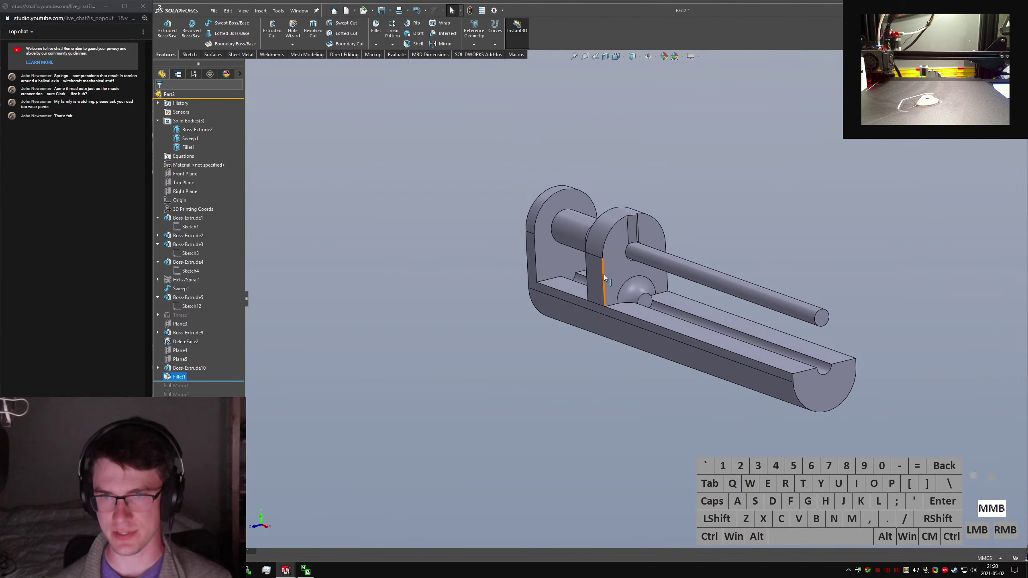
click(529, 255)
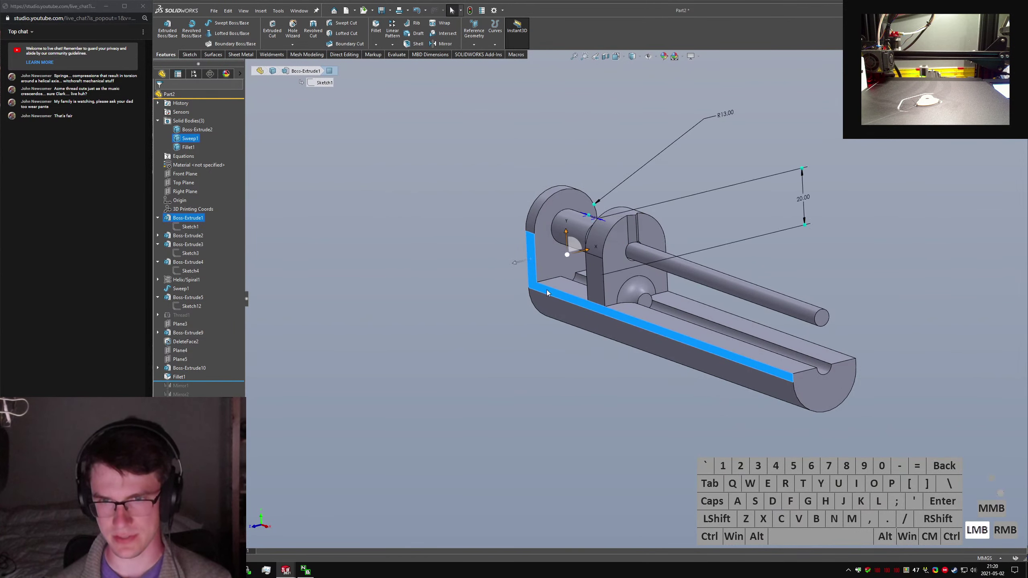
click(803, 199)
click(805, 201)
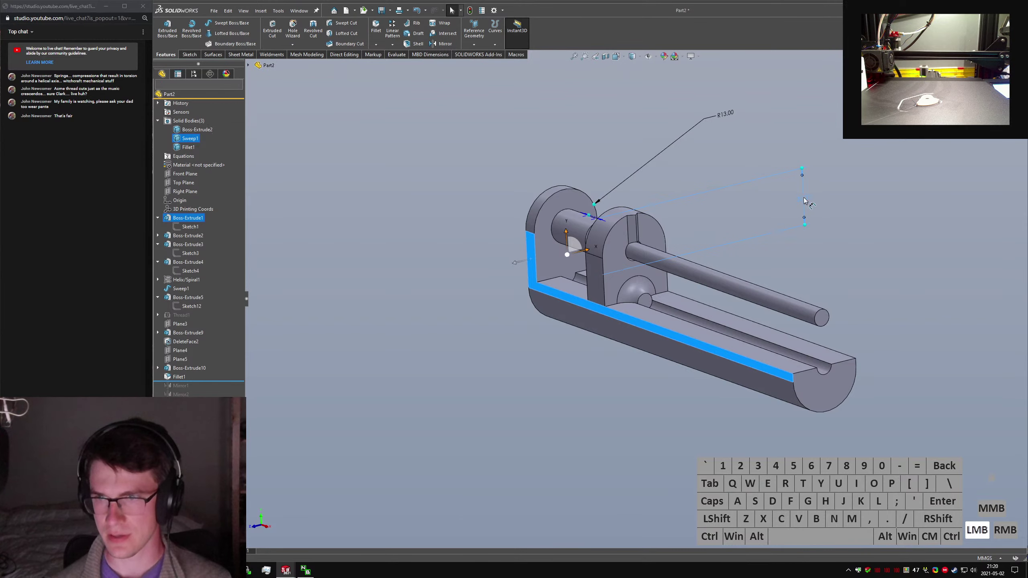
scroll(659, 265, down, 5)
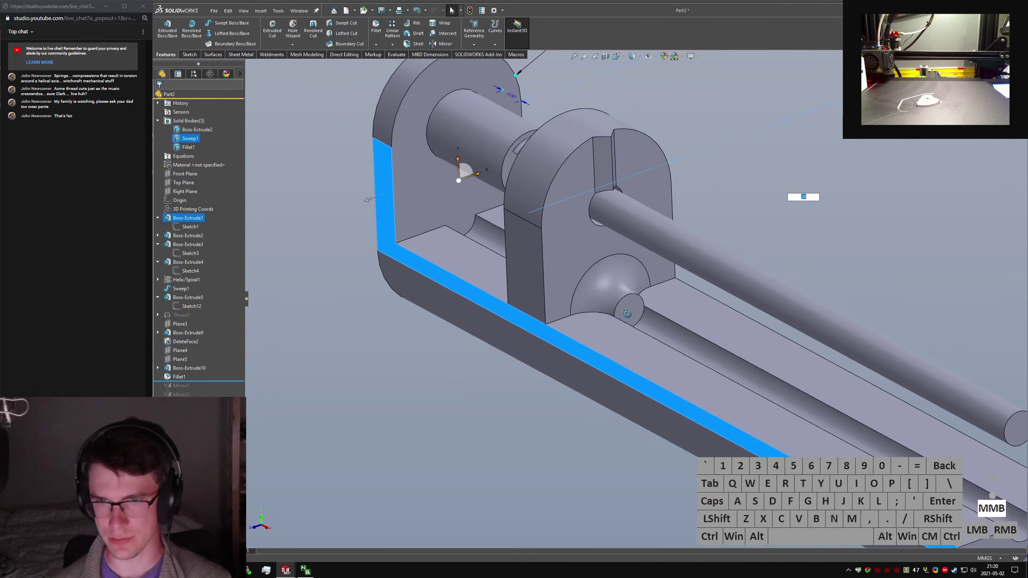
middle_drag(628, 314, 607, 283)
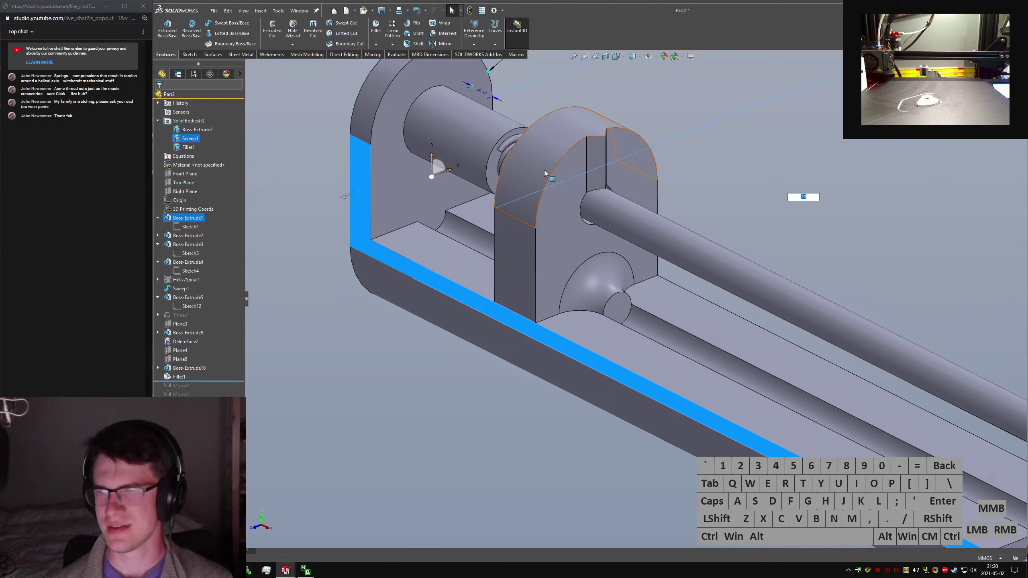
text(15)
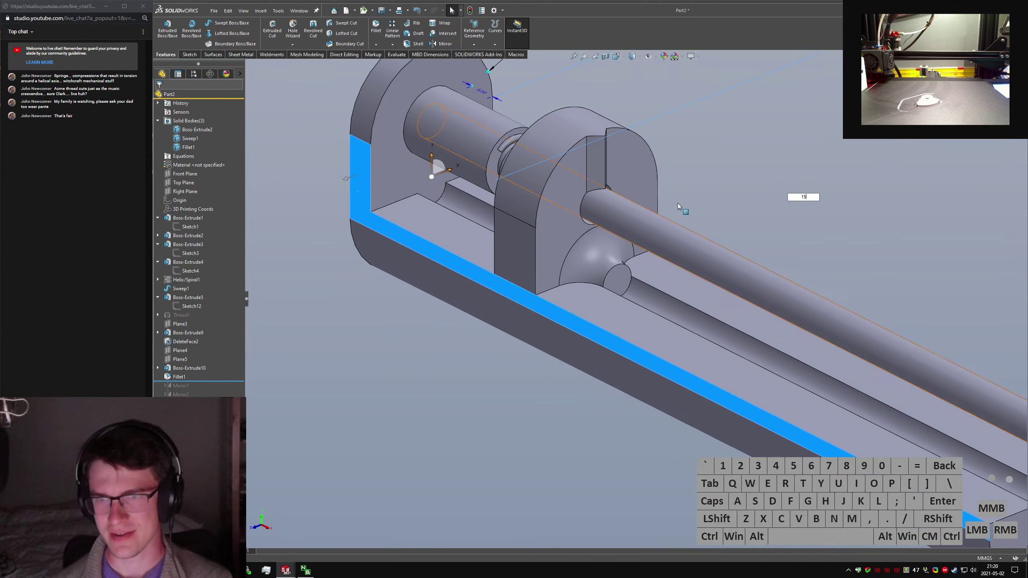
scroll(741, 147, up, 2)
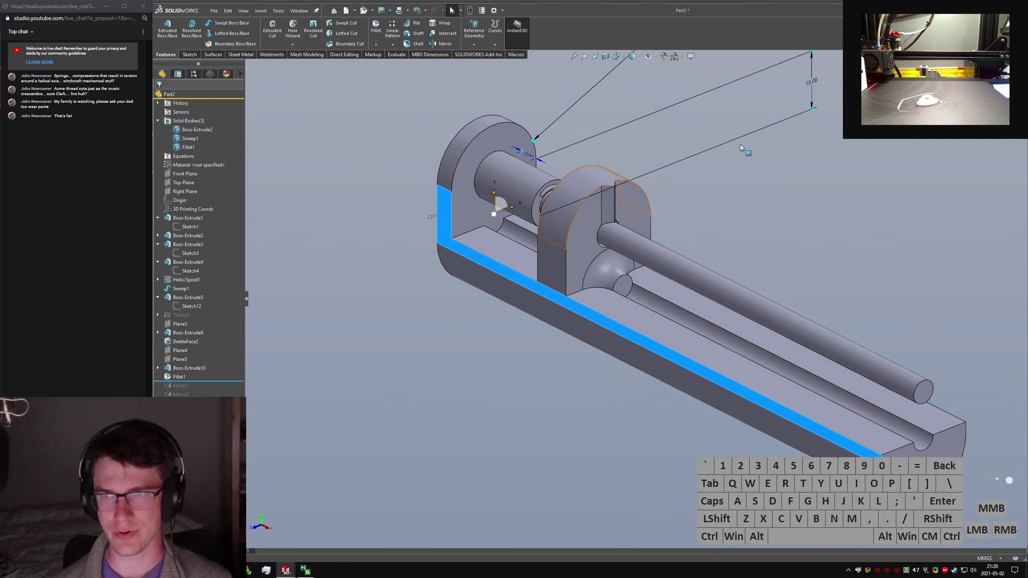
Reduce the base side profile's vertical dimension further to 10 mm.
click(811, 84)
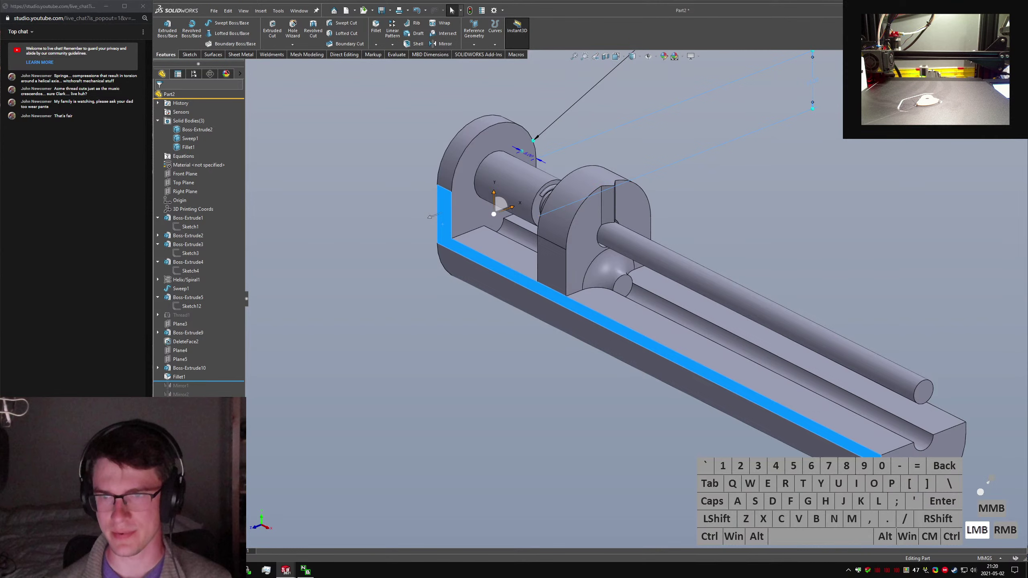
double_click(813, 84)
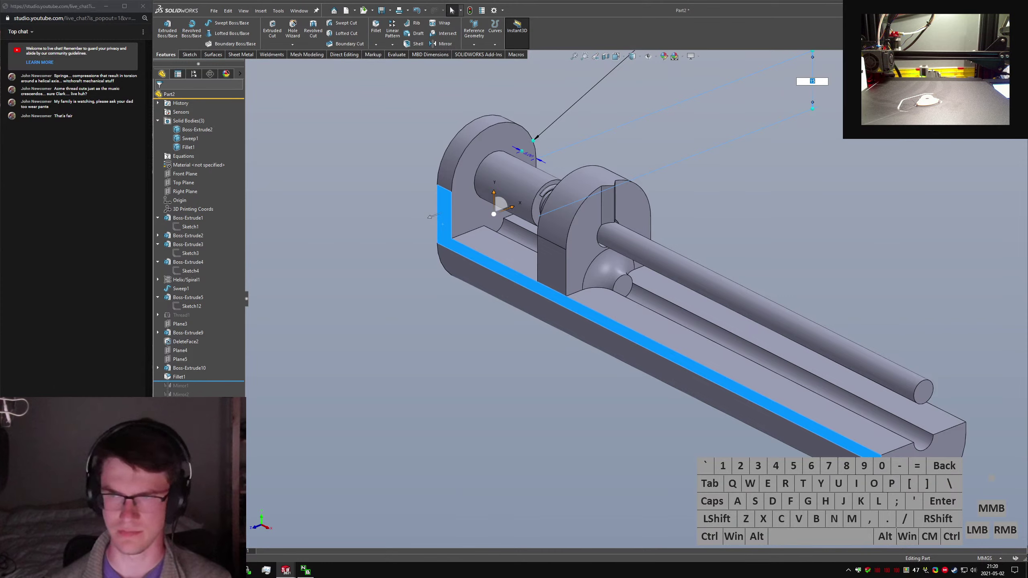
key(Return)
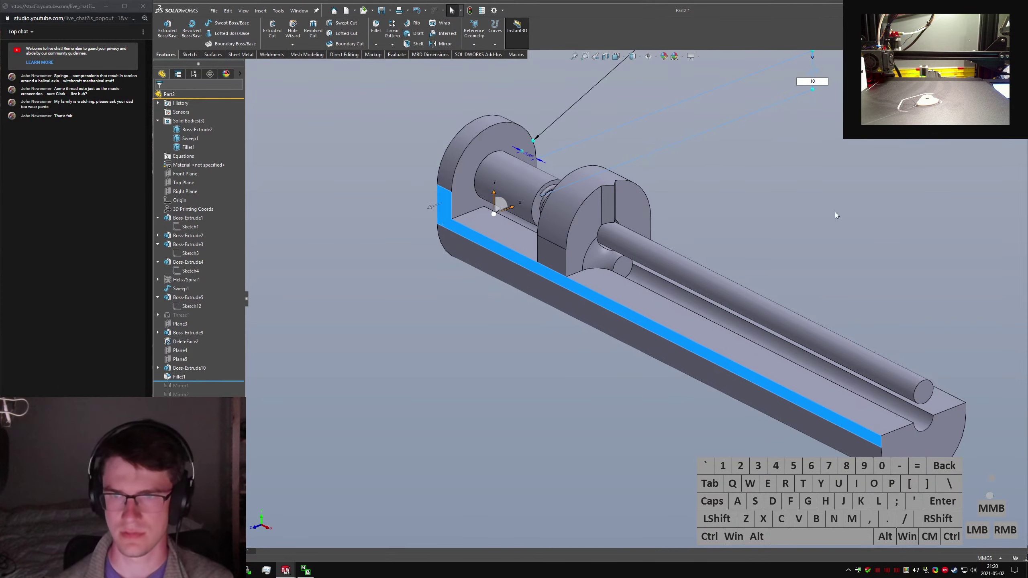
Examine the guide tab fillets on both sides of the sliding block for interference with the rod and the spring.
scroll(613, 255, down, 8)
middle_drag(589, 294, 522, 248)
click(527, 267)
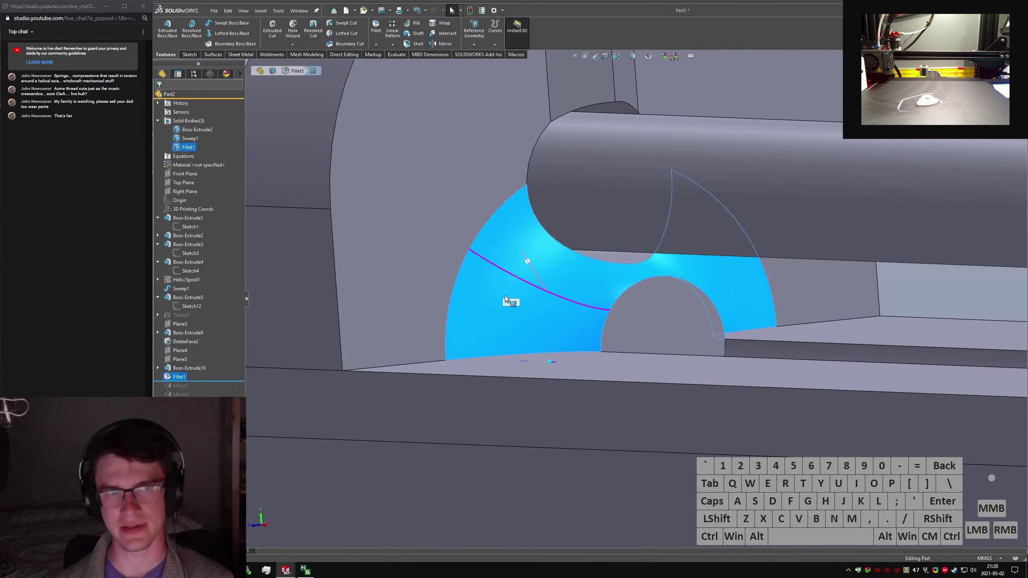
scroll(504, 295, up, 6)
scroll(591, 291, down, 5)
scroll(565, 269, up, 4)
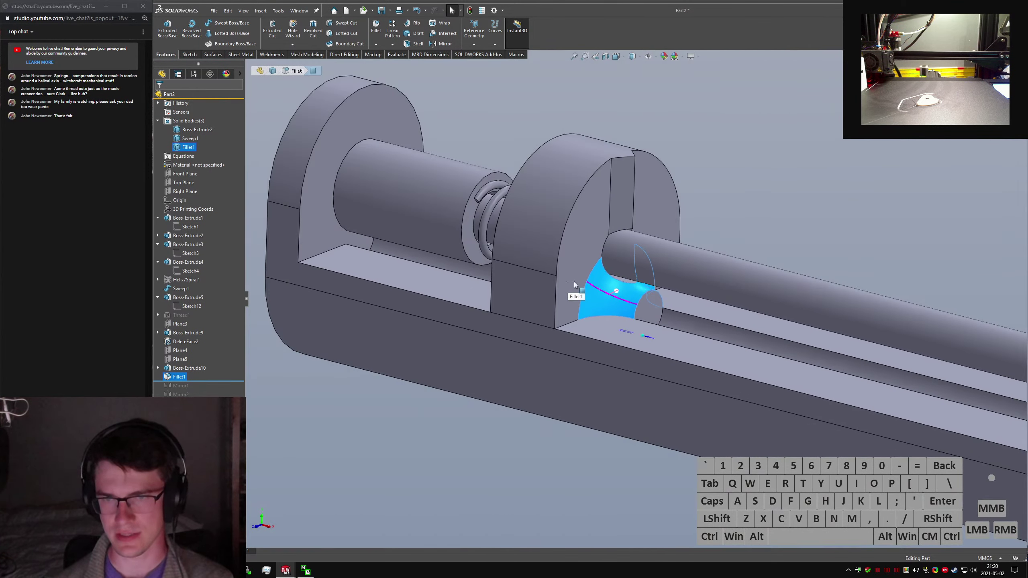
scroll(573, 281, down, 8)
scroll(638, 265, up, 8)
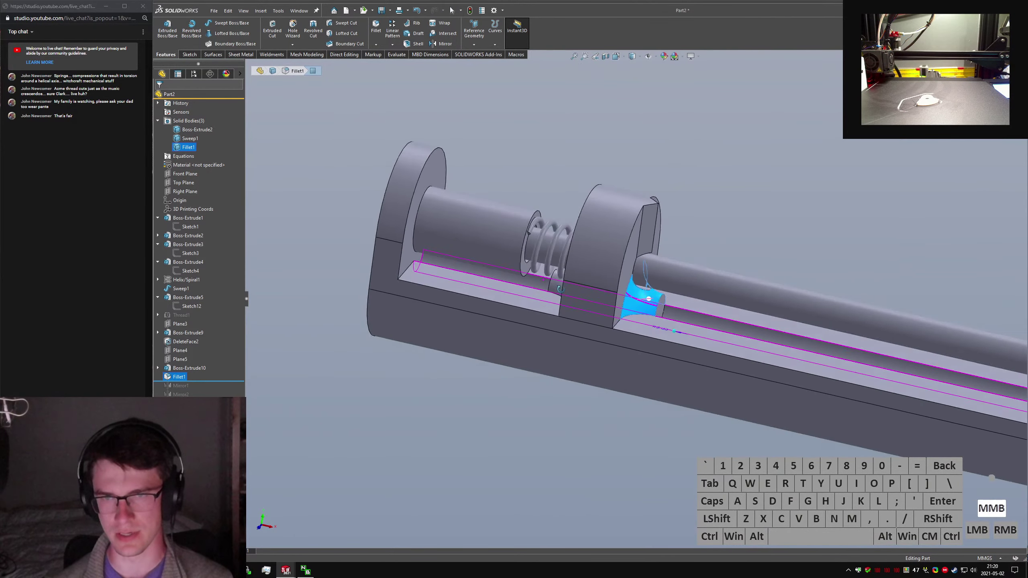
middle_drag(560, 289, 622, 311)
scroll(579, 296, down, 8)
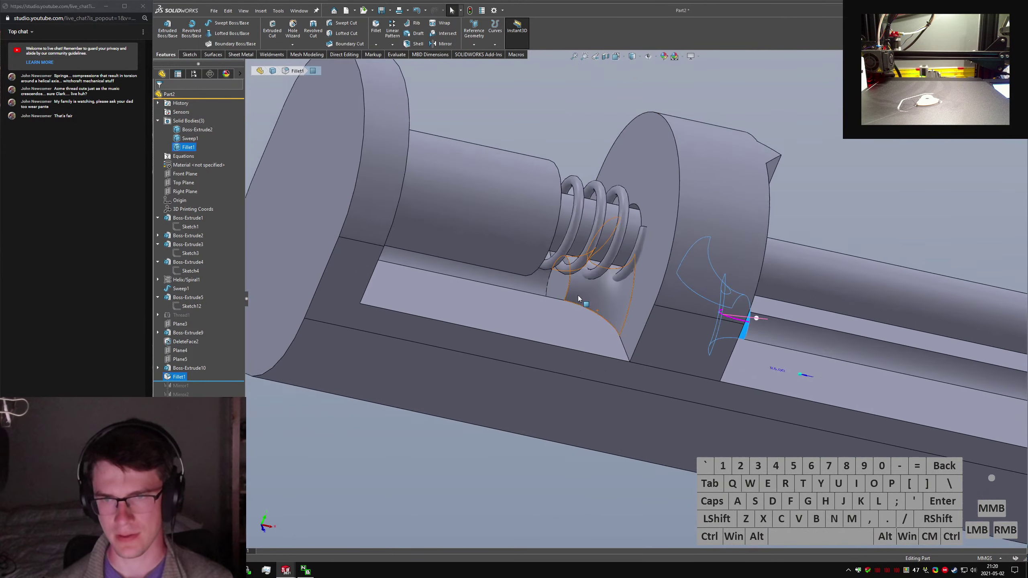
middle_drag(611, 256, 603, 257)
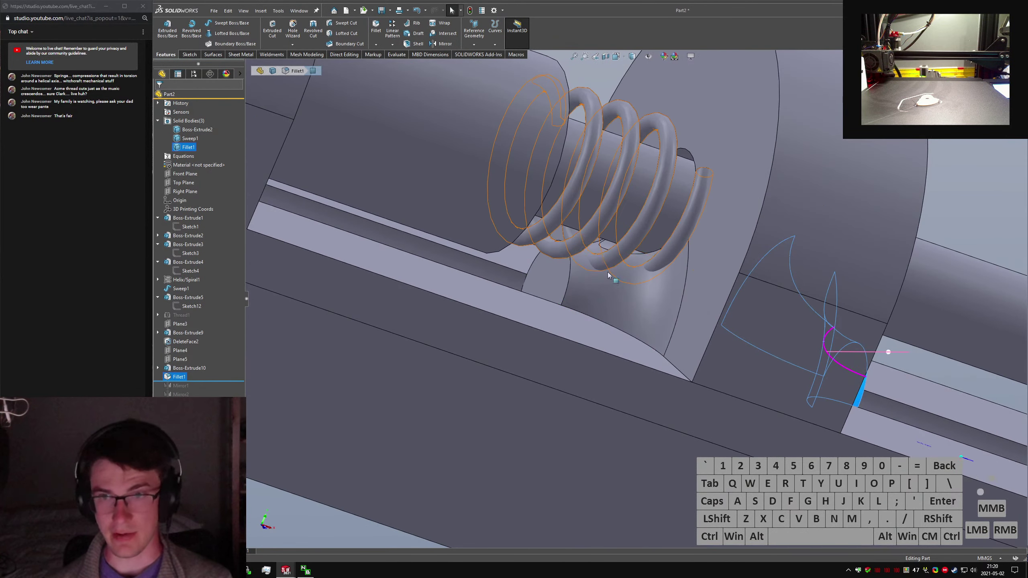
scroll(609, 276, up, 2)
scroll(398, 482, up, 4)
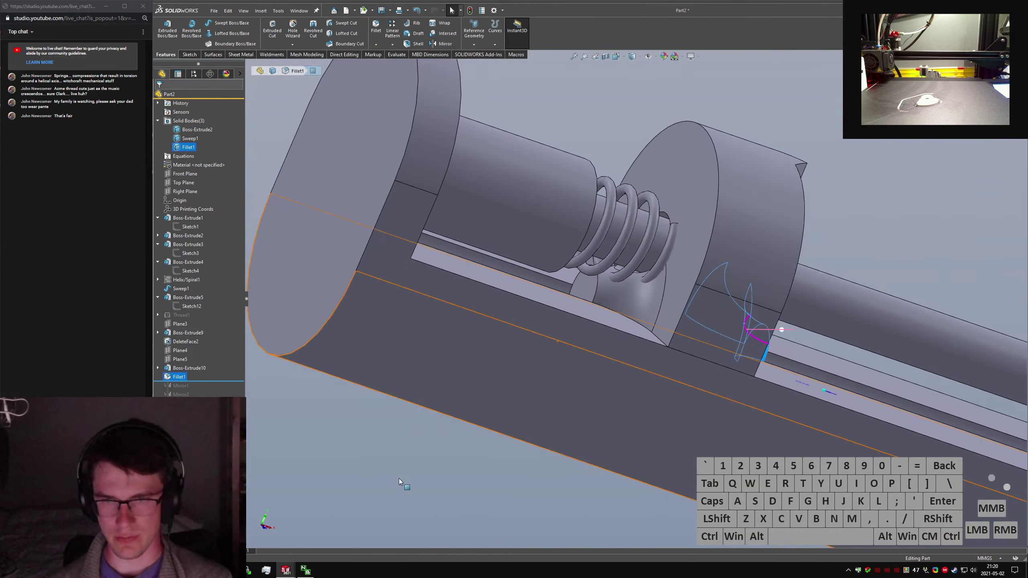
click(399, 482)
scroll(597, 261, down, 4)
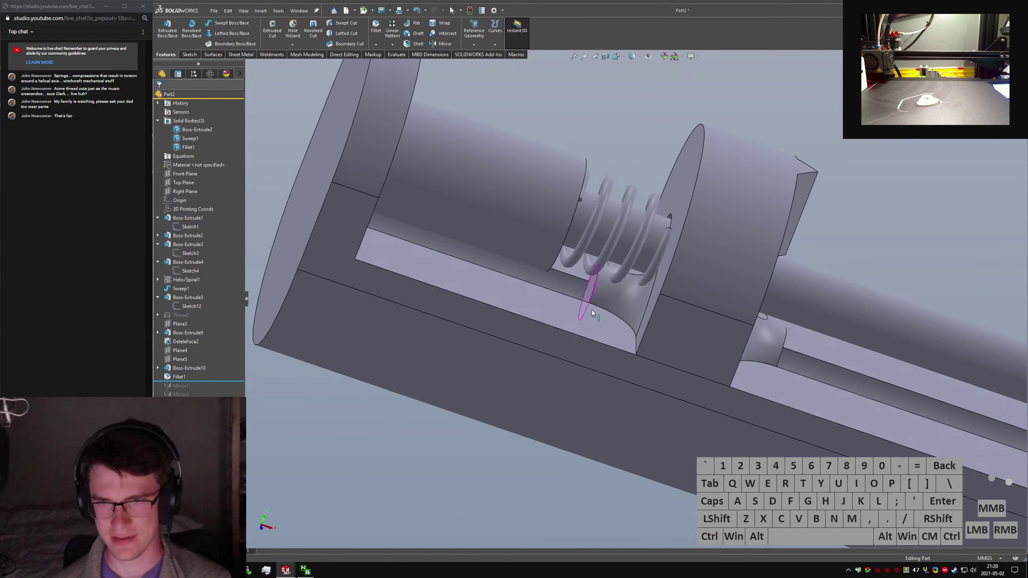
Start an extruded cut on the spring-side end face of the fixed cylinder, using its outer circular edge as the profile.
click(458, 460)
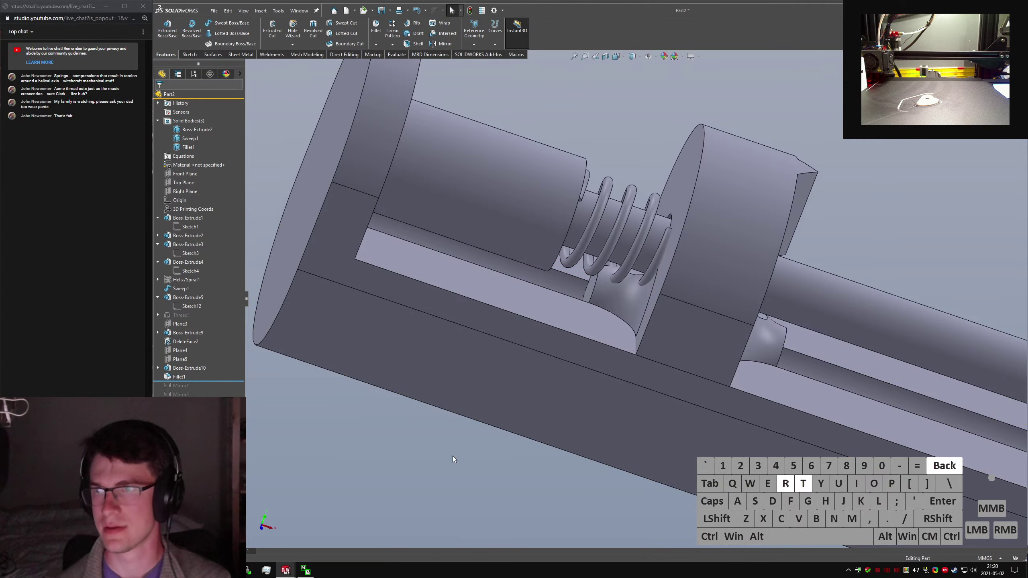
key(Return)
middle_drag(585, 301, 538, 234)
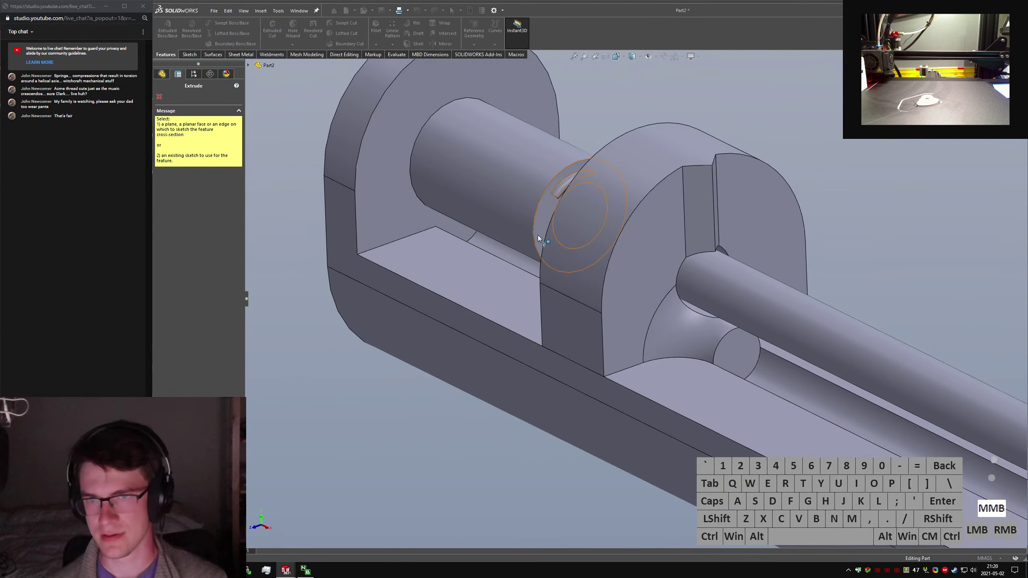
click(538, 233)
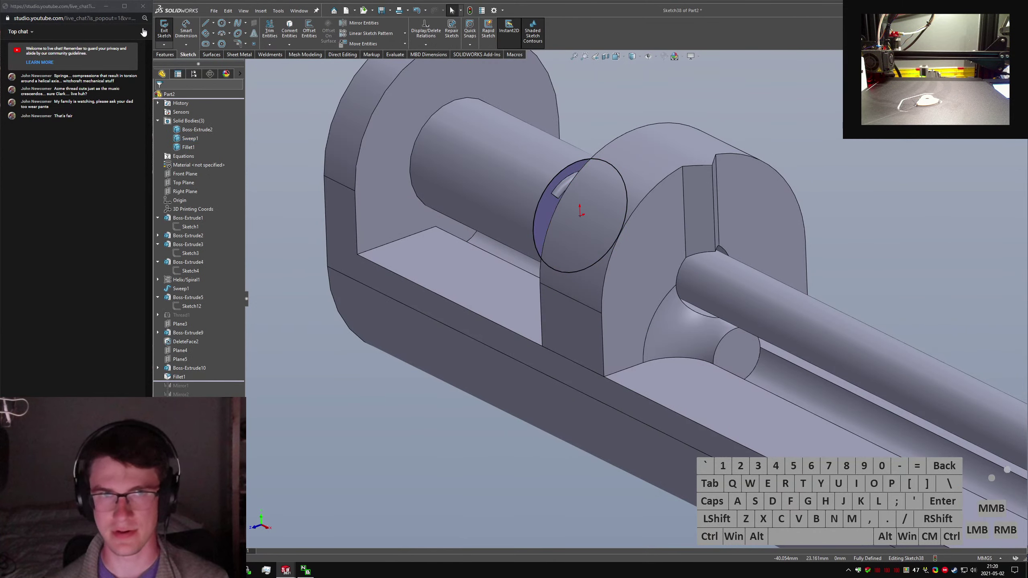
click(166, 33)
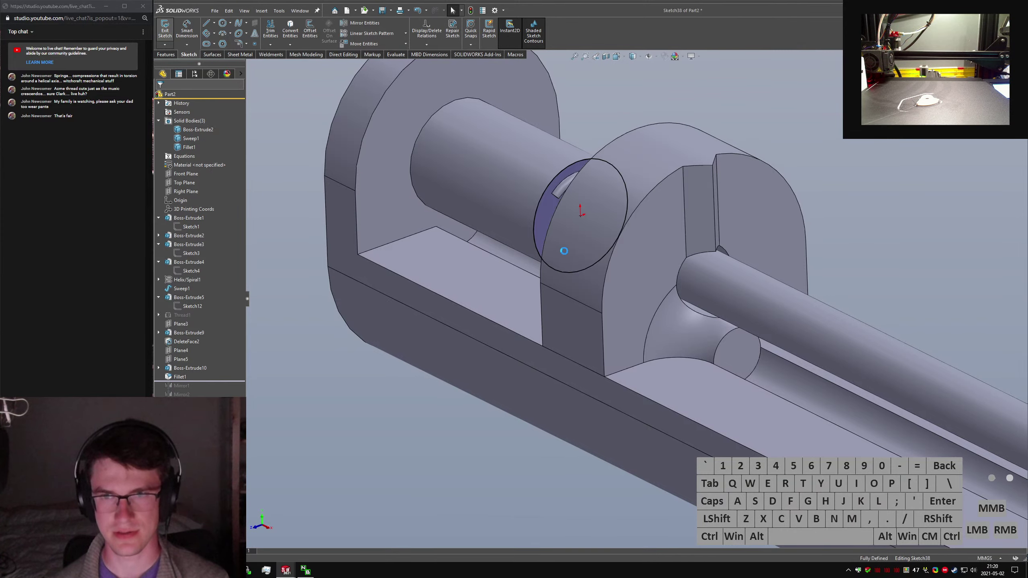
Cut the circle Up To Surface to the sliding block's spring-side face, reversing the direction and limiting the feature scope to the sliding block.
middle_drag(606, 223, 673, 224)
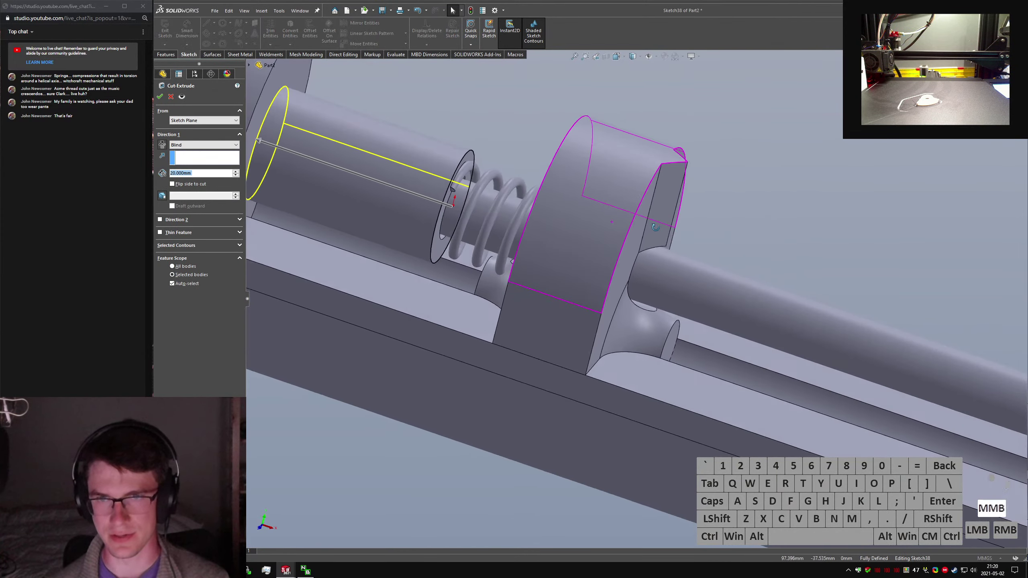
click(163, 145)
click(177, 149)
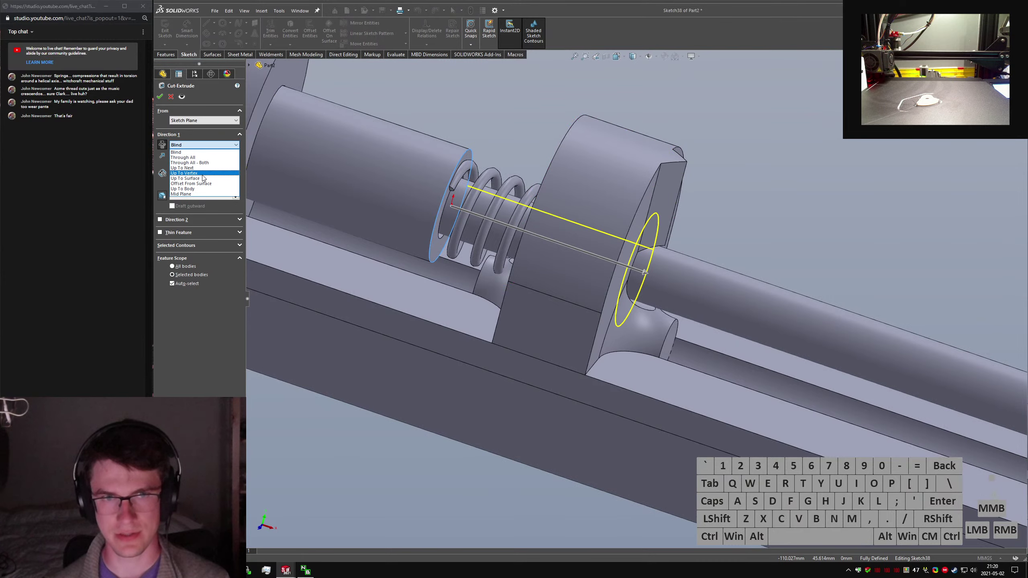
click(186, 182)
middle_drag(591, 215, 506, 169)
click(506, 170)
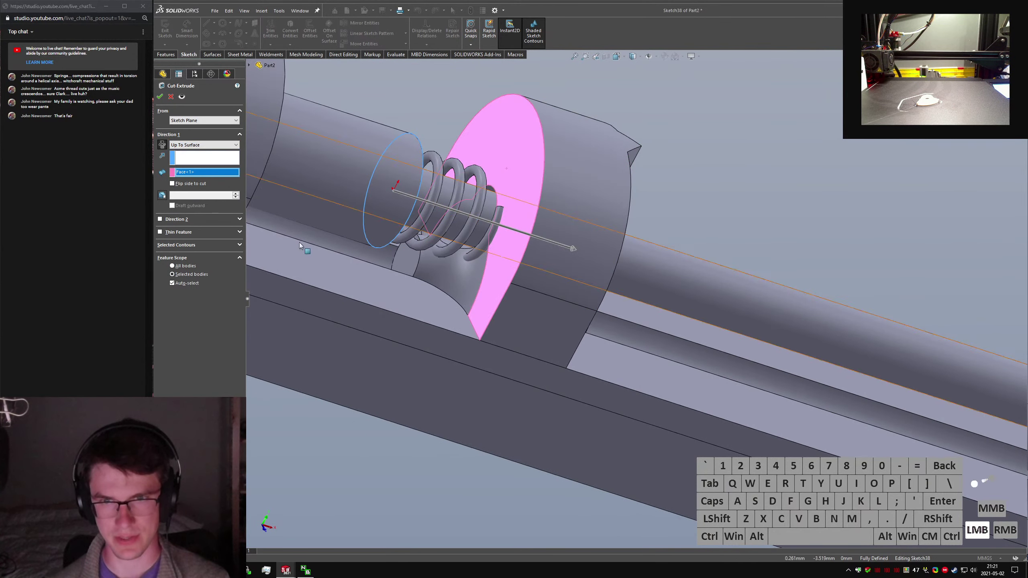
click(183, 282)
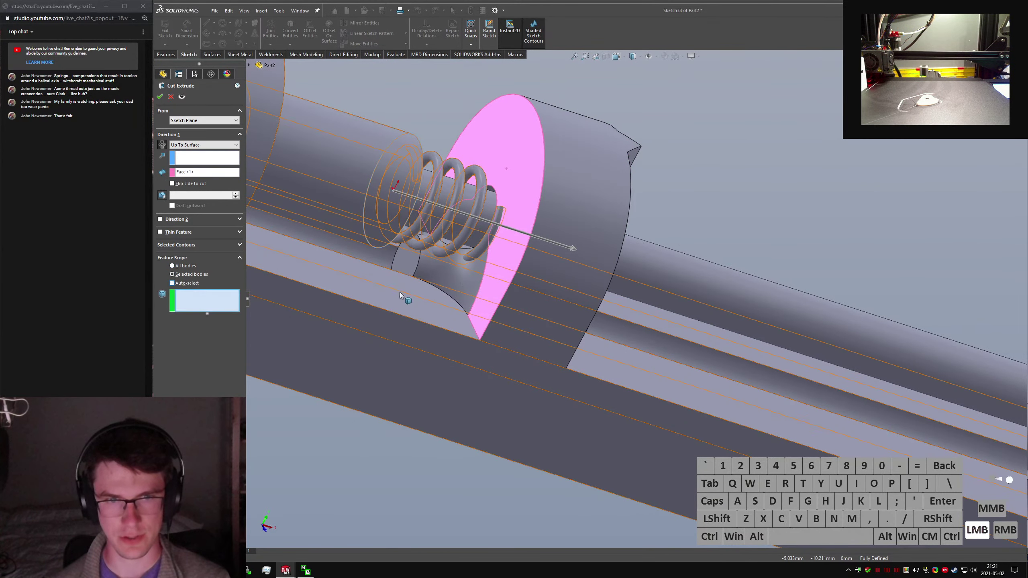
click(601, 159)
click(160, 96)
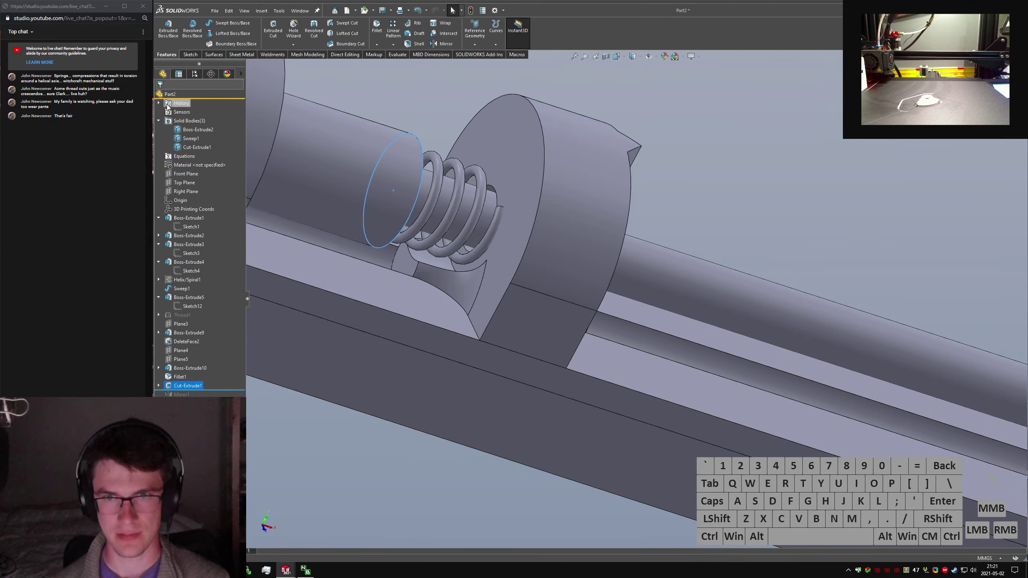
scroll(490, 254, down, 5)
scroll(502, 256, up, 5)
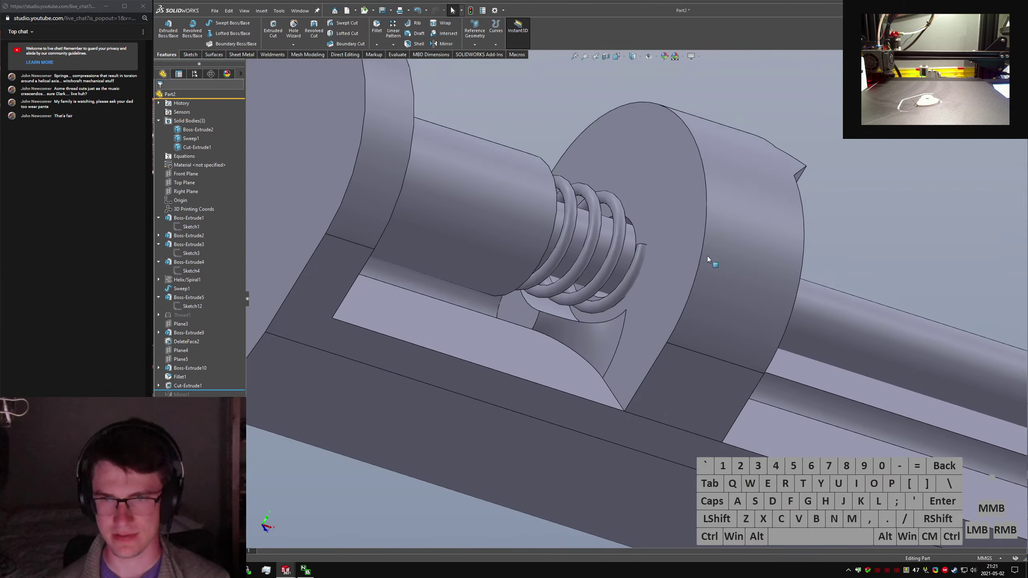
Fillet the spring clearance cut's edge on the sliding block's guide tab with a 1 mm radius.
click(915, 240)
text(sfillet)
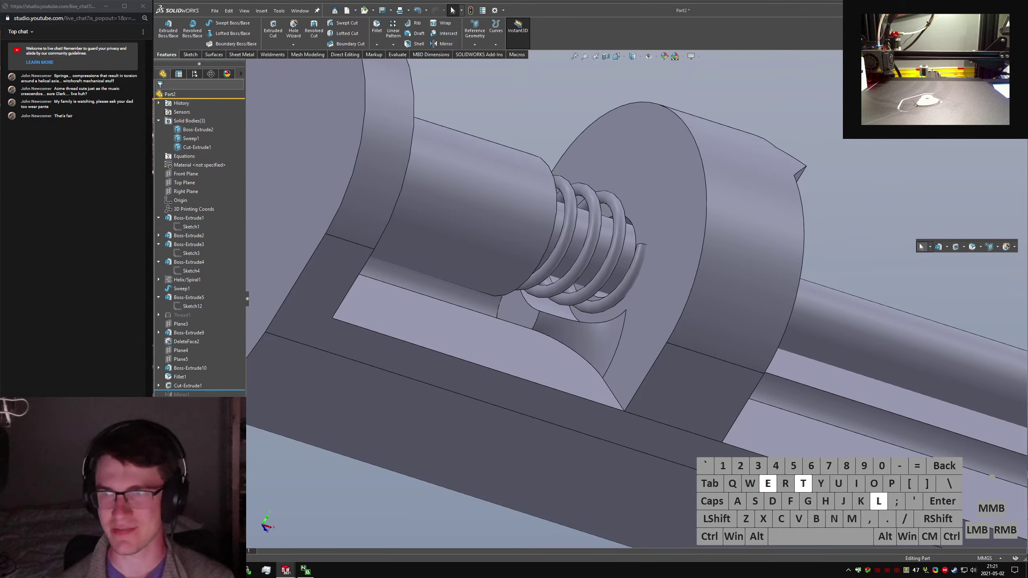
key(Return)
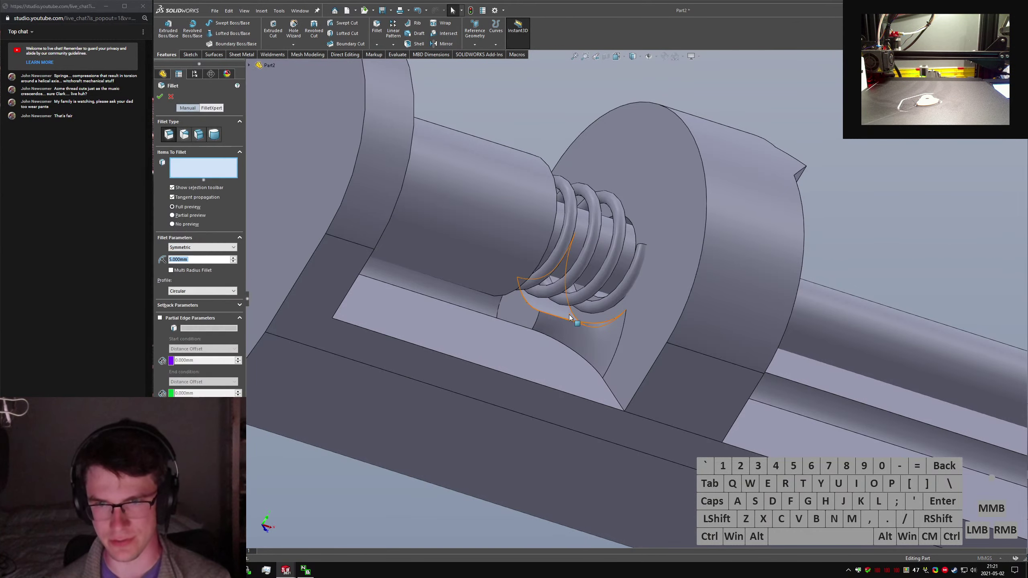
click(572, 311)
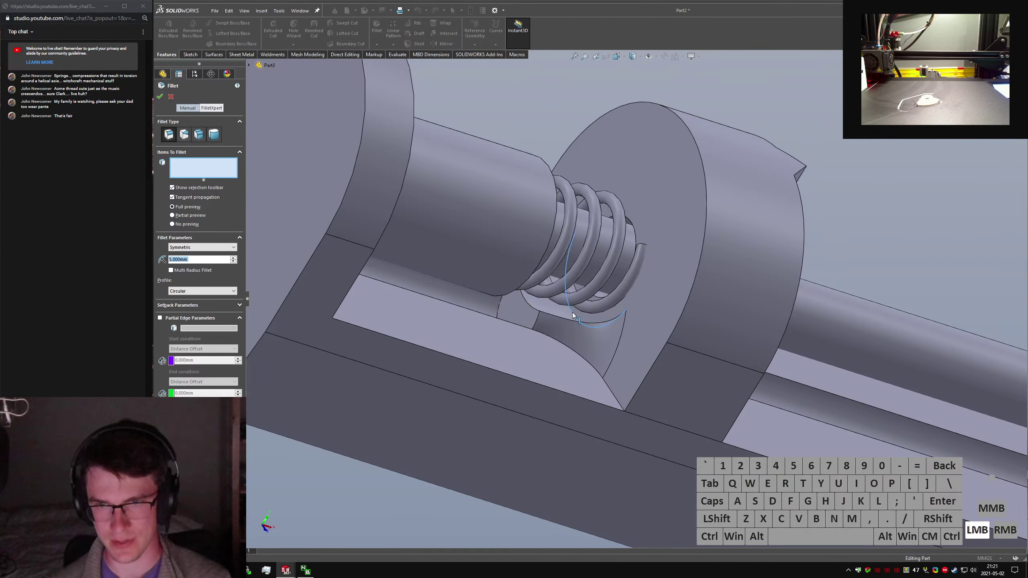
click(598, 207)
text(1)
key(Return)
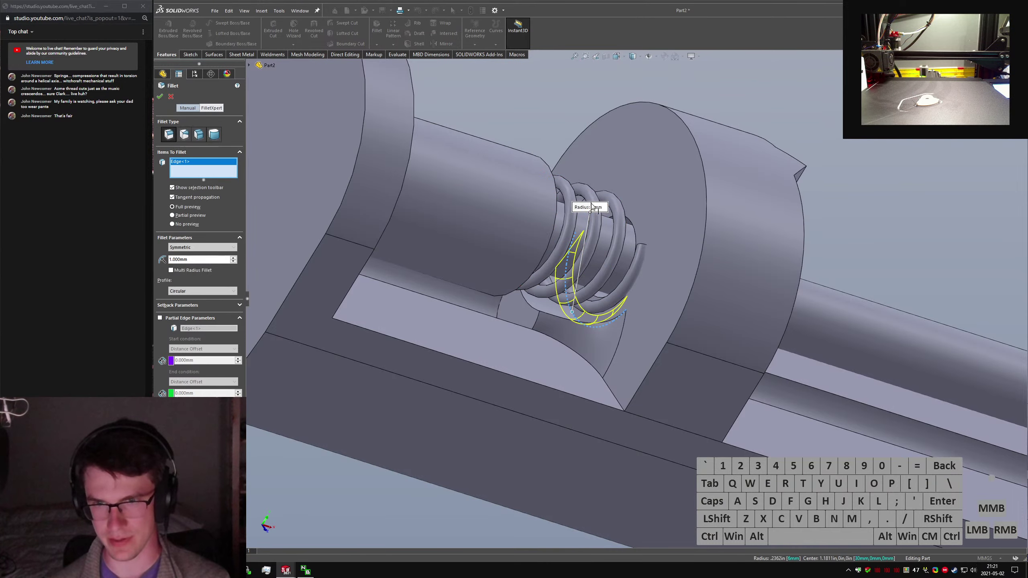
right_click(523, 170)
Examine the clearance between the filleted guide tab, the spring and the fixed cylinder from several angles.
mouse_move(596, 268)
middle_down()
mouse_move(623, 259)
mouse_move(597, 253)
middle_up()
scroll(589, 302, down, 5)
scroll(589, 301, up, 8)
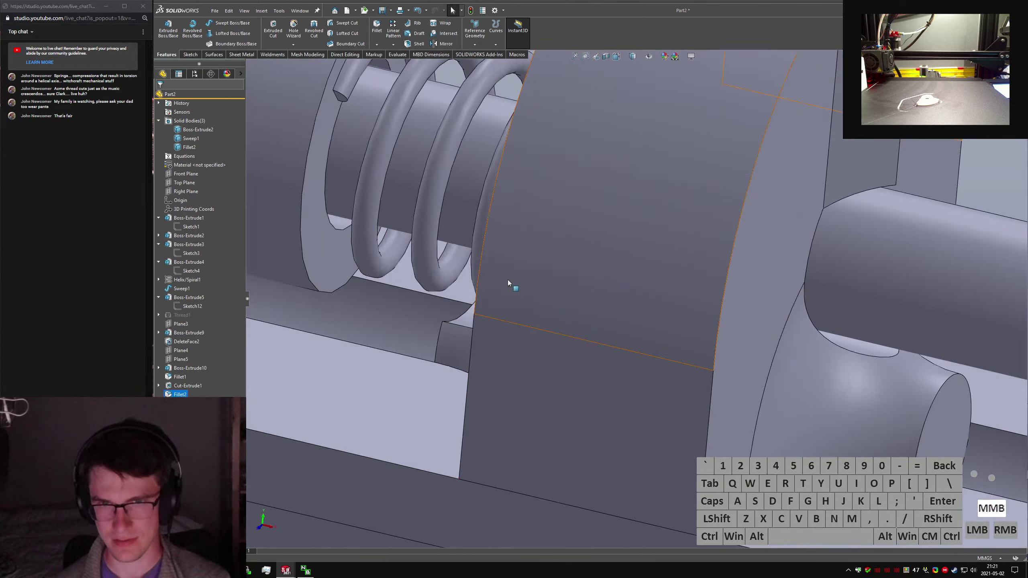
click(483, 275)
click(484, 275)
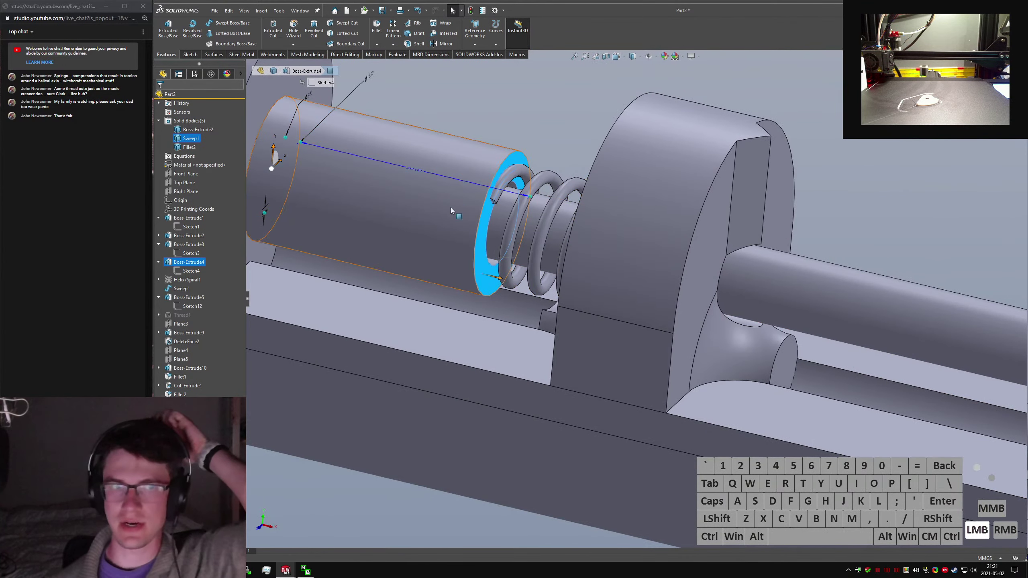
middle_drag(450, 207, 705, 293)
scroll(705, 293, up, 5)
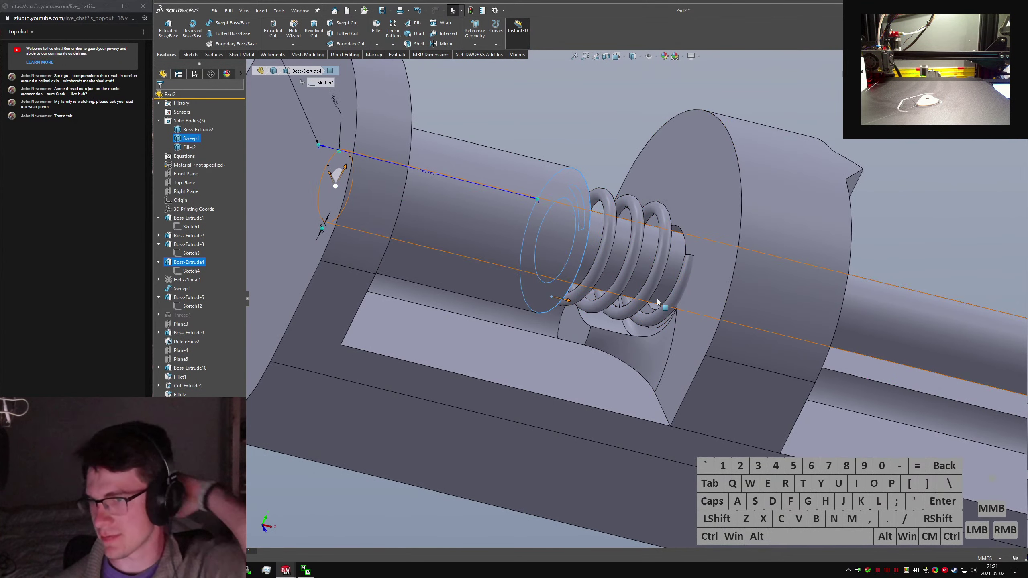
scroll(745, 308, up, 2)
click(835, 243)
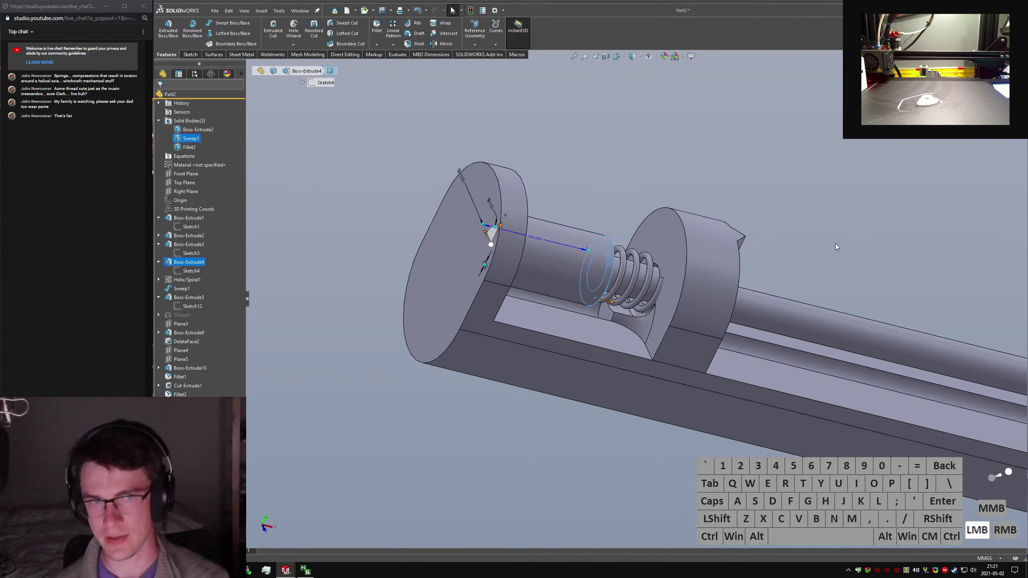
Collapse the feature tree and roll the model forward past both mirror features.
click(193, 271)
key(shift+c)
drag(217, 338, 216, 362)
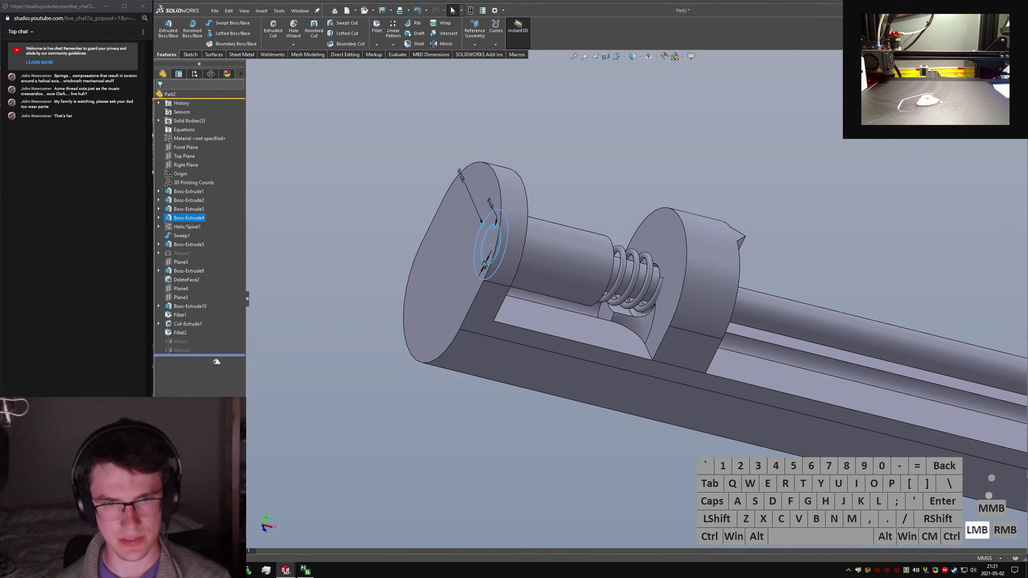
Examine the complete mirrored mechanism, including both sliding blocks, springs and the base.
scroll(709, 390, up, 3)
scroll(766, 352, down, 4)
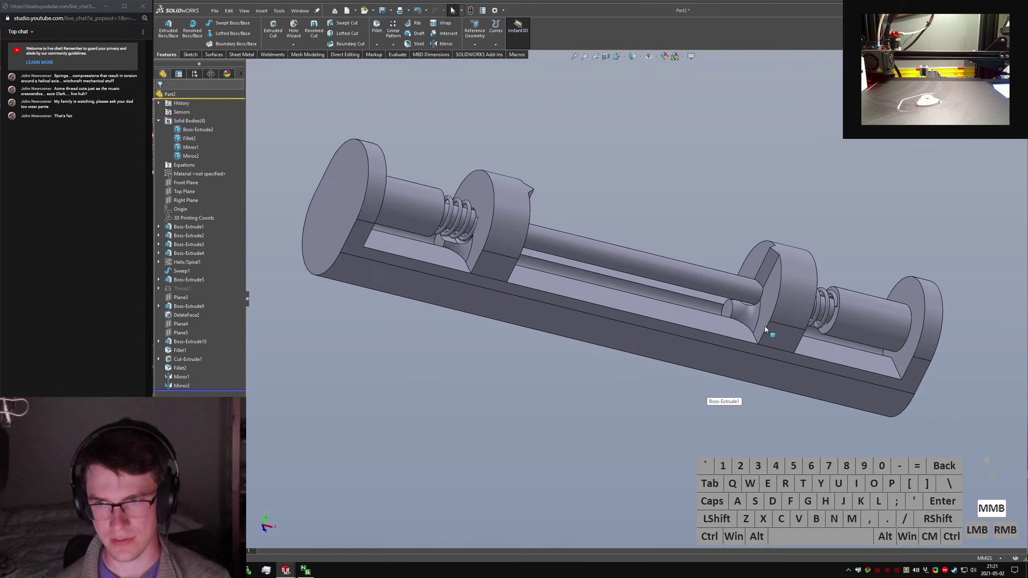
middle_drag(765, 326, 740, 313)
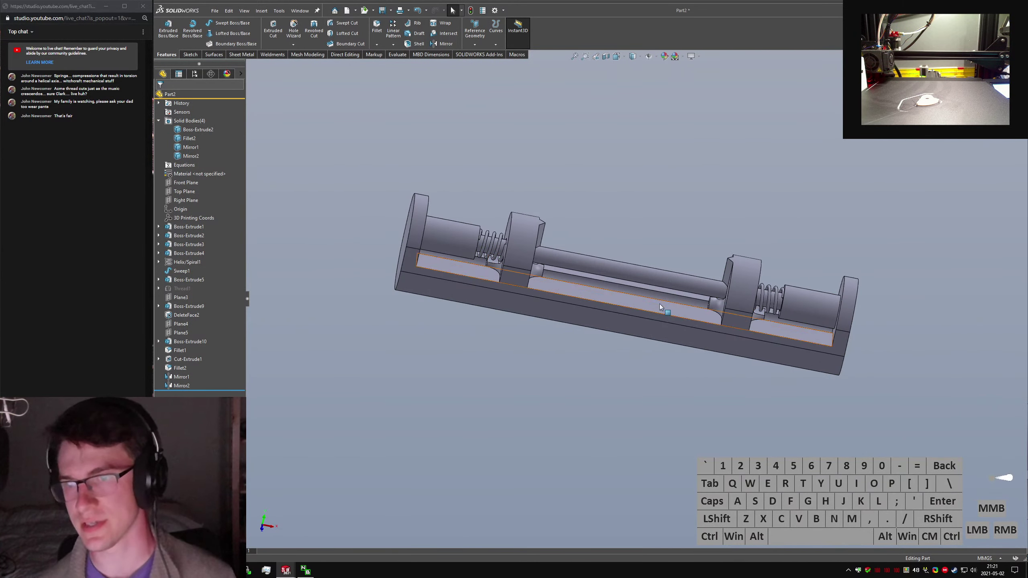
scroll(531, 262, down, 5)
scroll(552, 289, up, 6)
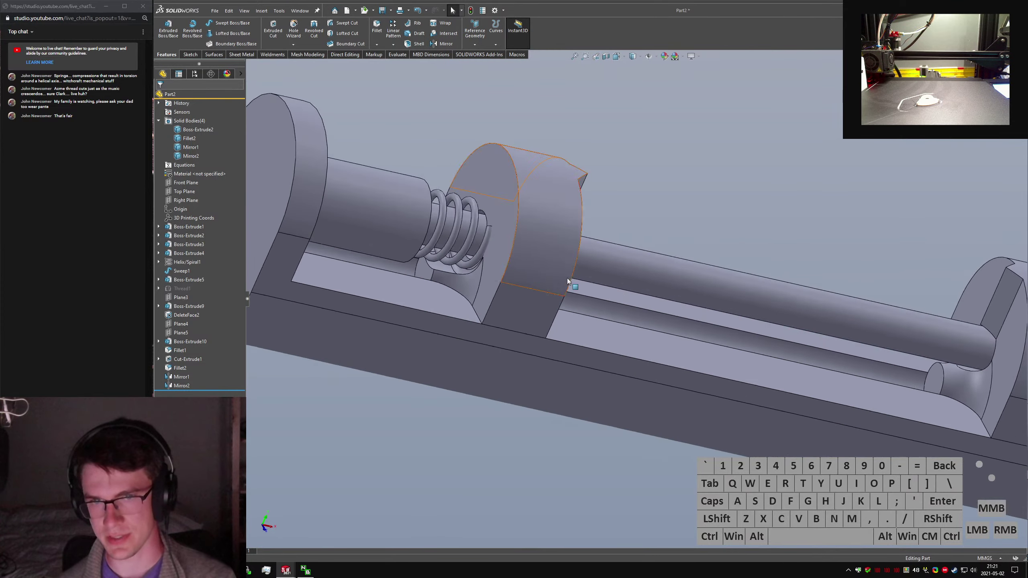
scroll(818, 350, down, 6)
scroll(574, 328, up, 6)
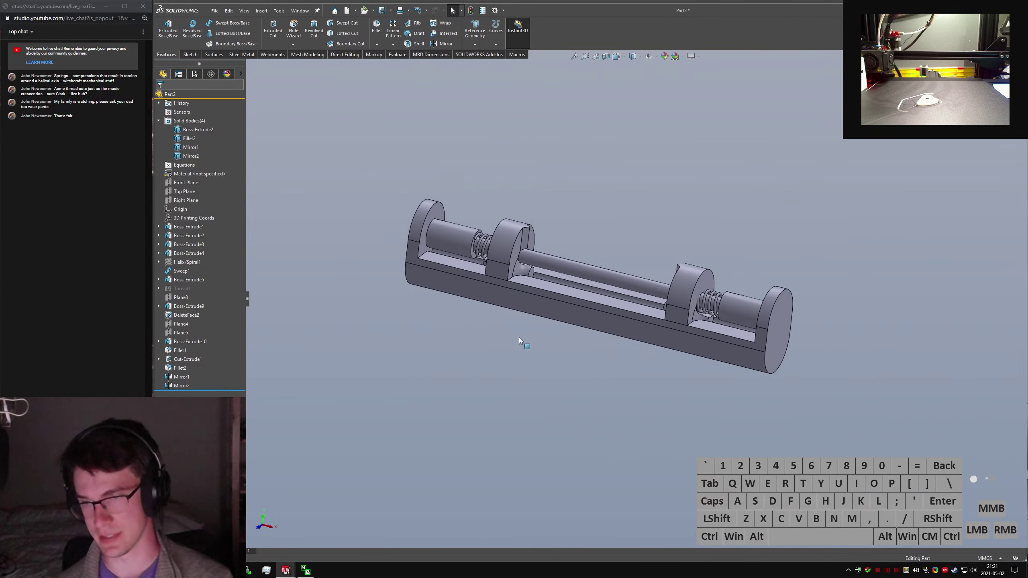
scroll(522, 341, down, 6)
middle_drag(590, 289, 598, 284)
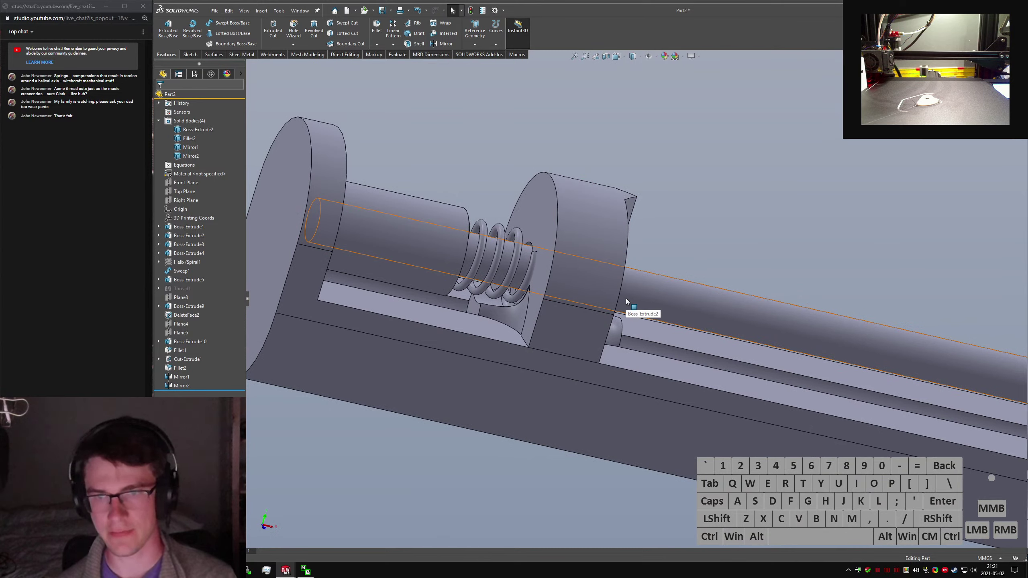
Isolate the sliding block body, inspect its guide tab fillets and clearance cut, and exit isolation.
click(193, 139)
right_click(192, 140)
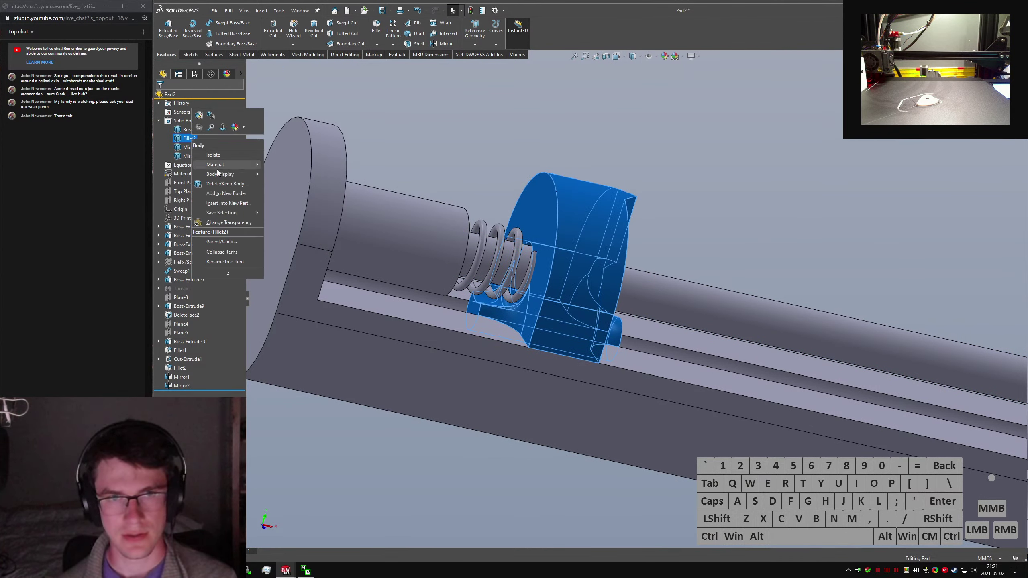
click(213, 155)
click(589, 392)
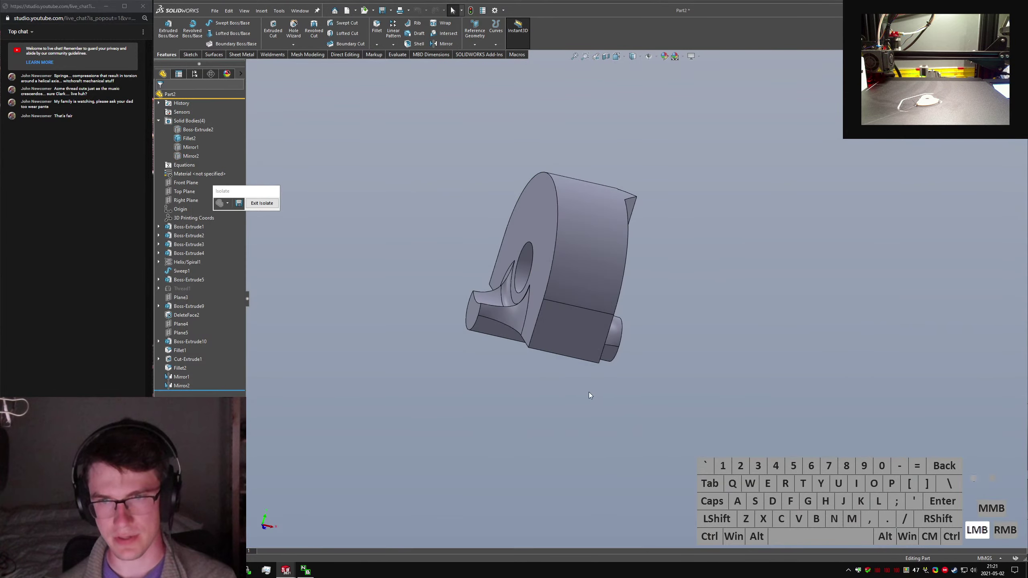
middle_drag(589, 392, 600, 200)
scroll(570, 286, down, 4)
middle_drag(569, 286, 611, 338)
scroll(516, 266, up, 4)
middle_drag(516, 266, 528, 372)
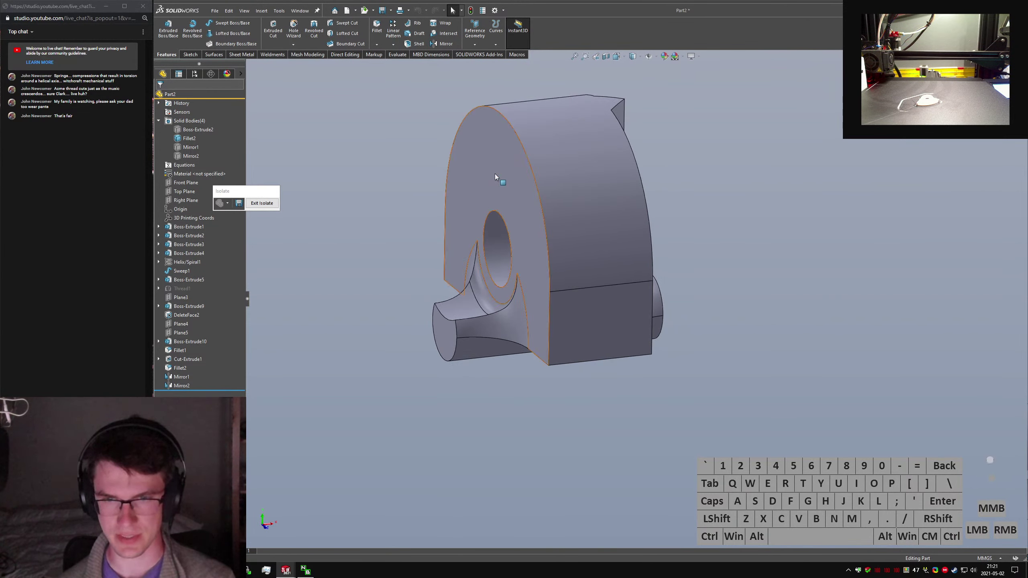
middle_drag(490, 159, 474, 162)
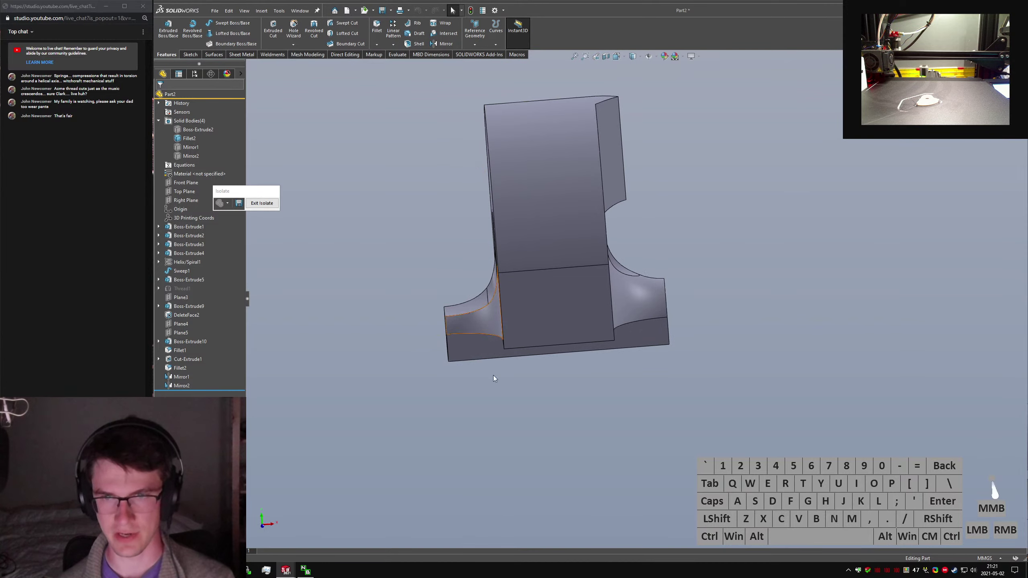
click(271, 206)
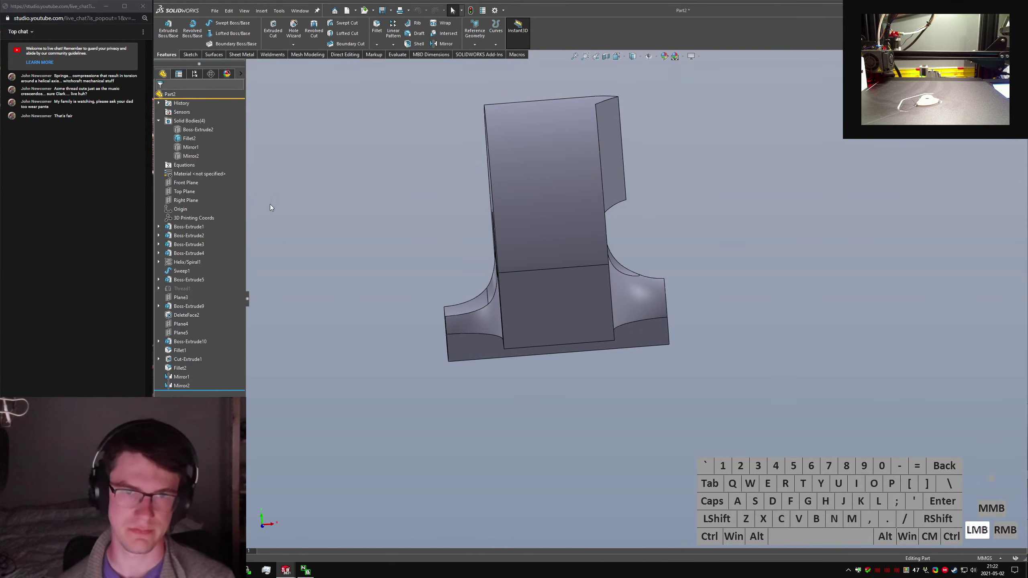
Change the guide tab's extrusion from Mid Plane to Blind with a depth of 20 mm.
middle_drag(466, 215, 426, 214)
click(684, 336)
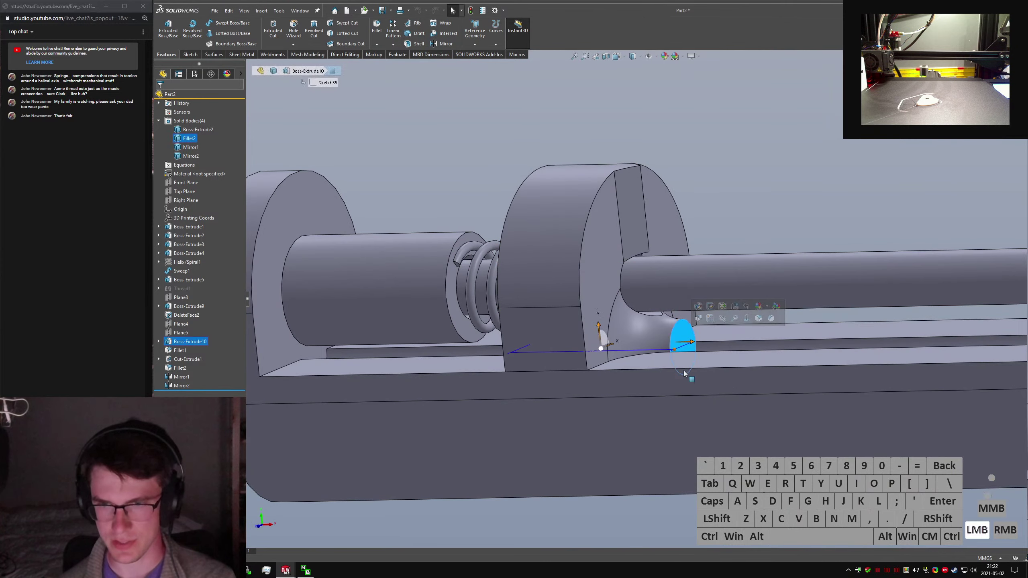
click(197, 342)
click(205, 320)
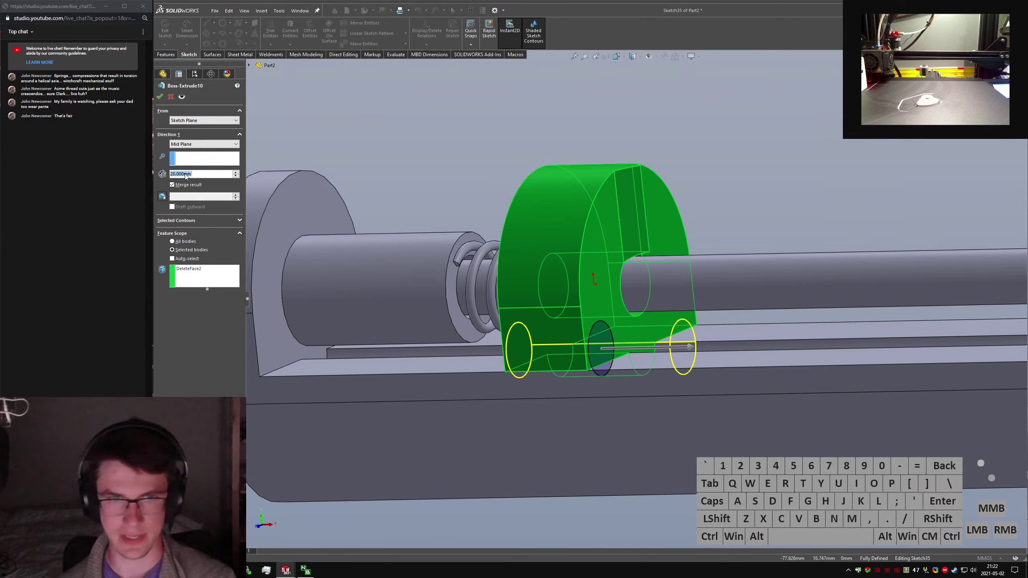
click(185, 145)
click(184, 152)
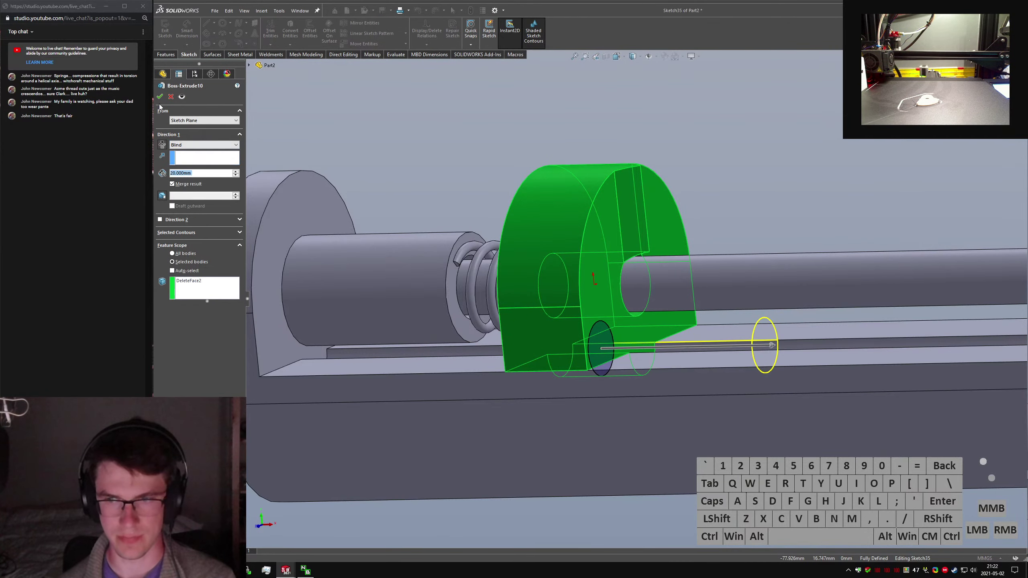
middle_drag(647, 317, 719, 319)
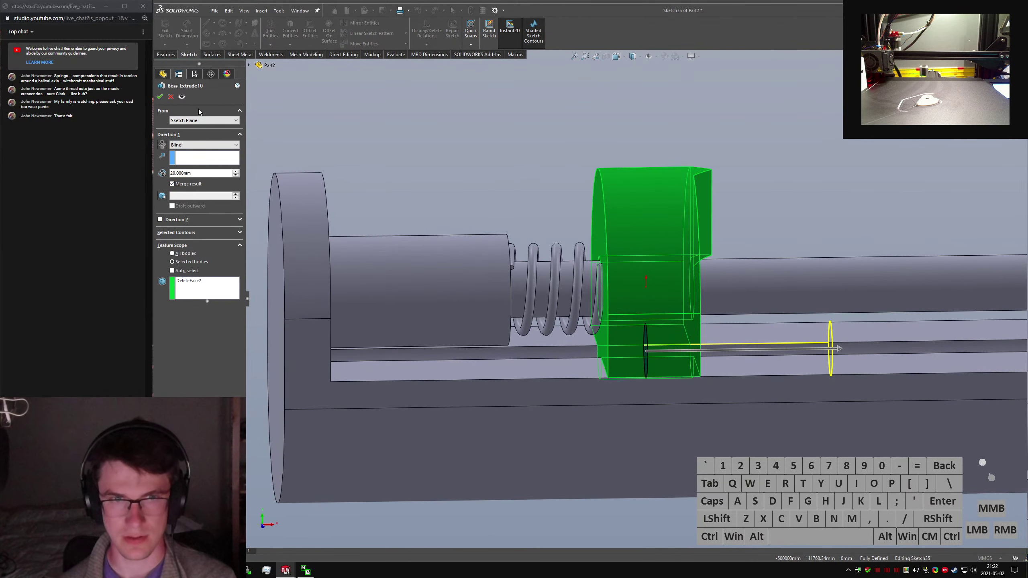
click(189, 122)
click(188, 122)
click(161, 96)
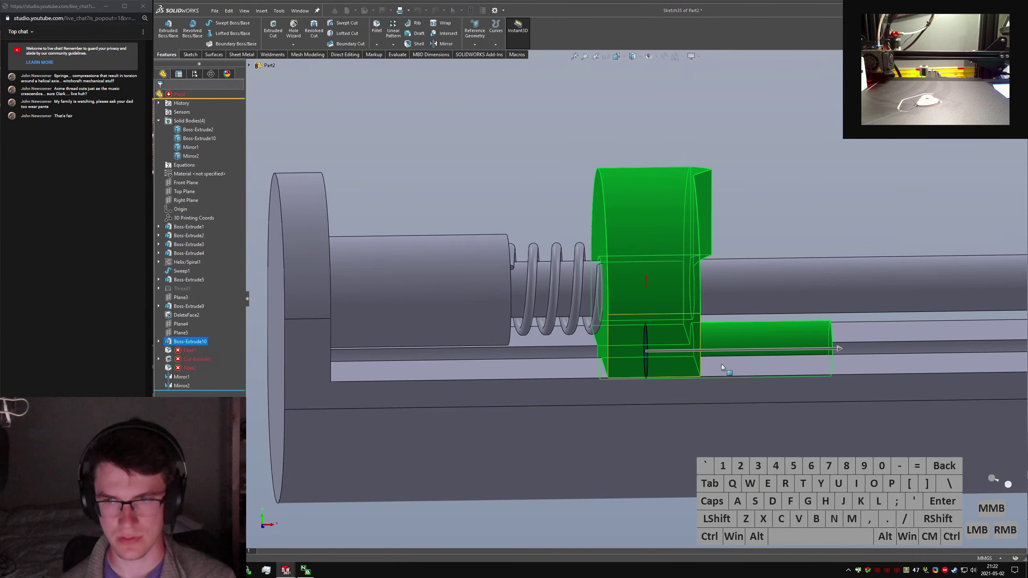
Delete the reference plane Plane5 that supports the guide tab's sketch.
middle_drag(664, 263, 437, 329)
click(181, 332)
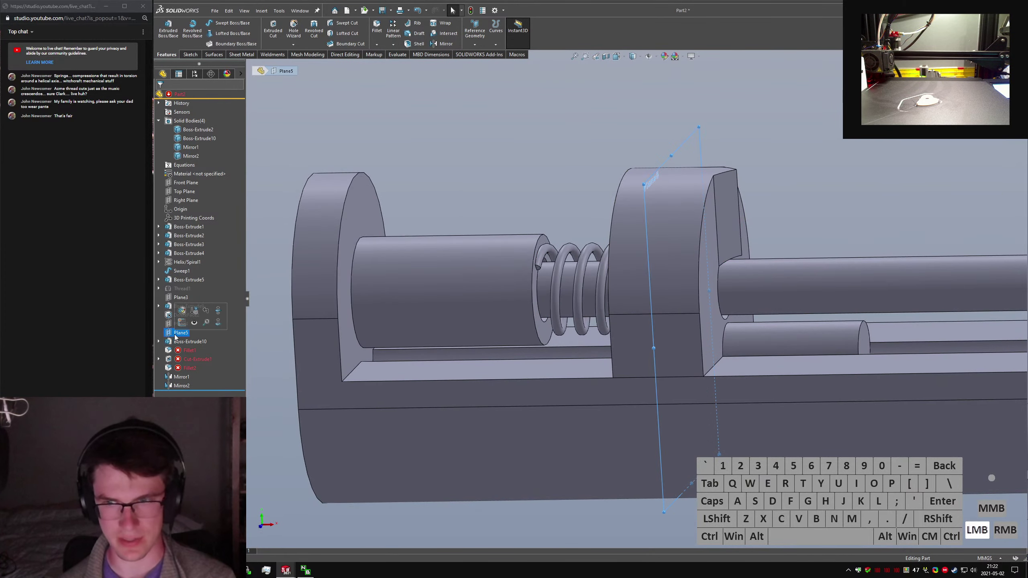
key(Delete)
key(Return)
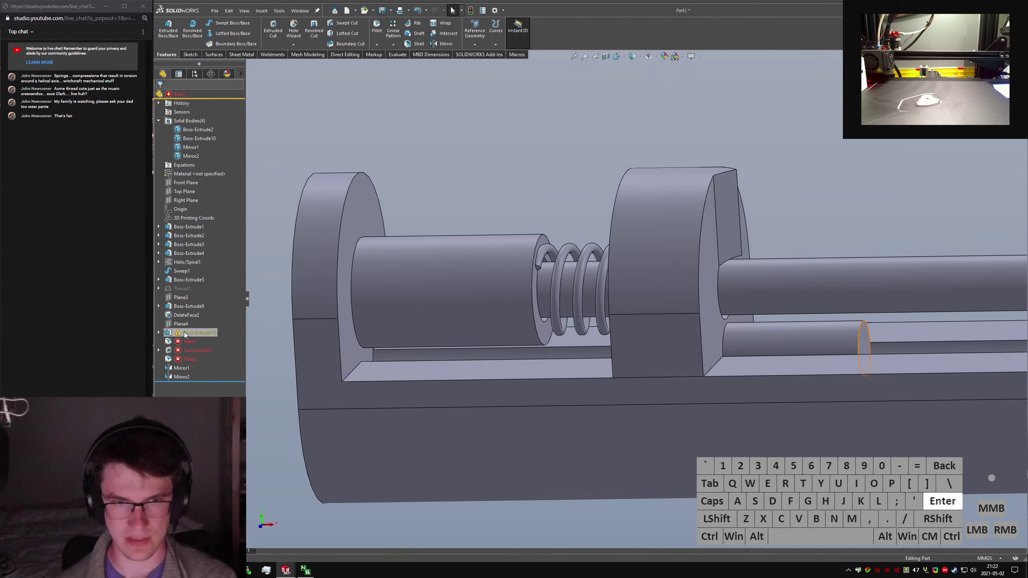
Reassign the guide tab's sketch to the sliding block's rod-side face and set the tab's extrusion length to 10 mm.
click(158, 332)
click(191, 341)
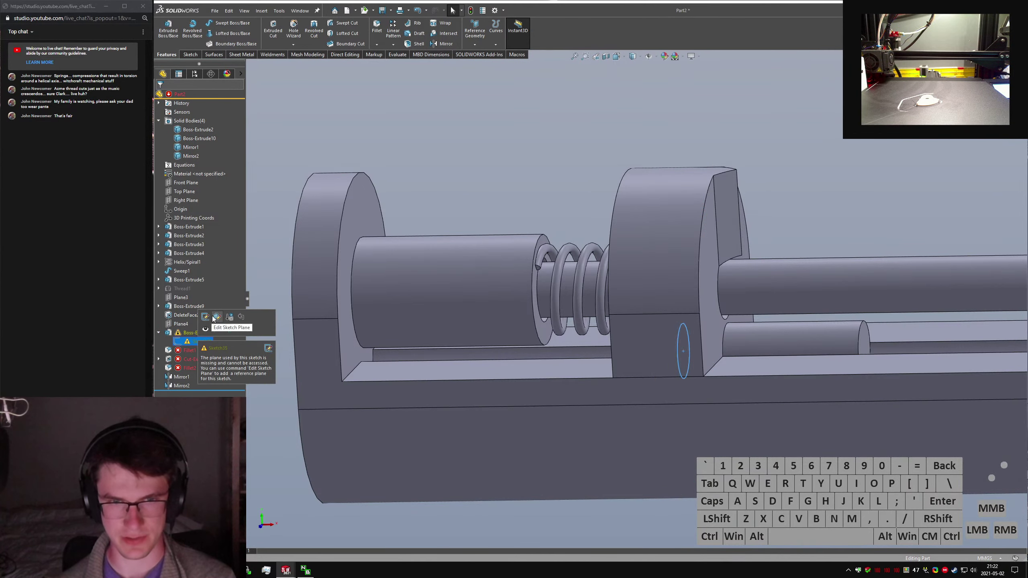
click(214, 318)
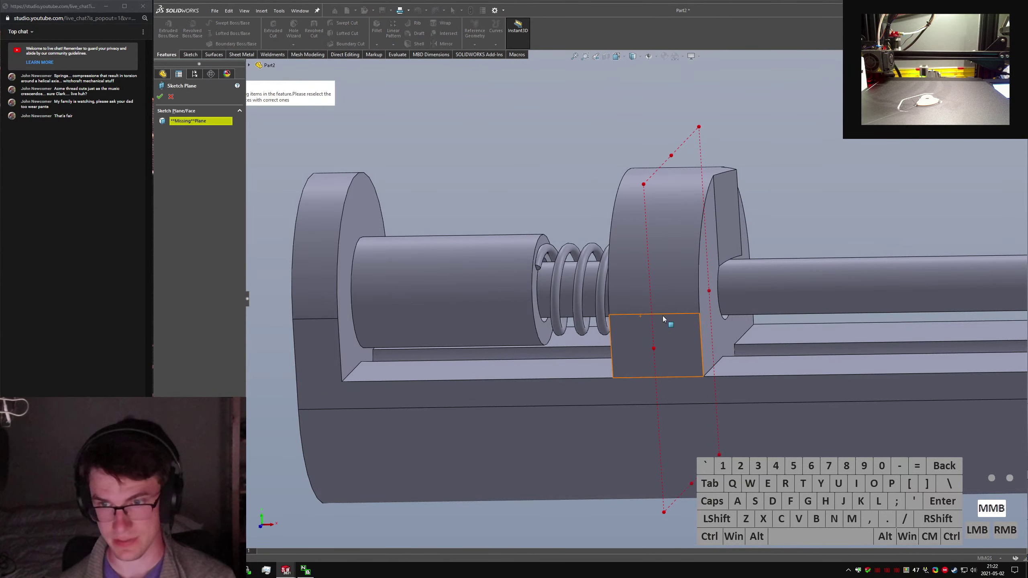
mouse_move(666, 322)
middle_down()
mouse_move(671, 315)
mouse_move(650, 340)
middle_up()
click(746, 340)
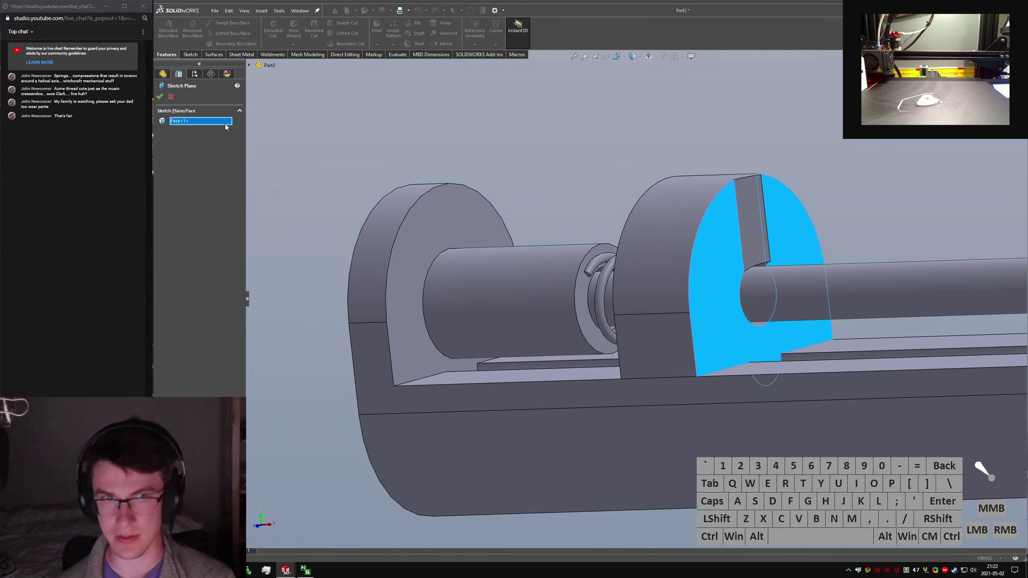
click(160, 97)
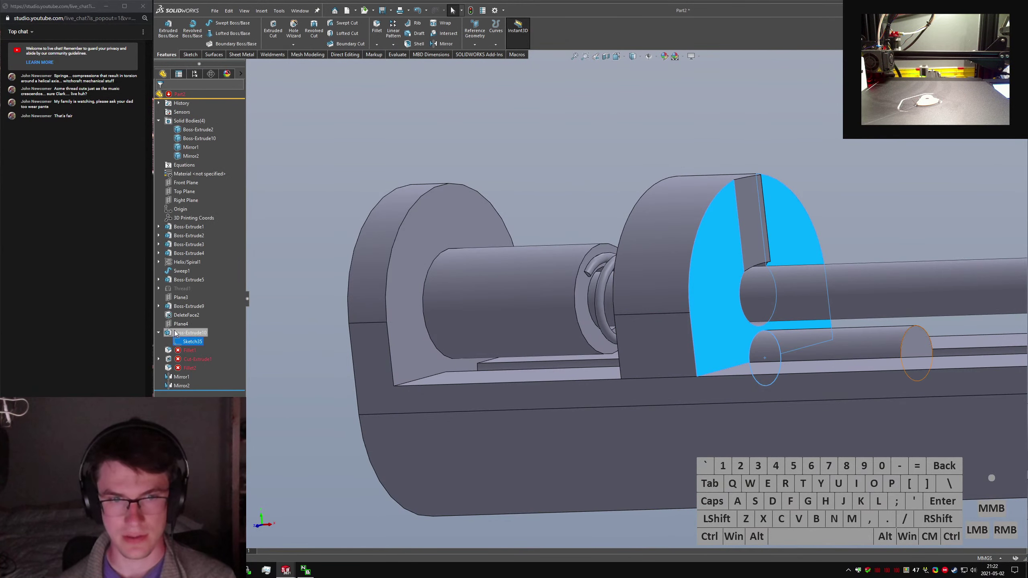
middle_drag(765, 356, 832, 366)
click(832, 366)
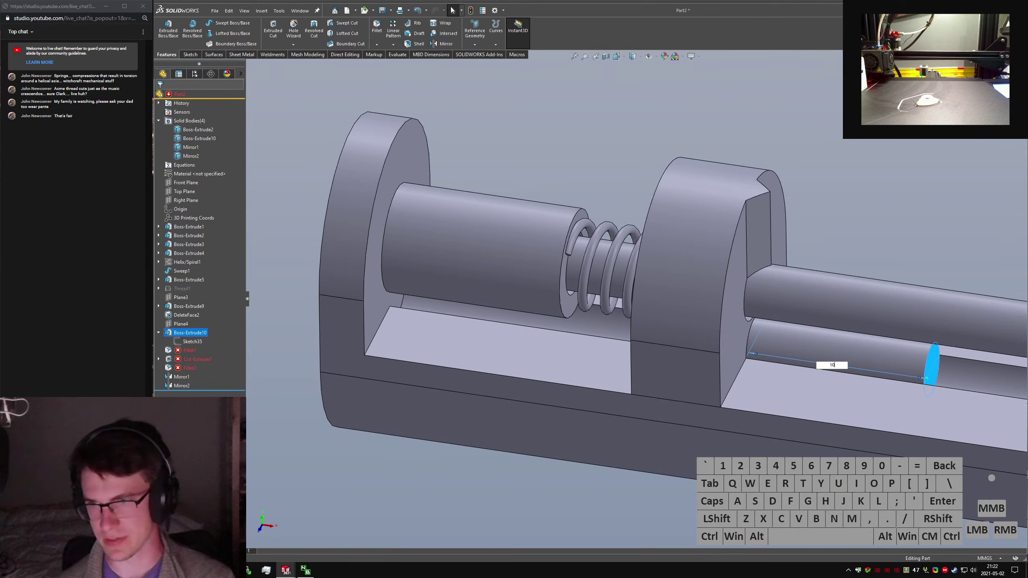
Repair the 5 mm guide tab fillet by removing the missing spring-side edge and keeping the rod-side edge.
click(190, 350)
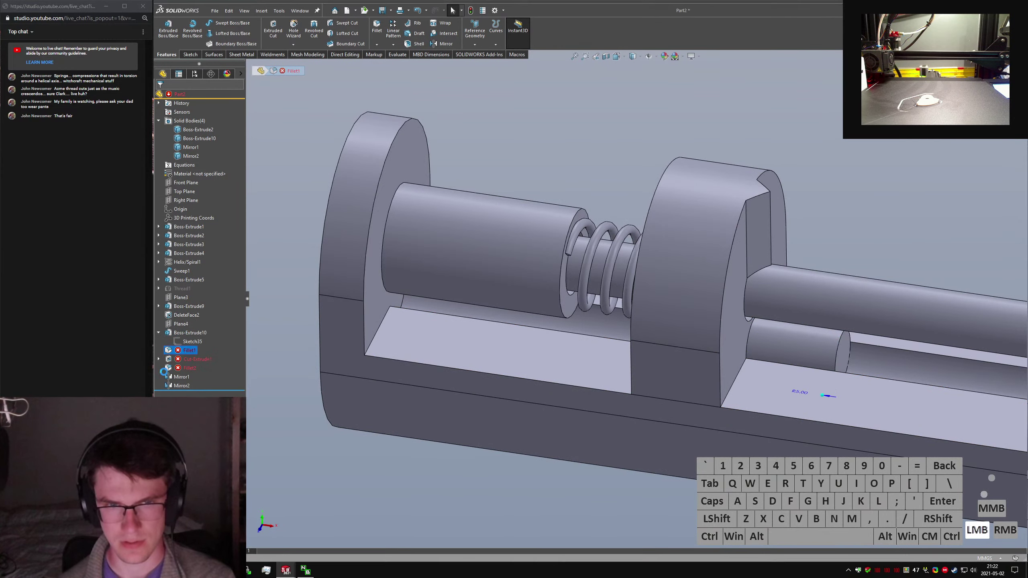
click(192, 342)
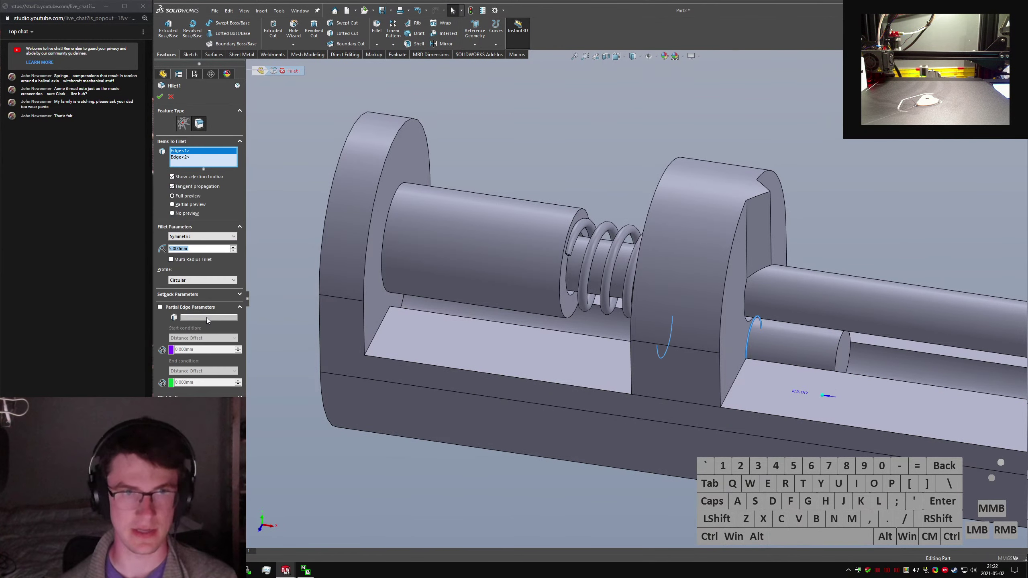
click(659, 357)
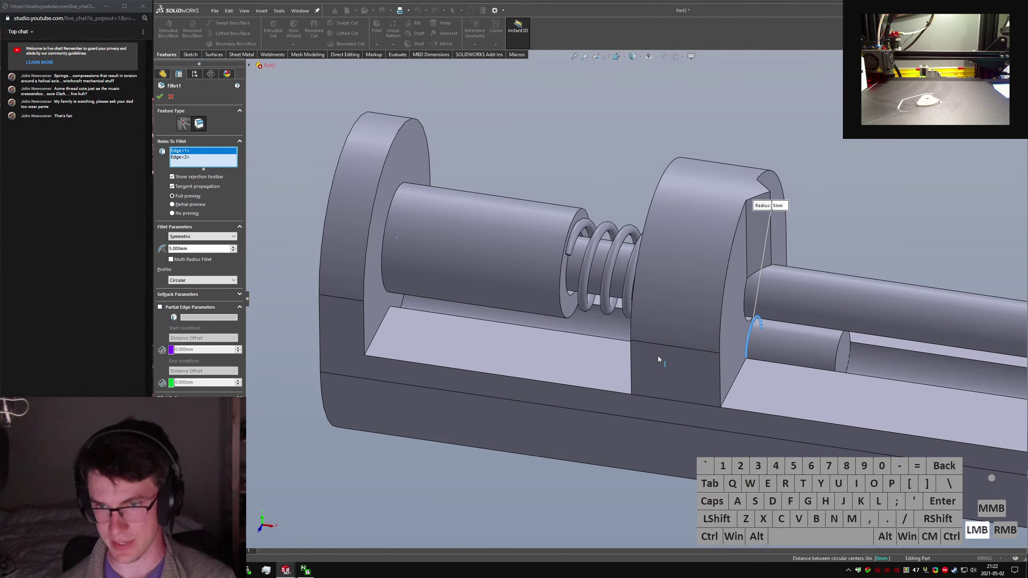
click(159, 96)
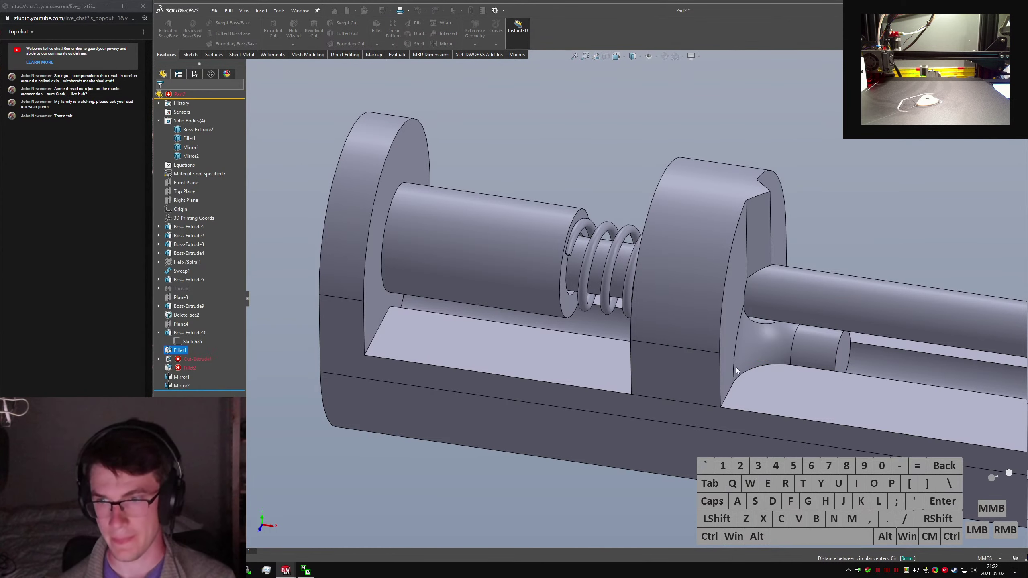
Delete the failed second fillet and the failed cut that depended on the old guide tab.
click(184, 369)
key(Delete)
key(Return)
click(185, 359)
key(Delete)
key(Return)
Delete the leftover sketch Sketch38 that belonged to the removed cut.
scroll(704, 232, up, 4)
middle_drag(701, 257, 760, 289)
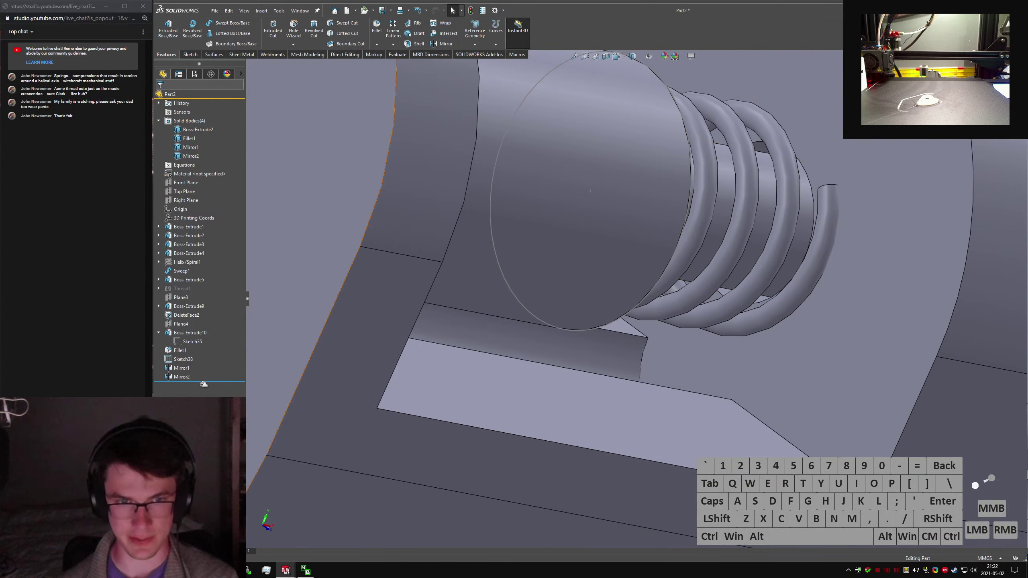
click(181, 359)
key(Return)
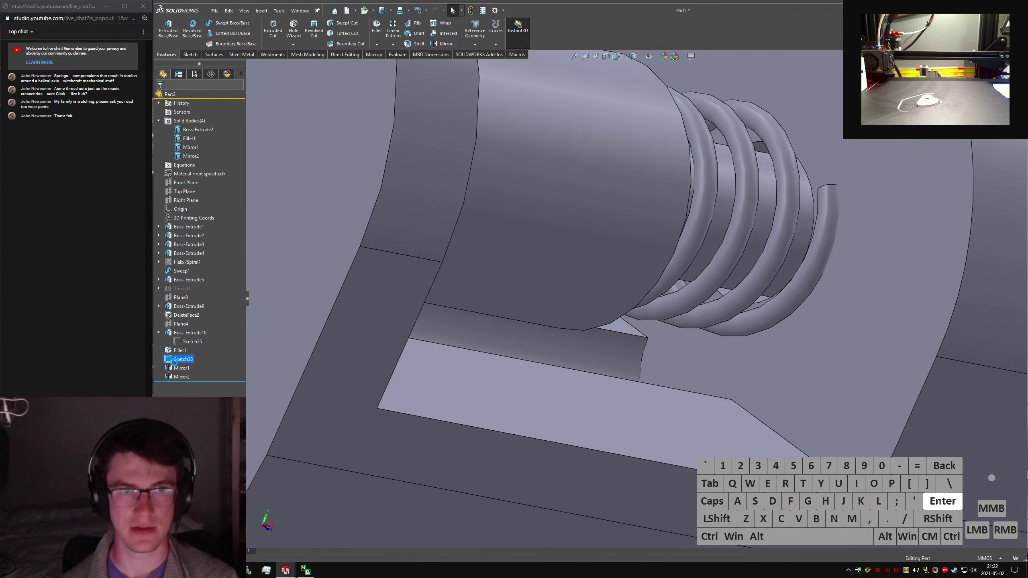
Inspect the rebuilt guide tabs, springs and sliding blocks at both ends of the mechanism from several angles.
scroll(648, 355, down, 5)
scroll(632, 274, up, 4)
middle_drag(632, 274, 579, 279)
click(867, 434)
text(5)
key(Return)
click(693, 416)
scroll(721, 405, down, 4)
middle_drag(750, 396, 735, 346)
scroll(688, 332, up, 5)
scroll(659, 323, down, 5)
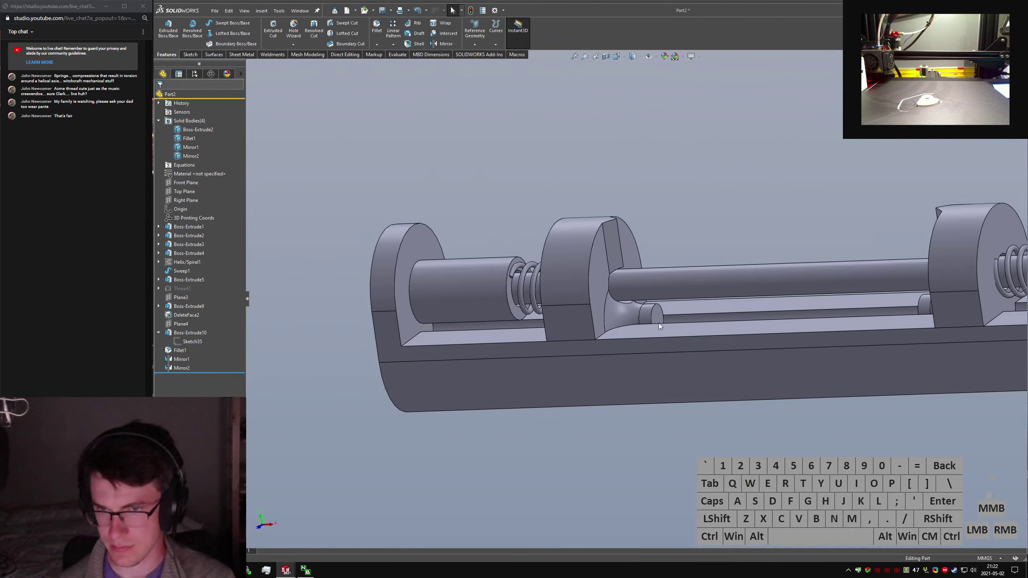
scroll(608, 264, up, 5)
middle_drag(607, 264, 792, 368)
scroll(718, 349, down, 5)
scroll(719, 349, down, 1)
scroll(868, 346, up, 5)
scroll(792, 368, down, 5)
middle_drag(679, 321, 596, 373)
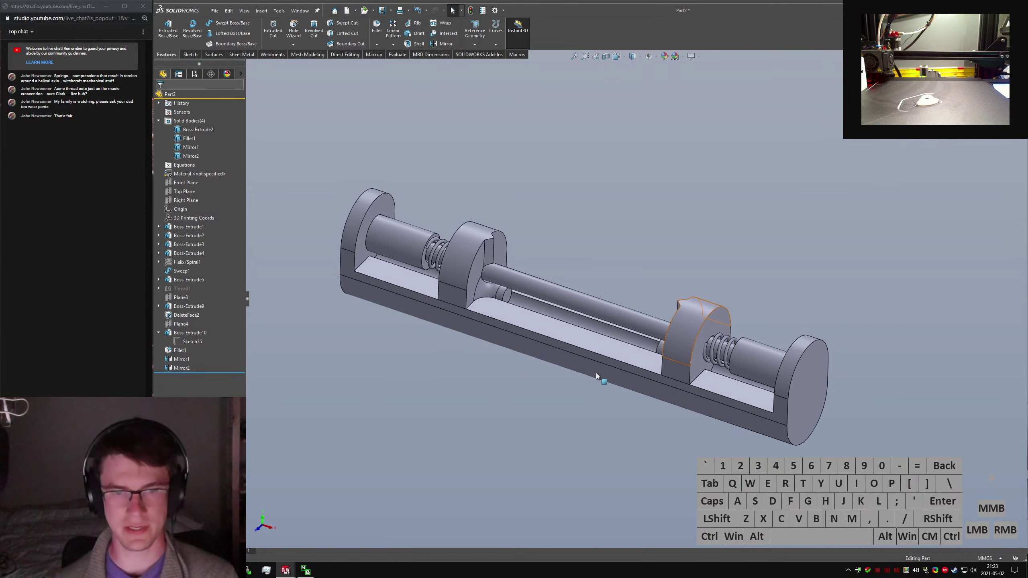
scroll(596, 373, down, 1)
Switch to the browser with the orange bracket reference photo and widen its window to show the whole crossbar.
click(188, 570)
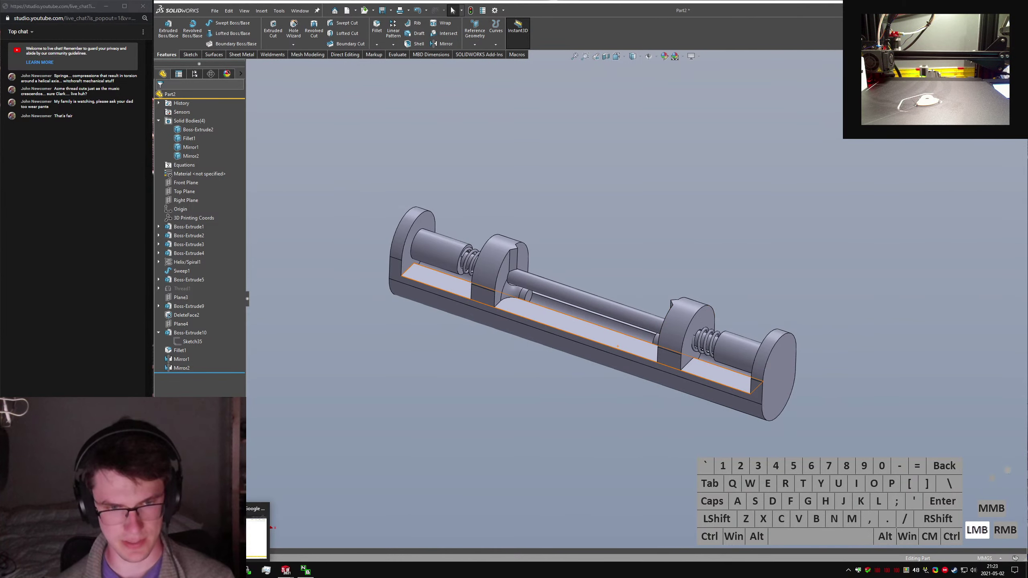
click(227, 531)
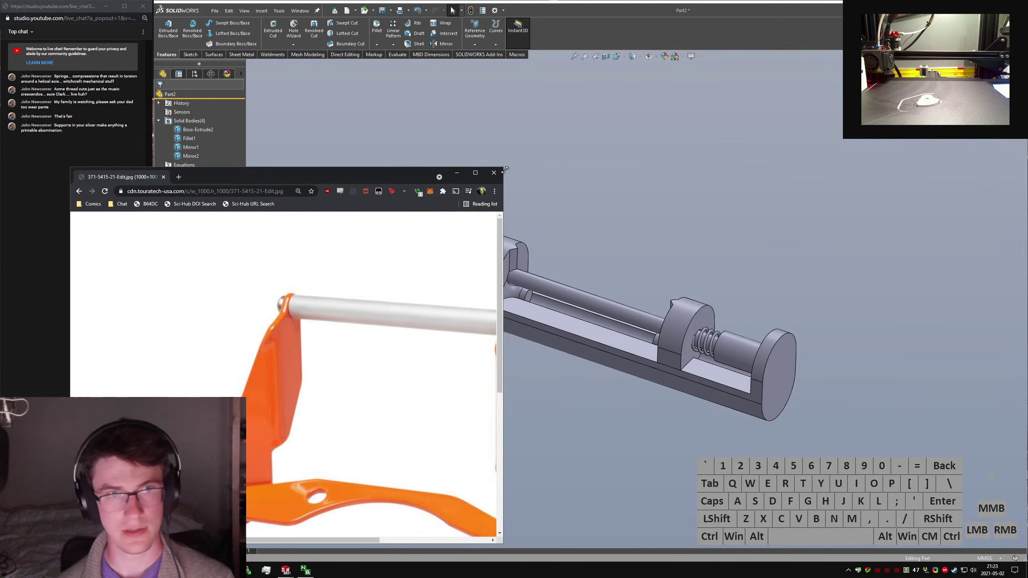
drag(505, 170, 583, 173)
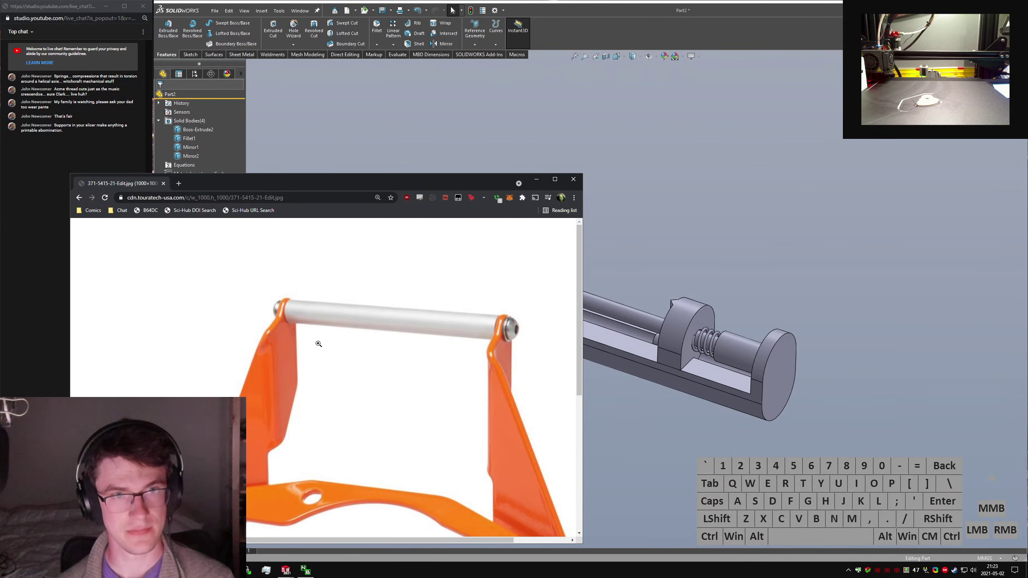
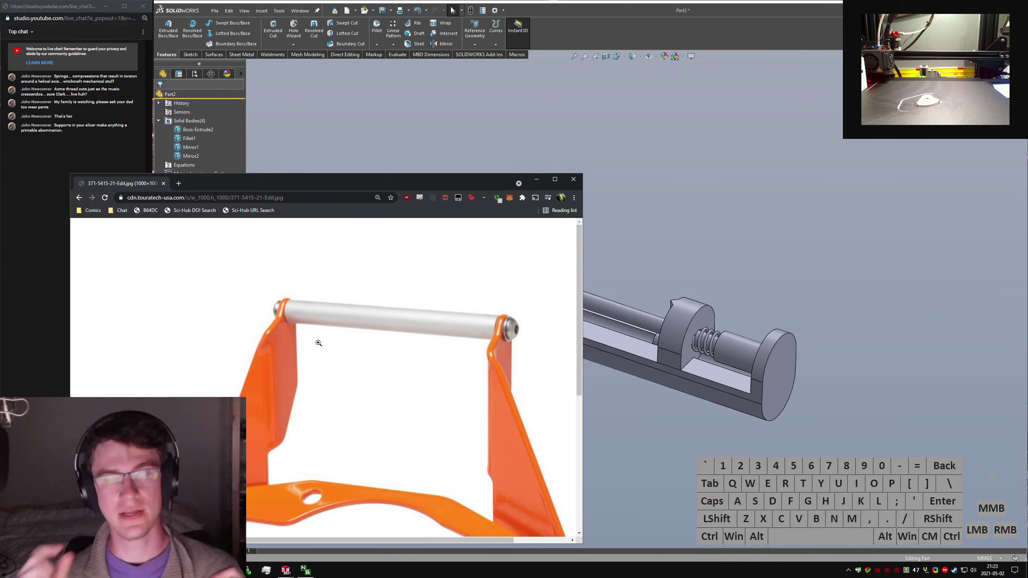
Search Google Images for "mill tool engagement" in a new browser tab.
key(ctrl+t)
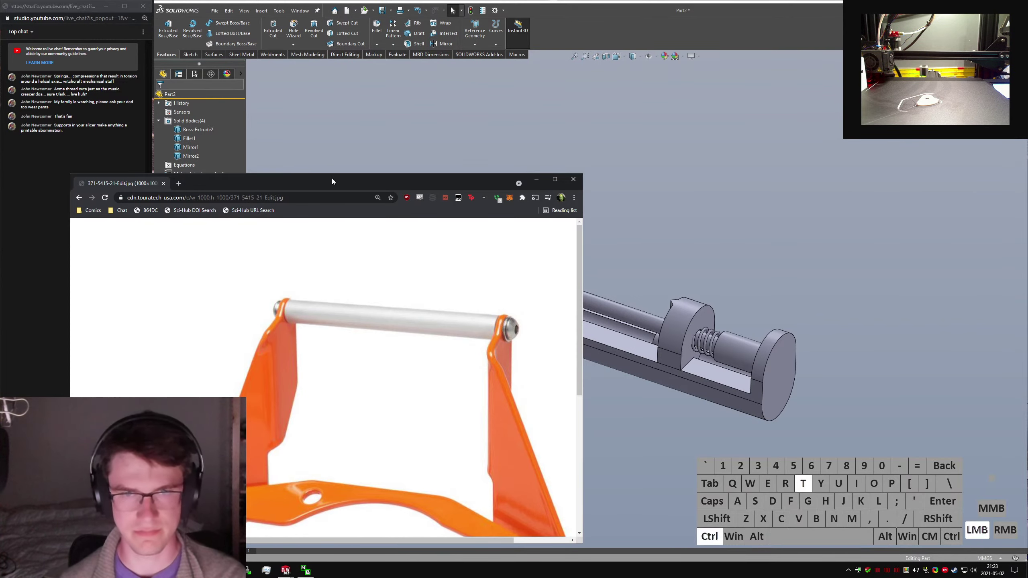
text(tool engag)
key(ctrl+BackSpace)
key(ctrl+BackSpace)
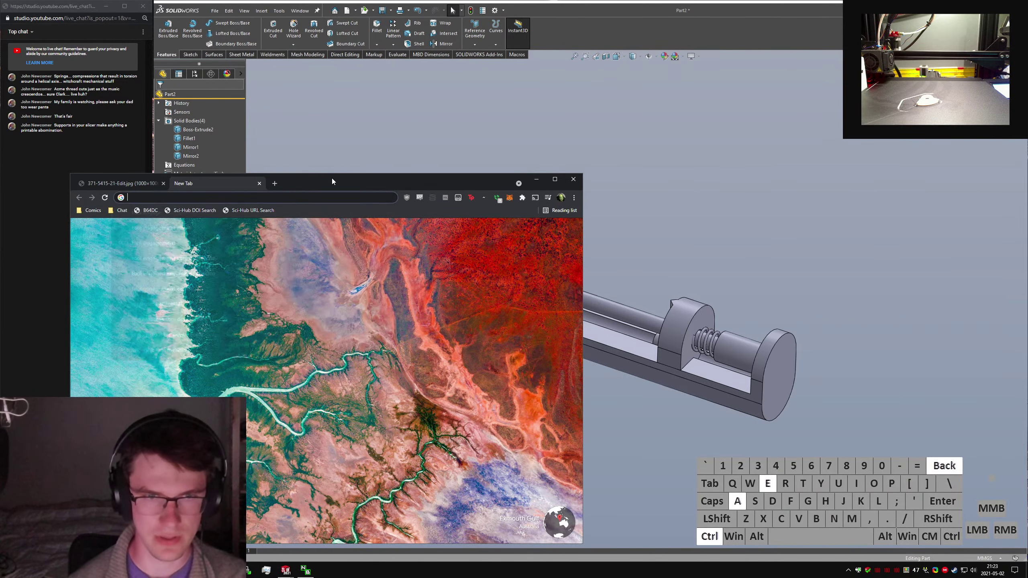
text(3)
key(BackSpace)
key(BackSpace)
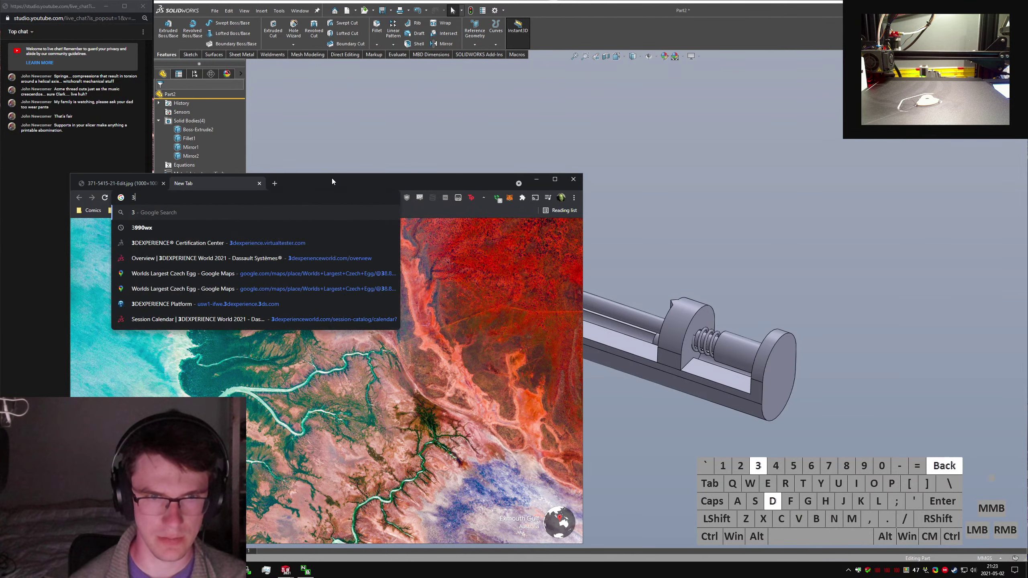
text(mill tool engagement)
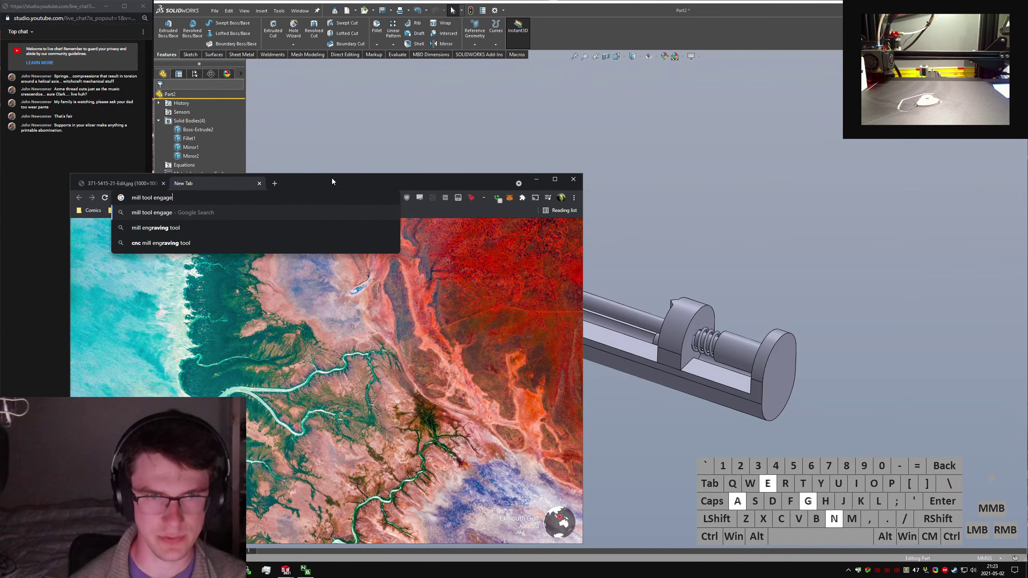
key(Return)
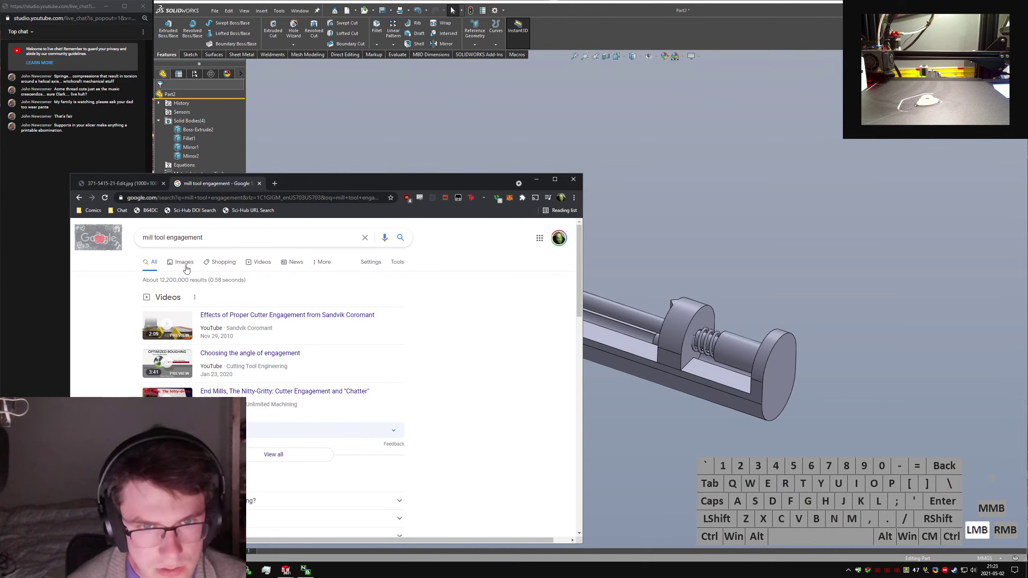
click(181, 261)
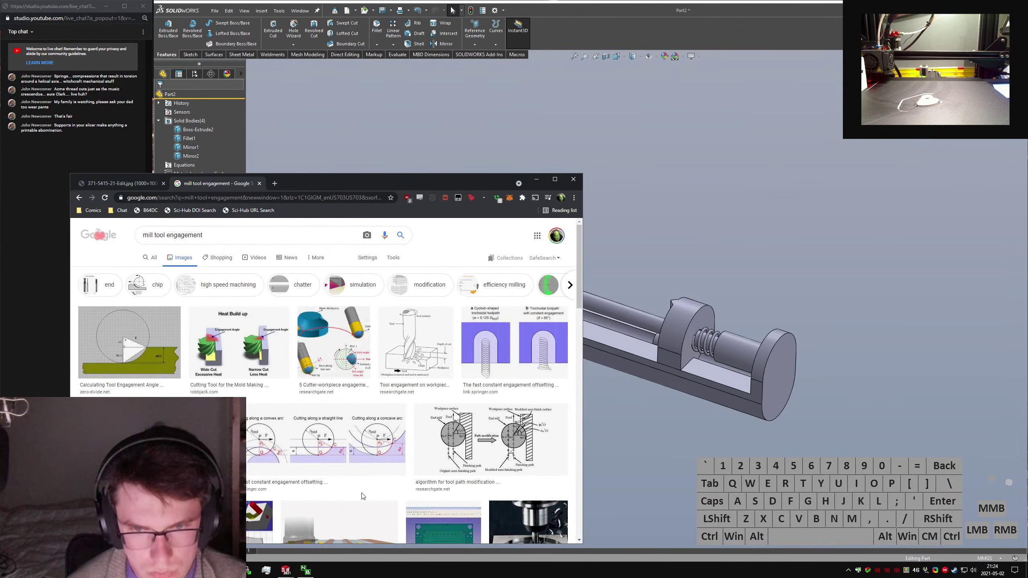
Find the CNCCookbook Trochoidal Milling Feeds and Speeds image and open its source article in a new tab.
scroll(512, 368, down, 3)
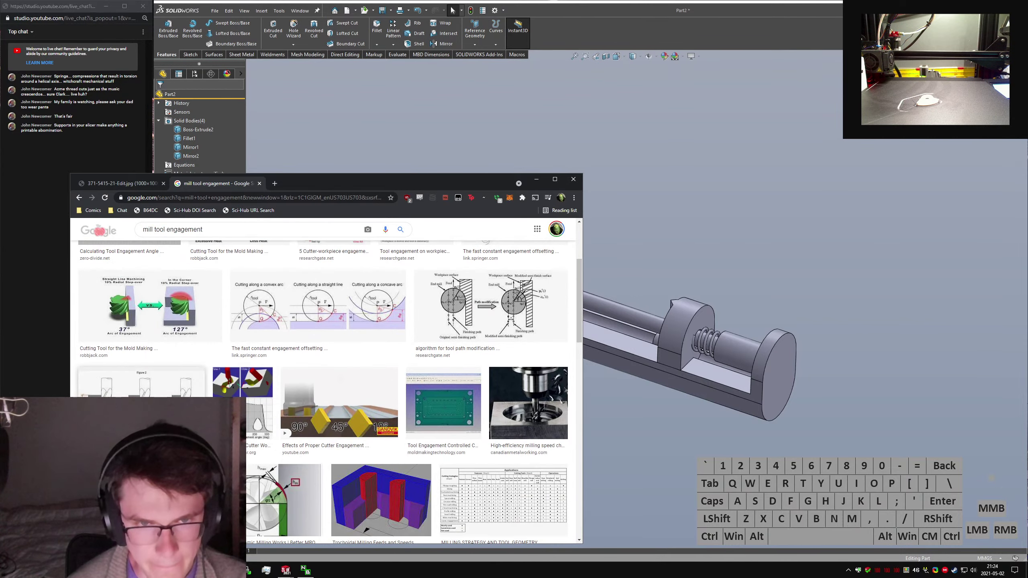
scroll(389, 342, down, 4)
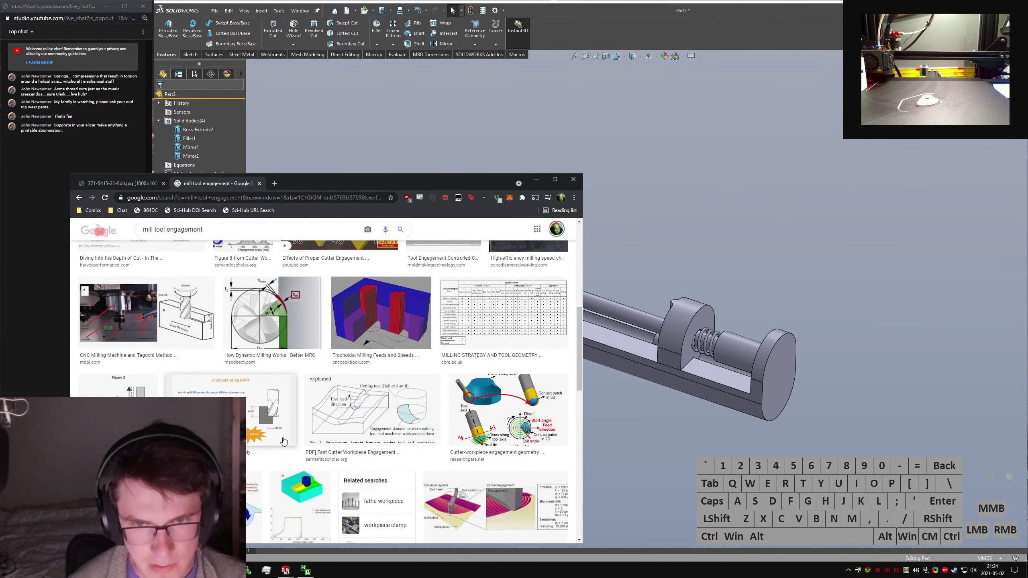
click(391, 328)
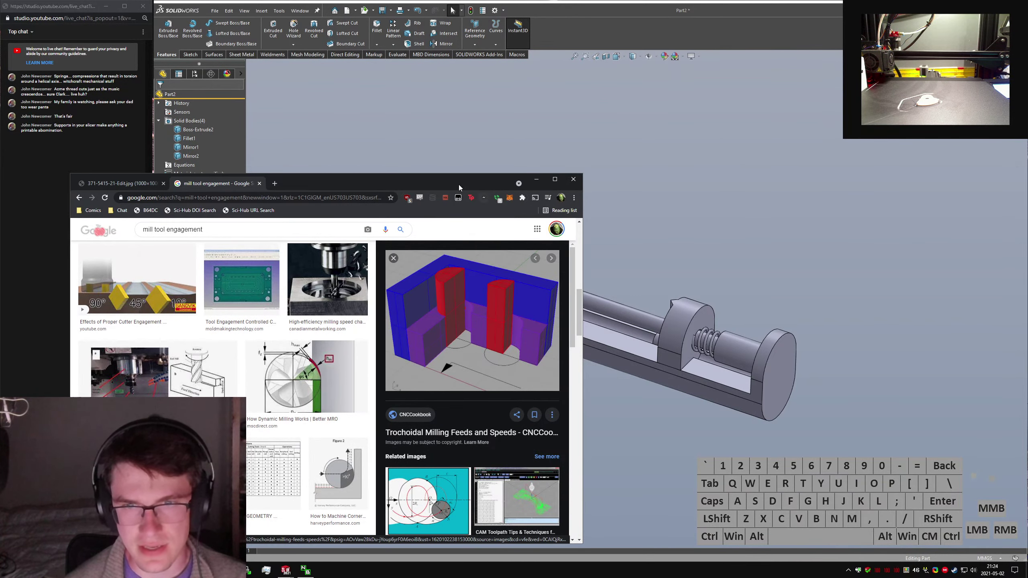
drag(459, 184, 461, 146)
right_click(472, 277)
click(492, 285)
click(329, 145)
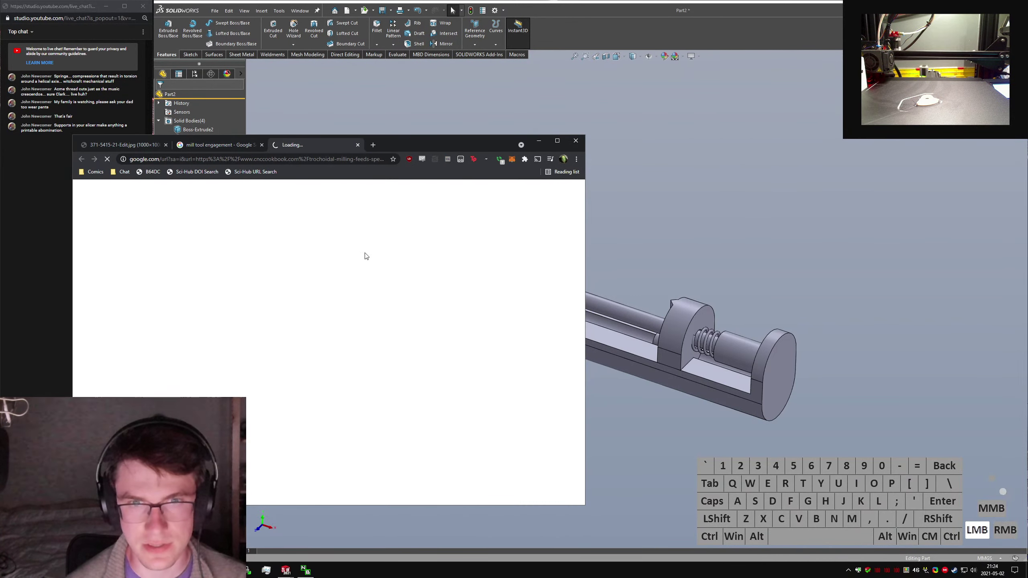
scroll(212, 325, down, 10)
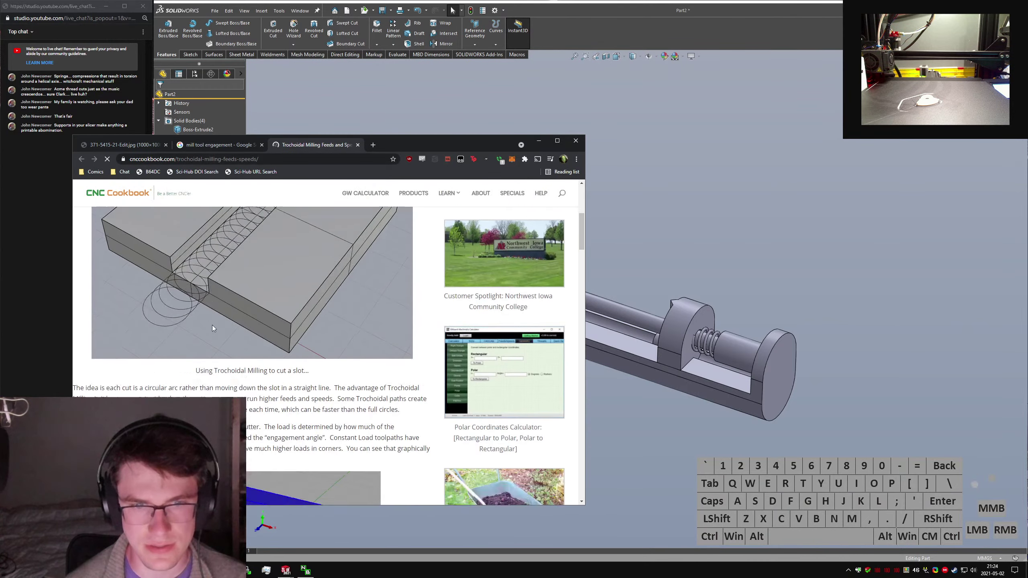
Open the article's CutterEngagement.jpg illustration on its own and enlarge it in a maximized window.
scroll(242, 343, up, 3)
click(276, 345)
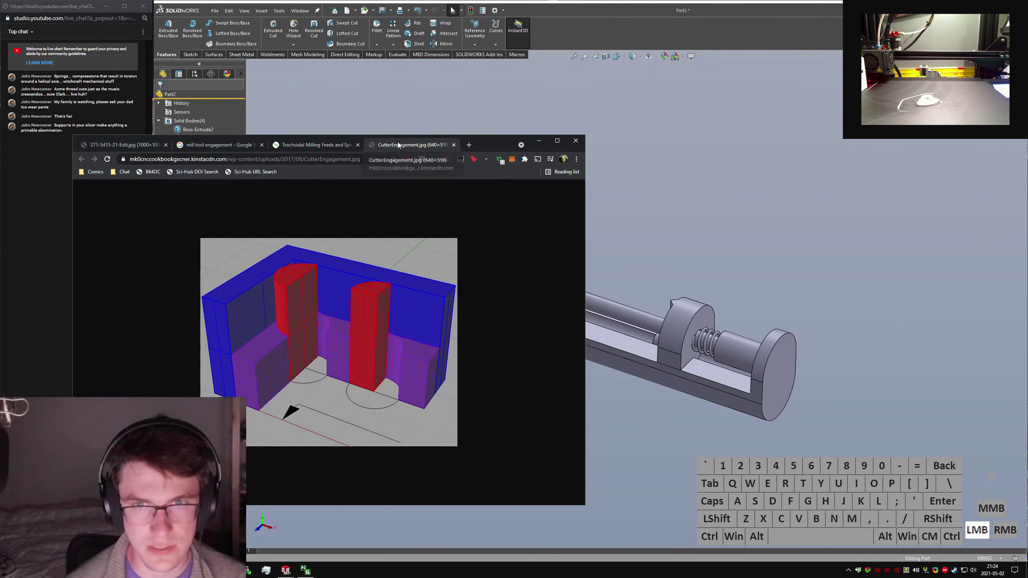
ctrl+scroll(315, 363, up, 6)
drag(494, 142, 498, 0)
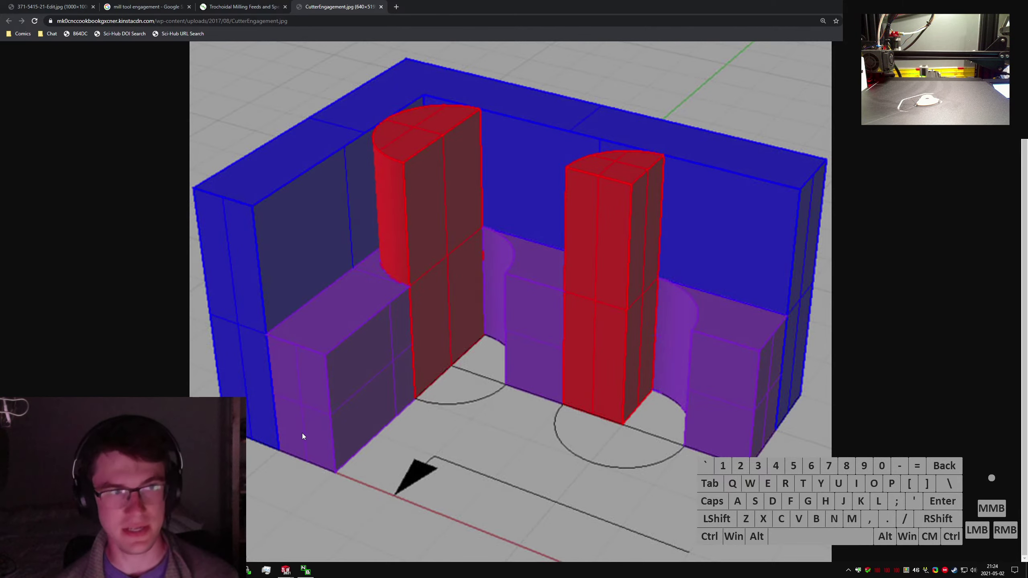
Close the three milling-related tabs and minimize the browser to return to the SOLIDWORKS part.
key(ctrl+w)
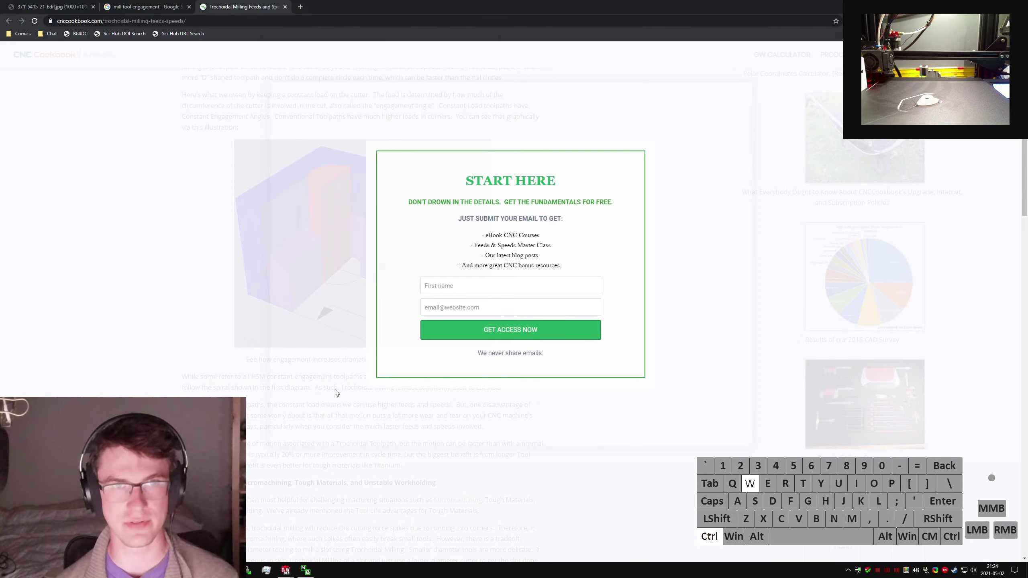
key(ctrl+w)
key(ctrl+w)
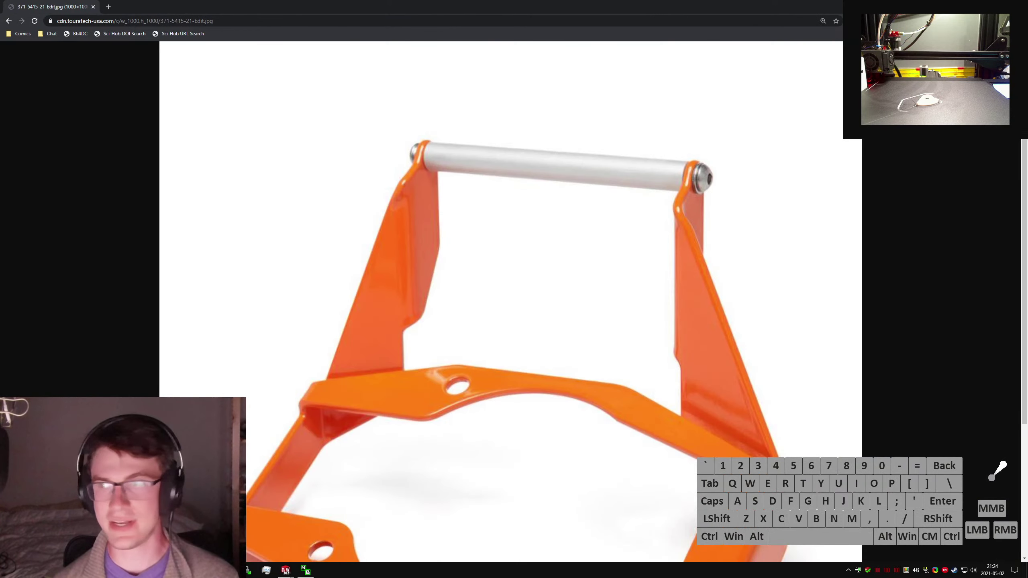
click(982, 6)
Insert the 1190 Rough Reference Bracket part into the model, placing it in open space beyond the mechanism's end.
middle_drag(542, 351, 626, 300)
scroll(572, 293, down, 3)
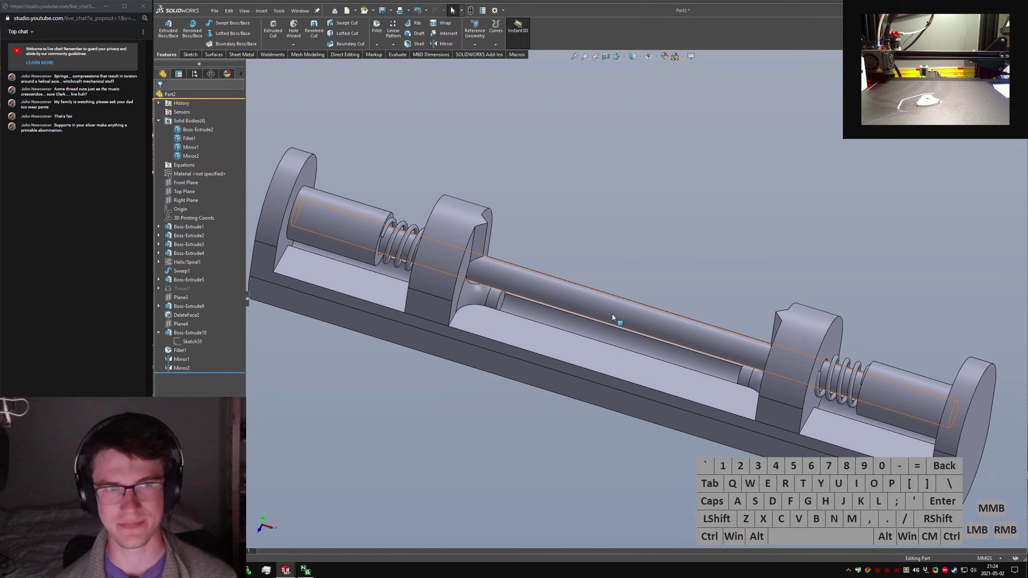
middle_drag(587, 330, 556, 316)
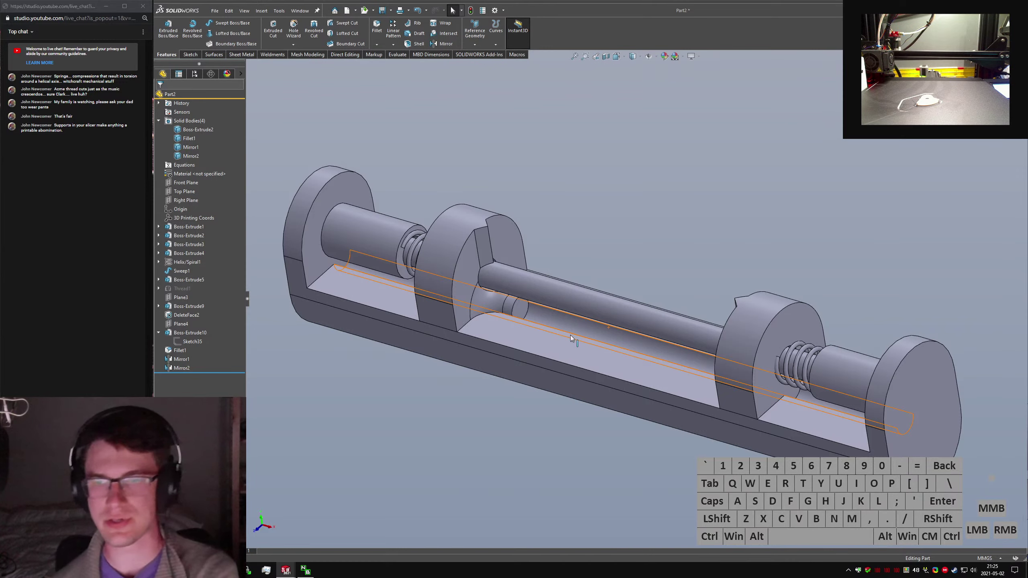
mouse_move(553, 346)
middle_down()
mouse_move(690, 385)
mouse_move(549, 347)
mouse_move(556, 340)
middle_up()
ctrl+click(433, 273)
scroll(664, 223, up, 3)
drag(668, 224, 607, 205)
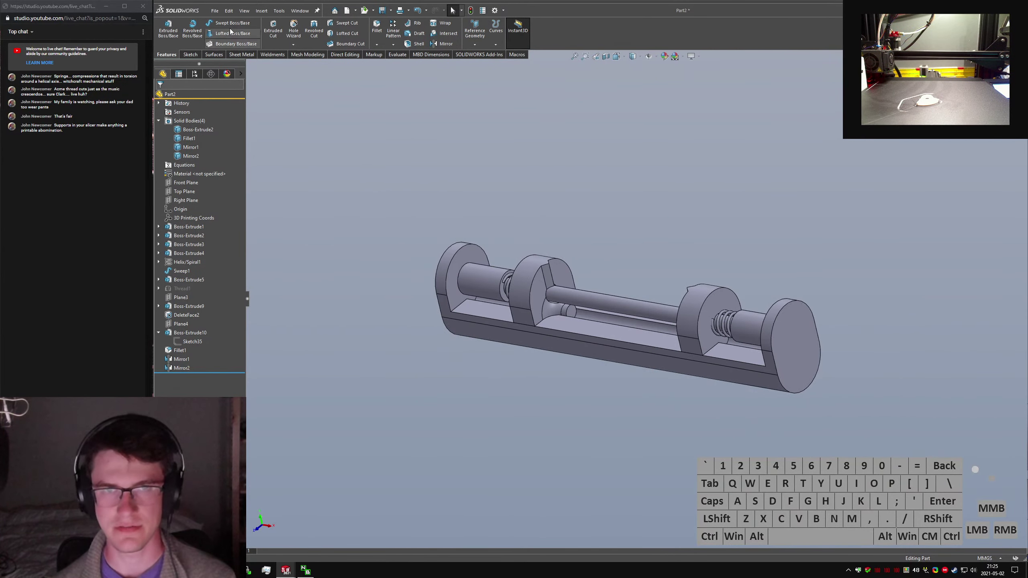
click(215, 11)
mouse_move(257, 11)
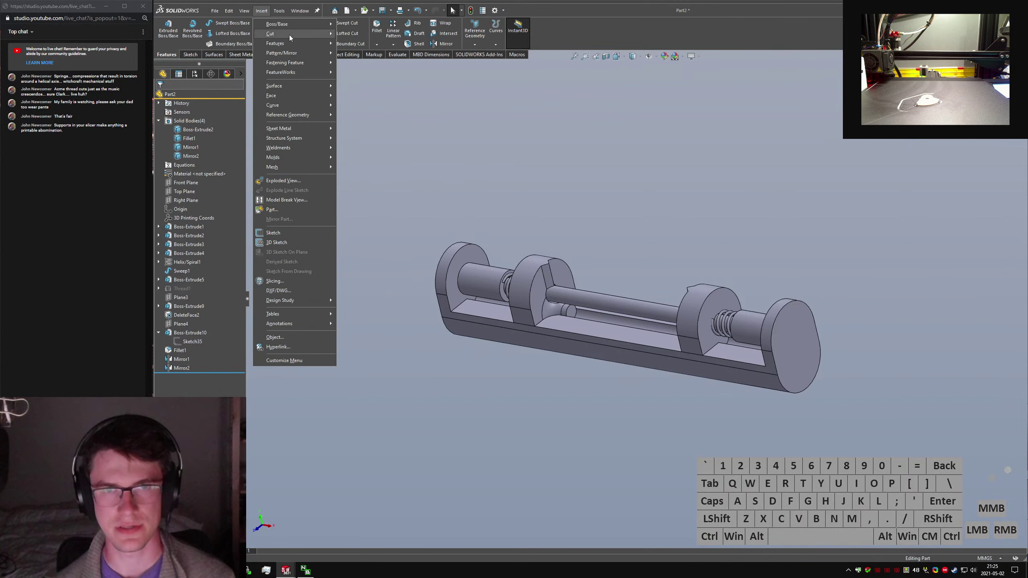
click(293, 211)
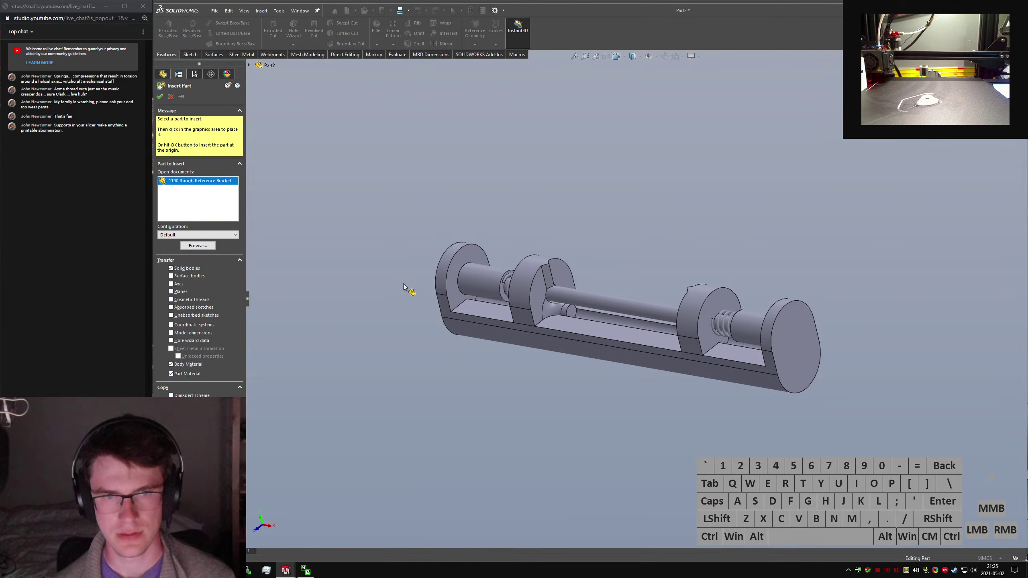
middle_drag(412, 301, 447, 287)
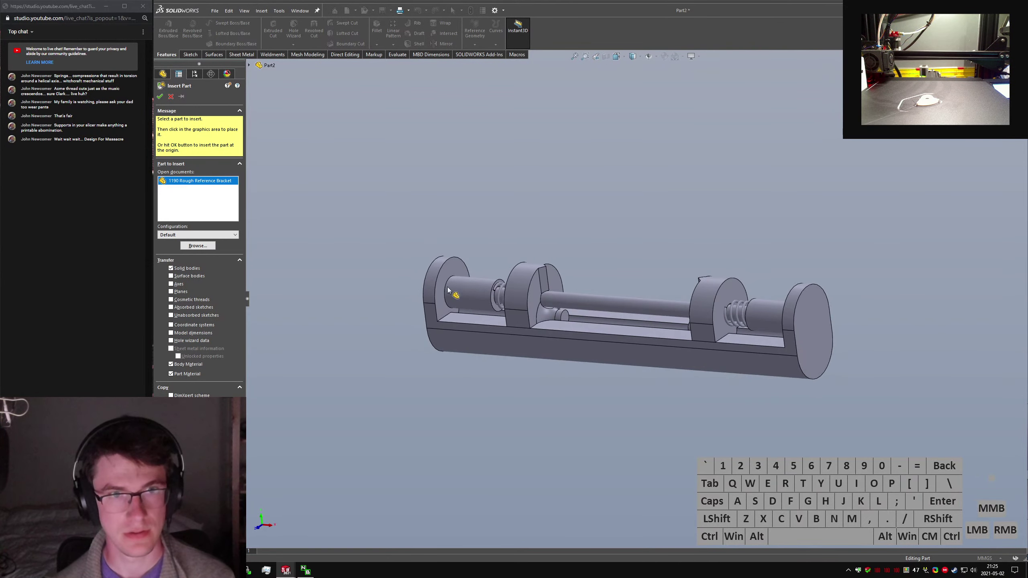
click(415, 310)
middle_drag(412, 333, 608, 302)
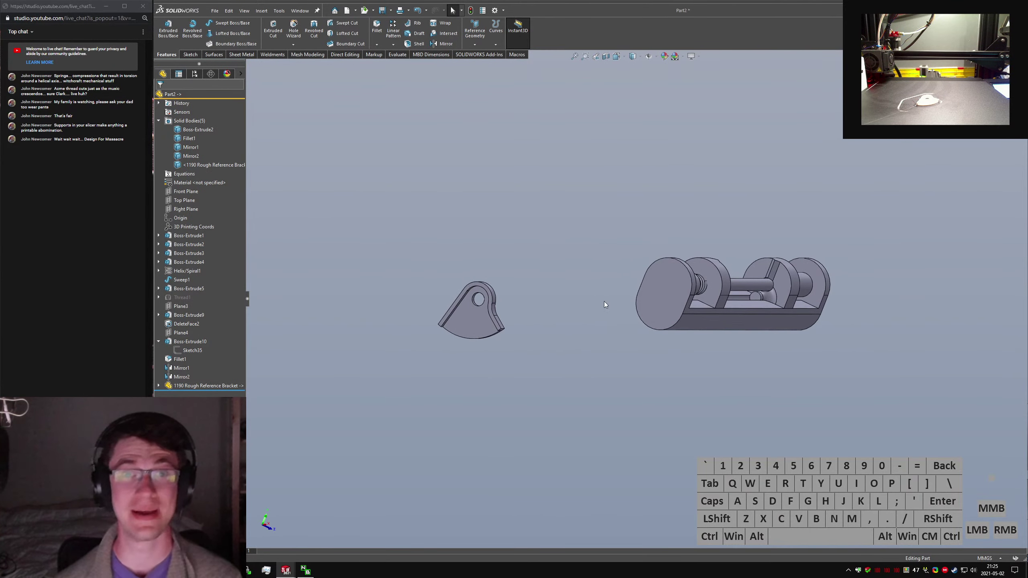
click(485, 336)
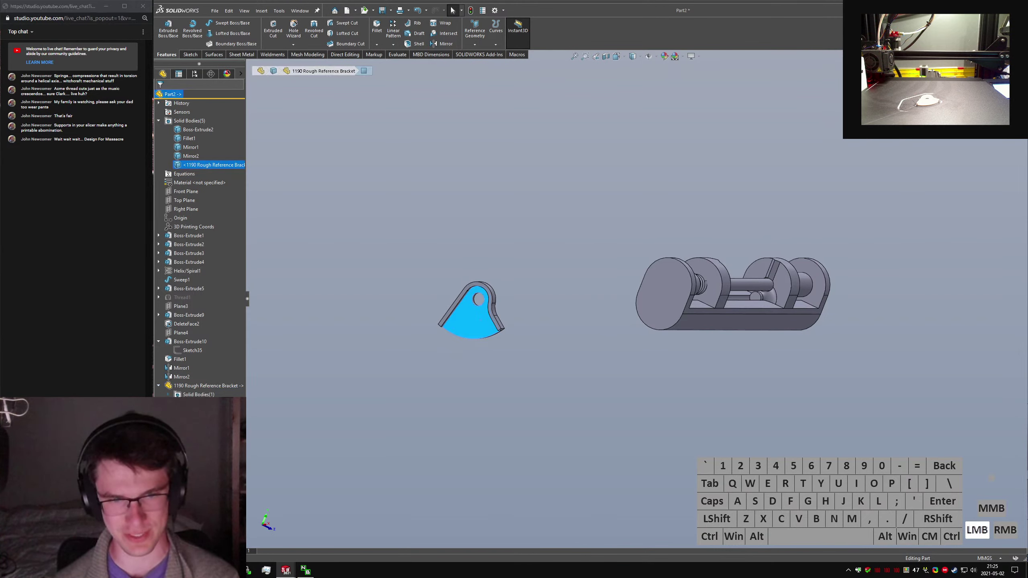
drag(202, 417, 198, 387)
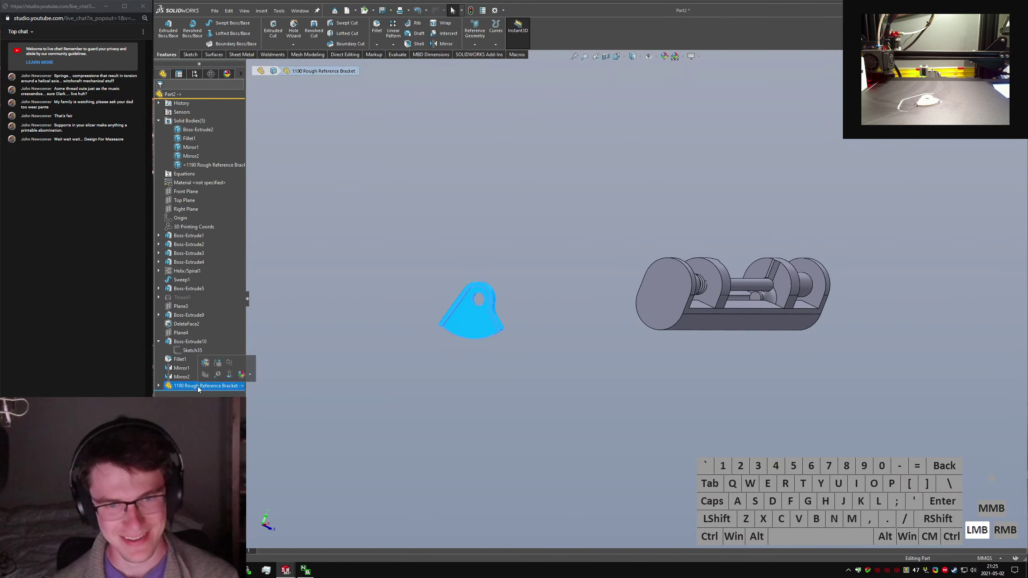
right_click(198, 386)
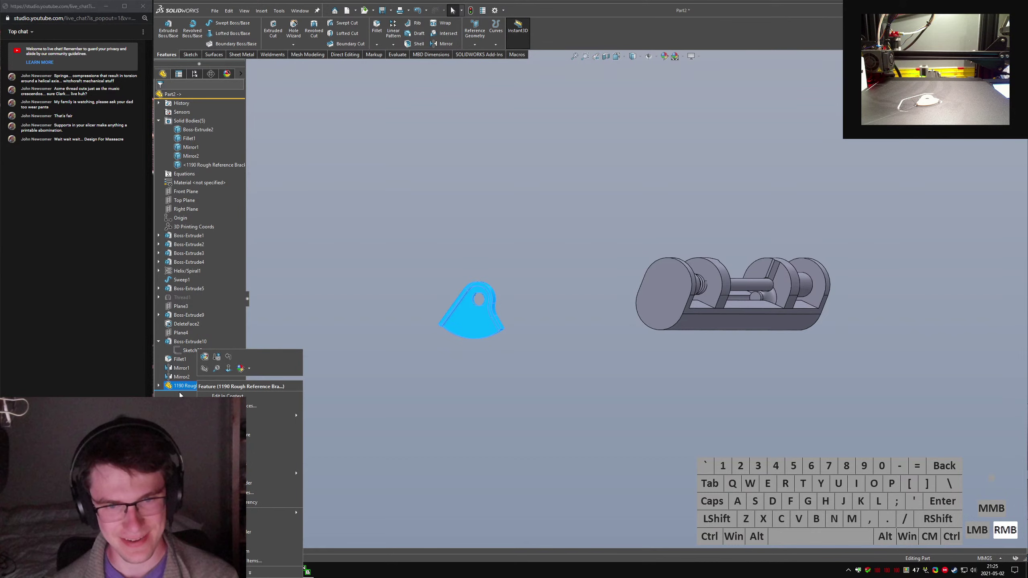
click(248, 435)
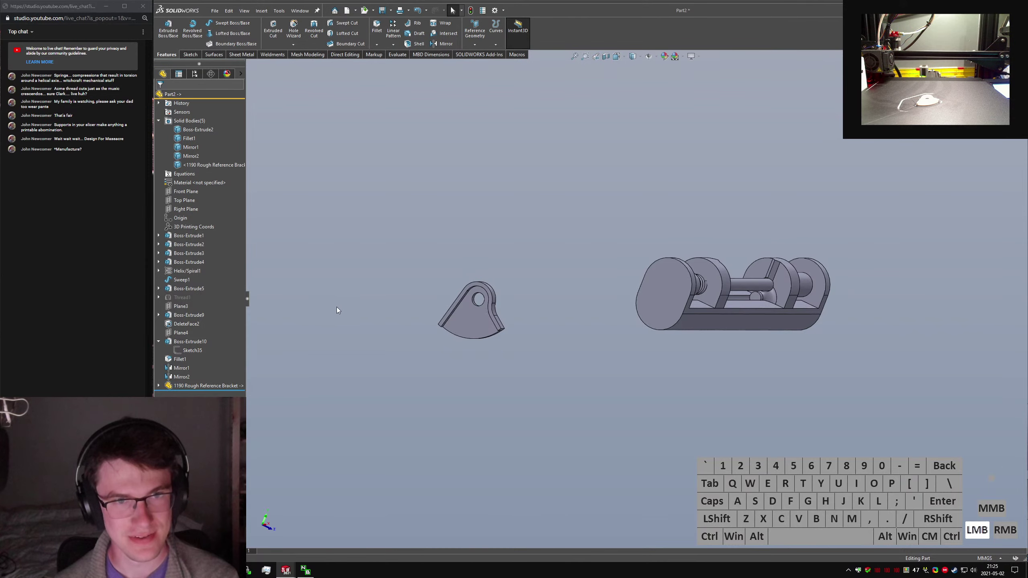
Delete the inserted 1190 Rough Reference Bracket feature from the mechanism part.
click(469, 326)
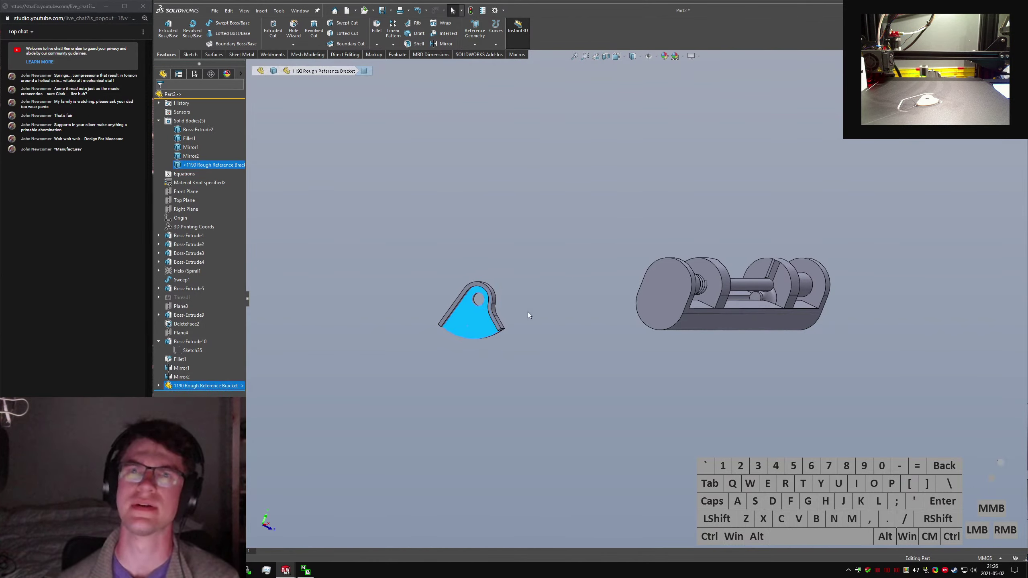
scroll(543, 306, up, 3)
mouse_move(458, 312)
middle_down()
mouse_move(533, 323)
mouse_move(461, 324)
middle_up()
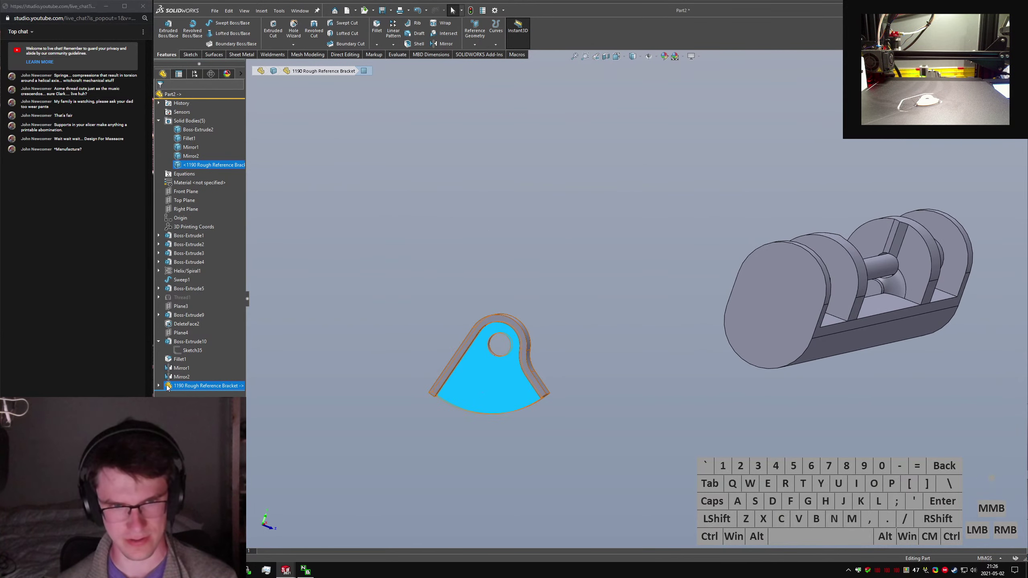
drag(214, 384, 181, 385)
key(Delete)
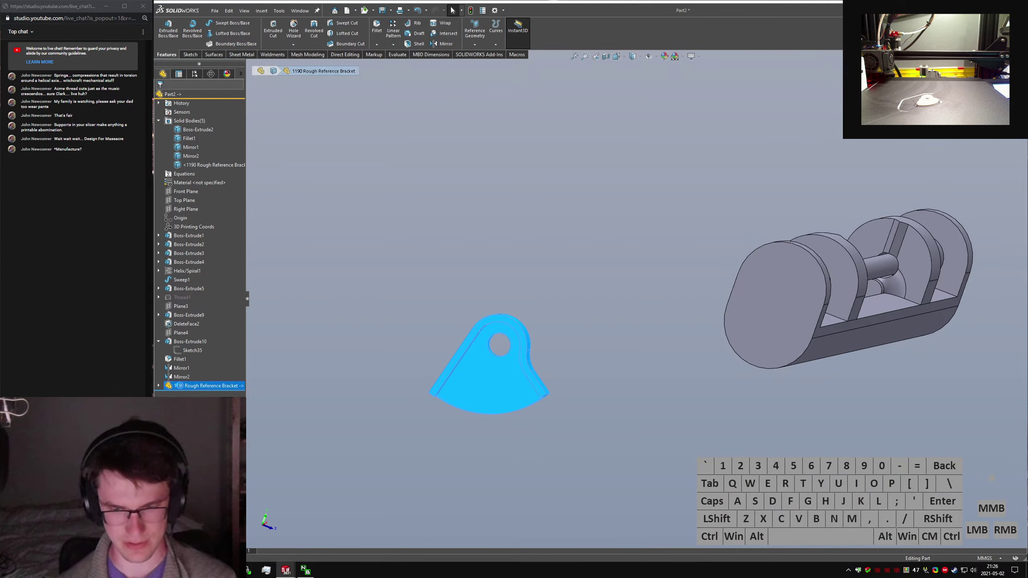
key(Return)
Add a mate reference to the mechanism part, using the rounded outer edge of the end tab nearest the view as primary entity.
click(258, 13)
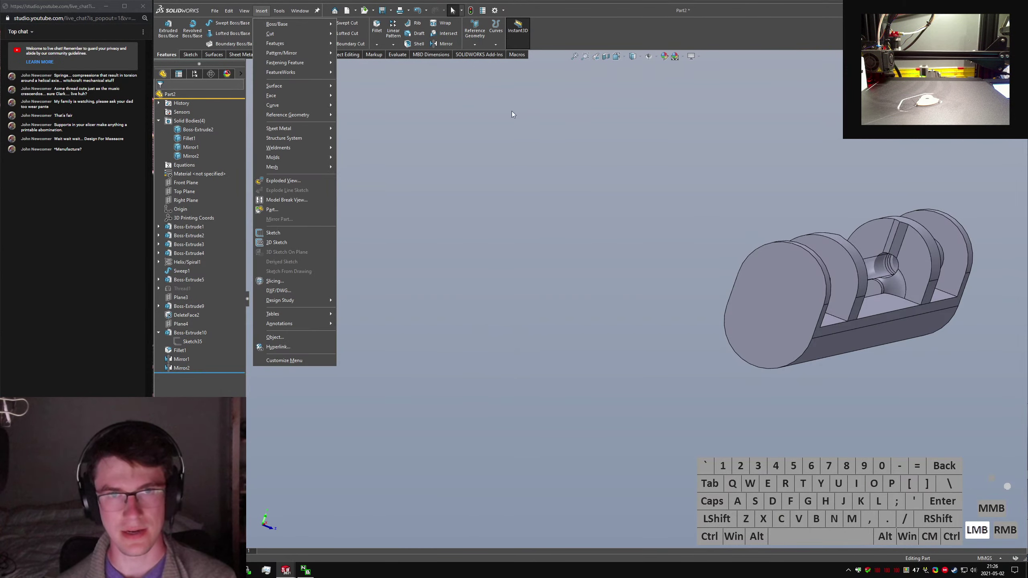
click(538, 137)
middle_drag(732, 299, 672, 316)
click(669, 463)
text(s)
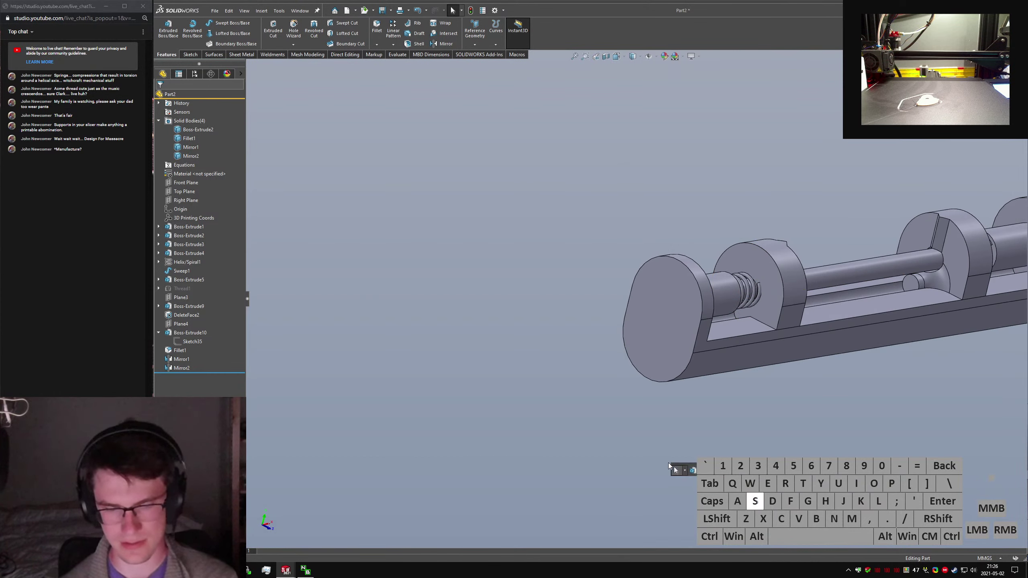
text(mate)
key(Return)
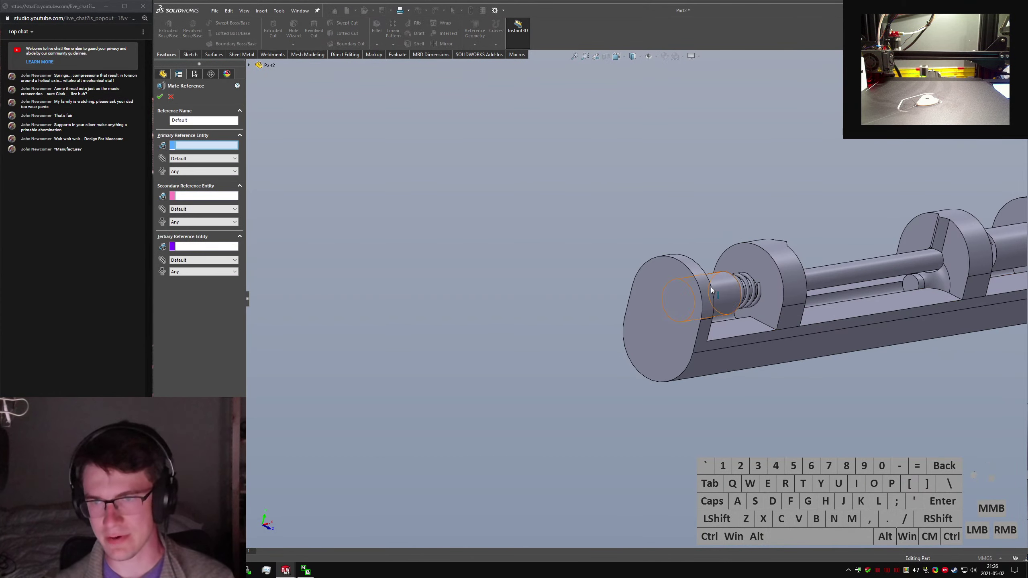
click(697, 288)
click(671, 293)
right_click(670, 293)
Switch to the 1190 Rough Reference Bracket part and add a mate reference on the rounded edge around its hole.
key(ctrl+Tab)
text(smate)
key(Return)
middle_drag(647, 316, 623, 260)
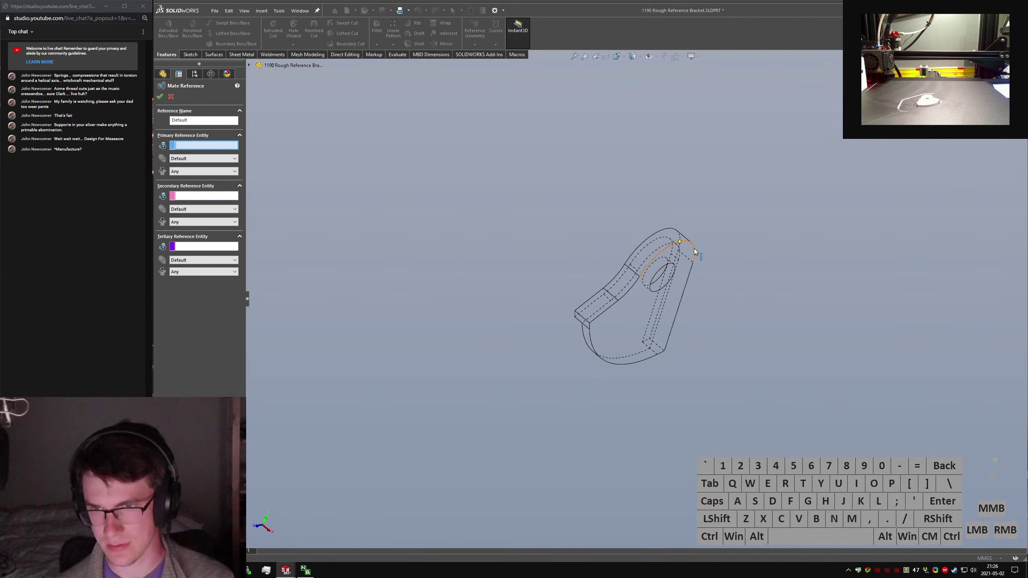
click(694, 244)
click(688, 250)
right_click(688, 251)
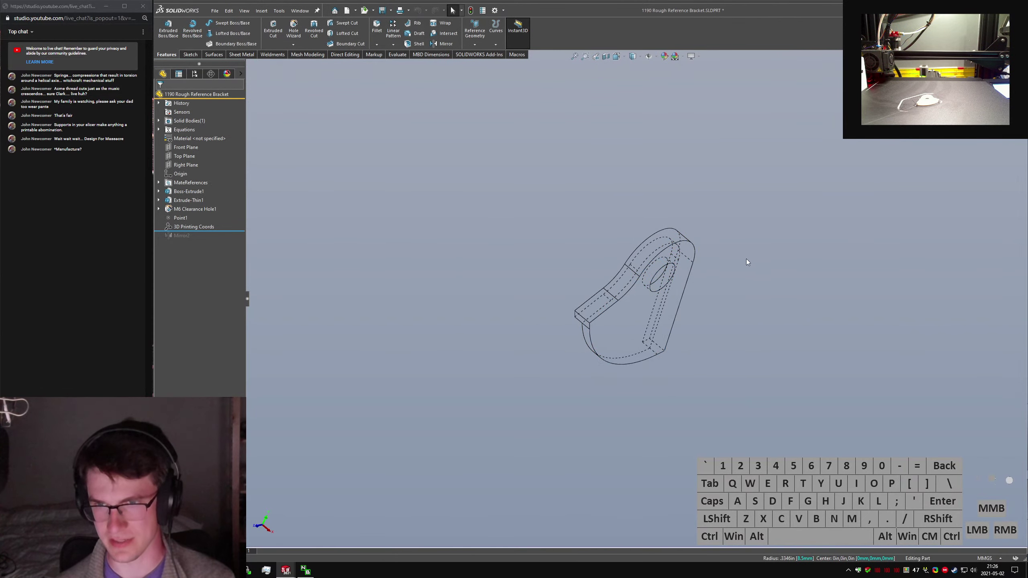
Return to the mechanism part and insert the 1190 Rough Reference Bracket, snapping it to the mate reference on the end tab.
key(ctrl+Tab)
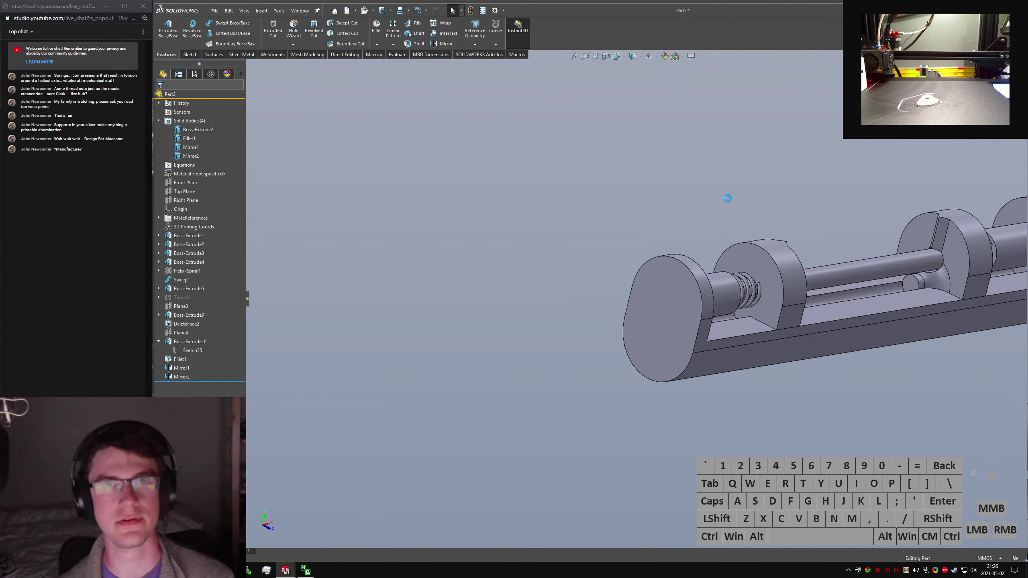
click(267, 12)
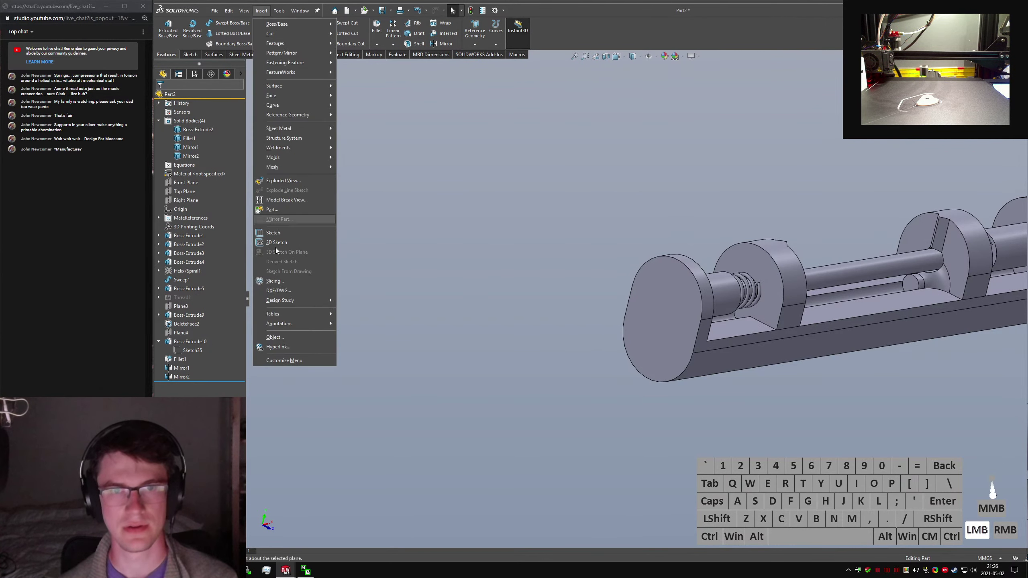
click(279, 211)
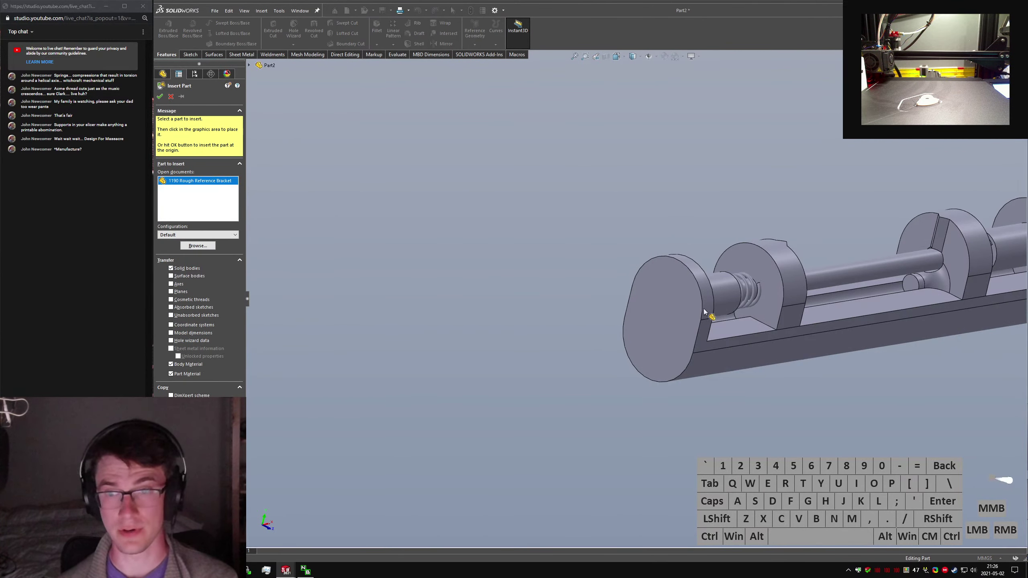
click(698, 284)
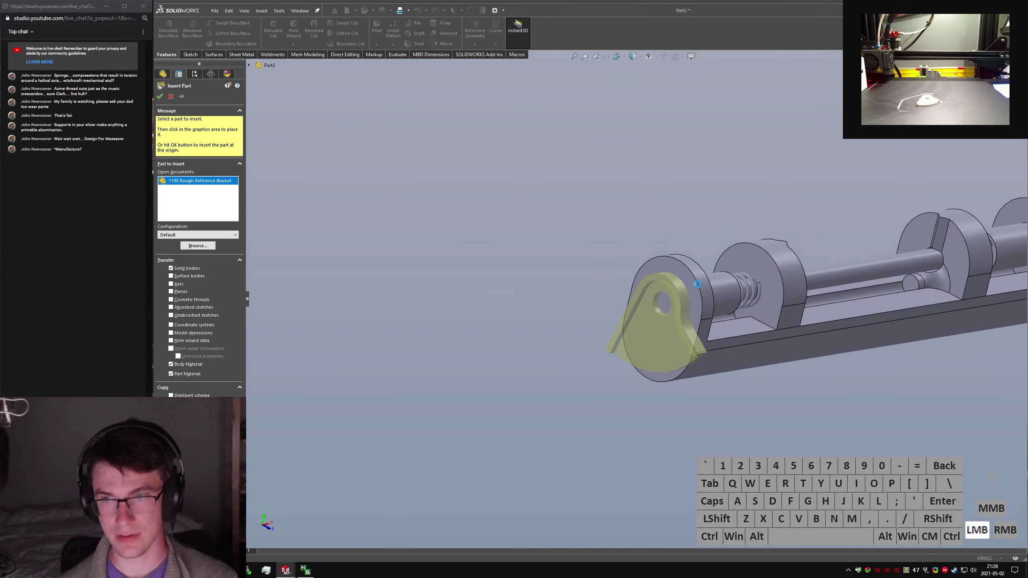
scroll(451, 286, down, 5)
middle_drag(476, 293, 676, 343)
Set the radius of the mechanism's rounded end tab profile to 6.5 mm.
click(649, 301)
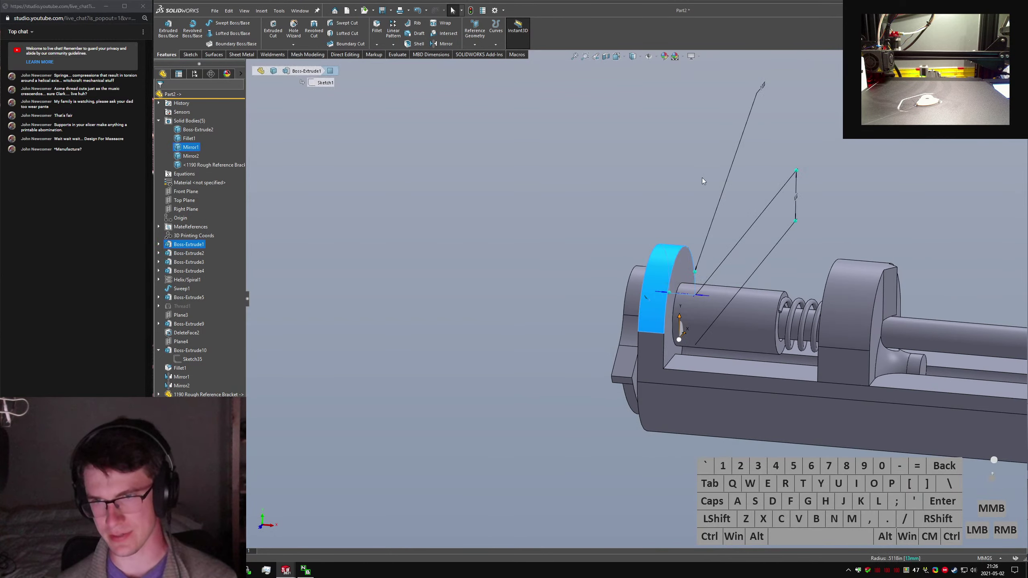
middle_drag(702, 178, 639, 296)
click(639, 296)
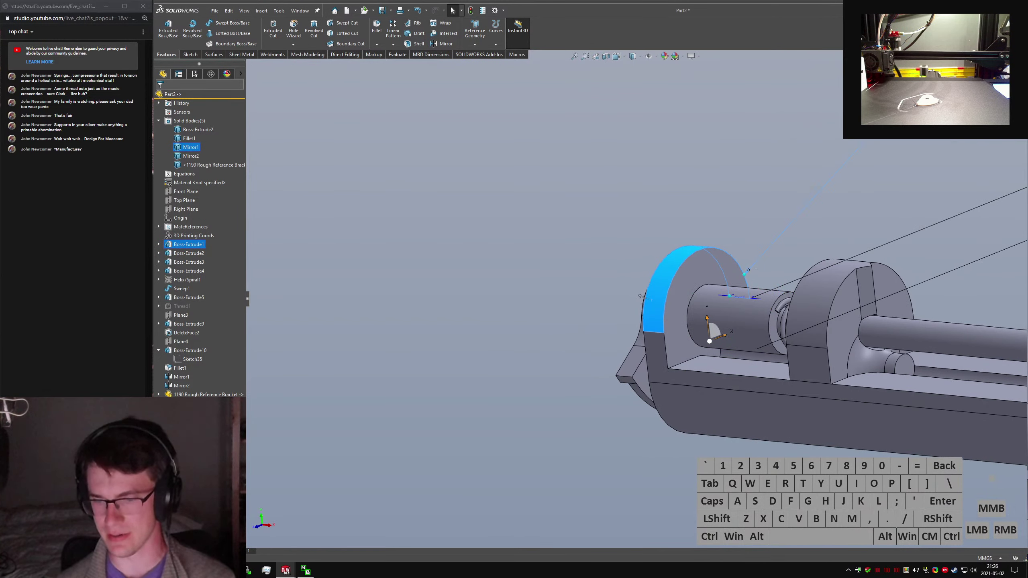
key(Return)
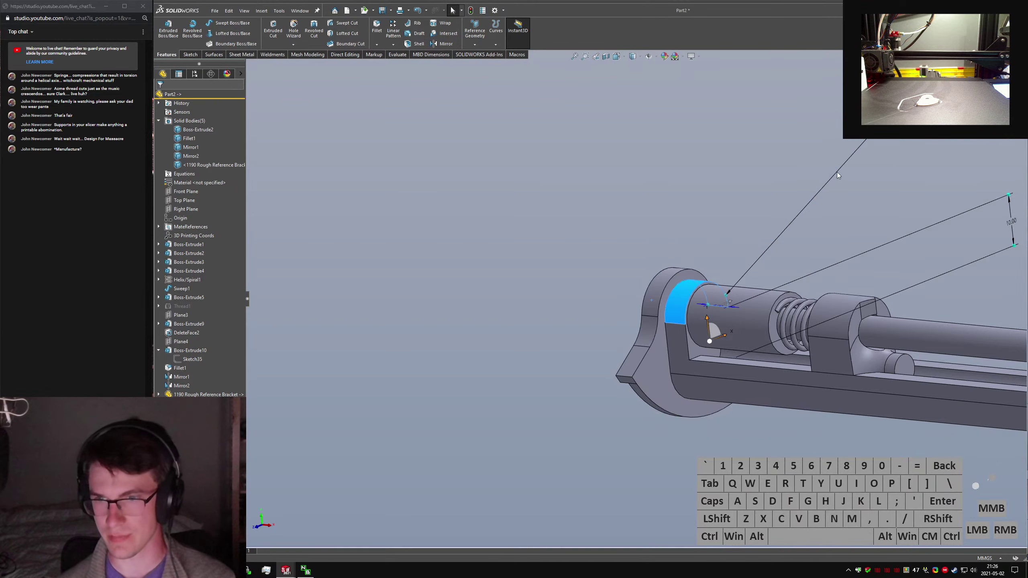
Compare the bracket's rounded face with the end tab's, and set the end tab profile's radius to 8.5 mm.
click(860, 159)
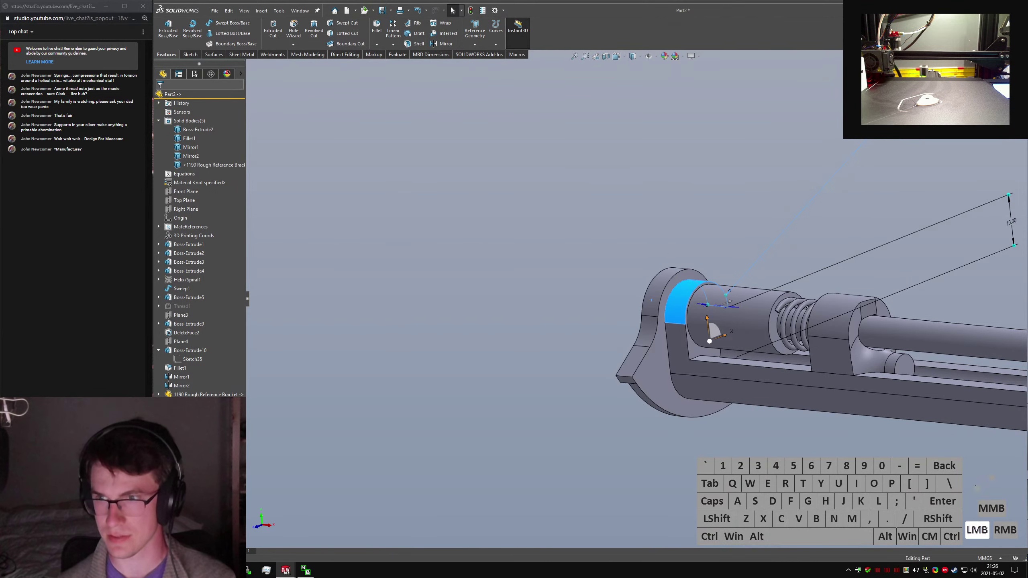
click(861, 161)
scroll(675, 284, down, 5)
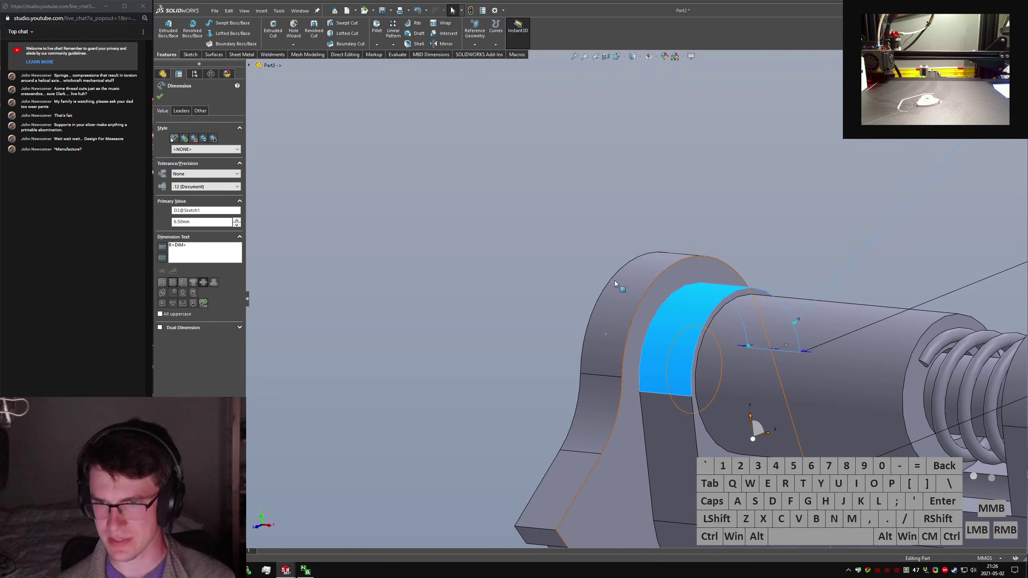
click(633, 279)
middle_drag(657, 293, 663, 332)
click(663, 333)
scroll(672, 328, up, 4)
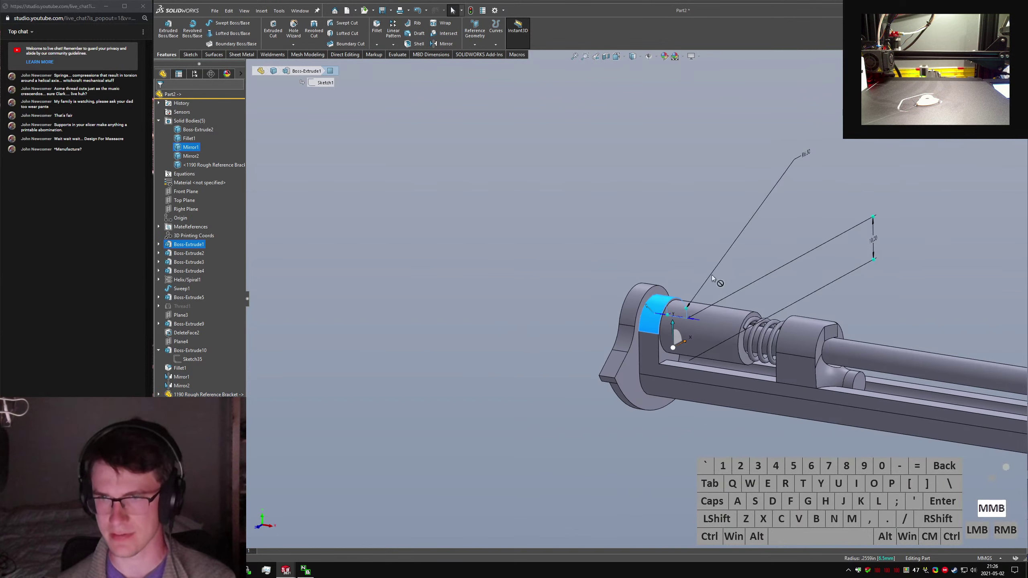
click(806, 152)
click(806, 152)
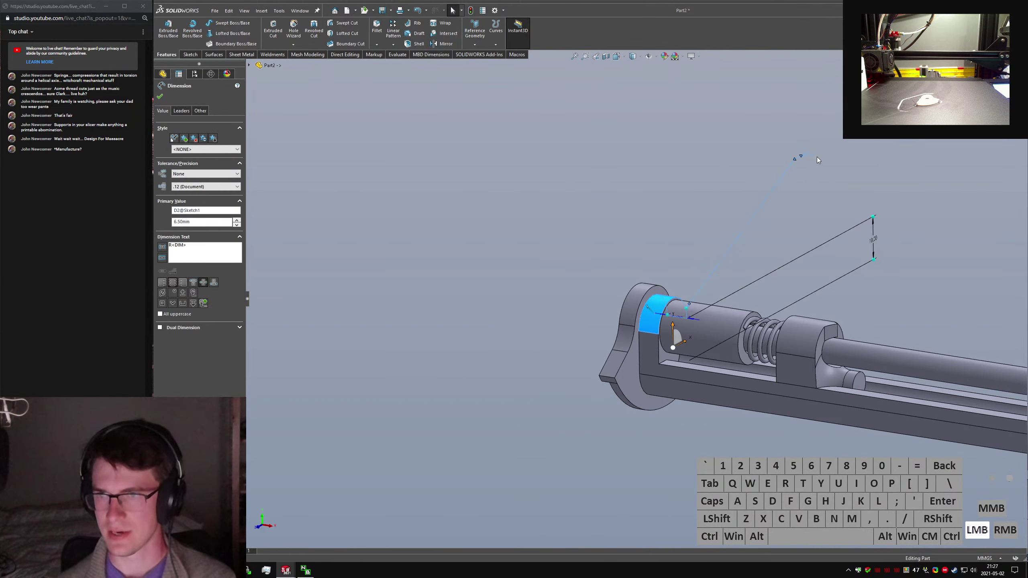
click(806, 151)
text(8.5)
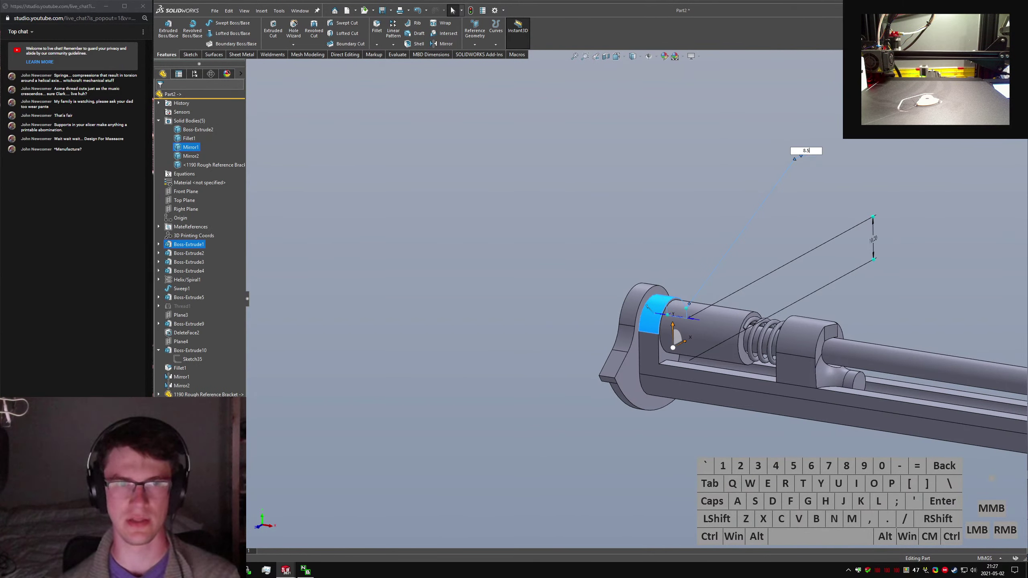
key(Return)
click(697, 222)
Start a Mirror feature and expand the part's feature tree for choosing the mirror plane.
scroll(641, 317, down, 5)
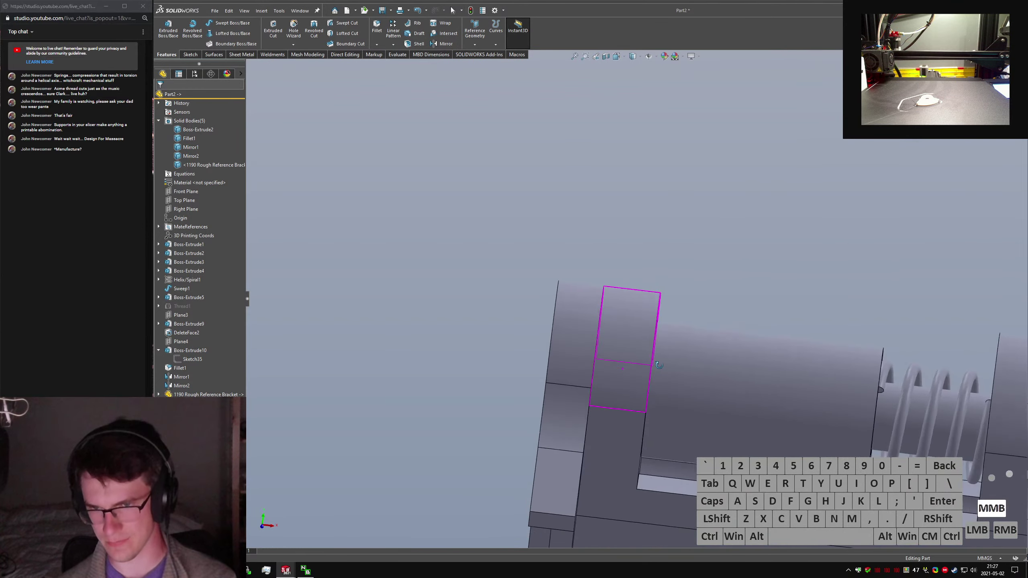
scroll(637, 360, up, 8)
mouse_move(682, 347)
middle_down()
mouse_move(793, 352)
mouse_move(769, 336)
mouse_move(676, 332)
mouse_move(664, 343)
middle_up()
click(400, 411)
text(s)
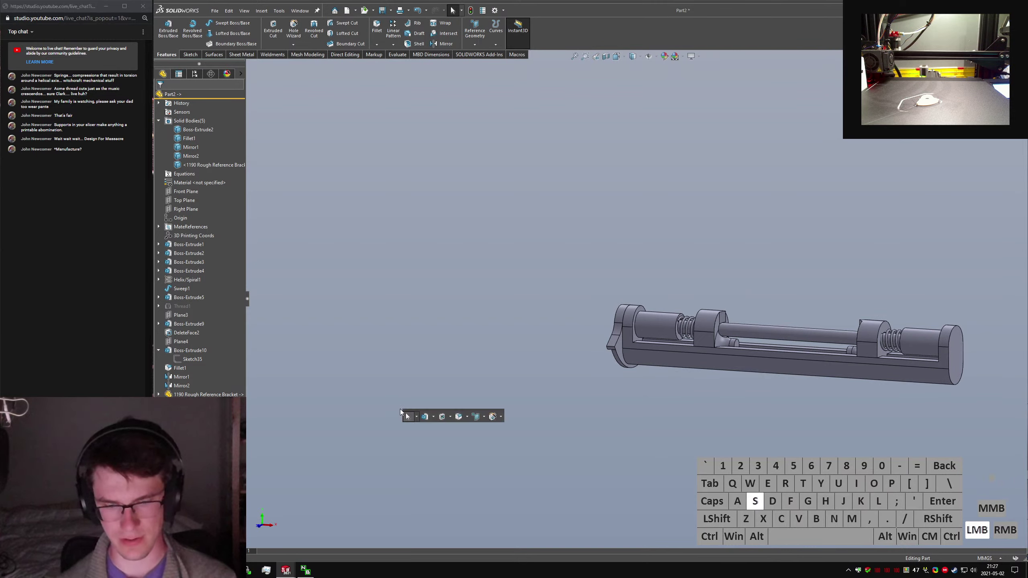
text(mirror)
key(Return)
click(249, 65)
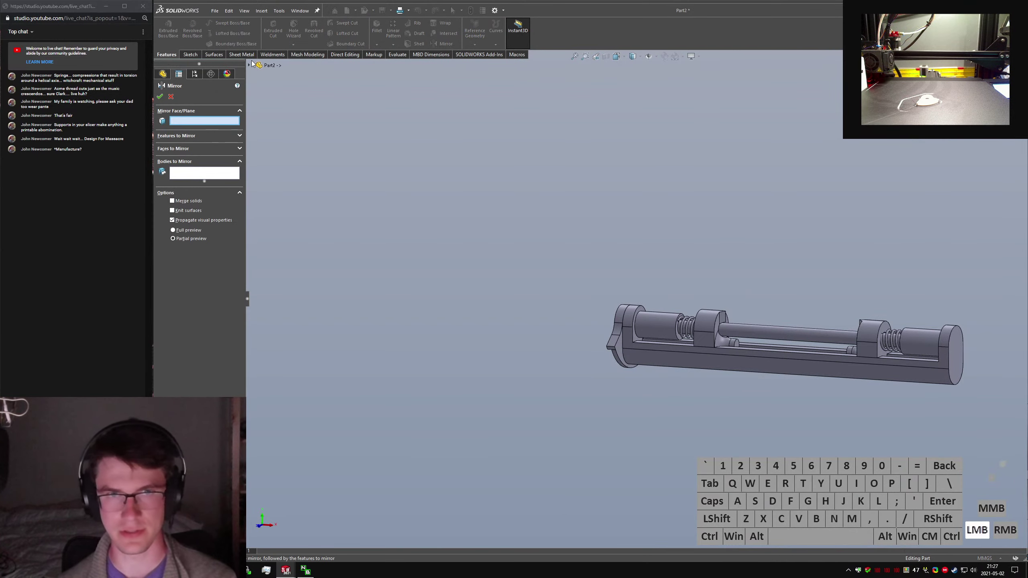
click(249, 65)
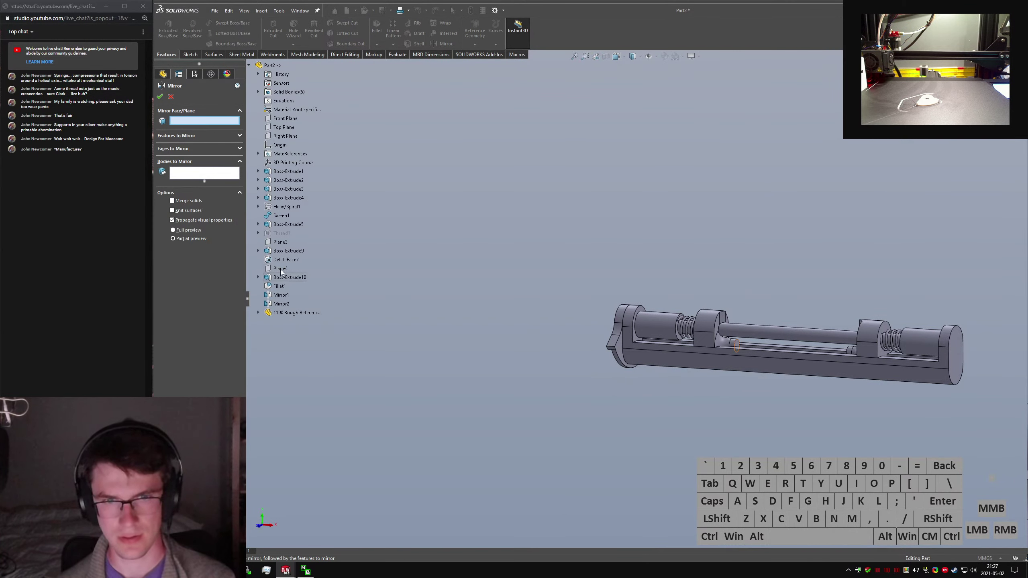
Mirror the end bracket body about Plane4 to the opposite end of the part.
click(279, 270)
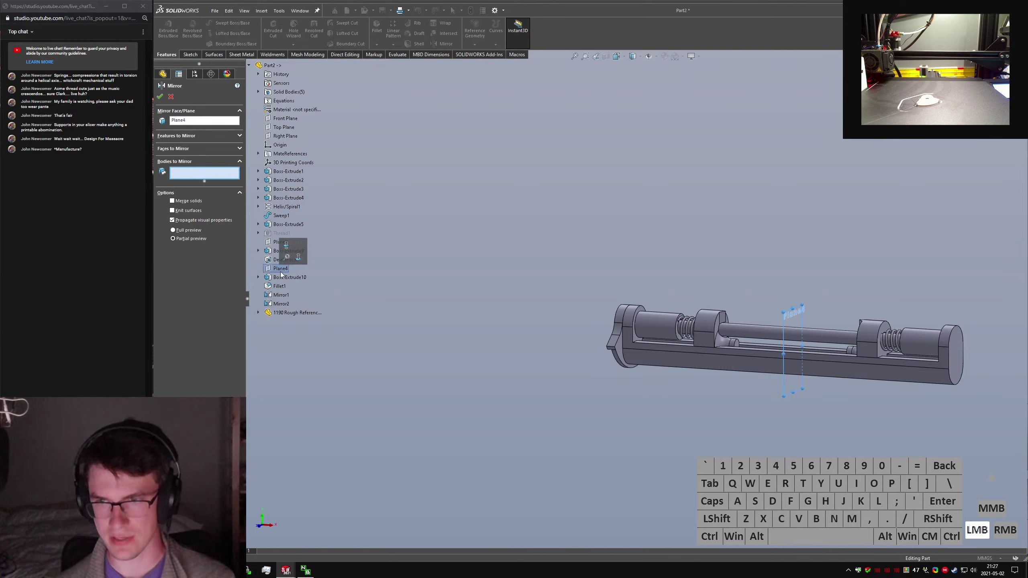
click(616, 344)
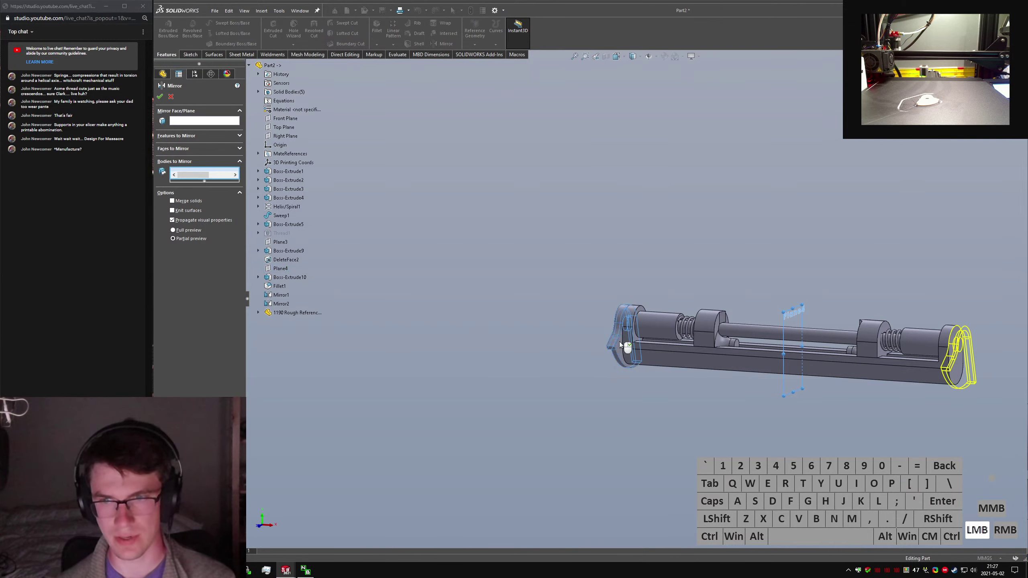
right_click(624, 351)
click(730, 421)
Examine the part's solid bodies, the mirrored end brackets, springs and sliding blocks along the rod.
middle_drag(729, 420, 964, 385)
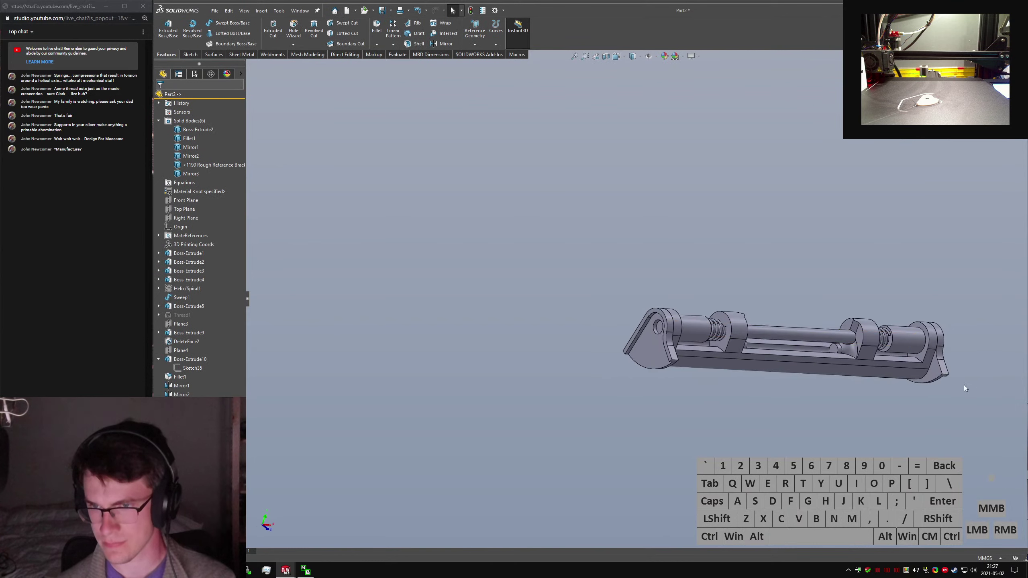
scroll(816, 371, up, 6)
middle_drag(467, 269, 432, 319)
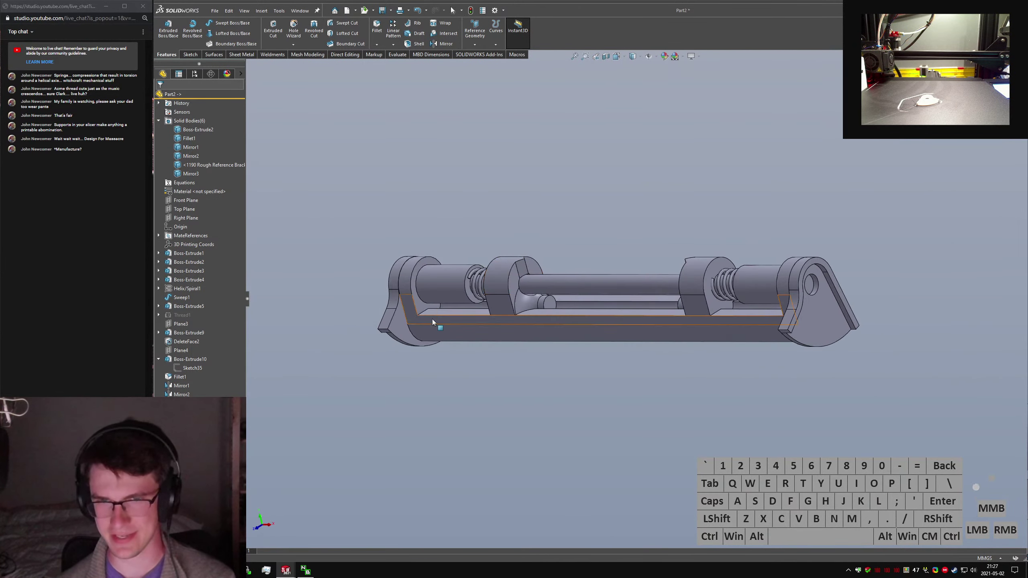
shift+click(192, 130)
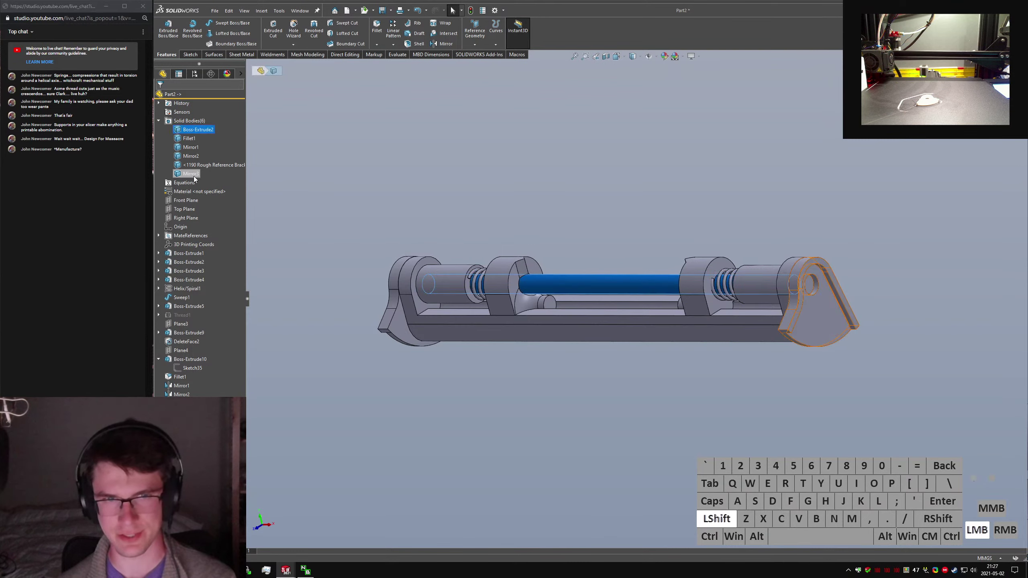
shift+click(192, 175)
click(534, 188)
middle_drag(516, 281, 344, 247)
scroll(520, 289, down, 2)
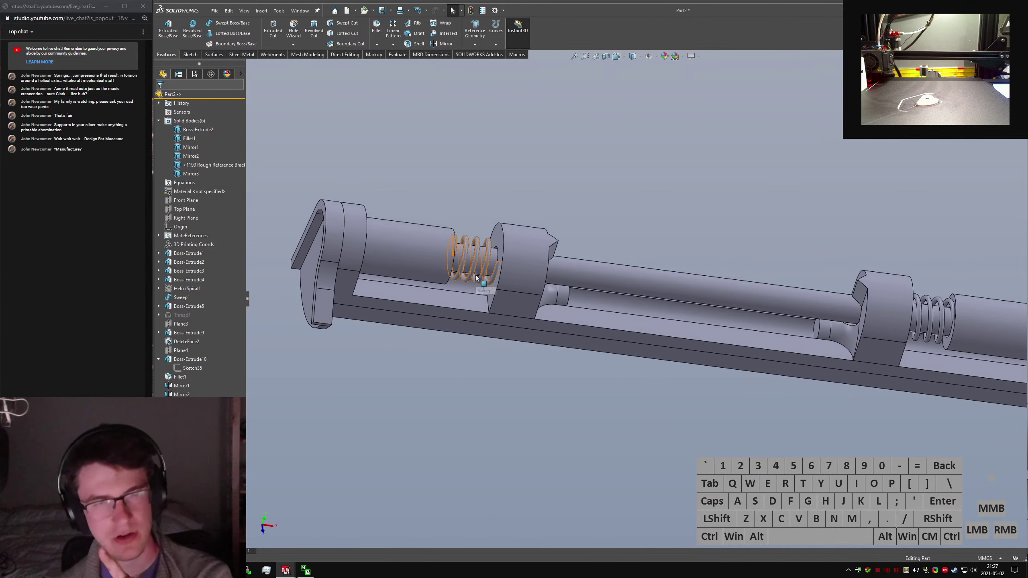
middle_drag(523, 290, 483, 279)
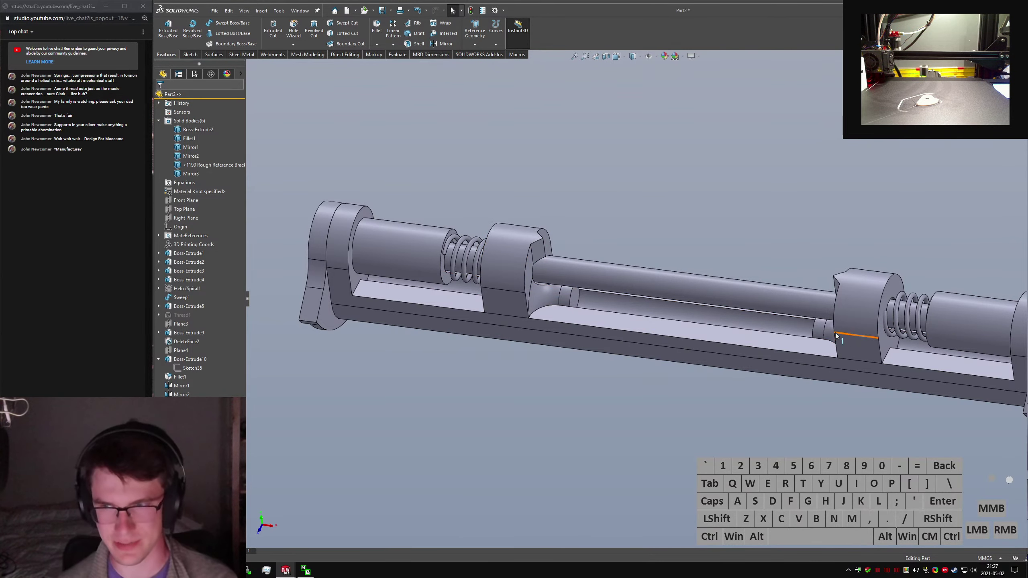
middle_drag(836, 333, 942, 296)
scroll(899, 330, down, 4)
middle_drag(786, 272, 705, 266)
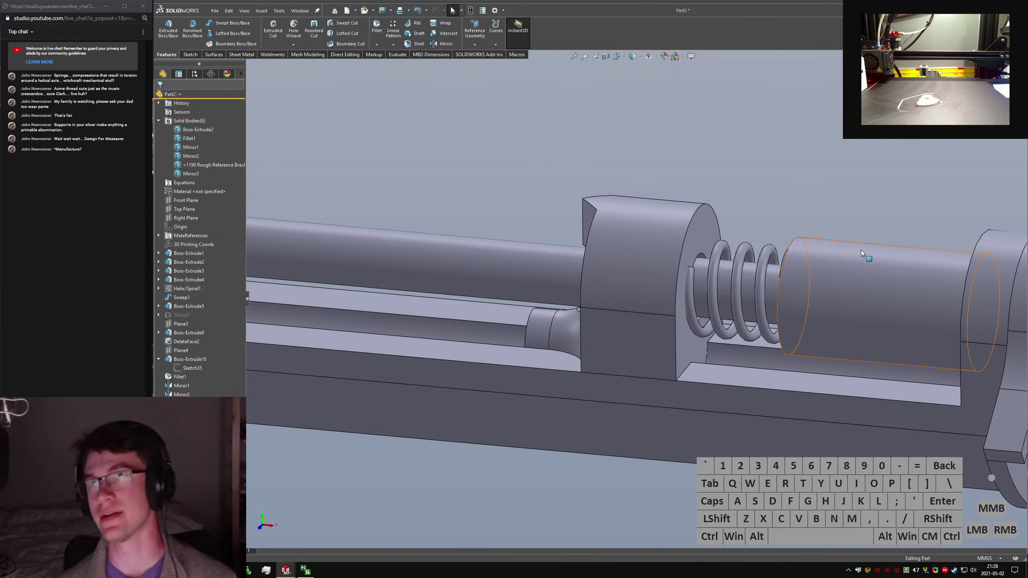
scroll(771, 248, down, 5)
scroll(455, 276, up, 8)
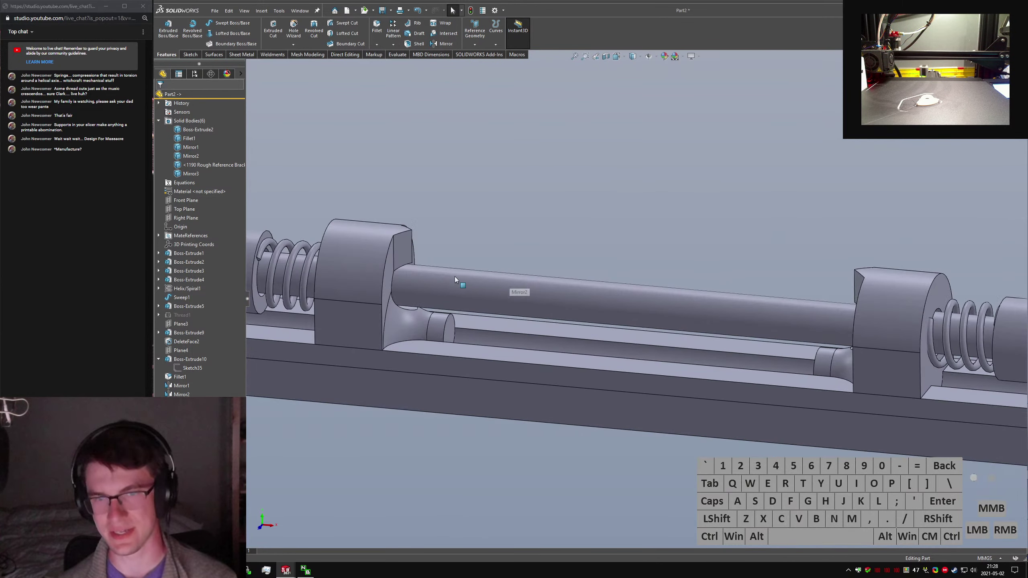
middle_drag(394, 269, 362, 271)
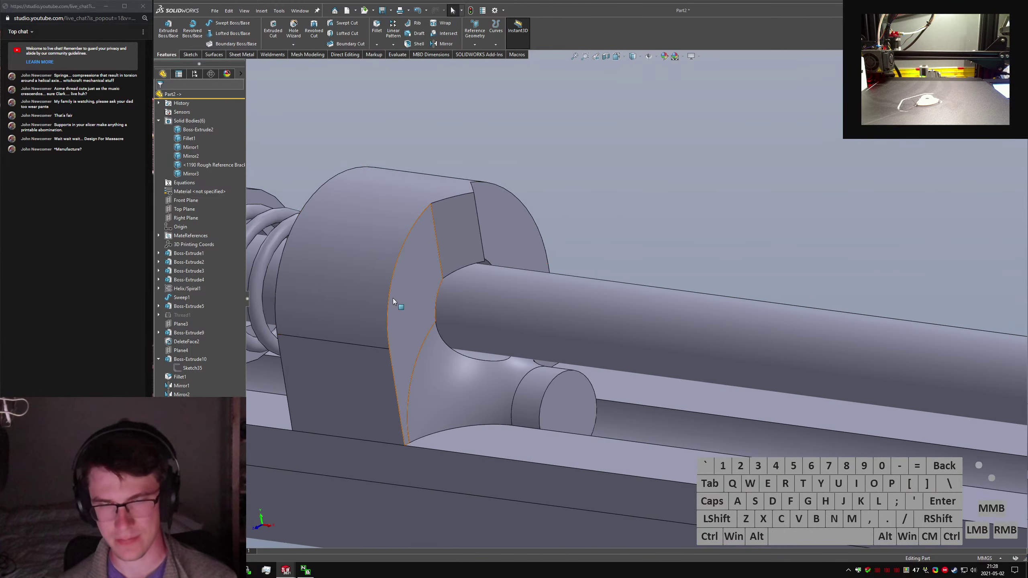
click(387, 323)
scroll(409, 330, down, 4)
middle_drag(433, 340, 453, 257)
click(523, 227)
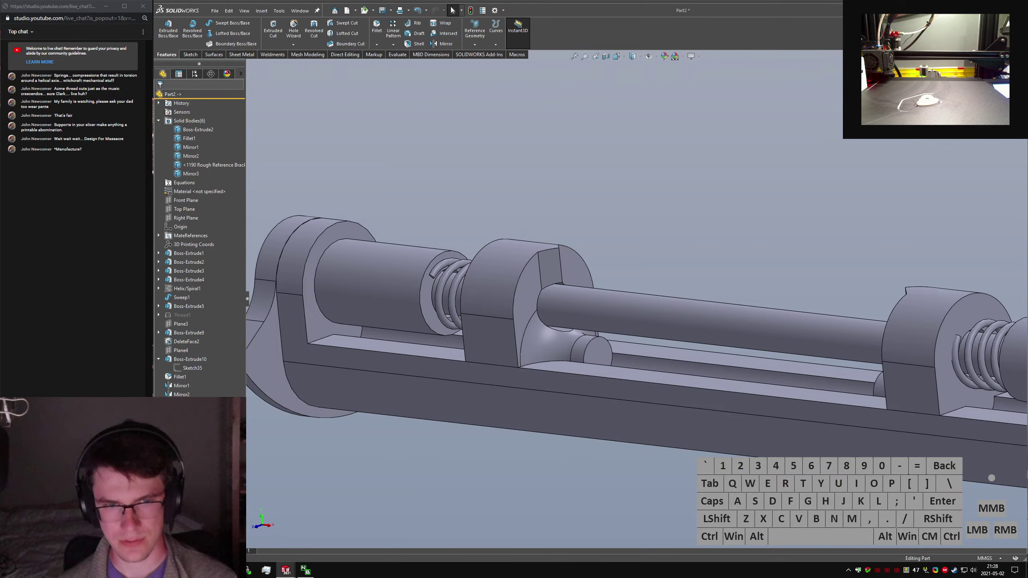
Roll the feature history back to just after Fillet1, ahead of the mirror features.
drag(215, 381, 215, 381)
click(591, 227)
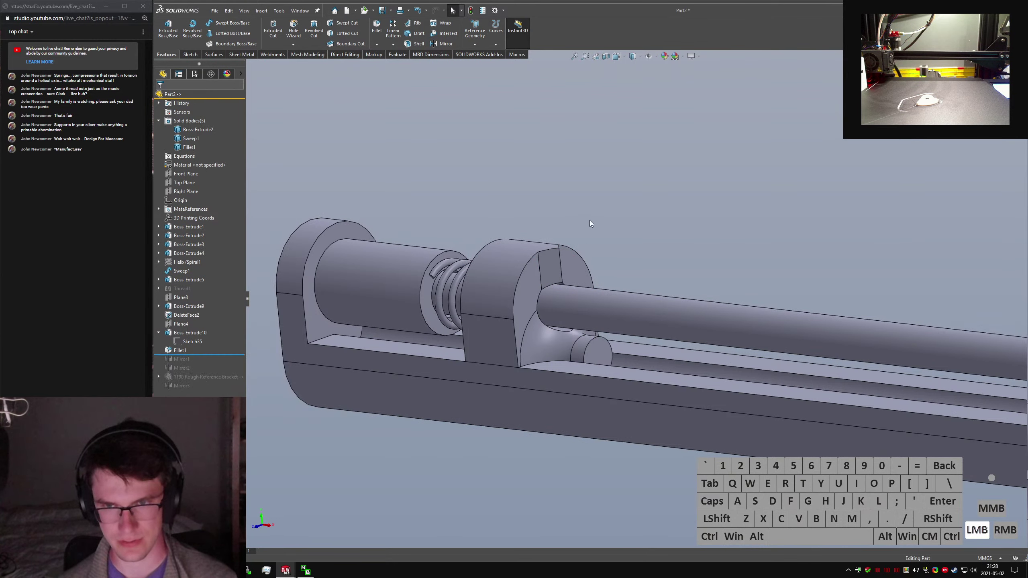
text(srevol)
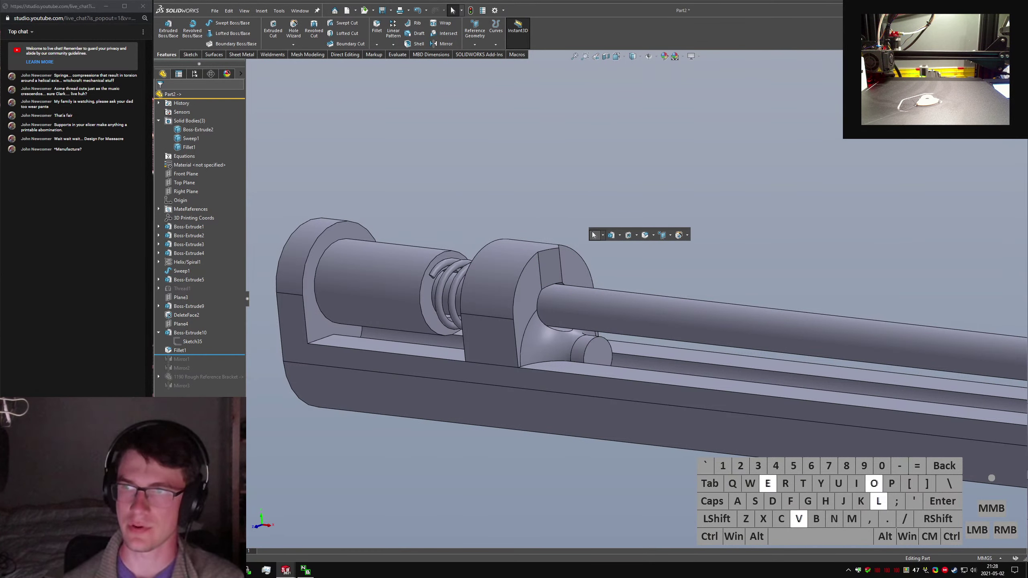
click(586, 228)
Inspect the sliding block above the rod and measure the angle between its two narrow wedge faces.
scroll(566, 320, down, 5)
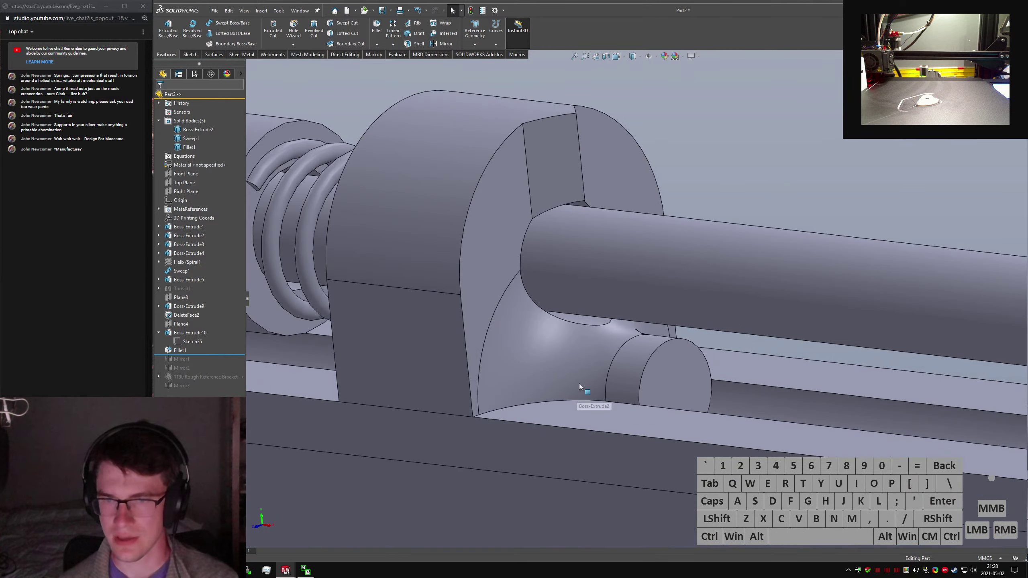
middle_drag(580, 384, 614, 391)
scroll(620, 376, up, 3)
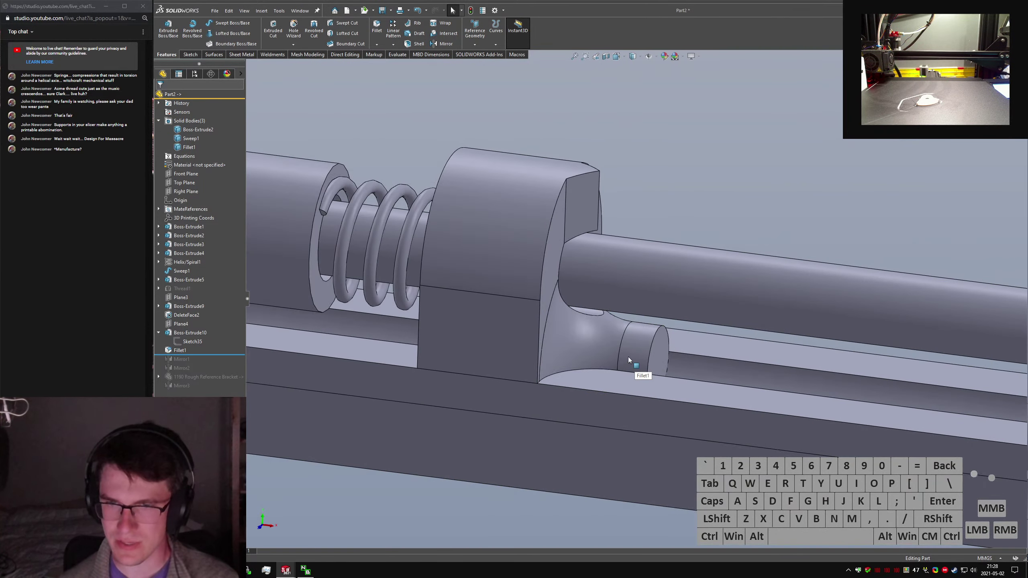
scroll(611, 366, up, 5)
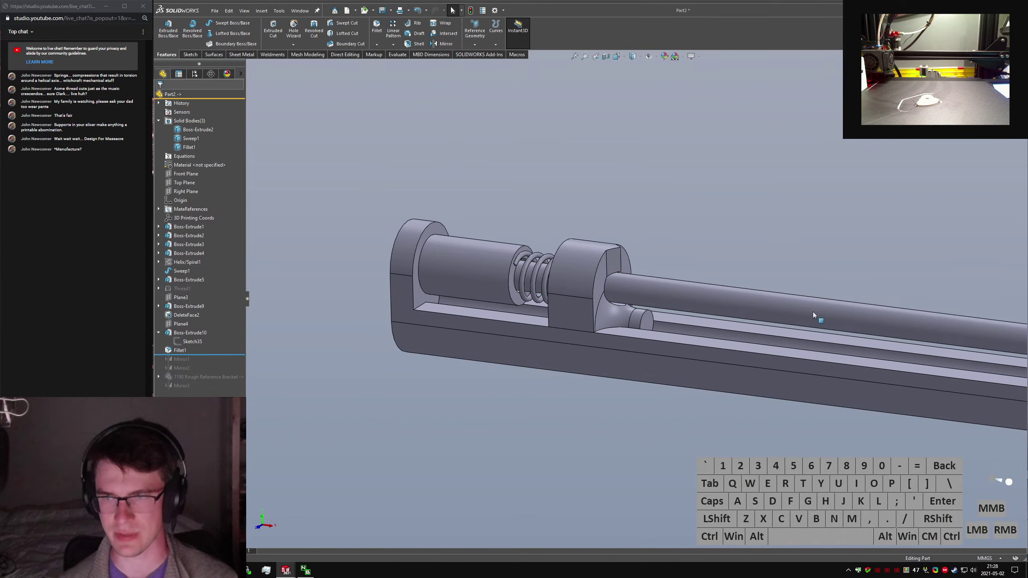
middle_drag(776, 293, 613, 262)
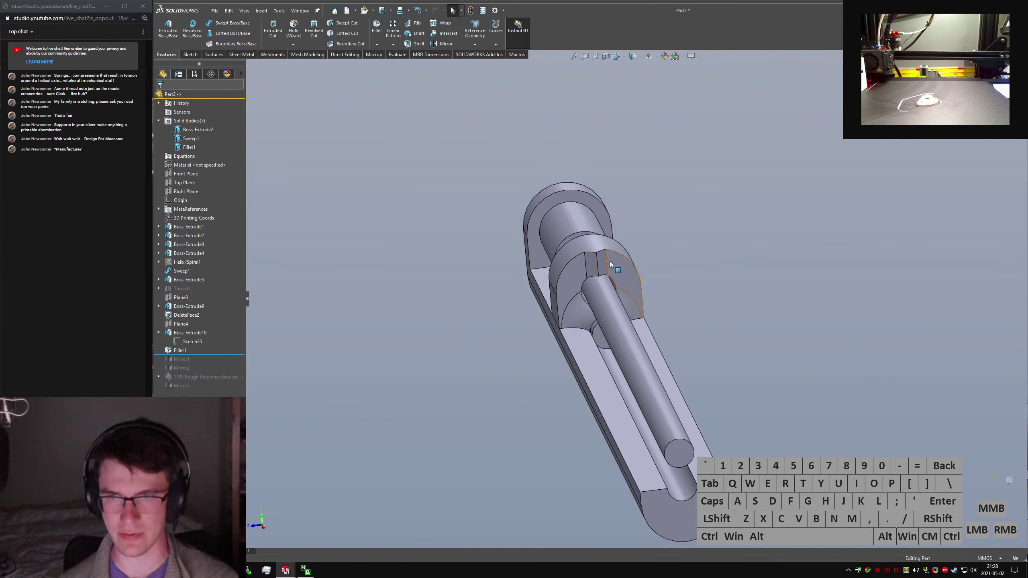
click(592, 261)
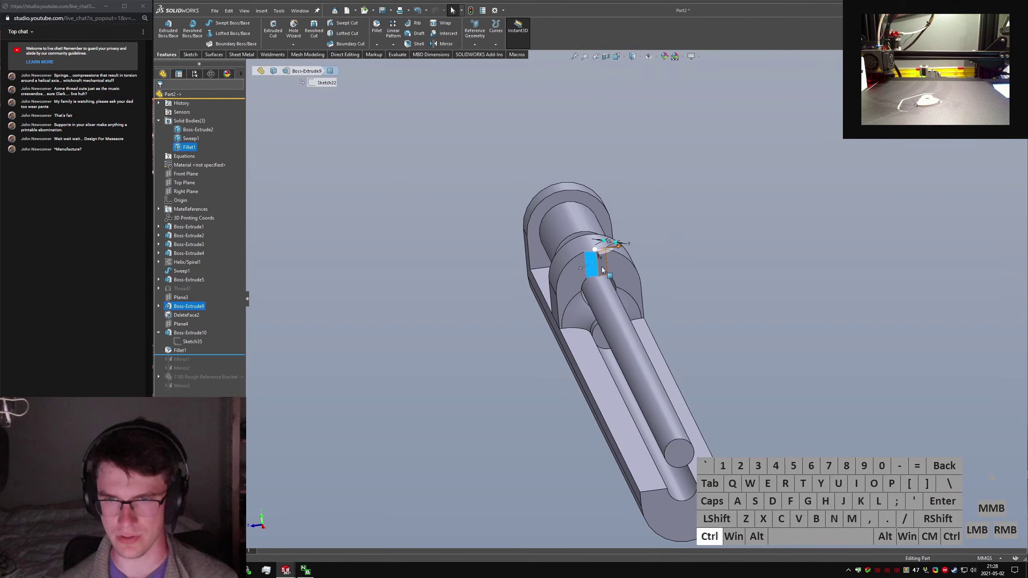
scroll(601, 268, down, 4)
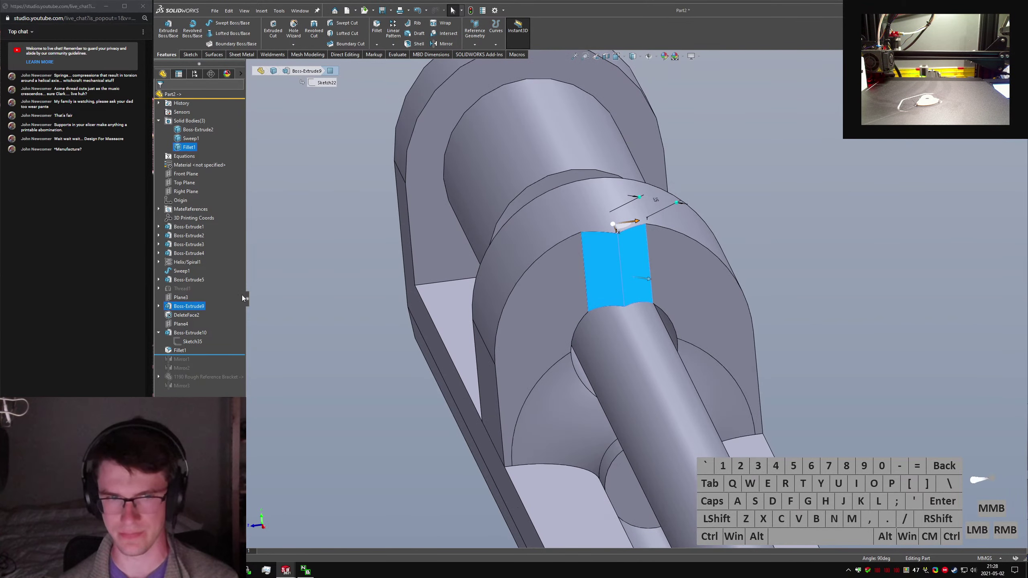
Edit Boss-Extrude9's sketch and delete the 3 mm square profile with its dimension.
click(158, 306)
click(183, 317)
click(189, 295)
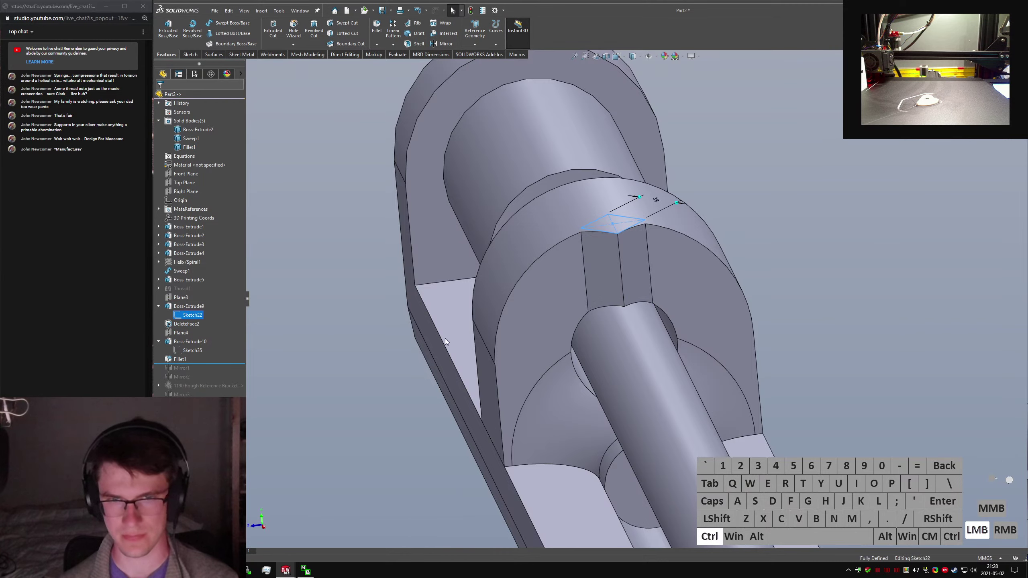
key(ctrl+5)
scroll(526, 304, down, 6)
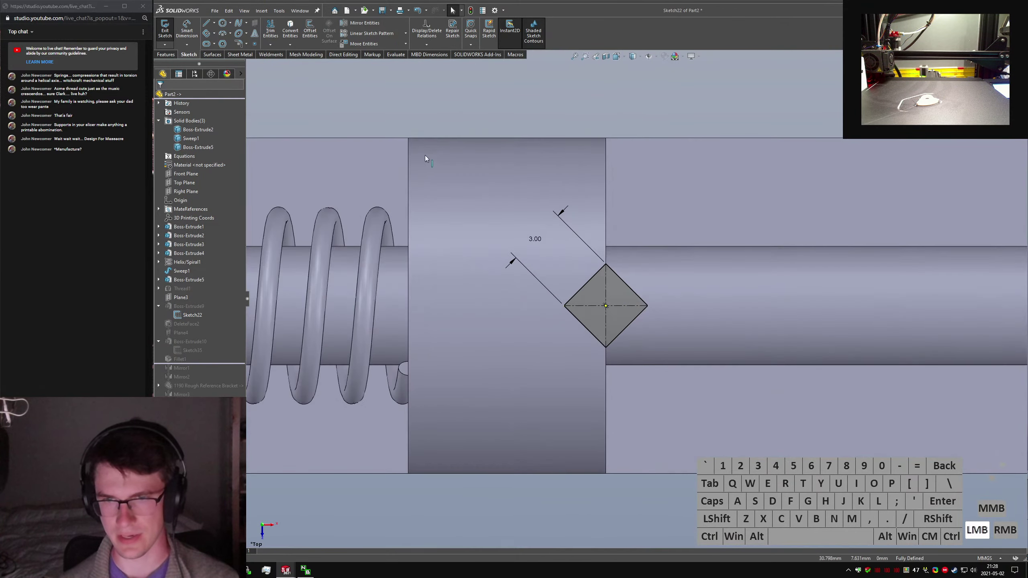
drag(424, 155, 703, 428)
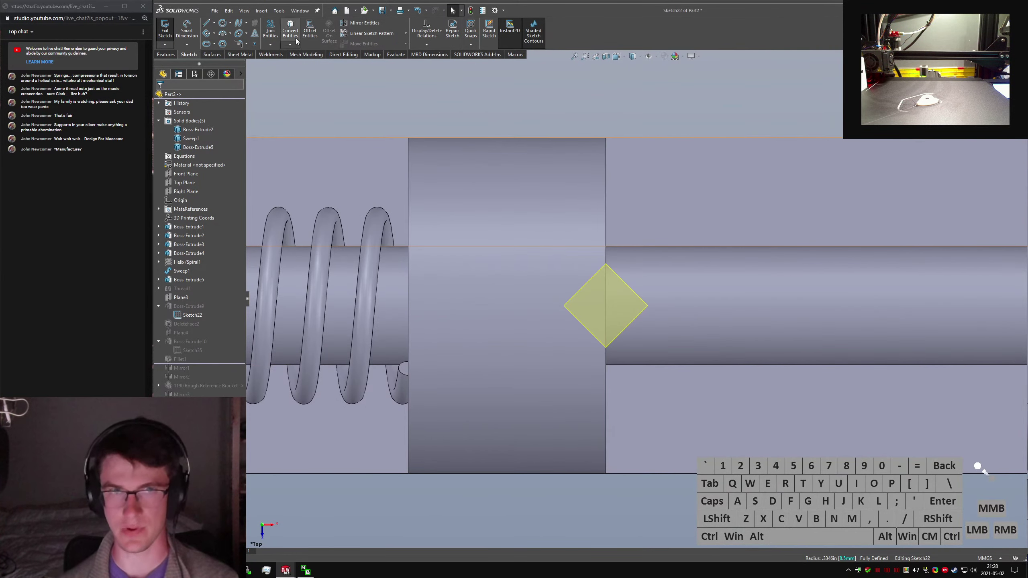
Sketch a circle about 3.98 mm in diameter centred on the block's edge at the rod axis.
click(218, 25)
click(605, 306)
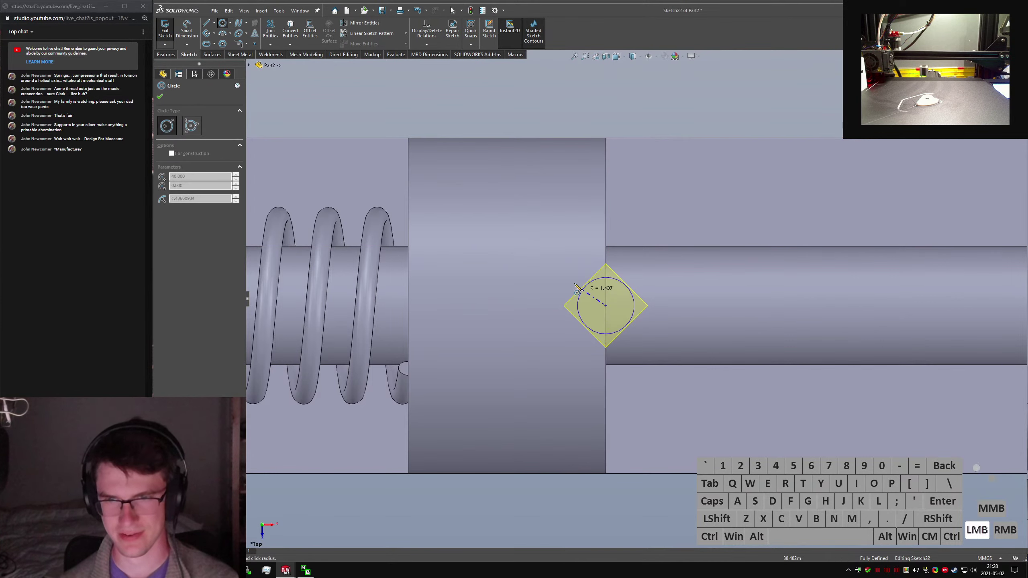
click(580, 277)
Dimension the circle's diameter as 3*sqrt(2) mm and finish editing the sketch.
right_drag(577, 270, 579, 243)
click(587, 272)
click(524, 250)
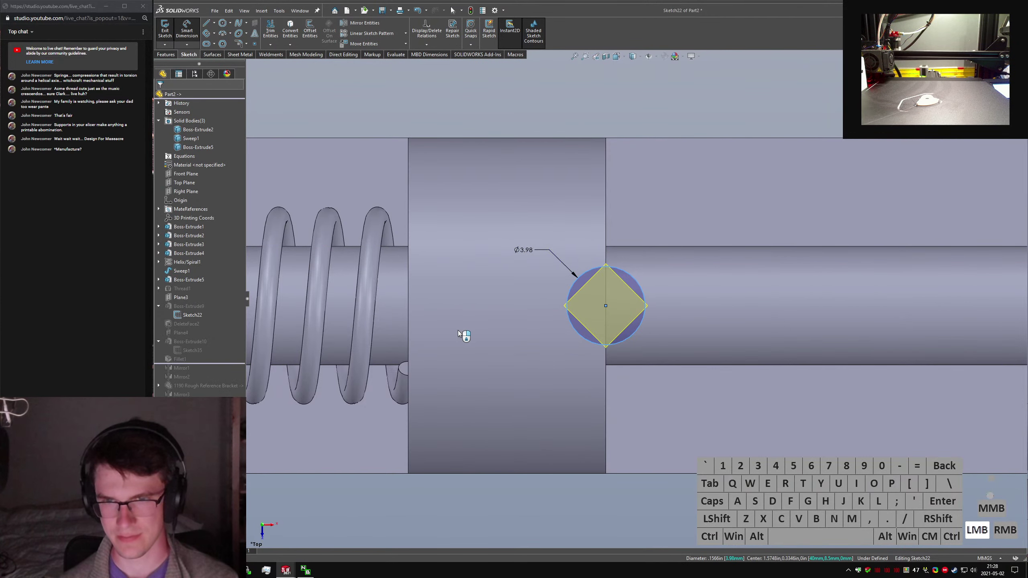
text(3*)
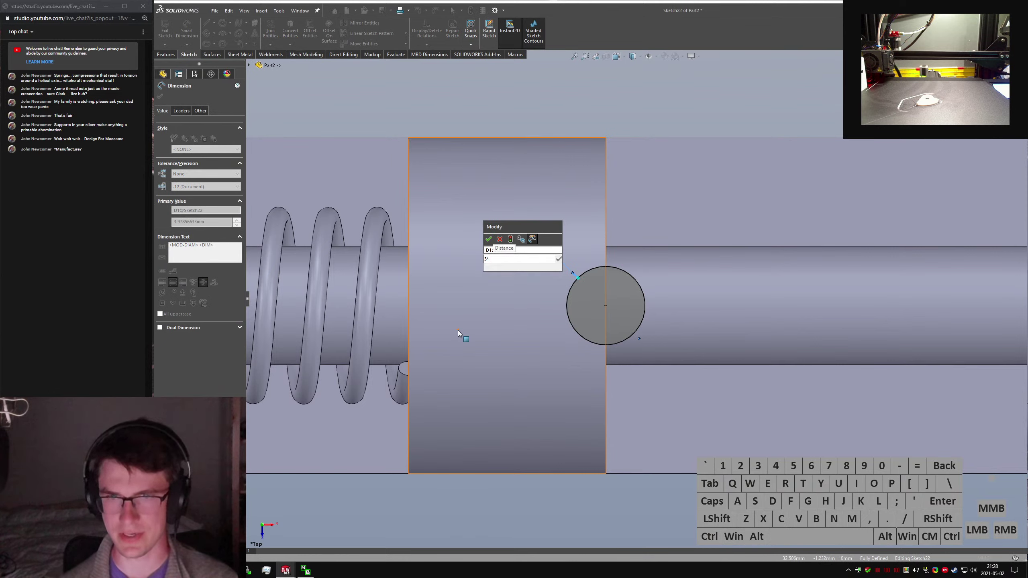
text(sqrt(2))
key(Return)
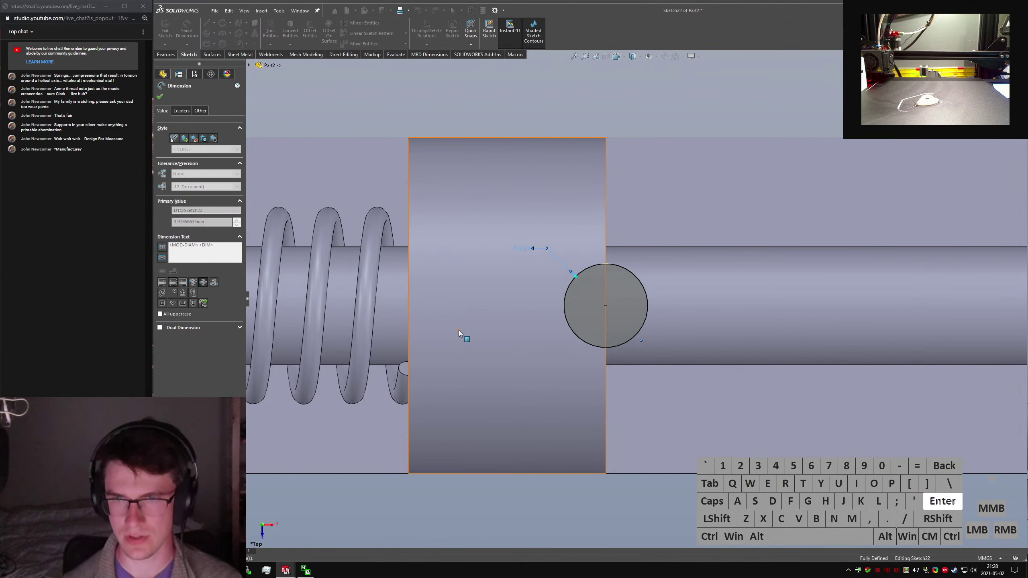
click(165, 29)
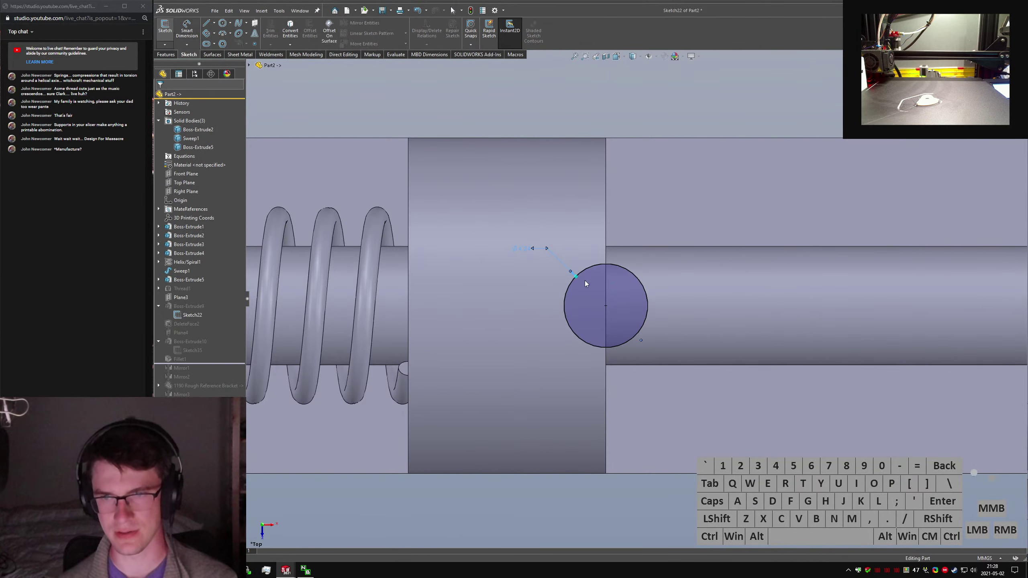
Try to repair DeleteFace2 by reselecting the round end face of the cylindrical boss with Delete and Patch.
middle_drag(479, 271, 561, 263)
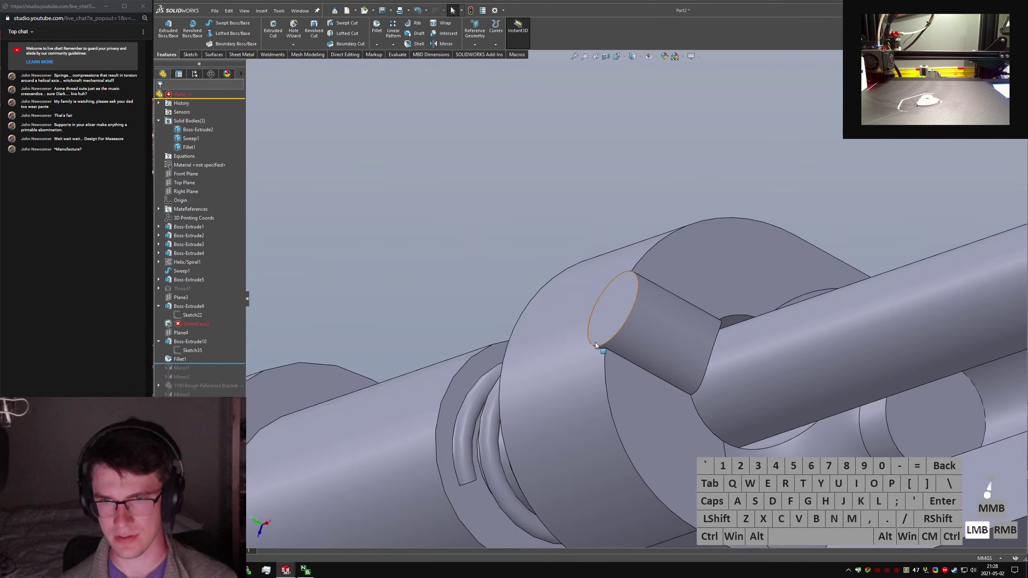
click(194, 324)
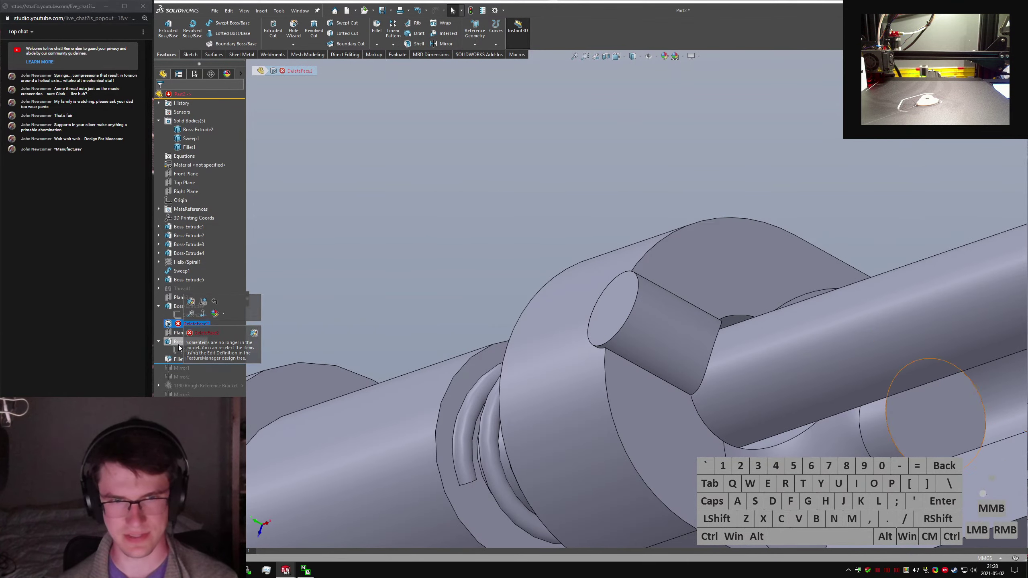
click(191, 301)
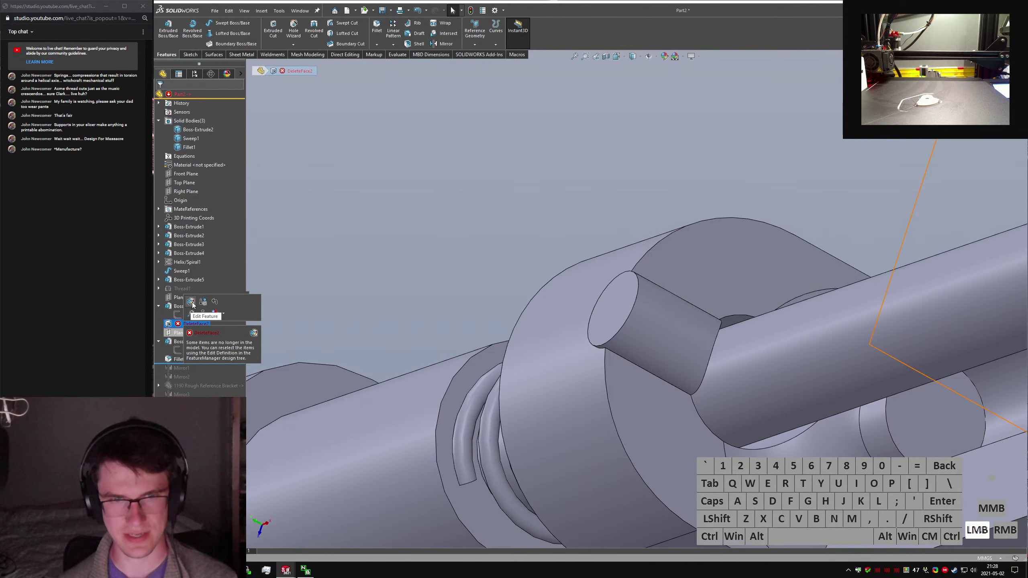
click(610, 314)
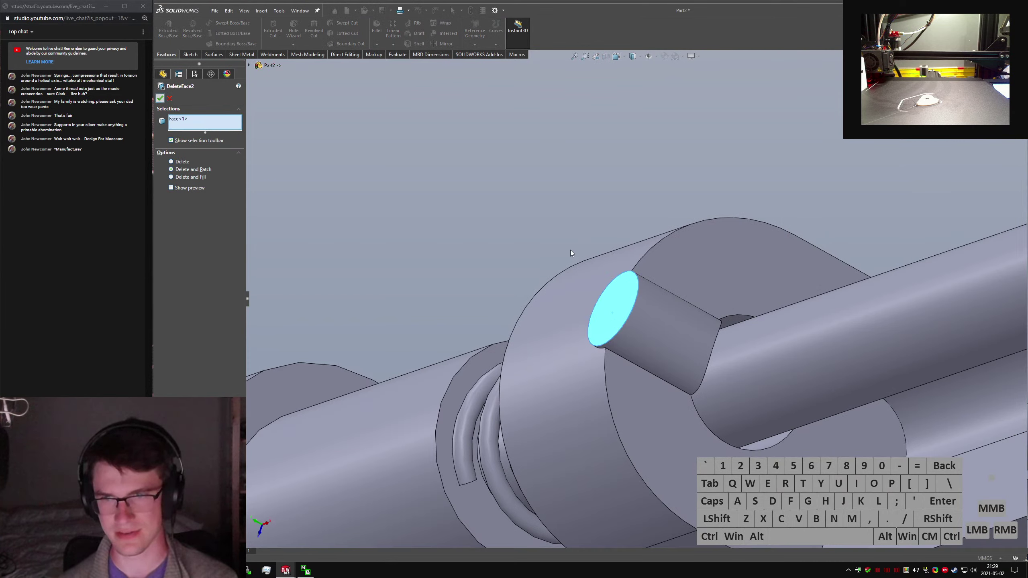
click(160, 98)
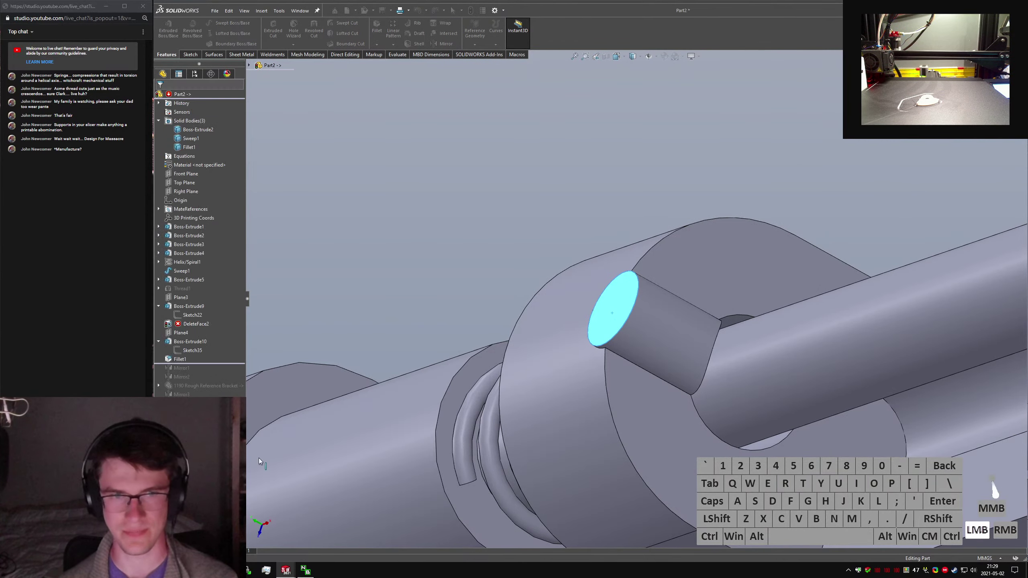
Delete the DeleteFace2 feature from the part.
click(193, 324)
key(Delete)
key(Return)
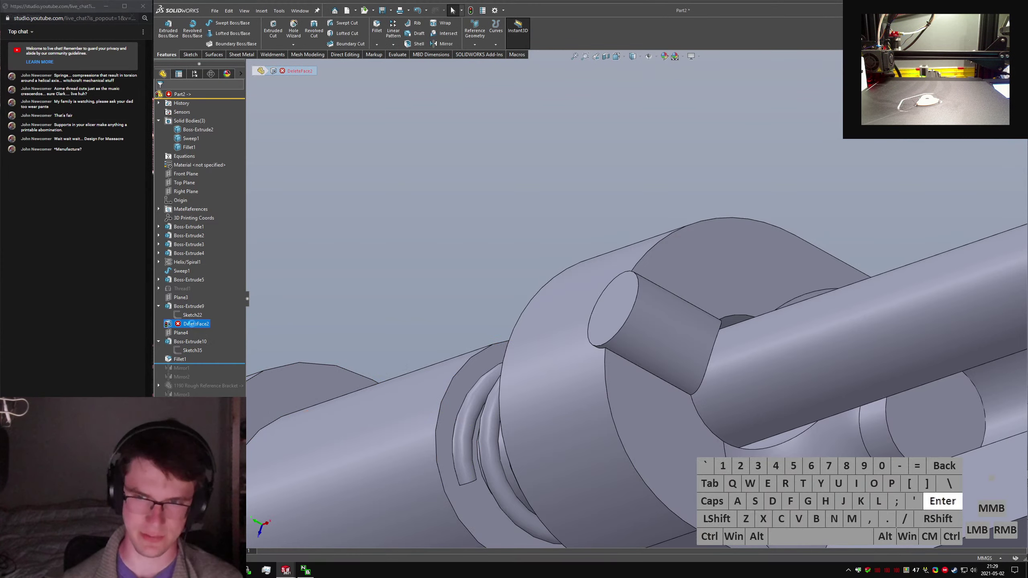
Examine the cylindrical boss on the sliding block and the rolled-back part from several distances and angles.
scroll(653, 357, down, 4)
middle_drag(653, 357, 684, 259)
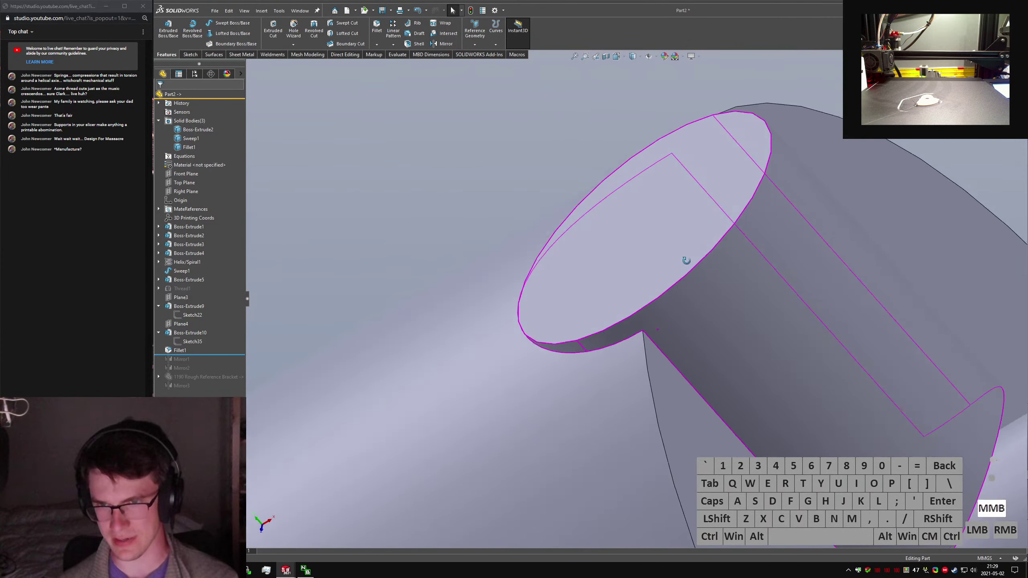
click(552, 398)
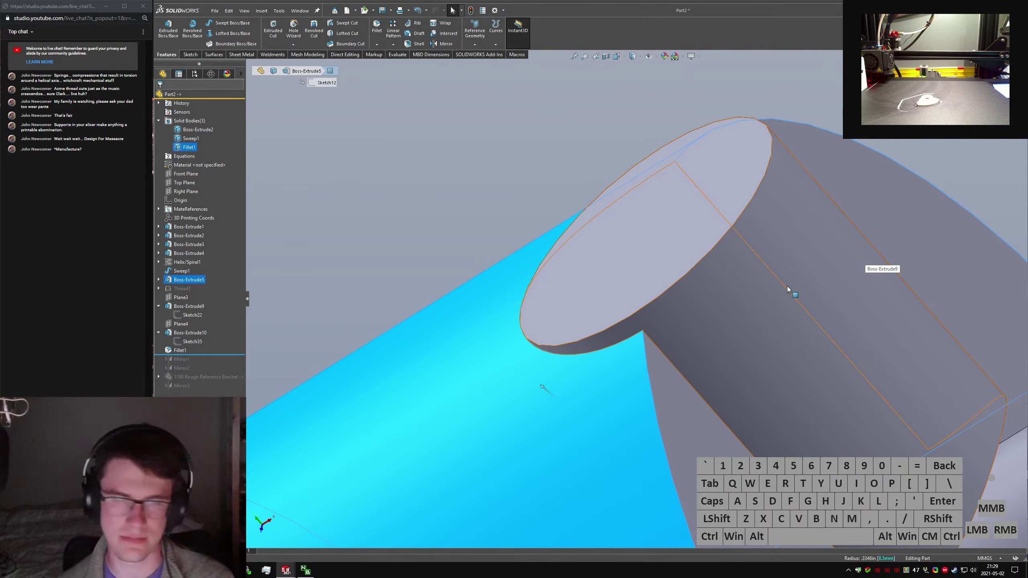
scroll(607, 293, up, 6)
click(731, 230)
middle_drag(730, 231, 719, 249)
scroll(719, 249, up, 4)
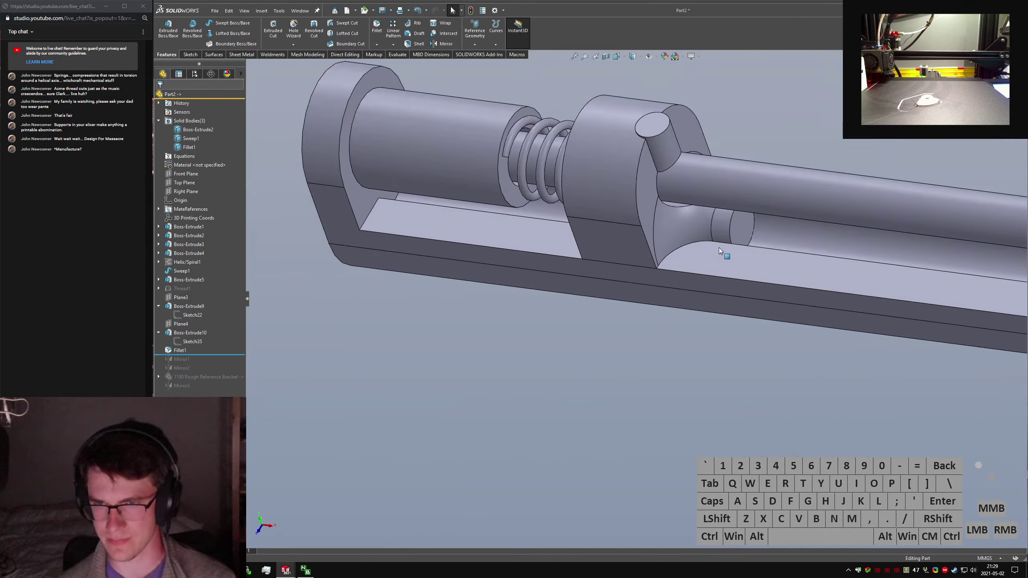
scroll(719, 247, up, 3)
mouse_move(684, 214)
middle_down()
mouse_move(692, 151)
mouse_move(629, 150)
mouse_move(691, 215)
middle_up()
scroll(691, 215, up, 1)
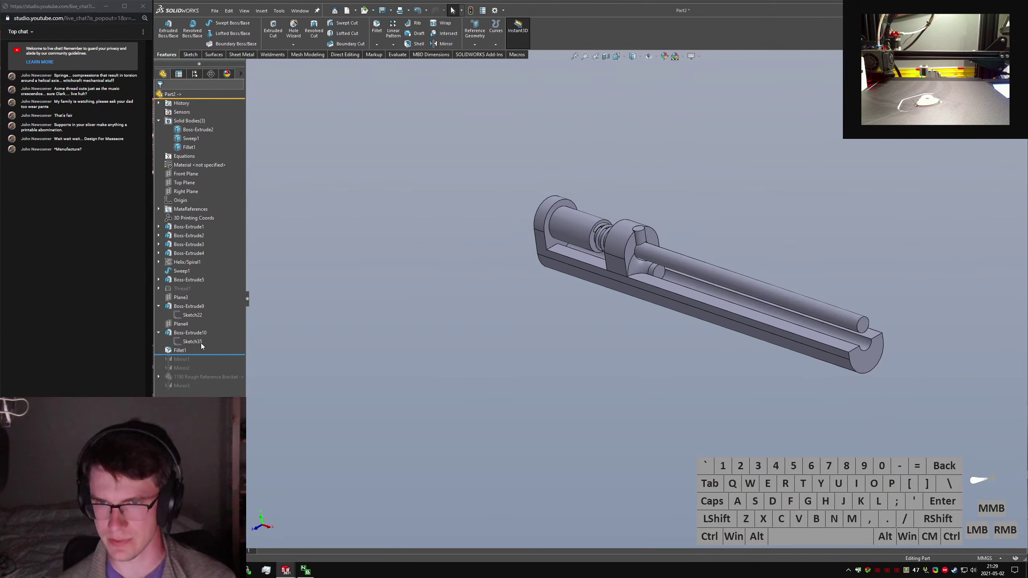
Roll the feature history forward to the end so the mirror features and reference bracket are included again.
drag(210, 353, 210, 389)
scroll(728, 320, down, 6)
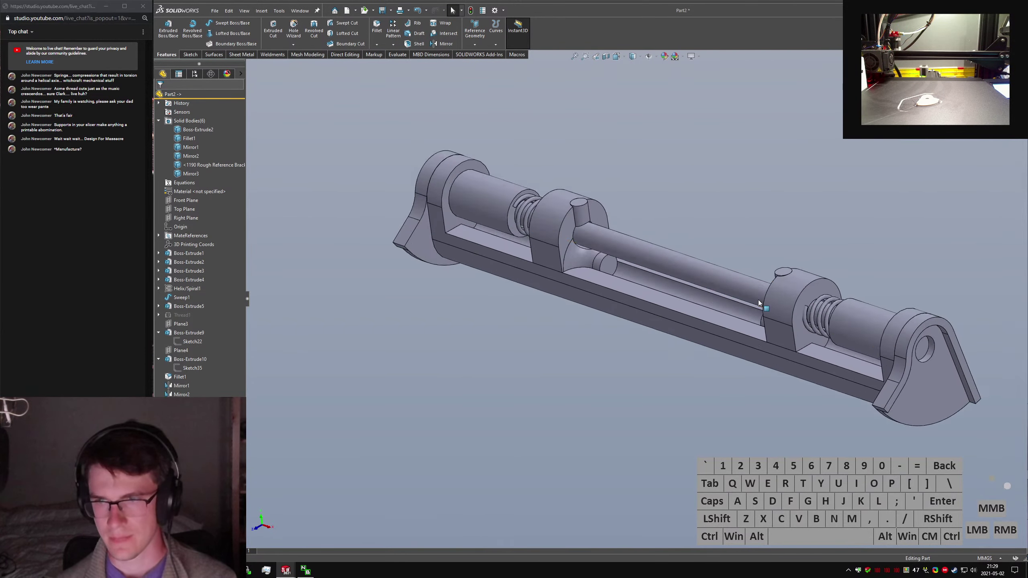
mouse_move(758, 300)
middle_down()
mouse_move(800, 276)
mouse_move(780, 280)
mouse_move(804, 295)
mouse_move(761, 279)
middle_up()
scroll(761, 280, up, 2)
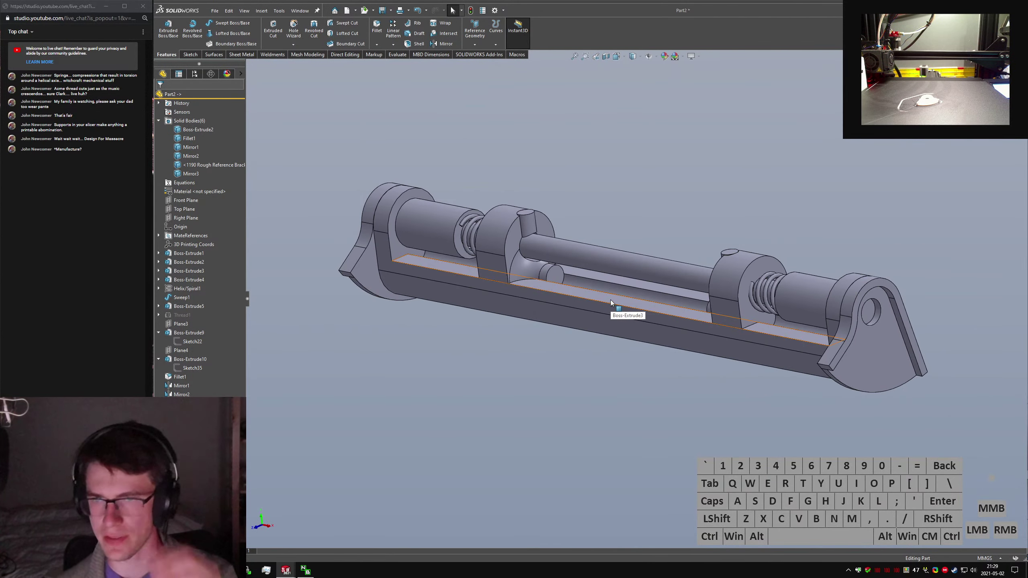
Save the part as 1190 Rough Crossbeam in the project folder.
click(641, 233)
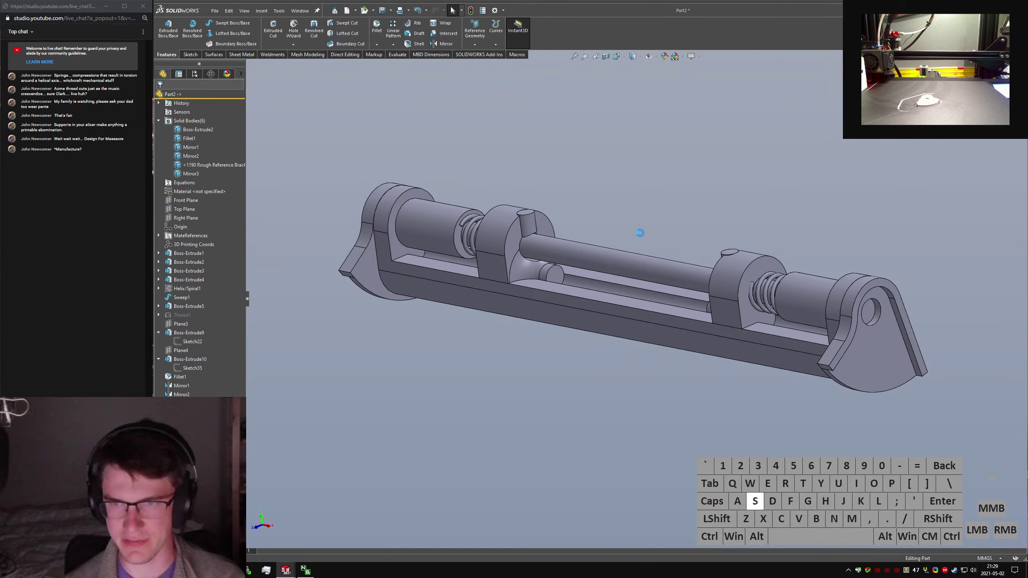
key(ctrl+s)
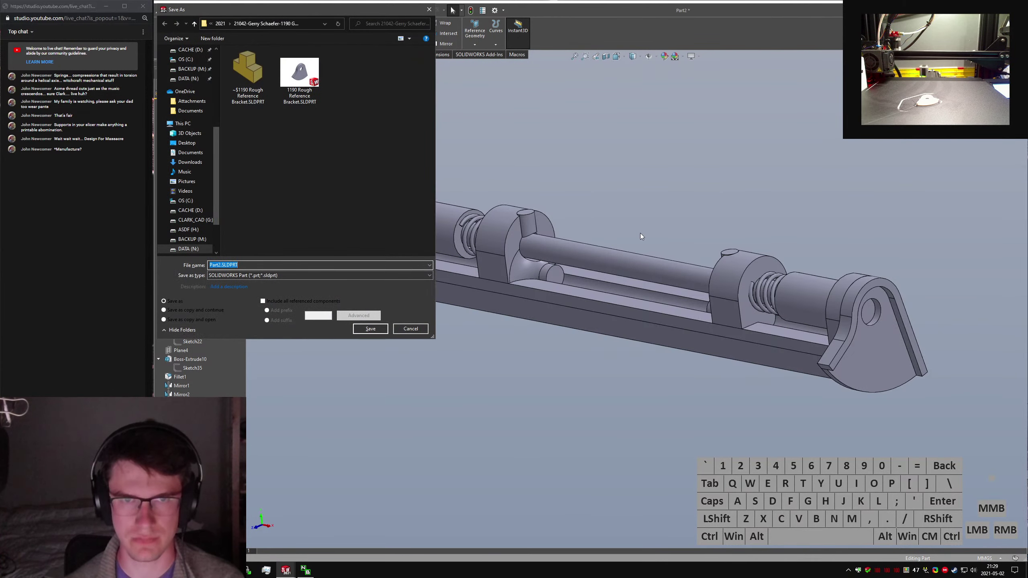
text(1190 Rough )
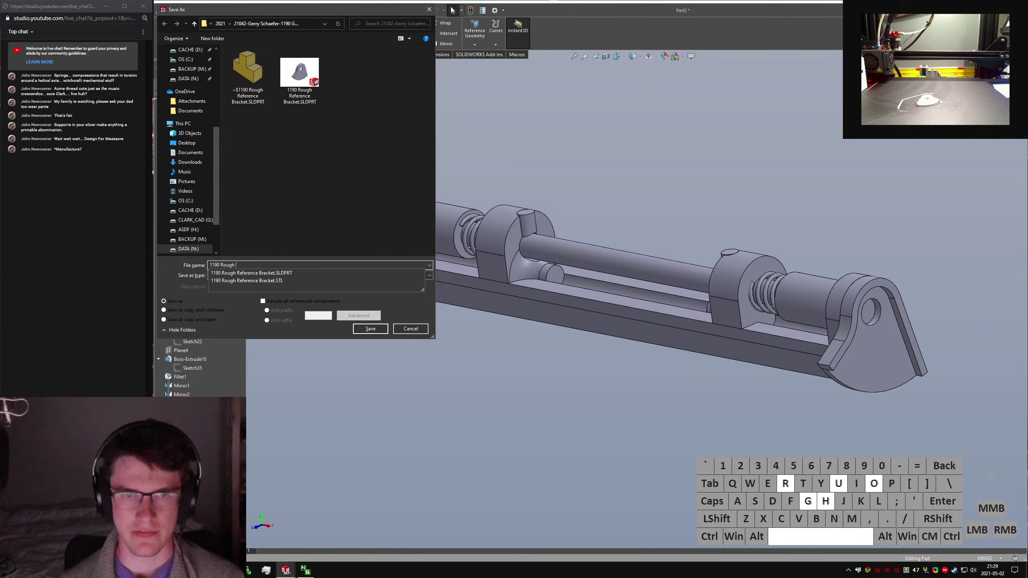
text(Crossbeam)
key(Return)
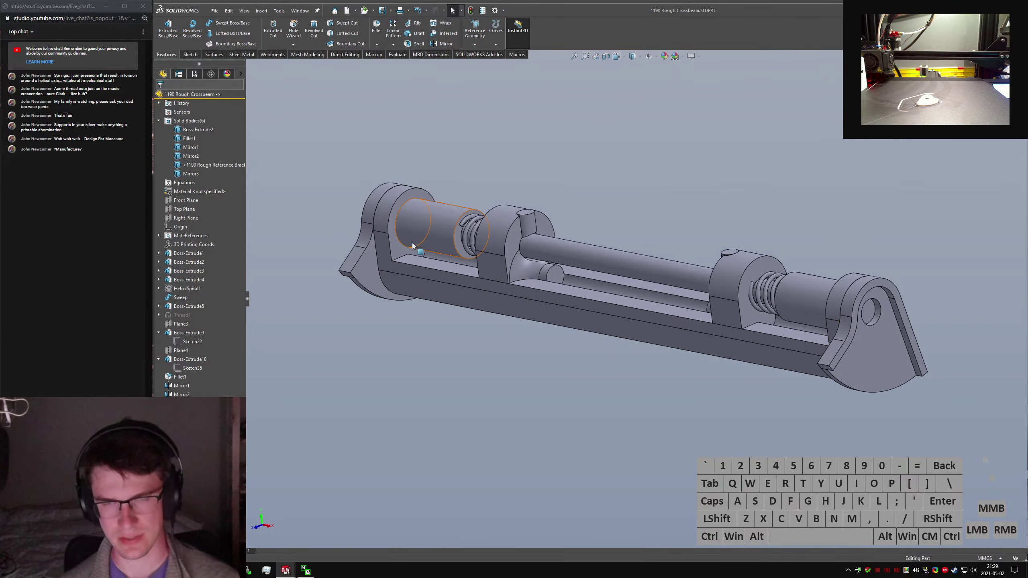
Create a new part from the Part MMGS template.
middle_drag(433, 270, 458, 293)
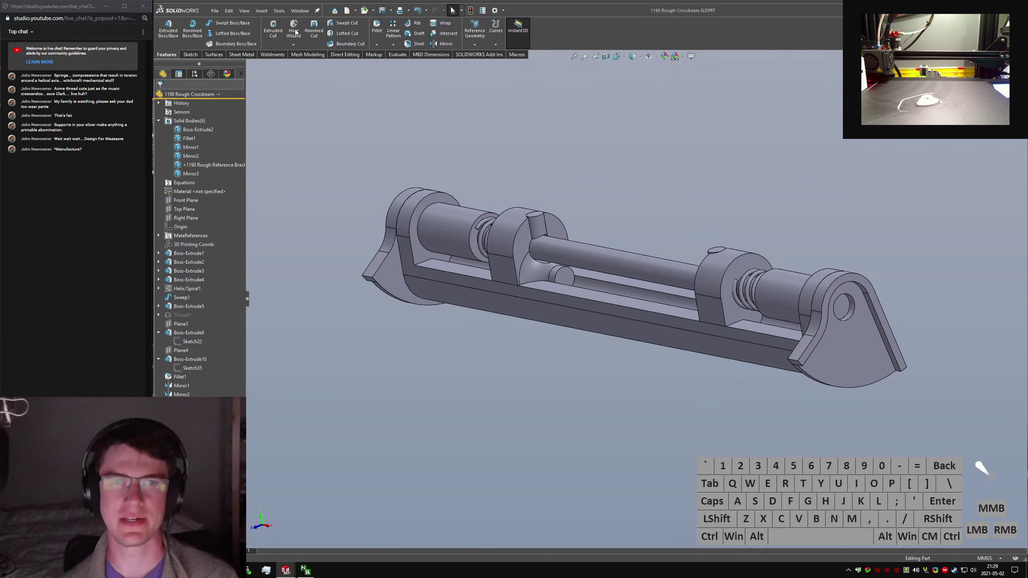
click(214, 11)
click(275, 24)
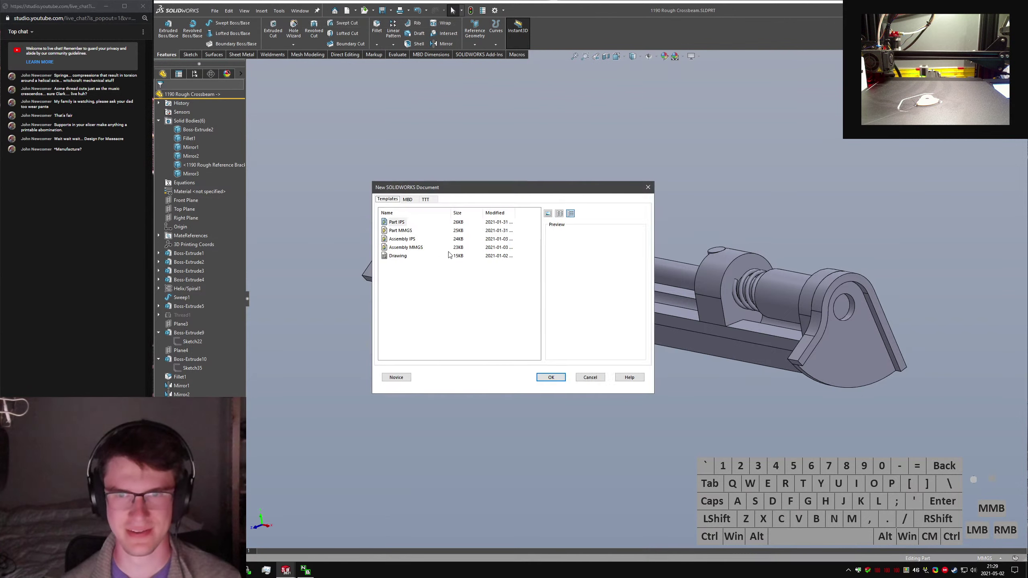
double_click(396, 230)
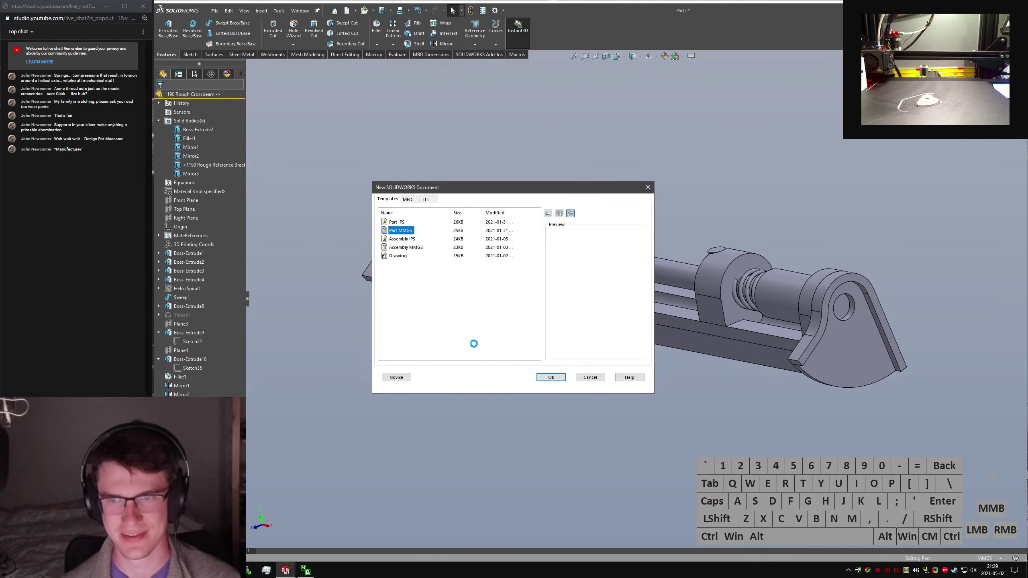
click(191, 54)
click(164, 27)
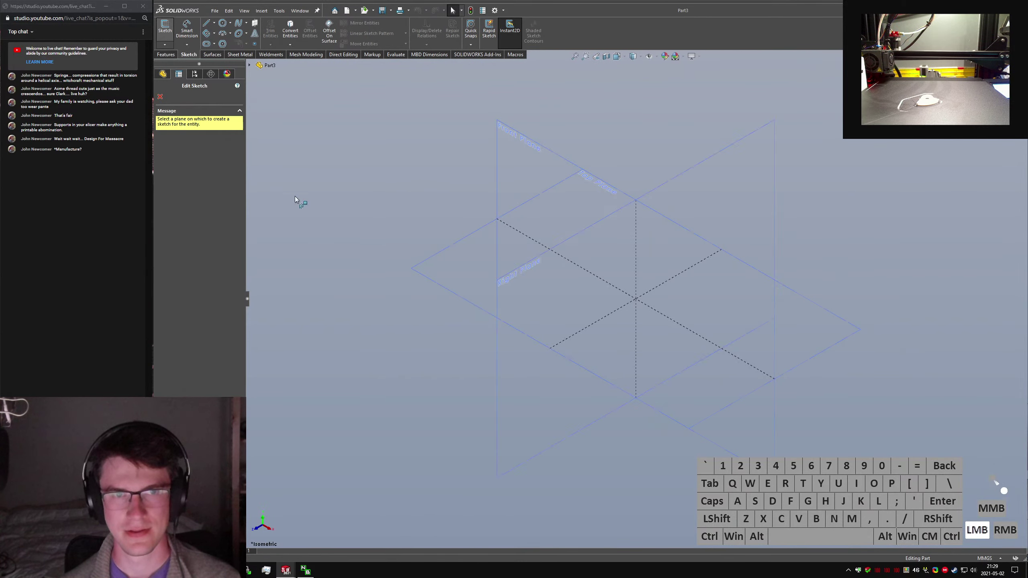
click(722, 190)
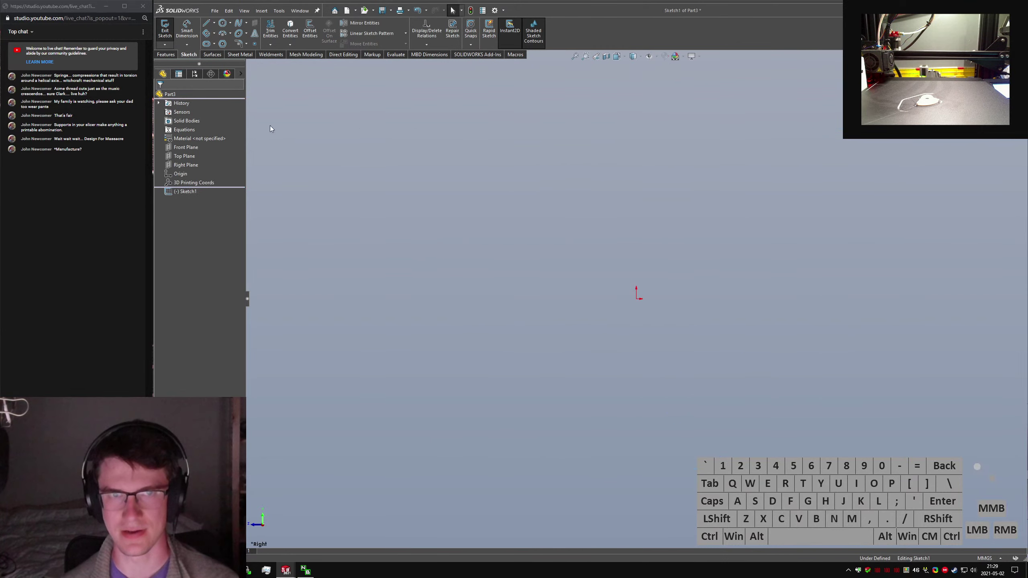
click(376, 202)
drag(185, 121, 171, 93)
click(165, 39)
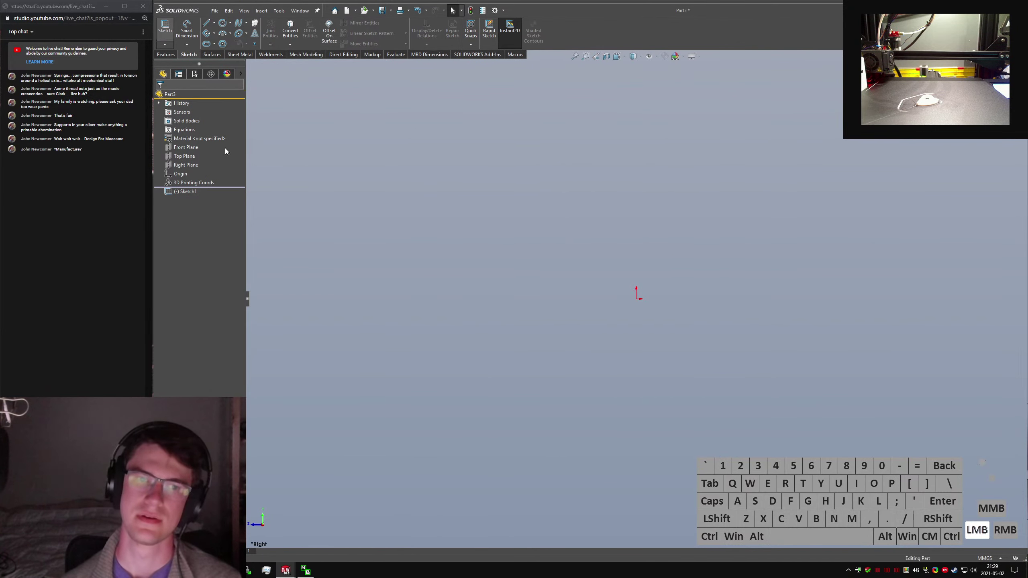
click(418, 197)
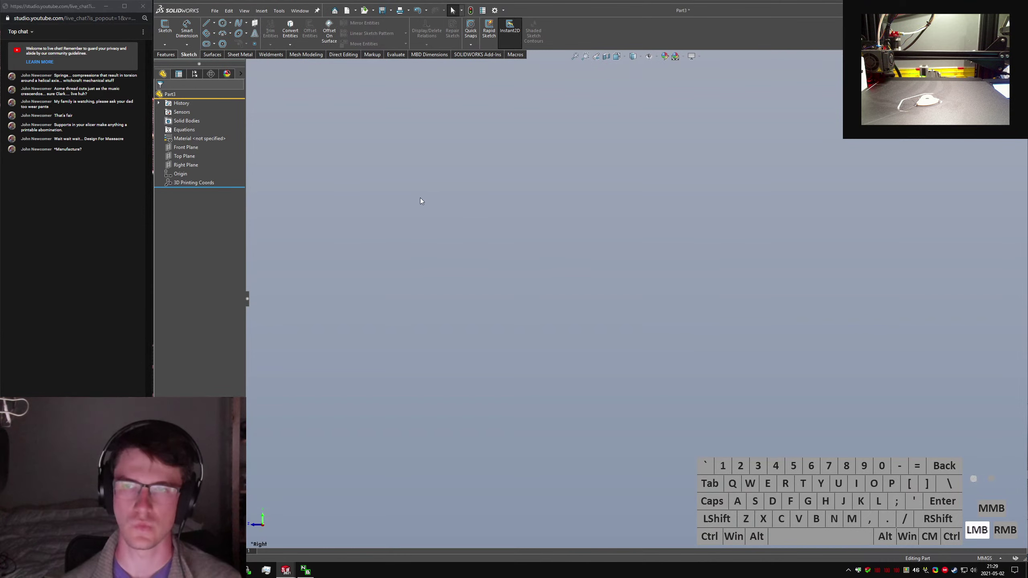
Create a reference plane offset 75 mm from the Right Plane, with the offset direction flipped.
text(splane)
key(Return)
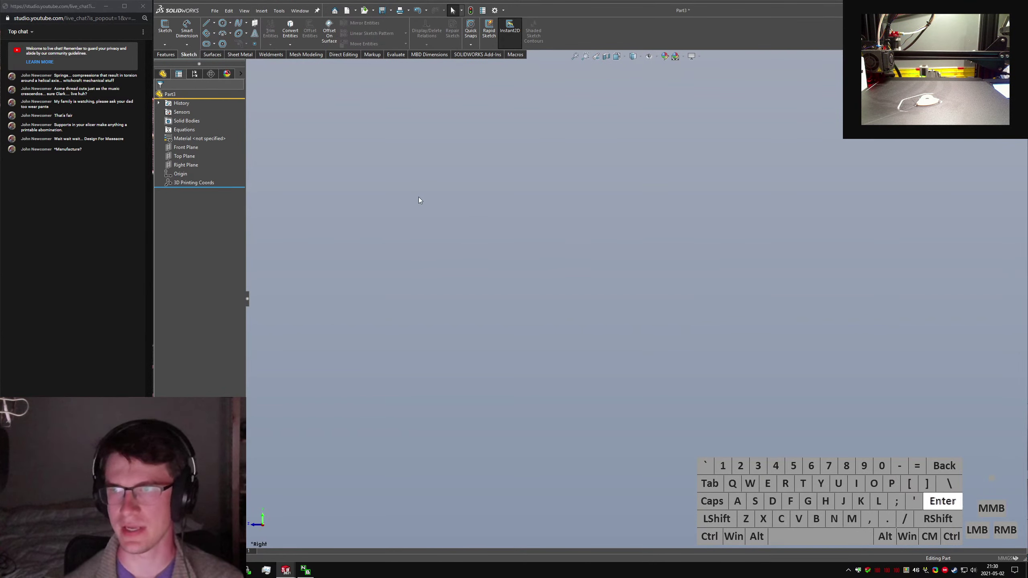
key(ctrl+7)
click(247, 67)
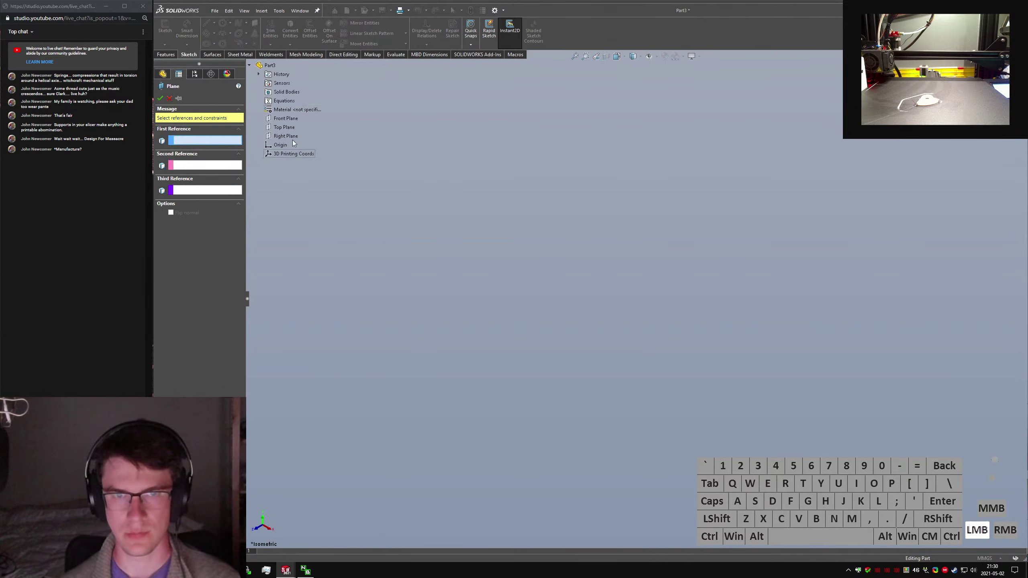
click(289, 137)
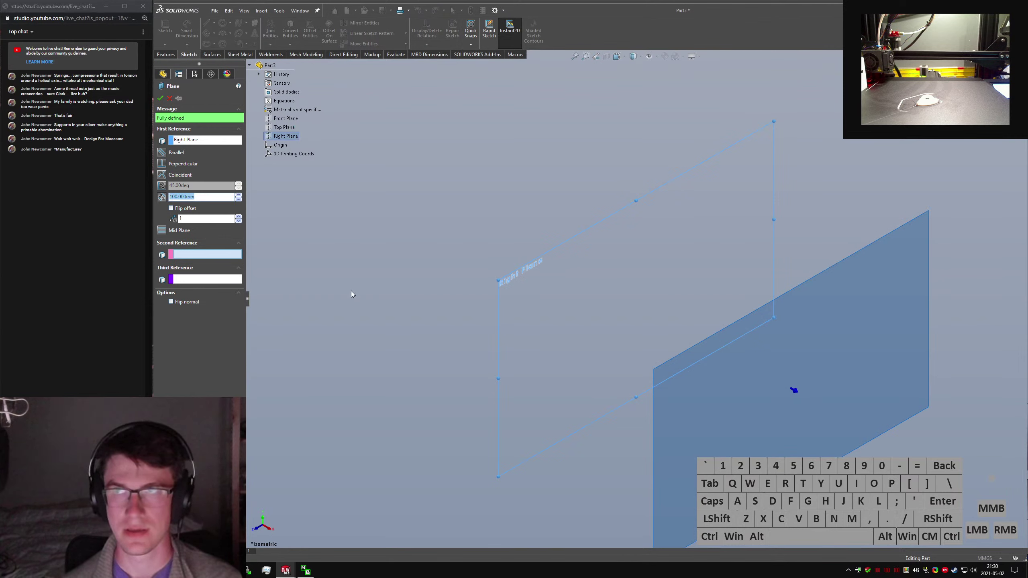
text(75)
key(Return)
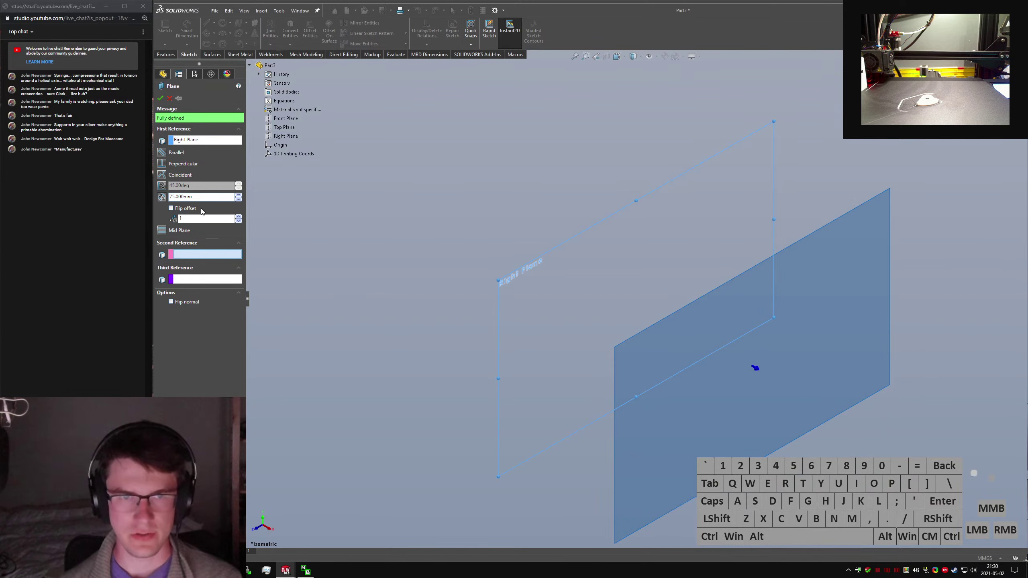
click(171, 207)
click(158, 101)
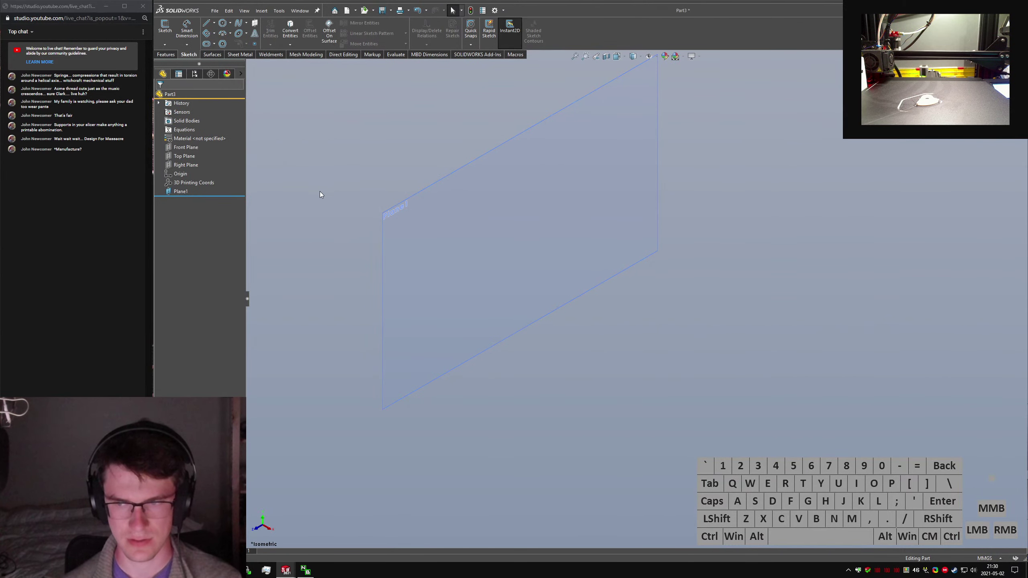
key(ctrl+5)
key(ctrl+4)
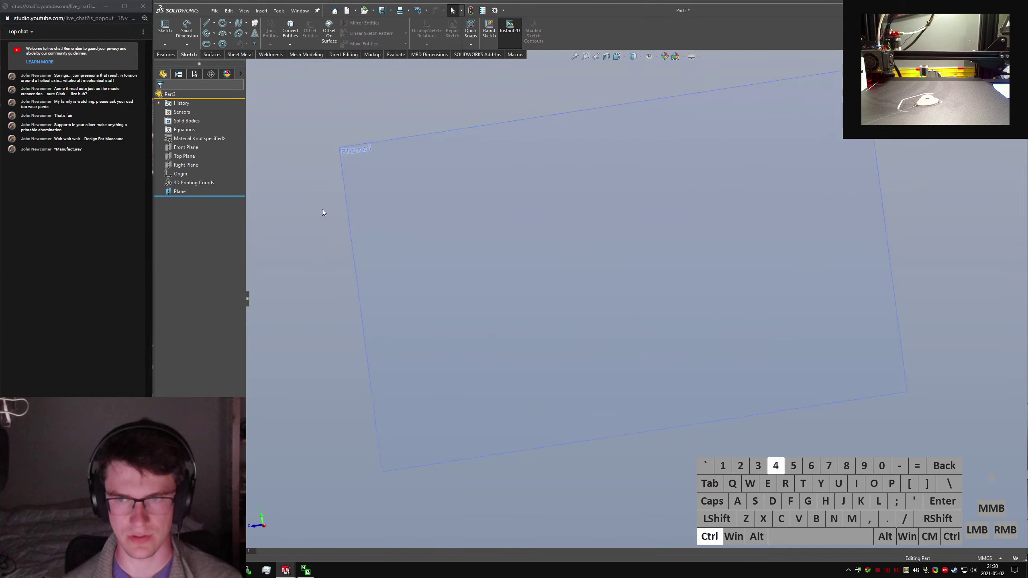
click(165, 28)
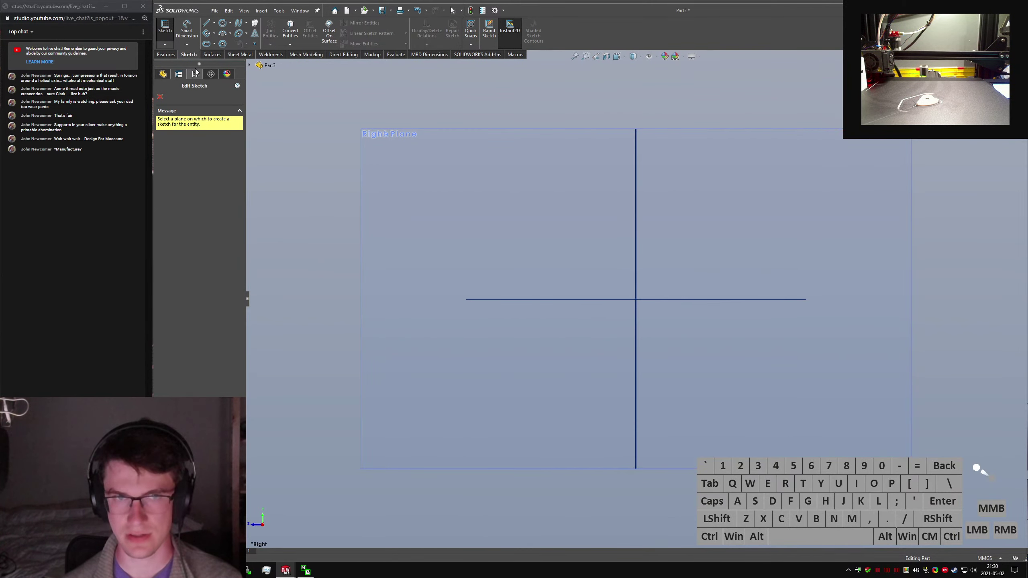
click(437, 194)
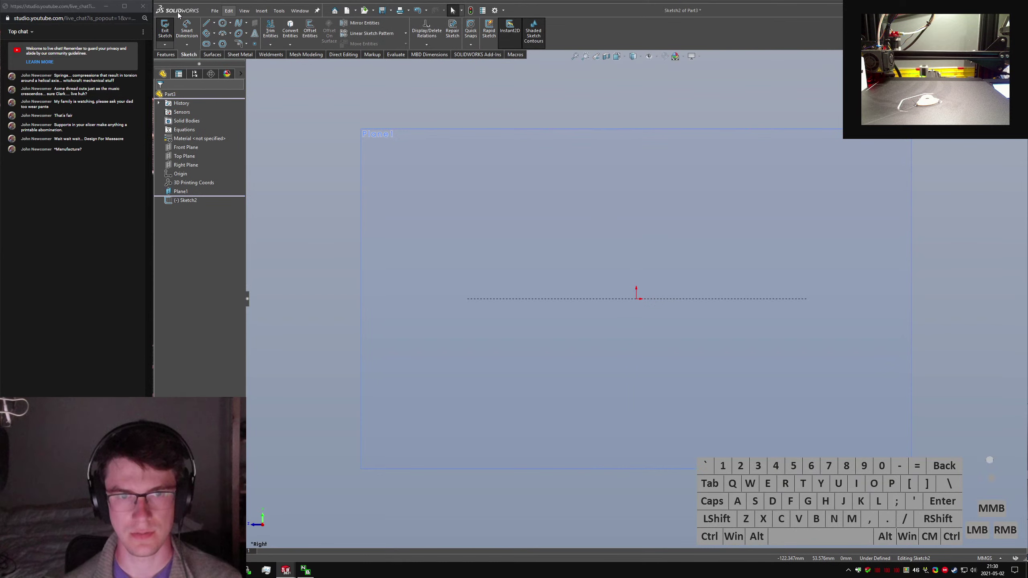
click(165, 28)
Start a sketch on the offset plane and draw a circle of about 17.3 mm radius centred on the origin.
click(169, 30)
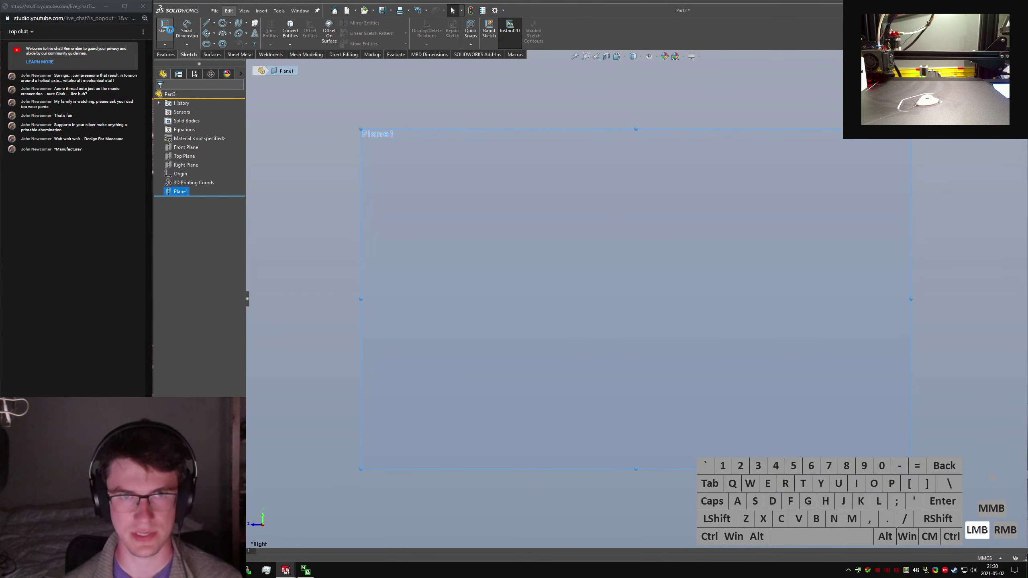
click(223, 27)
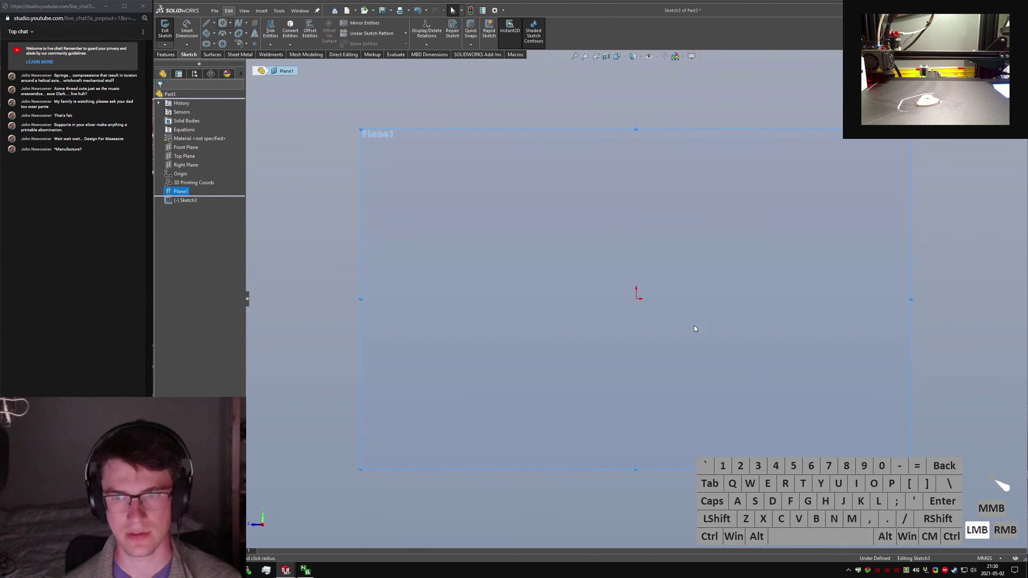
click(637, 300)
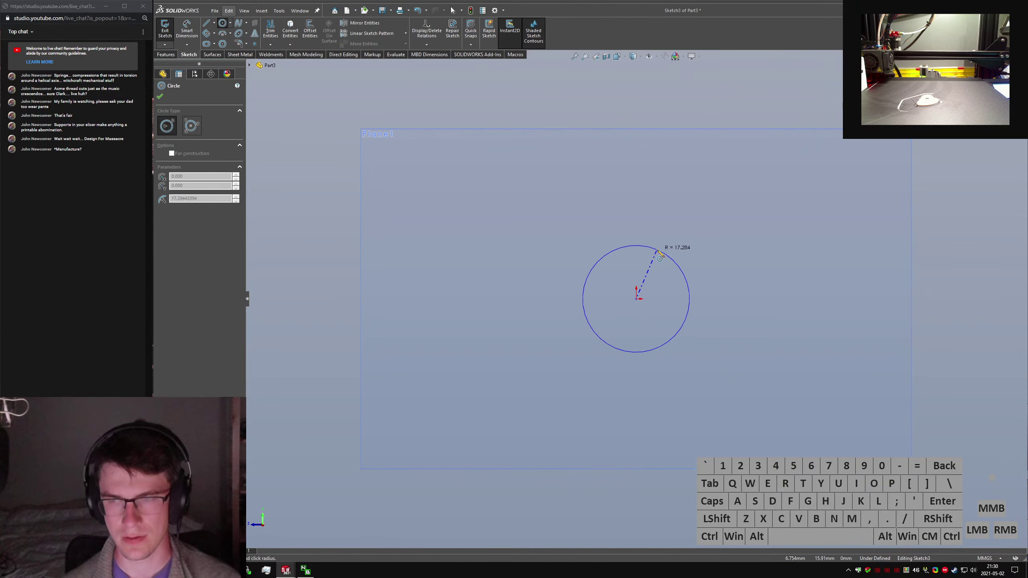
click(656, 250)
Sketch an outline below the circle from a side line, a corner arc, a long curved edge, a 9.5 mm radius arc and a line back to the circle.
right_drag(662, 289, 686, 310)
click(688, 309)
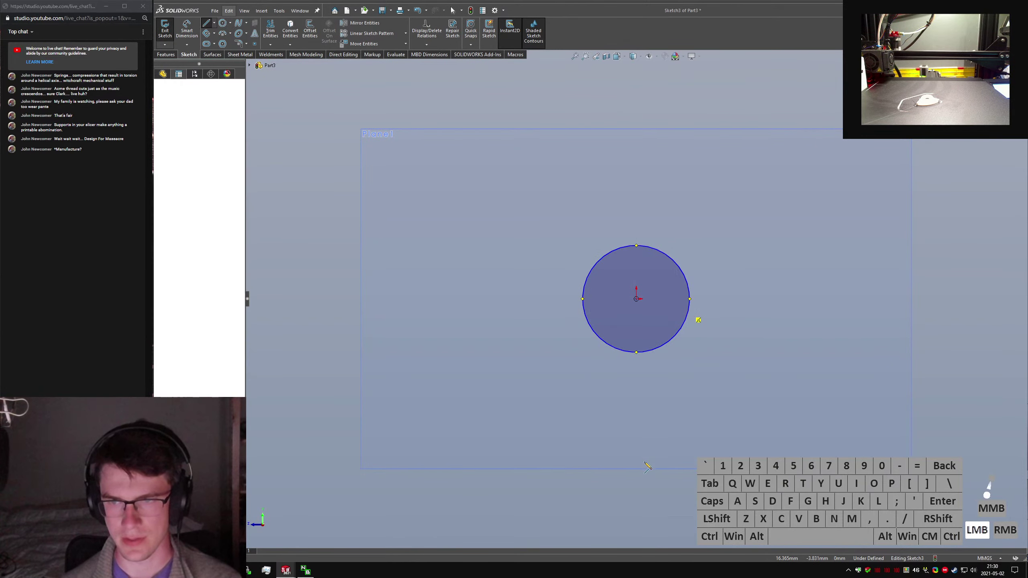
click(673, 417)
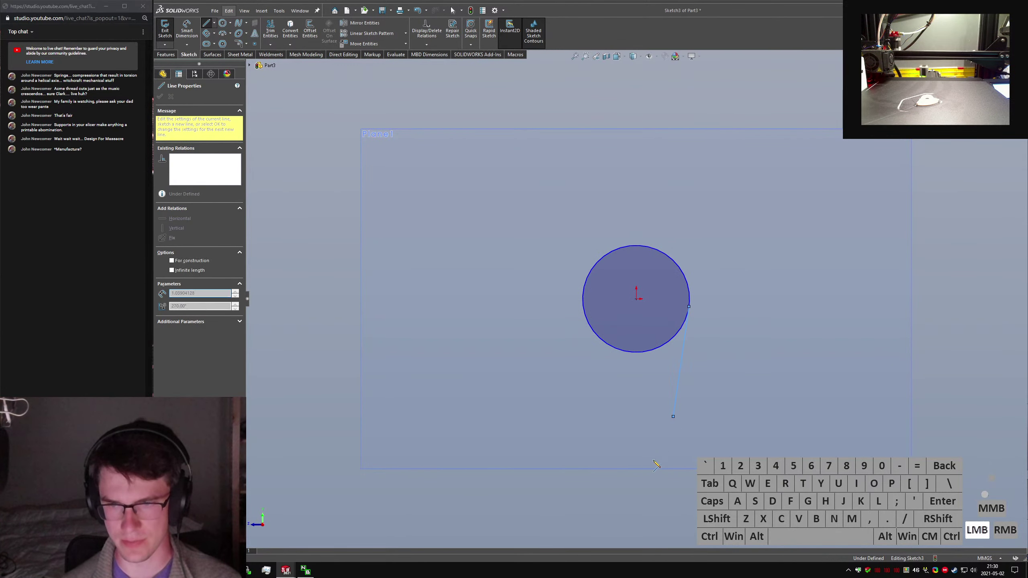
click(636, 434)
click(660, 435)
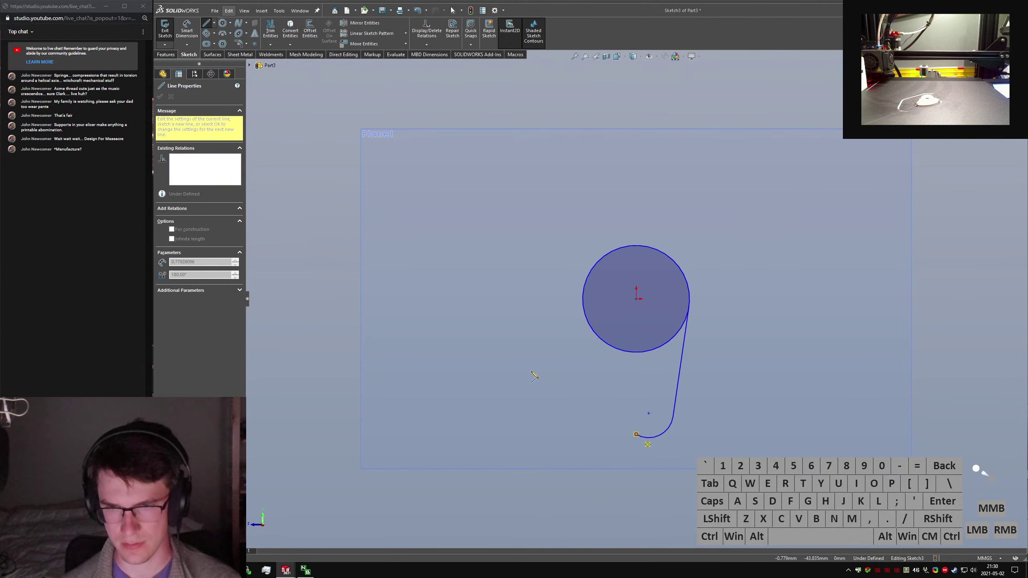
click(528, 347)
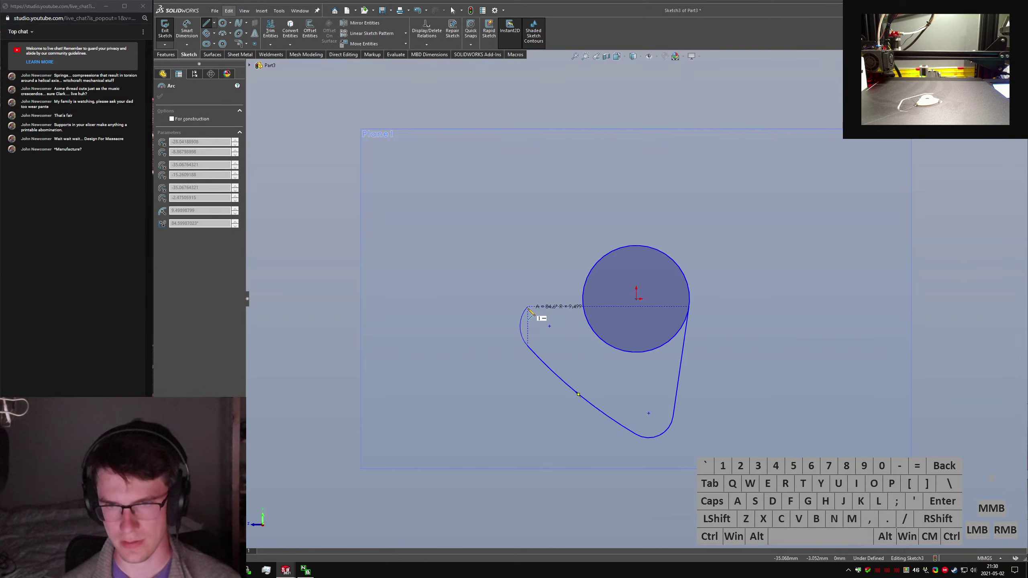
click(528, 308)
double_click(609, 253)
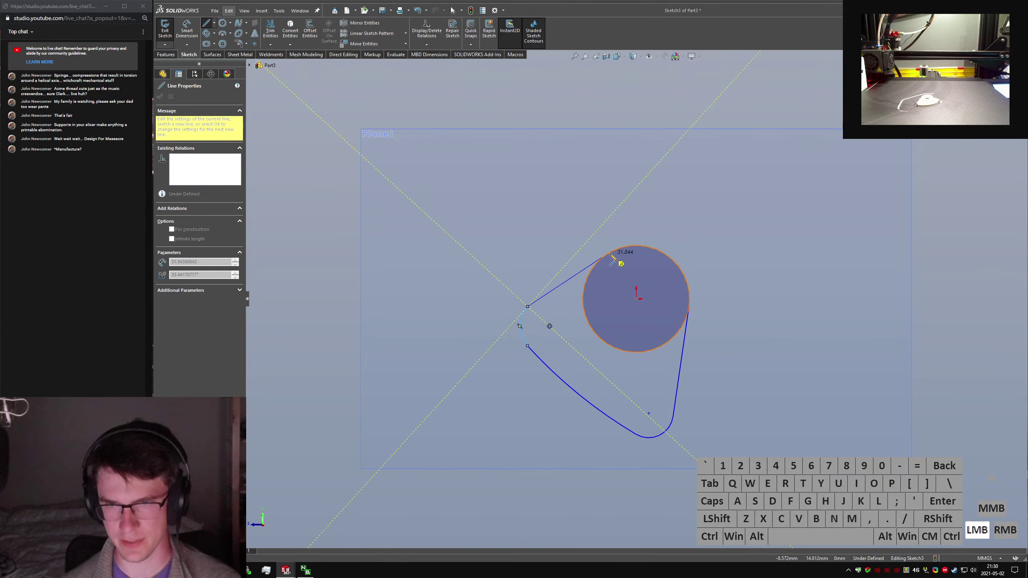
Make the upper straight line of the outline tangent to the circle and select the small arc at its outer end.
key(Escape)
ctrl+click(589, 267)
ctrl+click(612, 251)
key(alt+a)
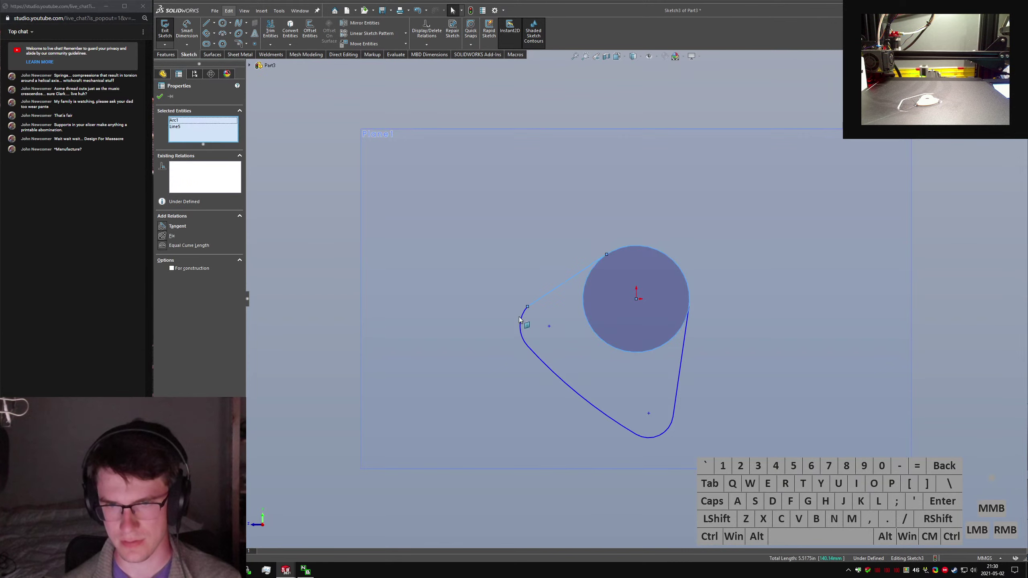
click(520, 320)
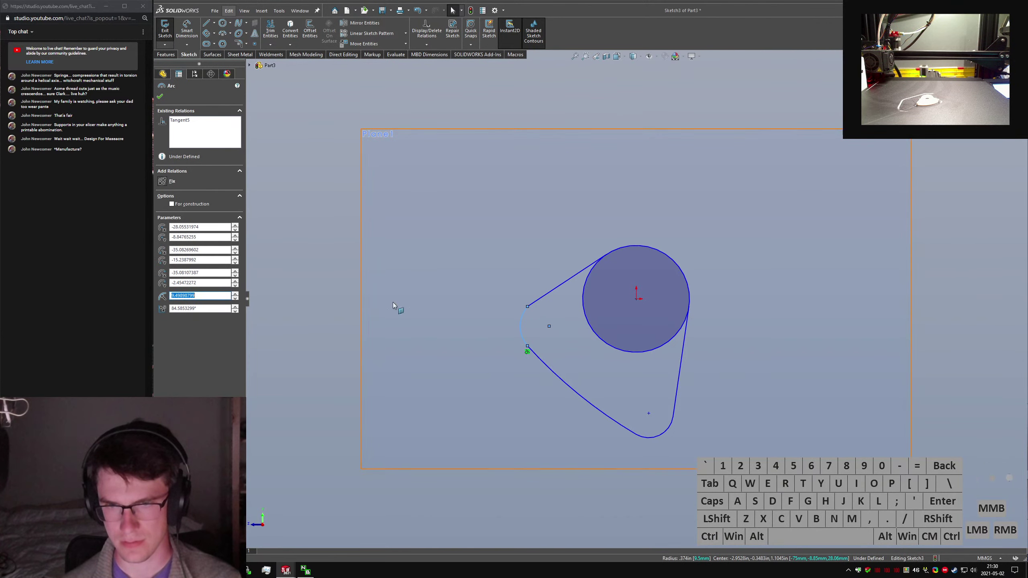
Make the small arc at the outline's outer corner tangent to the upper straight line.
ctrl+click(538, 299)
key(alt+a)
click(336, 277)
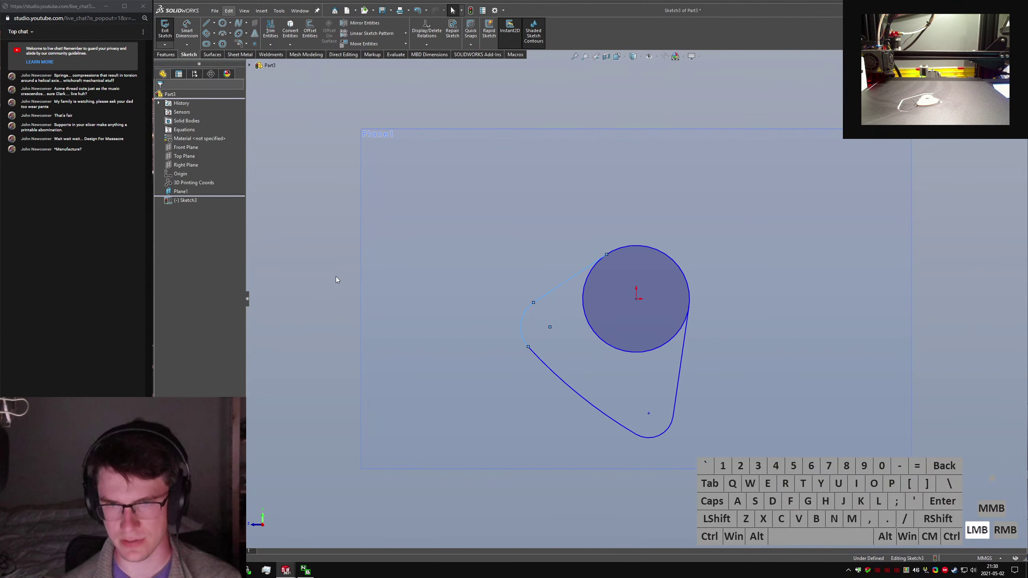
Trim away the inner portion of the circle to leave one closed rounded outline, and exit the sketch.
right_drag(335, 277, 444, 327)
mouse_move(444, 326)
mouse_down()
mouse_move(591, 363)
mouse_move(383, 369)
mouse_up()
key(Escape)
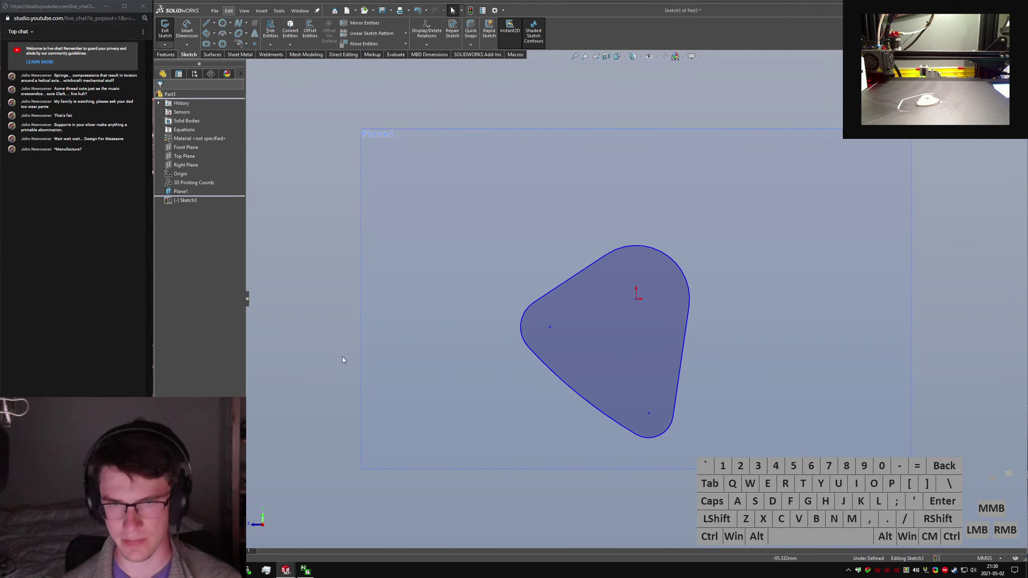
click(162, 32)
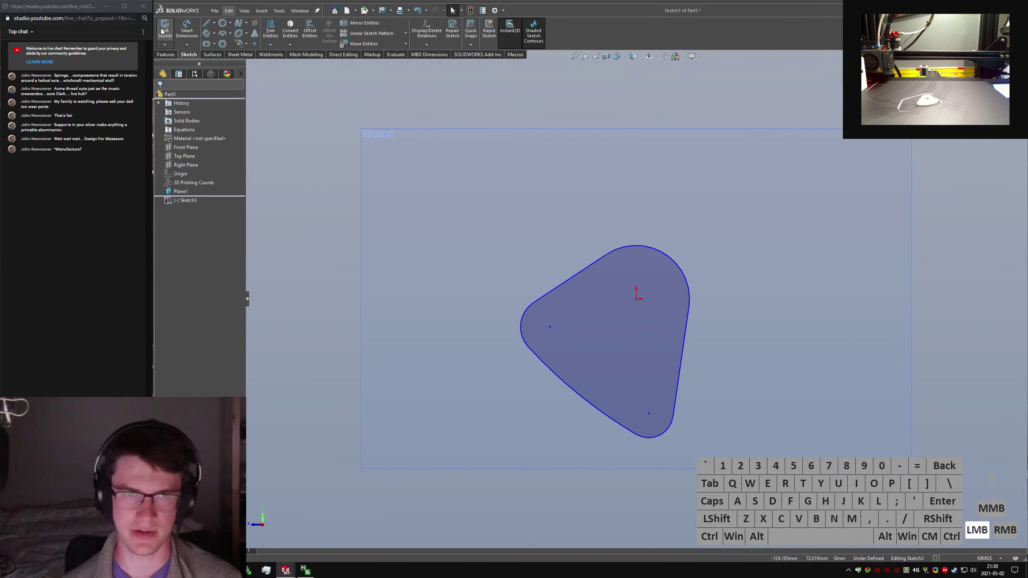
Create a second reference plane offset 30 mm from the rounded profile's plane.
middle_drag(545, 263, 611, 324)
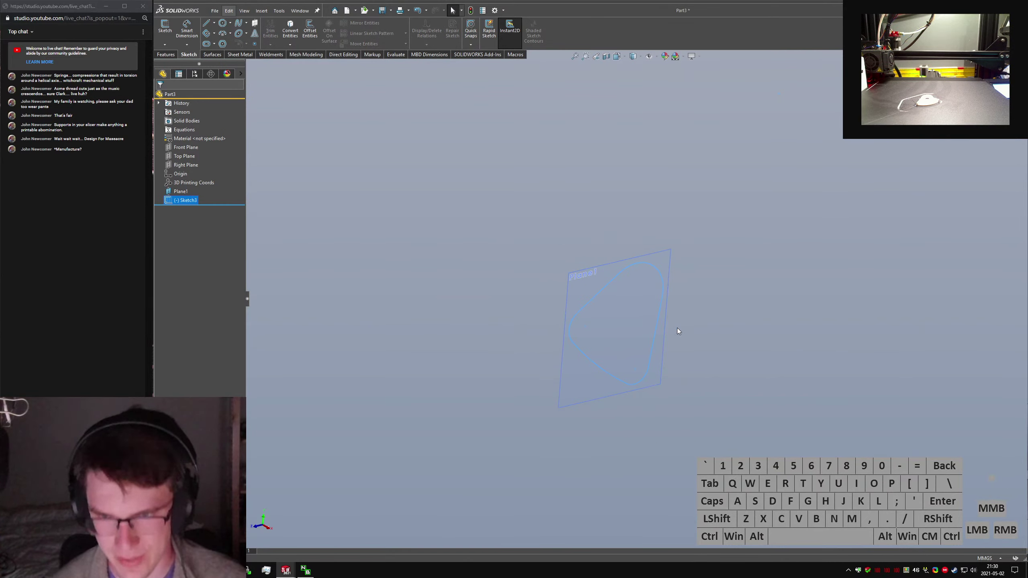
text(s)
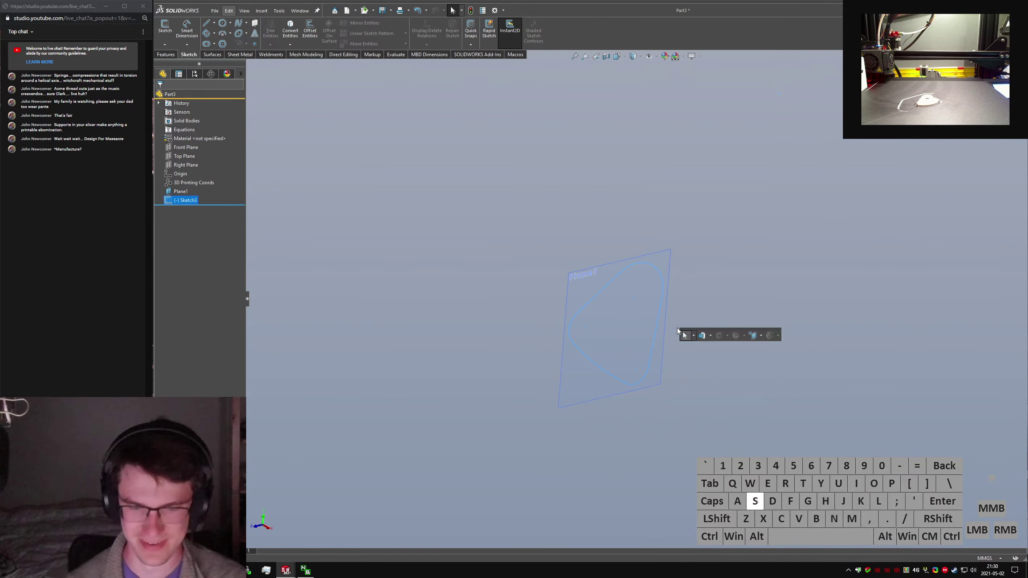
text(plane)
key(Return)
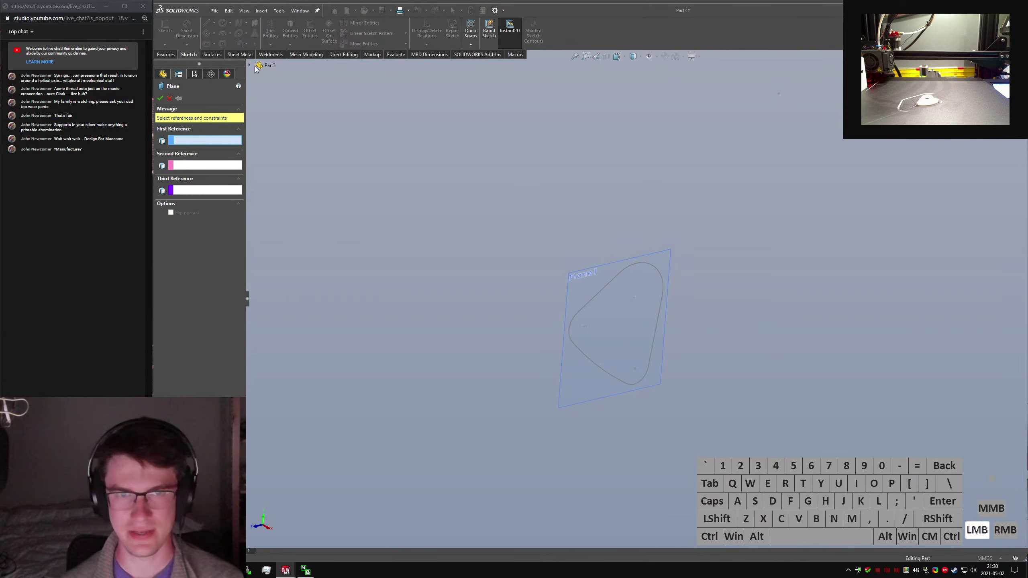
click(253, 66)
click(614, 271)
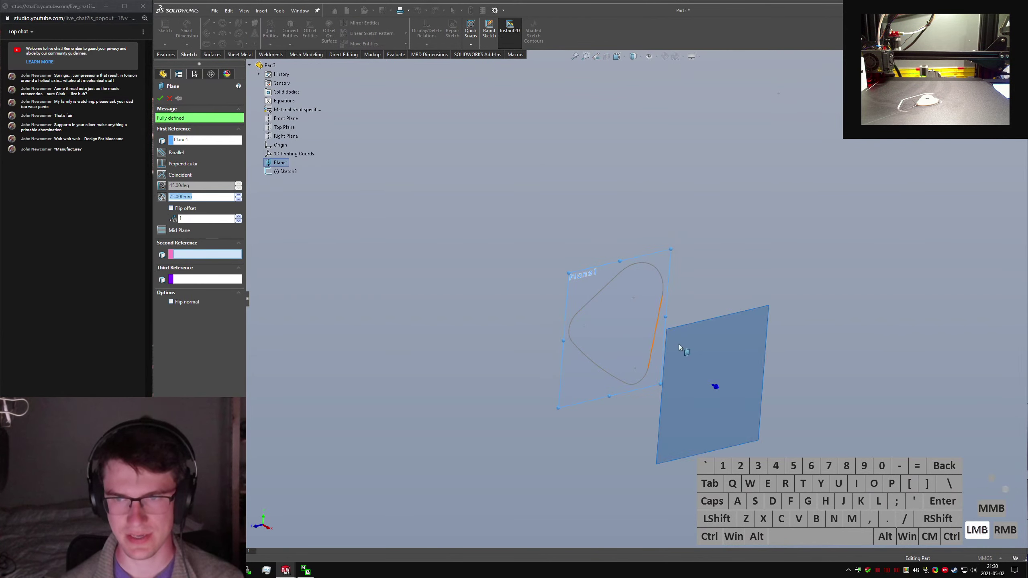
key(Return)
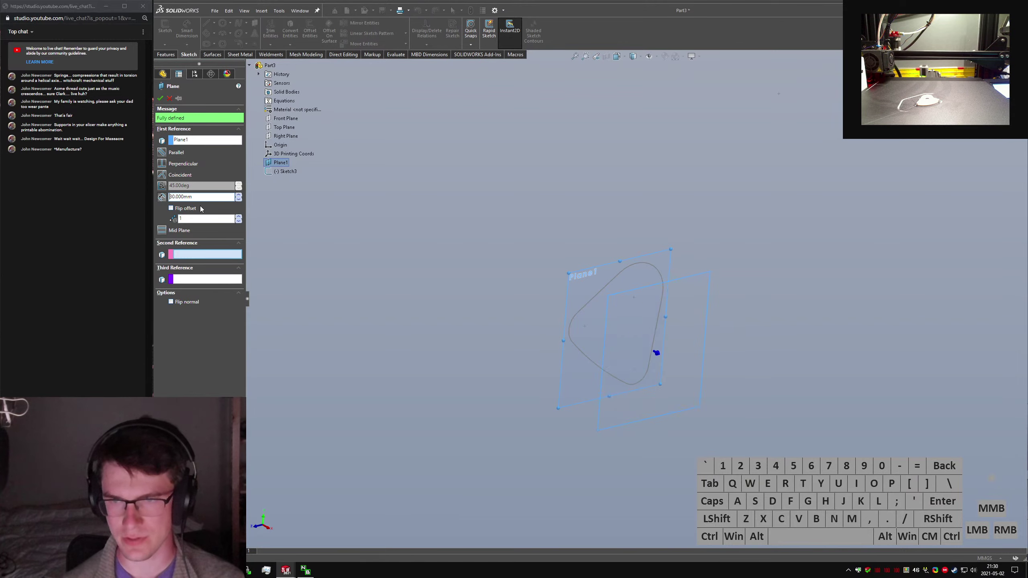
Sketch a circle of about 12 mm radius centred on the origin on the new plane, and exit the sketch.
click(222, 23)
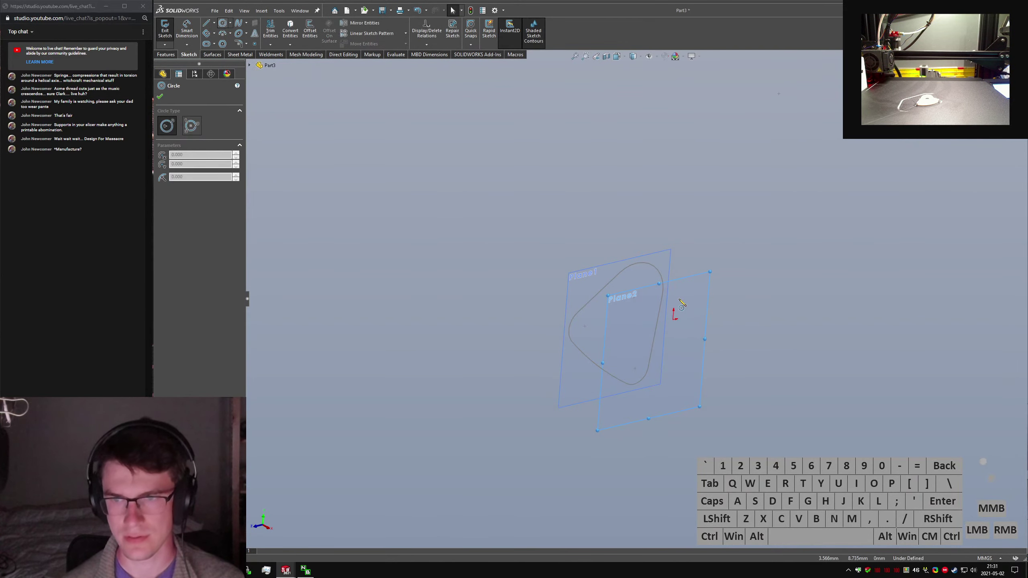
click(673, 320)
click(693, 312)
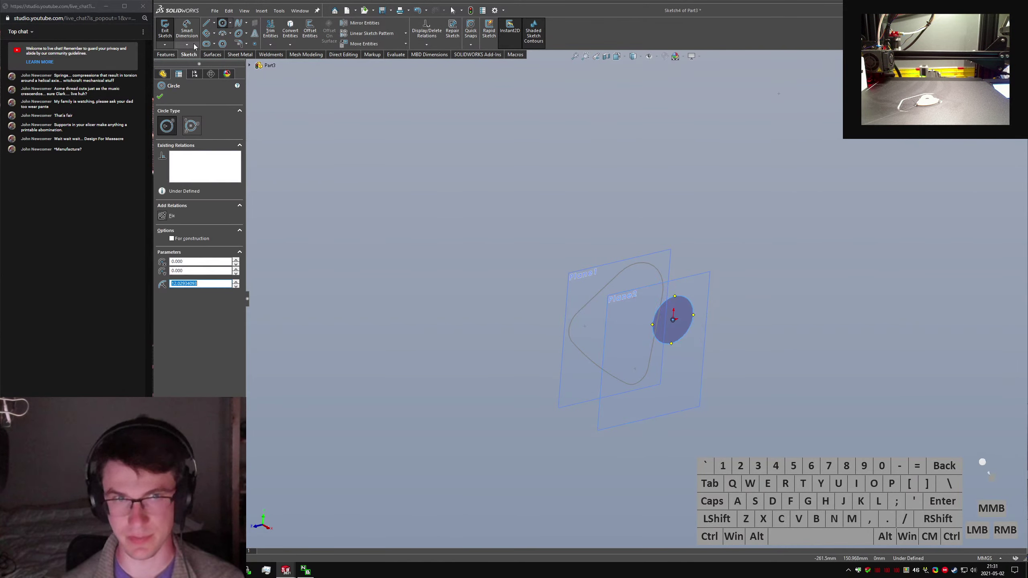
click(164, 29)
Dimension the rounded profile's upper arc with a 10 mm radius, exit its sketch and change the radius to 7 mm.
click(185, 200)
click(183, 175)
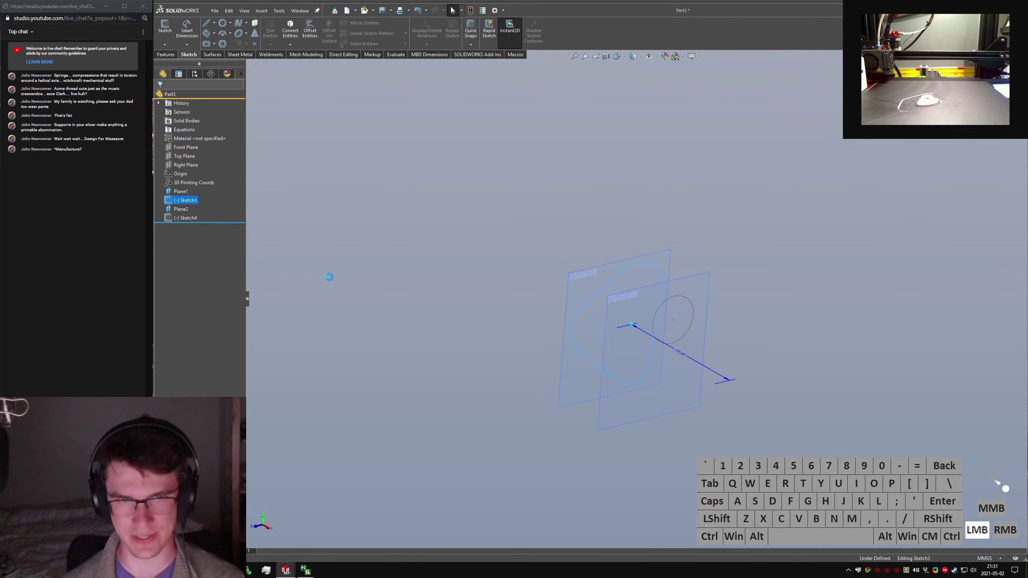
drag(658, 272, 827, 235)
text(10)
key(Return)
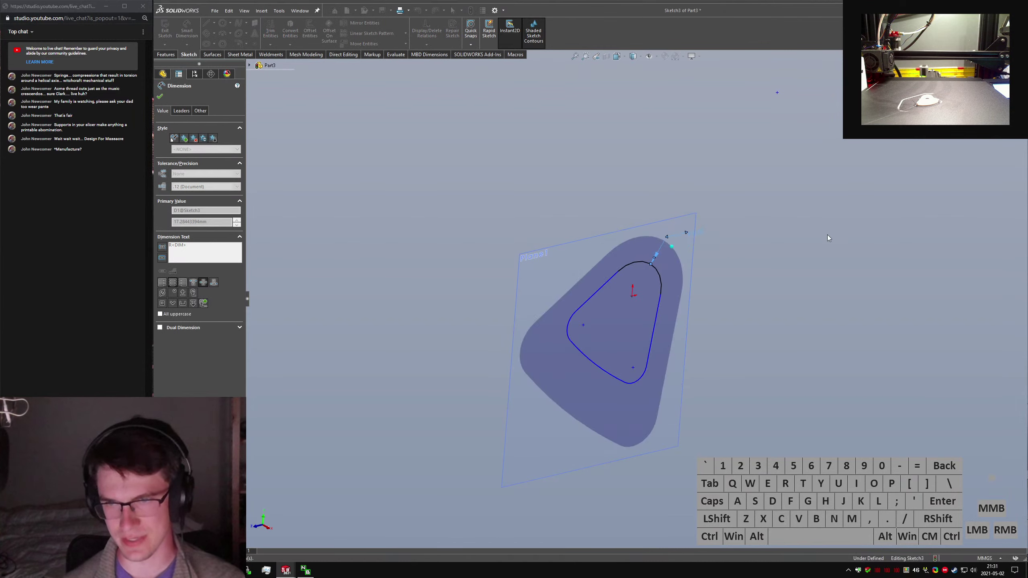
click(165, 33)
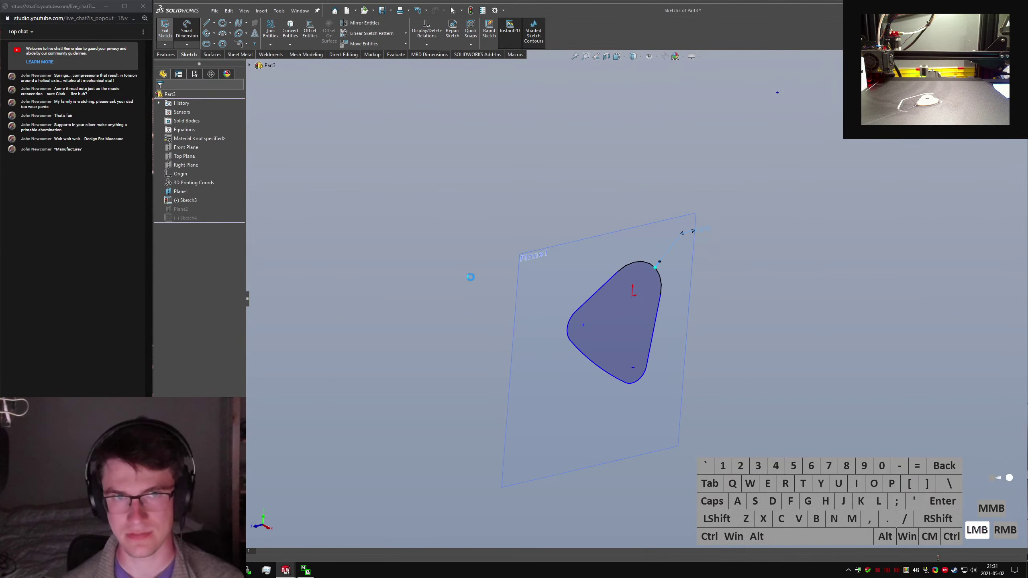
click(173, 201)
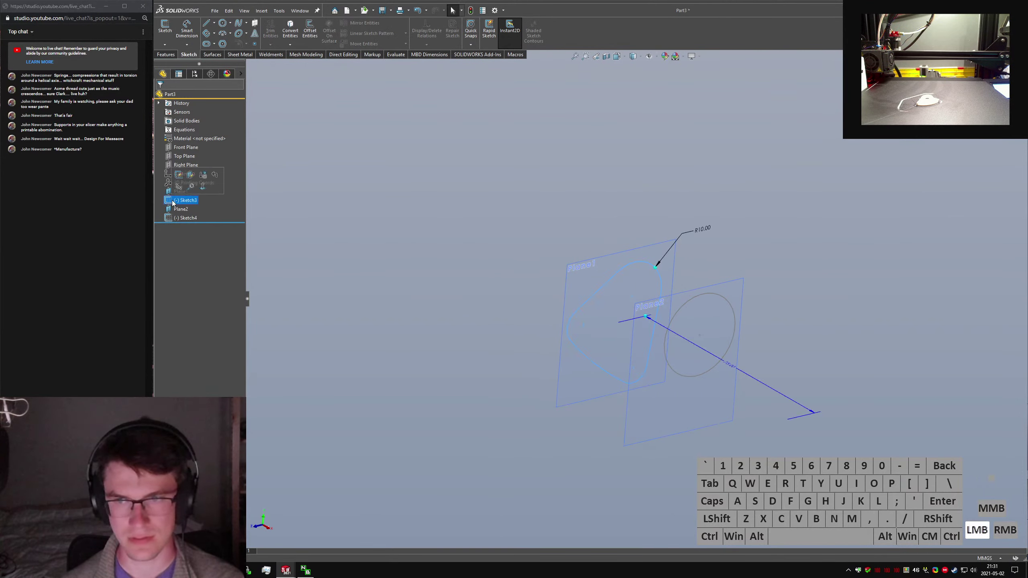
drag(702, 229, 704, 232)
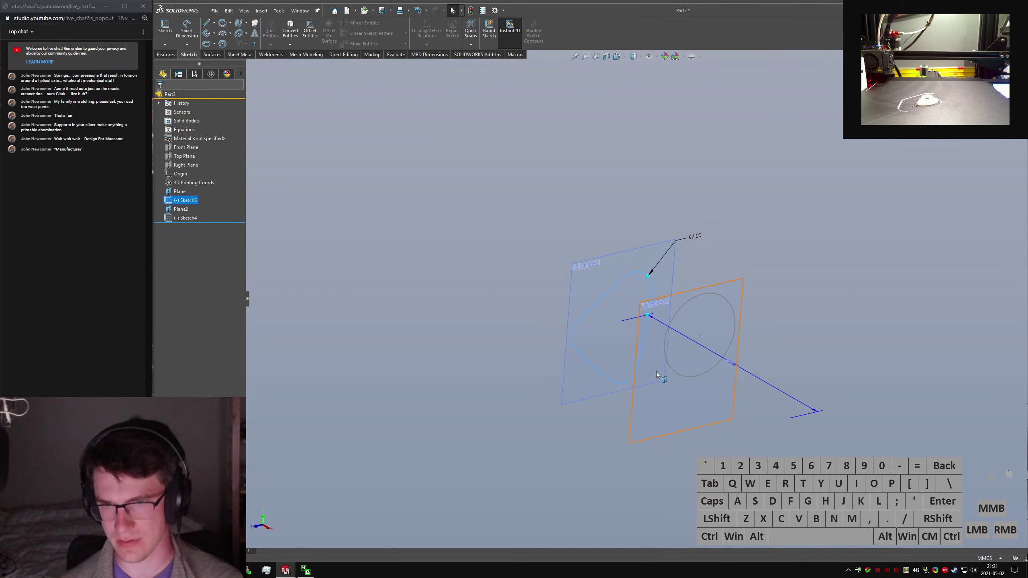
Edit the circle's sketch and dimension the circle's diameter as 10 mm.
click(729, 303)
right_drag(749, 320, 746, 280)
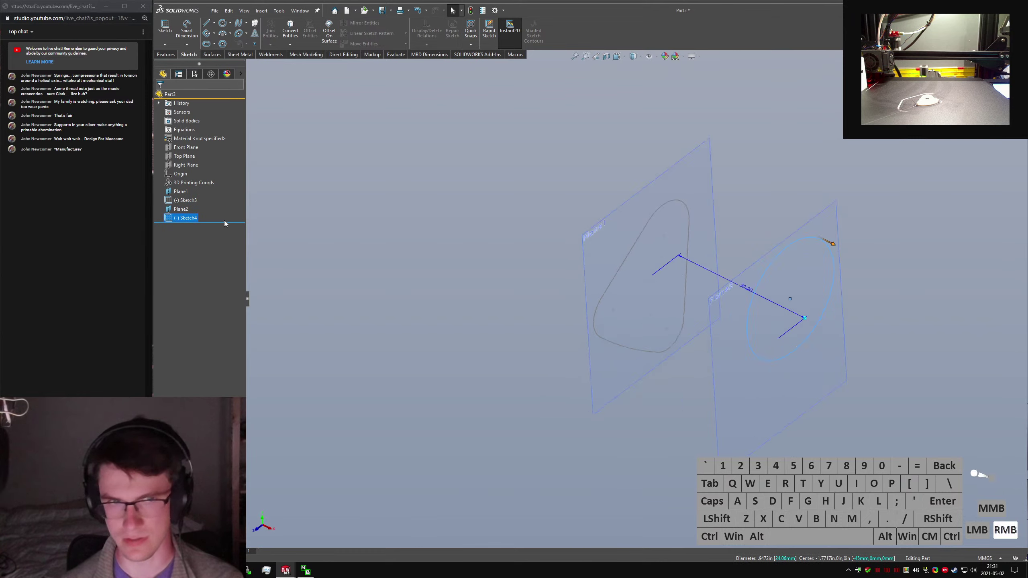
right_click(191, 219)
click(197, 194)
mouse_move(558, 370)
middle_down()
mouse_move(528, 267)
mouse_move(567, 299)
middle_up()
key(ctrl+7)
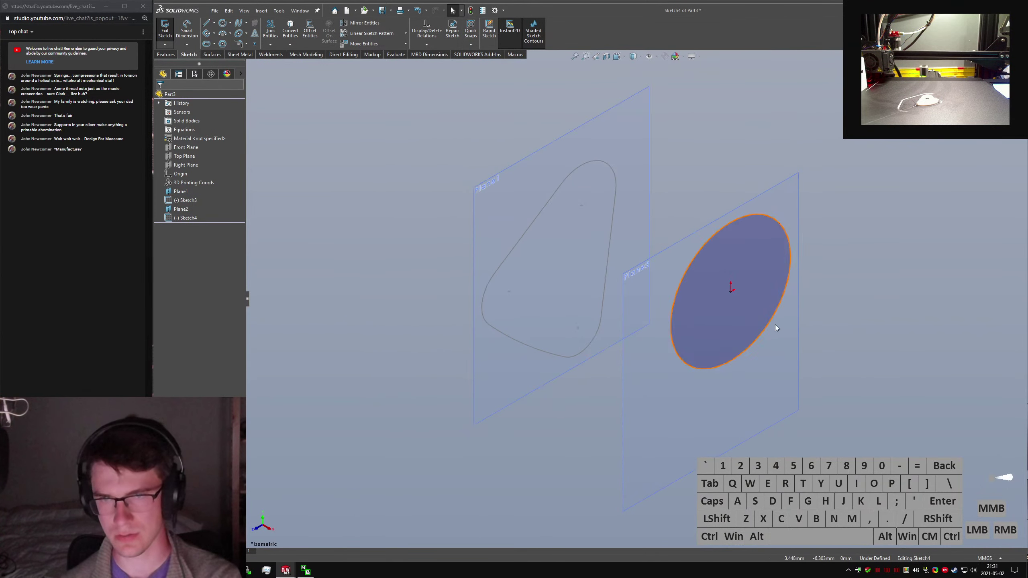
click(791, 259)
click(828, 210)
text(10)
key(Return)
Set the circle's diameter to 15 mm and exit the sketch.
double_click(601, 193)
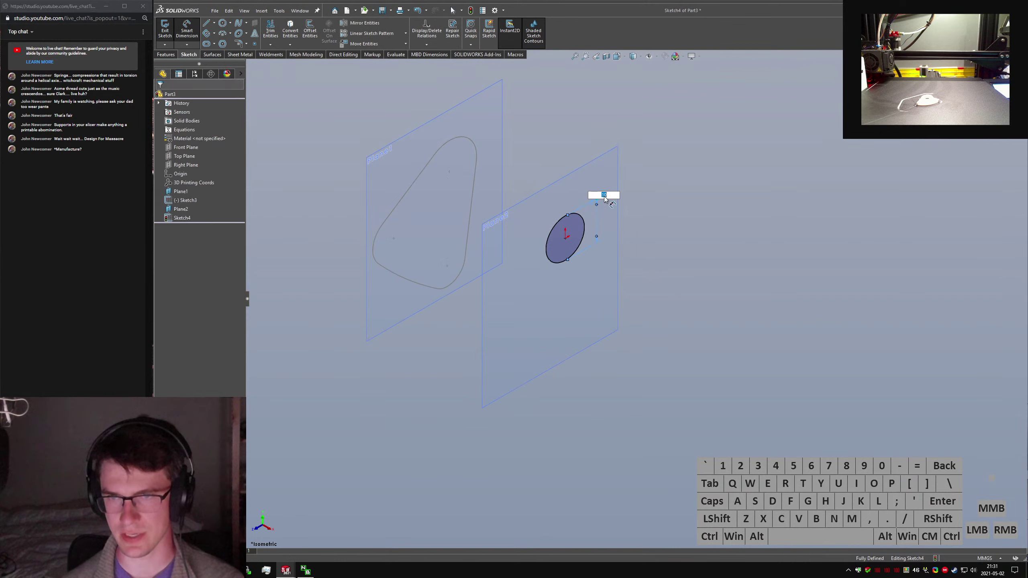
text(15)
key(Return)
key(Escape)
click(165, 30)
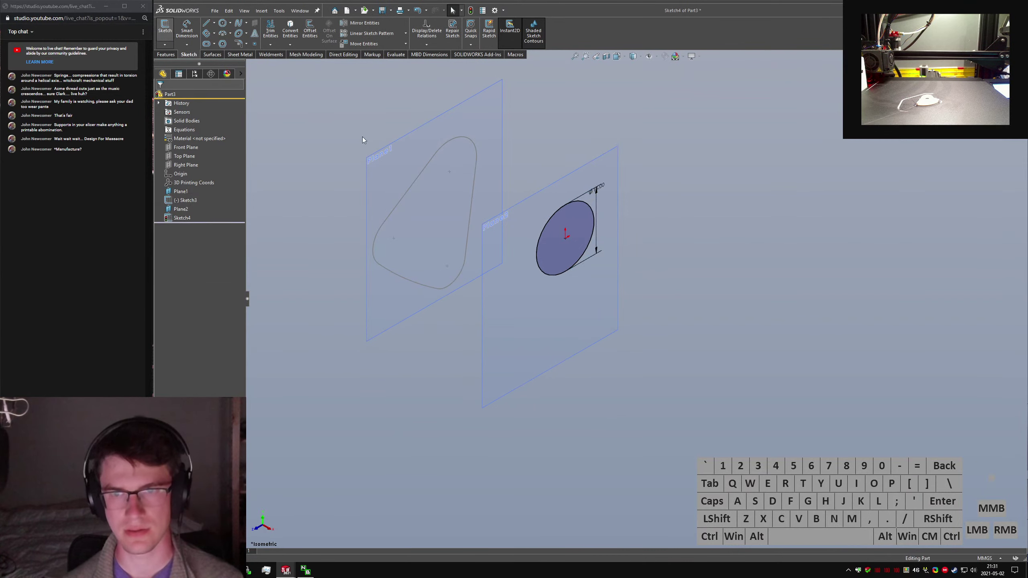
Loft from the rounded profile to the circle, with both start and end constraints set to Normal To Profile.
text(sloft)
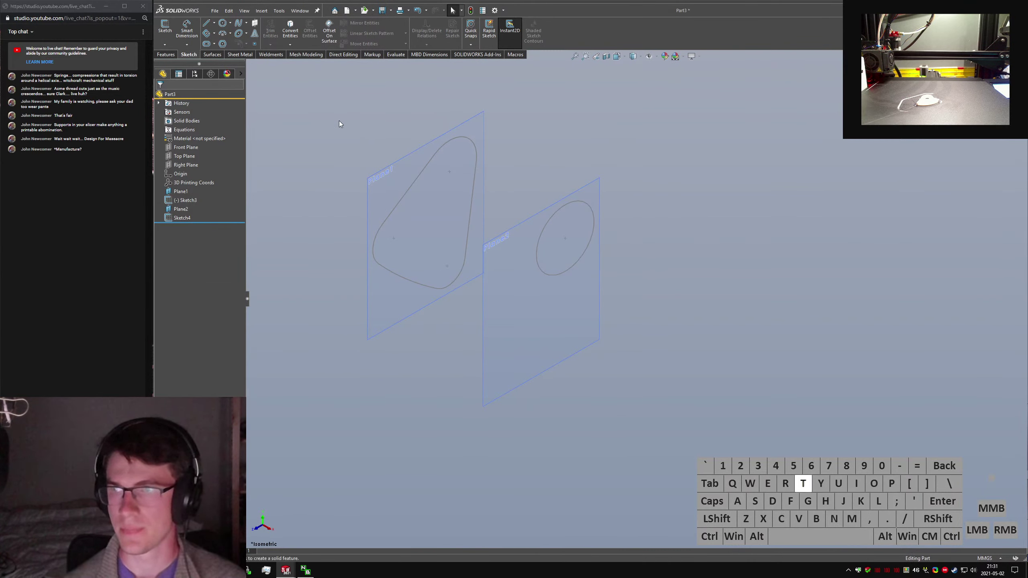
key(Return)
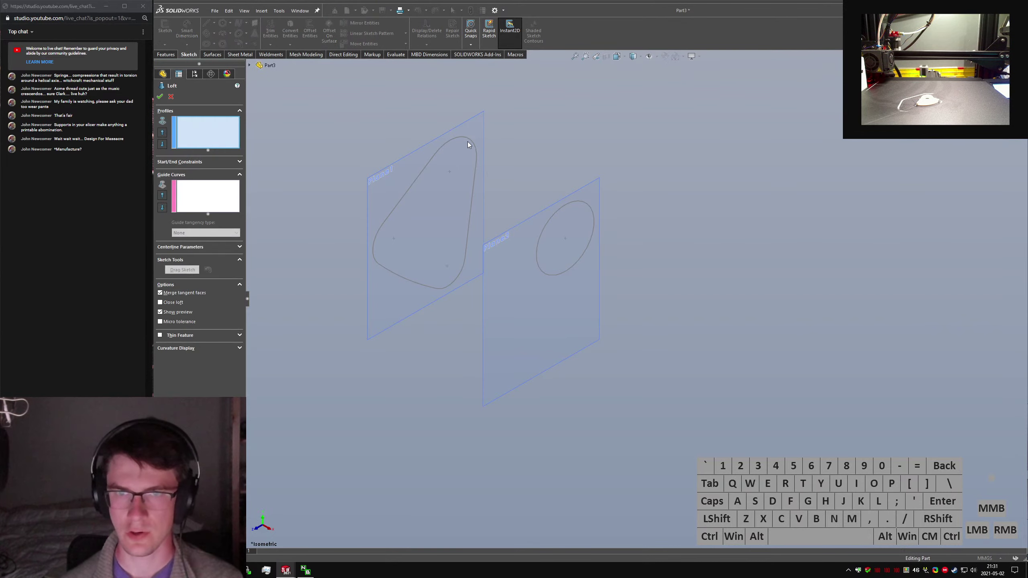
click(469, 140)
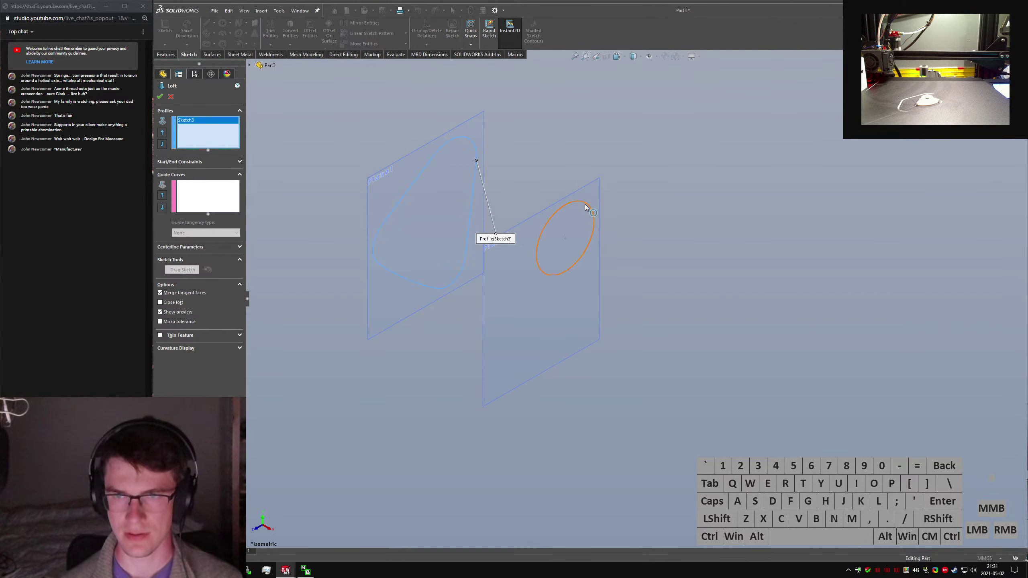
click(584, 204)
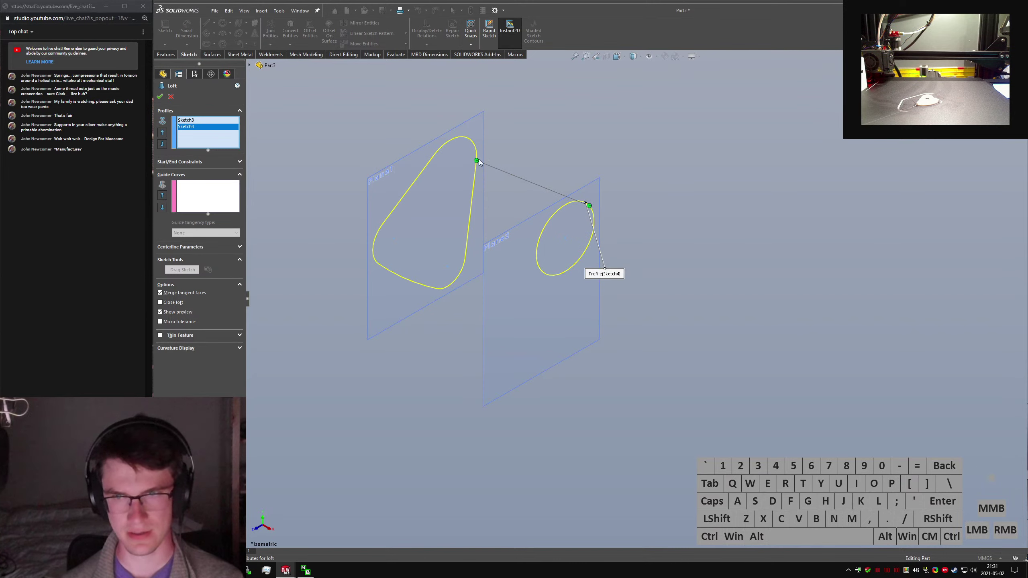
click(180, 165)
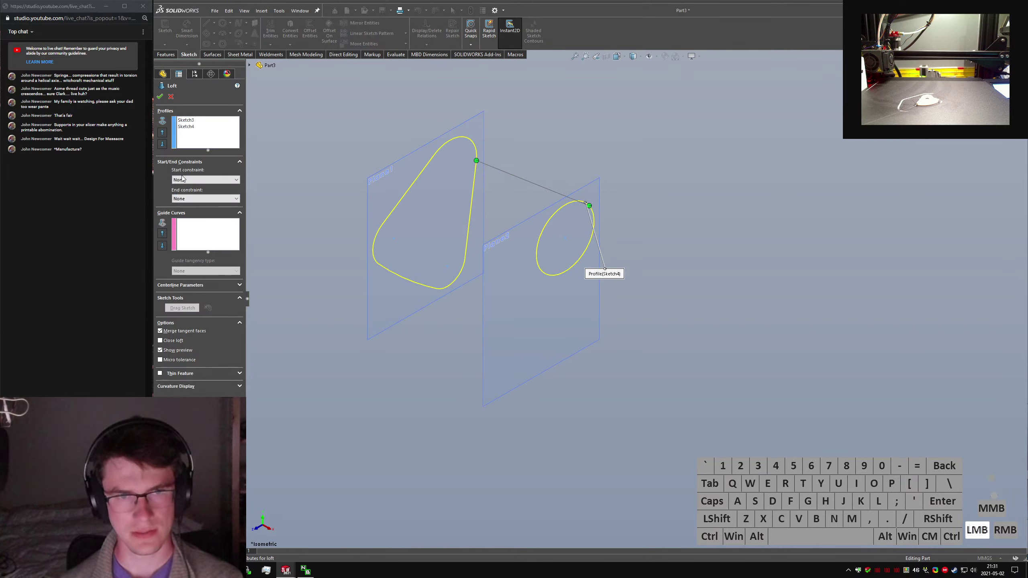
click(186, 180)
click(191, 198)
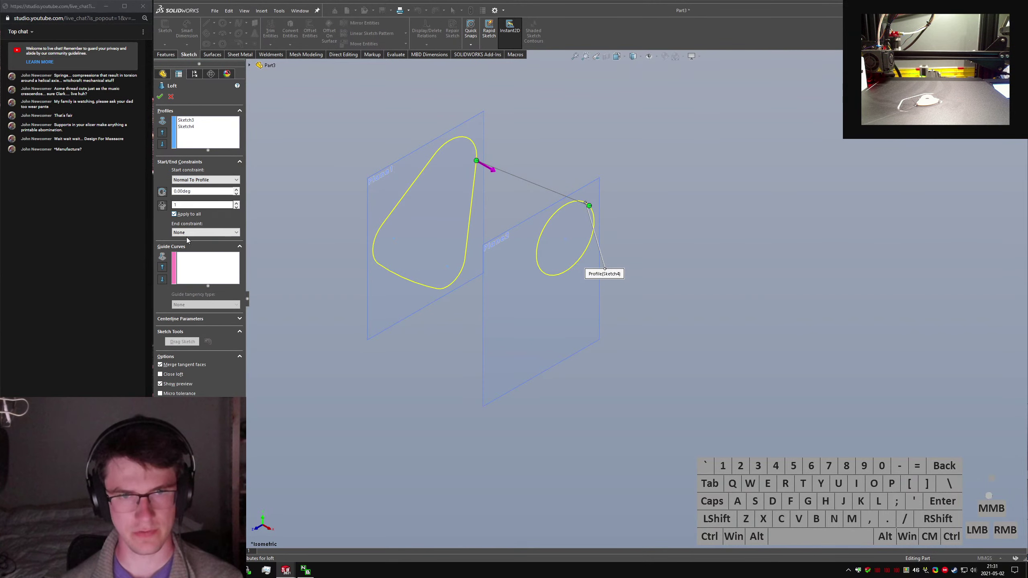
click(188, 251)
click(159, 97)
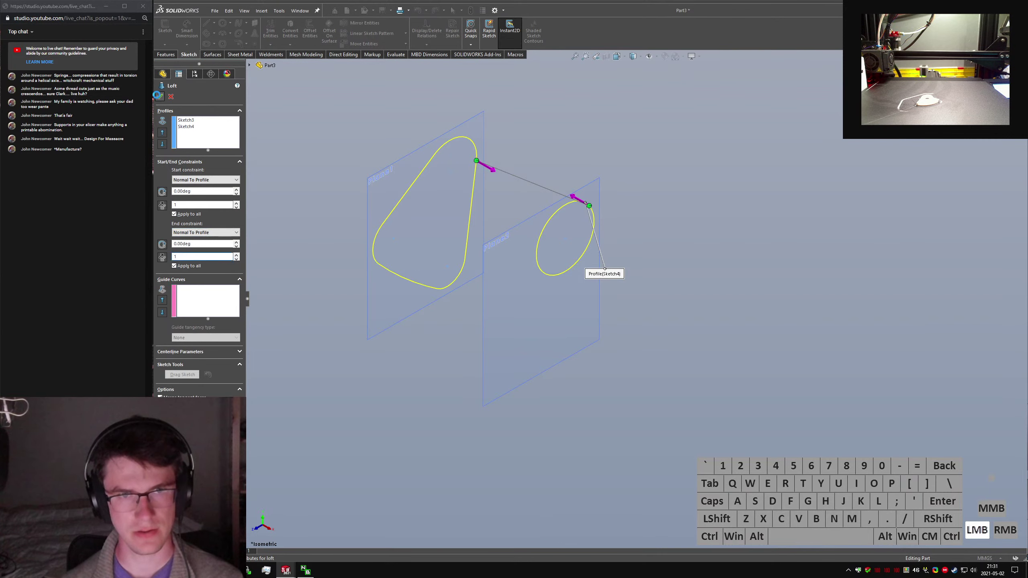
Increase the offset distance of the circle's plane from the rounded profile's plane to lengthen the loft.
middle_drag(504, 203, 587, 267)
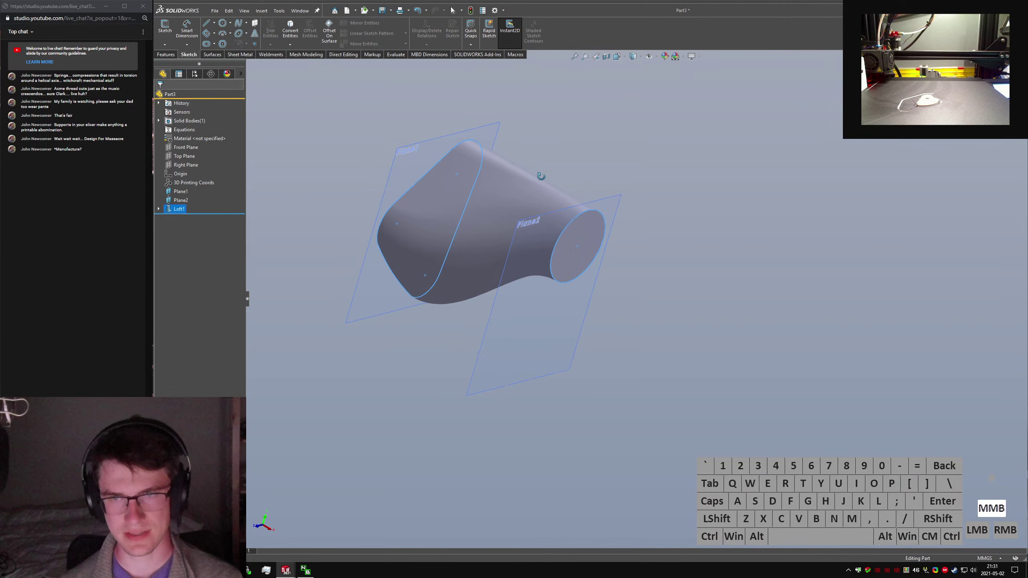
click(593, 283)
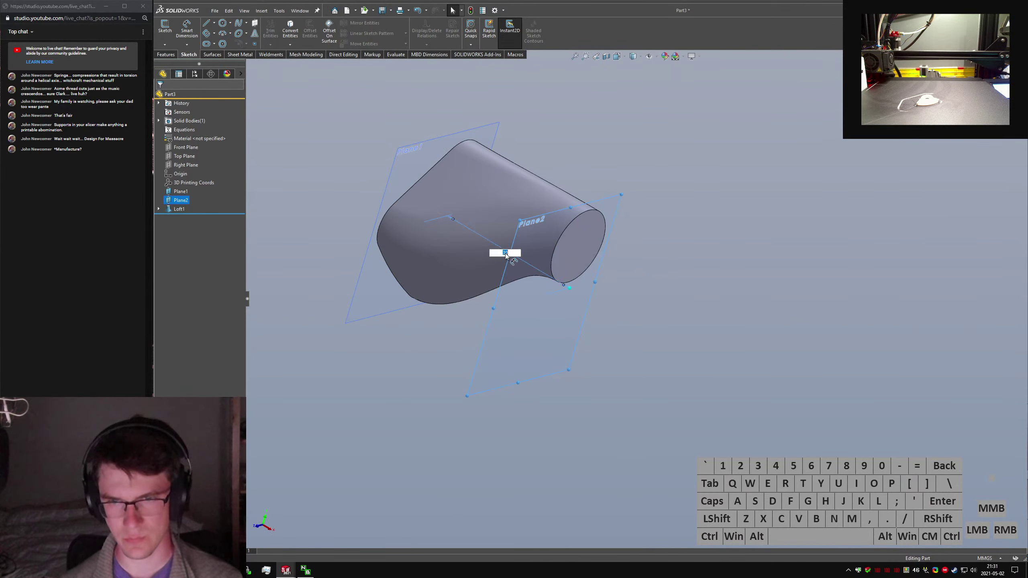
click(765, 139)
Convert the edge of the loft's circular end face into a sketch and extrude it up to the Right Plane.
text(sextru)
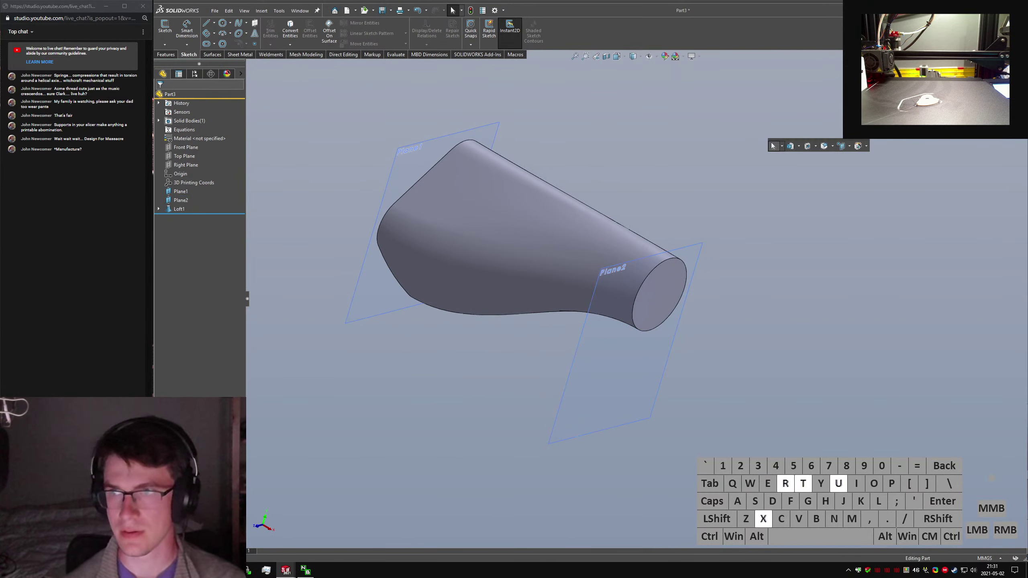
key(Return)
click(660, 293)
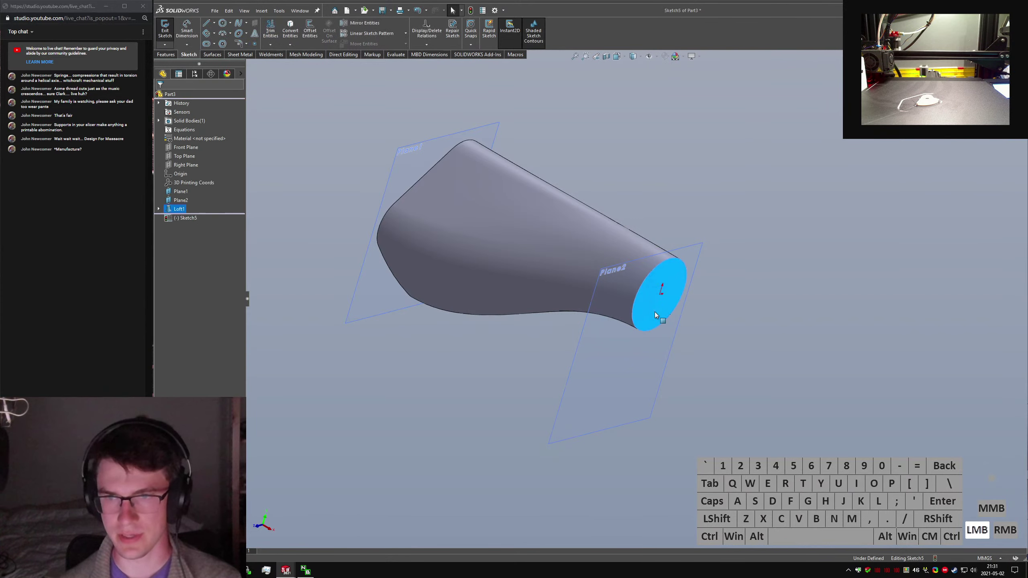
click(293, 35)
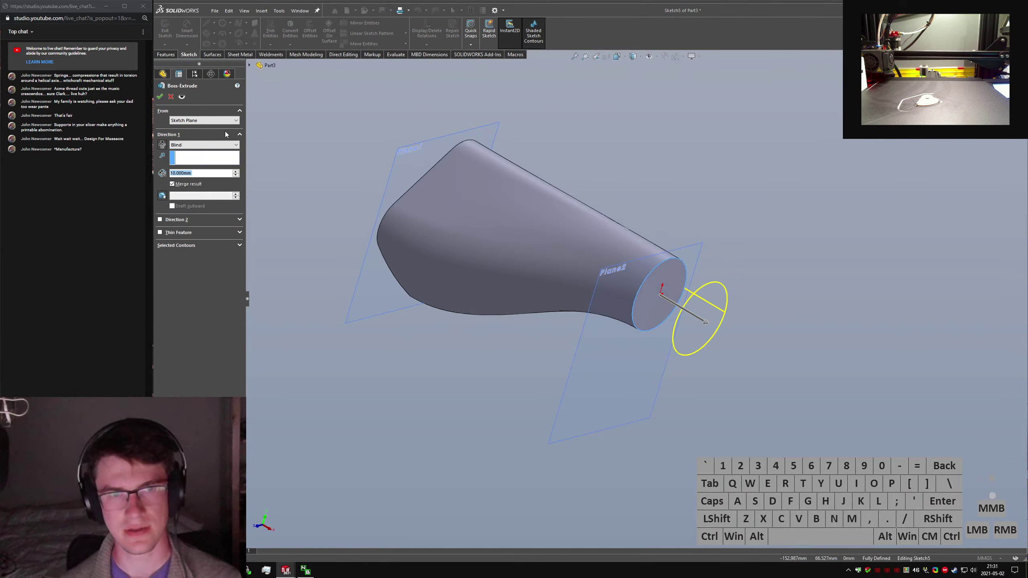
click(204, 145)
click(204, 169)
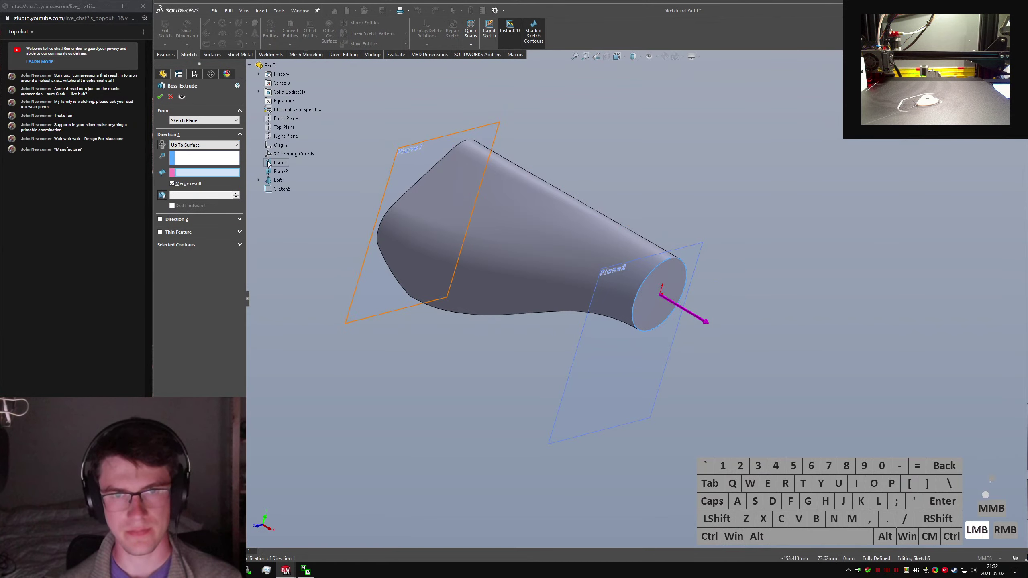
click(280, 138)
click(160, 97)
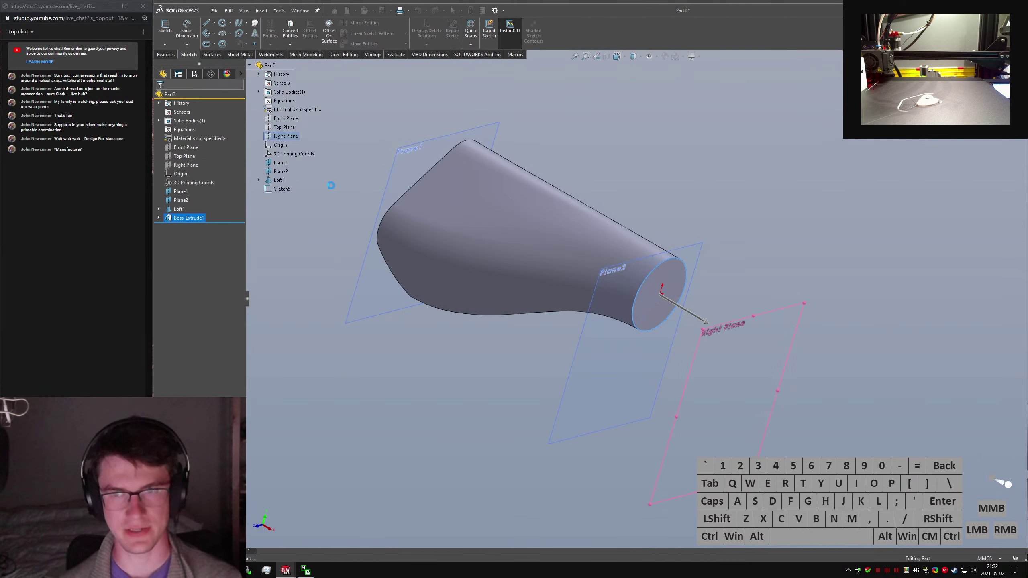
Hide both offset reference planes.
click(311, 193)
right_click(180, 200)
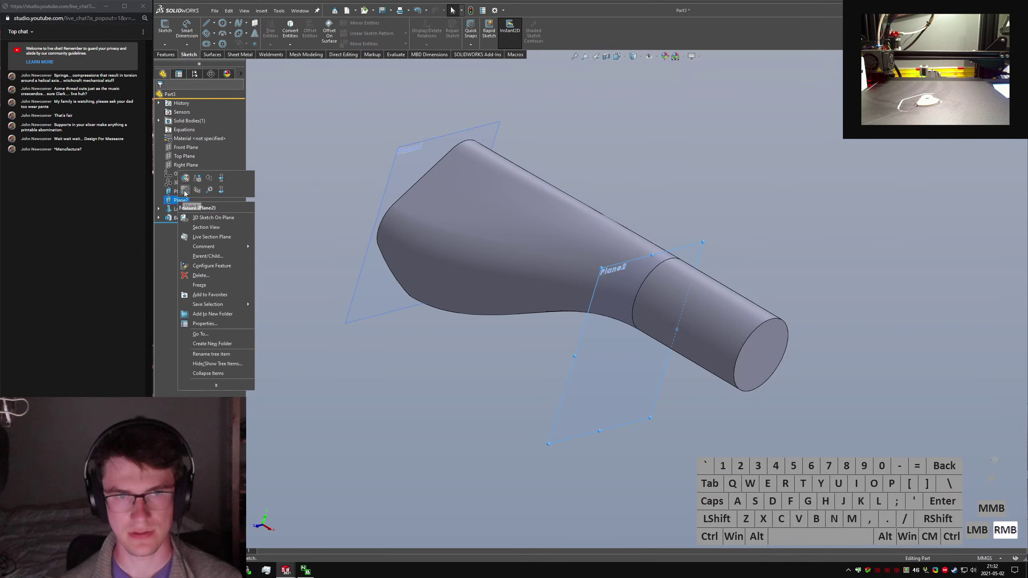
click(180, 198)
right_click(181, 191)
click(181, 189)
Mirror the lofted and extruded body about the Right Plane, merging the solids into one part.
click(189, 218)
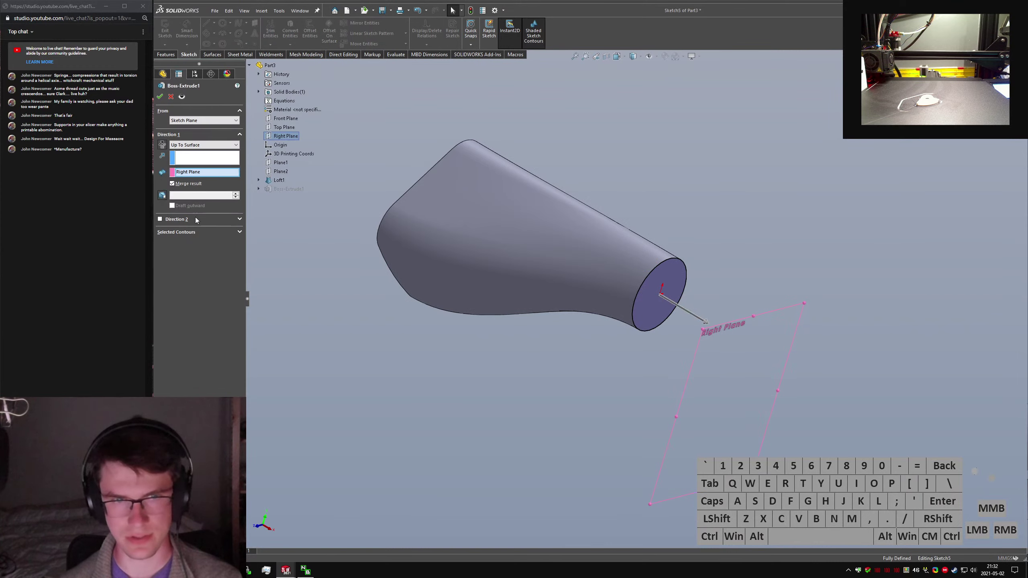
click(160, 97)
text(s)
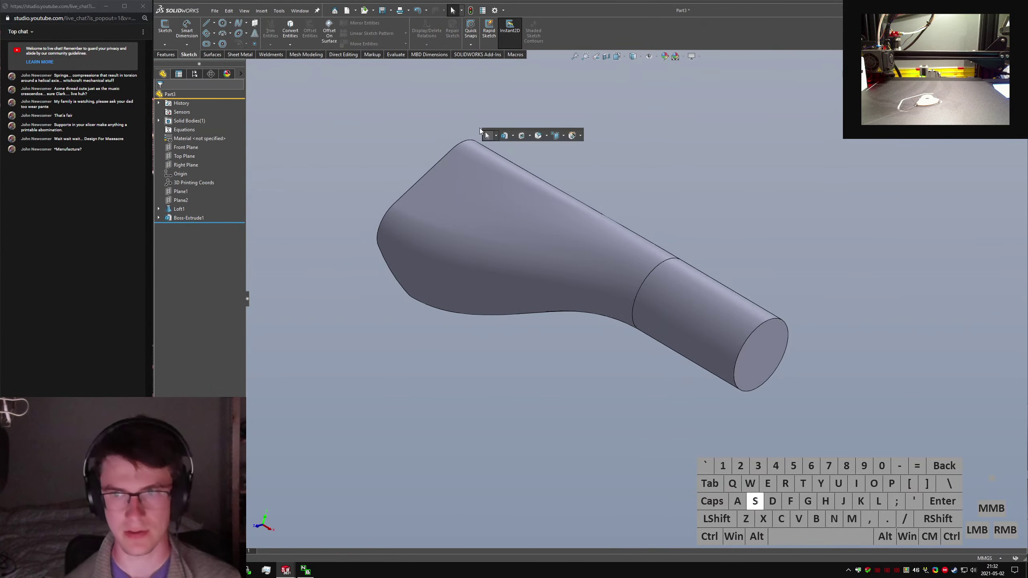
text(ir)
key(Return)
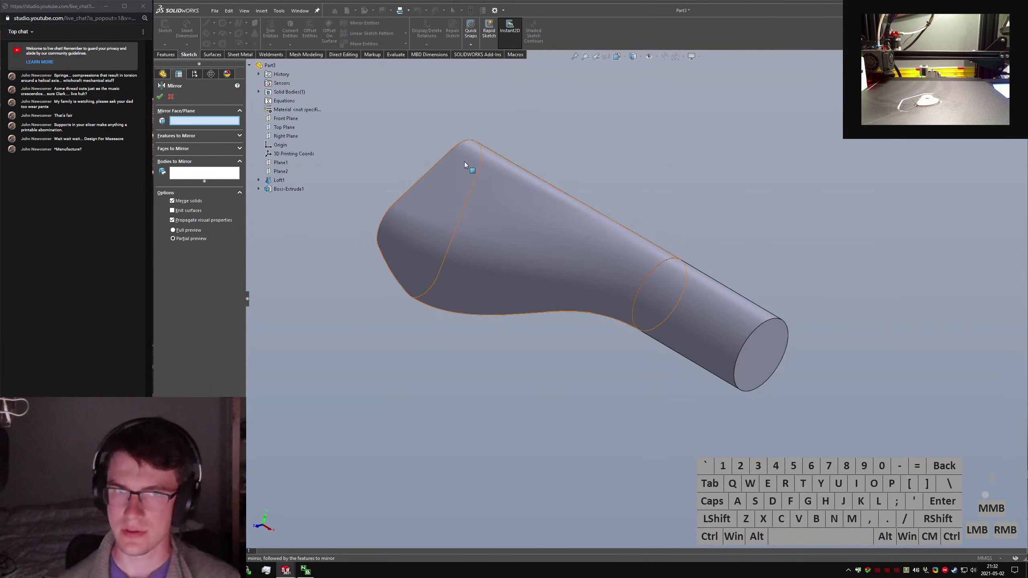
click(707, 331)
click(709, 321)
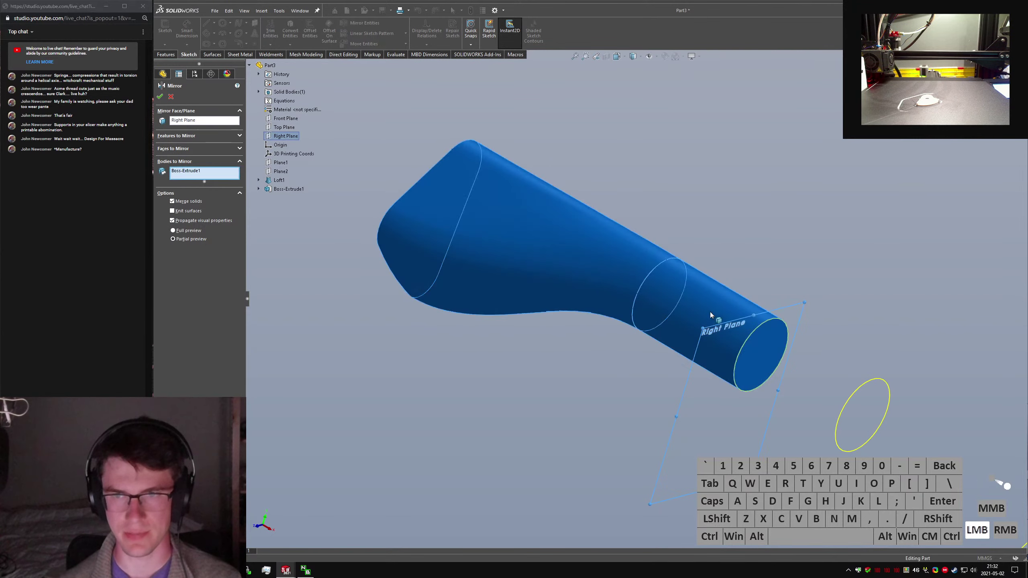
right_click(711, 314)
click(181, 184)
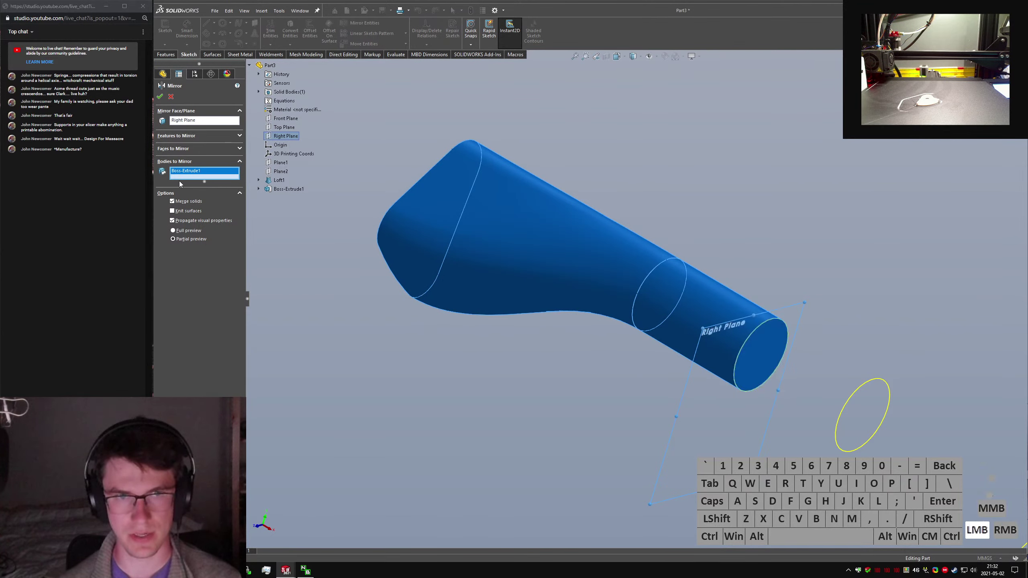
click(157, 97)
scroll(661, 156, up, 5)
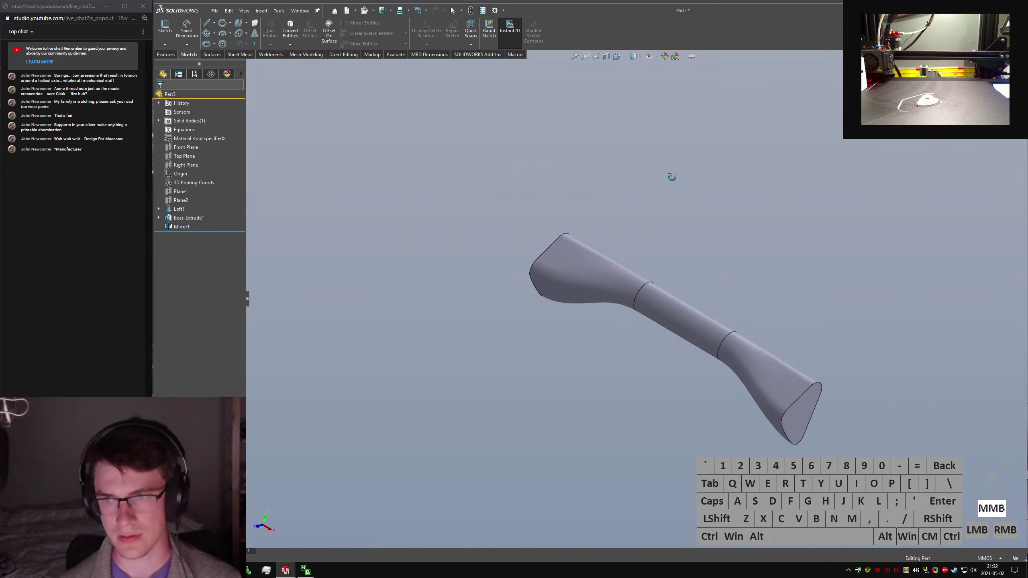
middle_drag(670, 177, 680, 236)
click(663, 295)
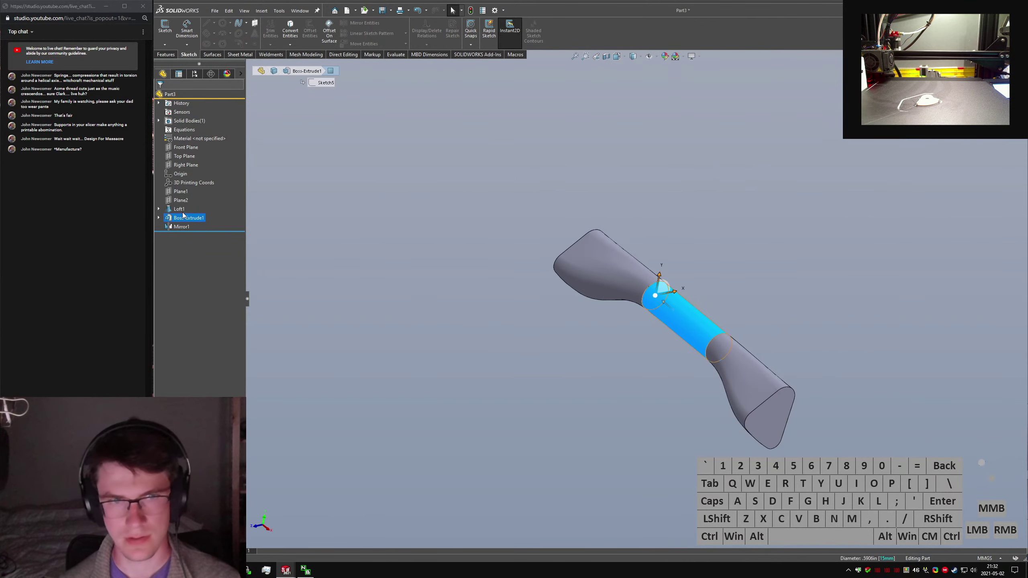
click(159, 218)
click(589, 276)
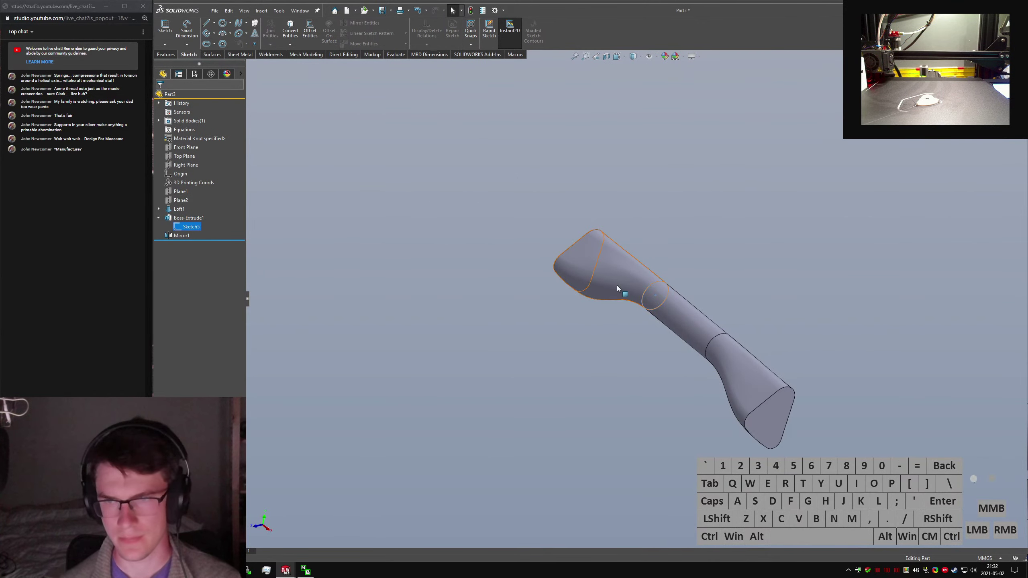
right_click(188, 229)
click(202, 208)
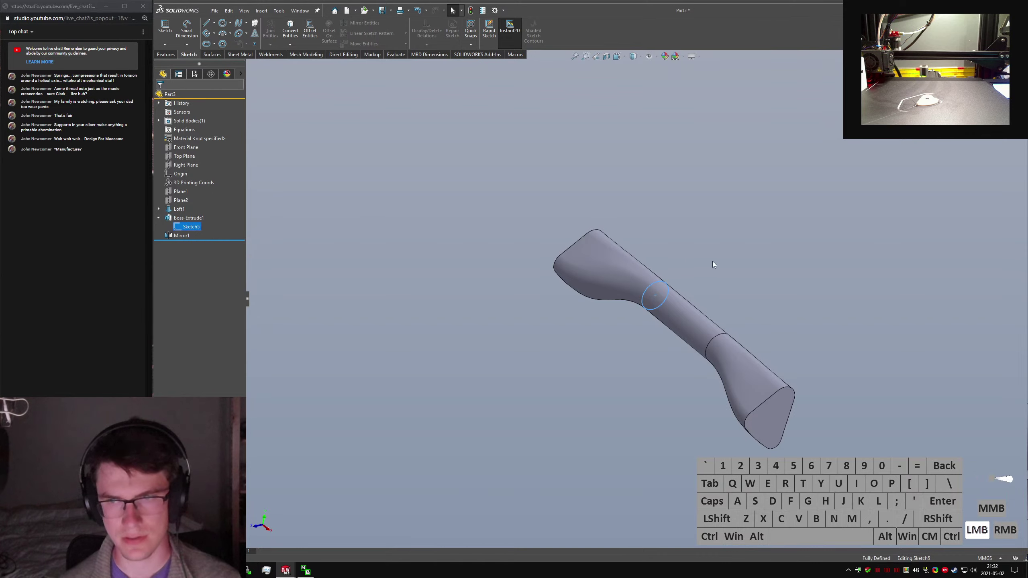
click(660, 286)
click(166, 28)
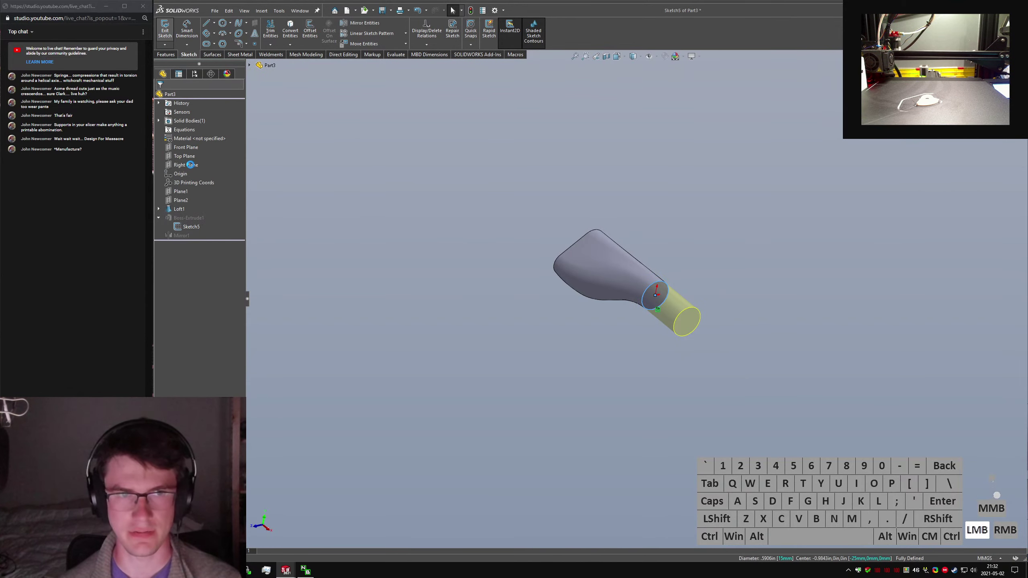
Set the diameter of the circle in the loft's circular end sketch to 25 mm.
click(191, 218)
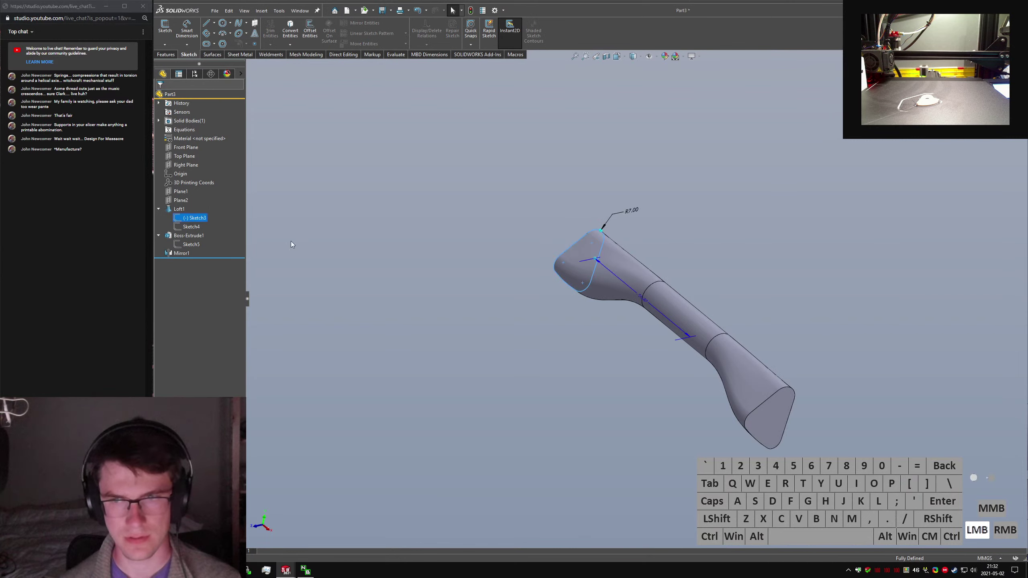
click(182, 228)
drag(674, 282, 681, 285)
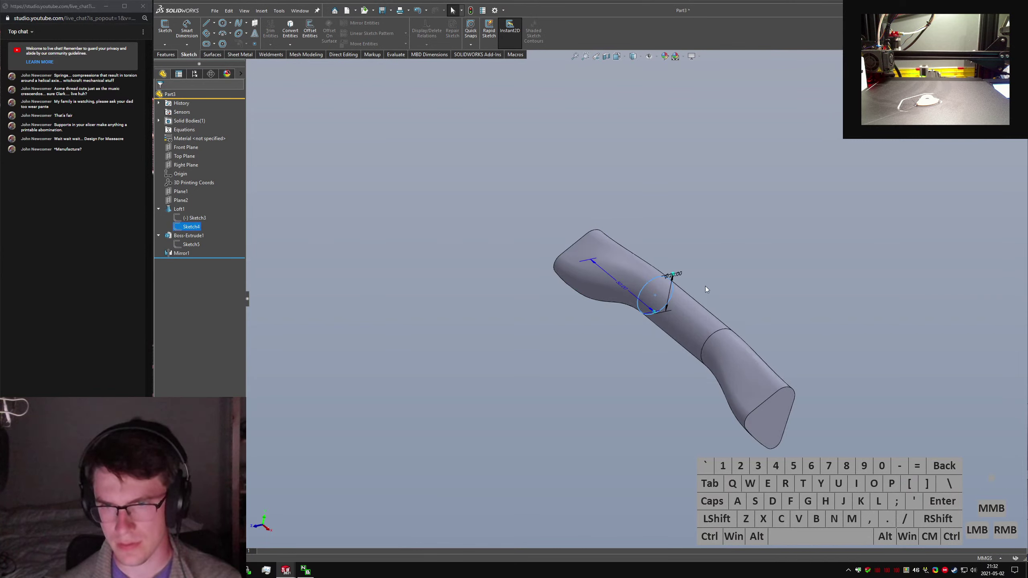
click(679, 279)
text(25)
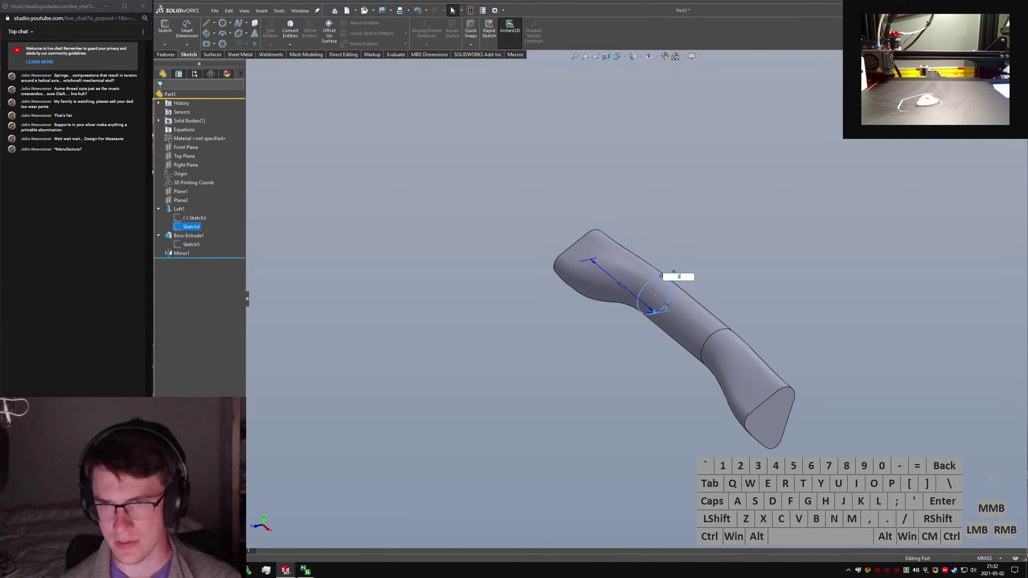
key(Return)
click(749, 294)
mouse_move(748, 294)
middle_down()
mouse_move(665, 282)
mouse_move(778, 299)
middle_up()
click(682, 277)
scroll(682, 277, down, 2)
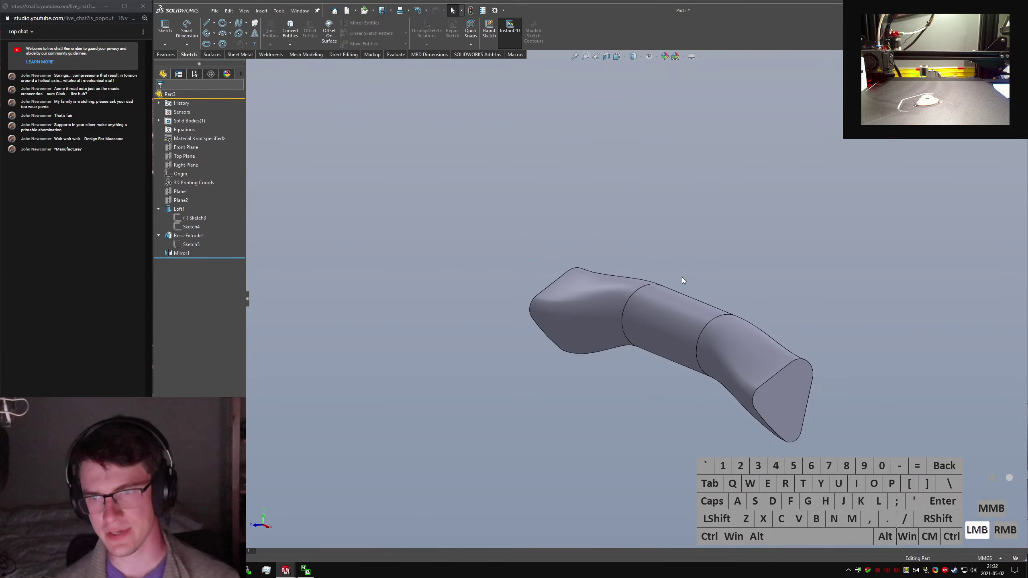
Start an extruded cut on the Right Plane and sketch a horizontal line interrupted by a downward semicircular arc below the origin.
click(166, 54)
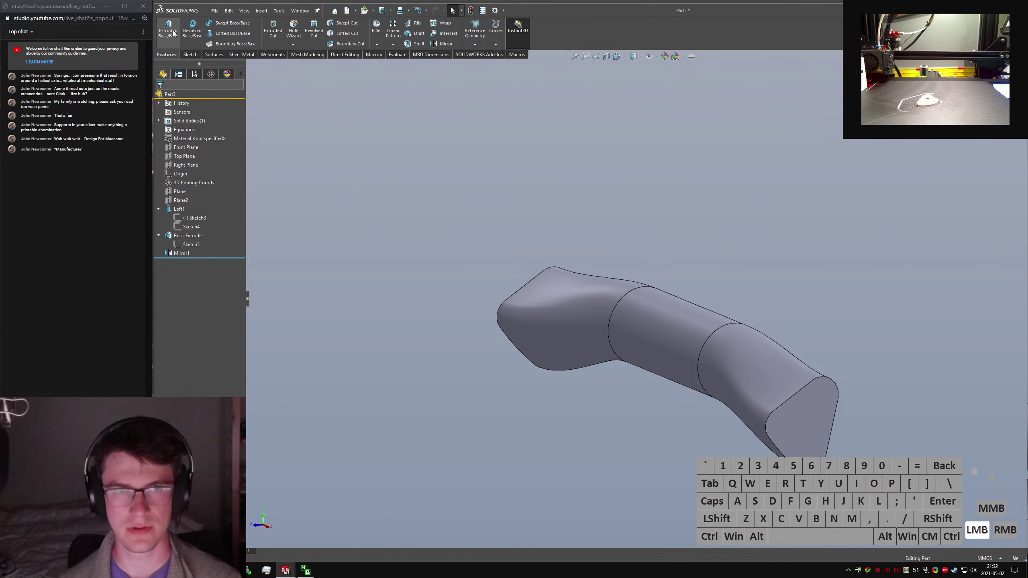
click(281, 29)
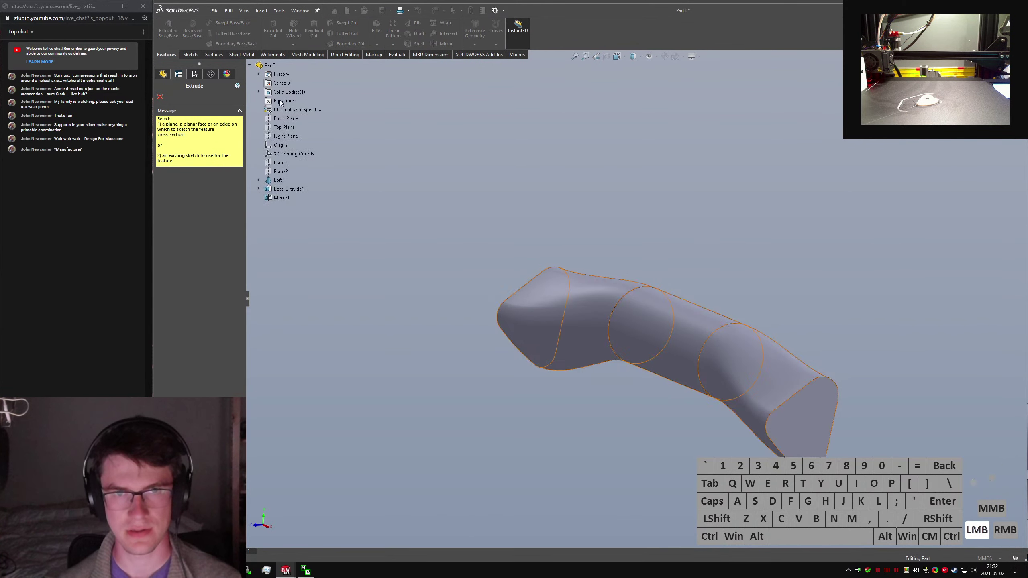
click(287, 129)
key(ctrl+5)
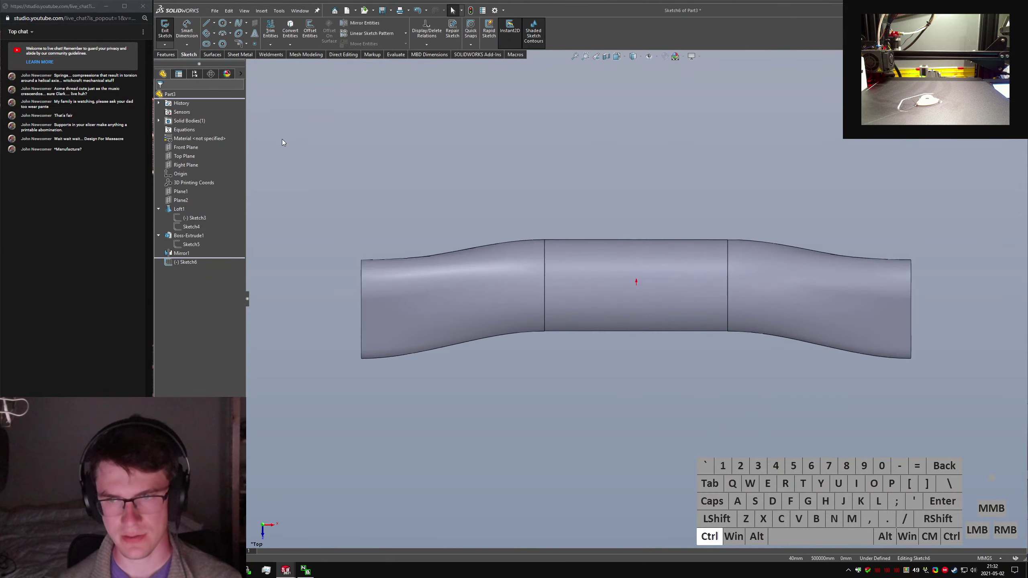
key(ctrl+4)
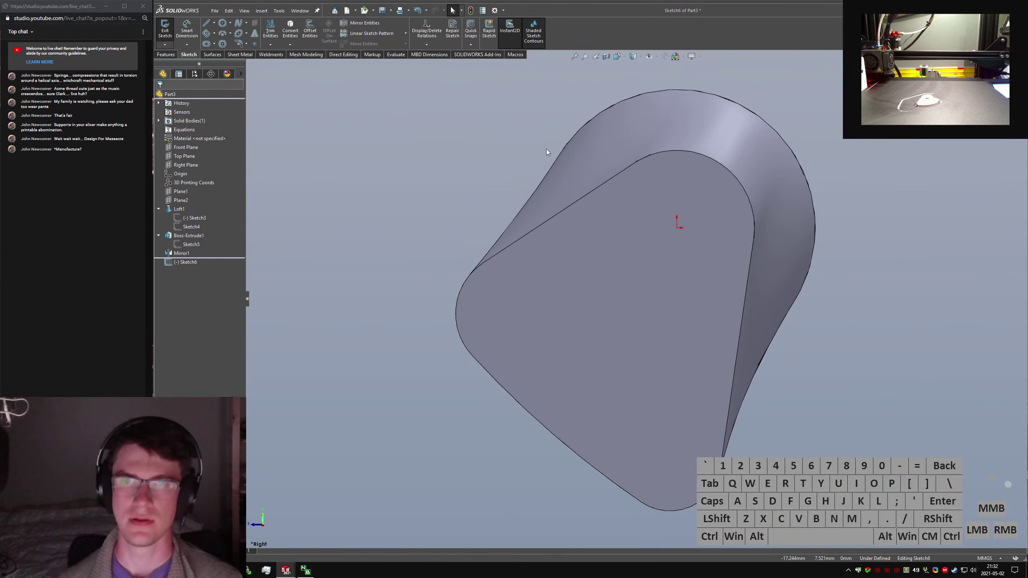
right_drag(307, 159, 279, 159)
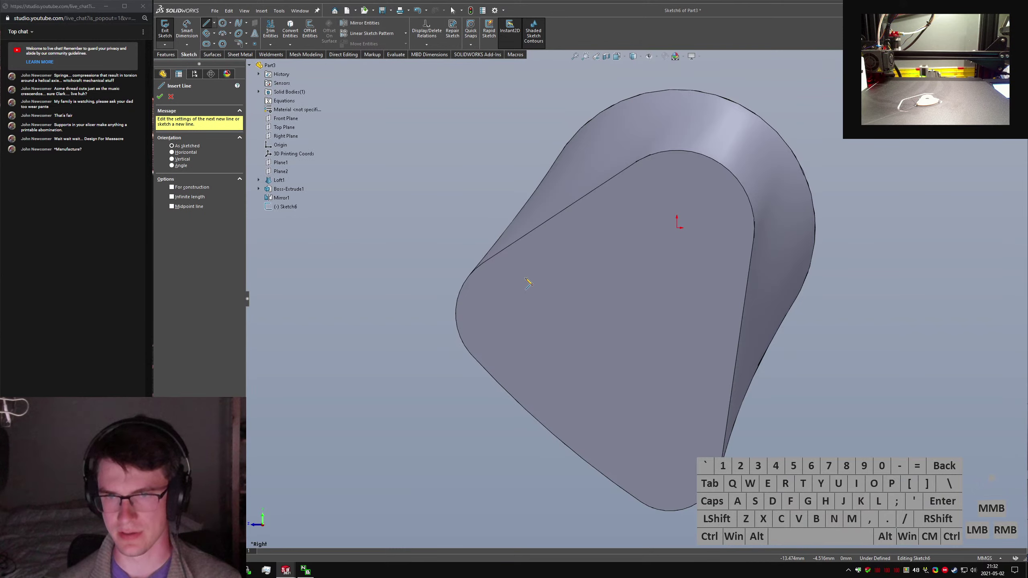
click(514, 276)
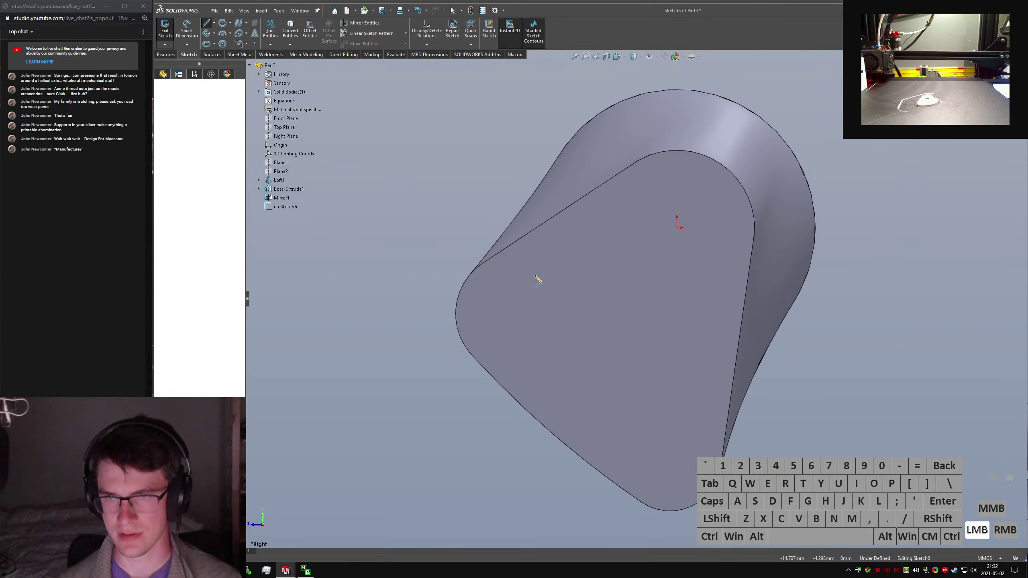
click(661, 276)
key(a)
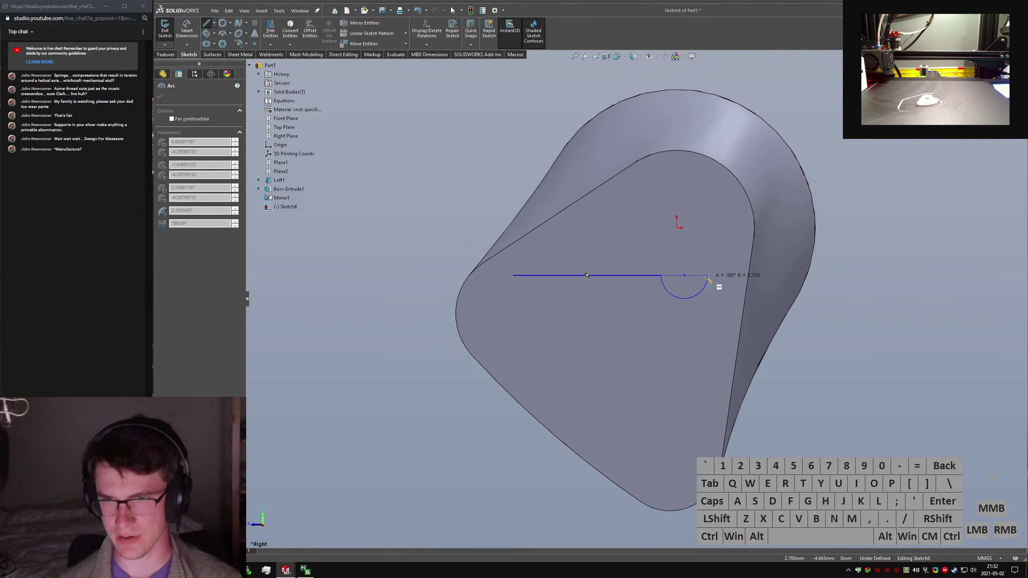
click(695, 276)
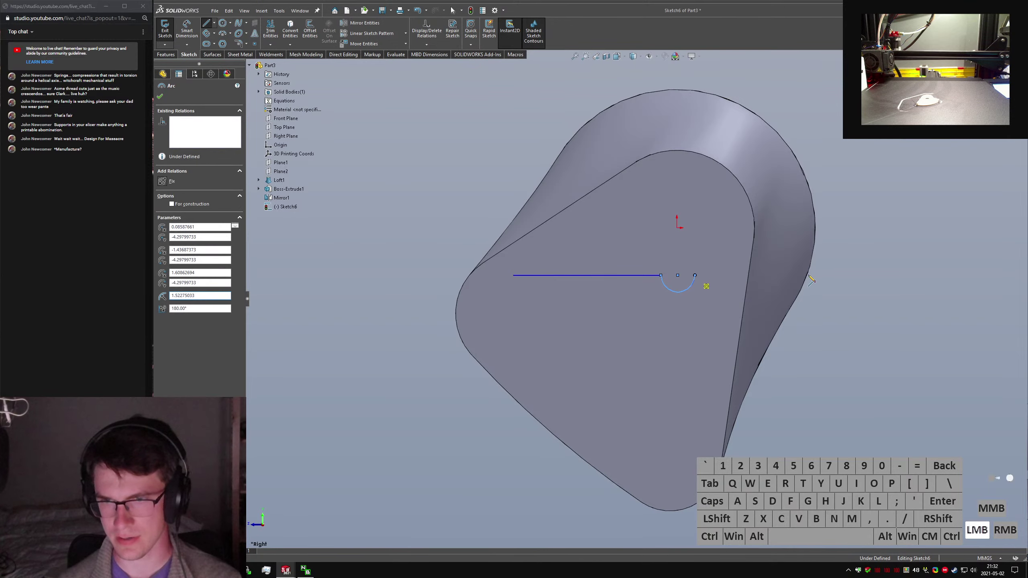
click(845, 275)
Close the cut outline into a rectangle that extends past the upper part of the body.
scroll(826, 141, up, 2)
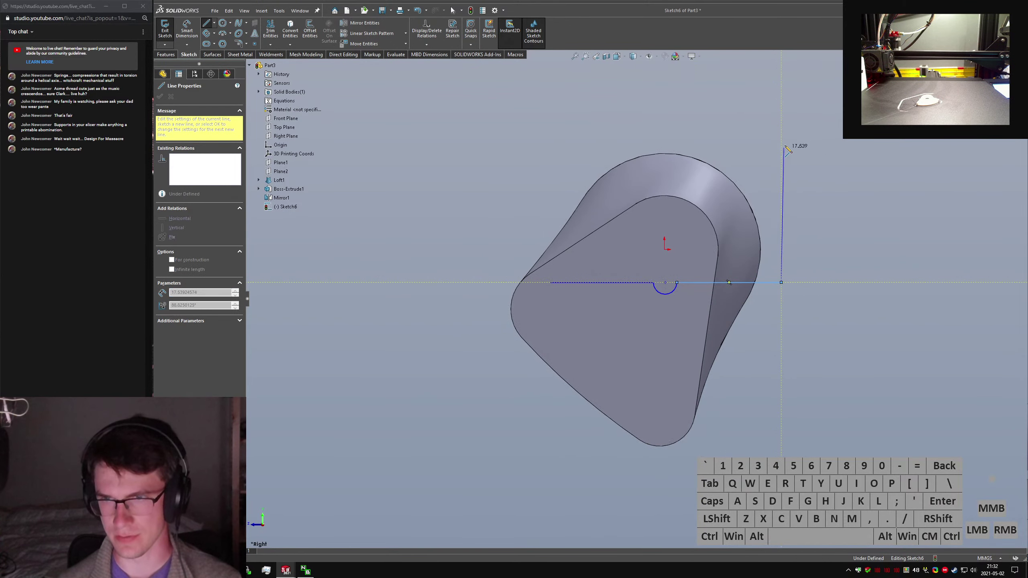
click(781, 118)
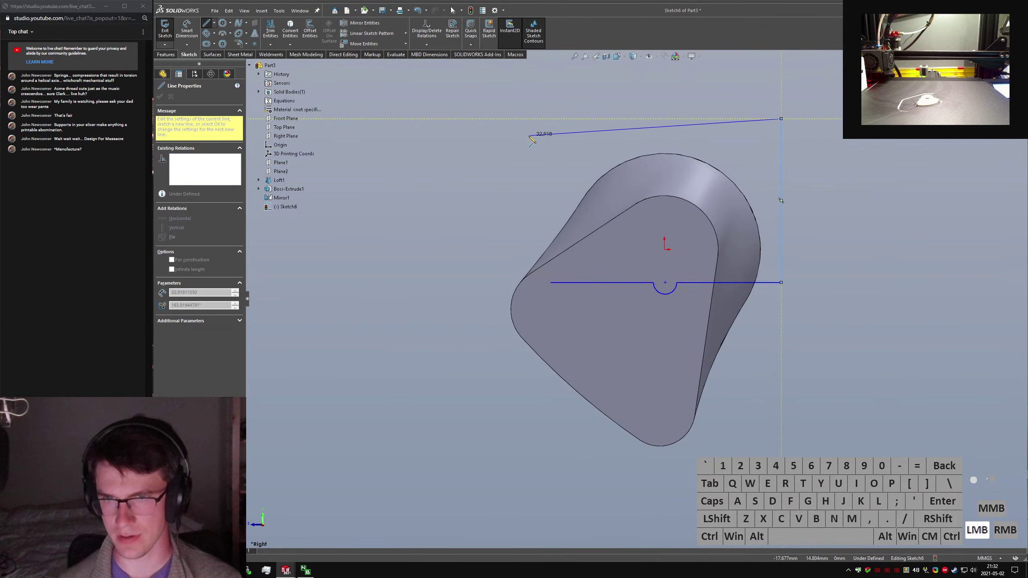
click(551, 118)
click(550, 282)
key(Escape)
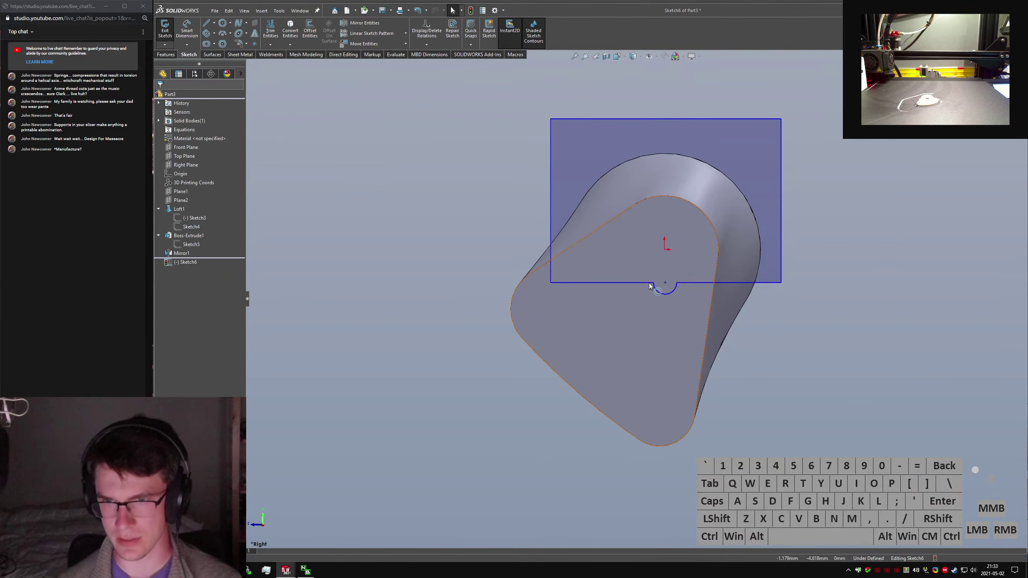
Add a vertical construction line from the origin to the semicircular arc's center.
key(l)
click(664, 250)
click(666, 283)
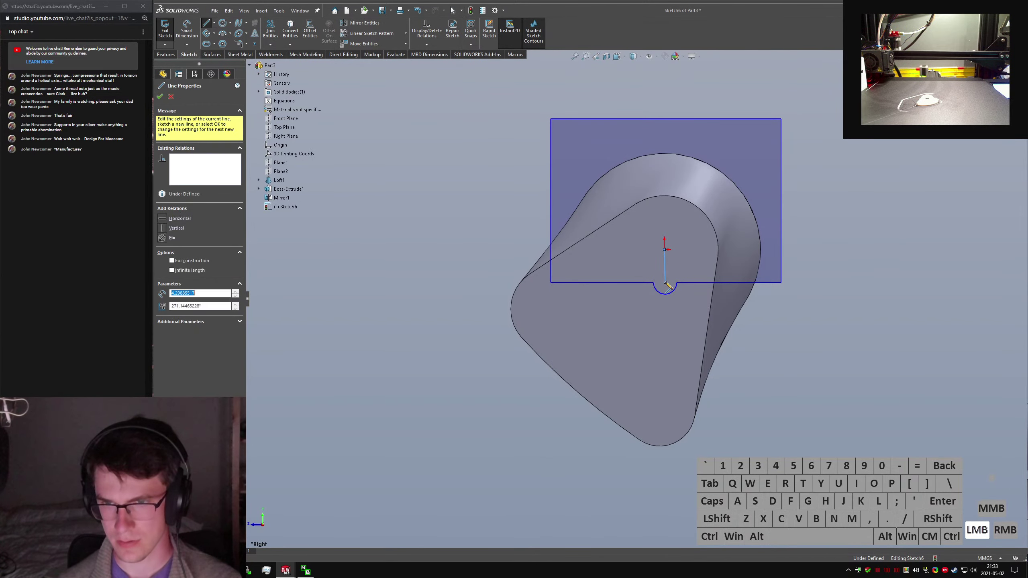
key(Escape)
click(665, 277)
key(alt+c)
key(alt+v)
click(768, 330)
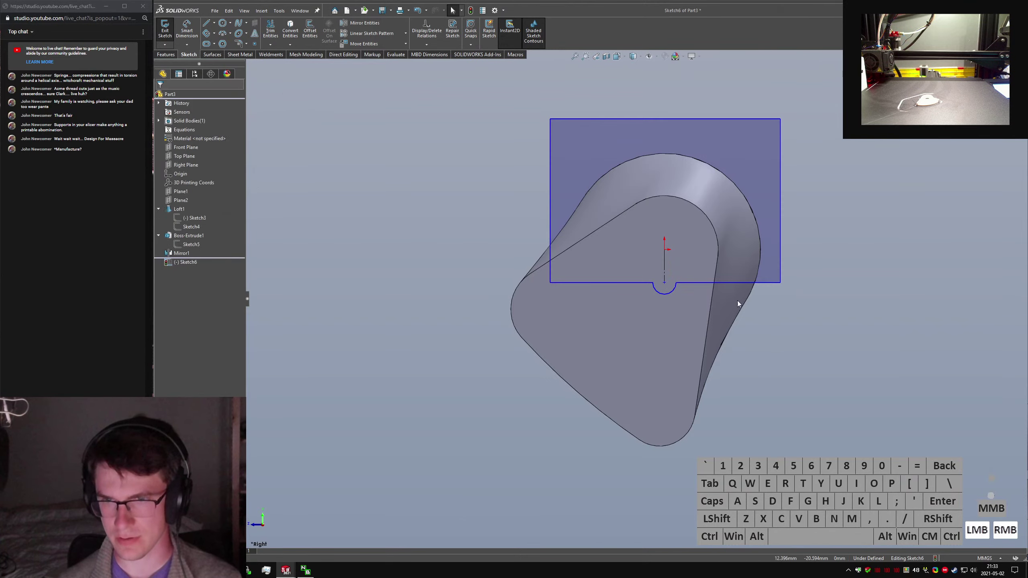
Dimension the construction line to 3 mm and the semicircular arc's radius to 3 mm.
right_drag(739, 304, 709, 287)
click(693, 262)
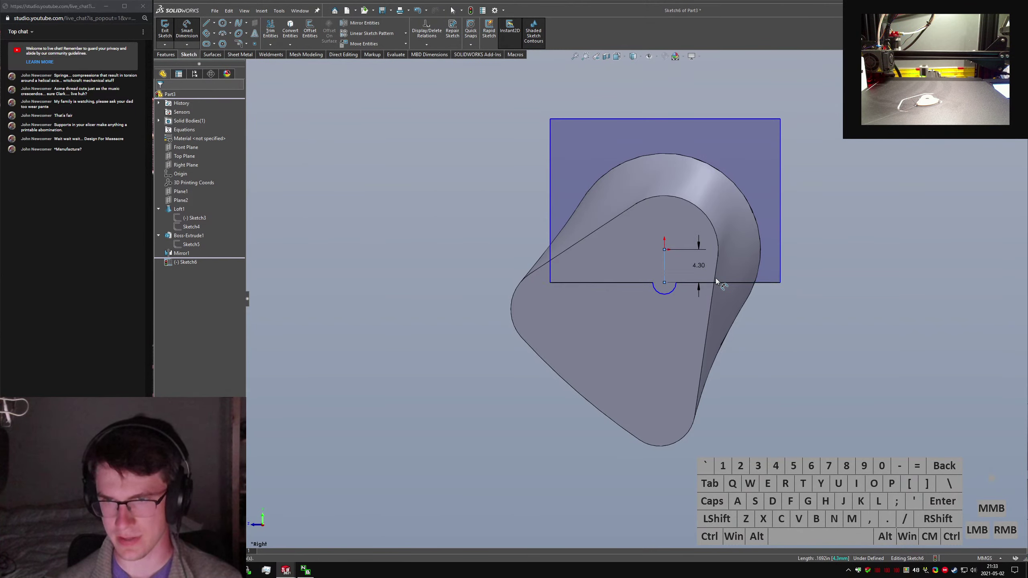
click(715, 282)
text(3)
key(Return)
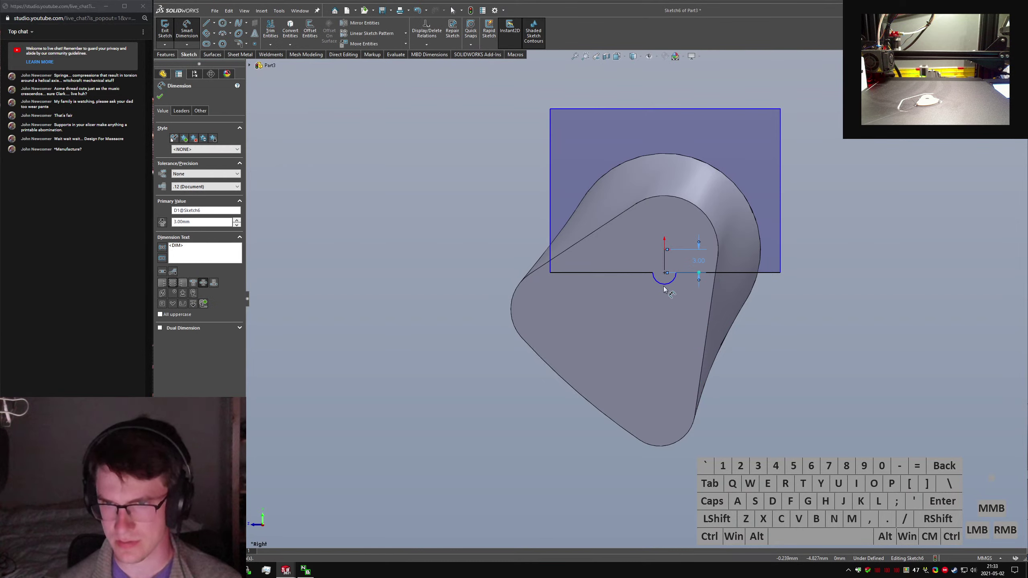
click(673, 280)
click(821, 399)
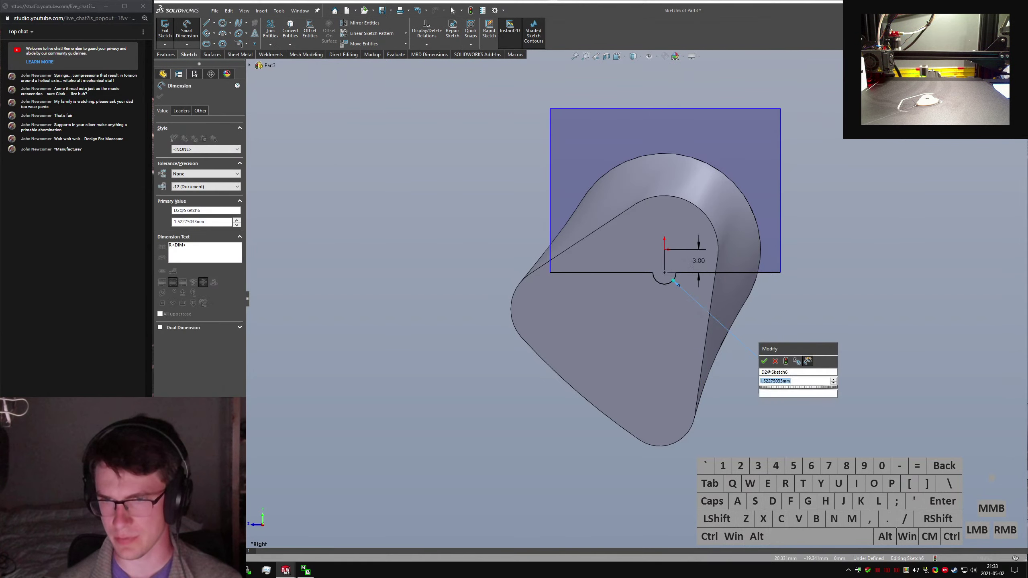
key(Return)
key(Escape)
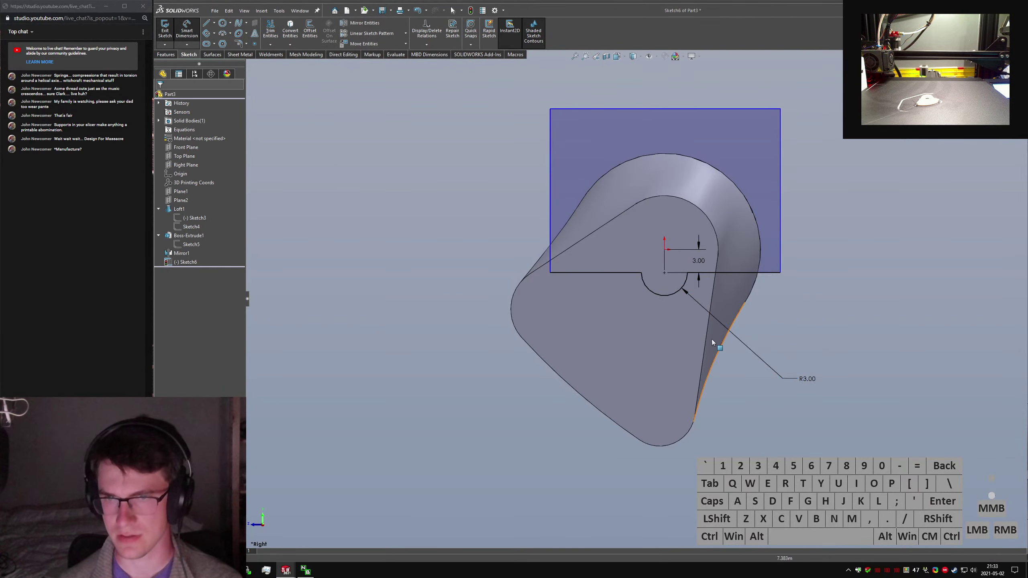
Finish the sketch and cut the profile through the middle of the part with a Mid Plane depth of 102 mm.
click(165, 32)
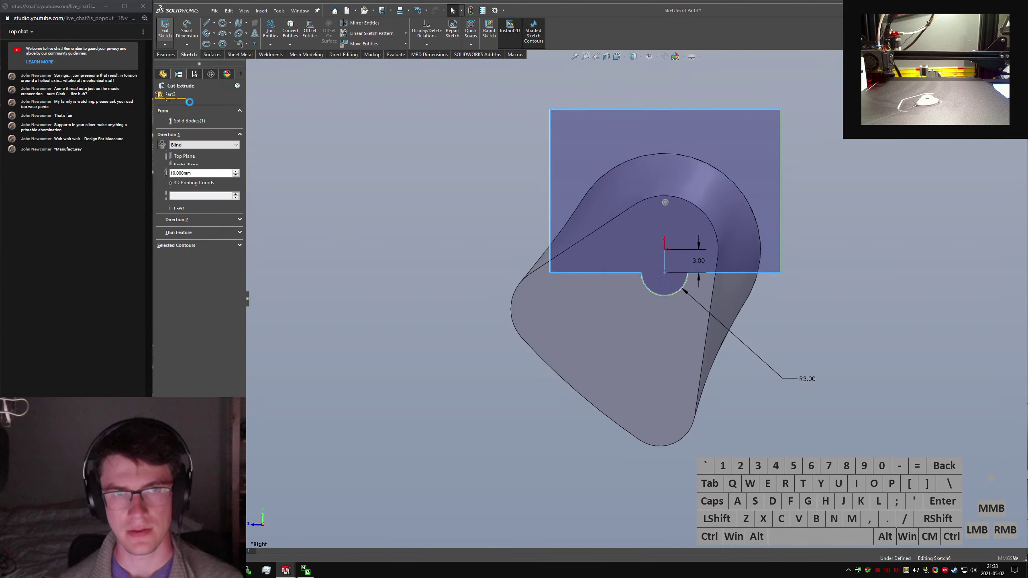
click(191, 121)
click(188, 145)
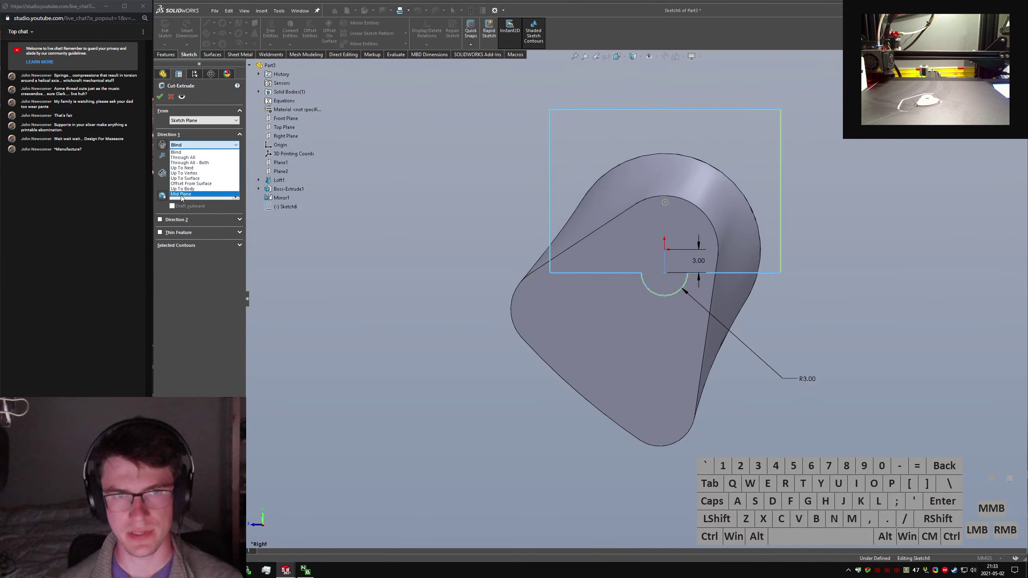
click(181, 182)
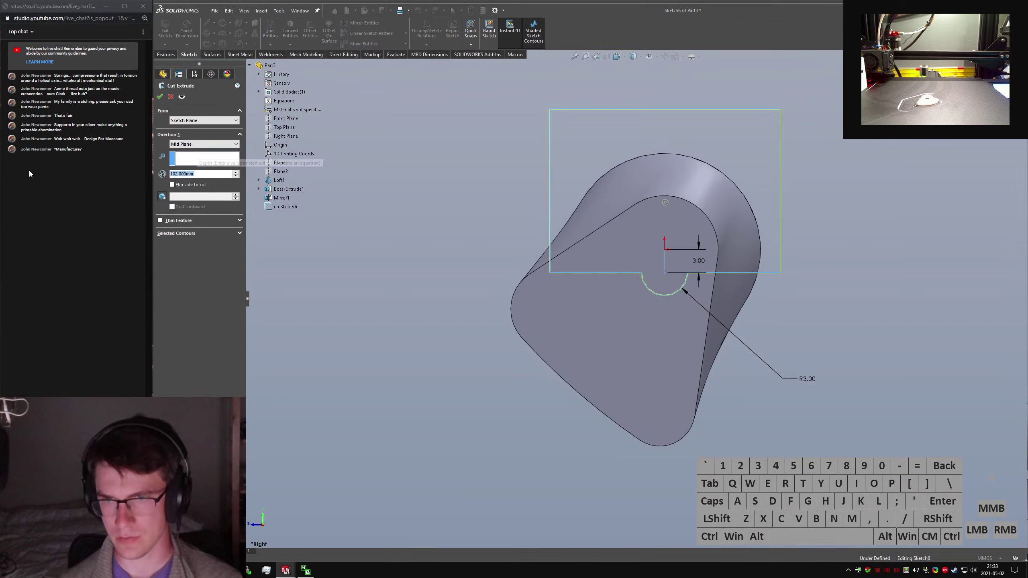
key(Return)
mouse_move(510, 260)
middle_down()
mouse_move(602, 239)
mouse_move(698, 325)
mouse_move(430, 268)
mouse_move(449, 264)
middle_up()
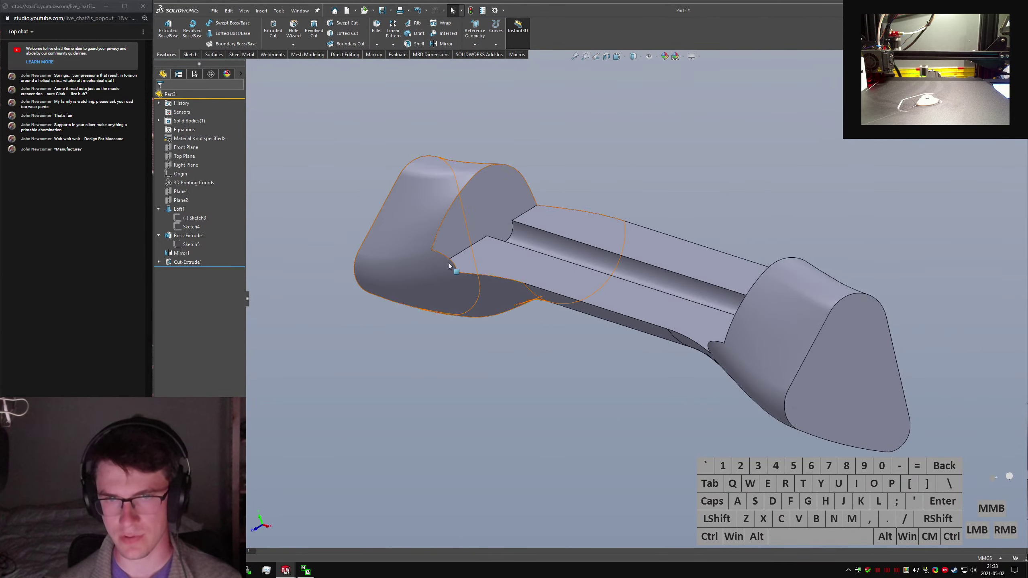
Edit the middle cut's sketch and stretch the rectangle's lower corner outward past the side of the body.
double_click(165, 262)
click(193, 271)
click(212, 249)
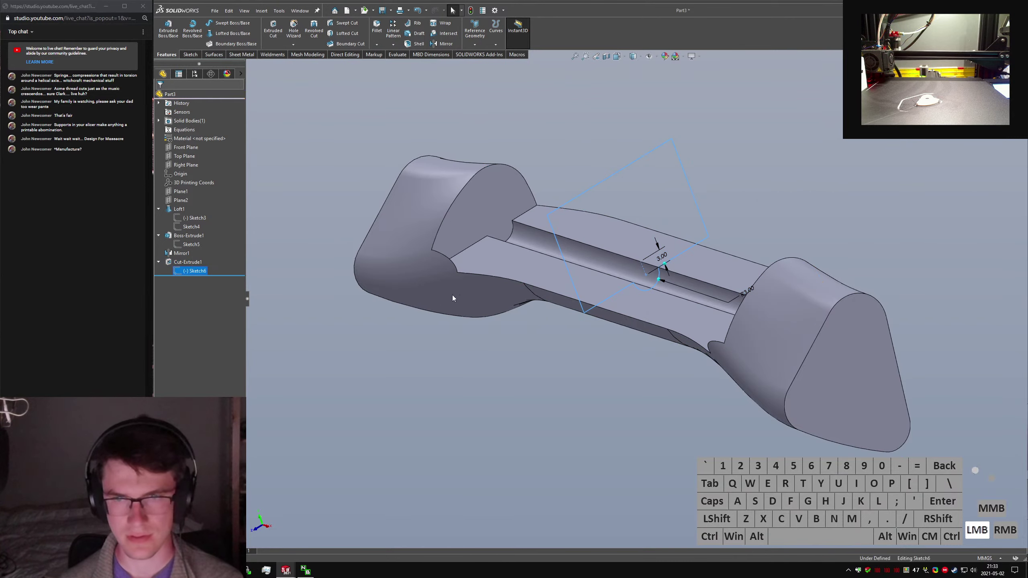
mouse_move(585, 316)
mouse_down()
mouse_move(532, 371)
mouse_move(518, 353)
mouse_up()
click(165, 30)
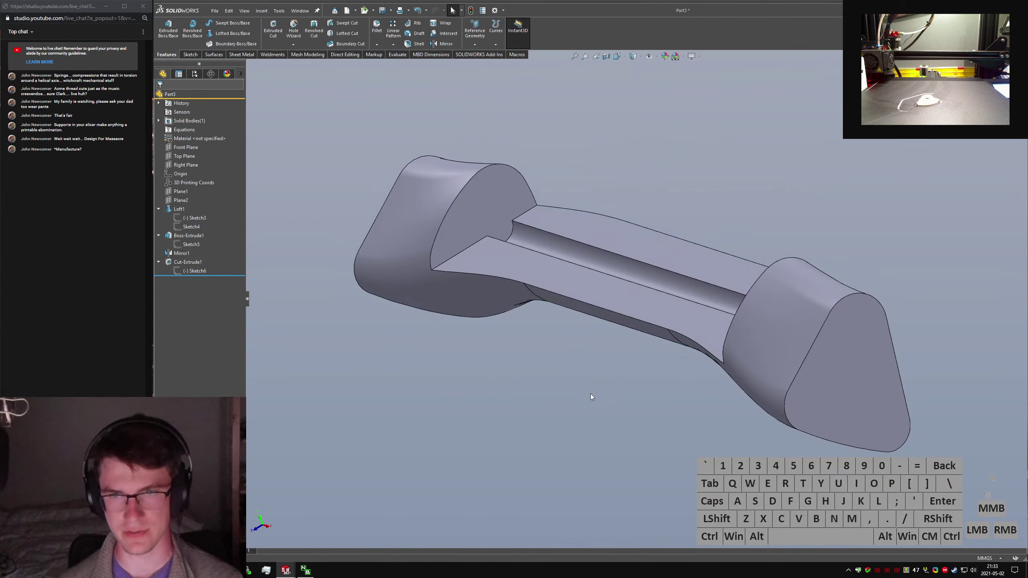
Try a depth of 103 mm for the middle cut.
mouse_move(591, 394)
middle_down()
mouse_move(632, 277)
mouse_move(550, 254)
middle_up()
scroll(633, 278, up, 2)
click(500, 238)
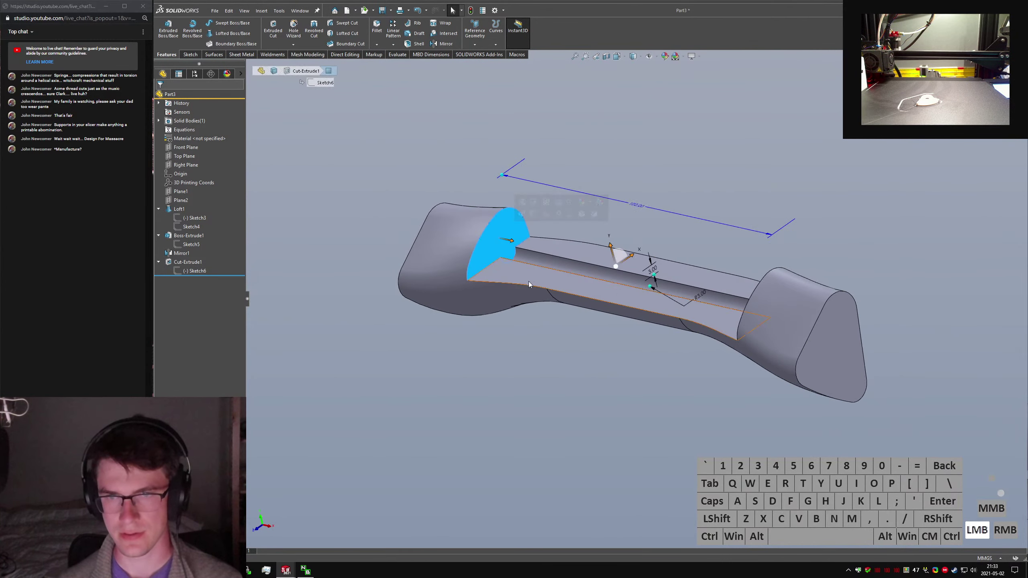
click(642, 208)
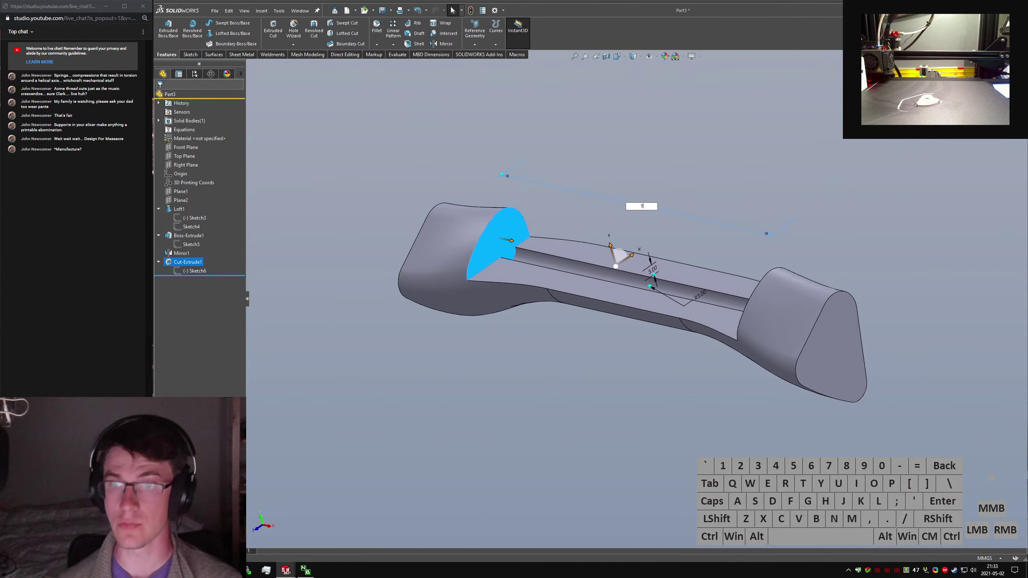
click(637, 207)
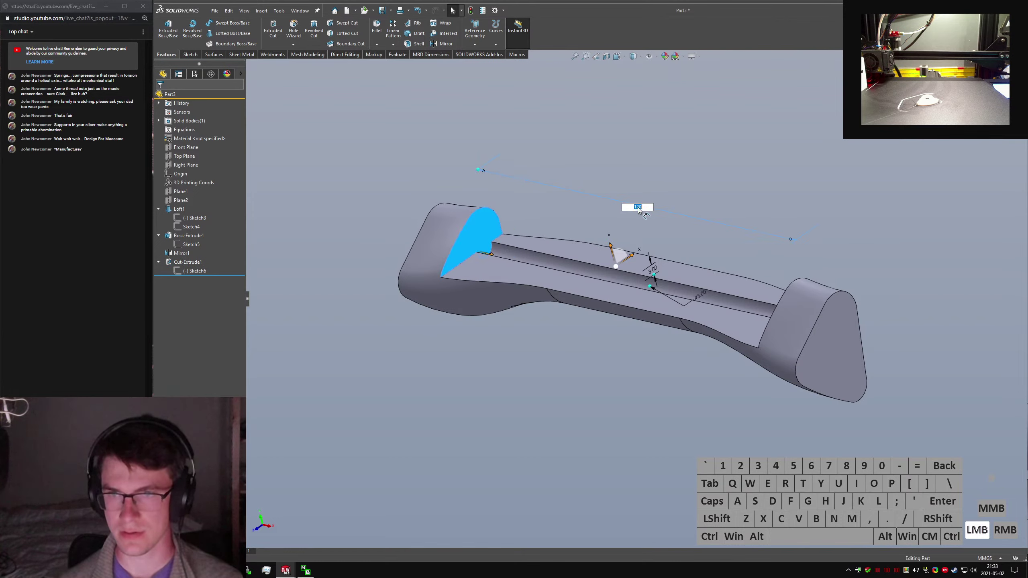
text(103)
key(Return)
click(671, 157)
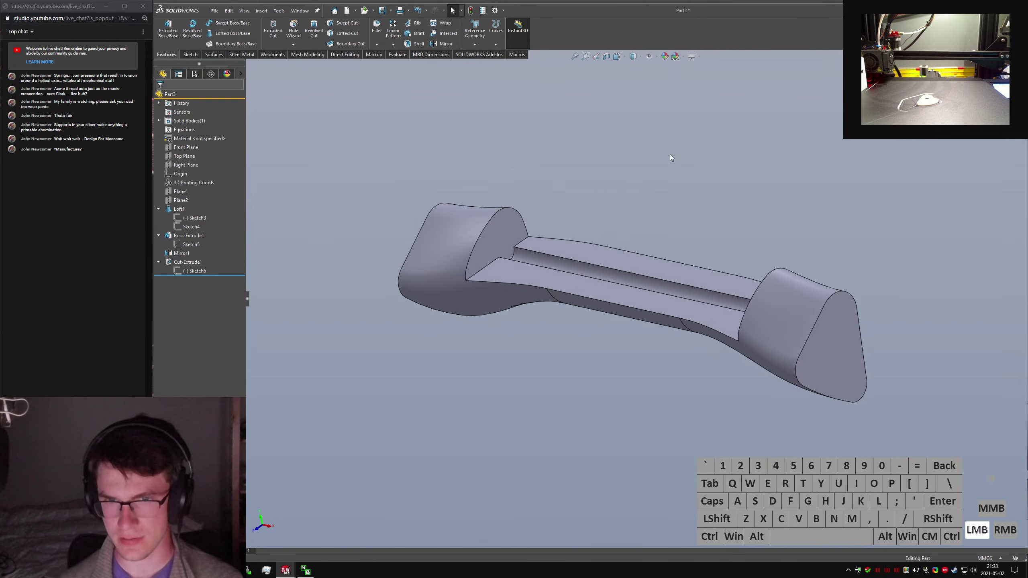
Set the middle cut's depth to 130 mm.
click(485, 262)
click(643, 206)
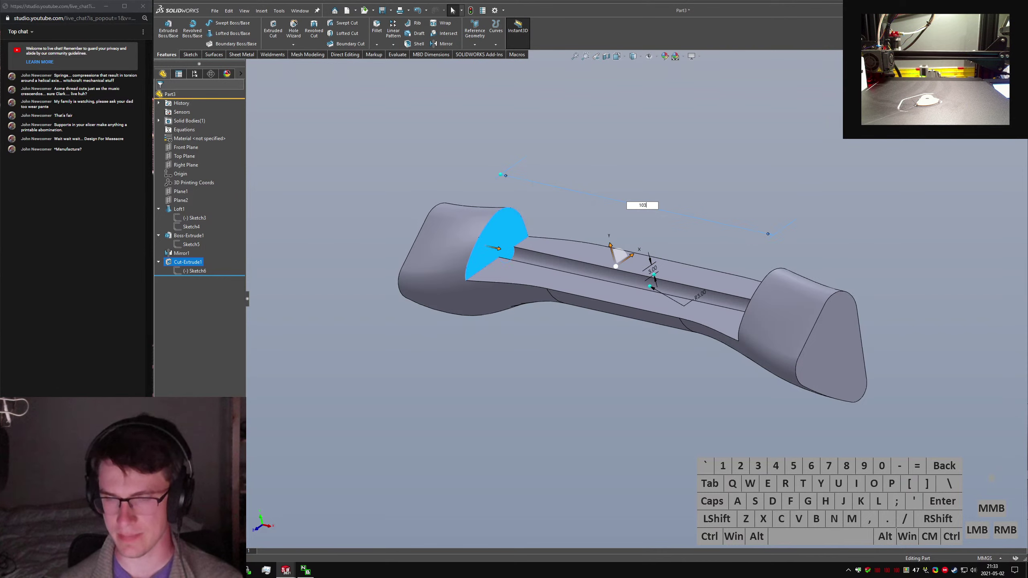
key(BackSpace)
key(BackSpace)
text(30)
key(Return)
click(723, 88)
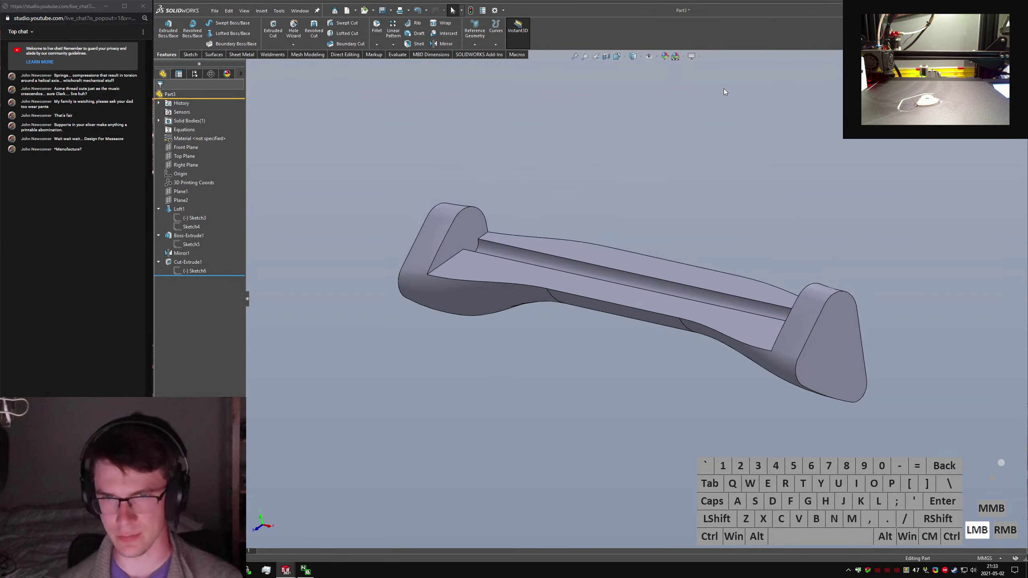
Add an ANSI Metric M6 screw clearance hole with normal fit, Up To Next, at the origin on the part's end face.
text(sextr)
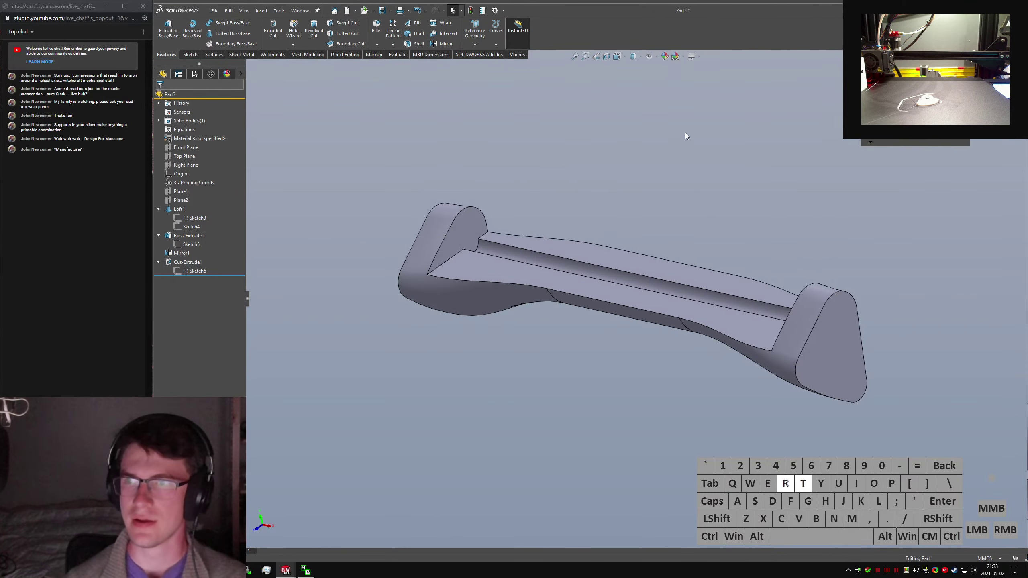
key(ctrl+a)
key(BackSpace)
text(hole wizard)
key(Return)
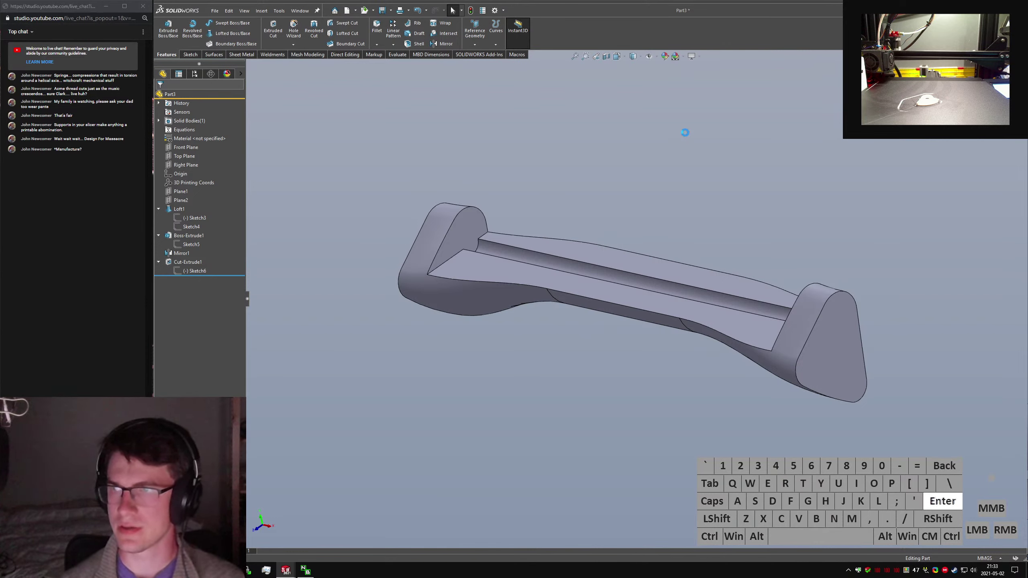
click(839, 312)
key(ctrl+5)
key(ctrl+4)
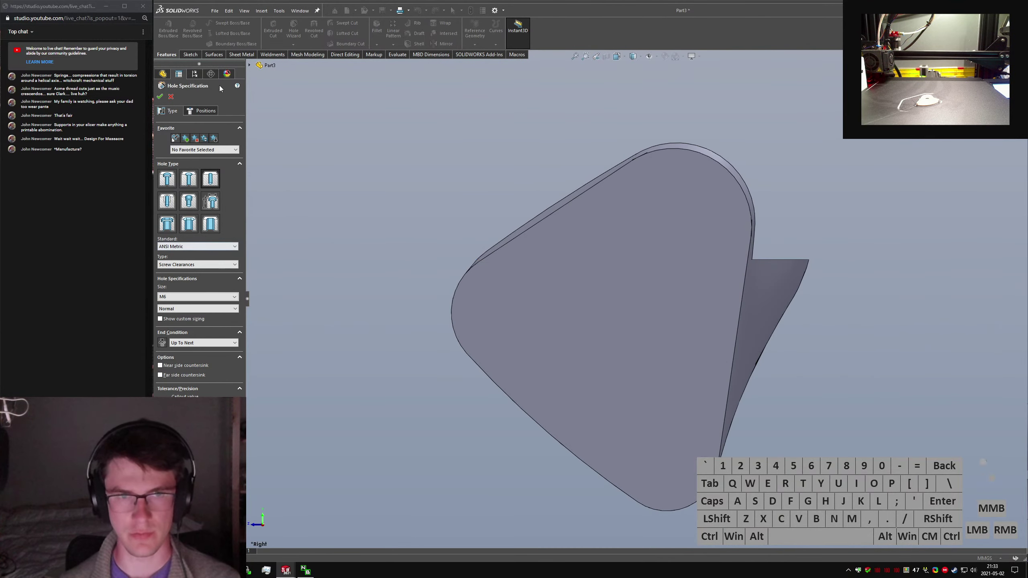
click(205, 110)
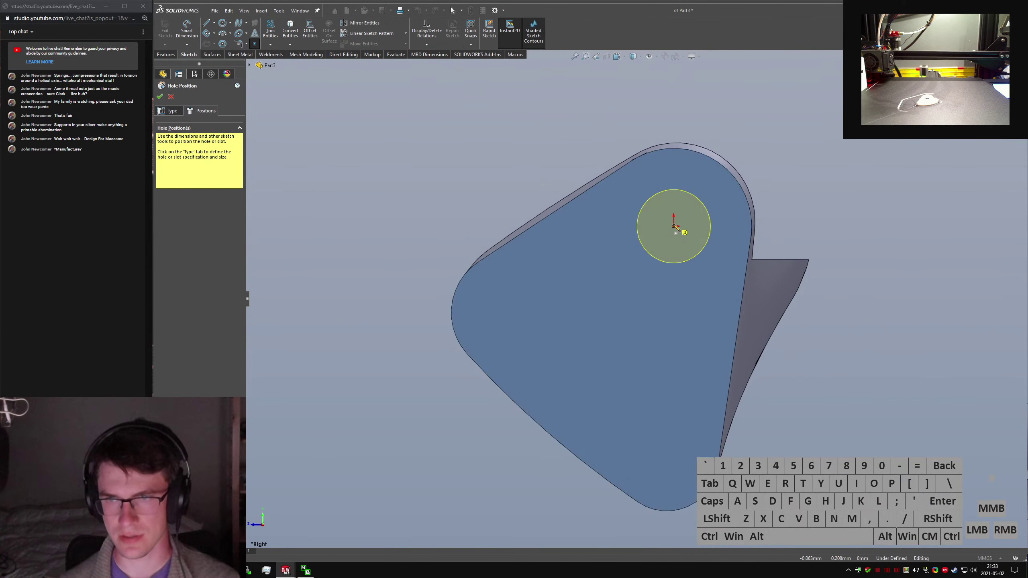
click(159, 97)
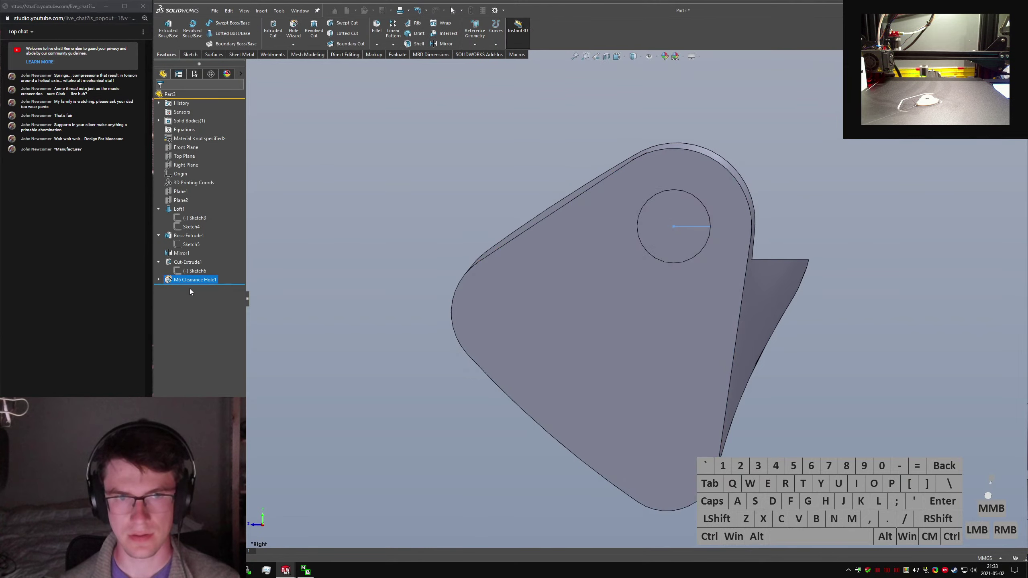
Change the M6 clearance hole's end condition to Through All so it passes through both end plates.
middle_drag(618, 250, 610, 259)
right_click(178, 280)
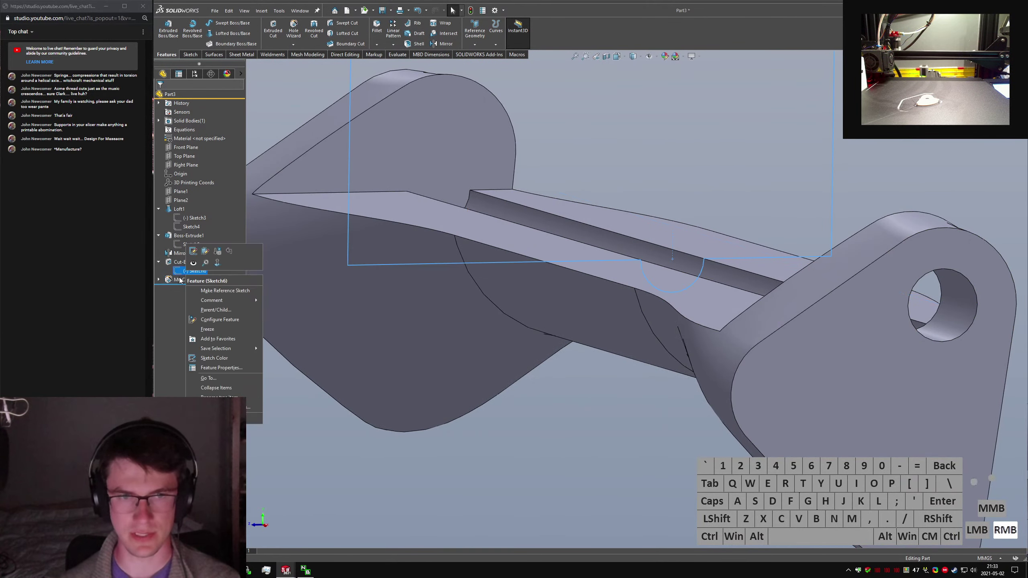
click(249, 276)
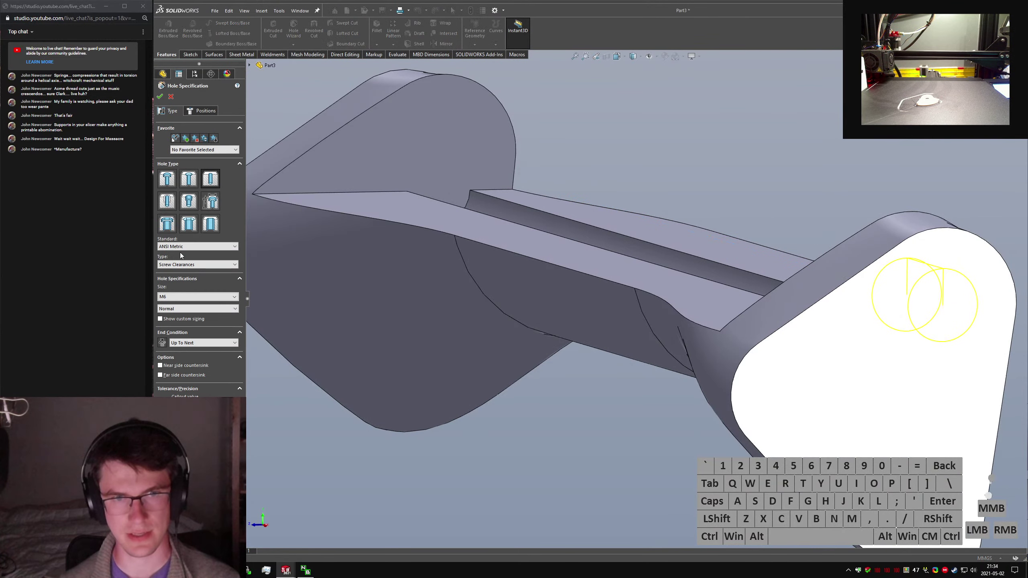
click(202, 343)
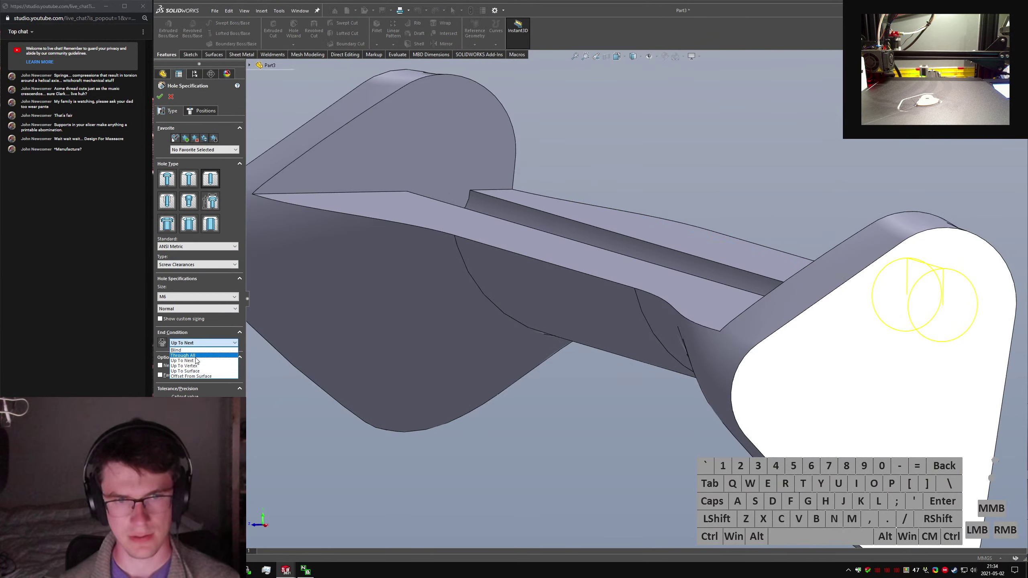
click(191, 356)
middle_drag(532, 155, 684, 368)
scroll(569, 181, up, 6)
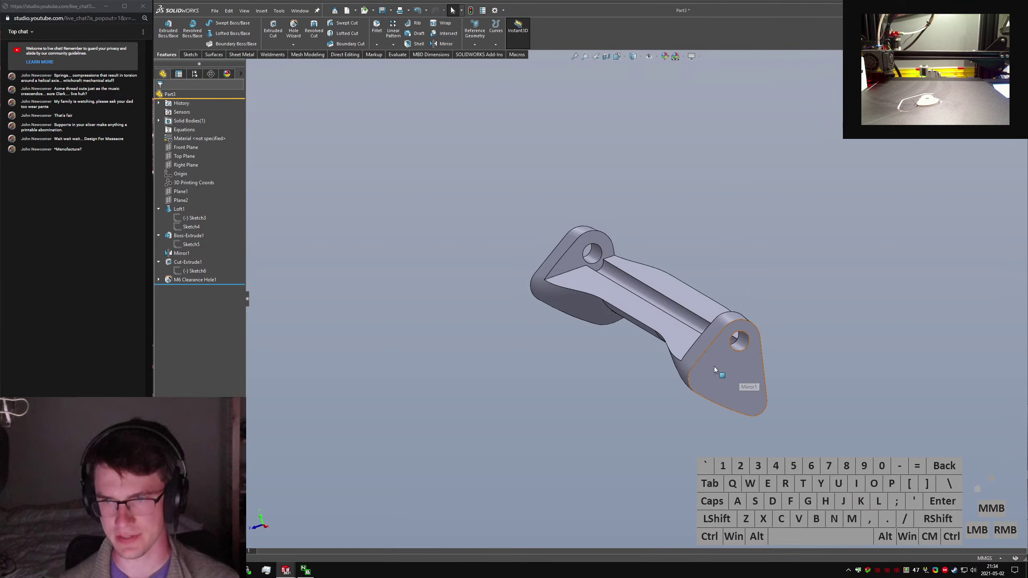
Lower the rounded groove by setting its center distance from the origin to 6 mm.
scroll(621, 303, down, 3)
scroll(630, 302, up, 3)
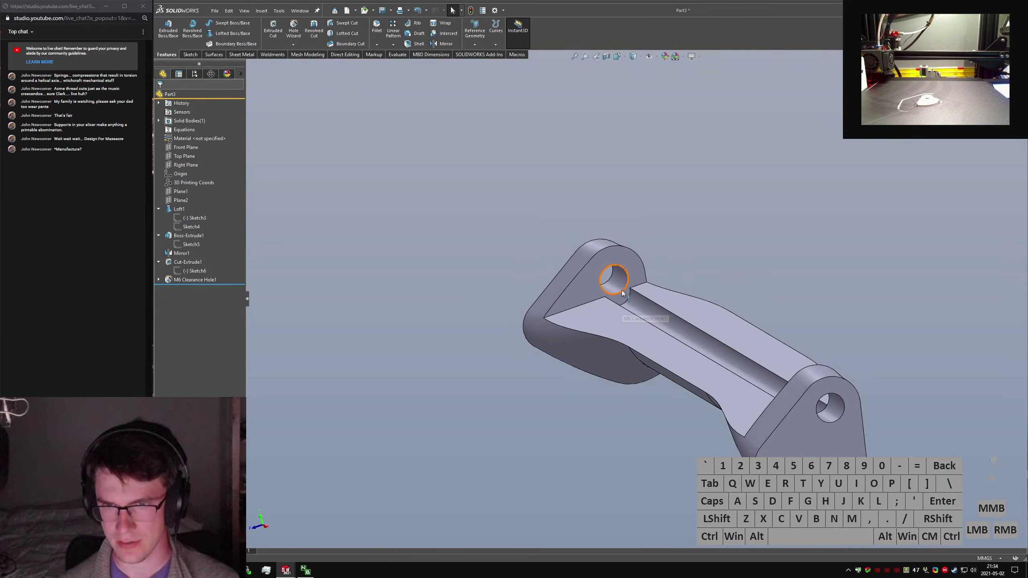
click(627, 301)
scroll(625, 302, down, 2)
click(633, 306)
middle_drag(633, 306, 659, 320)
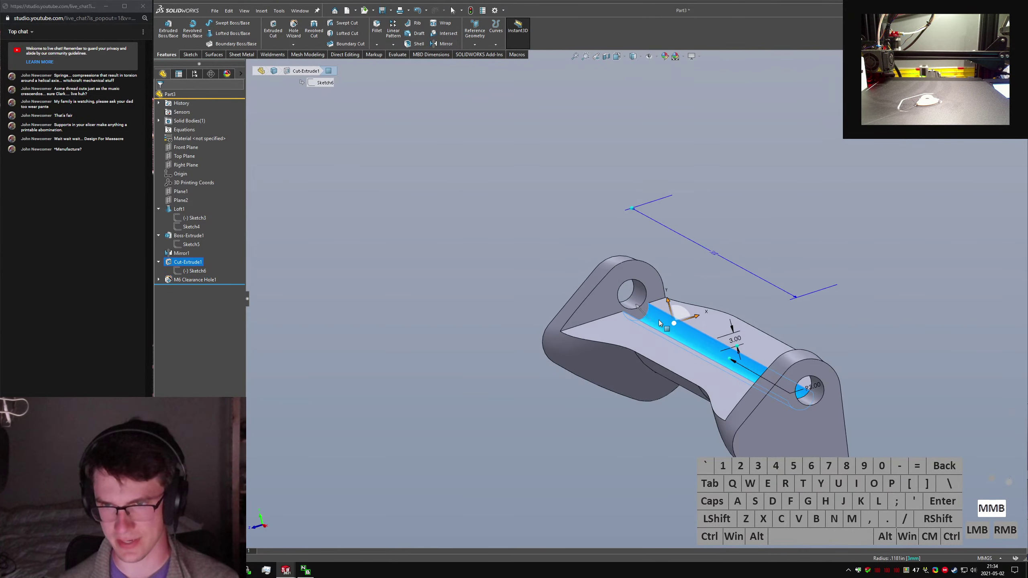
mouse_move(734, 344)
mouse_down()
mouse_move(740, 339)
mouse_move(725, 345)
mouse_move(738, 347)
mouse_up()
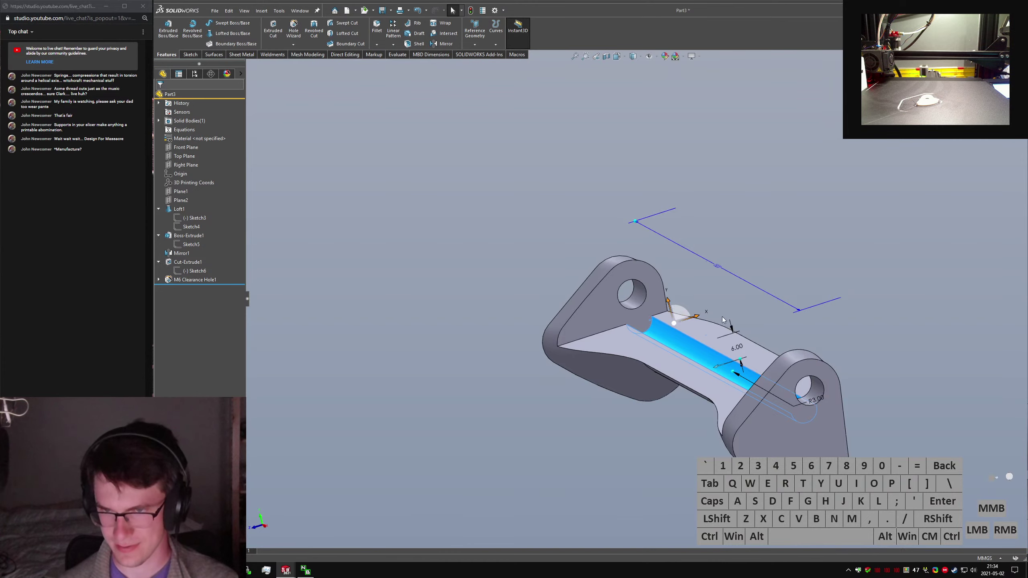
middle_drag(722, 317, 739, 329)
click(686, 393)
Set the diameter of the loft's circular middle profile to 30 mm.
mouse_move(687, 393)
middle_down()
mouse_move(611, 411)
mouse_move(636, 364)
middle_up()
click(192, 227)
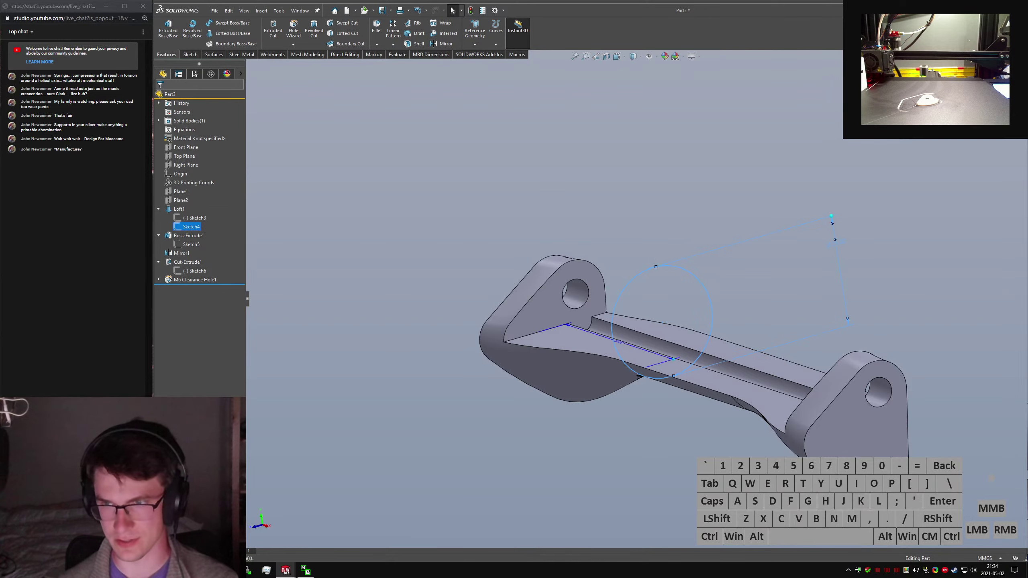
click(844, 242)
text(30)
key(Return)
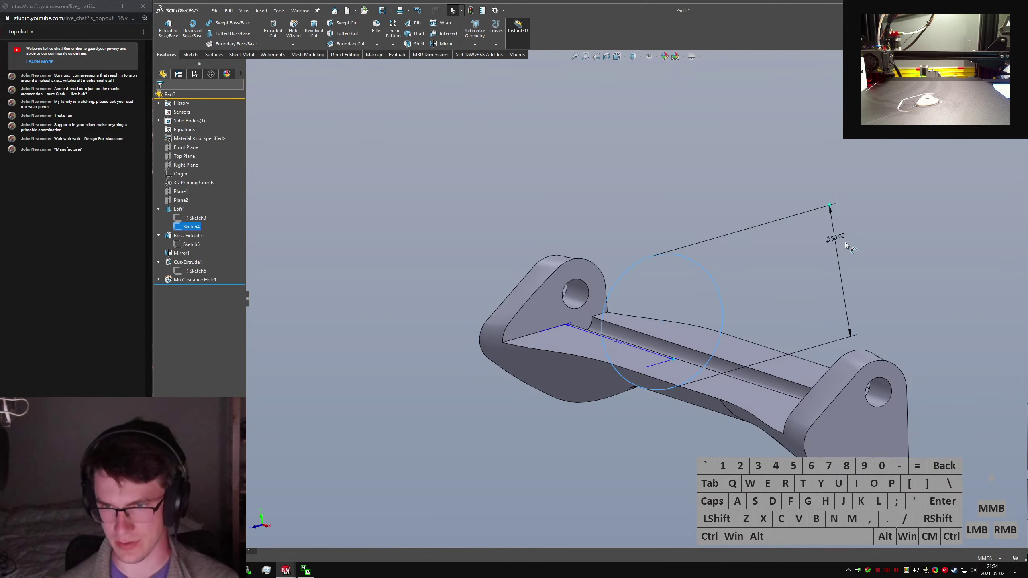
mouse_move(739, 259)
middle_down()
mouse_move(650, 296)
mouse_move(821, 259)
middle_up()
click(821, 260)
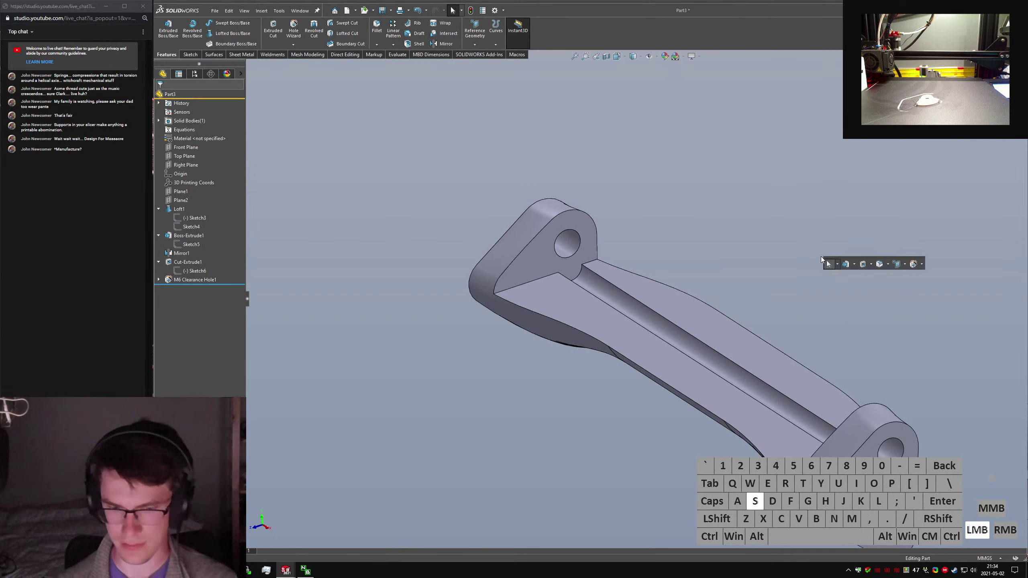
Start a 5 mm fillet on the two edges where the flat cut meets one end plate's inner face.
text(t)
key(ctrl+a)
key(BackSpace)
text(fil)
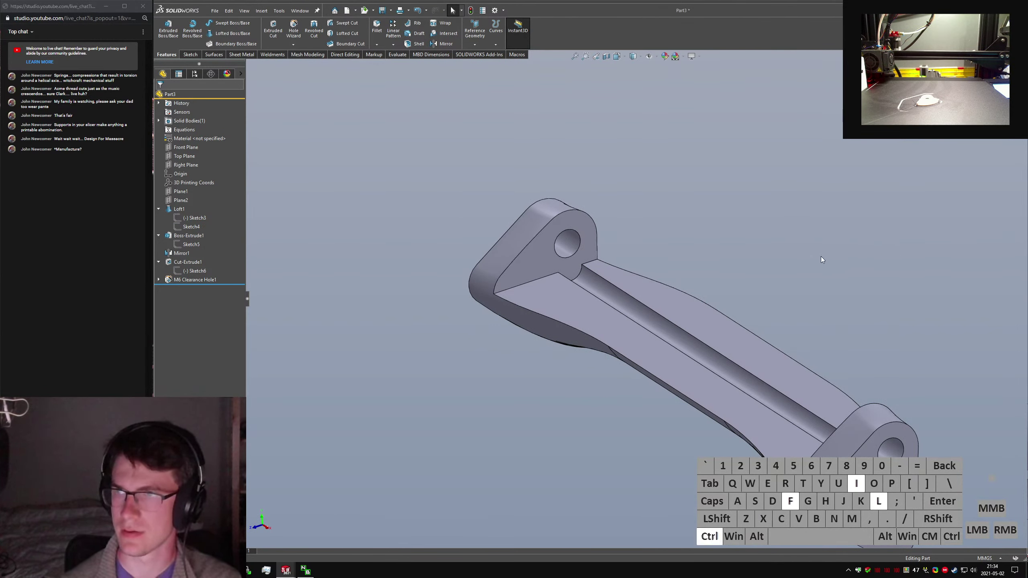
key(ctrl+a)
key(BackSpace)
text(file)
key(Return)
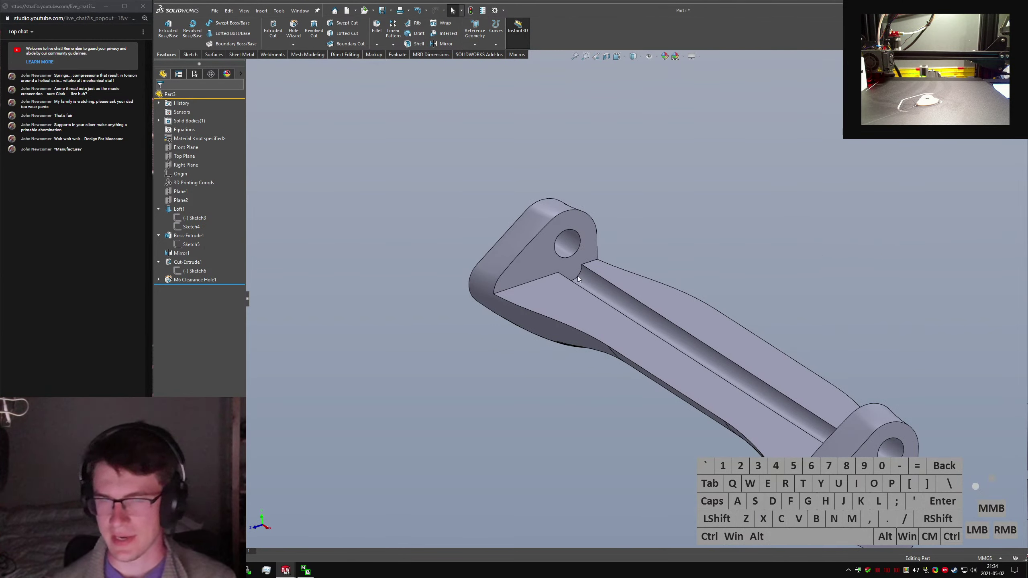
click(554, 275)
click(616, 146)
text(5)
key(Return)
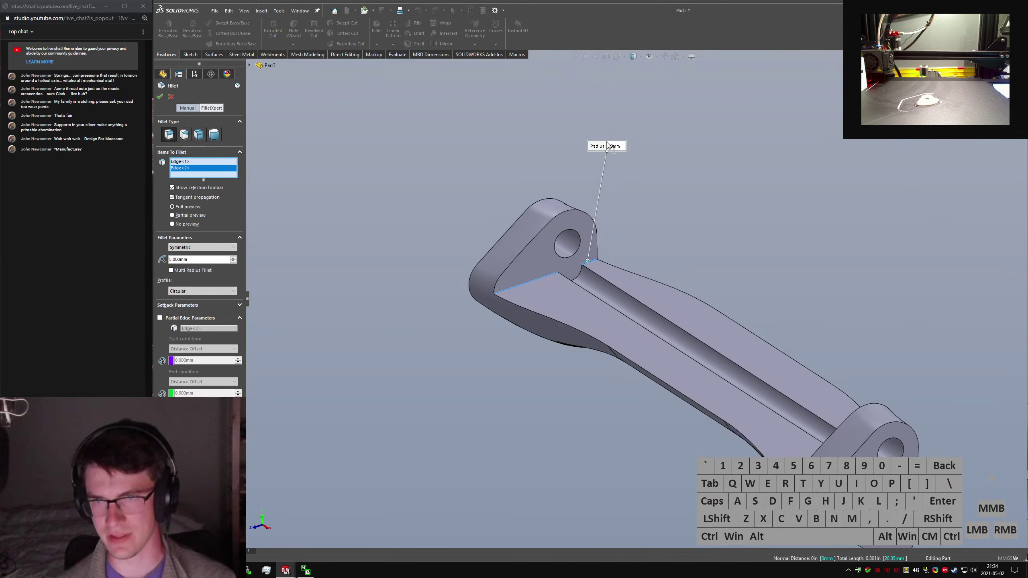
Add the two matching inner edges at the opposite end plate to the fillet.
middle_drag(616, 148, 826, 332)
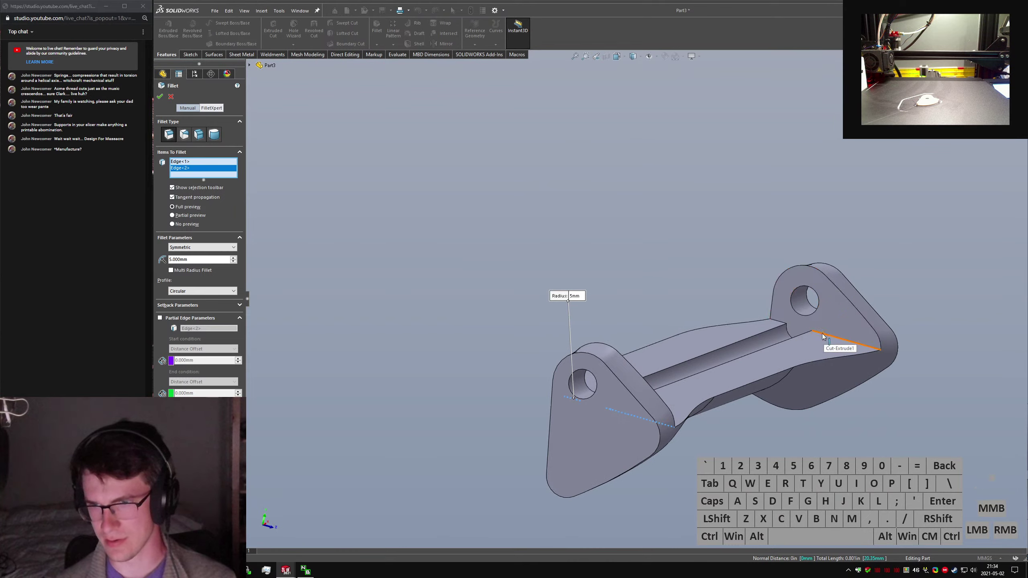
click(826, 333)
click(775, 321)
scroll(743, 329, down, 2)
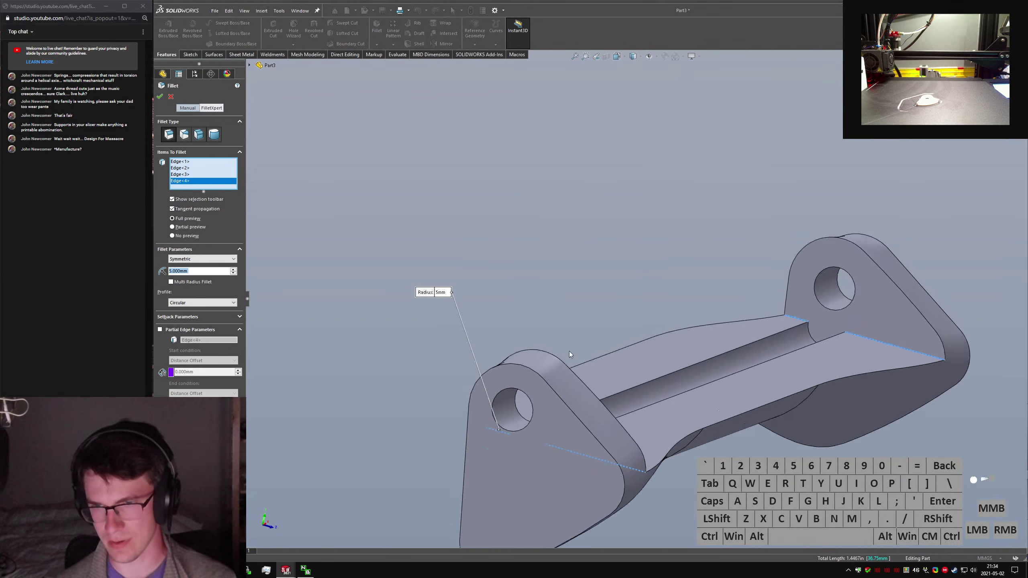
Try a 3 mm fillet radius, settle on 1 mm, and create the fillets.
middle_drag(540, 413, 374, 363)
scroll(614, 444, down, 3)
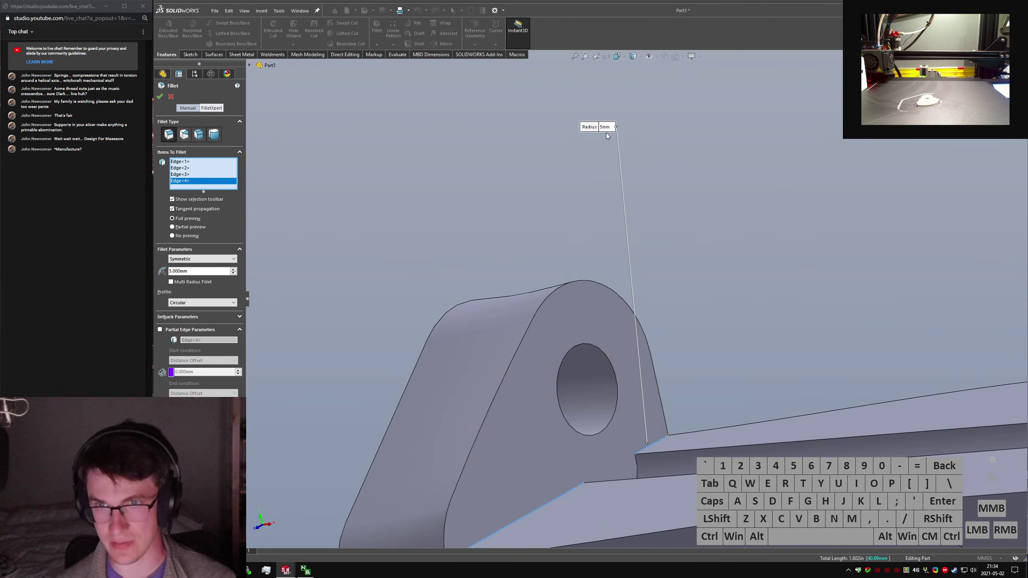
scroll(619, 425, down, 3)
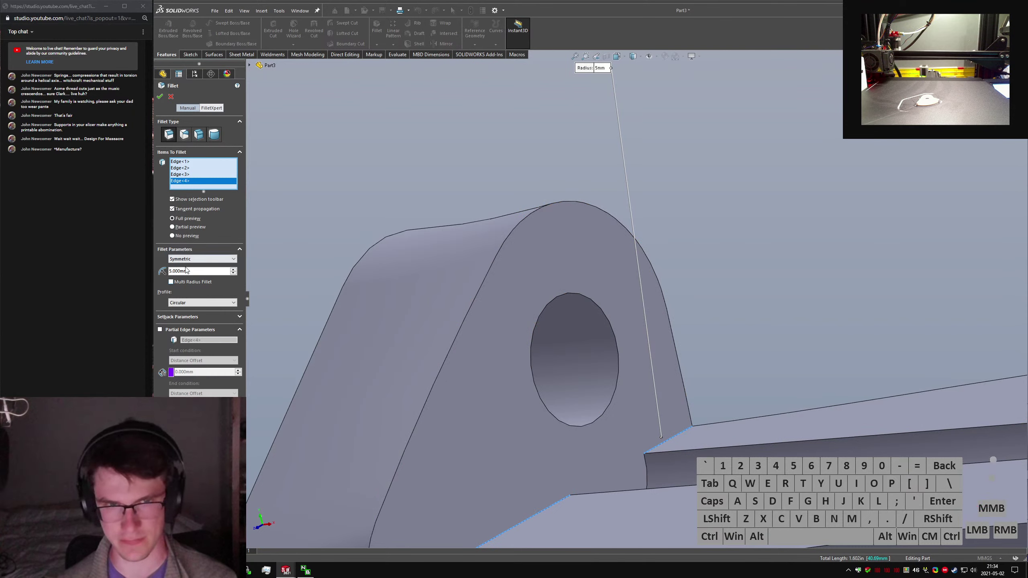
text(3)
key(Return)
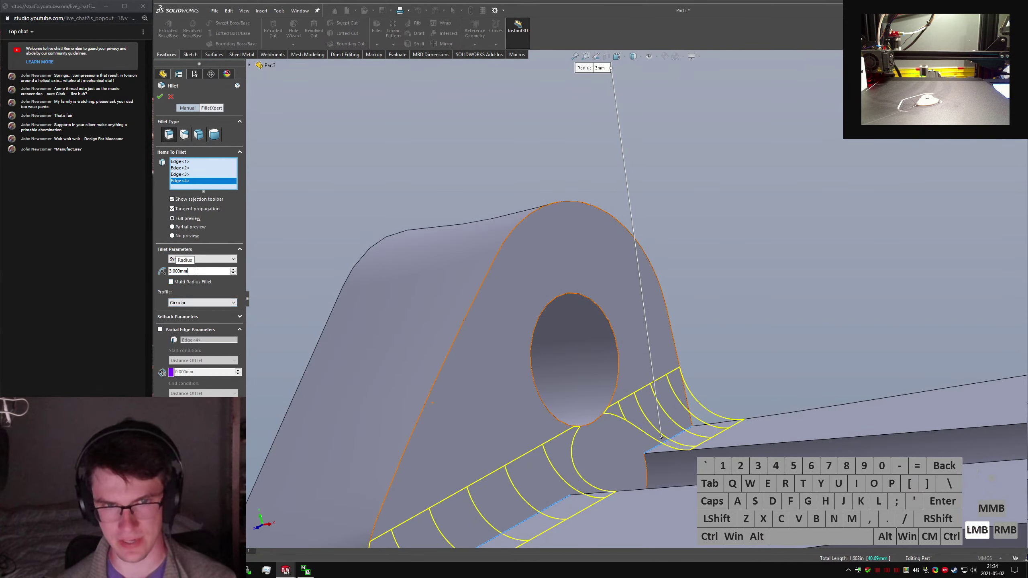
text(1)
key(Return)
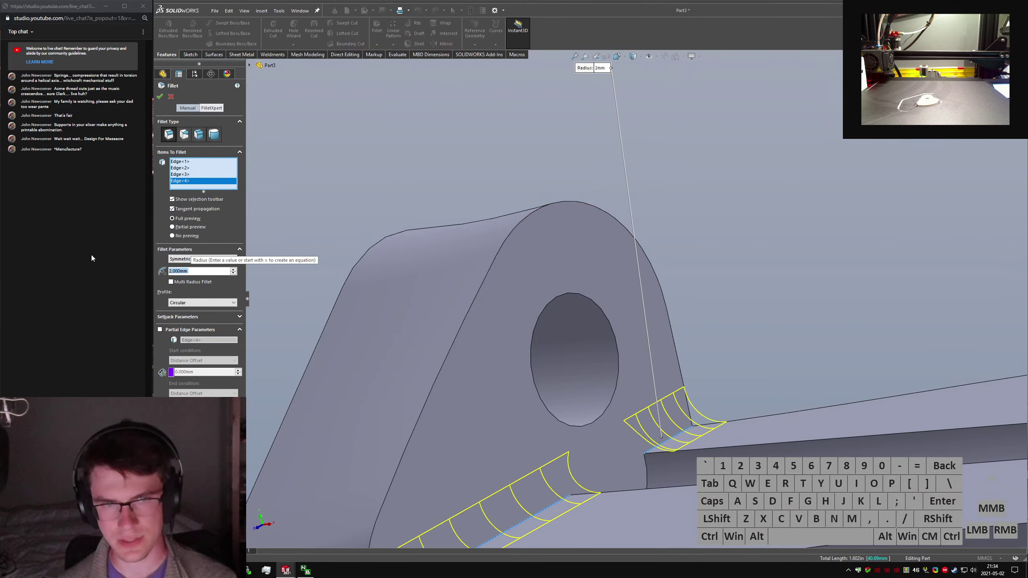
key(Return)
Add the groove's curved edges at both end plates' inner faces to the existing 1 mm fillet and confirm it.
scroll(664, 396, up, 3)
middle_drag(664, 396, 638, 397)
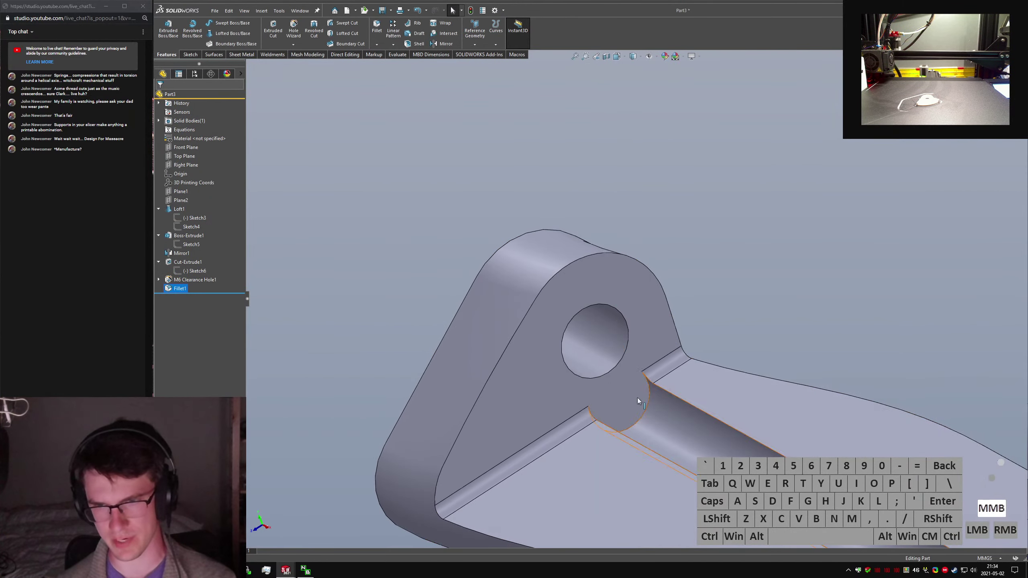
right_click(188, 288)
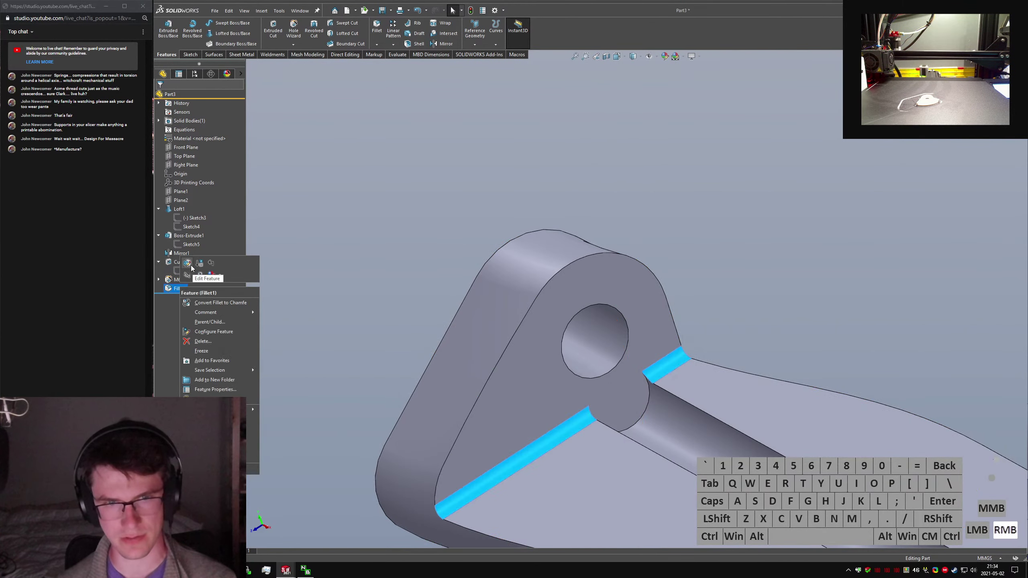
click(649, 397)
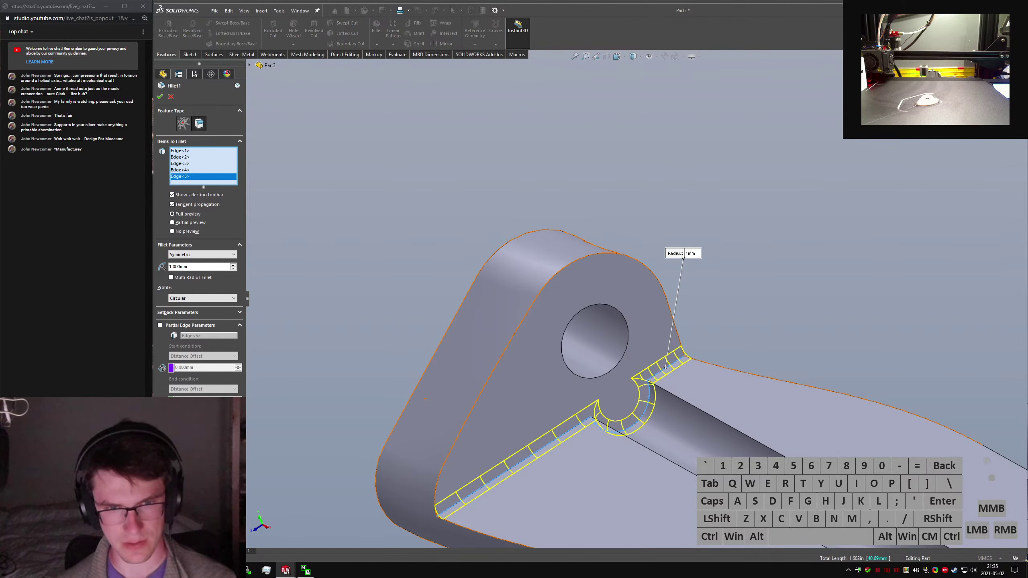
scroll(640, 386, up, 8)
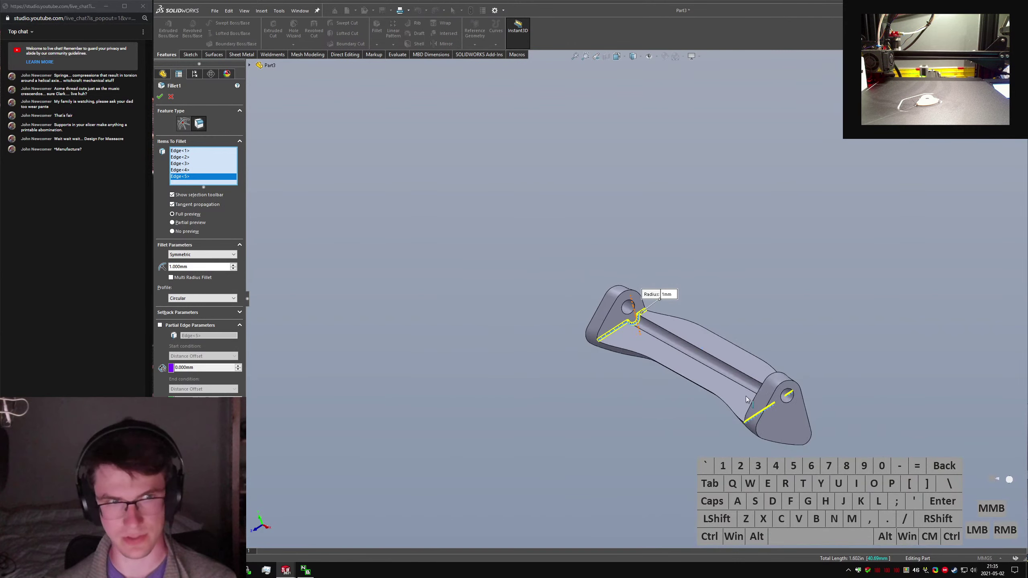
middle_drag(724, 396, 785, 378)
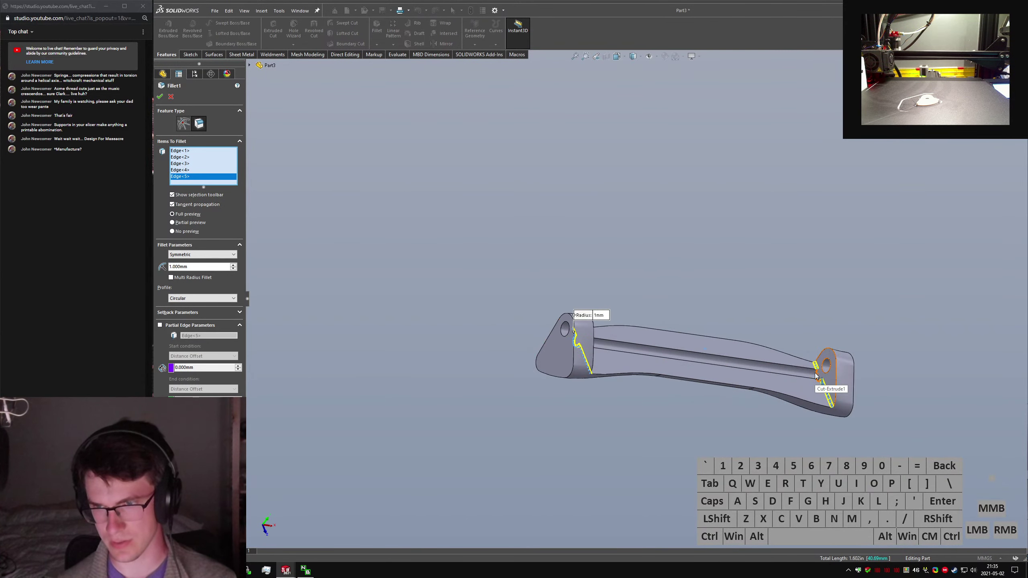
click(815, 373)
right_click(814, 373)
Examine the filleted junctions between the groove and both end plates up close and from several angles.
click(655, 215)
scroll(592, 352, down, 4)
middle_drag(590, 351, 512, 312)
scroll(644, 357, down, 5)
middle_drag(654, 324, 914, 349)
scroll(829, 353, up, 9)
scroll(858, 354, up, 4)
scroll(749, 310, down, 5)
middle_drag(728, 311, 780, 364)
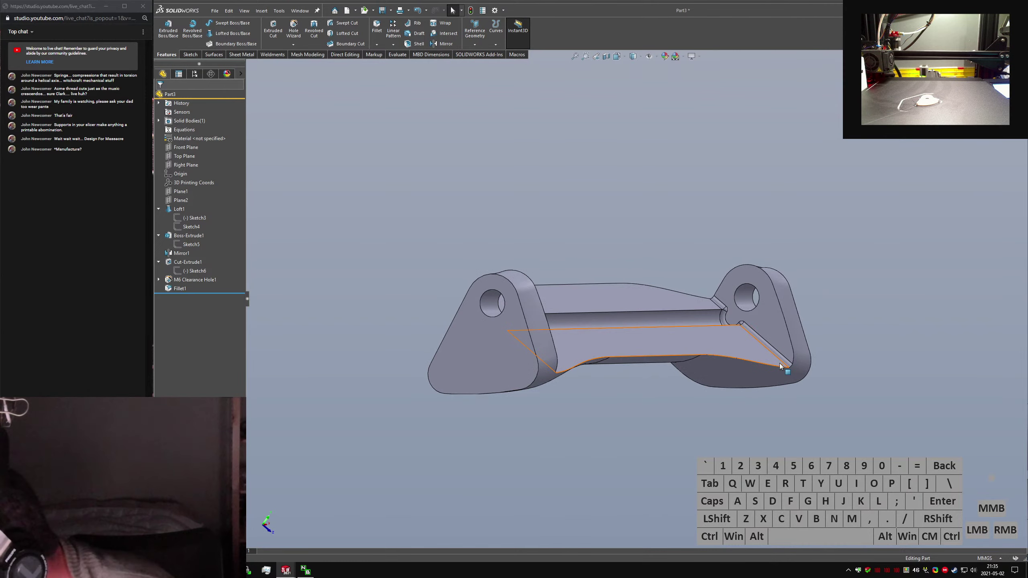
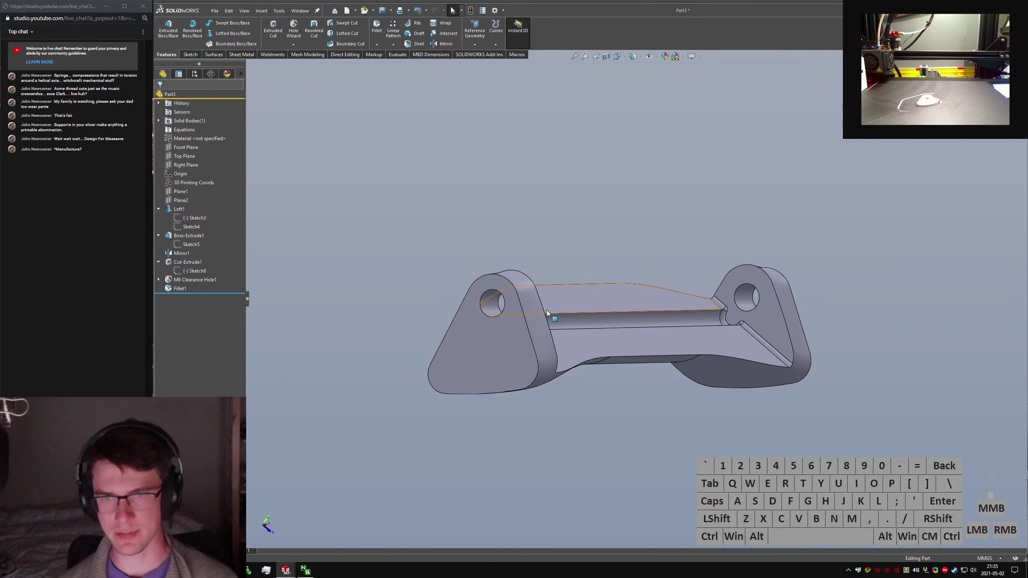
Set the top corner radius of the loft's end profile to 8.5 mm.
middle_drag(547, 310, 423, 331)
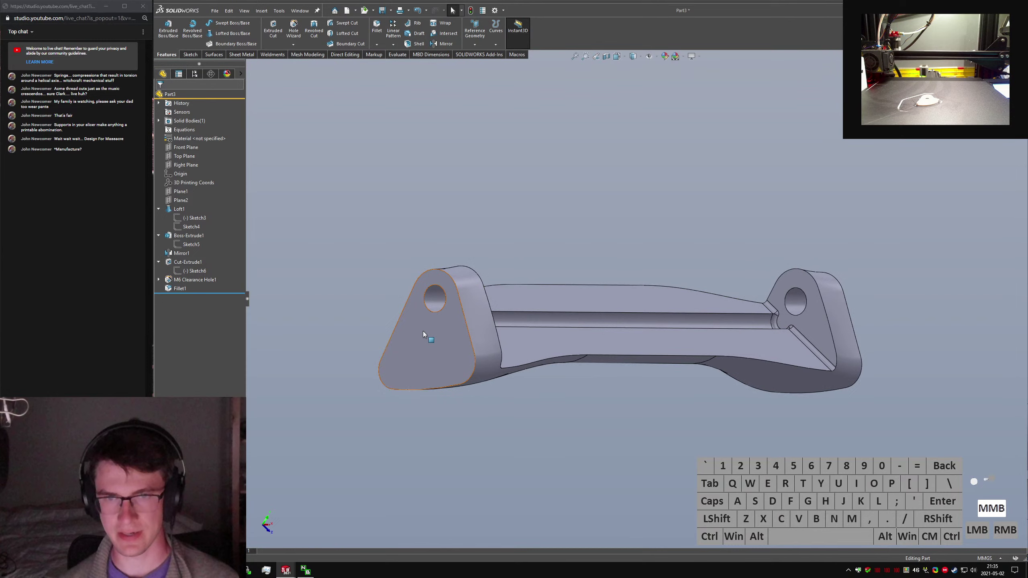
click(446, 331)
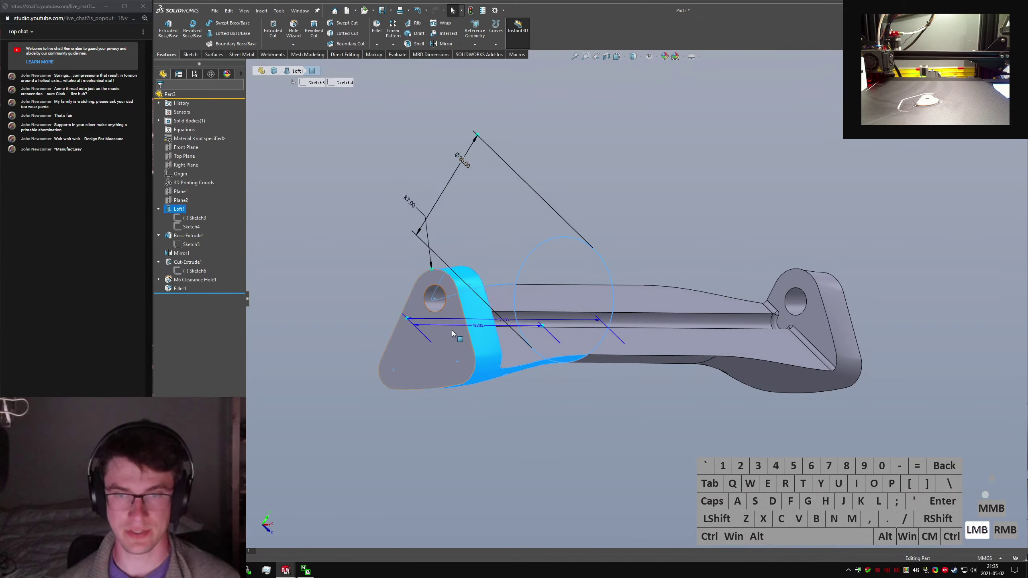
click(413, 208)
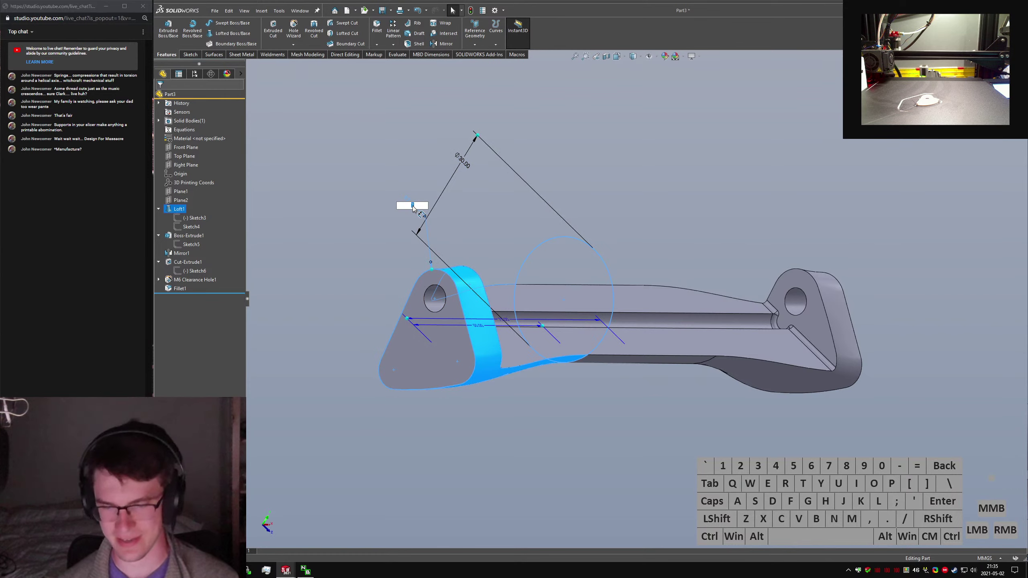
click(538, 217)
middle_drag(538, 217, 504, 207)
Create a default mate reference on the rounded top edge of one end plate's outer face.
click(504, 207)
key(s)
key(t)
key(e)
key(a)
key(m)
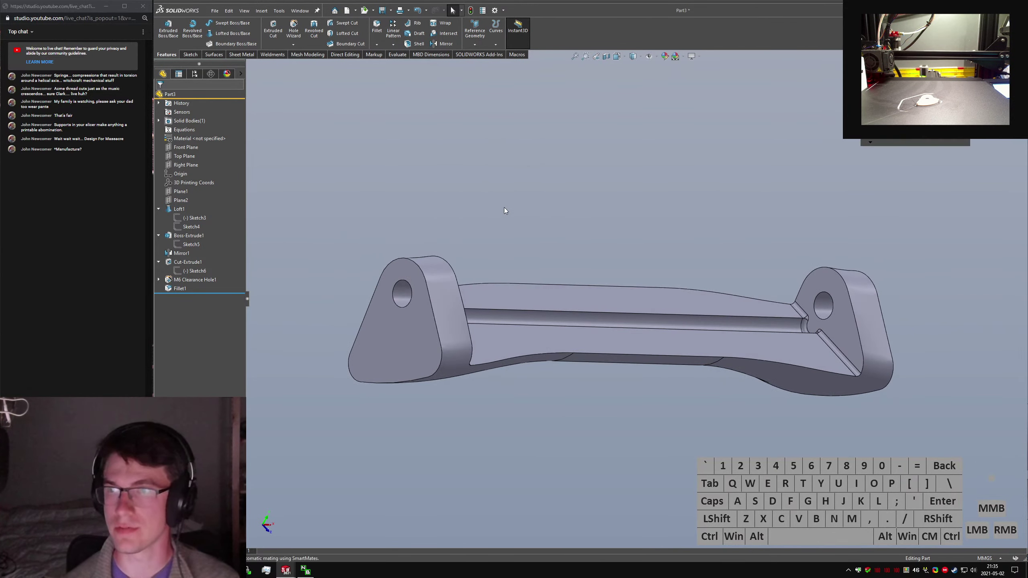
key(Return)
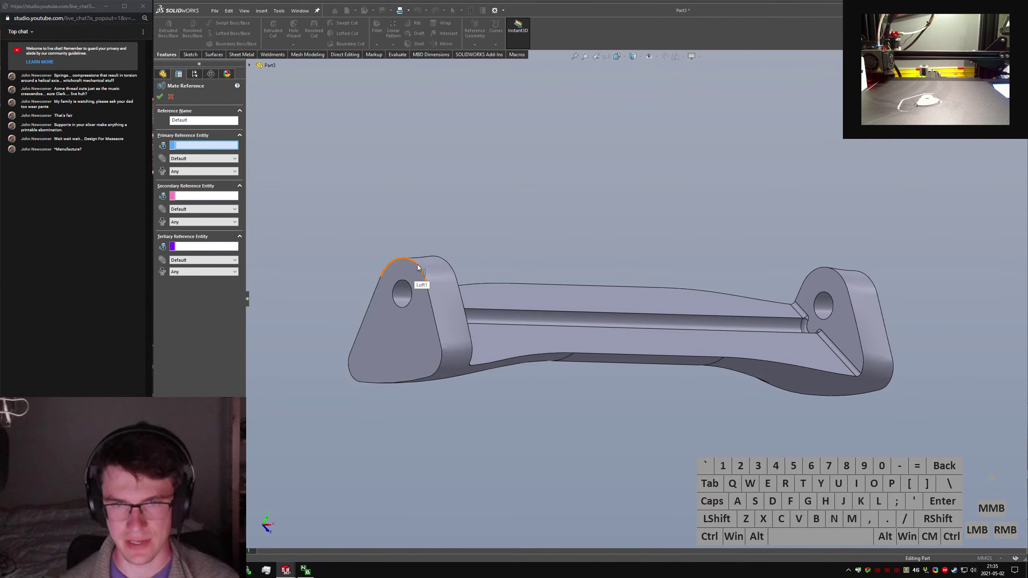
click(417, 268)
click(408, 273)
right_click(408, 274)
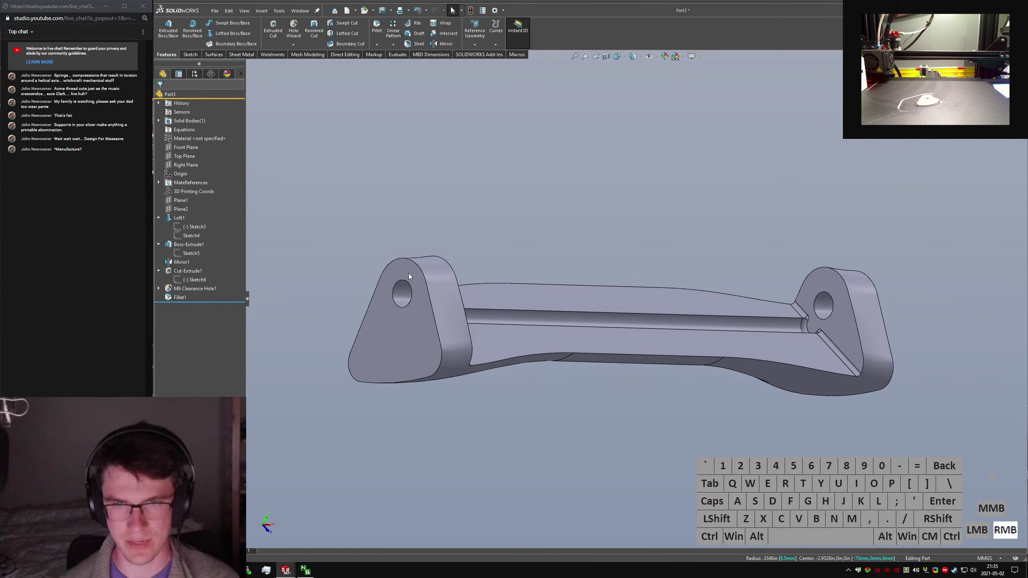
Insert the part 1190 Rough Reference Bracket and place it on the rounded top edge of the end plate.
key(s)
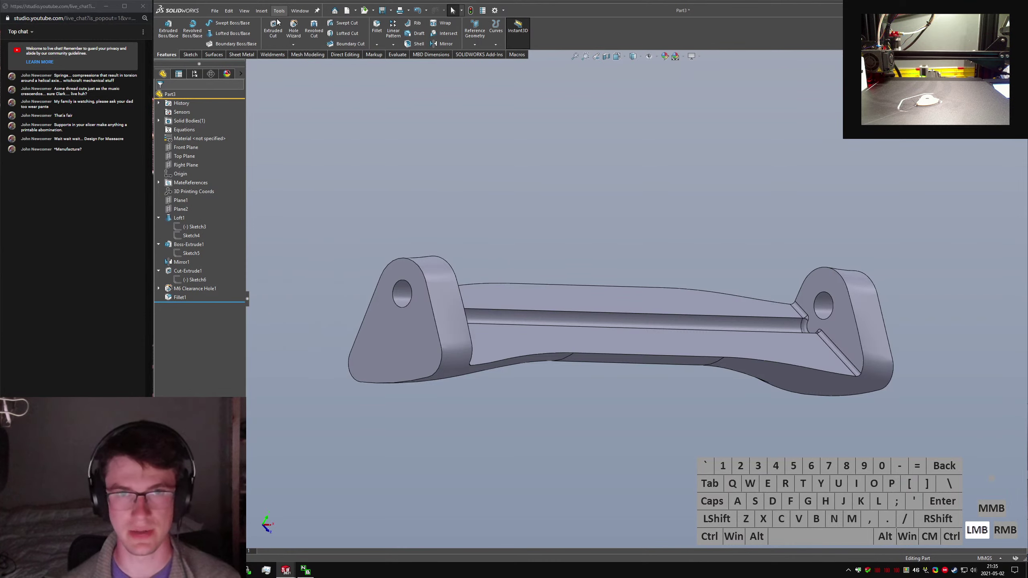
click(278, 12)
mouse_move(258, 10)
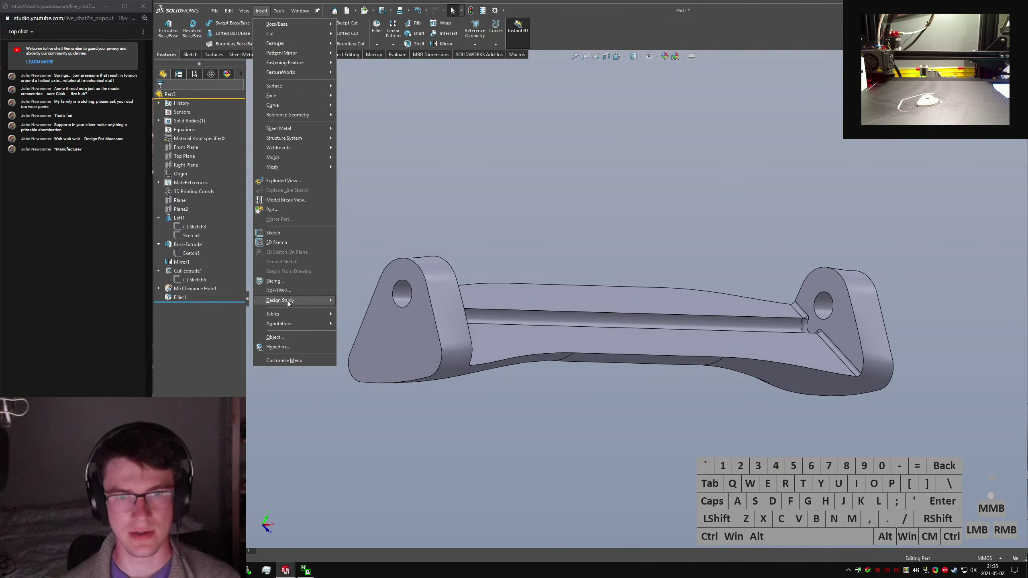
click(285, 210)
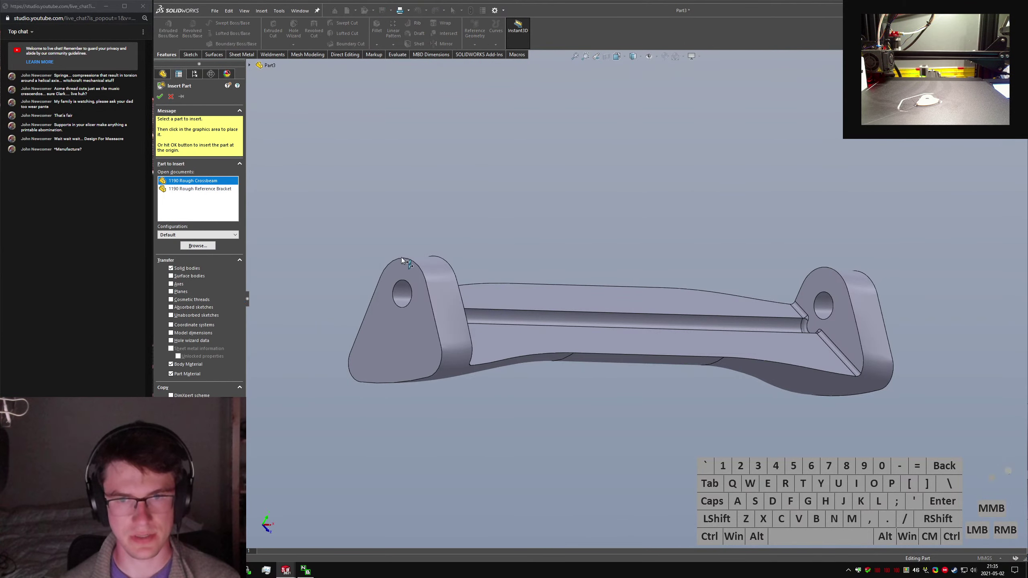
click(189, 190)
click(412, 268)
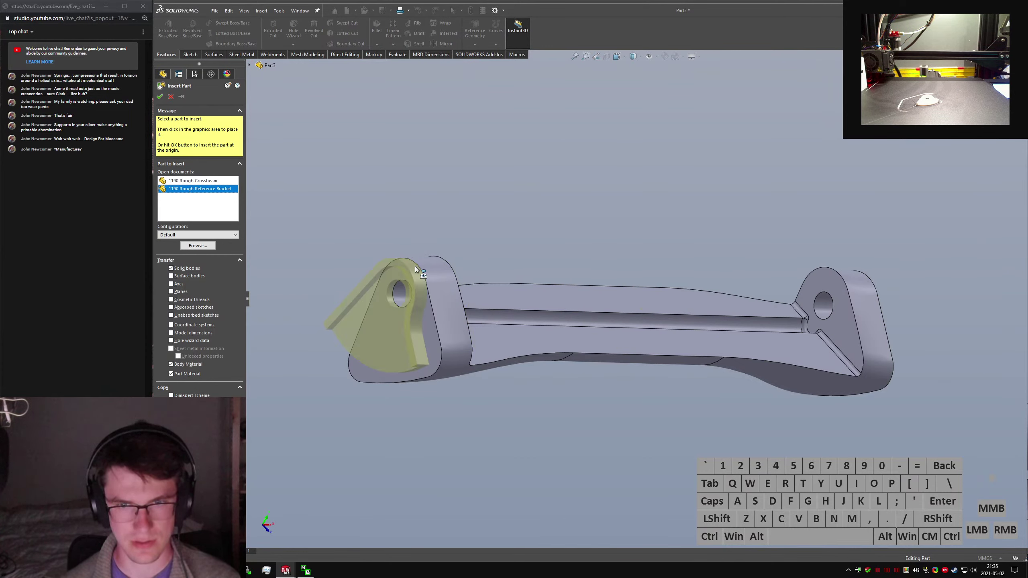
click(414, 266)
Set the offset of the loft's end profile plane (Plane1) to 55 mm.
scroll(414, 266, down, 4)
middle_drag(458, 266, 454, 291)
scroll(601, 351, up, 3)
scroll(600, 350, up, 2)
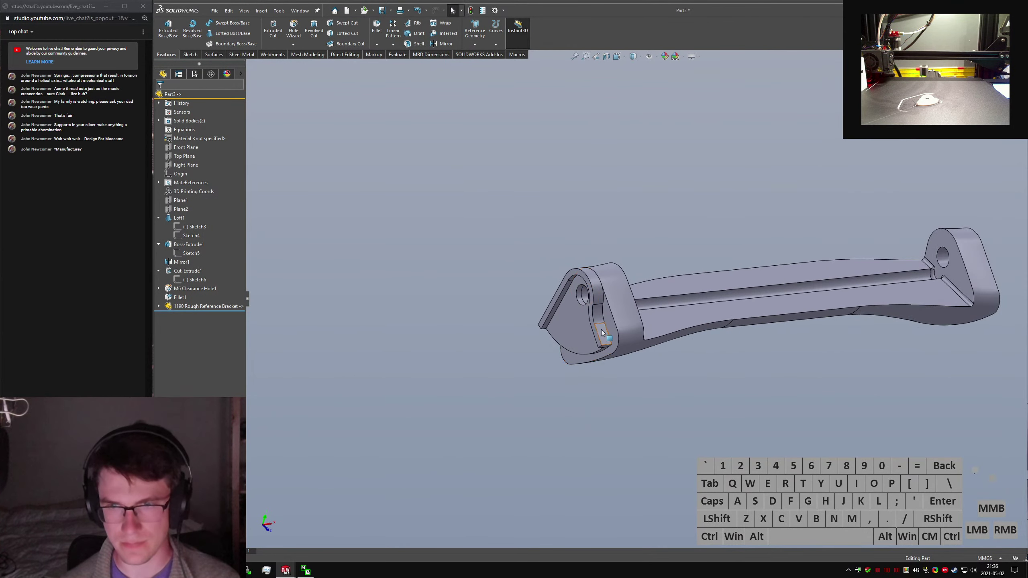
click(609, 322)
middle_drag(609, 322, 570, 330)
click(180, 201)
click(661, 298)
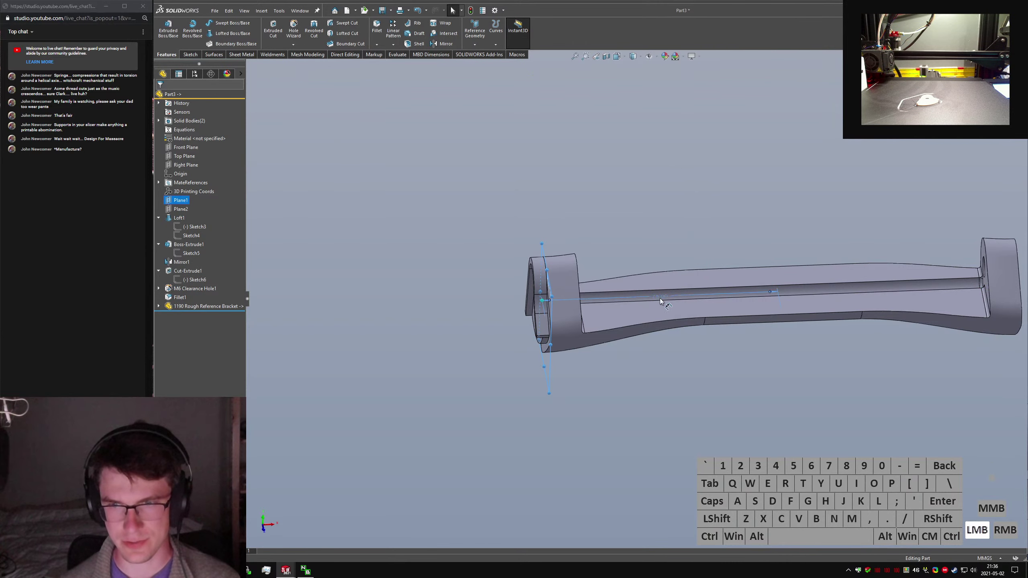
click(660, 300)
text(55)
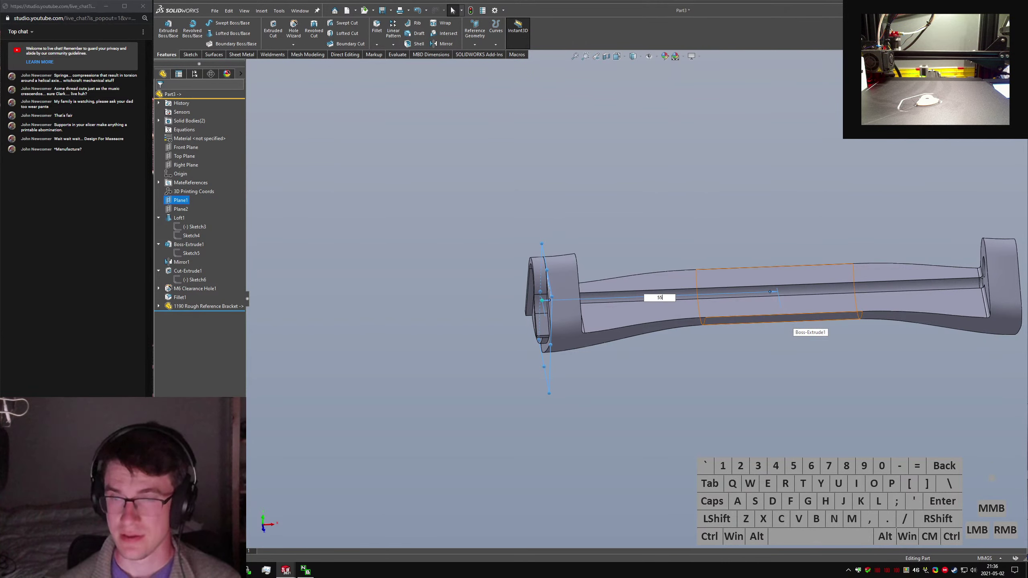
key(Return)
click(681, 367)
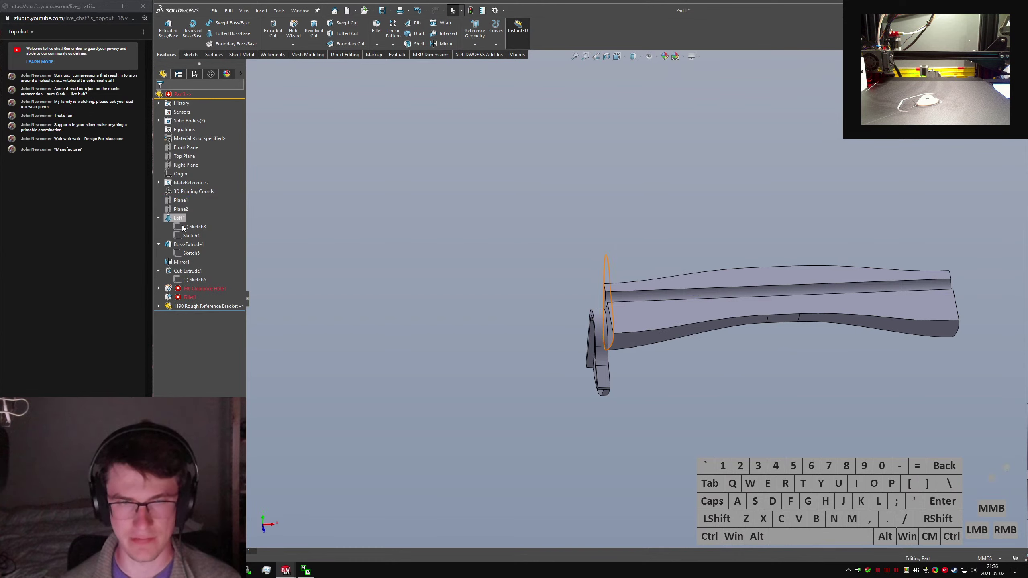
Shorten the grooved central cut's extrusion depth so that it leaves both end plates standing.
click(191, 253)
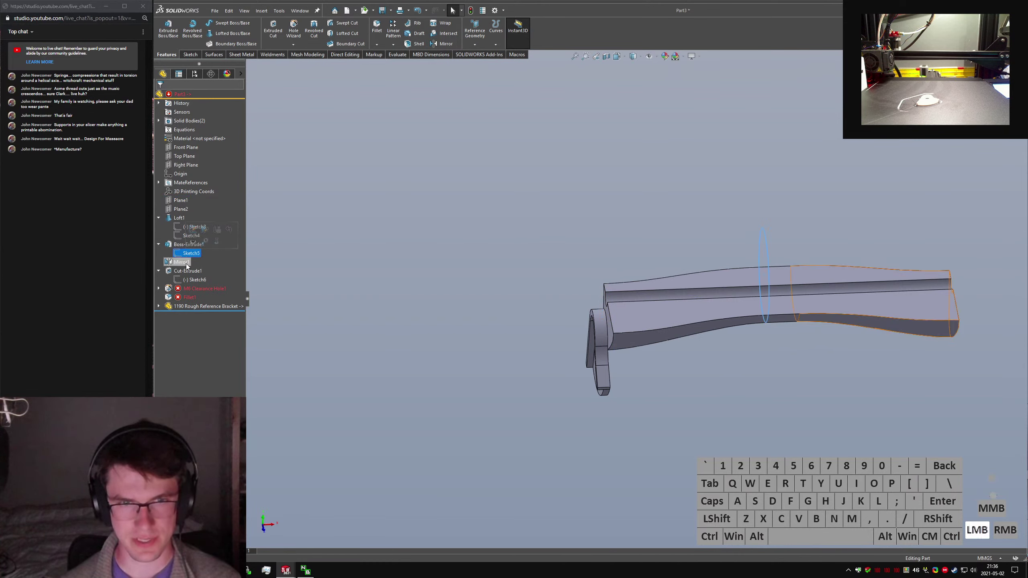
click(182, 235)
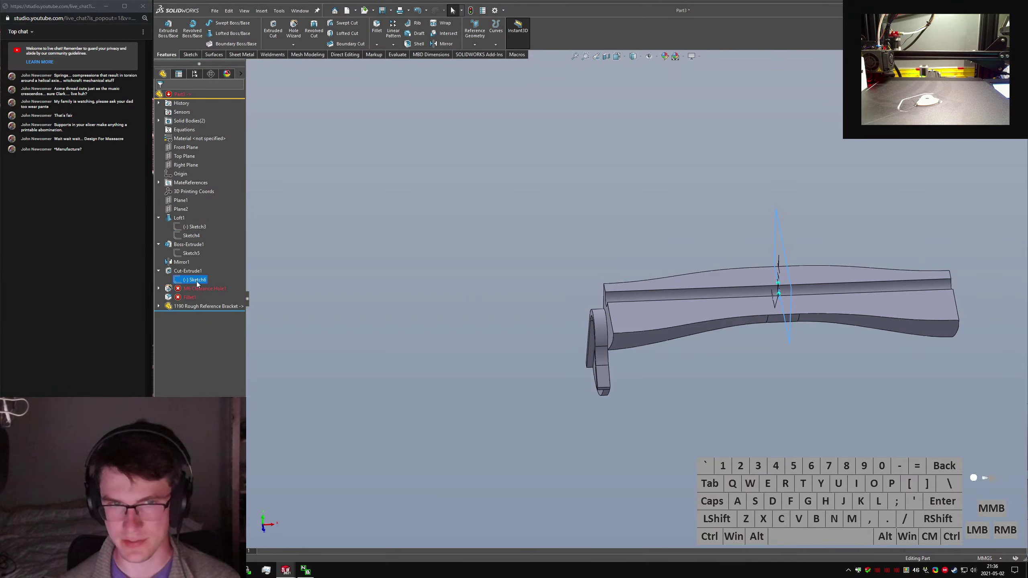
click(188, 271)
click(786, 228)
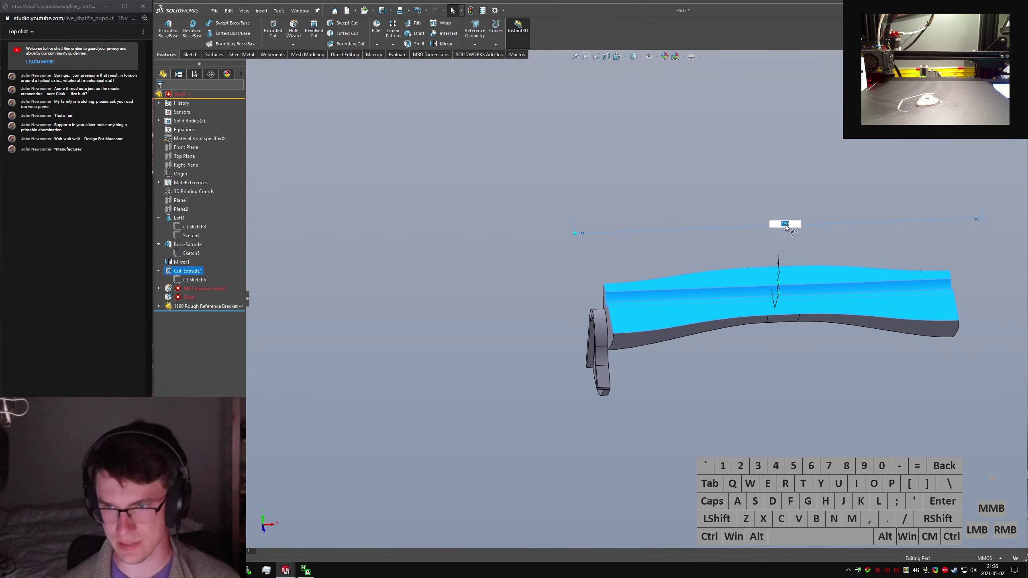
key(Return)
click(778, 185)
Mirror the inserted reference bracket body about the Right Plane to the opposite end, without merging solids.
scroll(611, 294, down, 3)
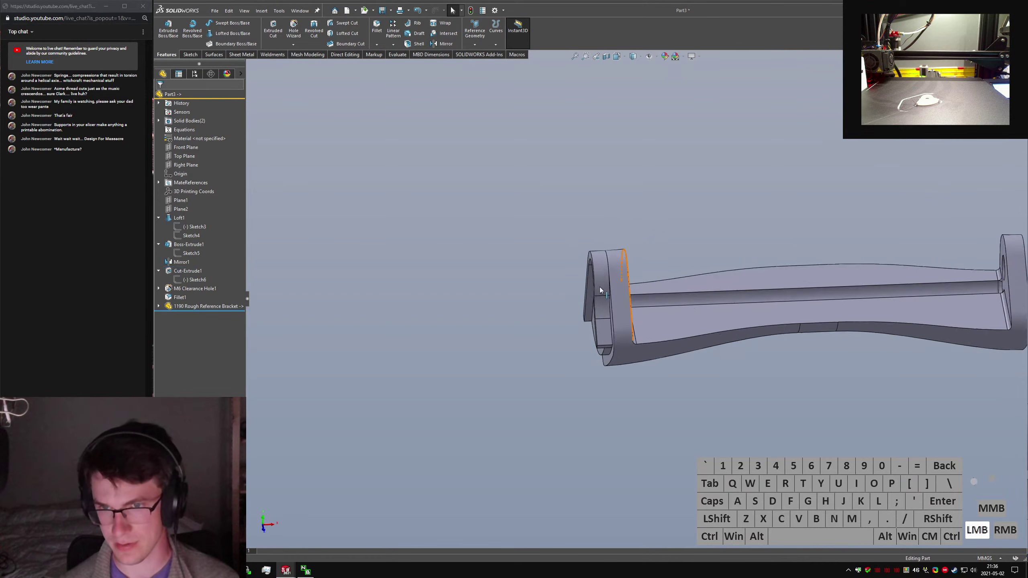
middle_drag(614, 293, 587, 255)
drag(557, 209, 544, 205)
text(smirror)
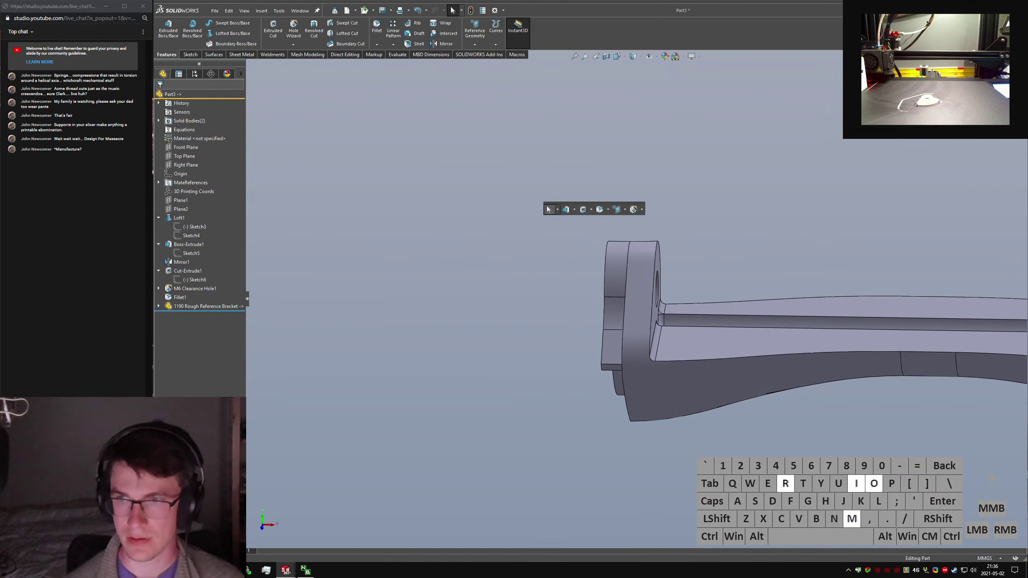
key(Return)
click(250, 66)
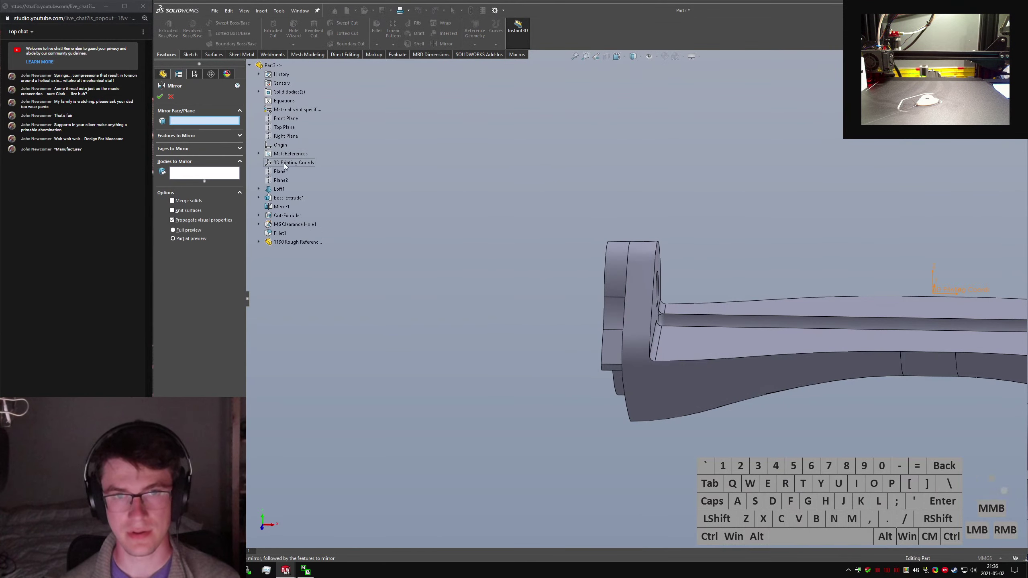
click(286, 136)
click(622, 301)
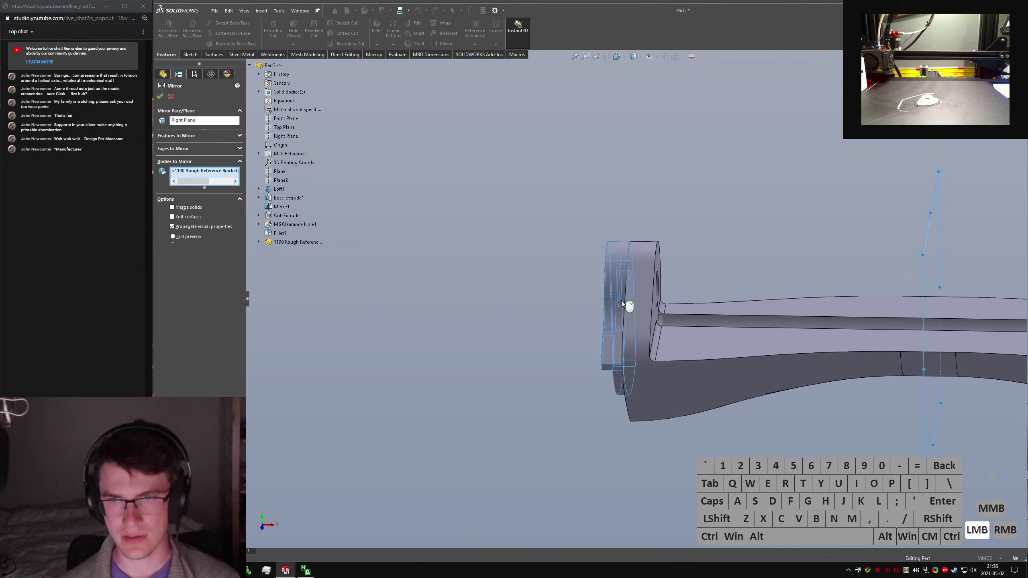
right_click(620, 300)
scroll(637, 294, up, 5)
middle_drag(636, 295, 753, 299)
scroll(760, 301, down, 6)
middle_drag(760, 301, 784, 299)
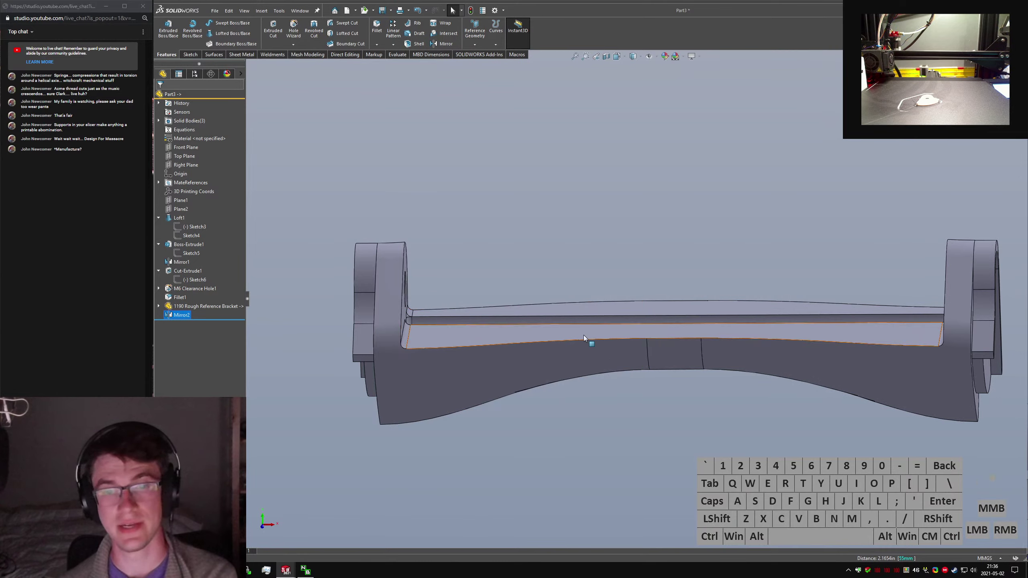
Edit the loft's end profile sketch, shifting one lower corner arc outward and the other downward toward the reference bracket's outline.
mouse_move(589, 311)
middle_down()
mouse_move(682, 301)
mouse_move(665, 333)
mouse_move(683, 378)
mouse_move(715, 323)
mouse_move(615, 338)
middle_up()
click(543, 353)
click(536, 389)
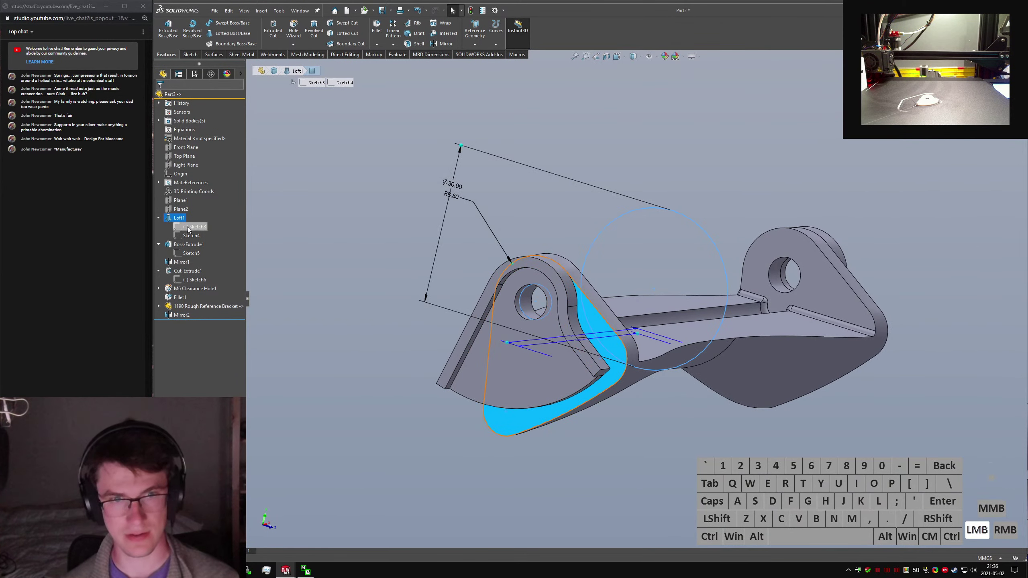
right_click(205, 228)
click(204, 208)
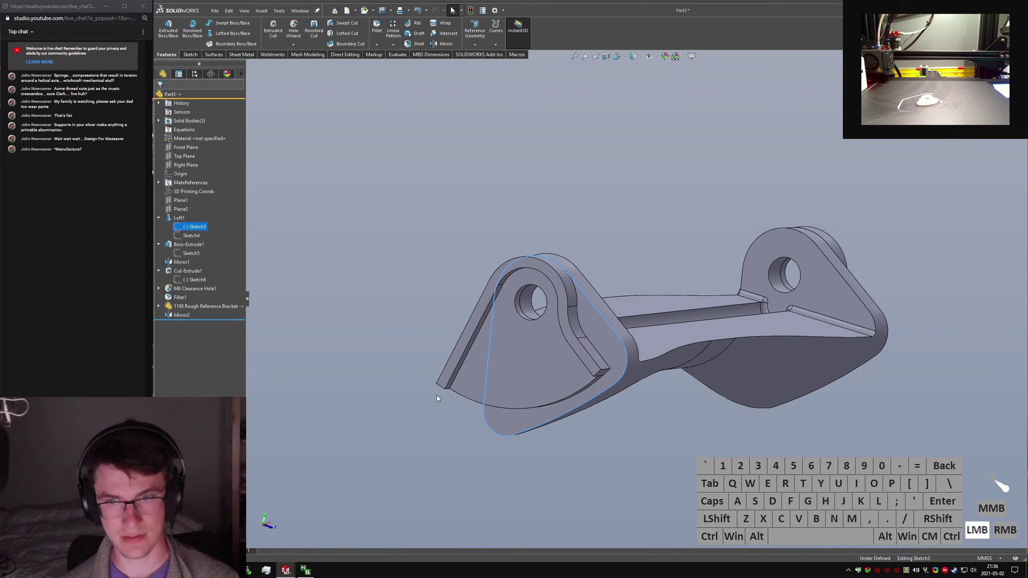
drag(504, 410, 482, 405)
click(600, 364)
drag(599, 364, 594, 381)
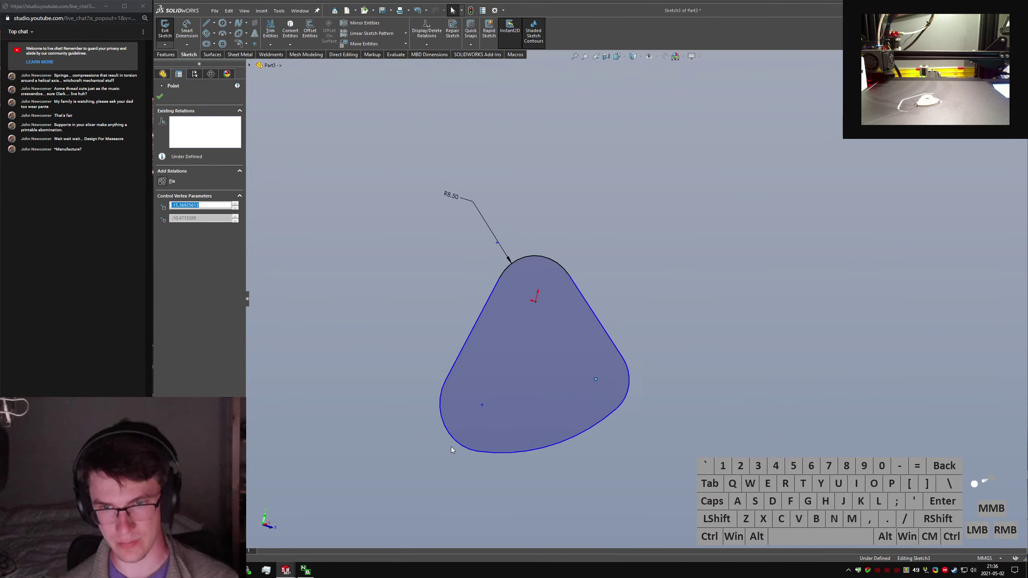
Raise the bottom arc's endpoint in the end profile and exit the sketch to rebuild the body.
drag(477, 450, 482, 430)
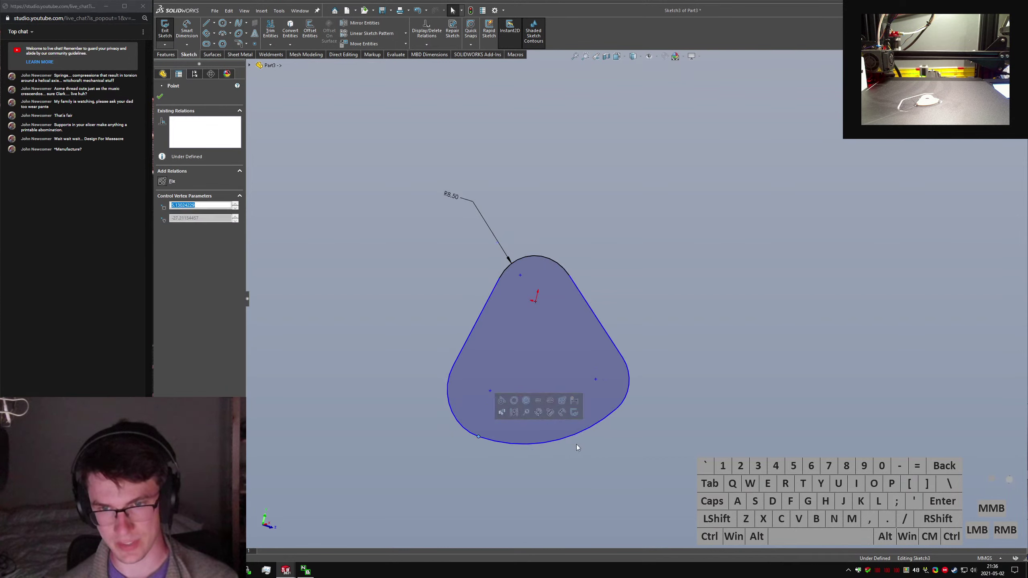
click(611, 407)
click(164, 31)
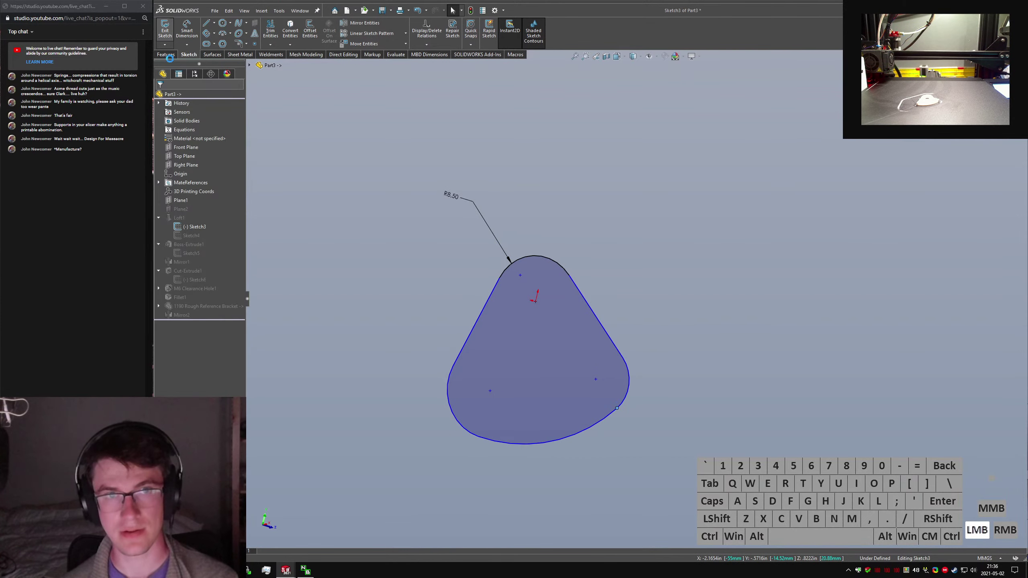
mouse_move(600, 356)
middle_down()
mouse_move(622, 360)
mouse_move(584, 327)
mouse_move(768, 339)
mouse_move(790, 319)
mouse_move(472, 332)
mouse_move(702, 337)
mouse_move(668, 356)
mouse_move(615, 338)
middle_up()
click(668, 356)
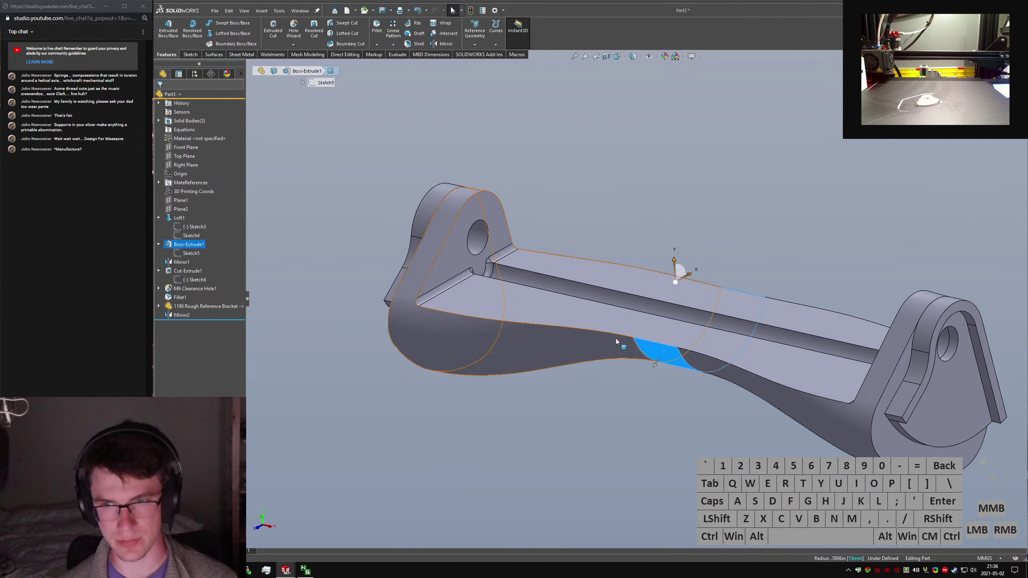
Set Plane2's offset distance to 40 mm and shorten it further, moving the loft's circular profile closer to the end plate.
click(461, 256)
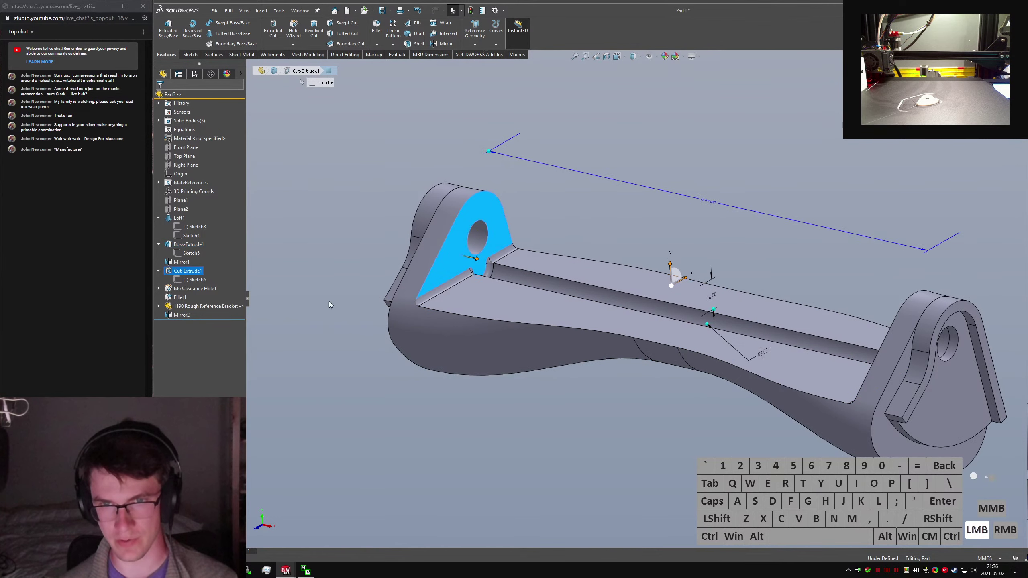
click(181, 209)
double_click(568, 300)
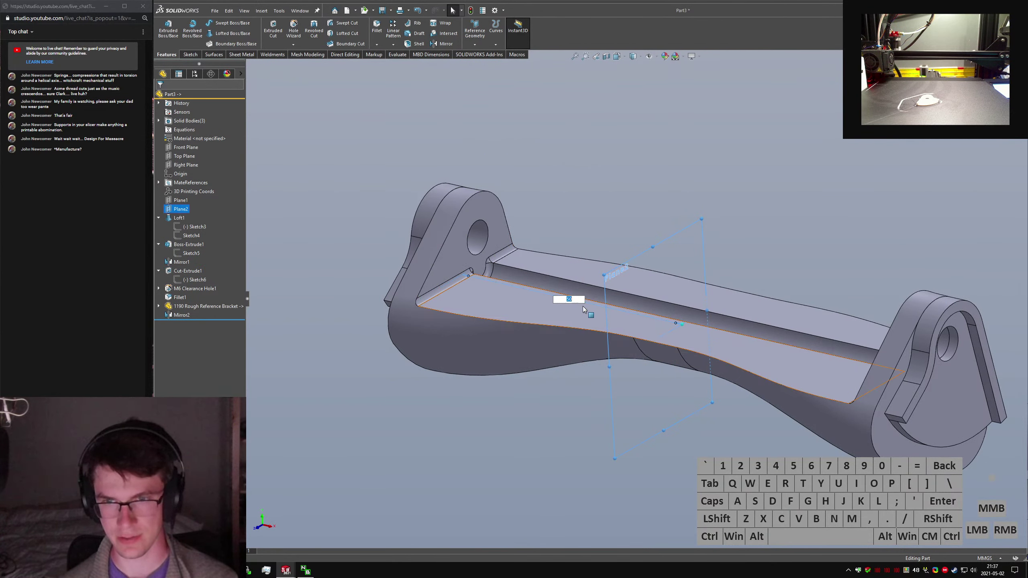
text(40)
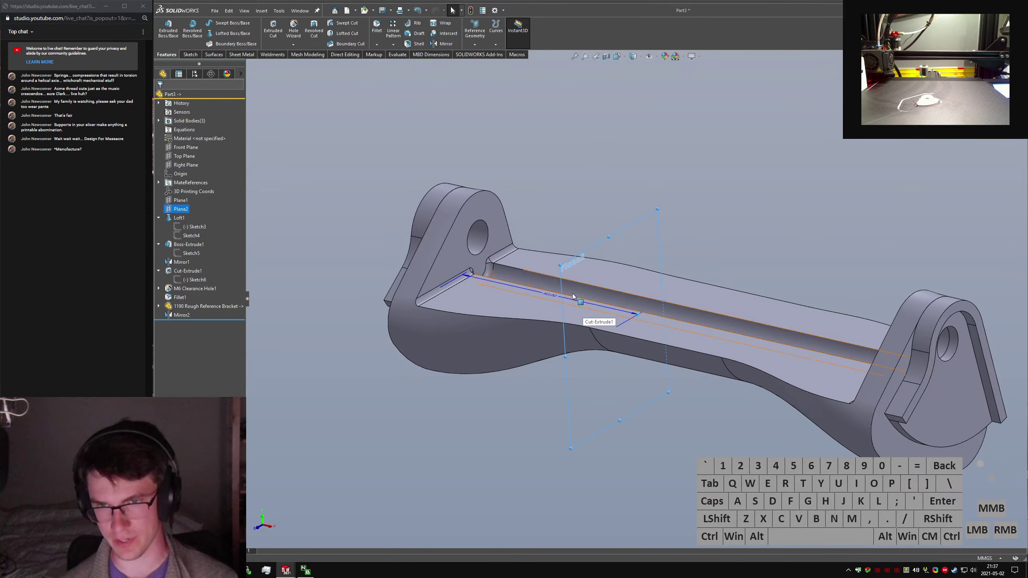
click(547, 296)
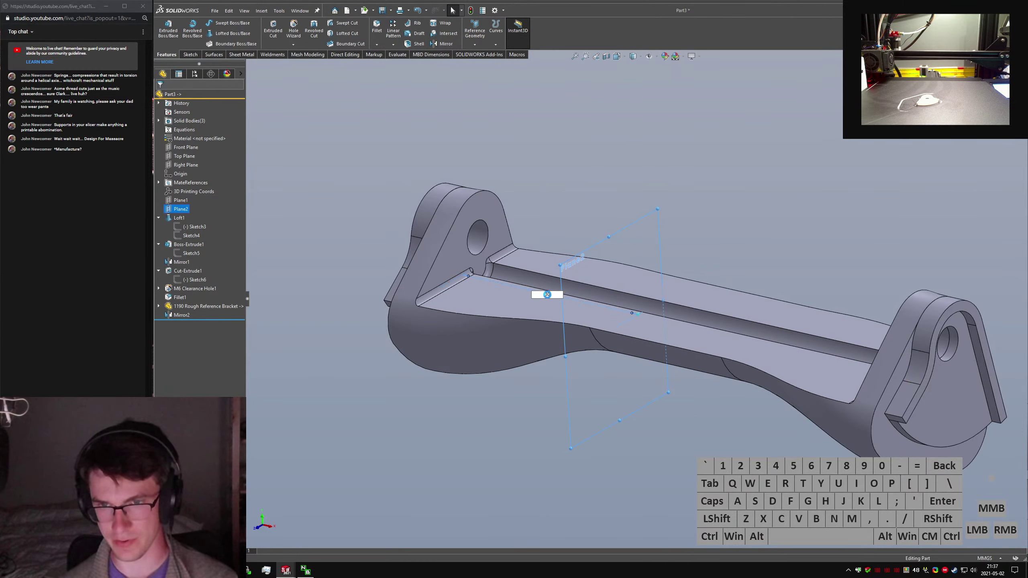
middle_drag(652, 292, 687, 371)
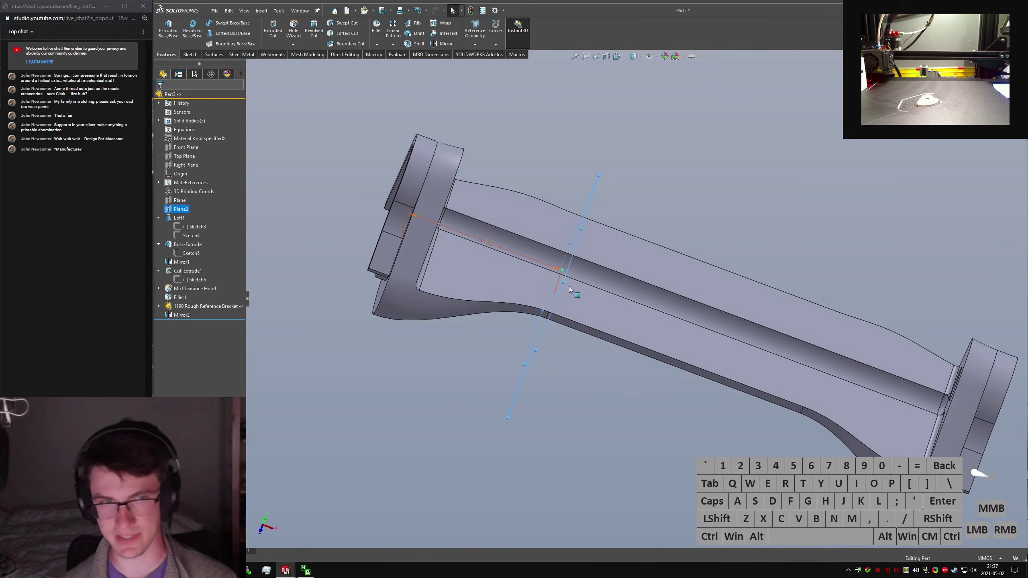
middle_drag(667, 297, 666, 201)
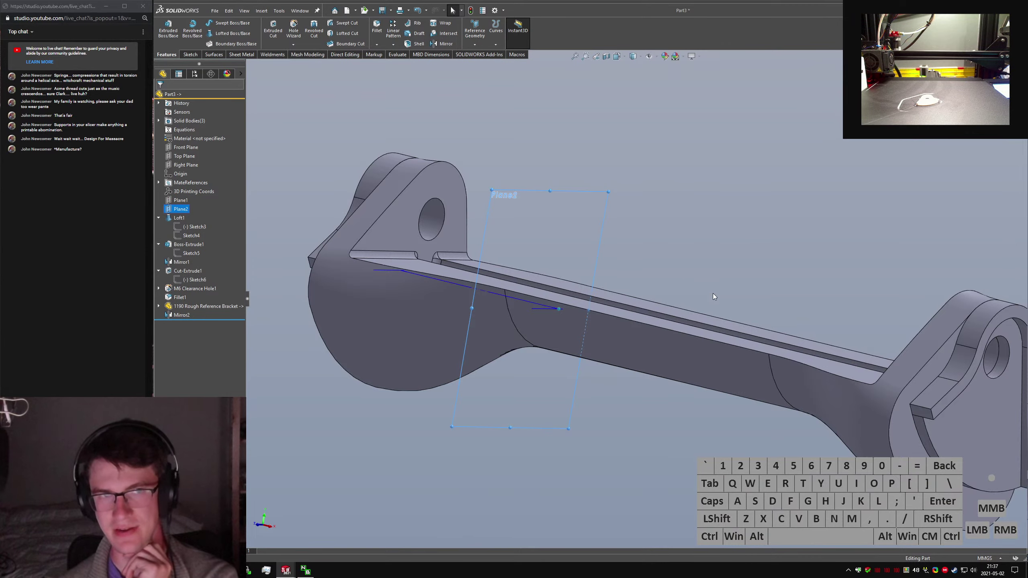
Switch to the web browser, examine the Touratech bracket photo from base plate to crossbar, and return to the SolidWorks part.
click(207, 570)
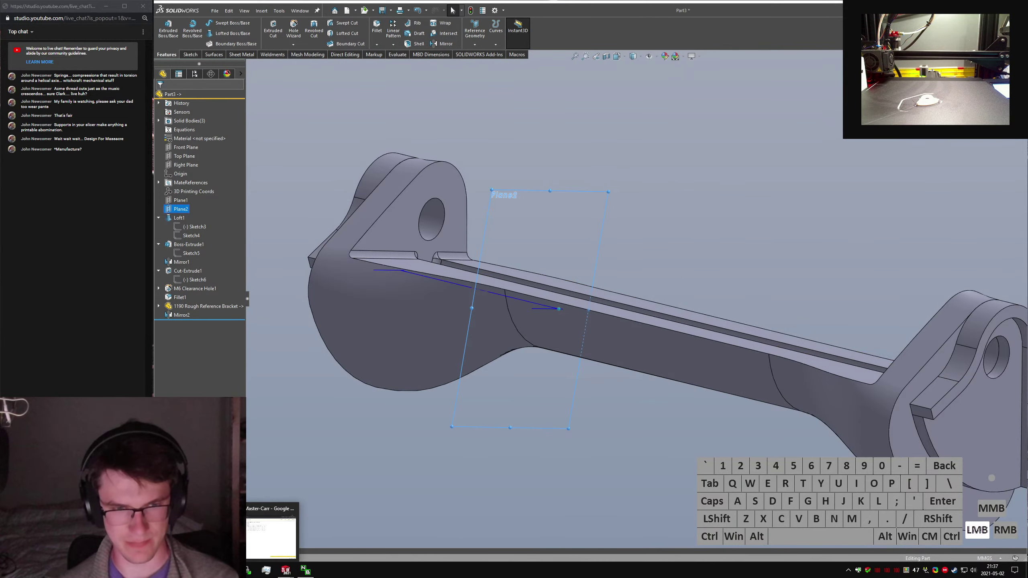
click(162, 535)
scroll(566, 323, down, 3)
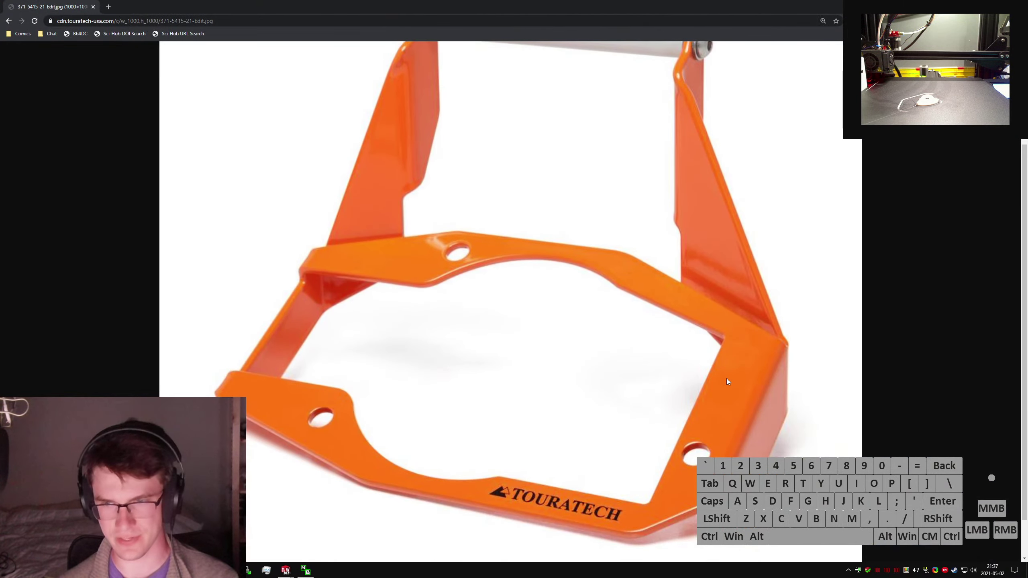
scroll(599, 194, up, 1)
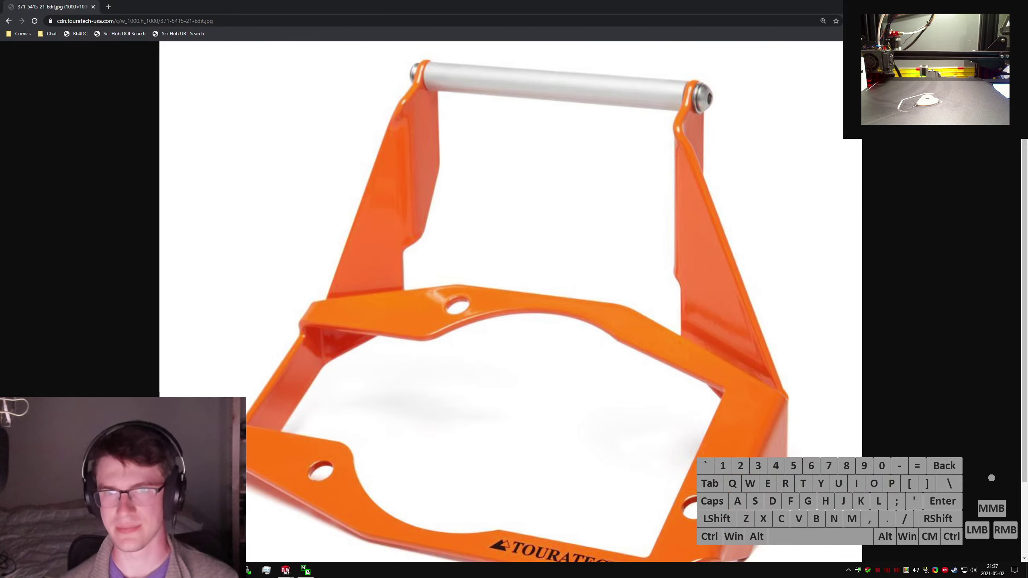
click(981, 4)
click(670, 241)
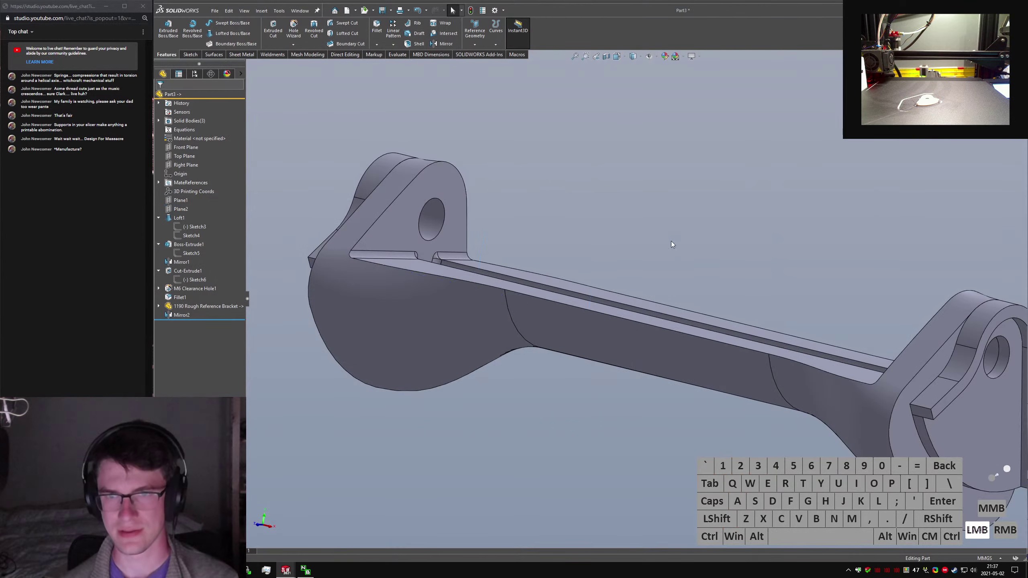
Save the part as "1190 Rough Crossbeam Early Proto" in the project folder alongside the other 1190 files.
middle_drag(477, 301, 665, 260)
key(ctrl+7)
key(ctrl+s)
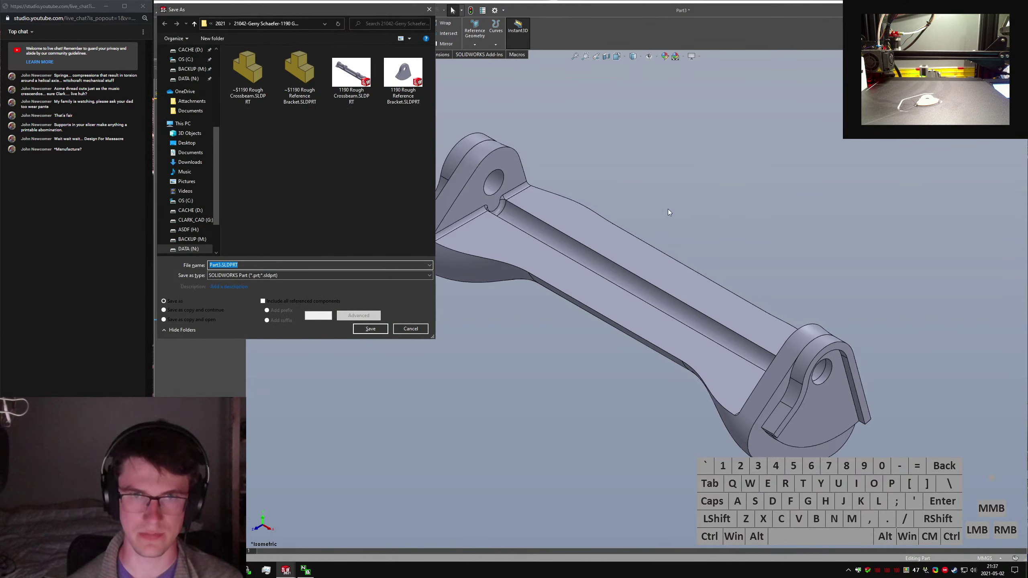
text(1190 R)
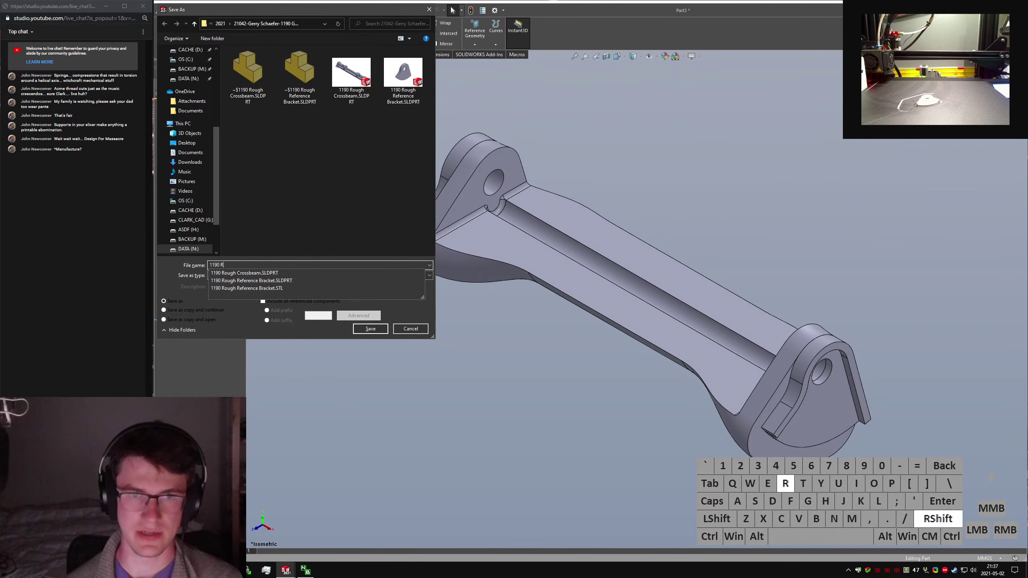
text(ough Crossb)
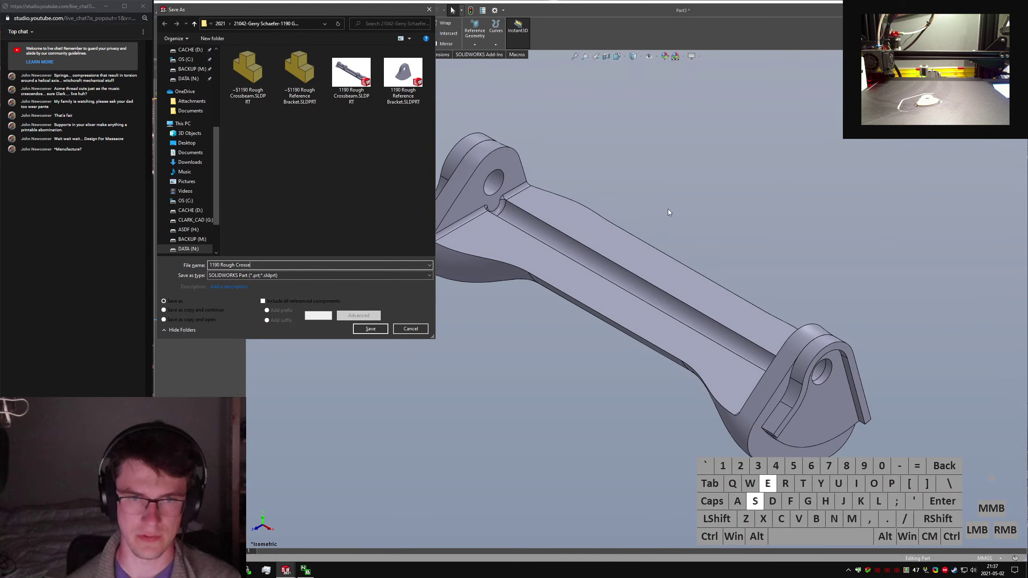
text(eam Proto)
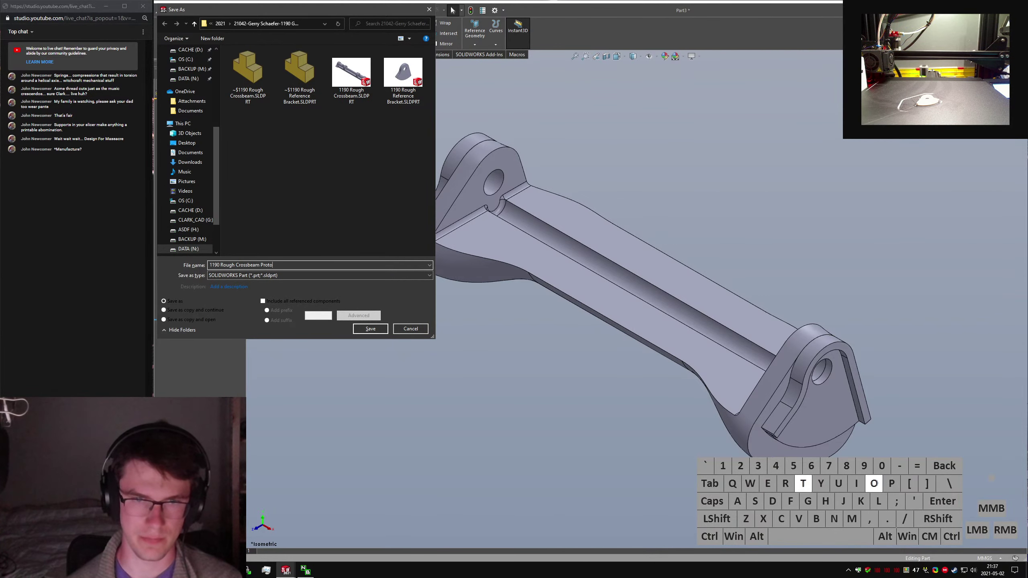
key(BackSpace)
text(Early Proto)
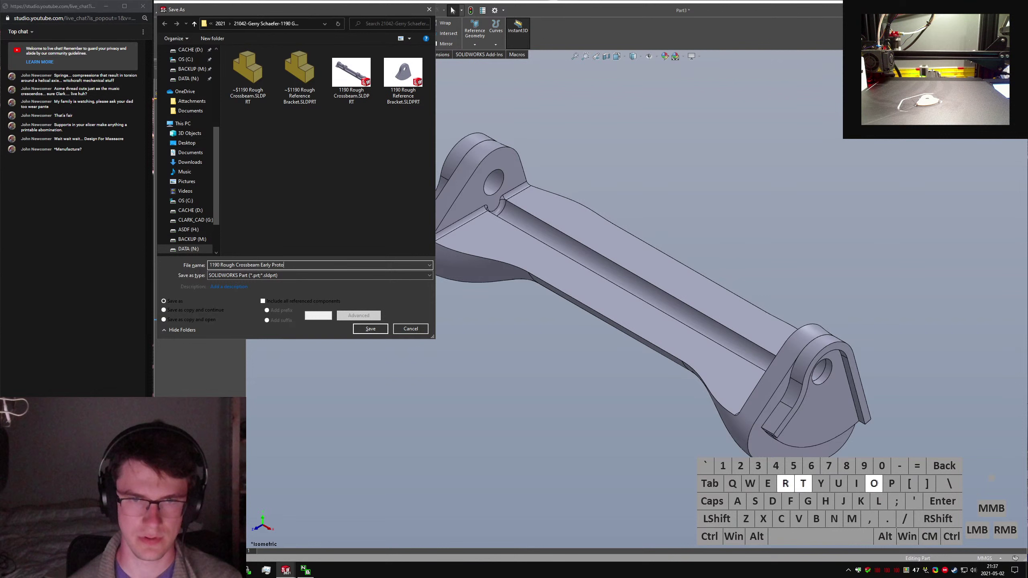
key(Return)
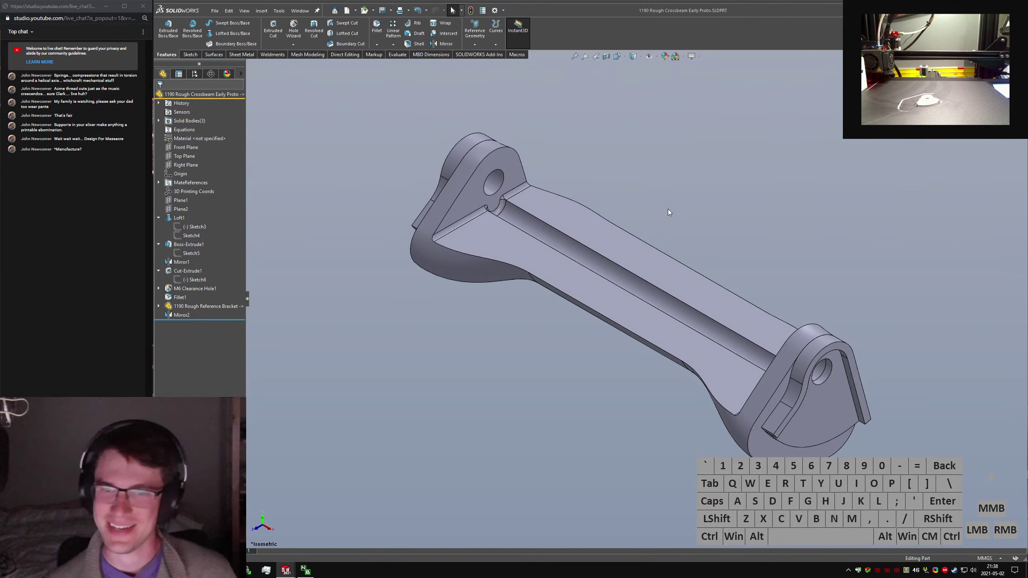
Open the central grooved cut's sketch for editing and show both of the loft's profile sketches as references.
click(668, 212)
middle_drag(767, 386, 720, 263)
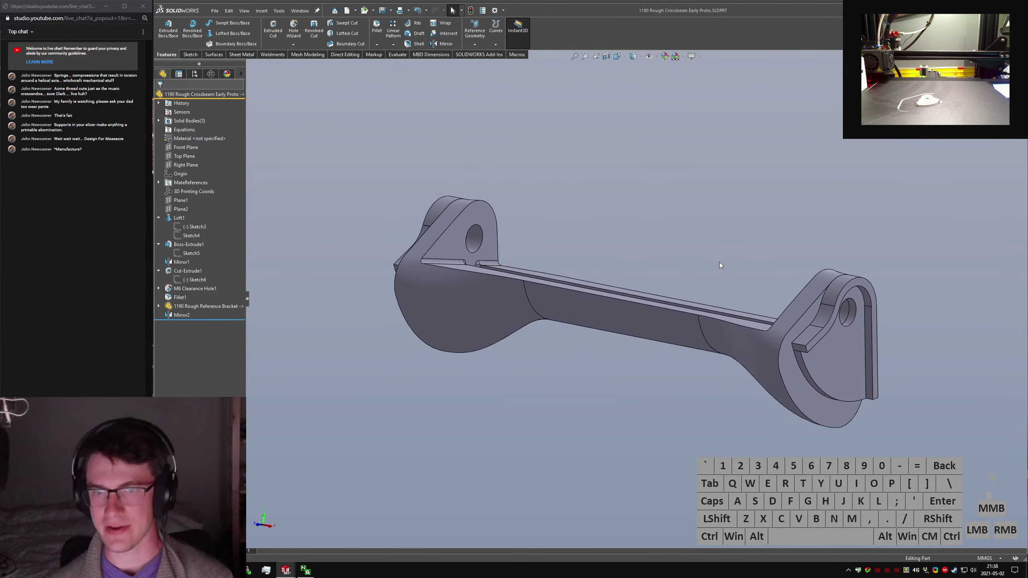
middle_drag(559, 300, 671, 223)
click(675, 245)
click(189, 274)
click(209, 251)
scroll(583, 275, up, 4)
mouse_move(697, 243)
middle_down()
mouse_move(656, 200)
mouse_move(673, 207)
middle_up()
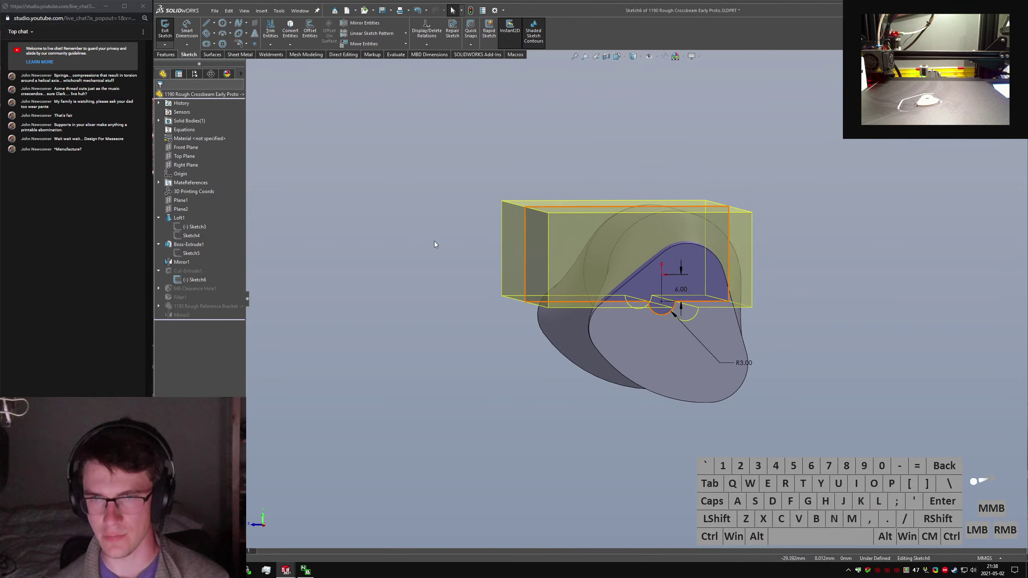
right_click(182, 228)
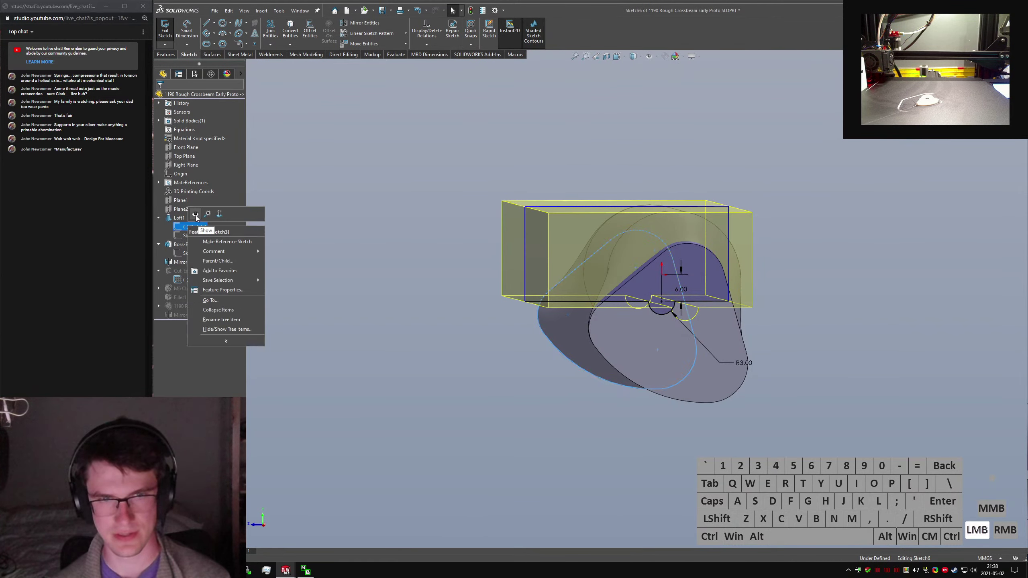
click(190, 235)
right_click(191, 235)
click(200, 222)
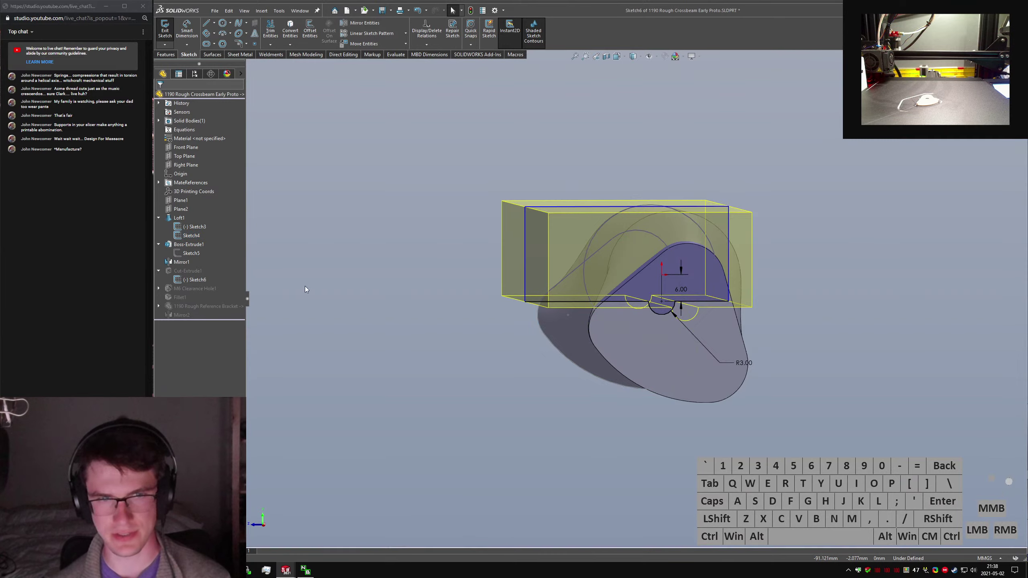
Widen the cut's rectangle by moving its upper corner outward beyond the loft's circular profile, and exit the sketch.
key(ctrl+3)
key(ctrl+4)
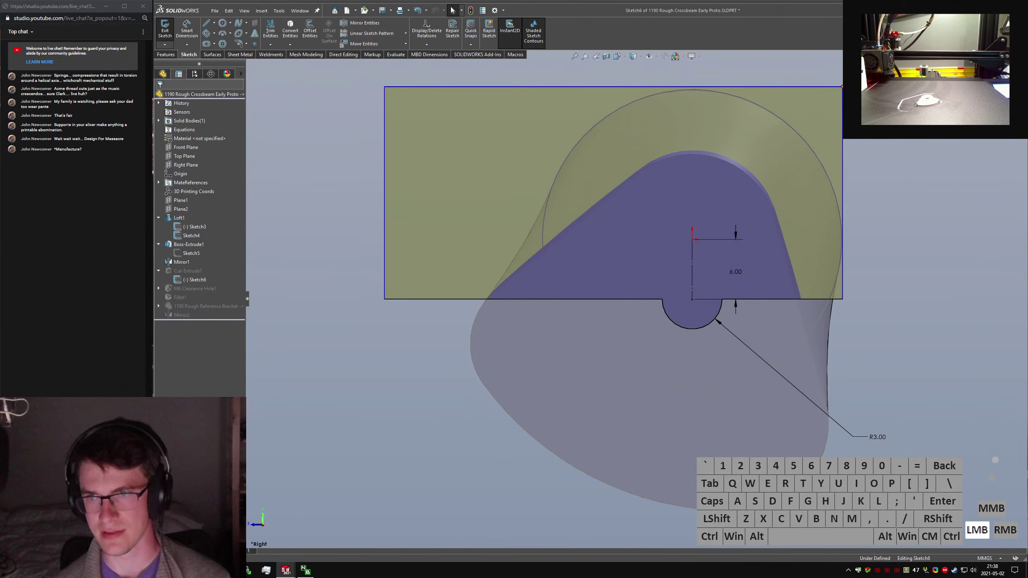
click(784, 205)
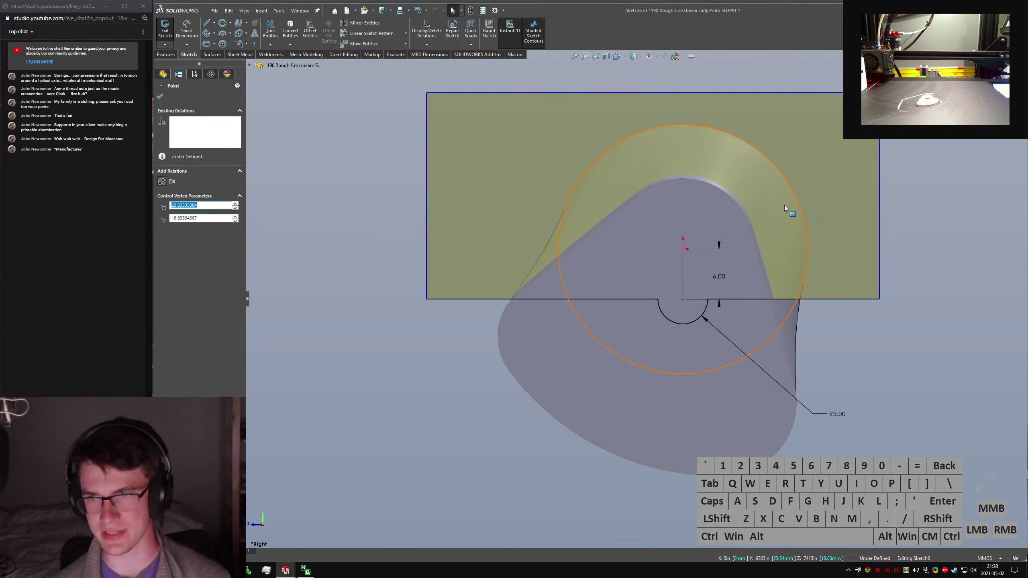
click(787, 317)
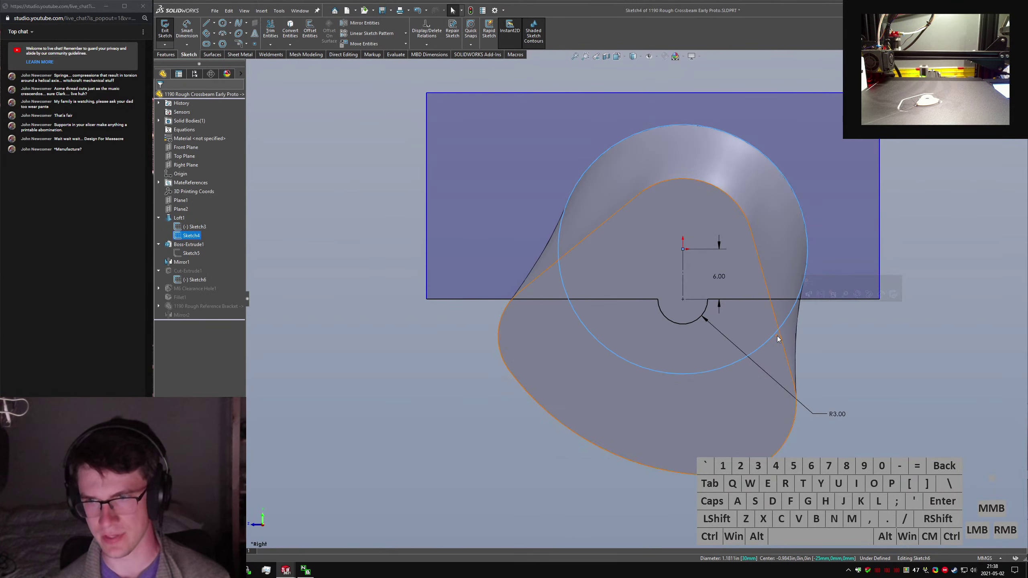
click(777, 339)
double_click(552, 281)
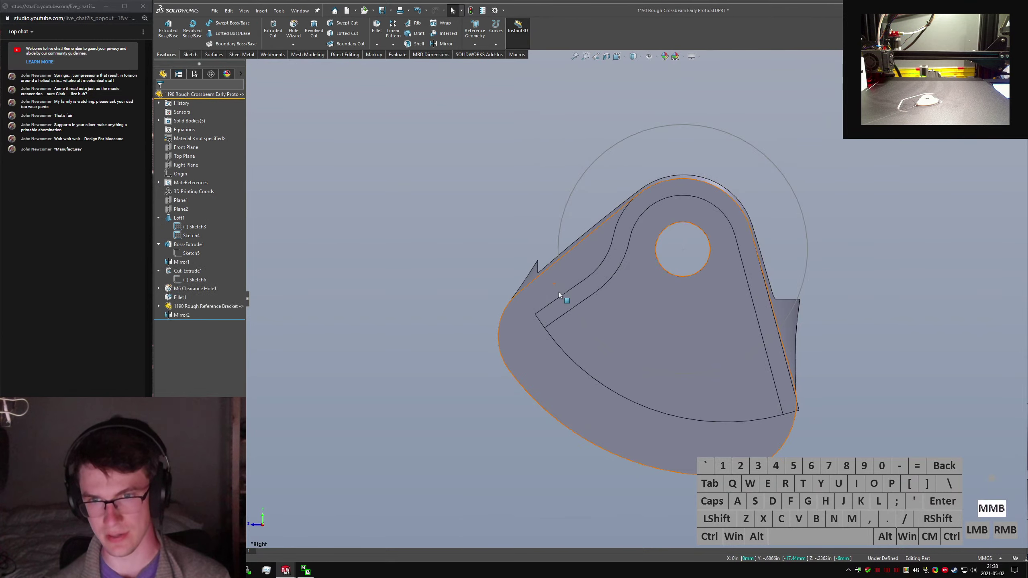
Extend the cut rectangle's opposite lower corner to about 39.9 mm from the origin to remove the leftover lip beside the end plate.
middle_drag(559, 292, 520, 249)
scroll(520, 249, down, 5)
click(532, 250)
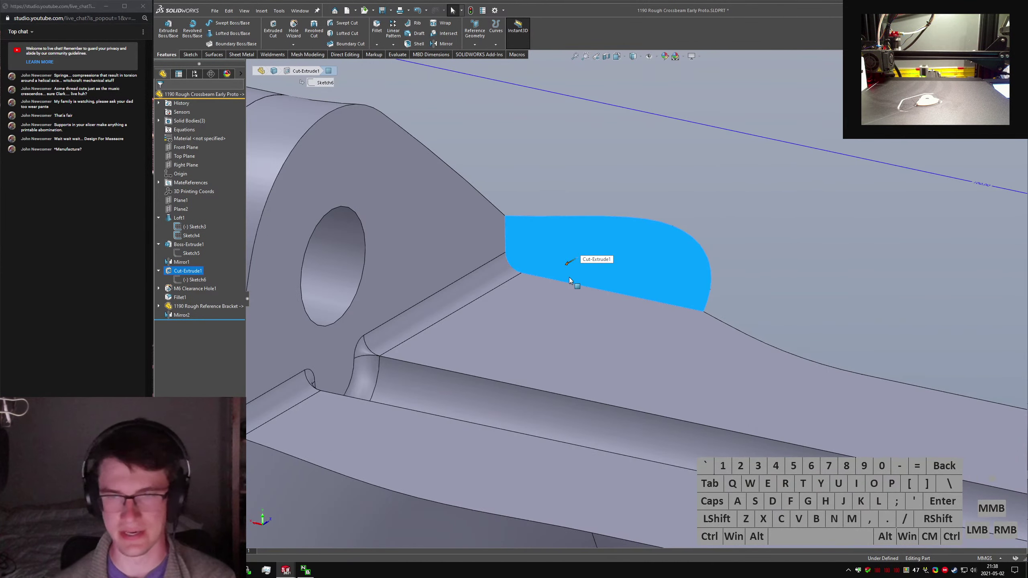
scroll(569, 278, up, 5)
click(192, 280)
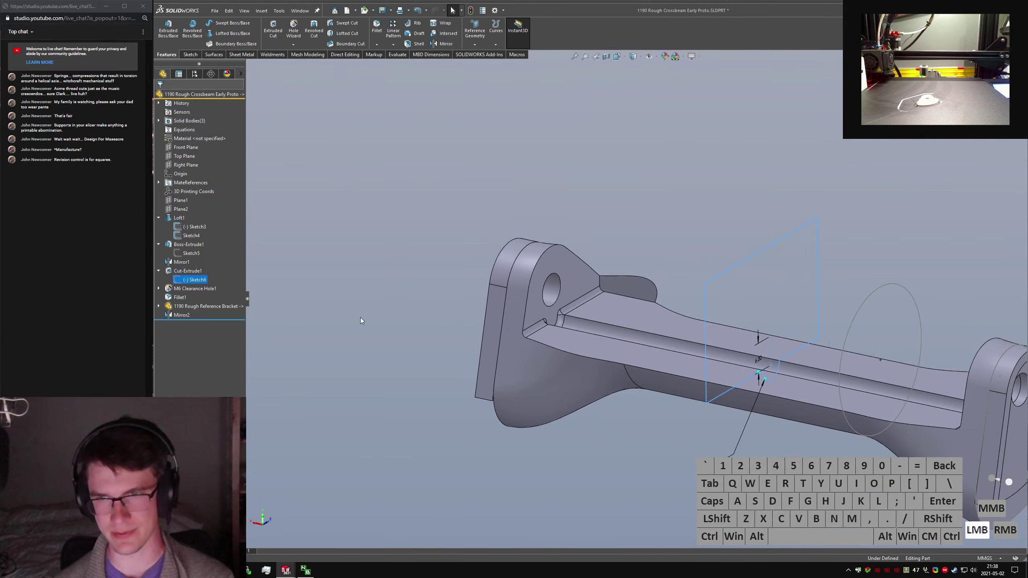
right_click(200, 284)
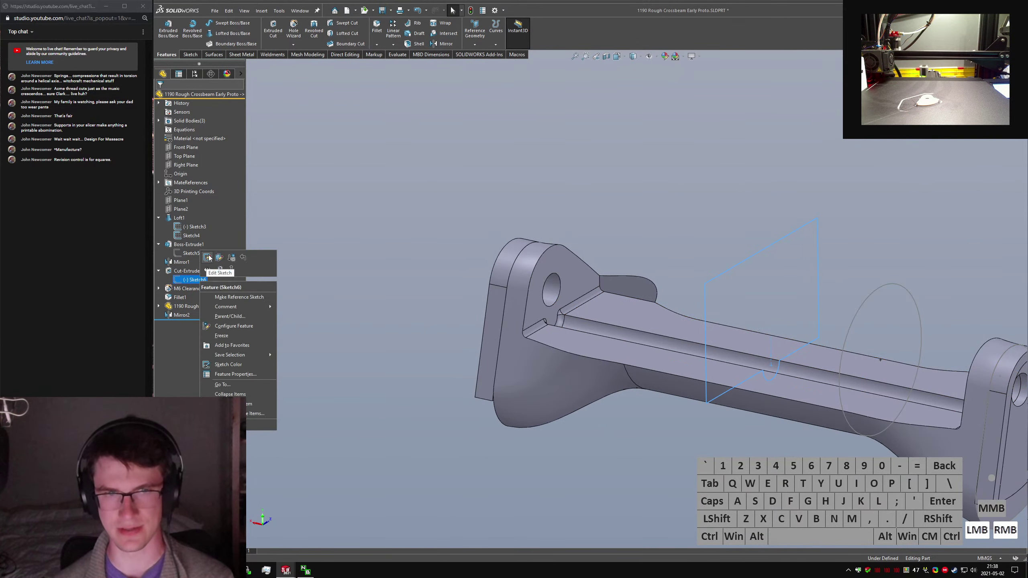
click(210, 261)
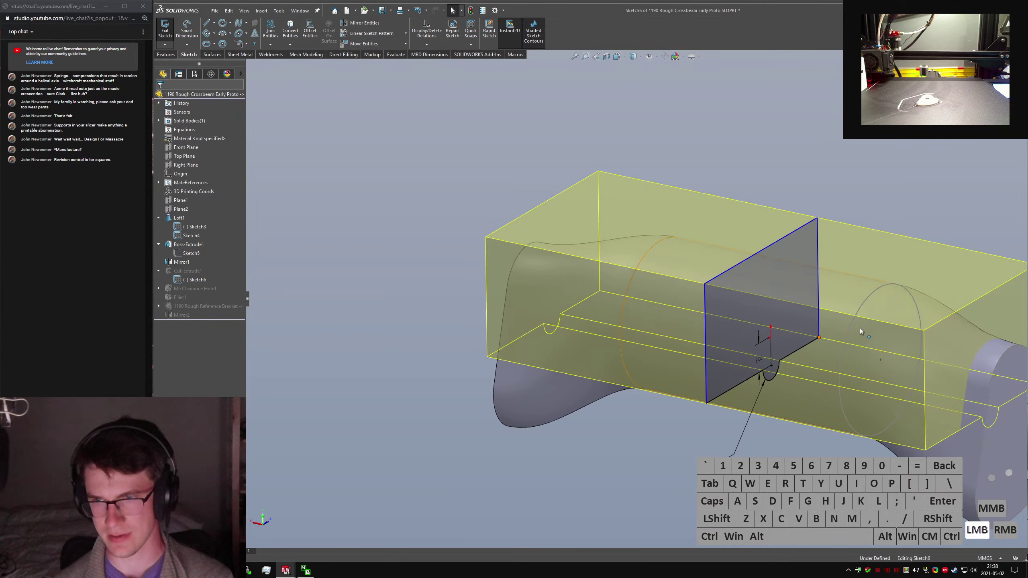
drag(860, 328, 880, 301)
click(167, 32)
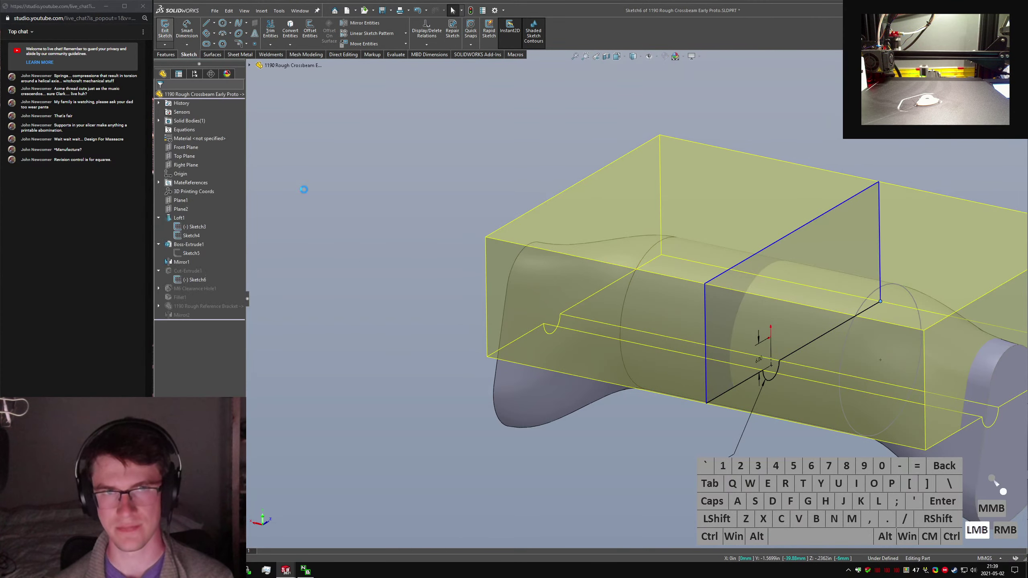
Examine the trimmed end plate, its M6 clearance hole and the crossbeam's overall shape from several angles.
scroll(581, 301, down, 2)
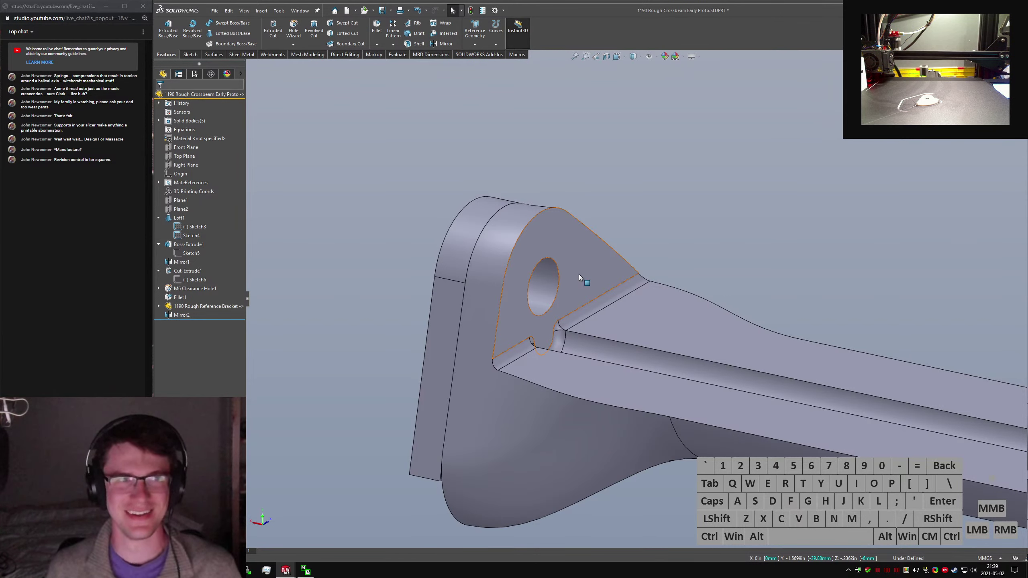
click(543, 287)
middle_drag(543, 287, 553, 235)
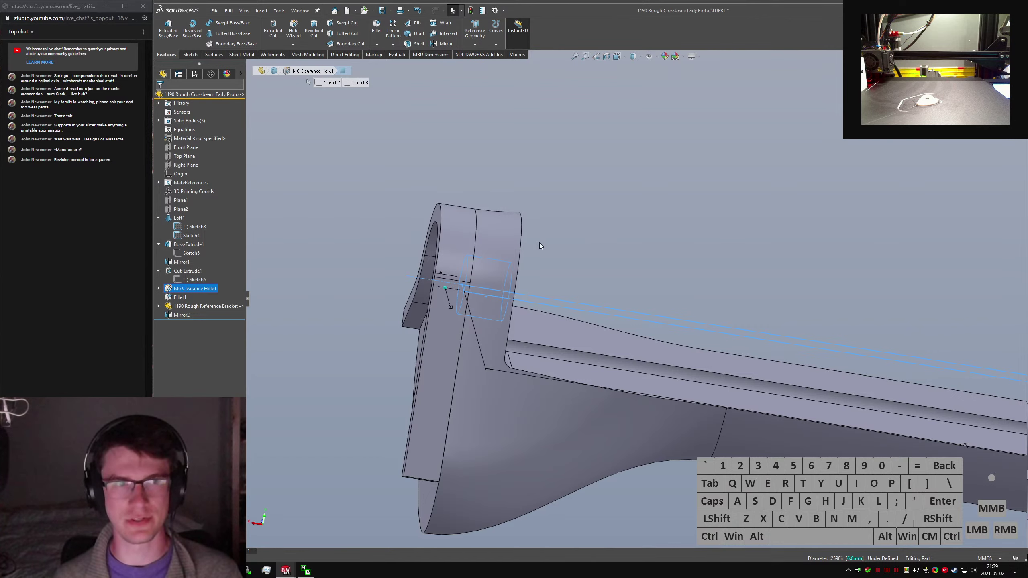
click(637, 337)
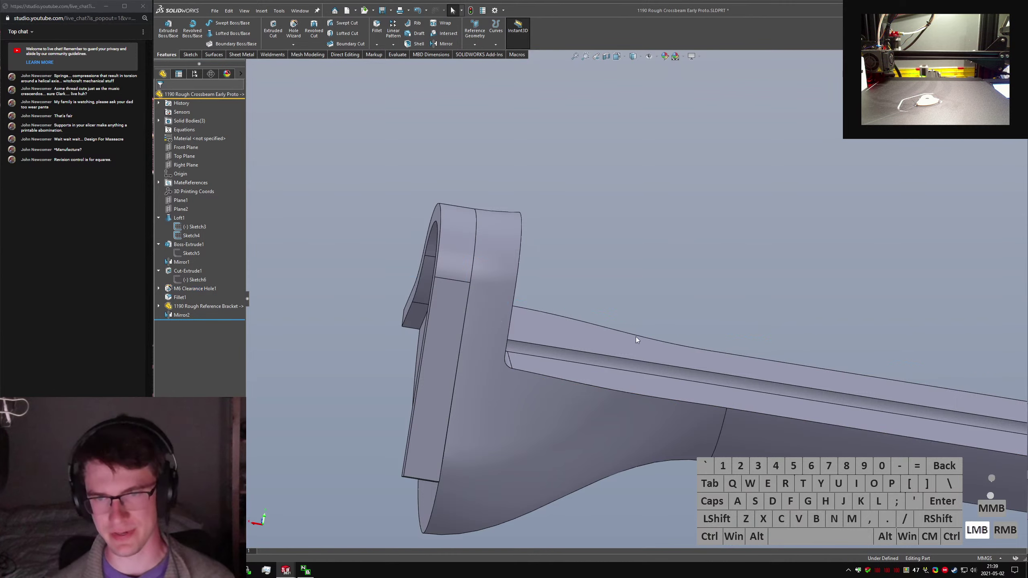
middle_drag(575, 346, 805, 385)
scroll(569, 344, up, 8)
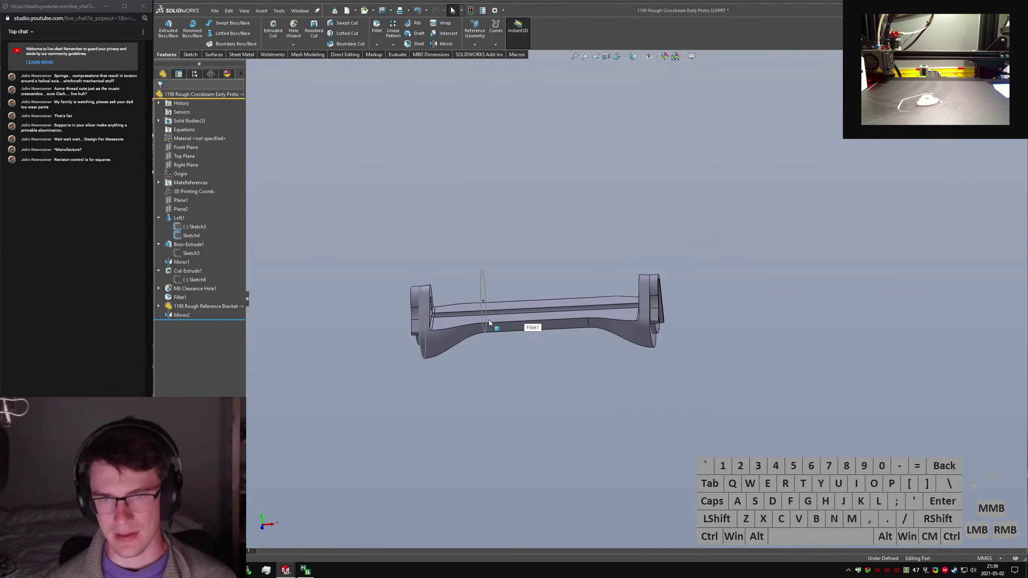
middle_drag(488, 320, 470, 304)
scroll(466, 296, down, 4)
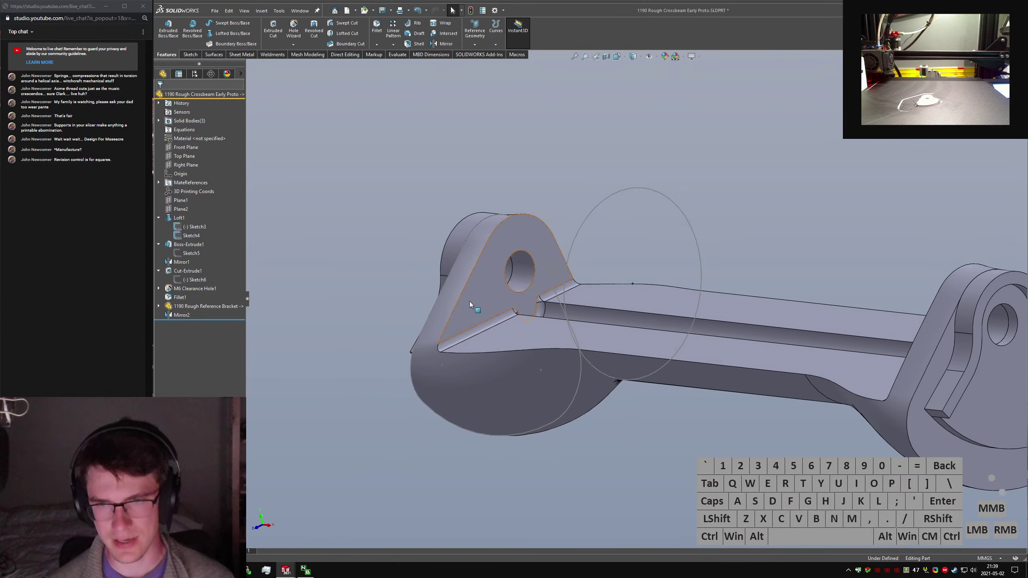
Hide both of the loft's profile sketches.
ctrl+click(187, 226)
ctrl+click(190, 235)
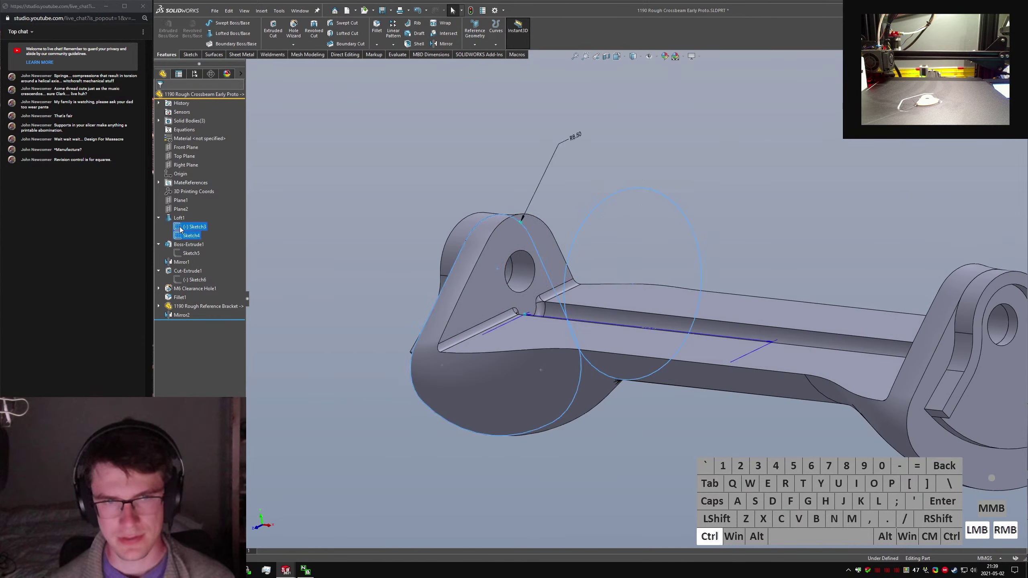
click(660, 238)
middle_drag(615, 269, 739, 274)
middle_drag(794, 333, 746, 363)
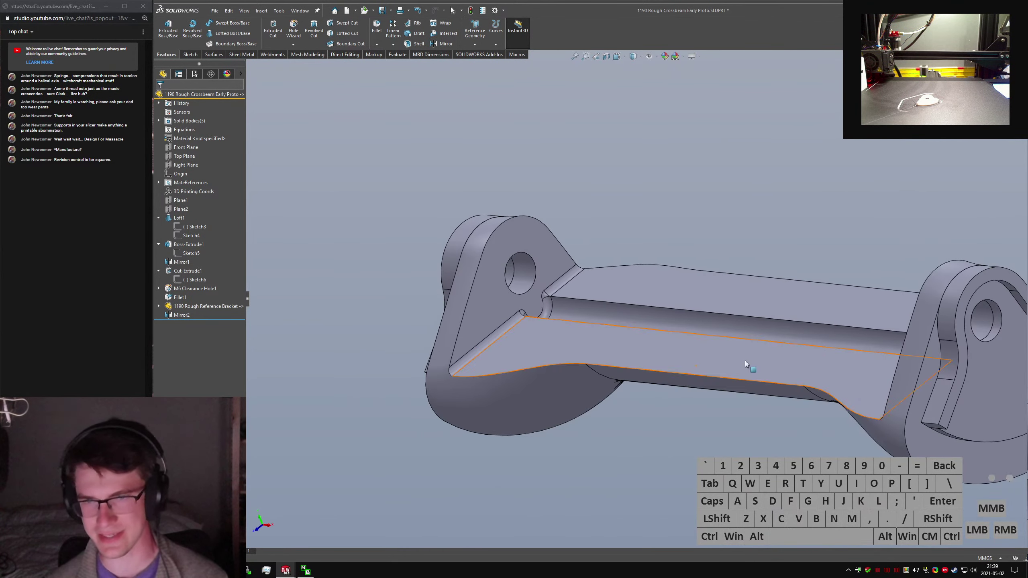
middle_drag(558, 324, 648, 318)
click(713, 224)
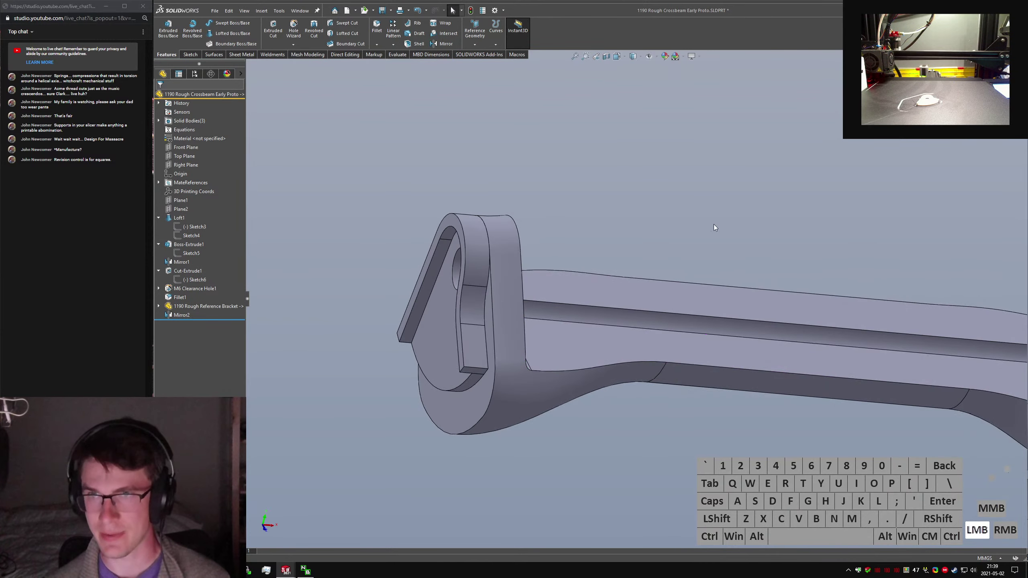
Save the early crossbeam prototype in isometric view, and save the 1190 Rough Crossbeam part as well.
key(ctrl+7)
key(ctrl+s)
click(697, 216)
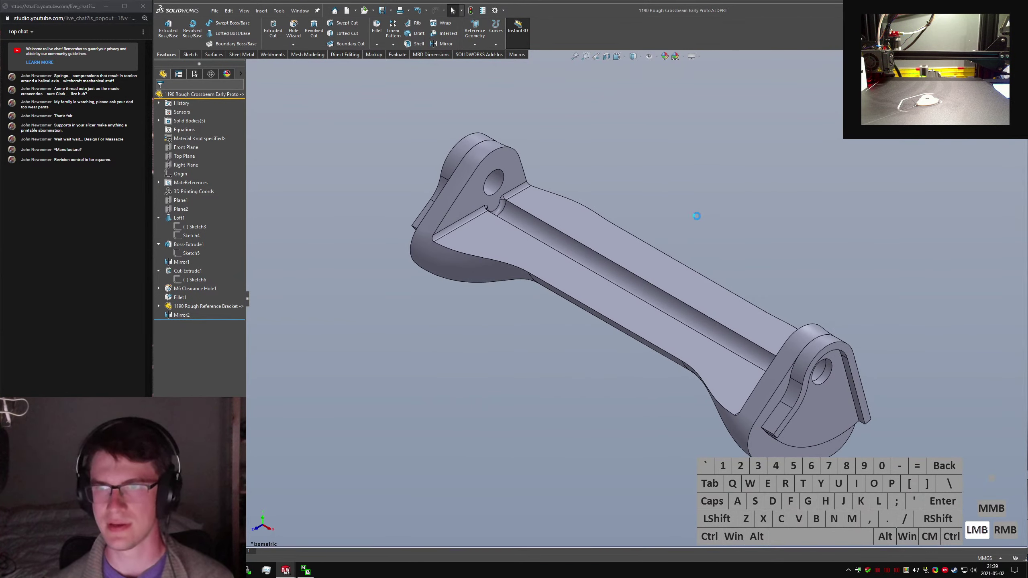
key(ctrl+Tab)
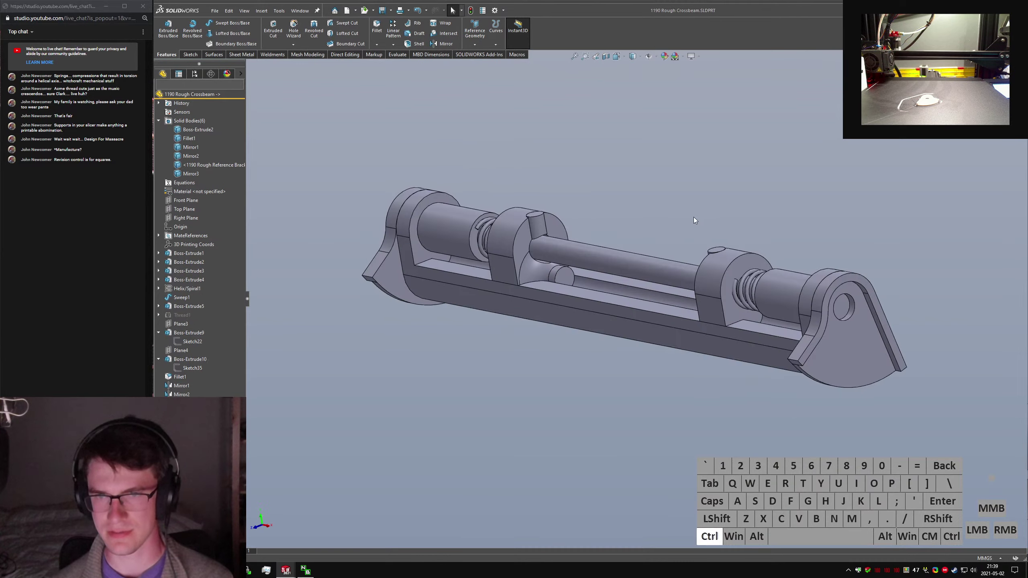
key(ctrl+s)
key(ctrl+Tab)
Inspect the 1190 Rough Reference Bracket part from its flanged side and return to the 1190 Rough Crossbeam part.
click(641, 300)
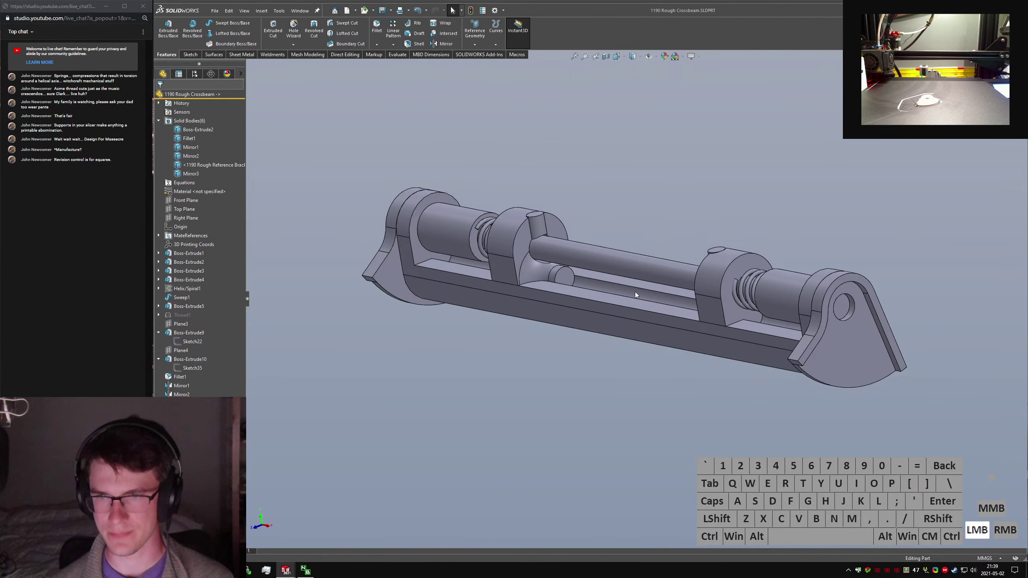
click(635, 56)
click(633, 67)
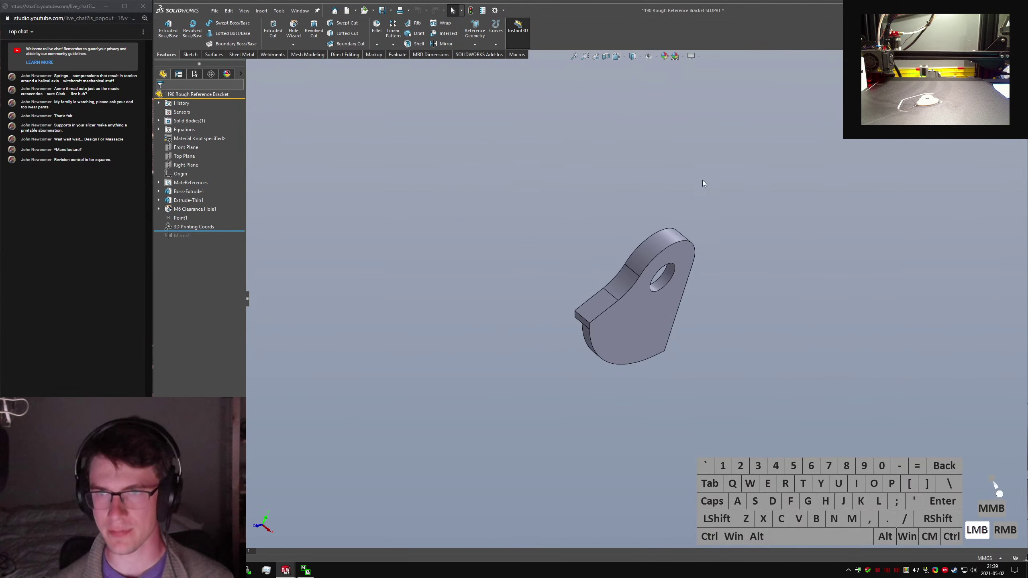
mouse_move(702, 180)
middle_down()
mouse_move(676, 319)
mouse_move(762, 344)
mouse_move(582, 299)
middle_up()
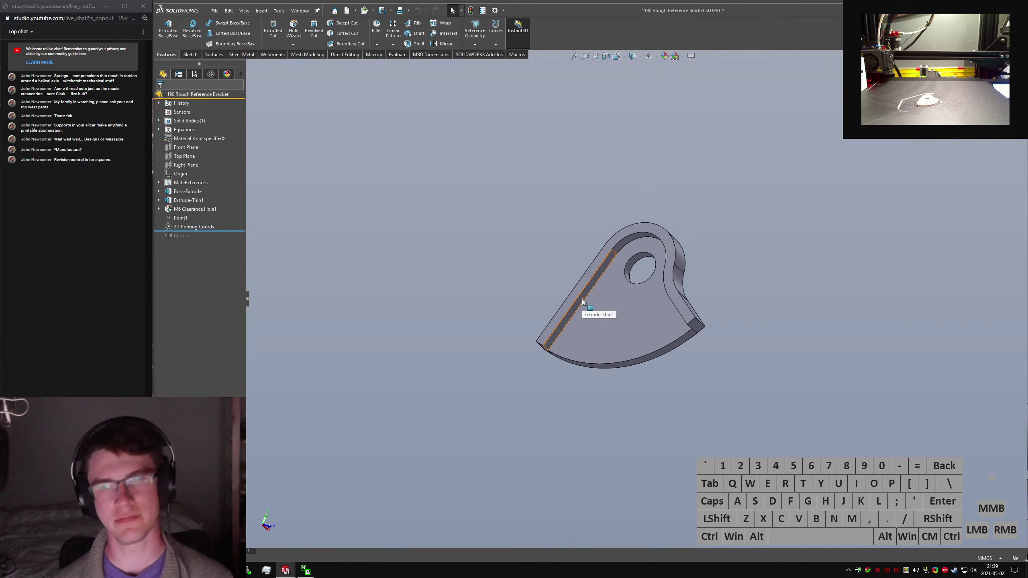
click(823, 301)
key(ctrl+Tab)
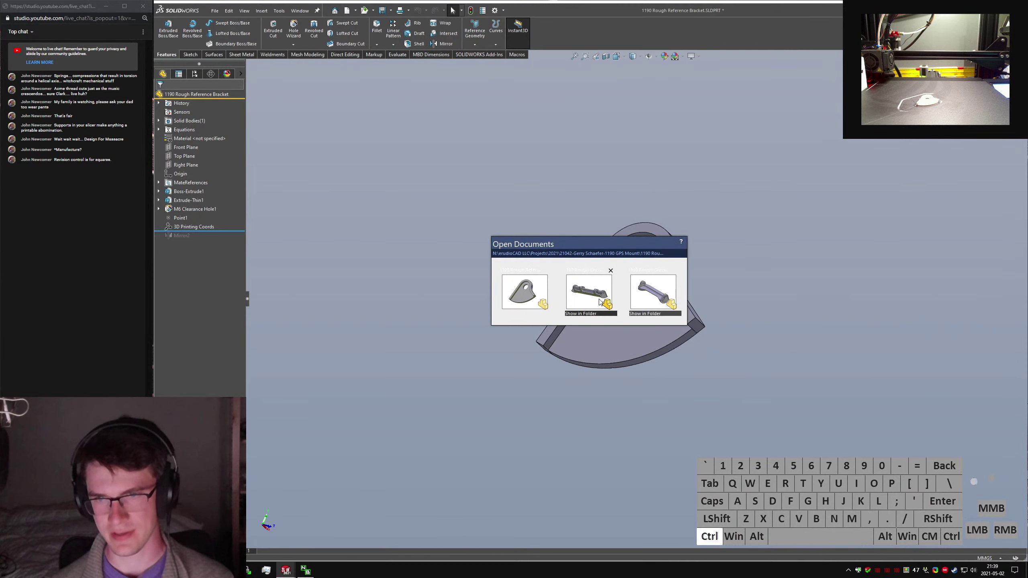
click(589, 294)
middle_drag(579, 293, 615, 291)
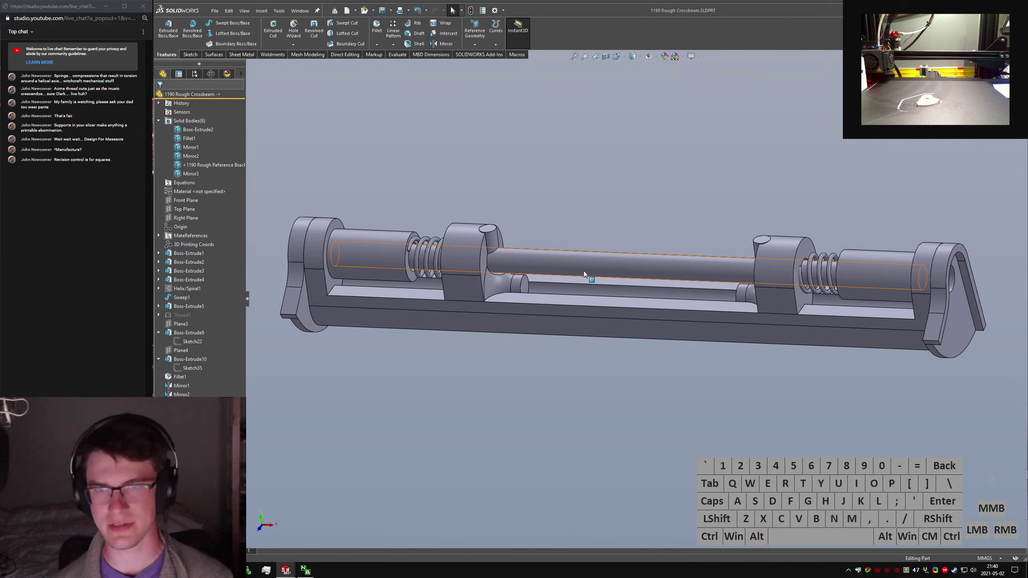
Compare the radius of the early prototype's central groove with that of the groove in the 1190 Rough Crossbeam part.
key(ctrl+Tab)
ctrl+click(653, 288)
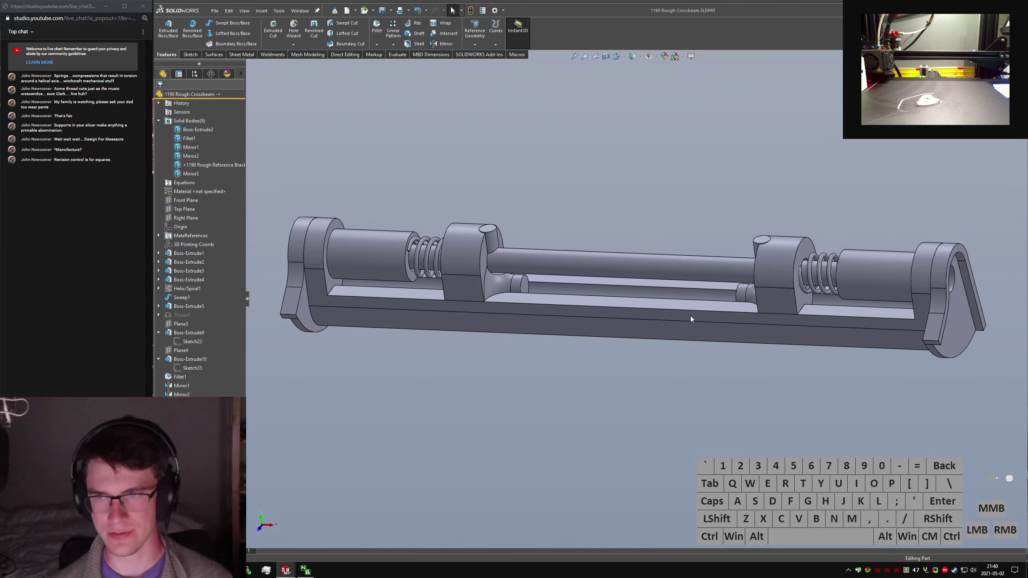
middle_drag(691, 319, 543, 345)
click(576, 283)
key(ctrl+Tab)
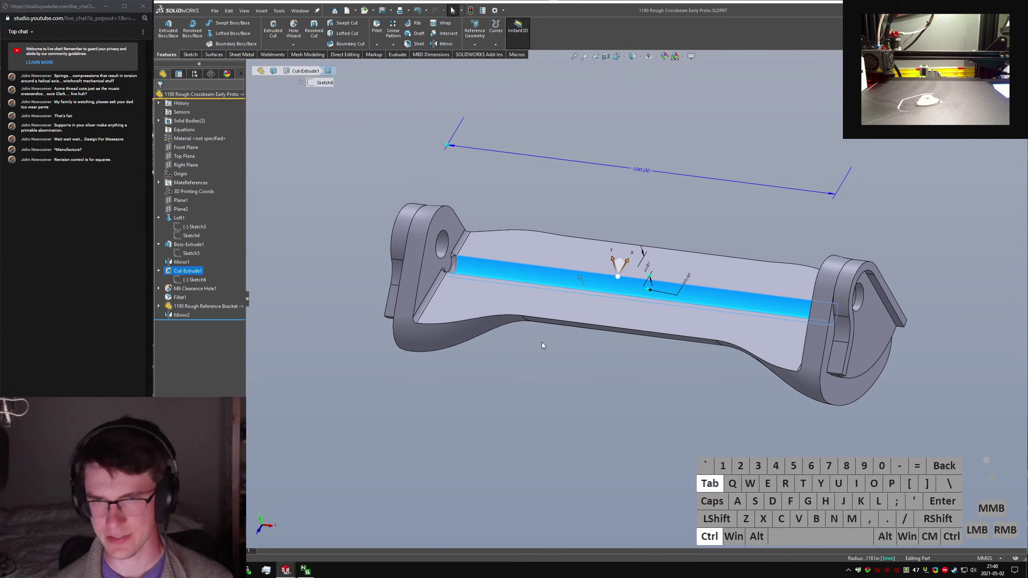
click(593, 296)
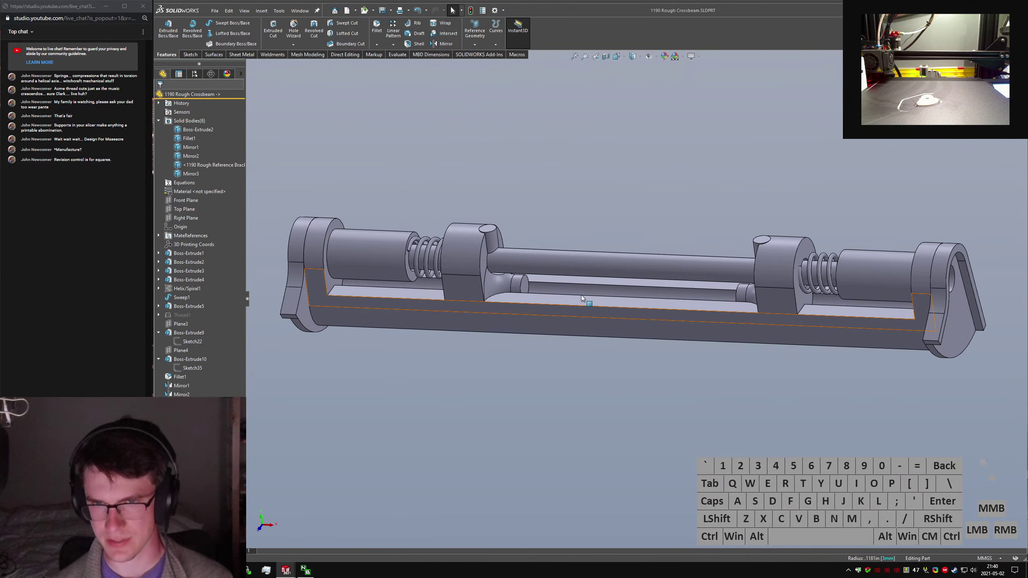
click(564, 289)
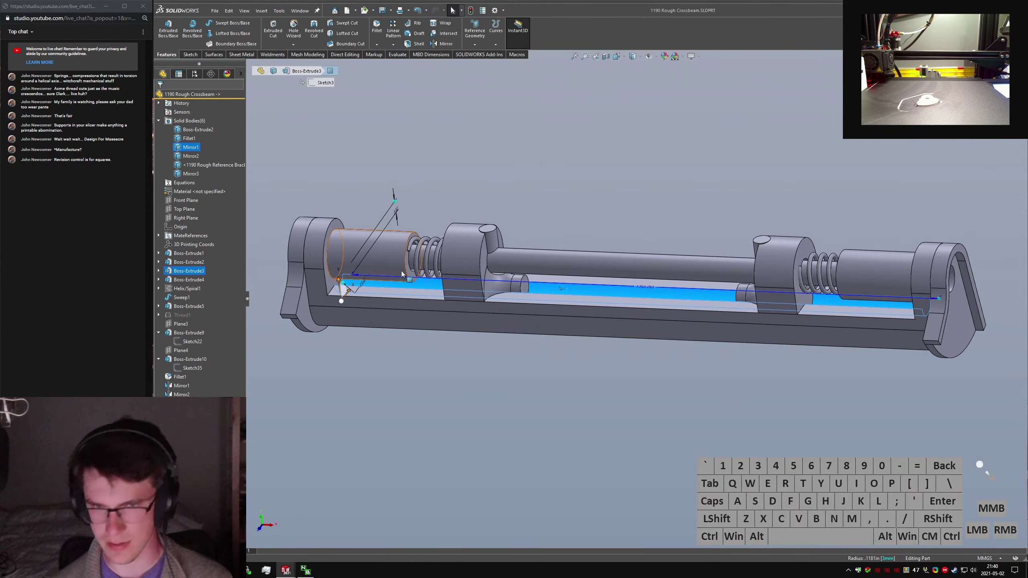
Examine closely how the spring-loaded slider's round guide and filleted foot sit against the beam and its groove.
middle_drag(465, 292, 527, 281)
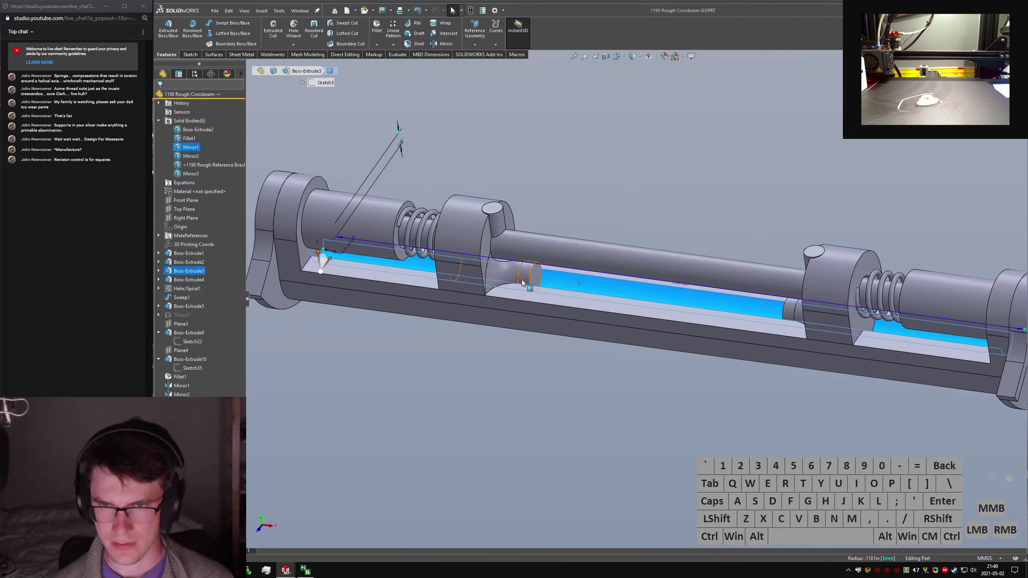
scroll(530, 282, down, 8)
middle_click(616, 280)
middle_drag(616, 280, 598, 258)
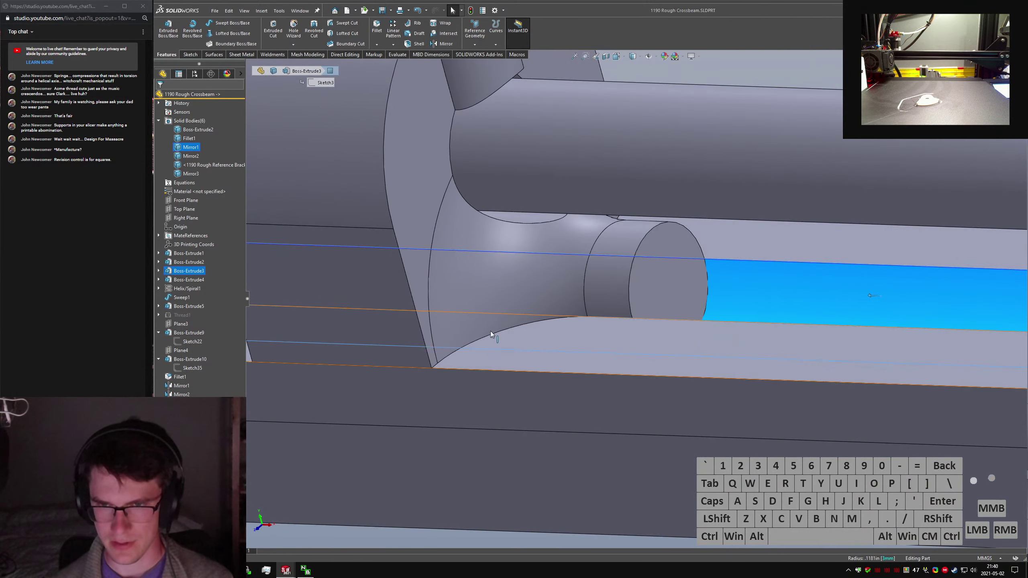
scroll(523, 333, up, 3)
click(525, 431)
scroll(525, 432, up, 4)
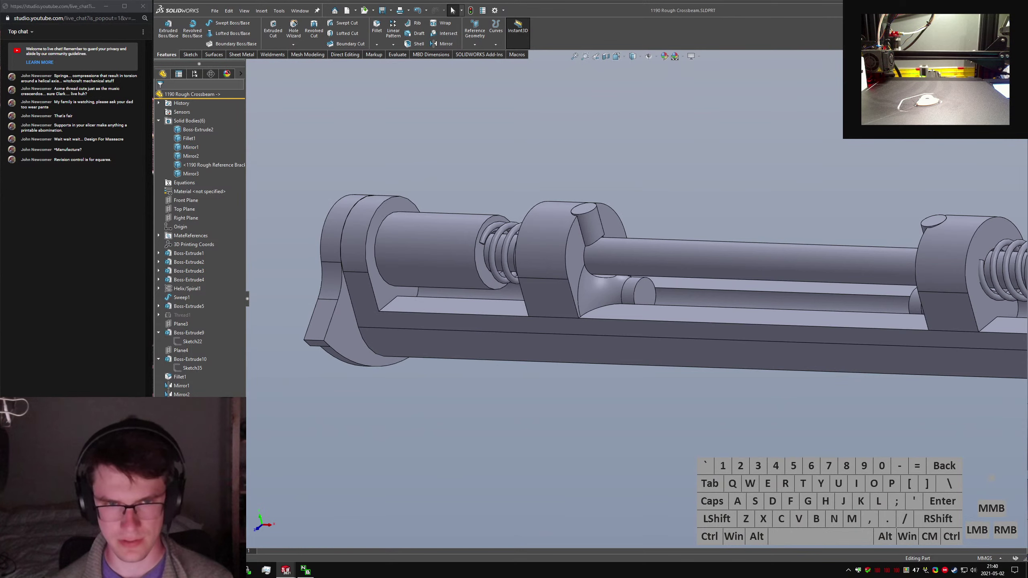
Roll the feature history back to just after Fillet1 and isolate the slider body.
drag(197, 417, 196, 382)
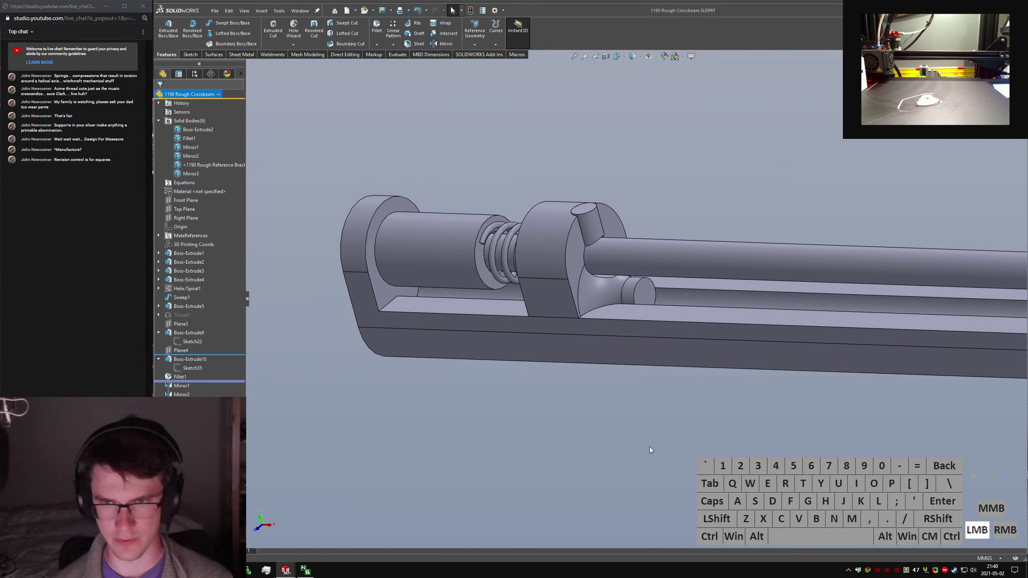
key(s)
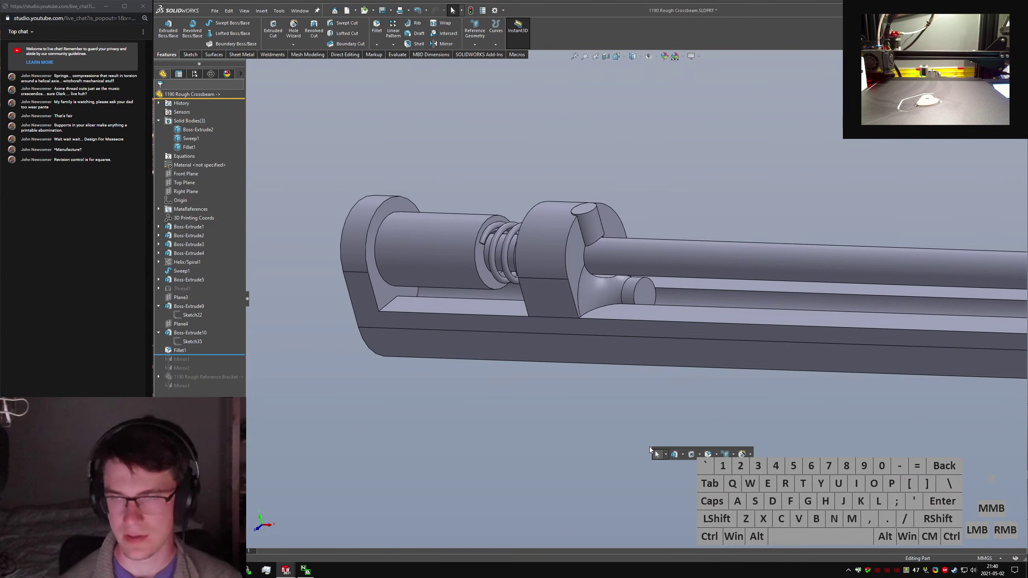
click(534, 240)
text(sisolate)
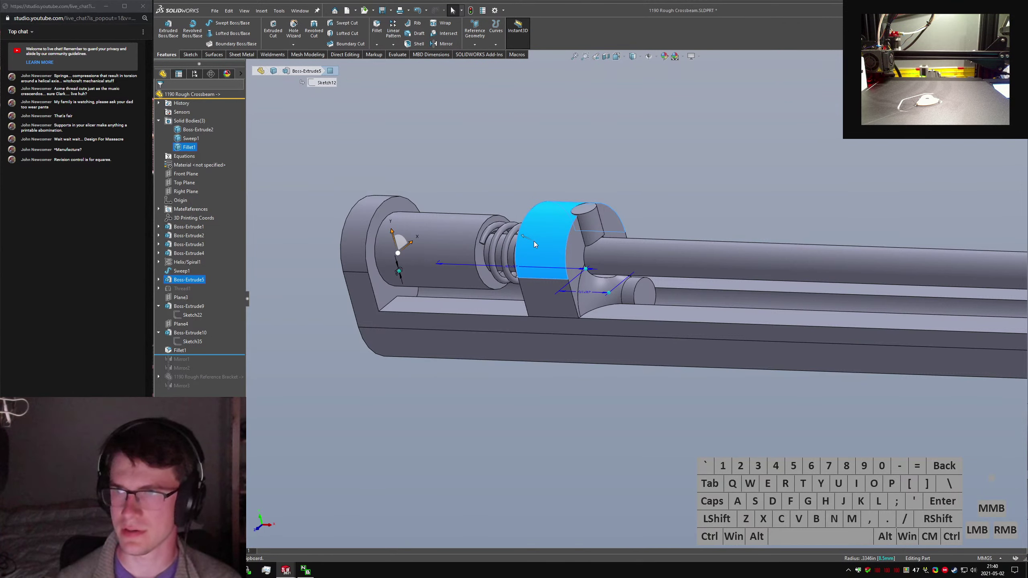
key(Return)
click(361, 239)
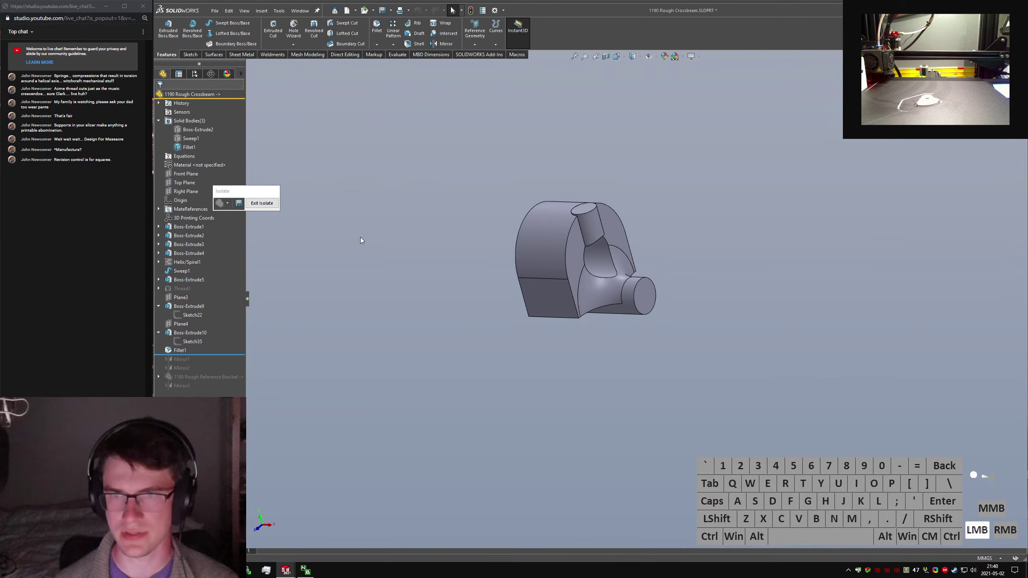
drag(265, 198, 419, 128)
middle_drag(569, 181, 617, 184)
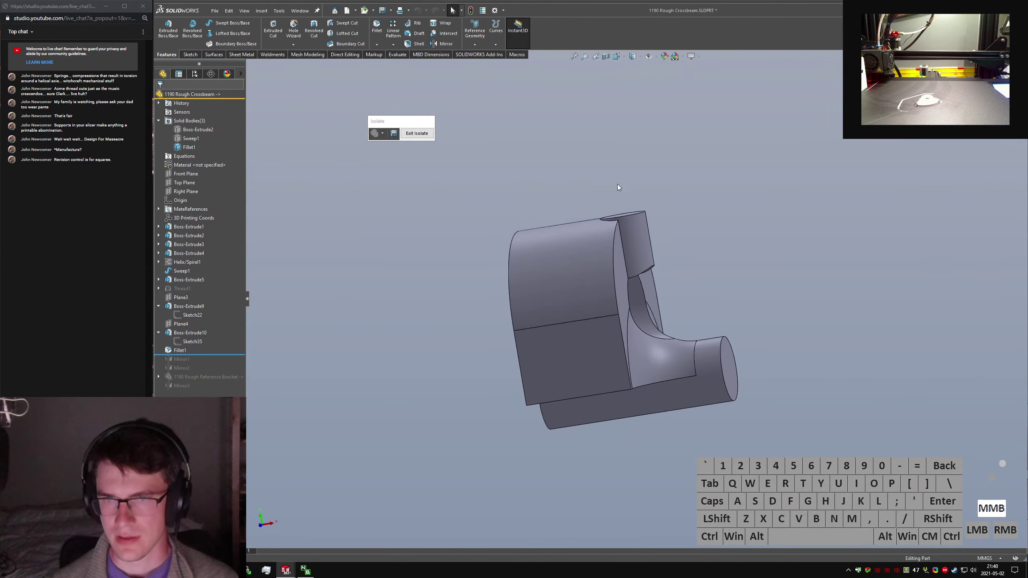
Start a Move Face offset of 0.1 mm on the slider's flat underside face and round guide face.
click(622, 208)
text(smove face)
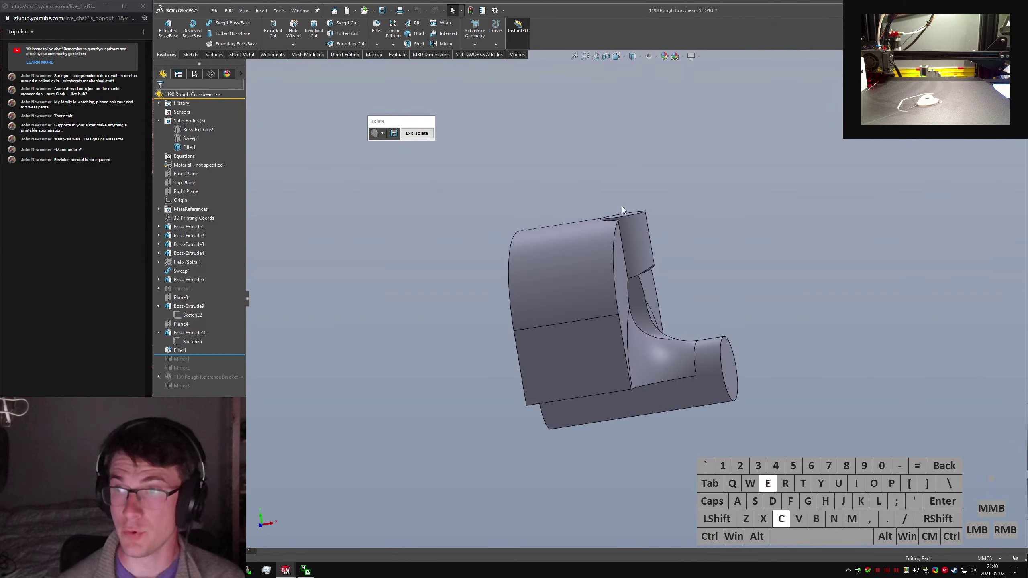
key(Return)
middle_drag(620, 372, 618, 343)
click(623, 366)
click(634, 384)
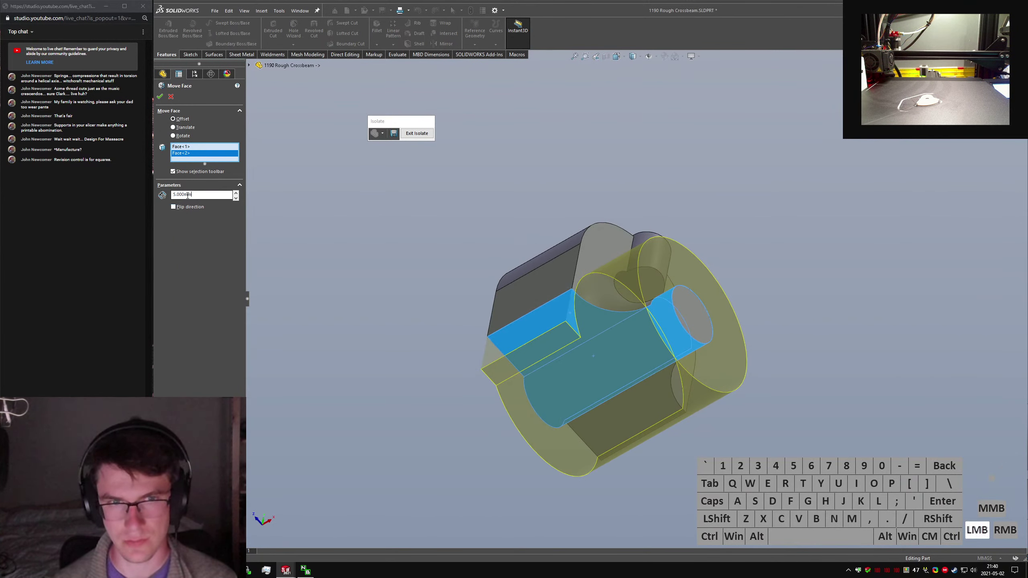
text(0.1)
key(Return)
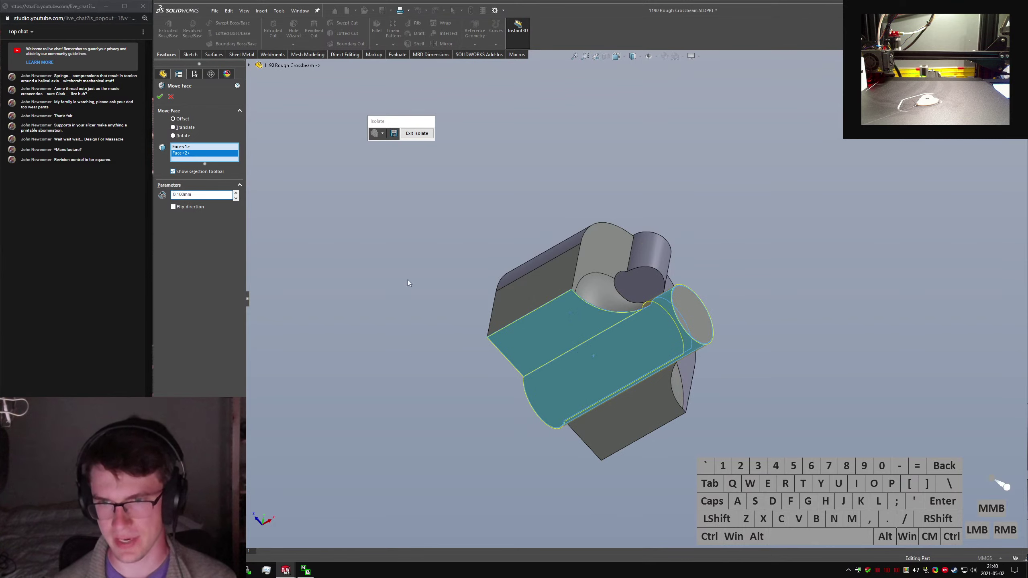
Flip the offset direction, add the other flat underside face and the fillet face, and apply the Move Face.
click(174, 207)
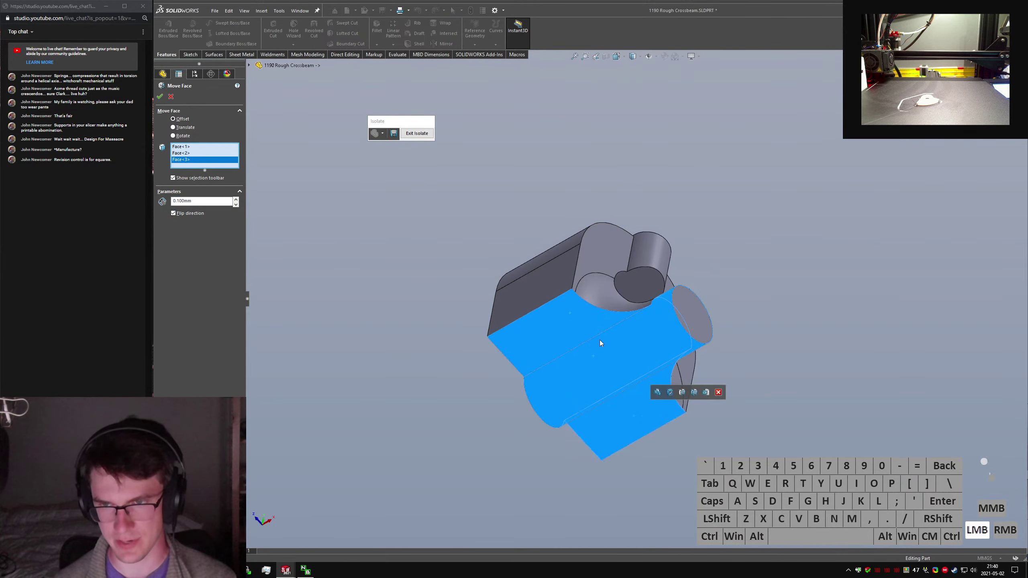
middle_drag(599, 340, 622, 327)
click(619, 328)
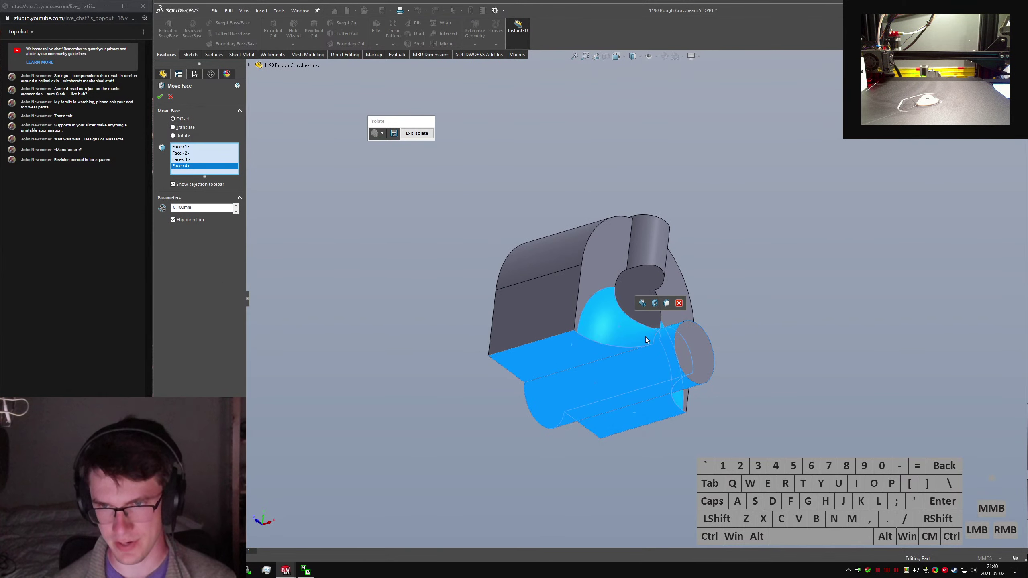
scroll(645, 338, down, 3)
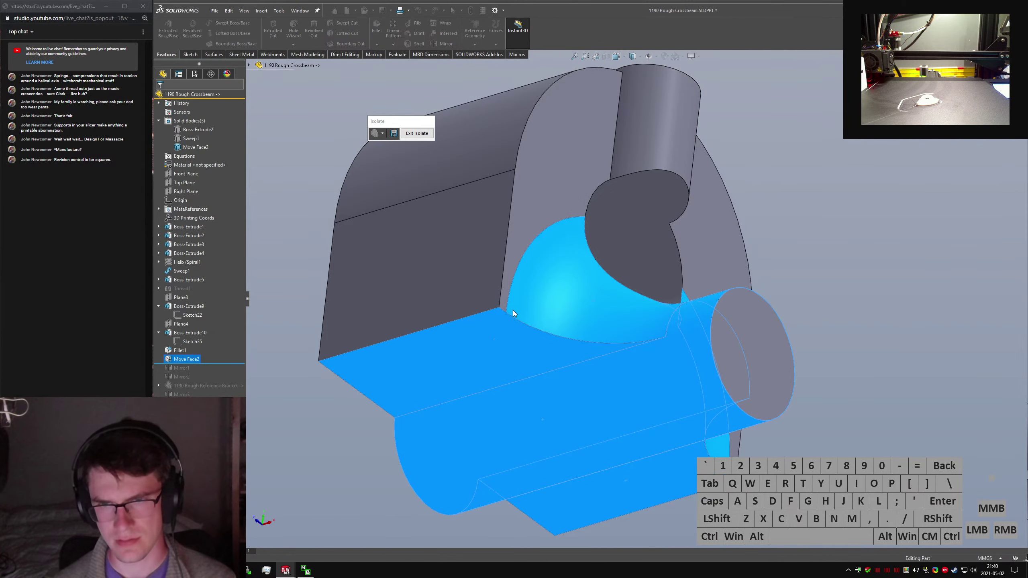
scroll(548, 324, down, 3)
middle_drag(547, 317, 569, 379)
Edit the Move Face feature to try the offset without the fillet face, and restore that face to the selection.
right_click(185, 358)
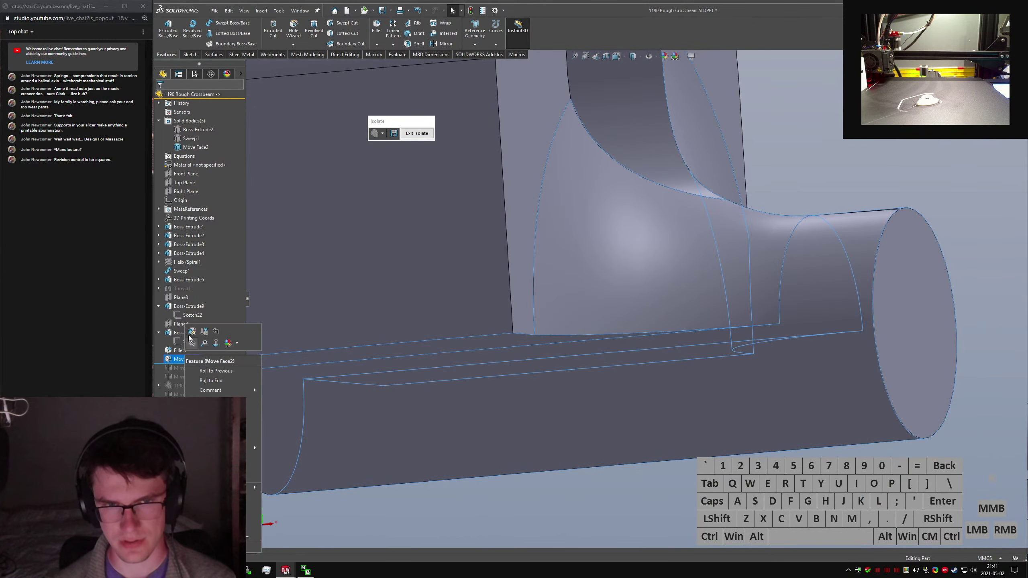
click(194, 342)
click(598, 253)
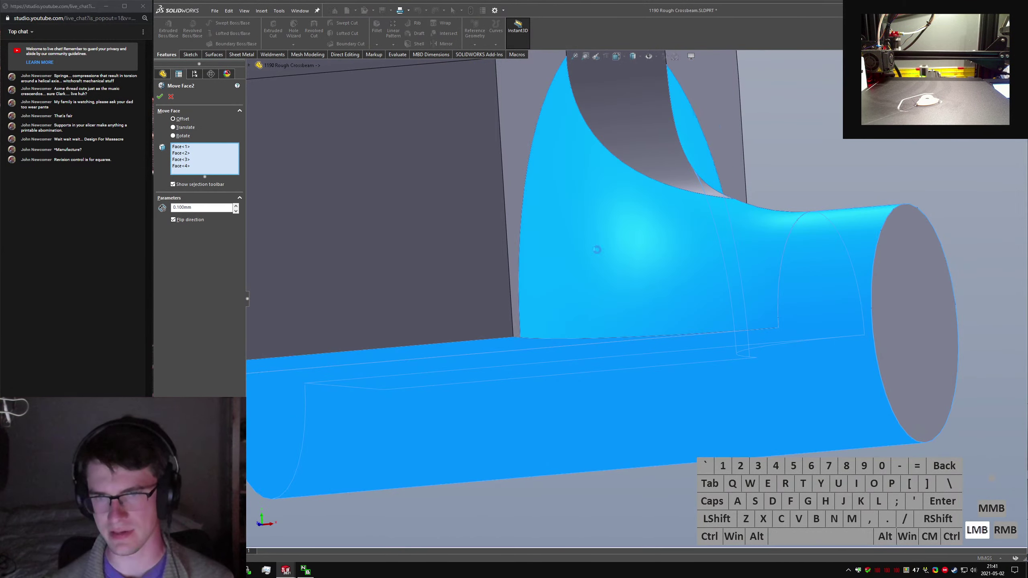
click(200, 189)
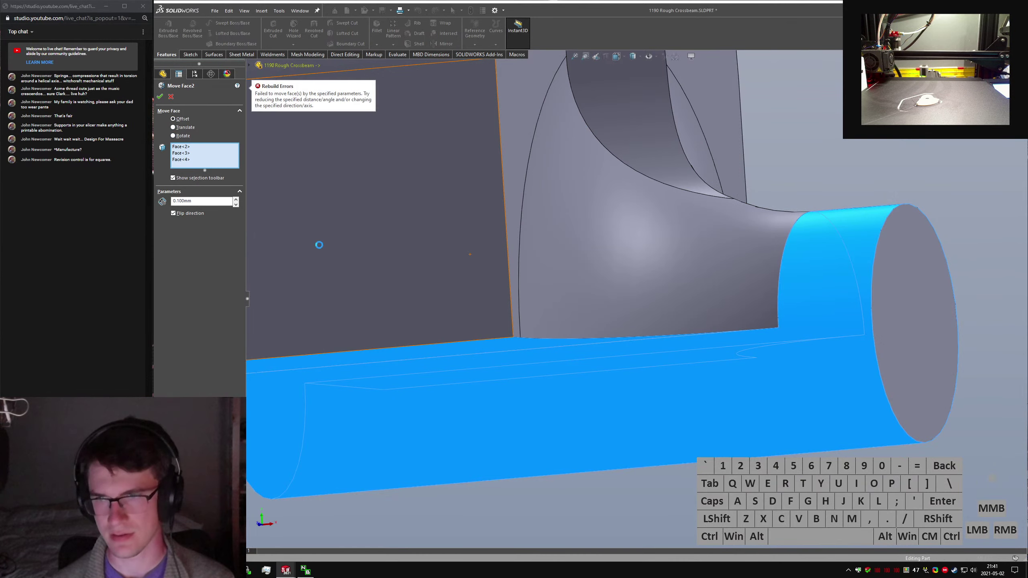
click(631, 246)
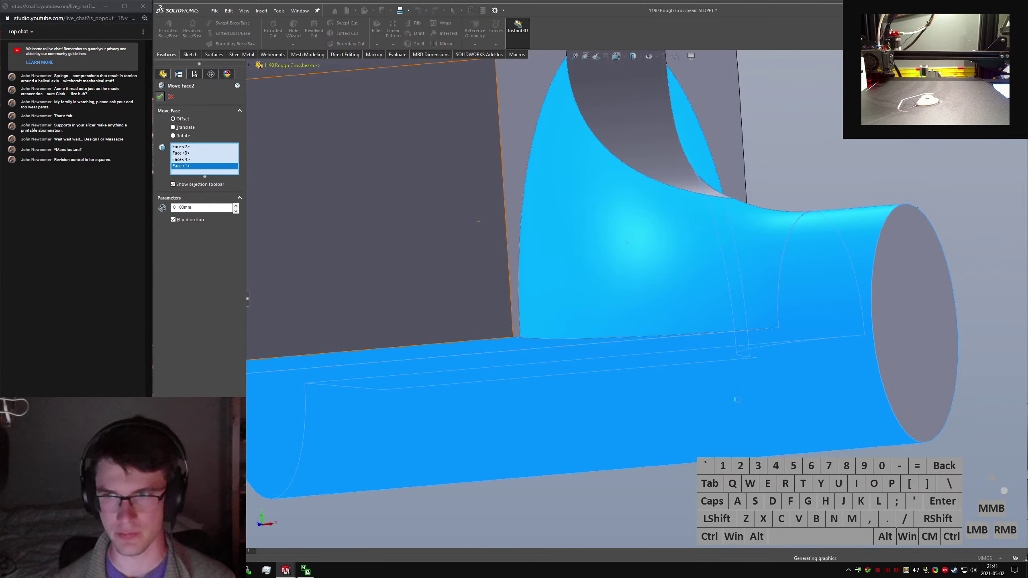
click(569, 355)
Exit isolation and examine the clearance between the slider's underside and the beam's groove, including from the right view.
scroll(569, 355, up, 4)
click(420, 133)
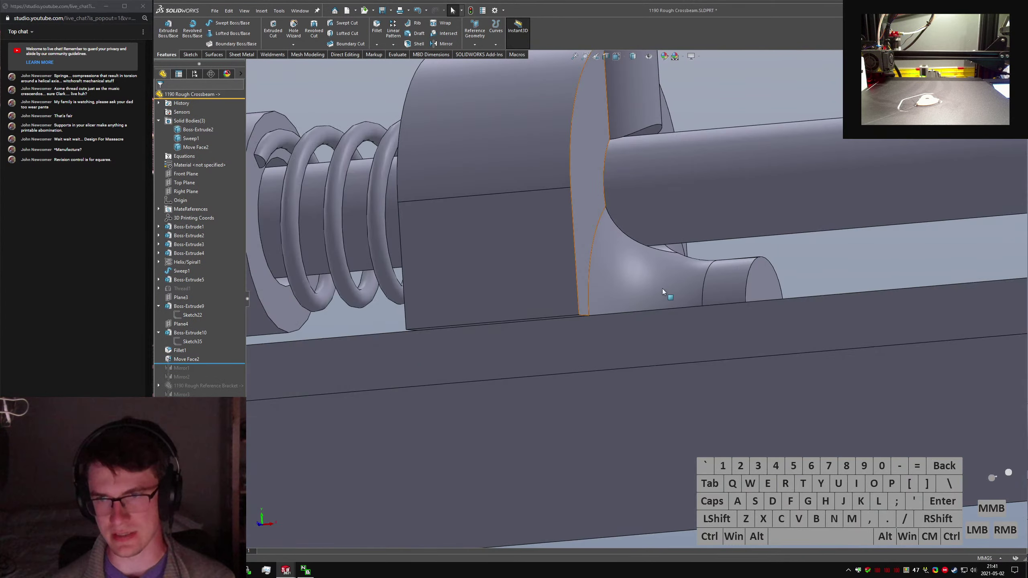
middle_drag(663, 290, 587, 320)
scroll(685, 304, down, 3)
scroll(685, 304, down, 3)
middle_drag(685, 303, 627, 329)
key(ctrl+3)
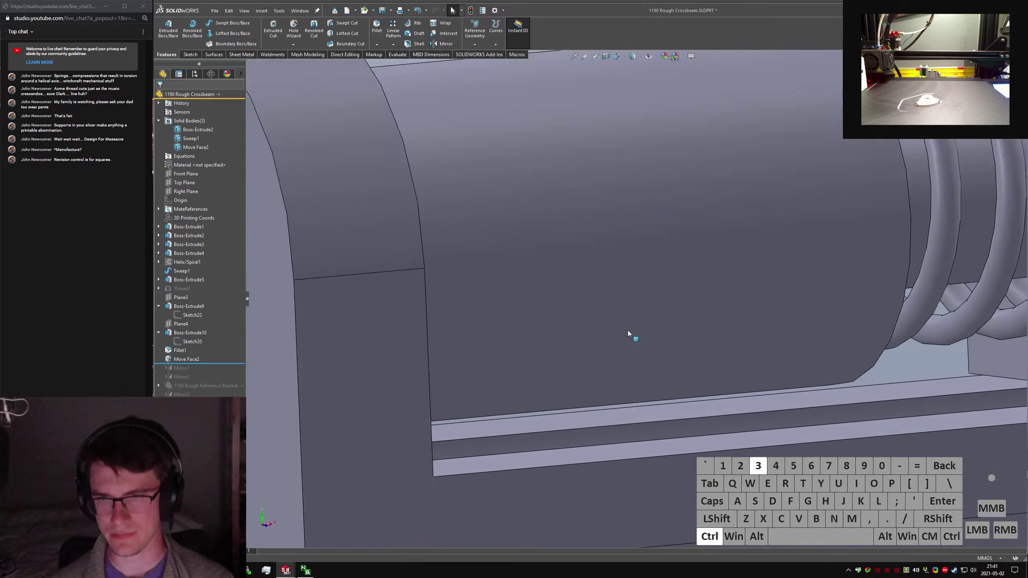
key(ctrl+4)
scroll(605, 350, down, 5)
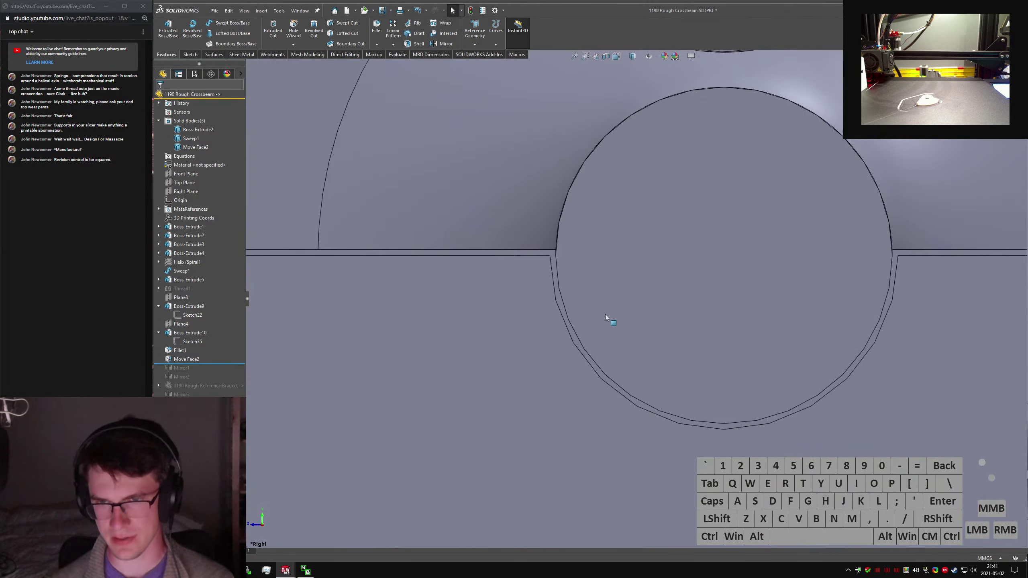
Measure the minimum distance between the slider's round guide face and the beam's groove face.
click(593, 278)
scroll(659, 280, up, 4)
middle_drag(659, 280, 744, 353)
ctrl+click(743, 353)
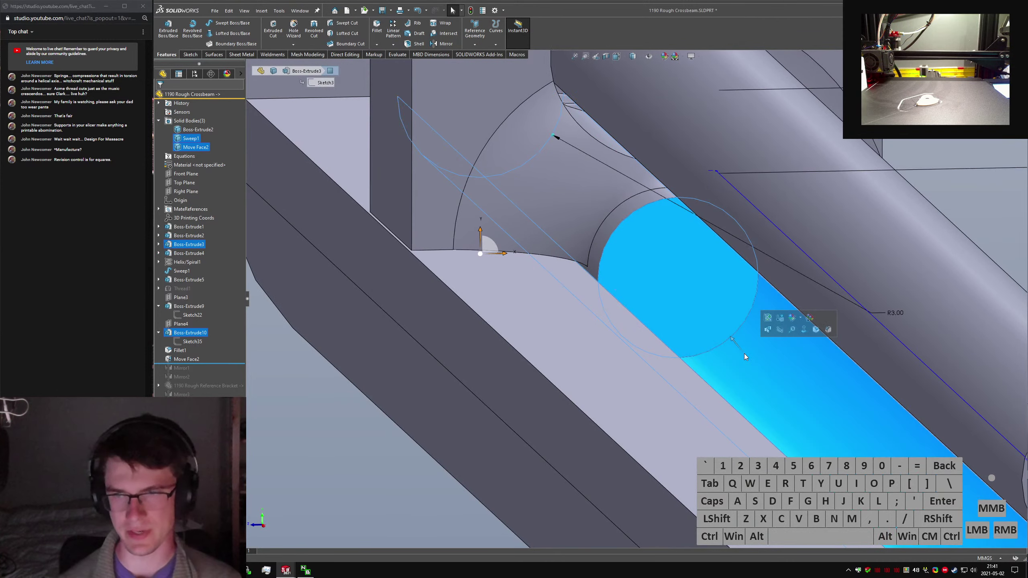
key(m)
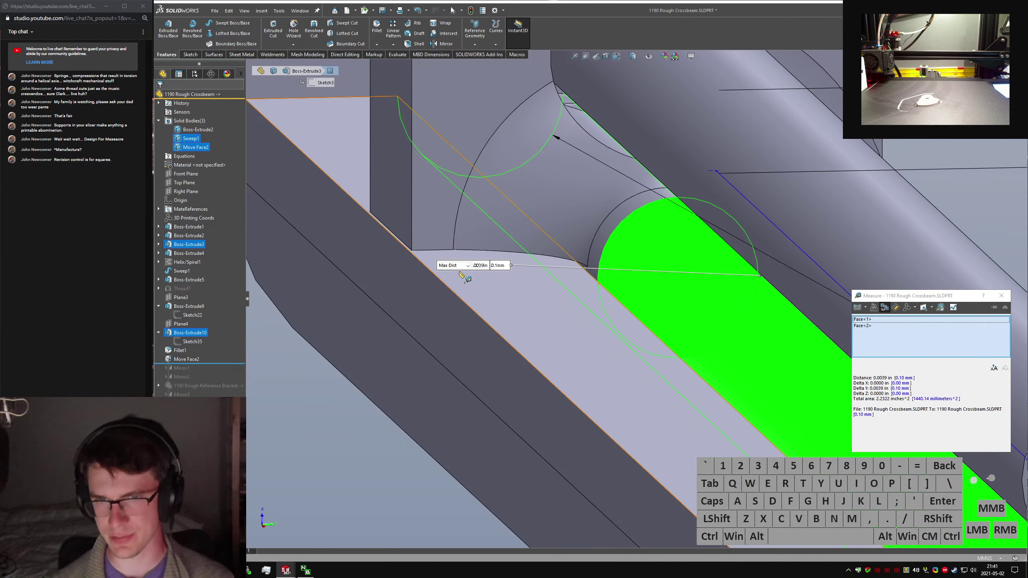
click(463, 267)
click(458, 278)
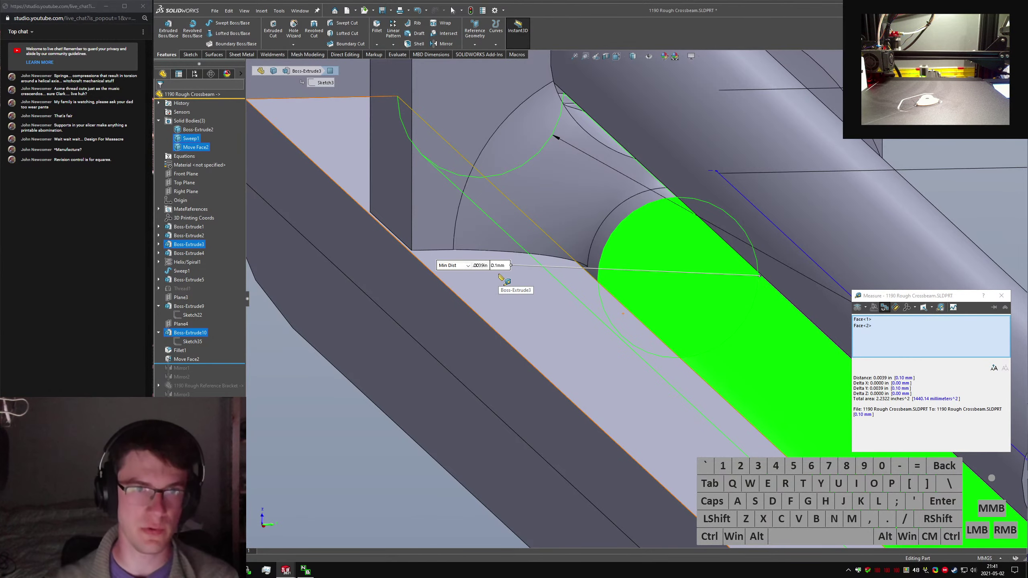
key(Escape)
Examine the slider's fit along the beam, from its filleted guide to the rounded upper face and the spring.
scroll(589, 238, up, 6)
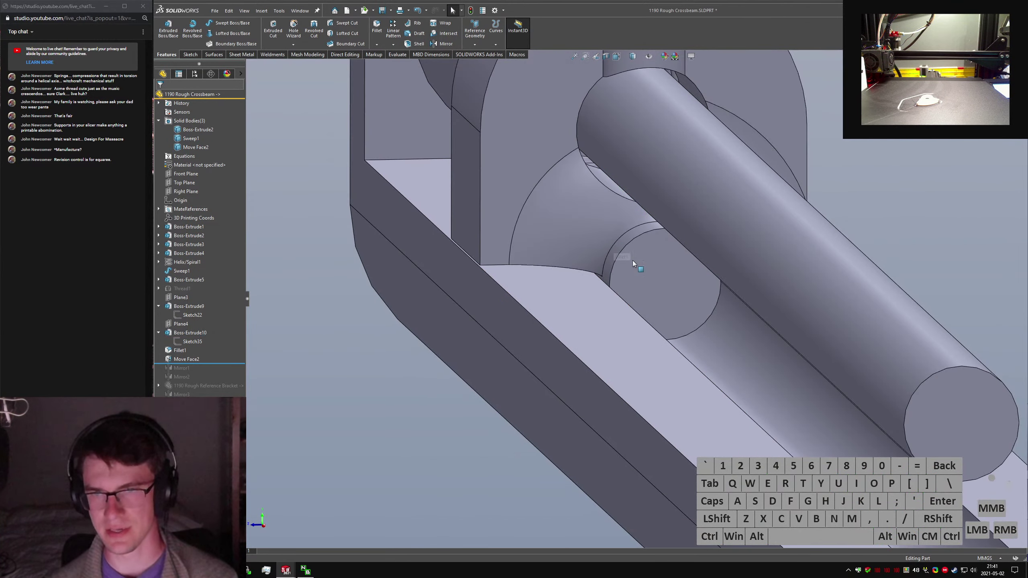
middle_drag(624, 295, 655, 300)
scroll(542, 271, down, 4)
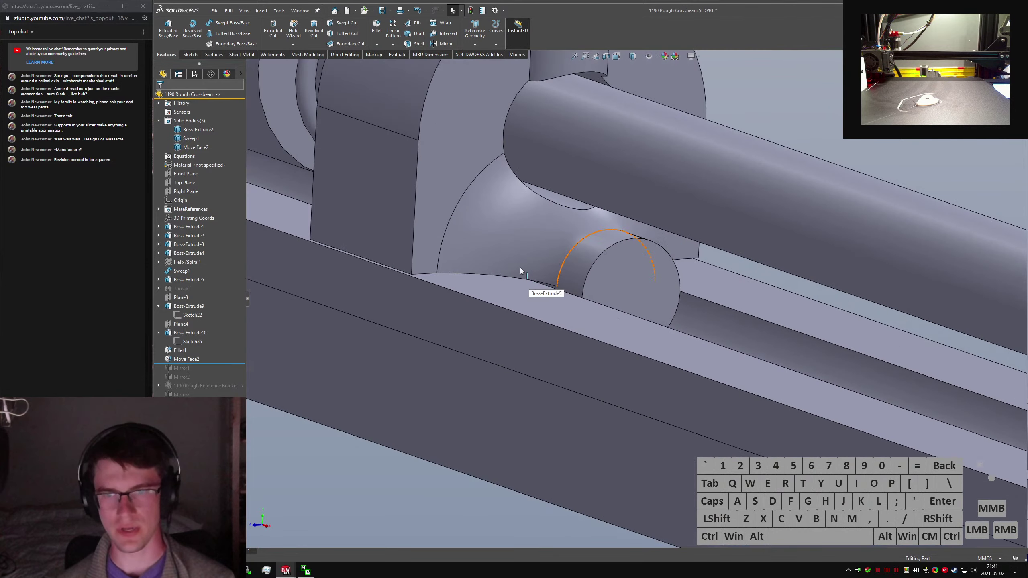
middle_drag(526, 269, 538, 365)
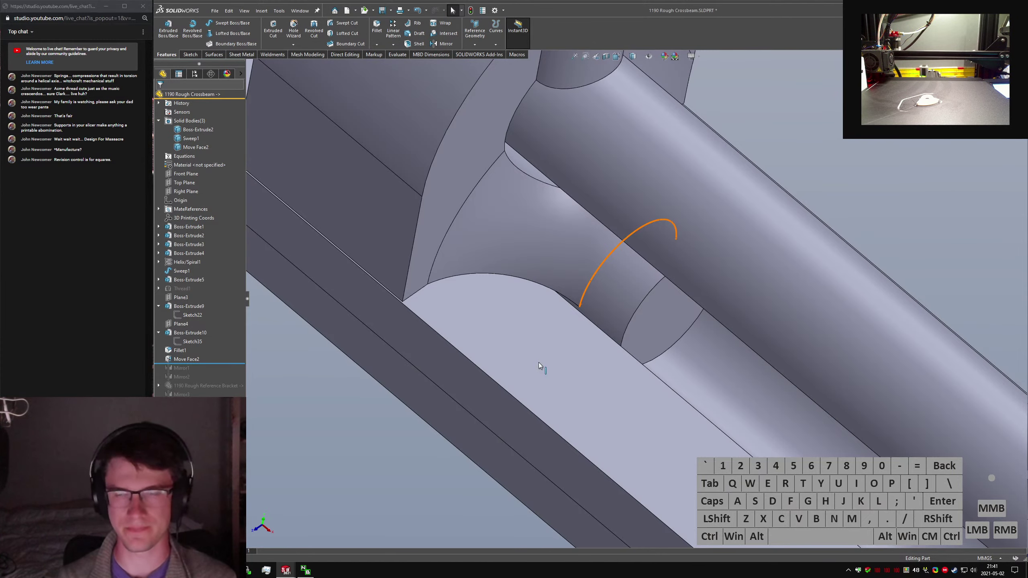
scroll(671, 273, up, 5)
scroll(573, 255, down, 3)
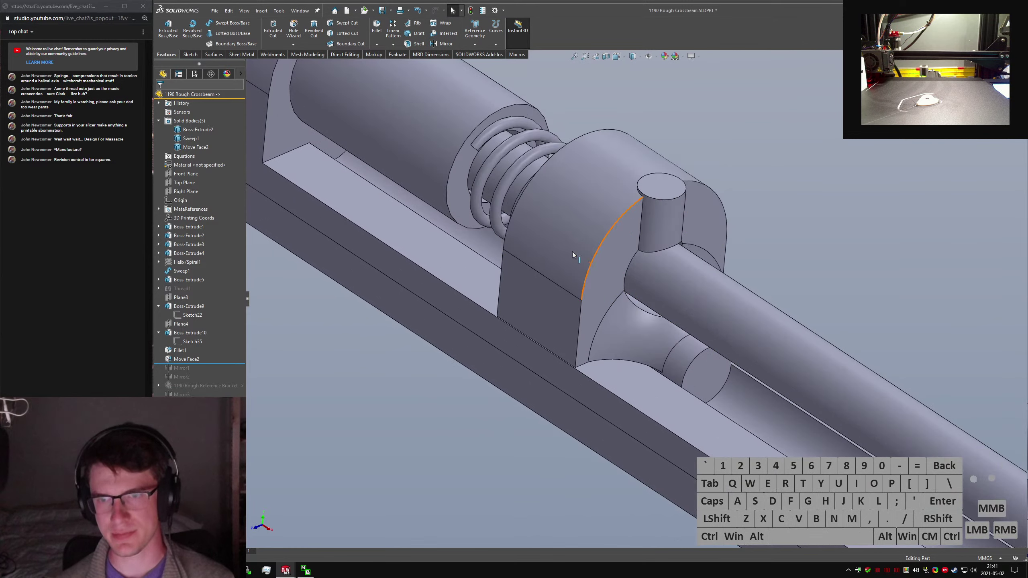
click(572, 251)
scroll(565, 239, down, 4)
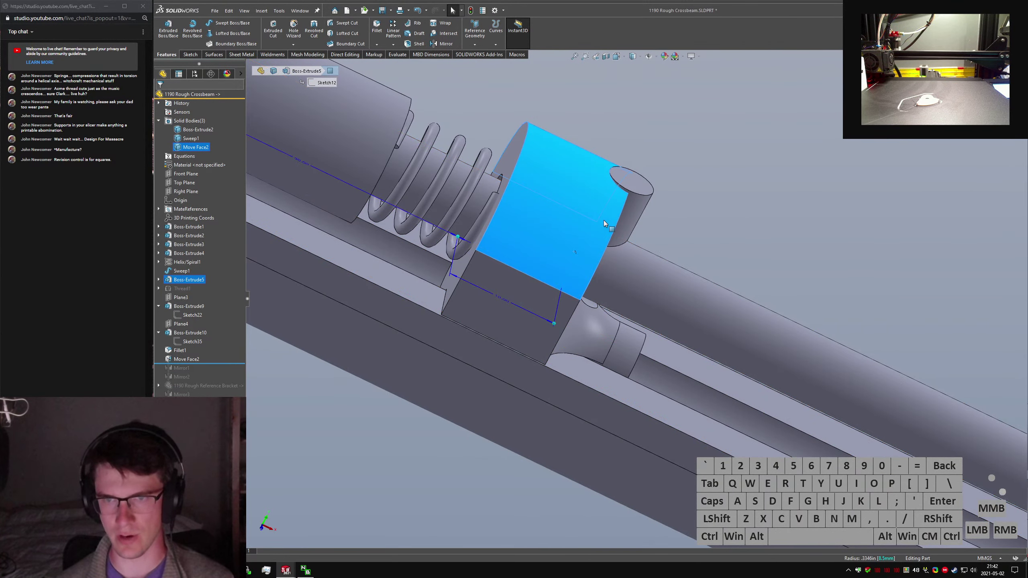
middle_drag(524, 170, 559, 145)
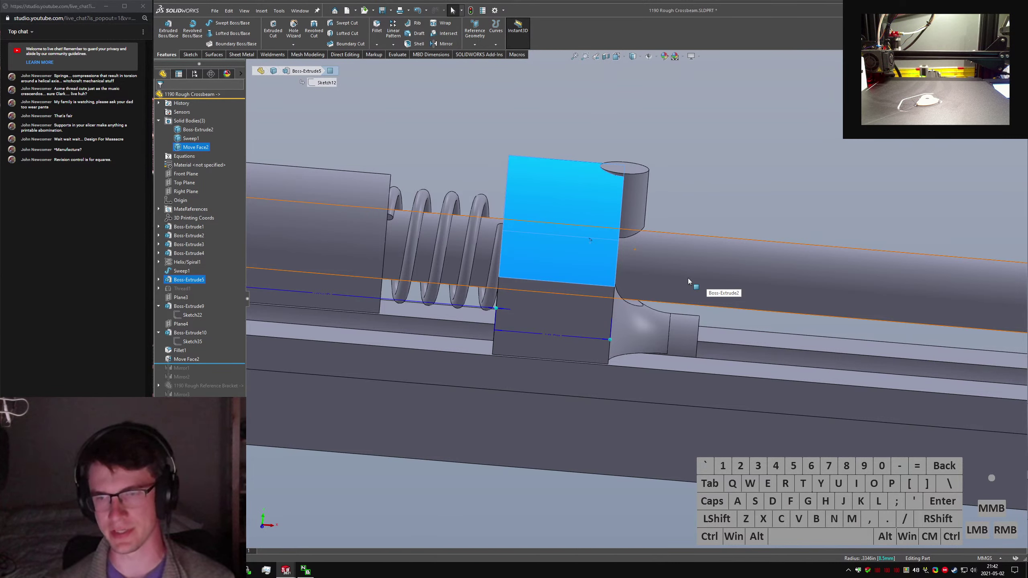
Unsuppress the Thread1 feature on the central rod and inspect the threaded rod beside the slider.
click(182, 289)
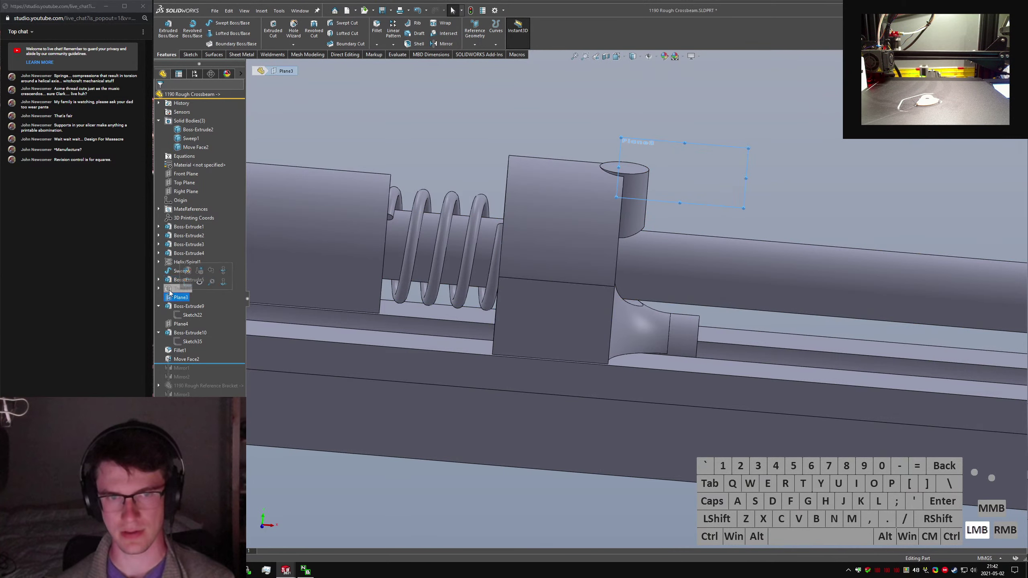
click(655, 207)
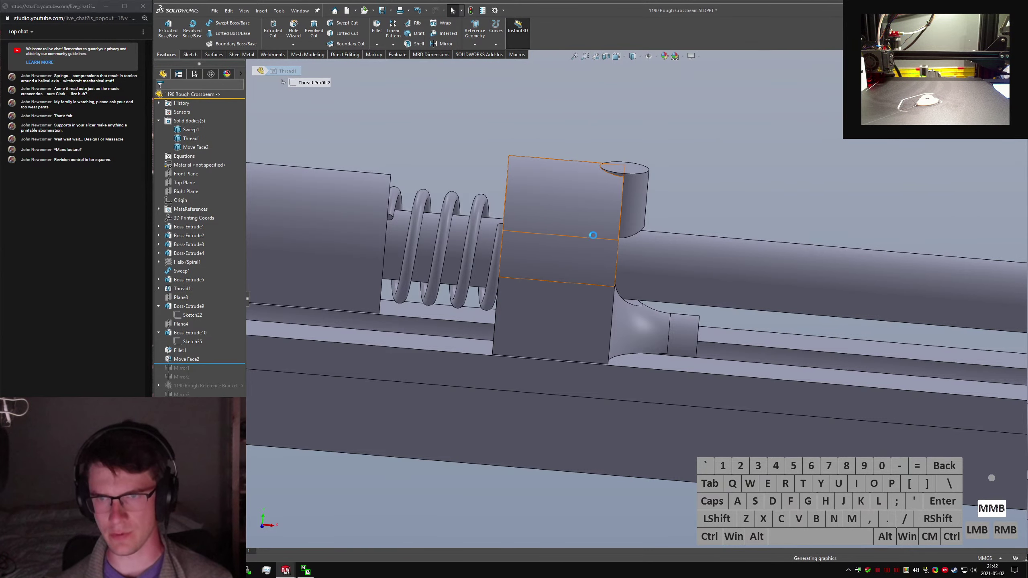
middle_drag(593, 233, 647, 228)
click(652, 228)
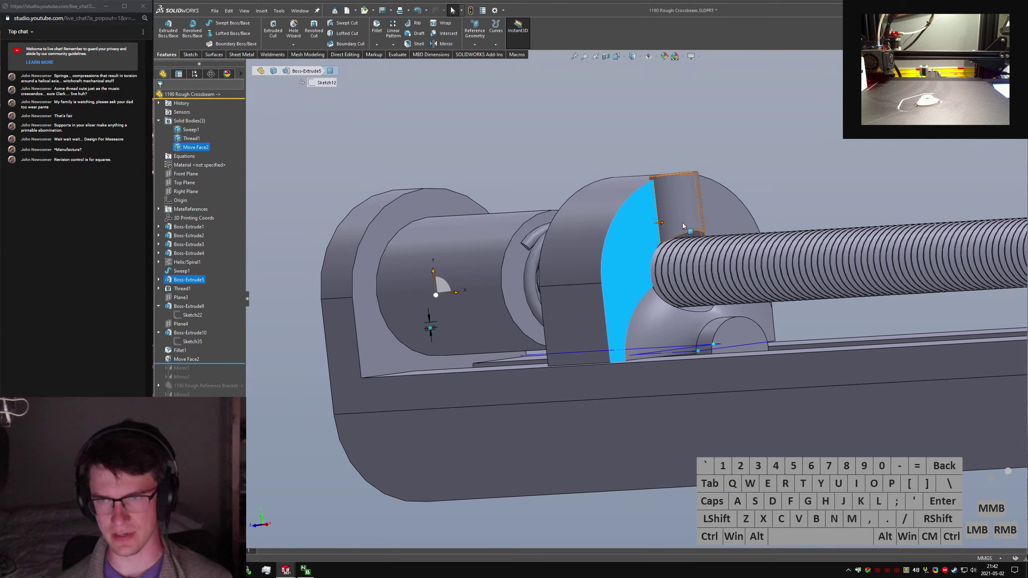
ctrl+click(717, 217)
middle_drag(718, 218, 752, 286)
scroll(761, 236, down, 5)
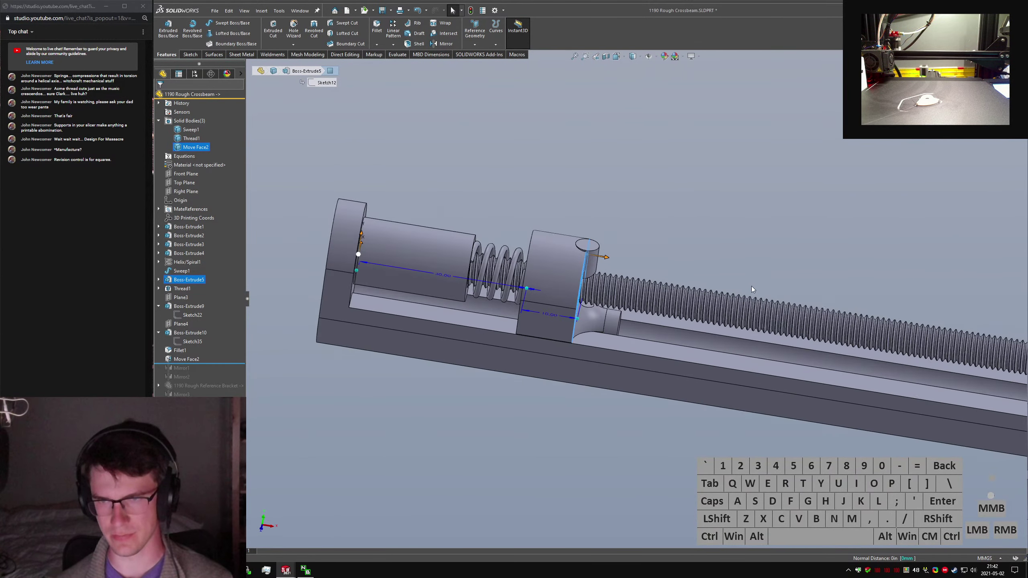
scroll(762, 270, up, 3)
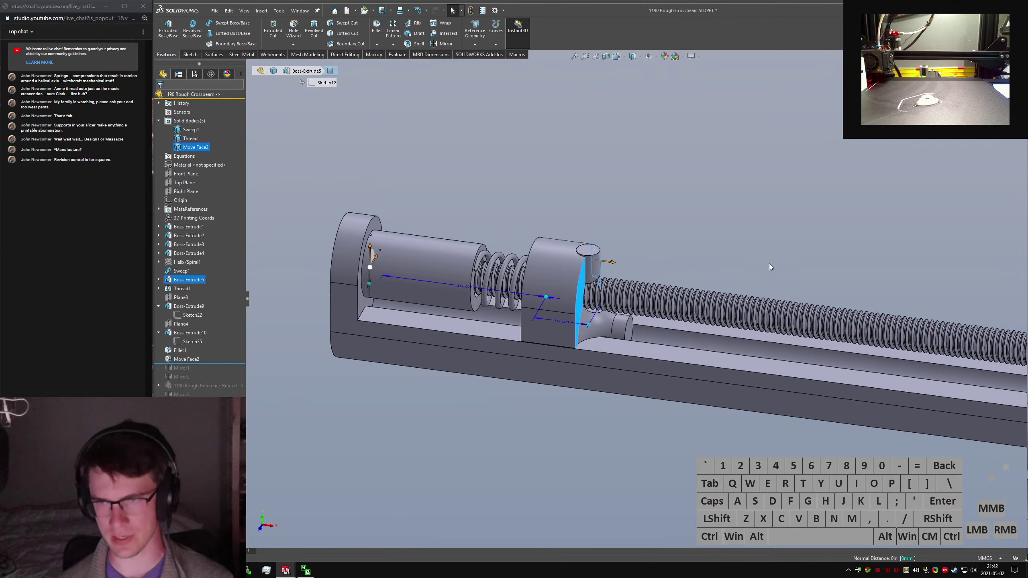
mouse_move(822, 289)
middle_down()
mouse_move(807, 288)
mouse_move(819, 288)
middle_up()
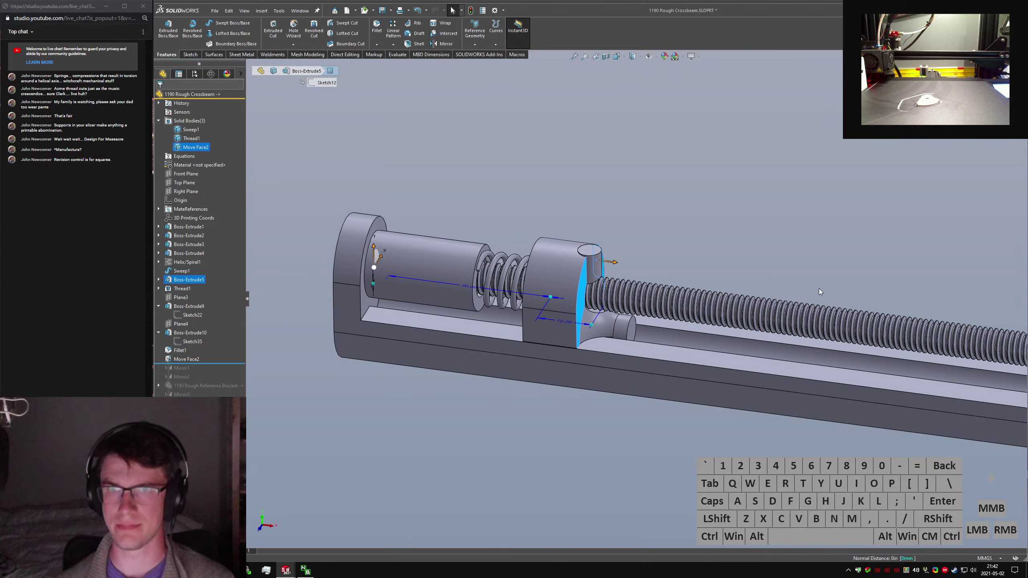
click(732, 254)
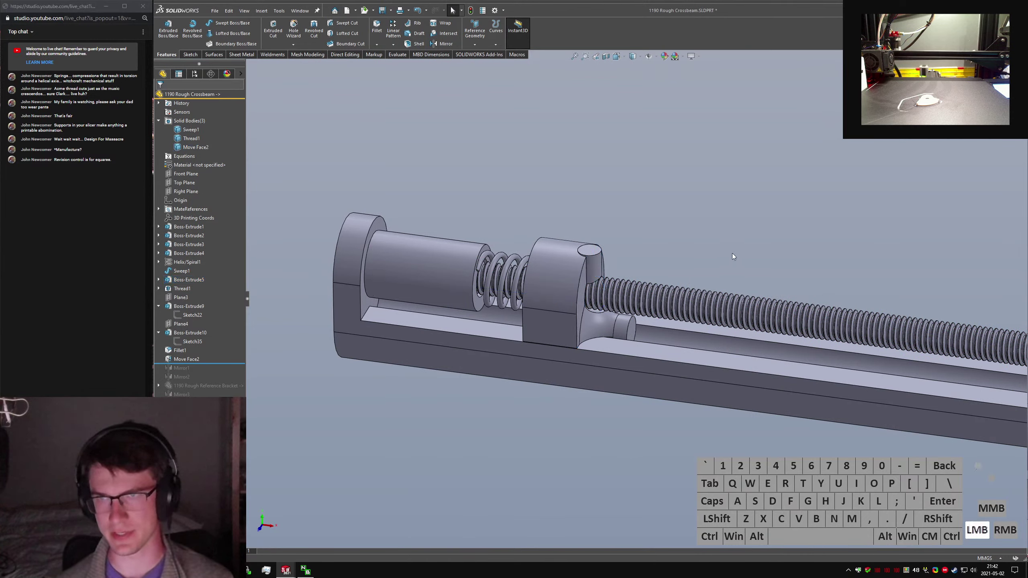
Roll the feature history forward to the end to restore the mirrored bodies and reference bracket, and save the part.
key(ctrl+s)
key(ctrl+7)
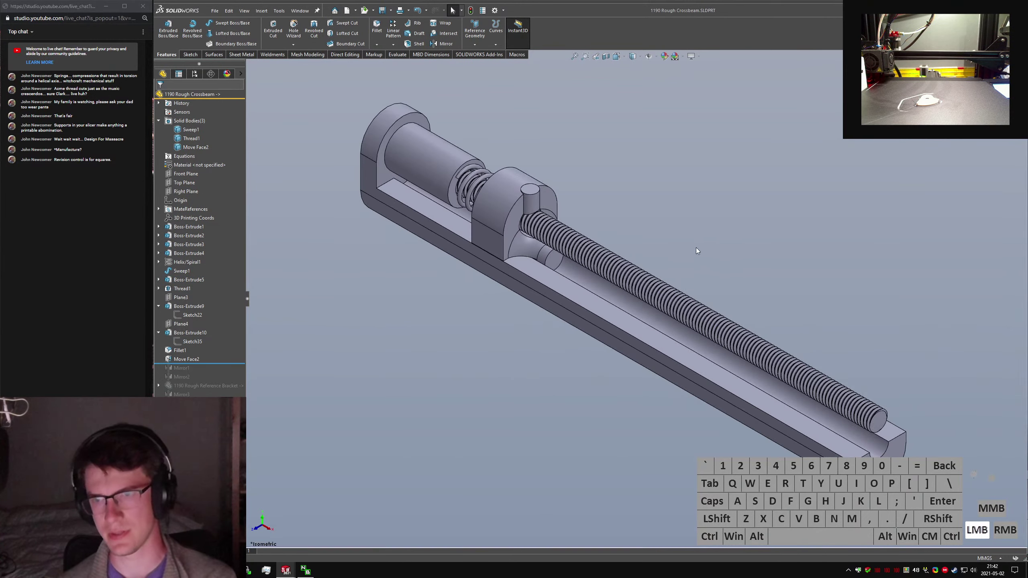
drag(202, 364, 216, 414)
click(558, 403)
key(ctrl+s)
click(688, 395)
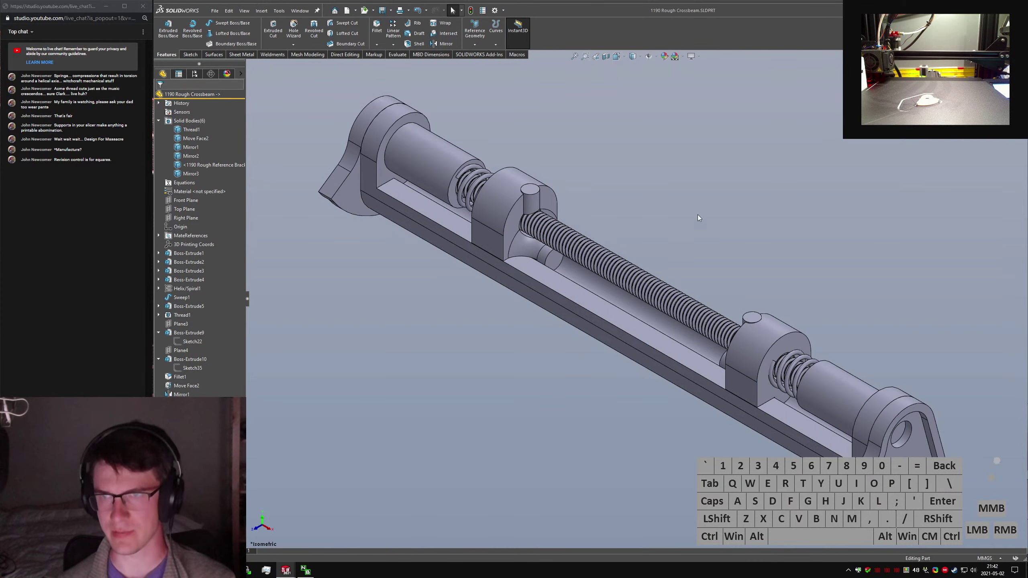
ctrl+click(684, 282)
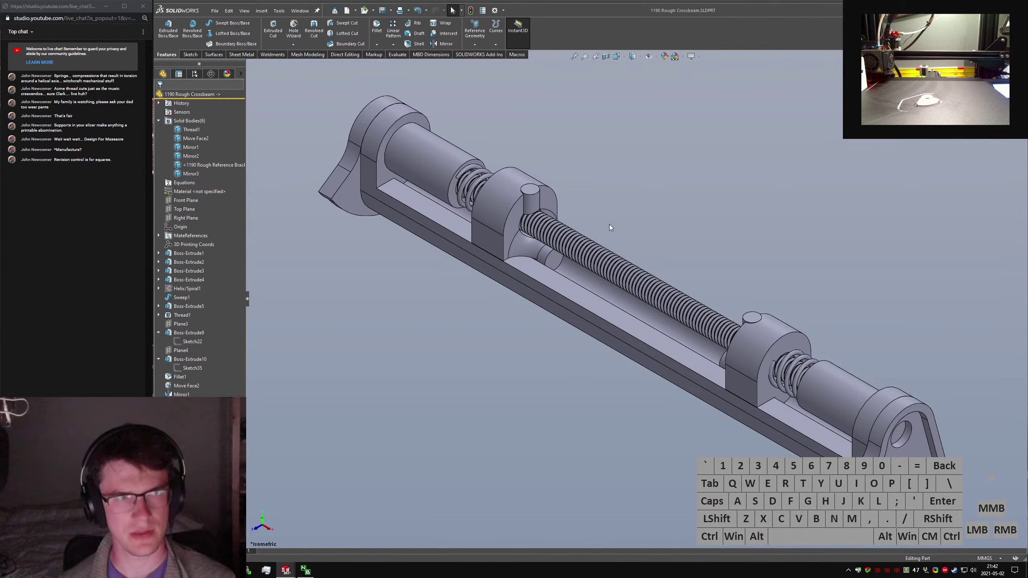
click(633, 221)
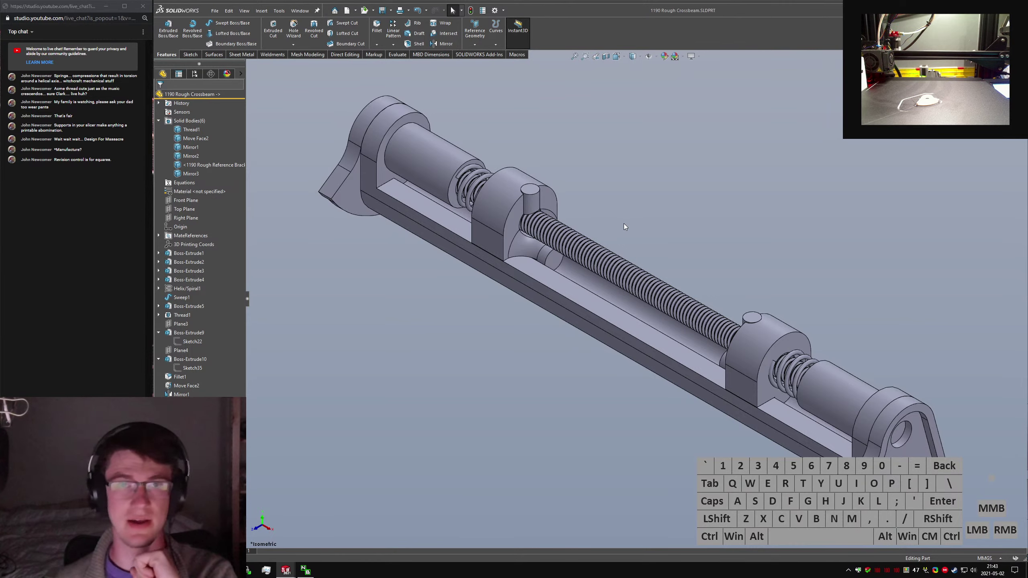
key(space)
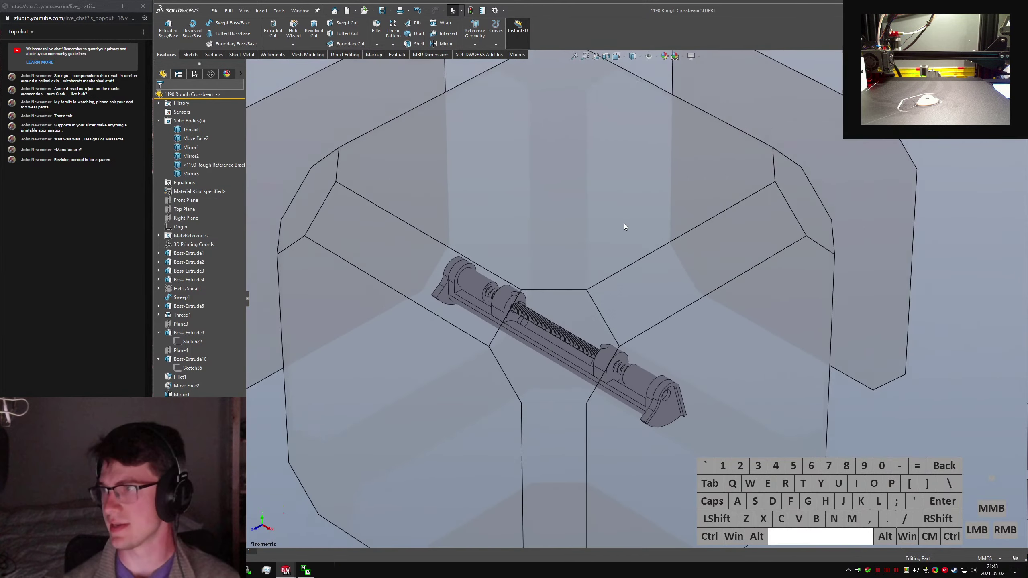
key(a)
key(s)
key(d)
key(f)
key(k)
key(l)
key(j)
key(semicolon)
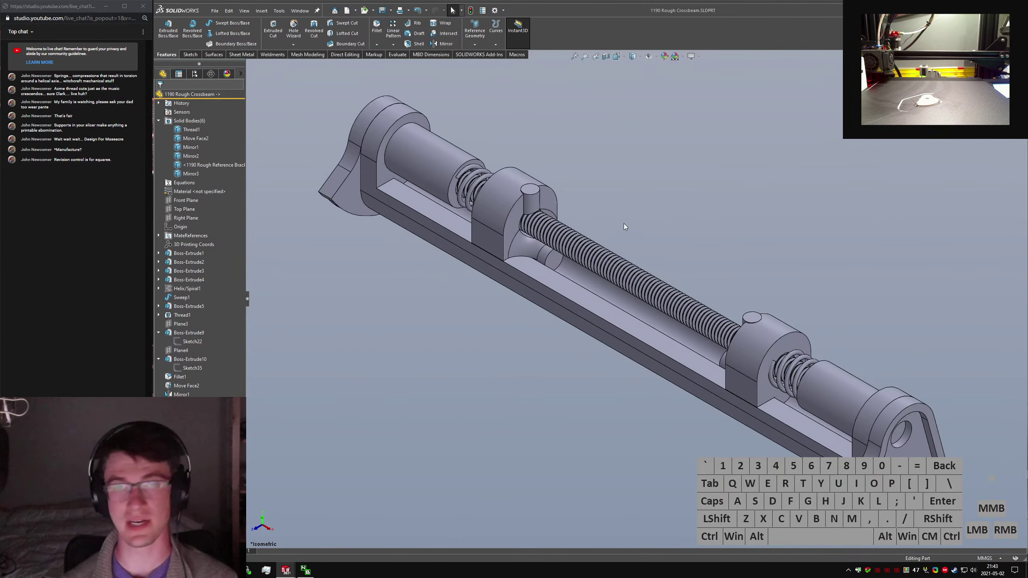
click(616, 223)
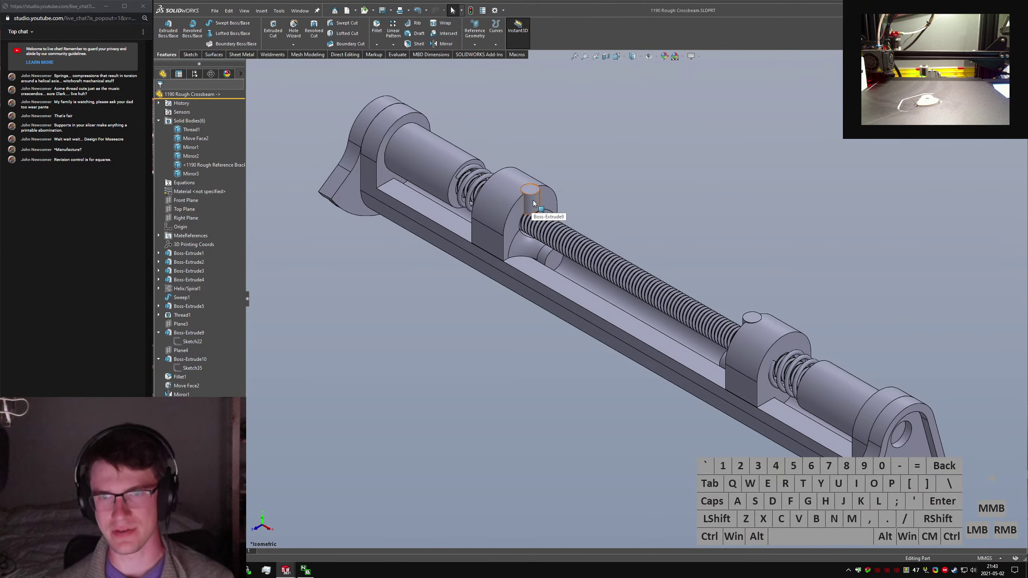
scroll(533, 201, down, 6)
scroll(560, 225, down, 3)
middle_drag(573, 230, 760, 206)
key(ctrl+7)
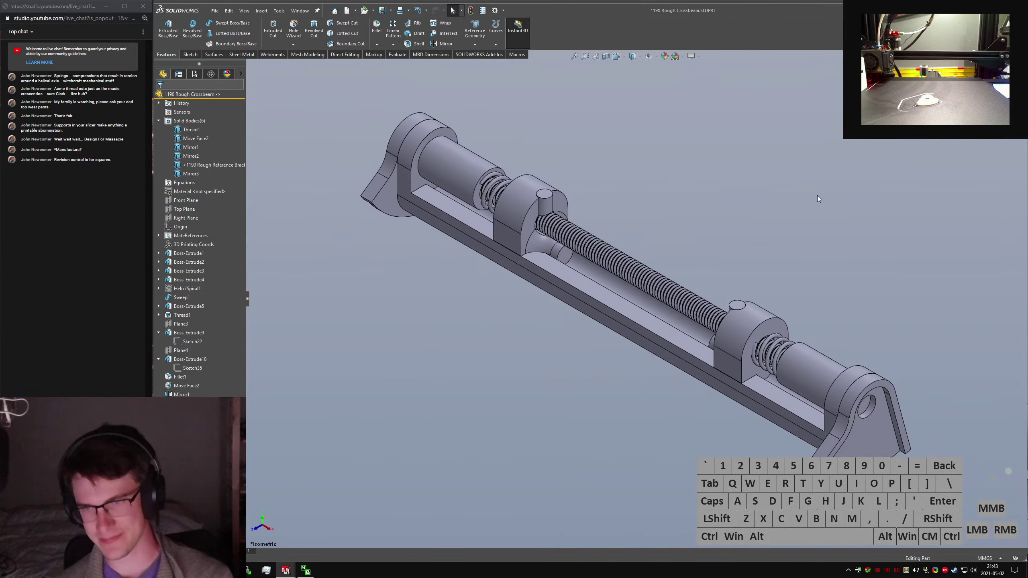
click(734, 198)
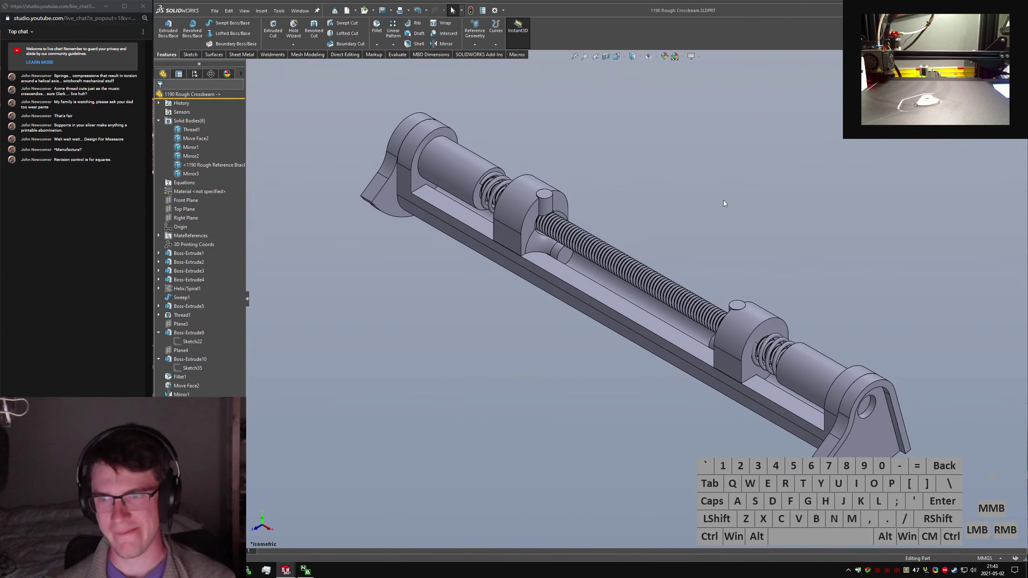